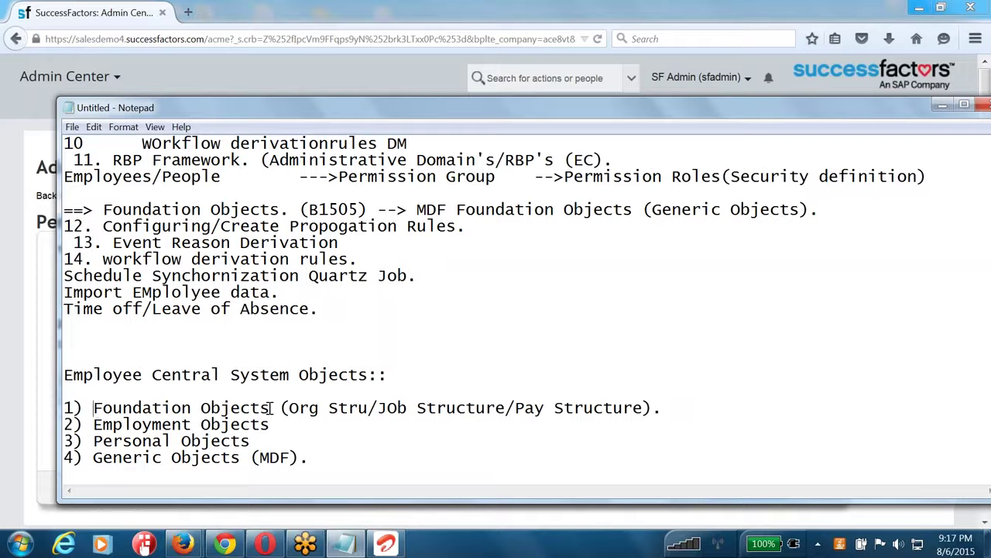
- Highlight the Foundation Objects entry and its Org Stru/JOb Structure/Pay Structure note in the system objects list
drag(269, 407, 94, 407)
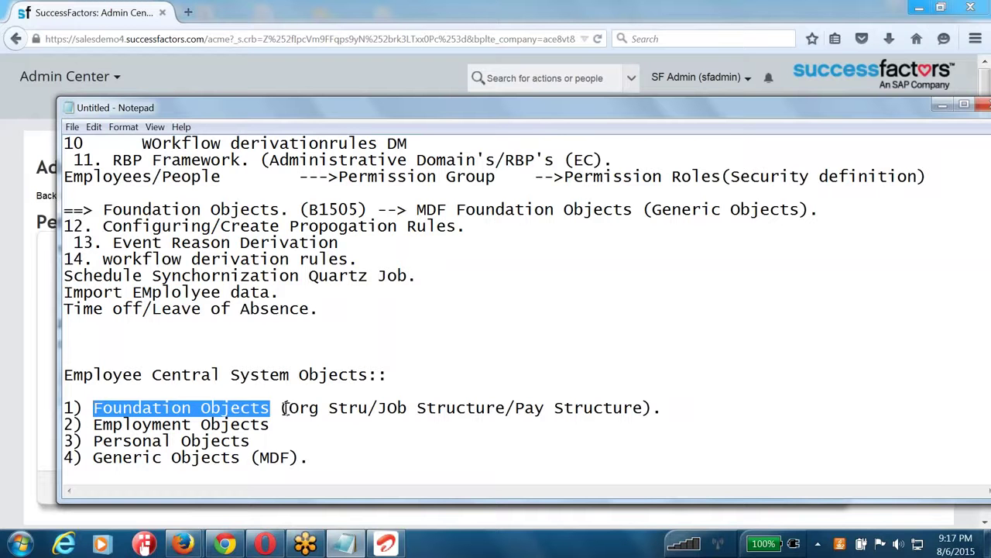
drag(288, 407, 371, 408)
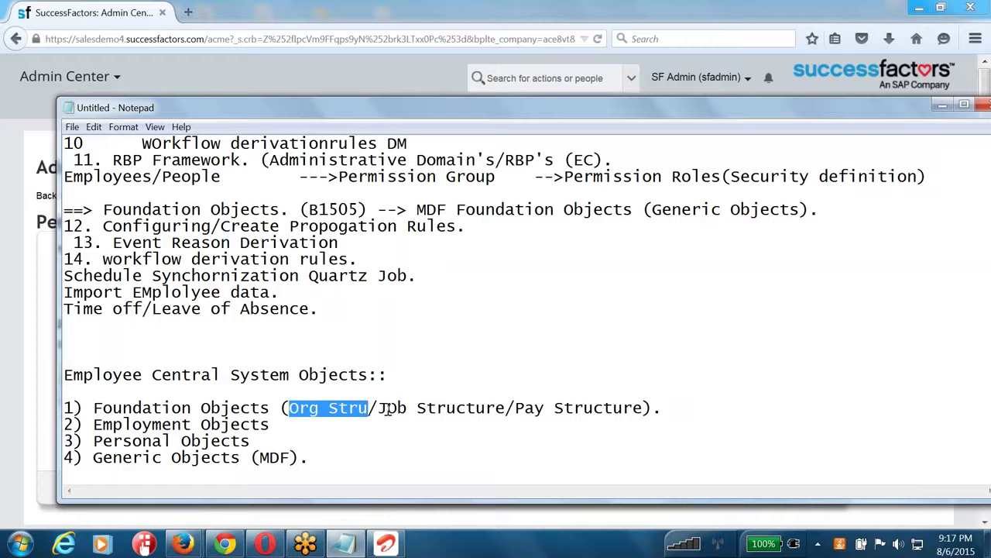
click(399, 431)
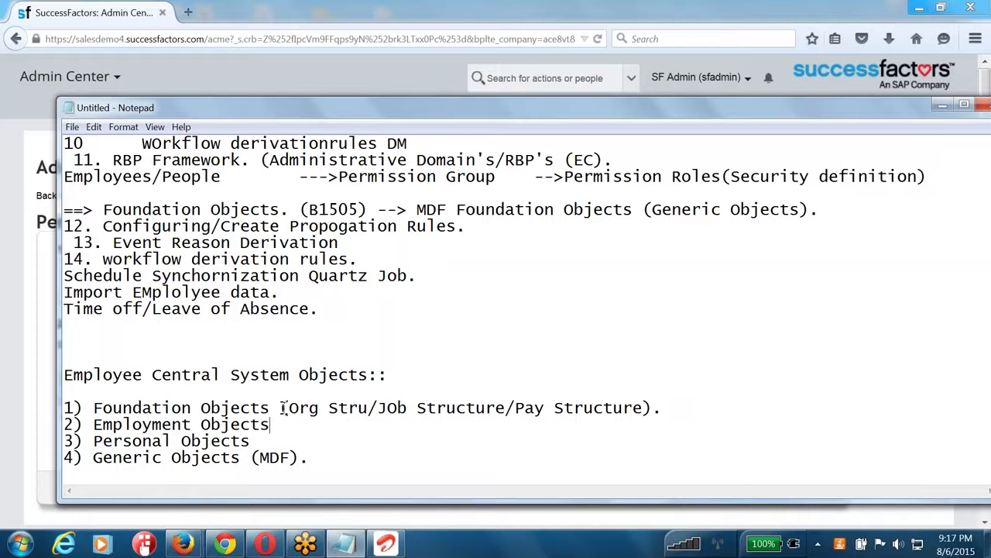
drag(282, 407, 664, 408)
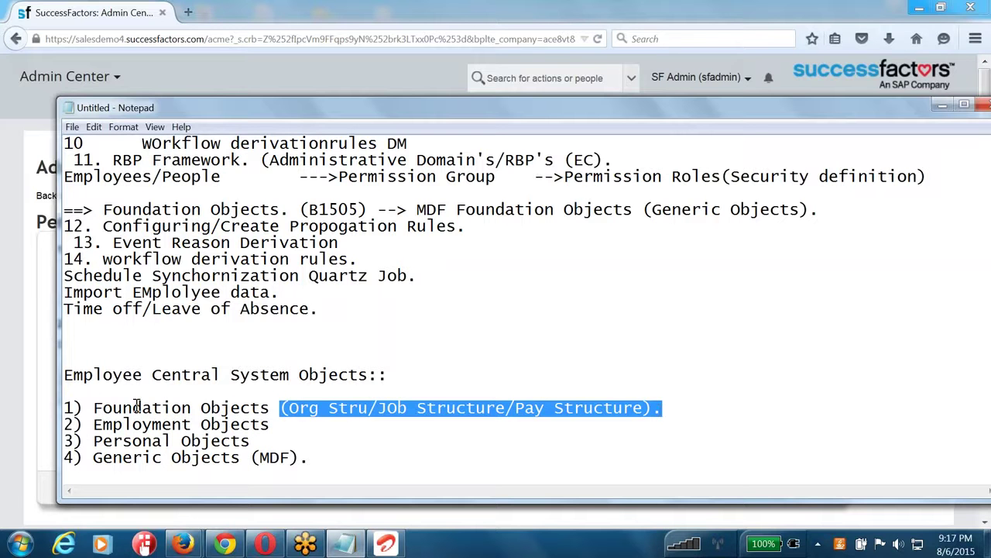
drag(93, 407, 272, 417)
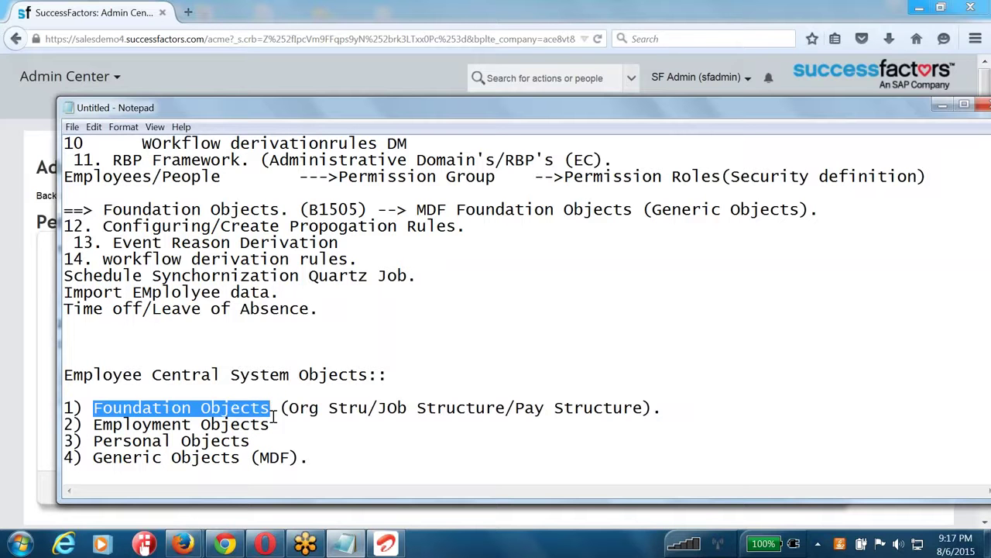
click(282, 423)
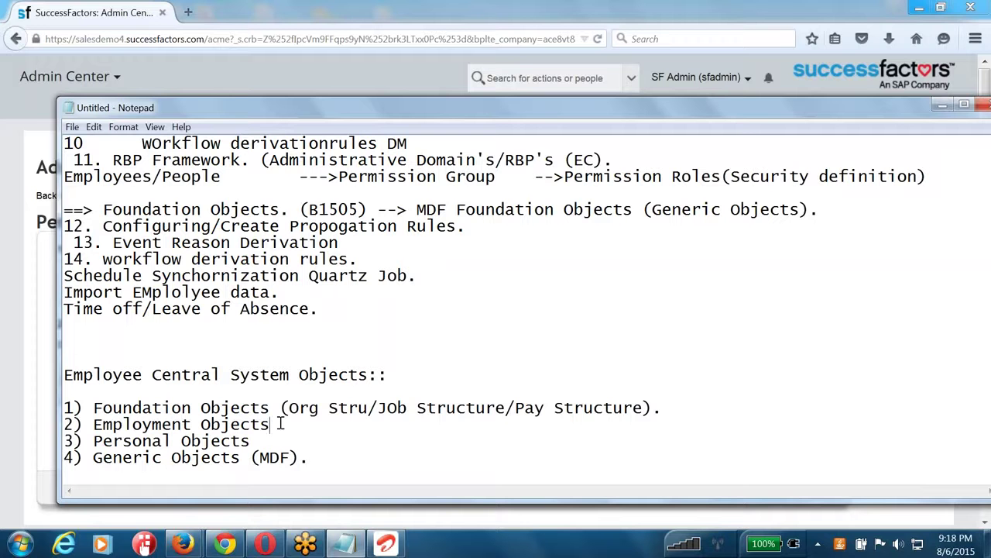
- Add an indented line reading "Legal Entity (Company)." beneath the Foundation Objects entry
click(686, 406)
key(Return)
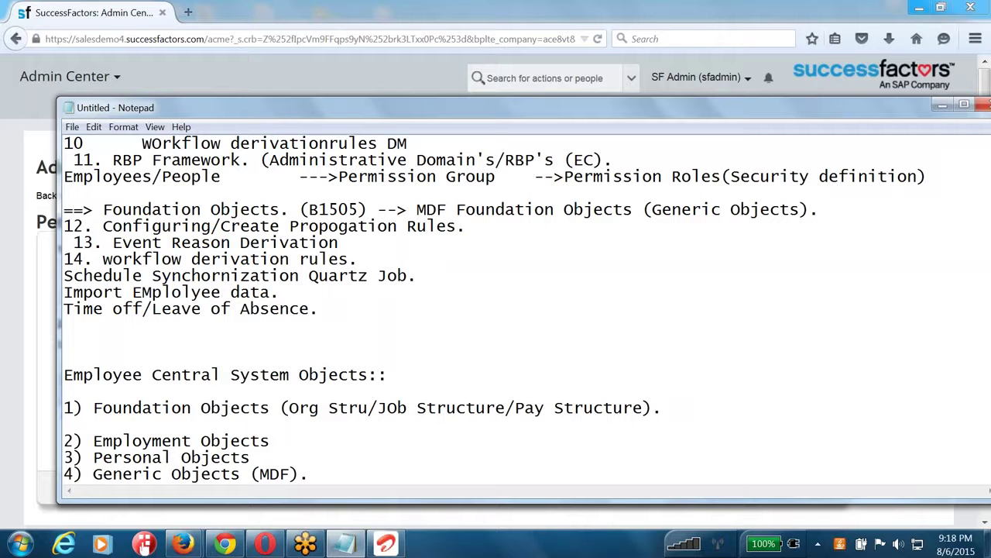
text(Legal Entity )
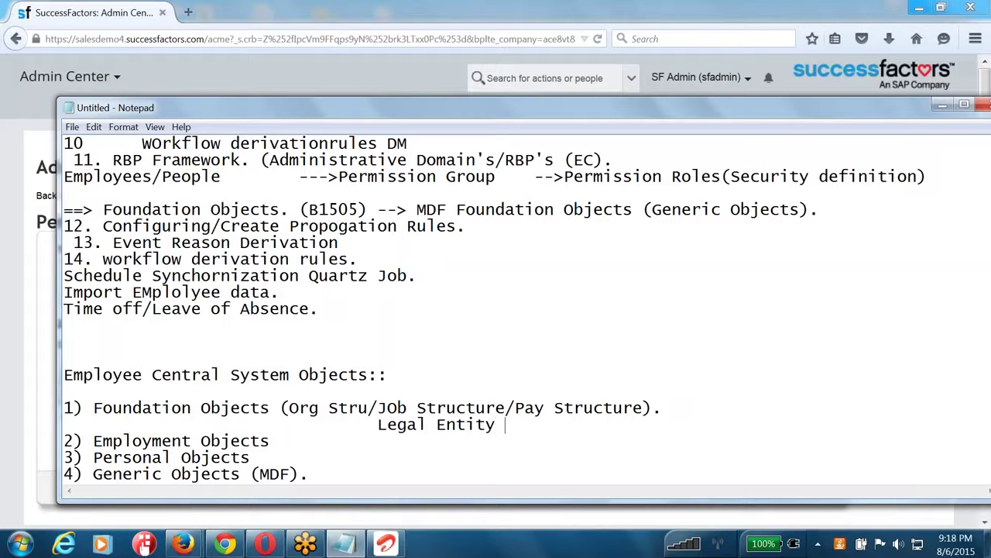
text((Company).)
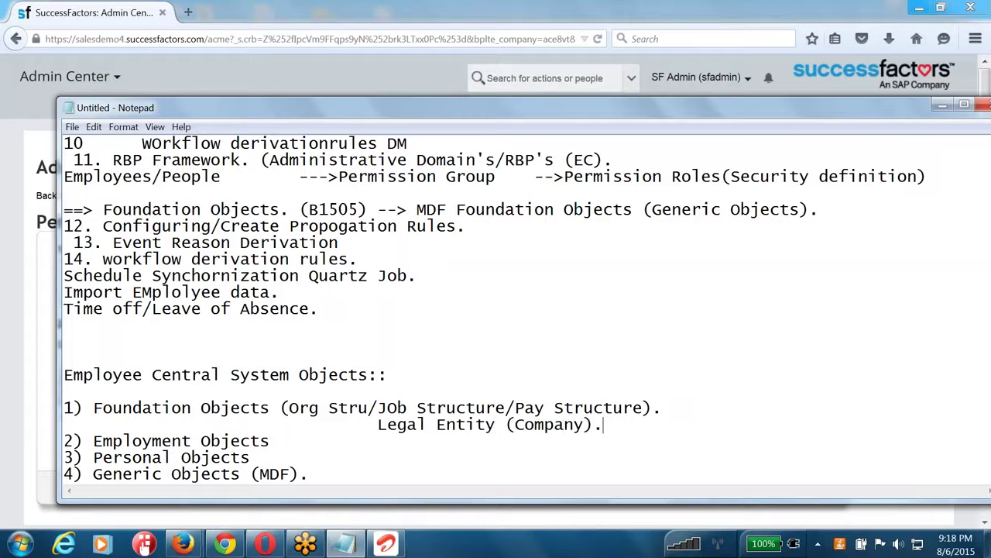
- Add a line below Legal Entity with "BUiness units" and, spaced far apart on the same line, "Units"
key(Return)
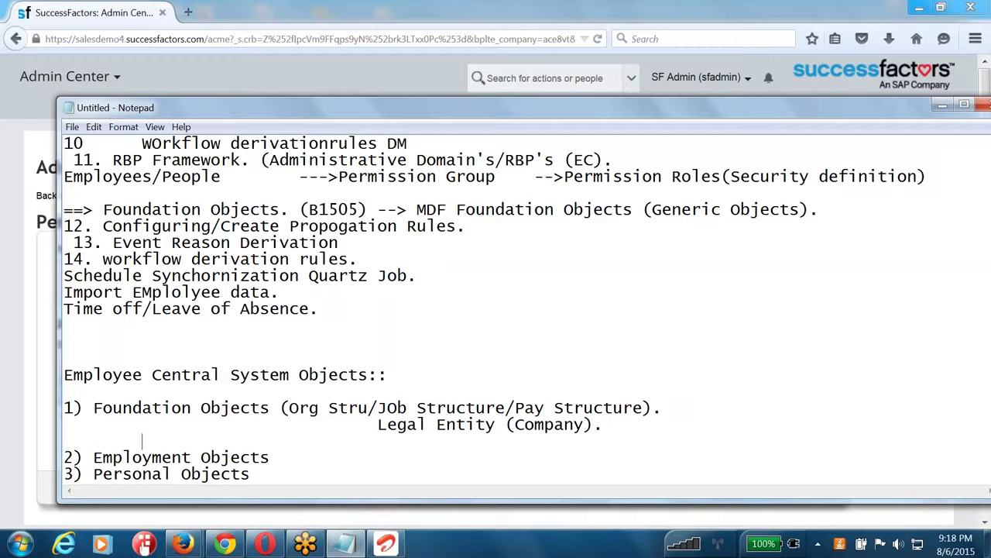
text(BUiness units)
key(Tab)
key(Tab)
key(Tab)
key(Tab)
key(Tab)
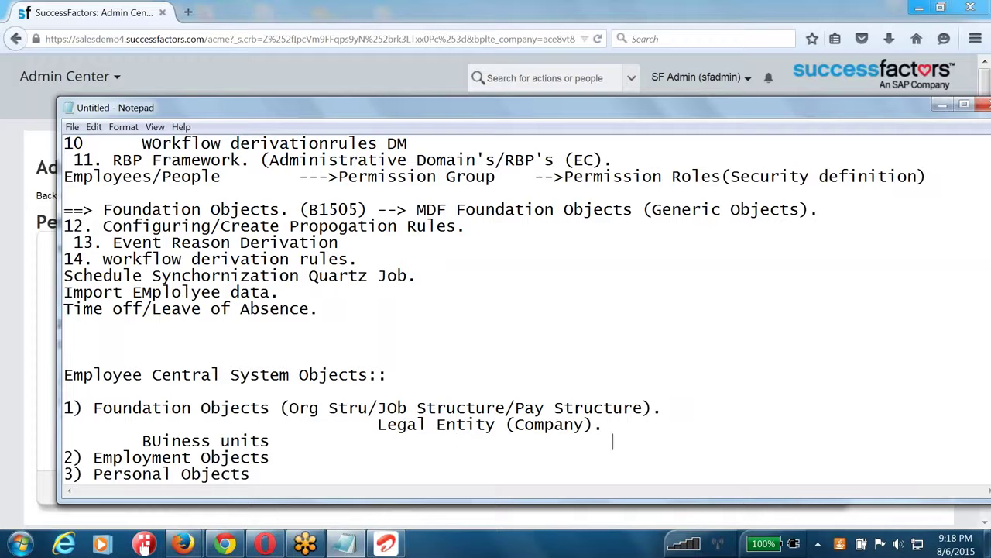
text(Units)
- Open Paint and draw a wide rectangle about 709 × 169 px near the top of the canvas
click(18, 543)
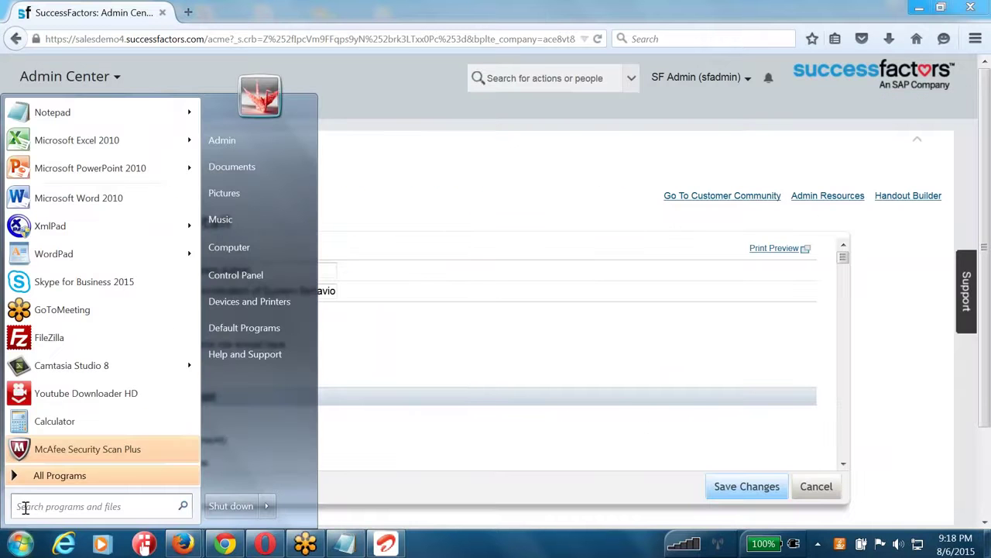
text(notepad)
key(Return)
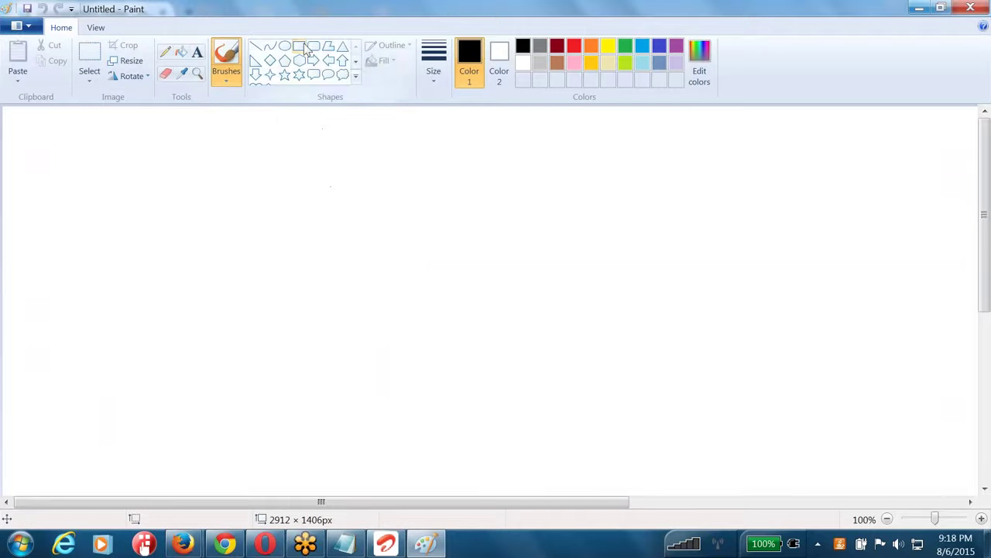
click(302, 47)
drag(283, 134, 649, 220)
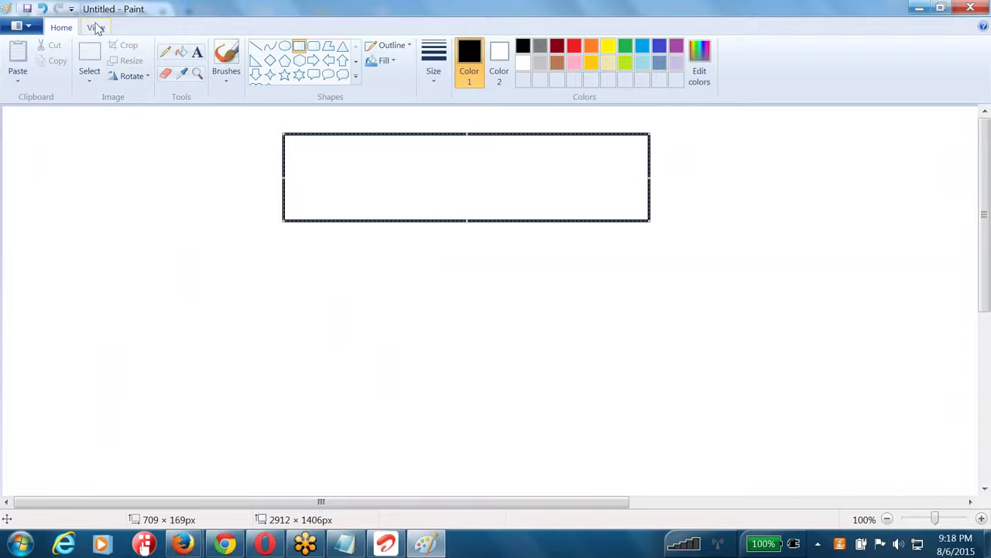
- Add the text label "LEgal Entity (Company)" inside the rectangle
click(96, 27)
click(62, 27)
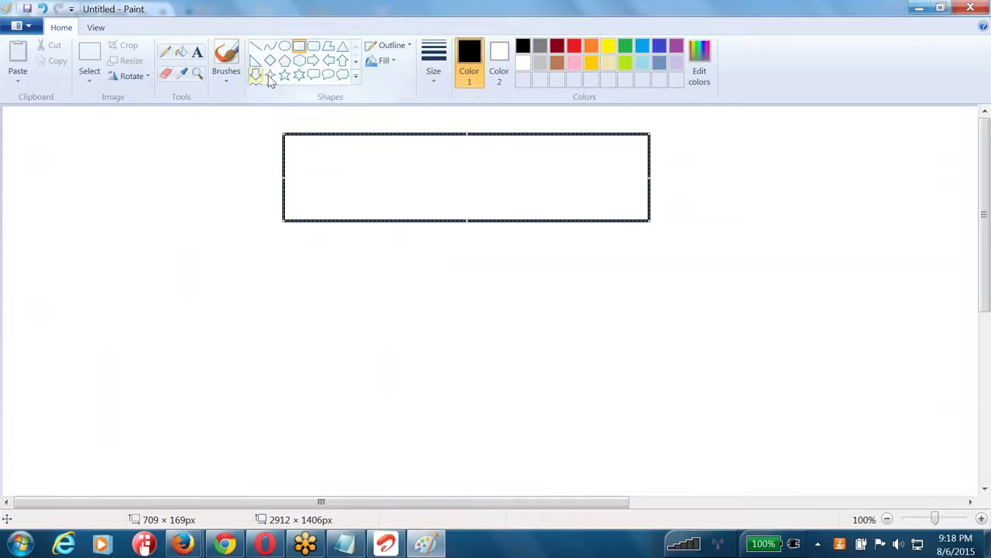
click(196, 52)
drag(319, 149, 601, 212)
text(LEgal Enti)
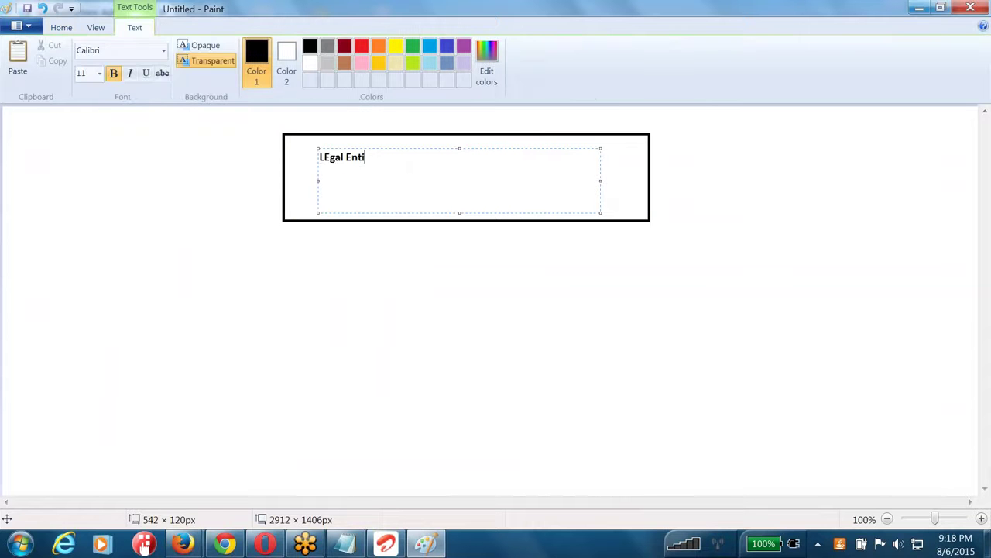
text(ty (Company))
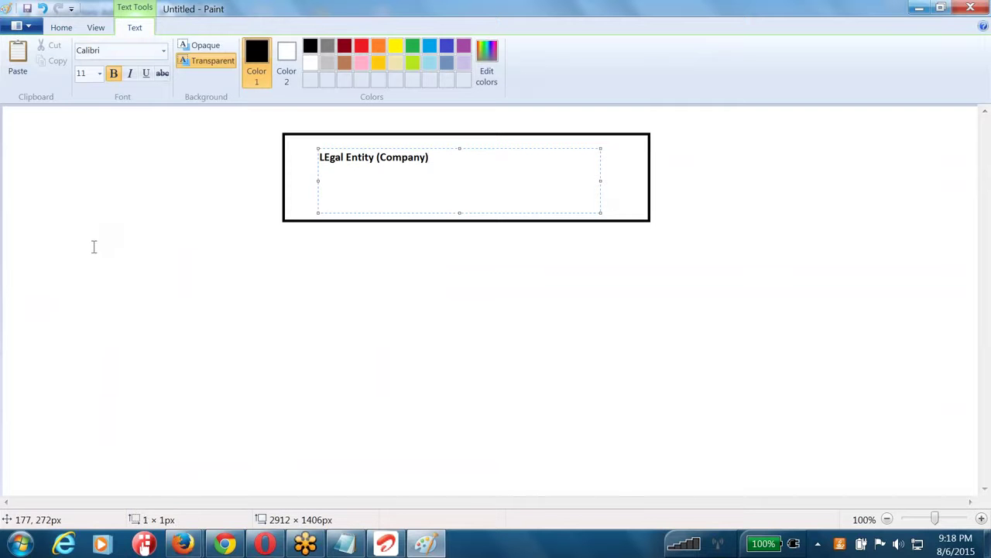
- Place two text labels below the rectangle, "BUsiness units" on one side and "Business Units" on the other
drag(93, 246, 281, 319)
text(B)
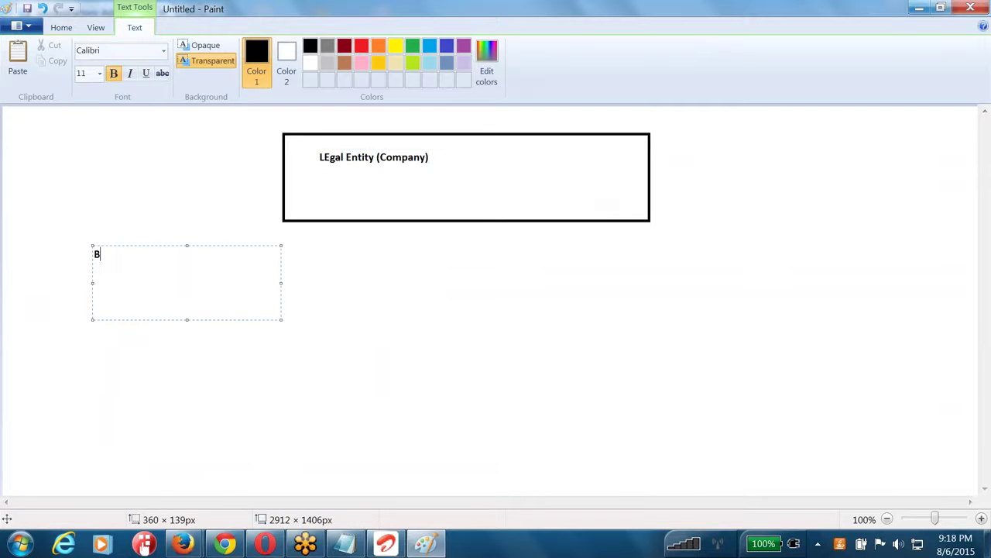
text(Usiness units)
drag(574, 248, 887, 313)
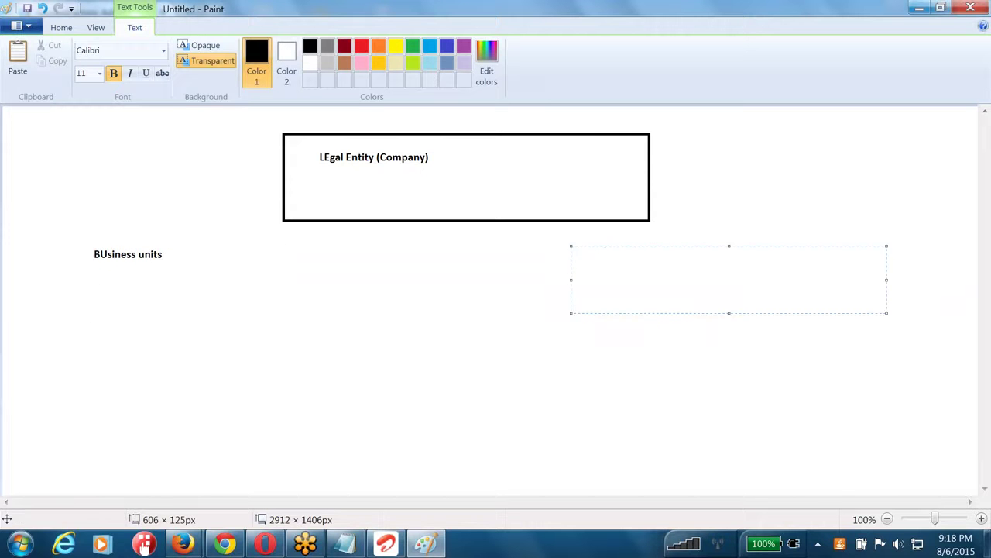
text(Business Units)
key(Return)
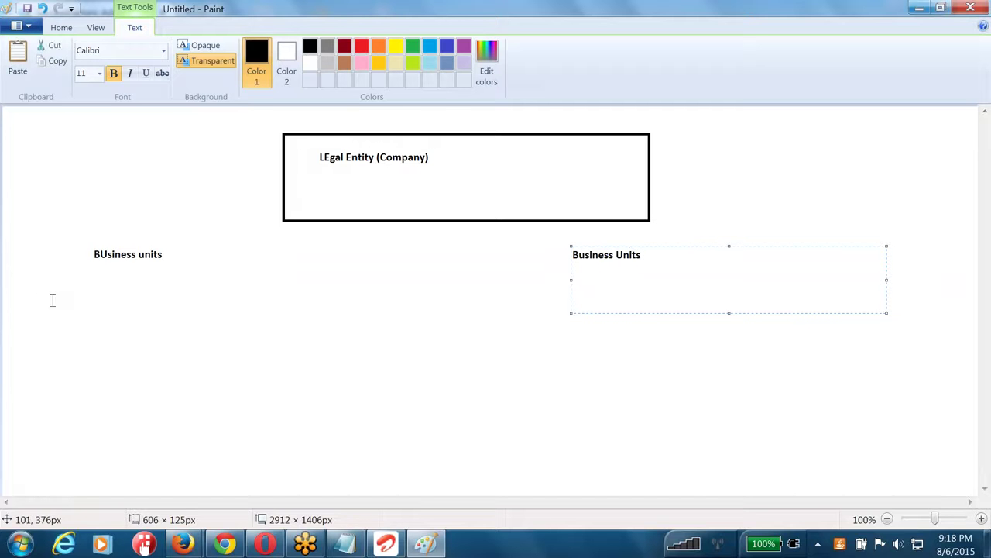
- Add two "Divisions" text labels side by side below the "BUsiness units" label
drag(43, 301, 99, 369)
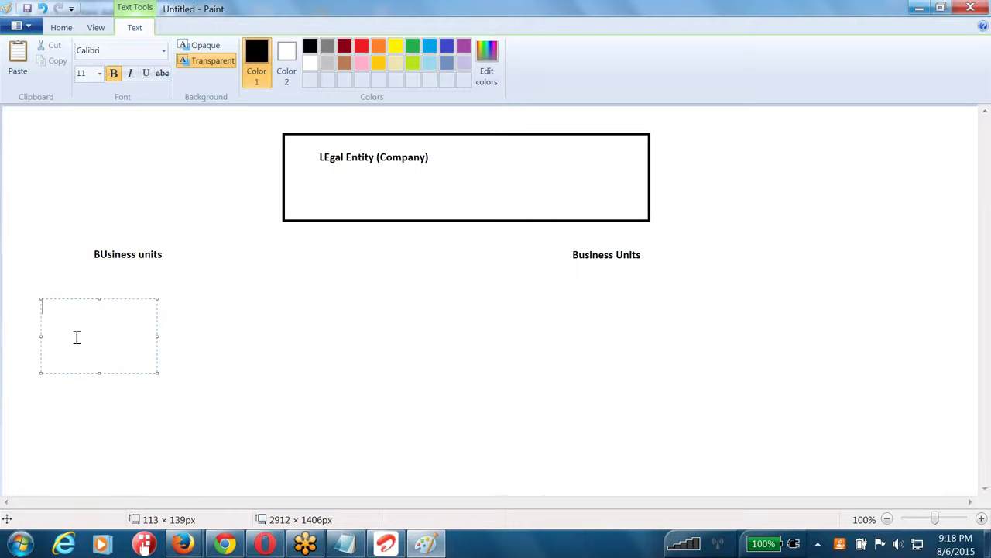
text(Divisio)
drag(194, 292, 368, 377)
text(Divisions)
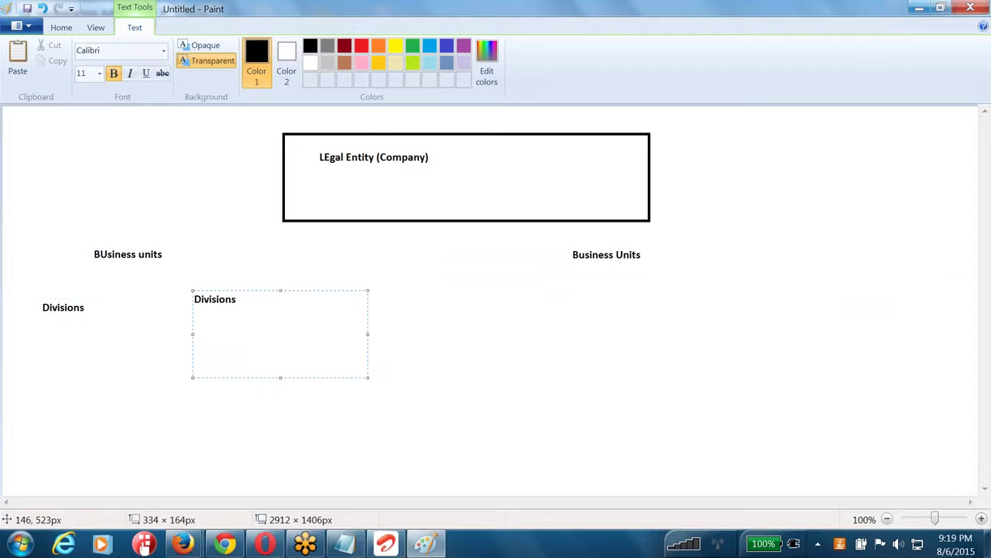
- Add two "Dept's" text labels side by side below the Divisions labels
click(33, 398)
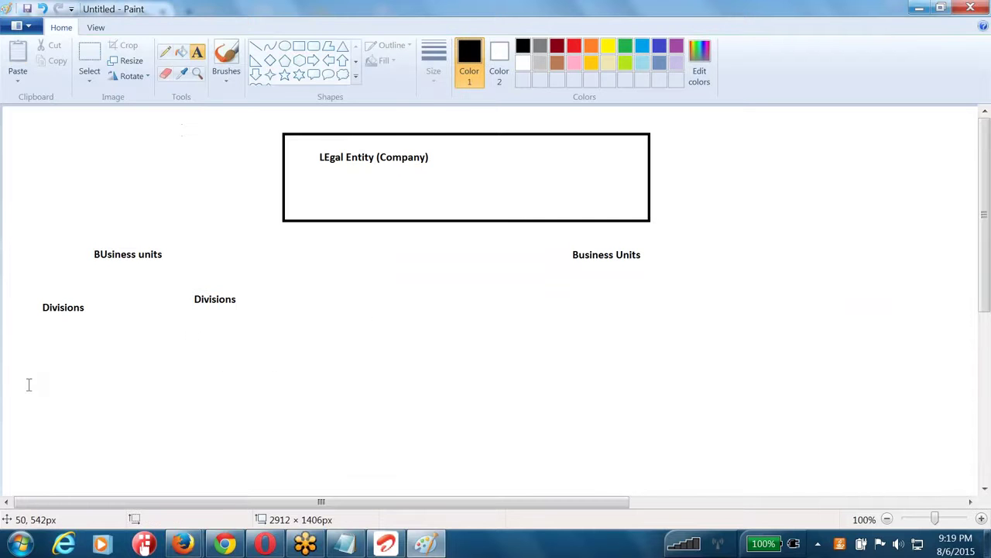
drag(9, 377, 127, 416)
text(Dept's)
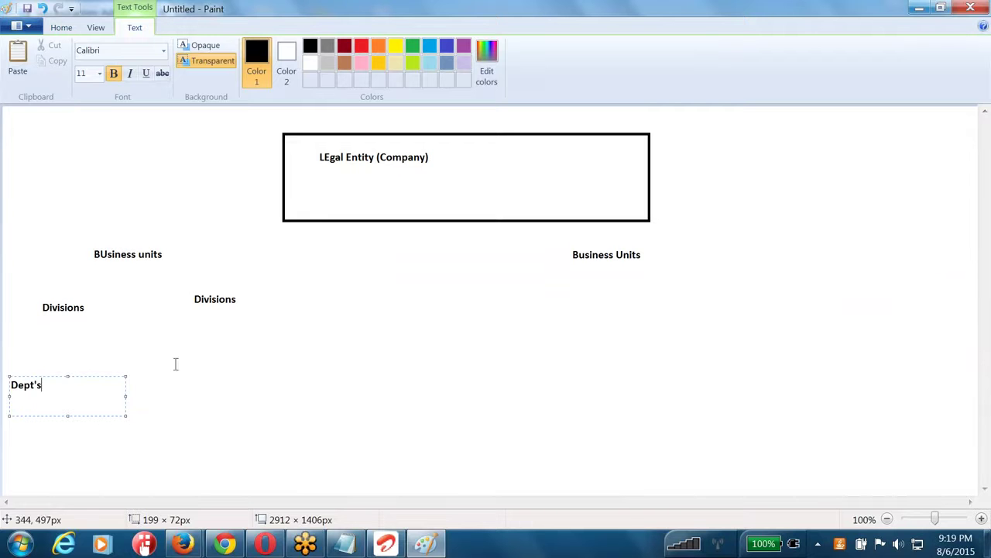
drag(137, 372, 256, 420)
text(Dept's)
- Add a "Cost Center." text label below the first Dept's label
drag(18, 447, 120, 485)
text(Cost Cent)
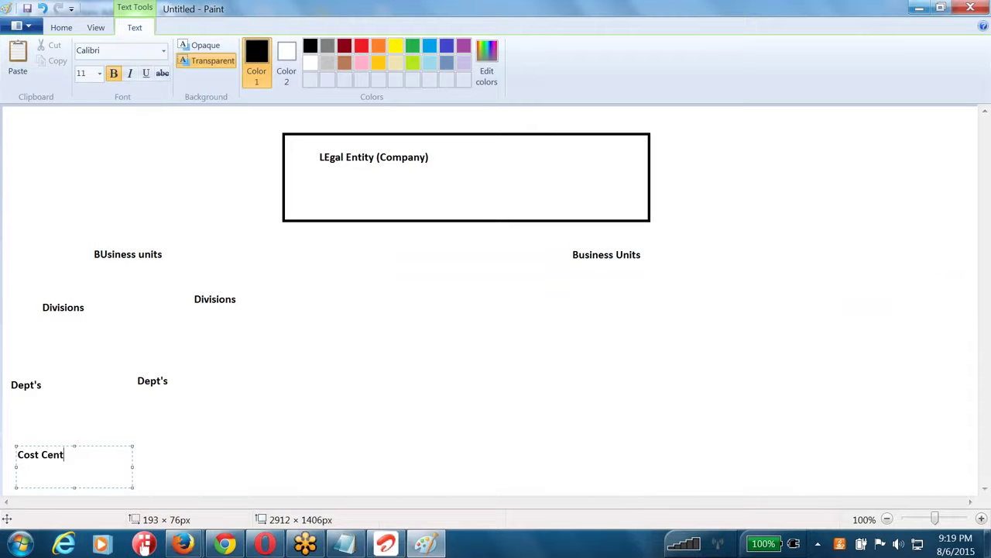
text(er.)
- Add a "Geozonne" text label beside the Legal Entity rectangle
drag(760, 163, 930, 238)
text(Geizi)
key(BackSpace)
key(BackSpace)
key(BackSpace)
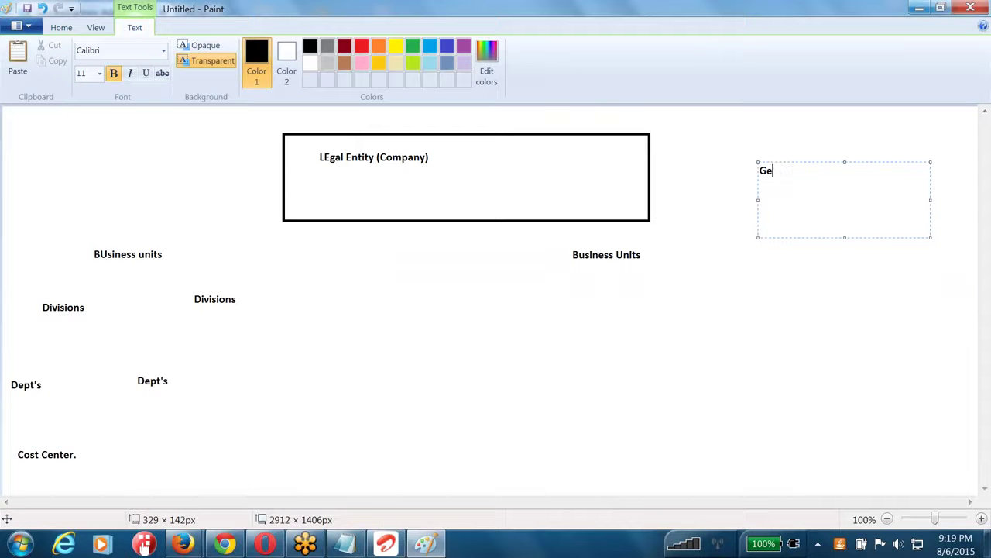
text(zion)
key(BackSpace)
key(BackSpace)
text(ozonhe)
key(BackSpace)
key(BackSpace)
text(ne)
- Add a "Location Groups" text label below Geozonne and a "Location." label beneath it
drag(698, 285, 814, 319)
text(L)
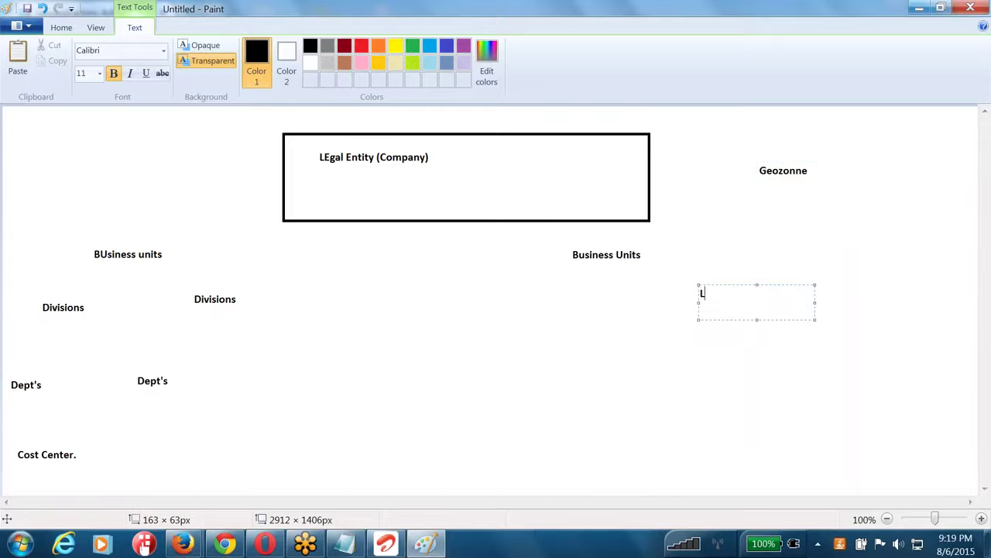
text(ocation Groups)
drag(695, 369, 810, 425)
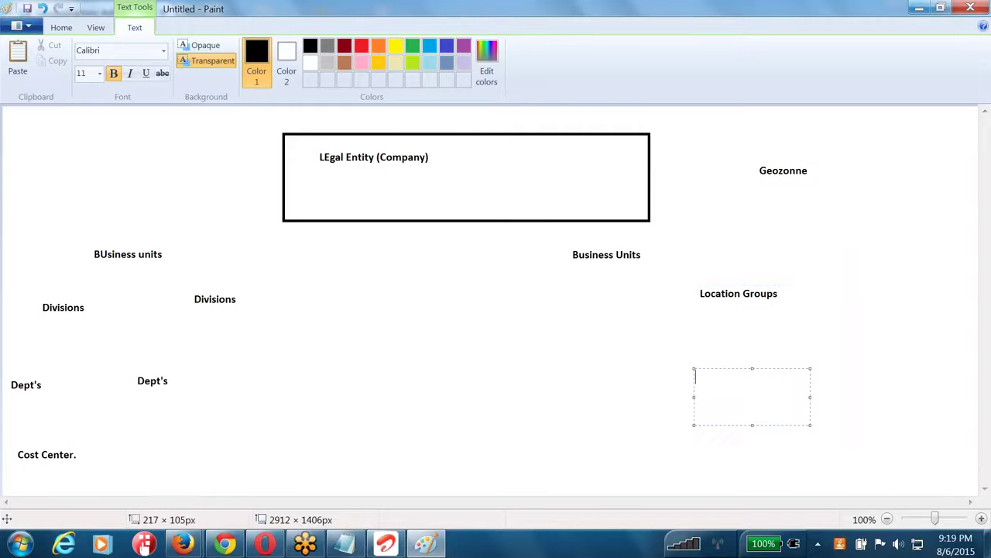
text(Location.)
- Switch to the Notepad notes and append "--> Corporate DM." to the Foundation Objects line
click(345, 543)
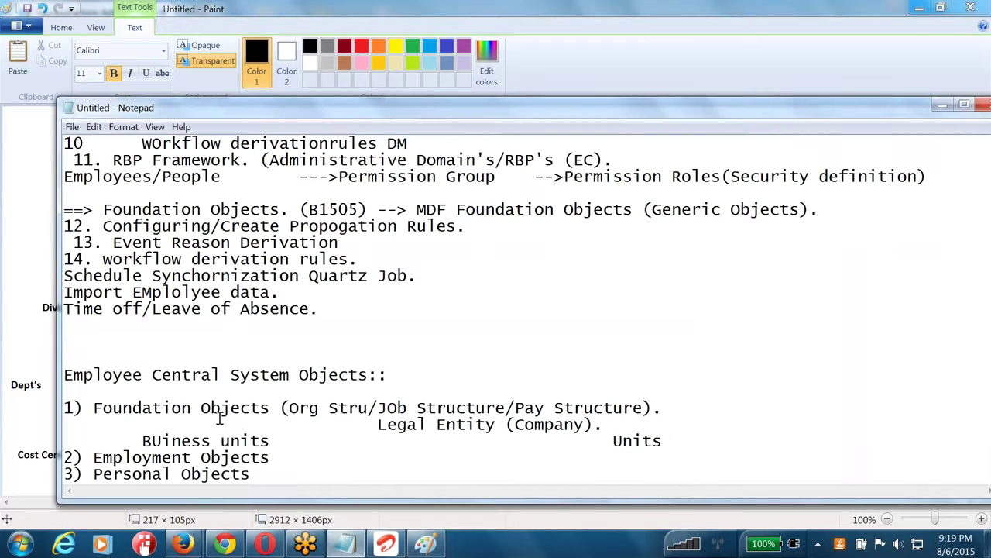
drag(270, 407, 94, 408)
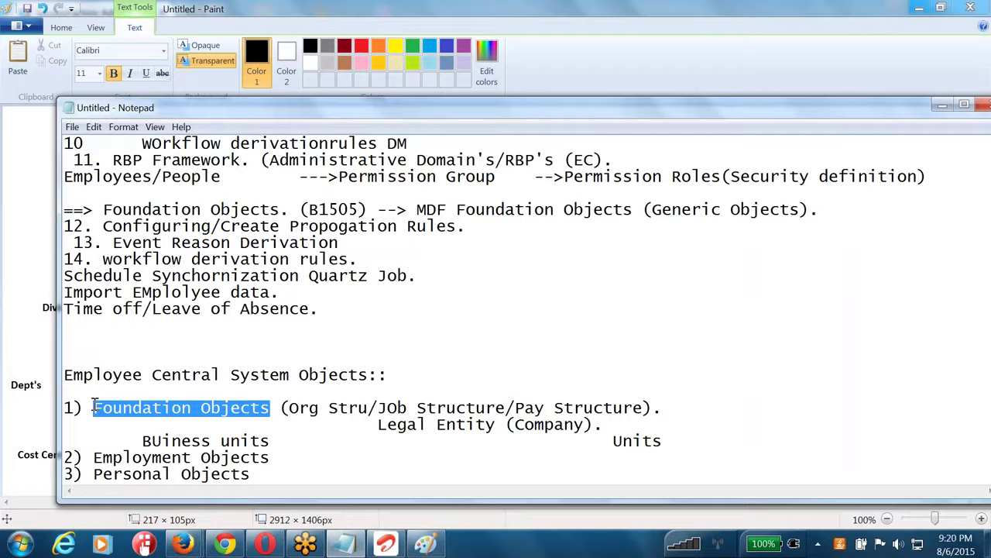
click(700, 411)
text(--.>)
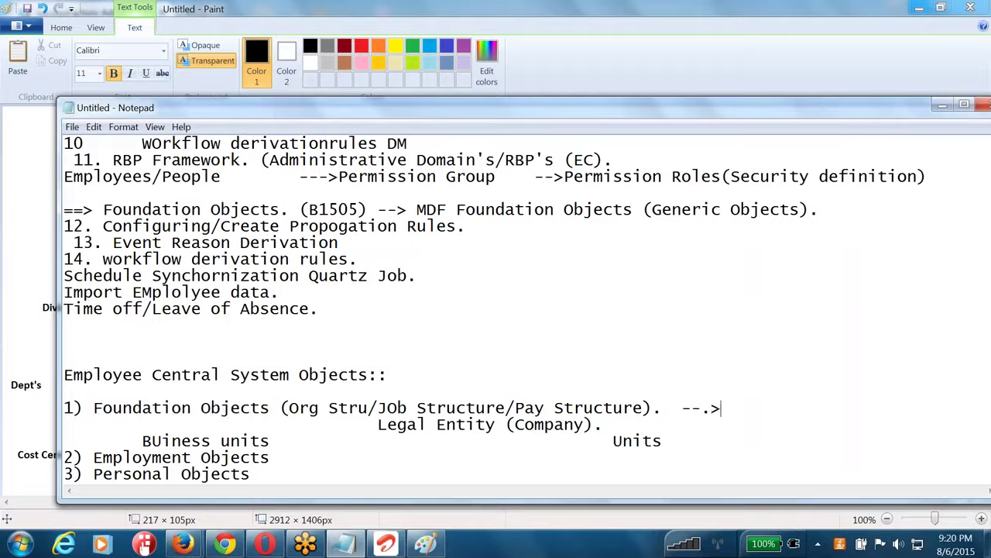
key(BackSpace)
key(BackSpace)
text(> Corporate DM)
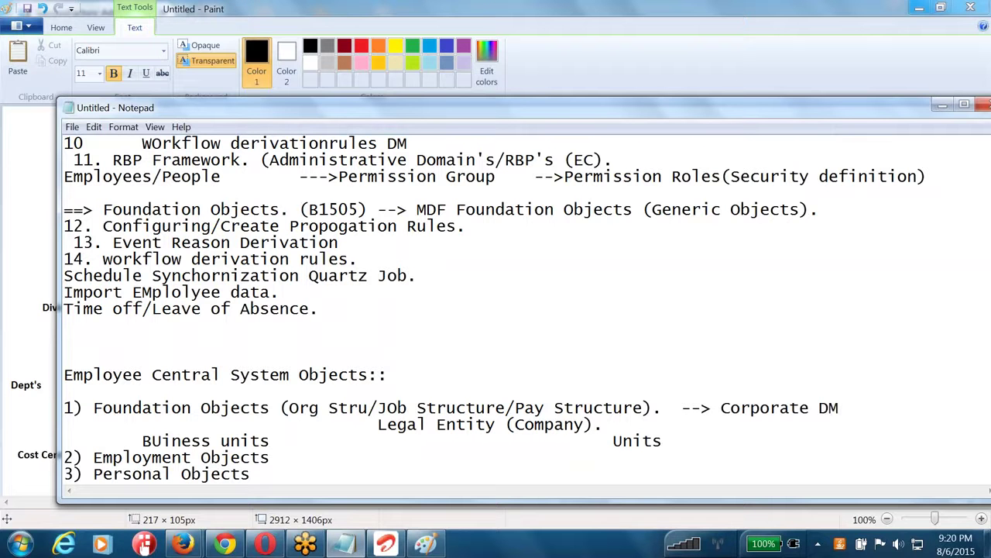
text(.)
- Insert a blank line between the business units line and the Employment Objects entry
click(285, 440)
drag(378, 425, 586, 425)
click(288, 441)
click(687, 442)
key(Return)
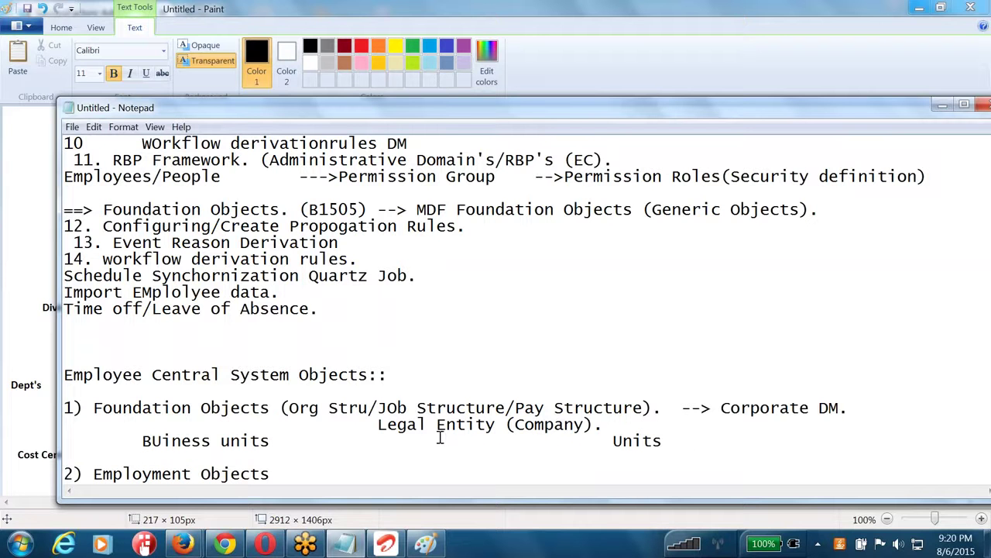
- Remove the extra indentation before "Legal Entity (Company)." so it aligns with the business units line
click(378, 425)
shift+click(124, 423)
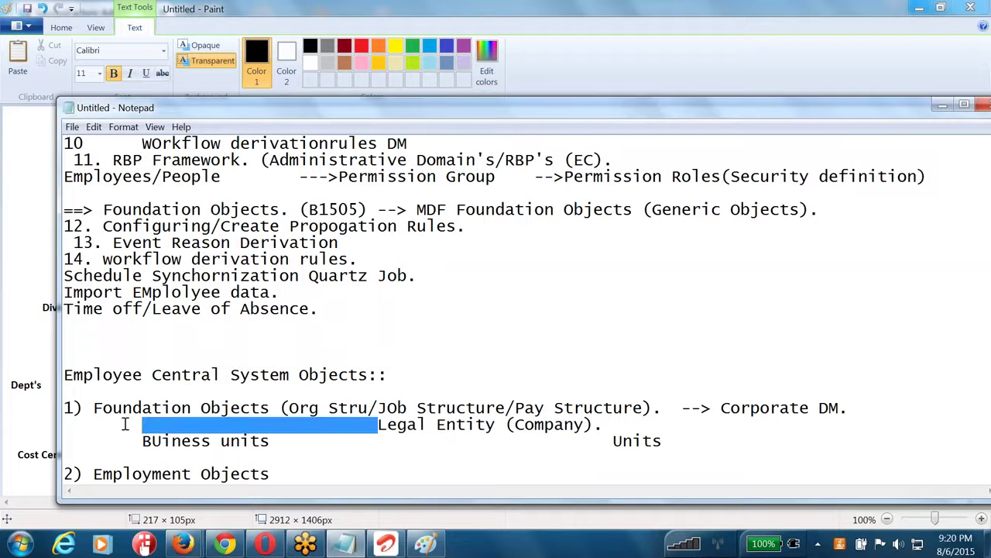
key(BackSpace)
click(710, 448)
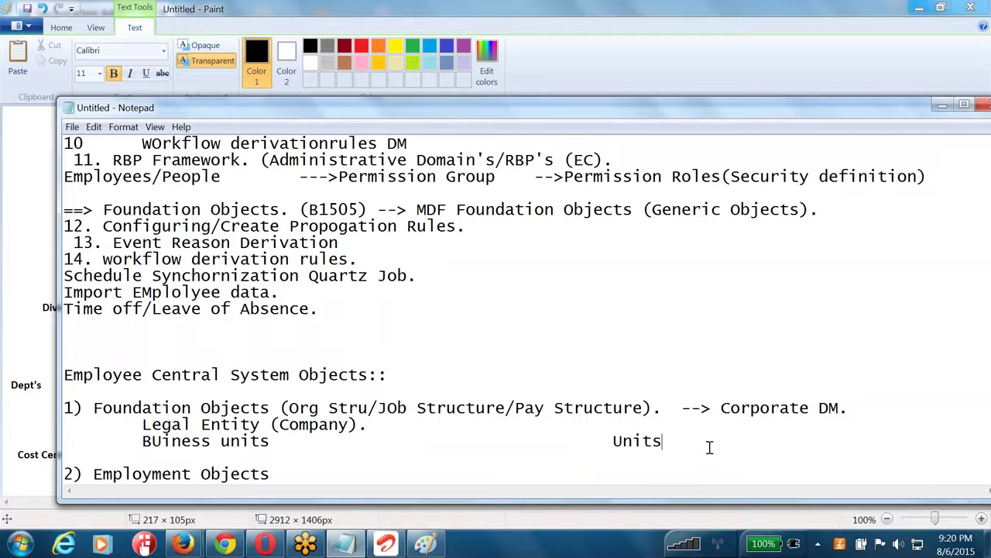
- Delete the stray "Units" text after the business units entry and add indented "Division" and "Dept" lines below it
double_click(623, 442)
key(BackSpace)
key(Return)
key(Tab)
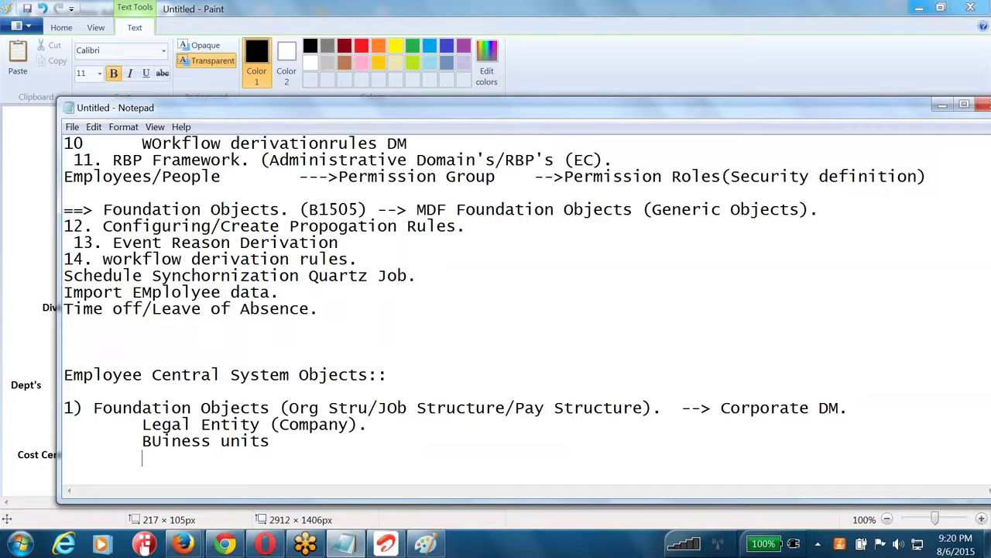
text(Division)
key(Return)
key(Tab)
text(Dept)
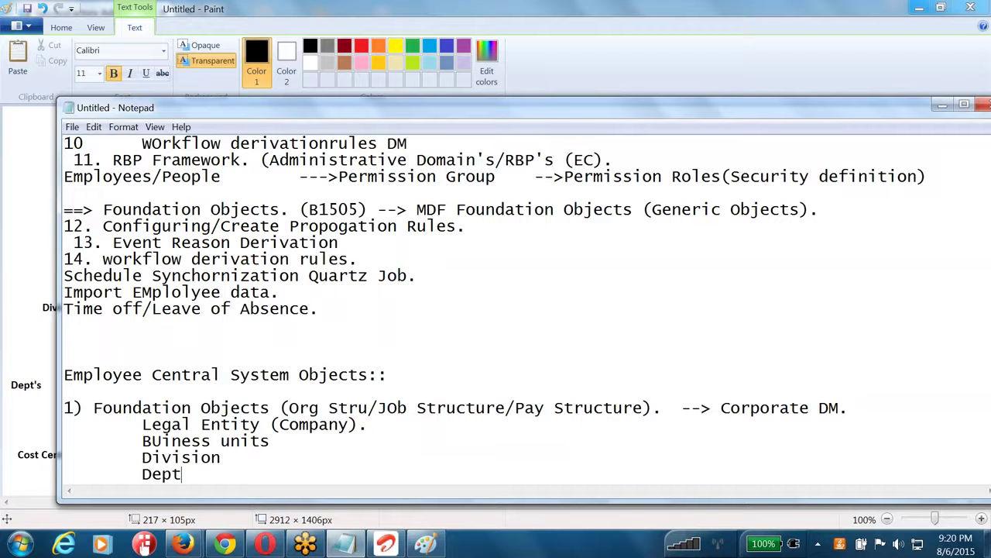
- Add indented "Cost Center" and "Geo Zone" lines below the Dept entry
key(Return)
key(Tab)
text(Cost )
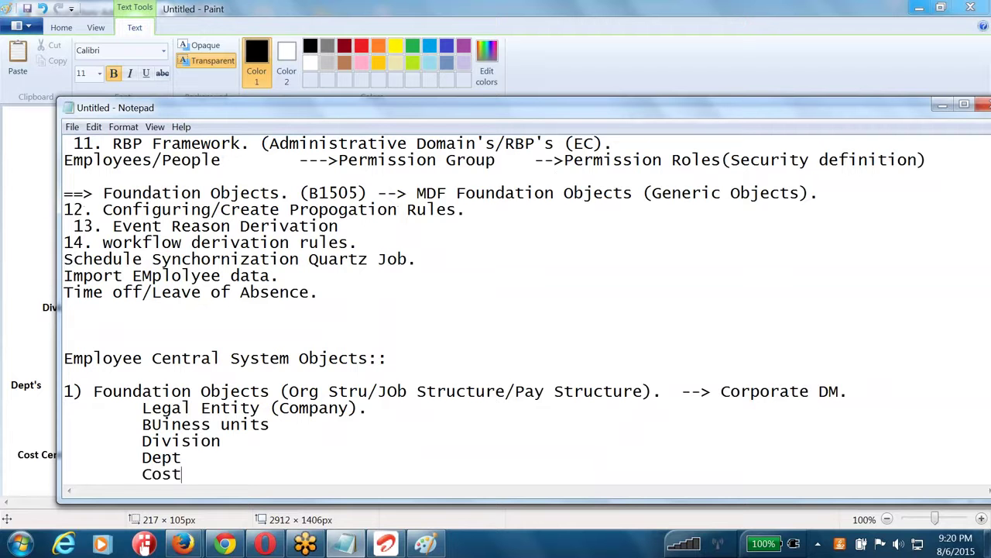
text(Center)
key(Return)
key(Tab)
text(Geo Zo)
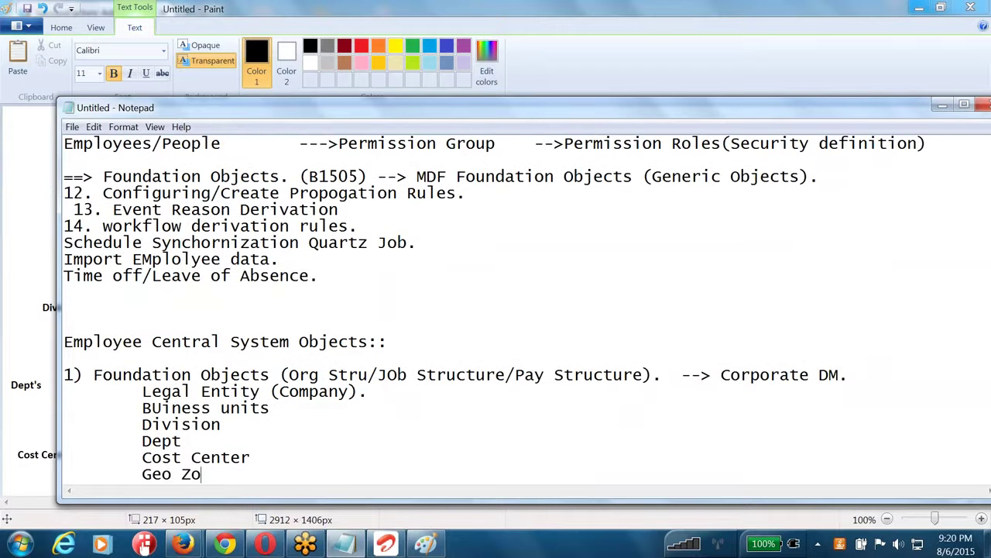
text(ne)
- Add indented "Location Groups" and "Location." lines below the Geo Zone entry, followed by a new line
key(Return)
key(Tab)
text(Location G)
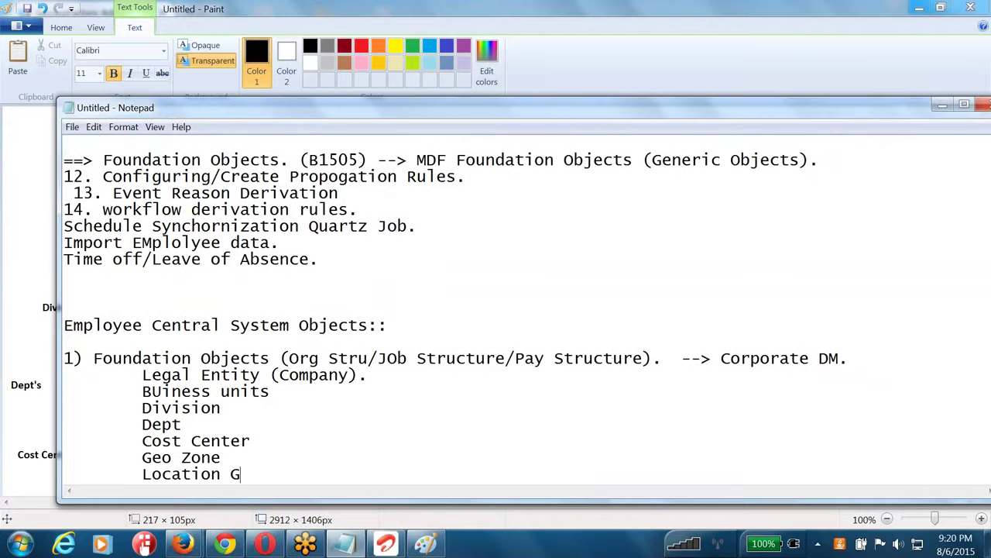
text(roups)
key(Return)
text(Location.)
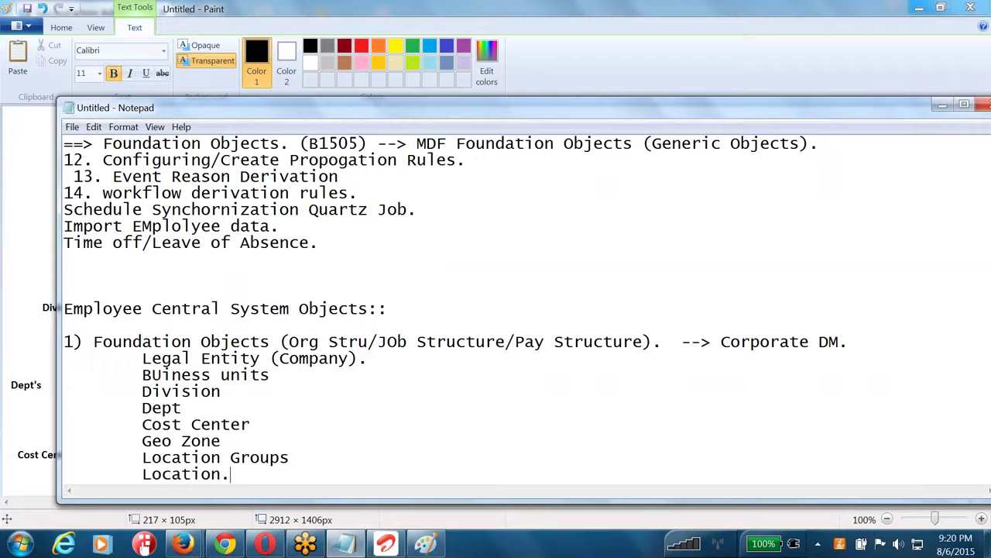
key(Return)
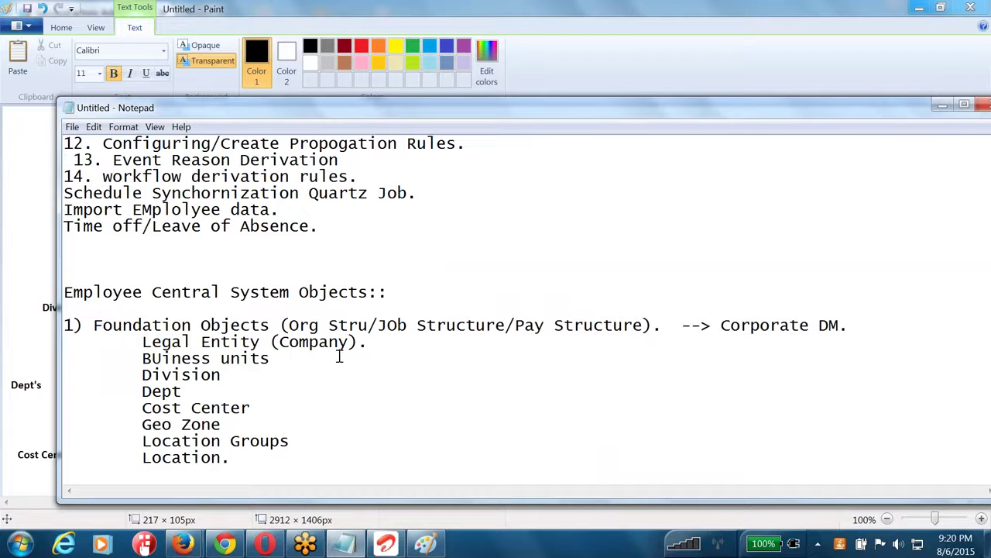
- Append "--> Create A company in your SF EC System." to the Legal Entity (Company) line
text(-->)
drag(138, 343, 362, 342)
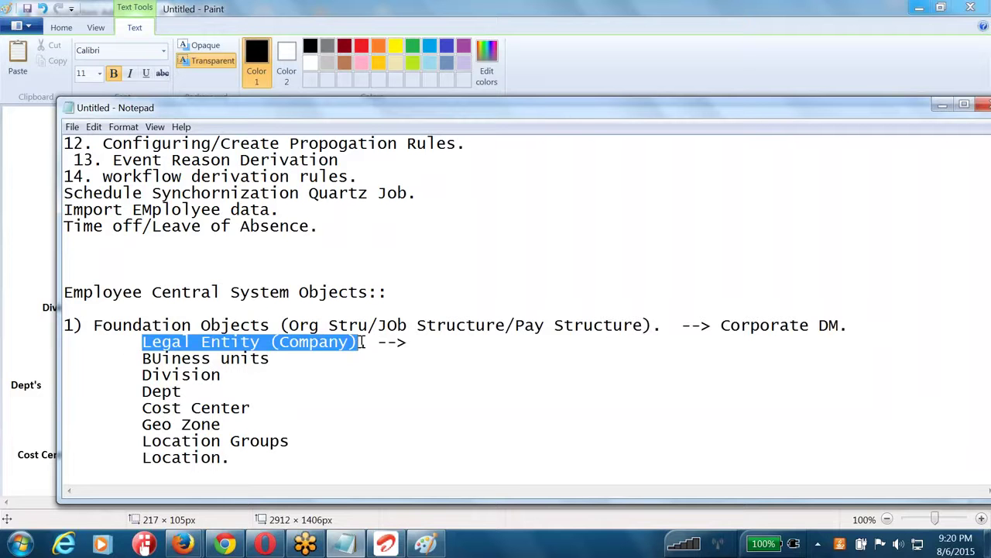
click(409, 342)
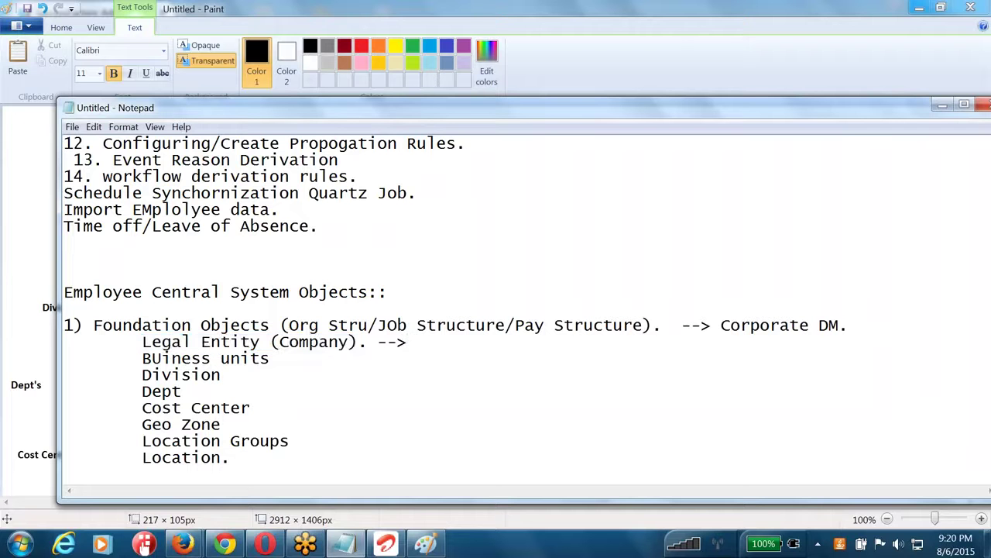
text(Create A company in your SF C)
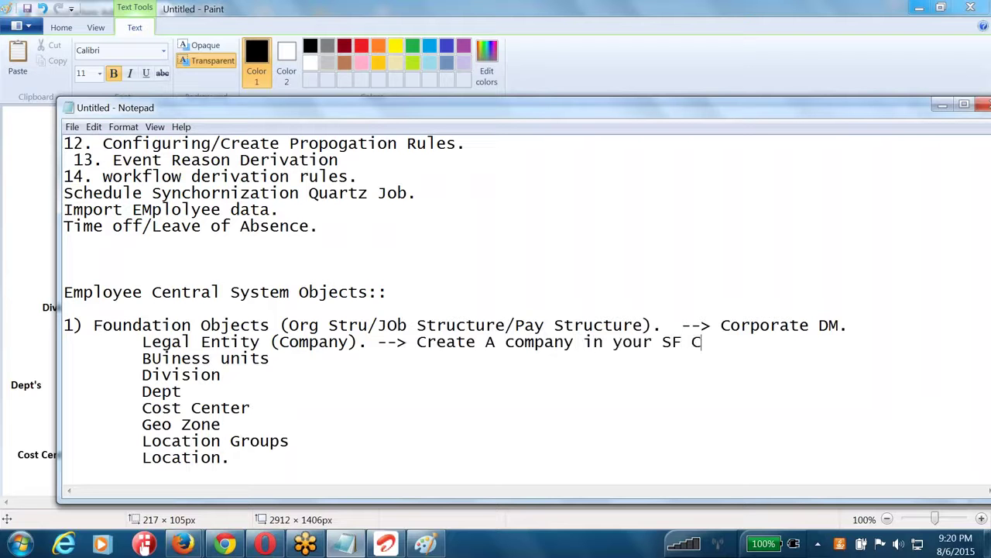
key(BackSpace)
text(EC C)
key(BackSpace)
text(System.)
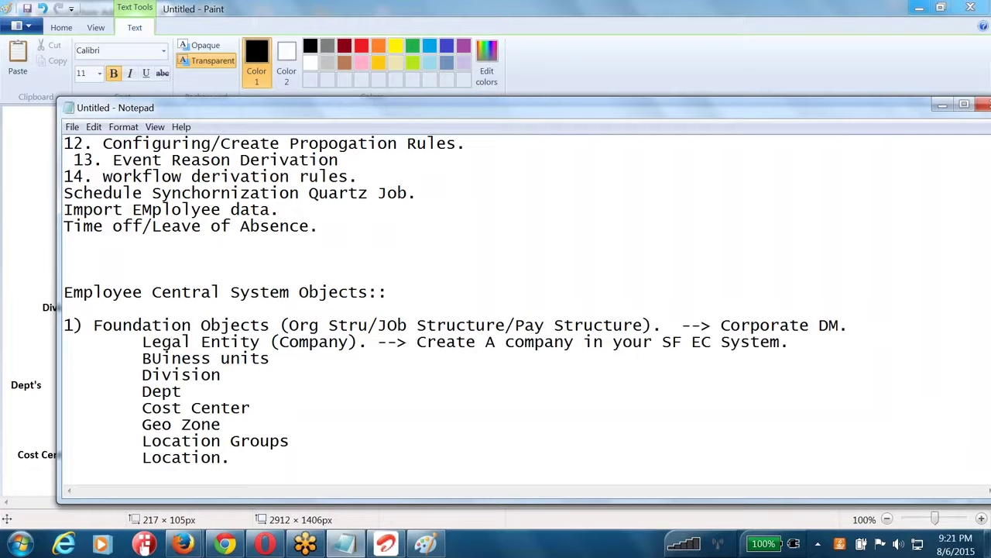
- Switch to the SuccessFactors session in Firefox and leave the Permission Role Detail page for the Admin Center home page
click(225, 545)
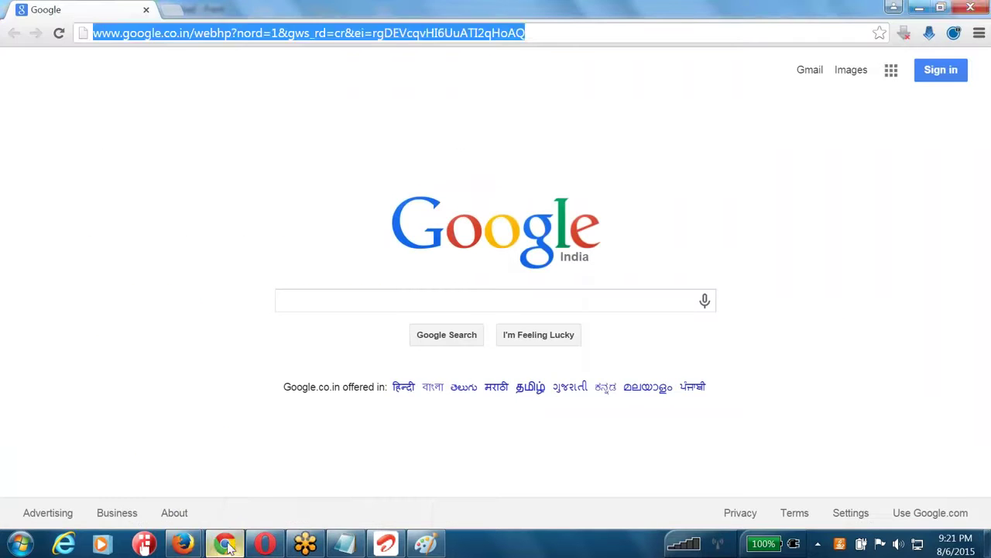
click(265, 546)
click(267, 549)
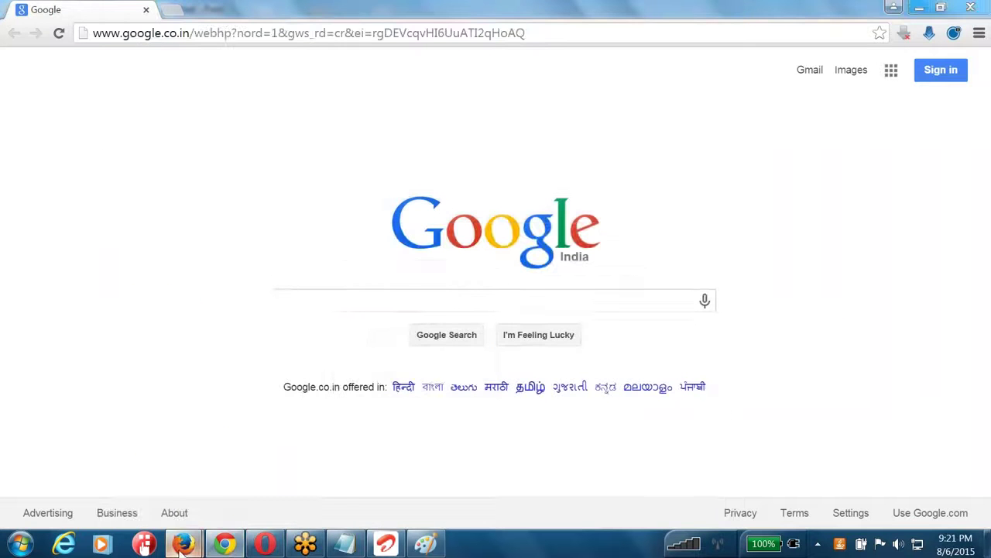
mouse_move(184, 547)
click(264, 476)
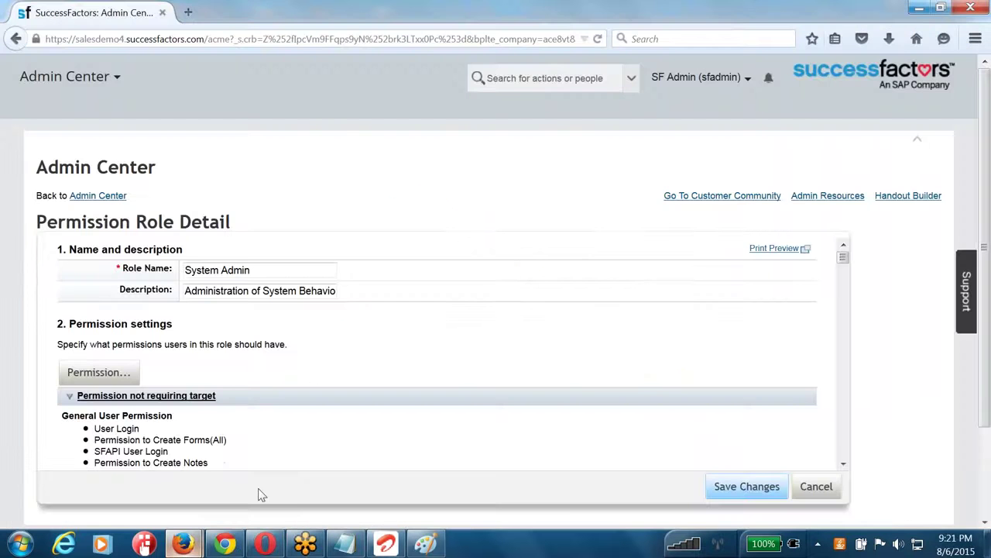
click(698, 81)
click(723, 133)
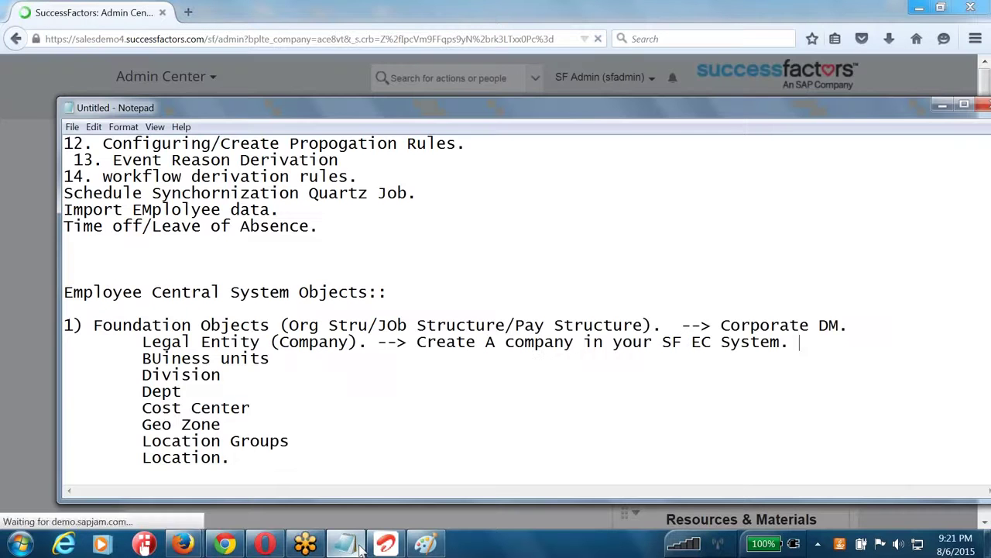
- Switch to the Notepad notes and highlight the "Legal Entity (Company)." entry
click(357, 547)
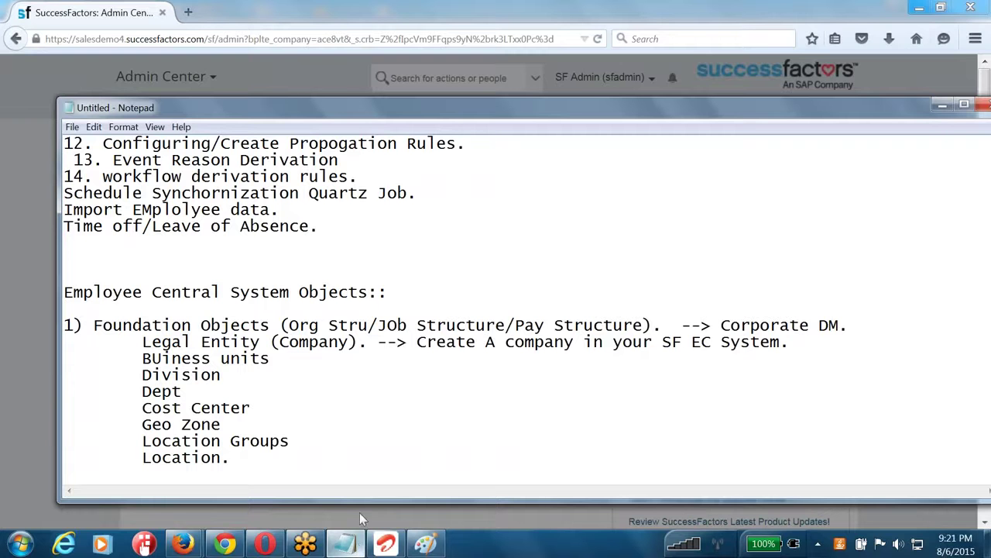
drag(143, 341, 364, 341)
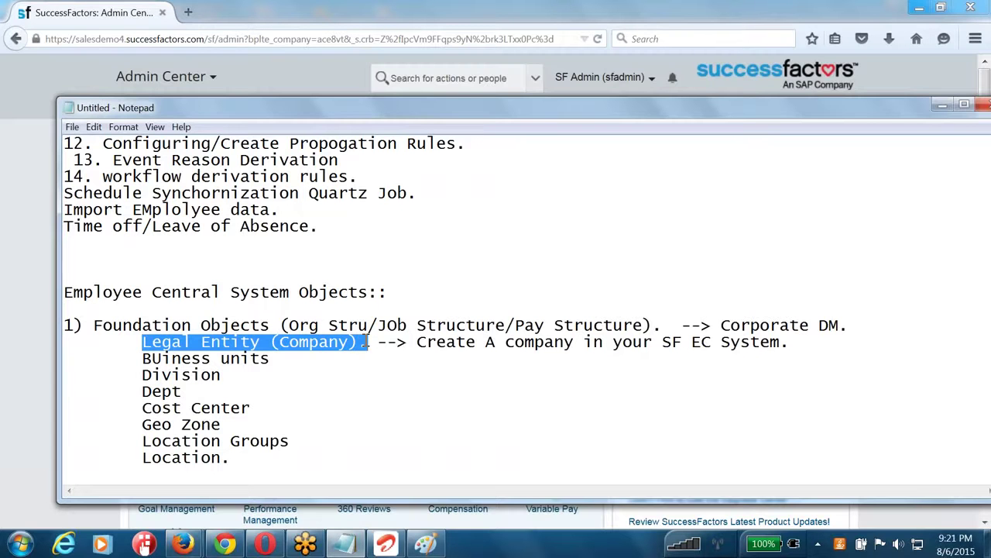
- Move the notes window out of the way and search the Admin Center tools for "Manage org"
drag(601, 112, 590, 390)
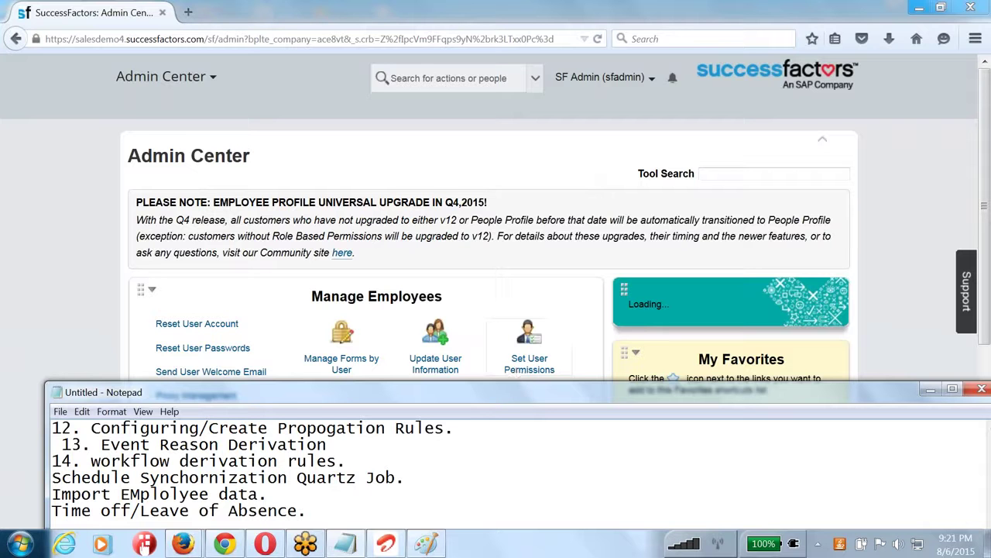
click(775, 174)
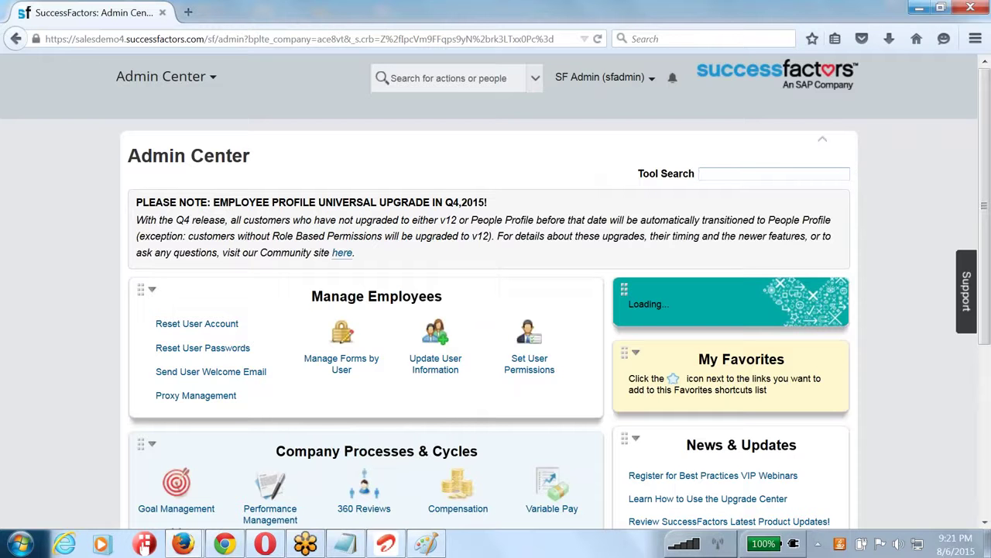
text(Manage org)
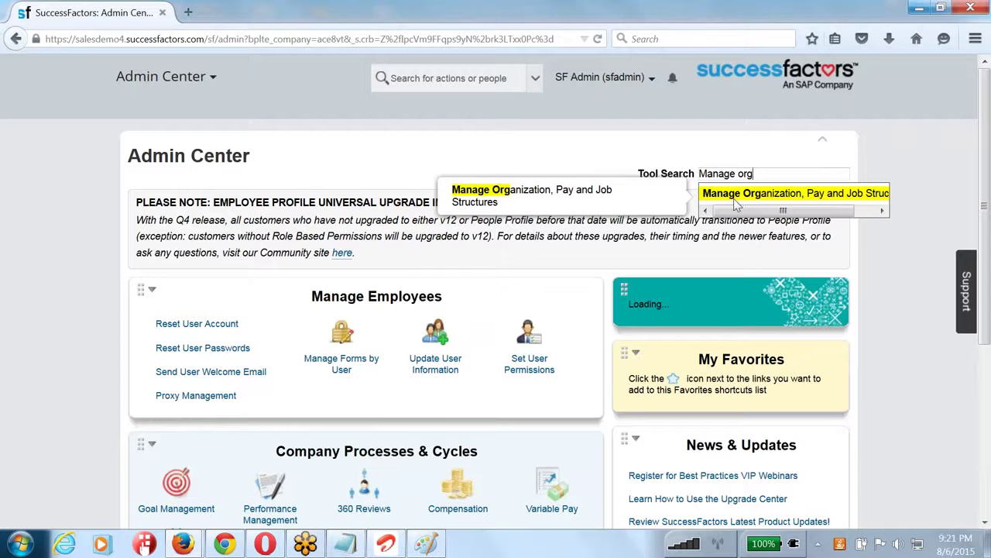
- Bring the Notepad notes back into full view and highlight the list from Legal Entity (Company) to Location
click(344, 543)
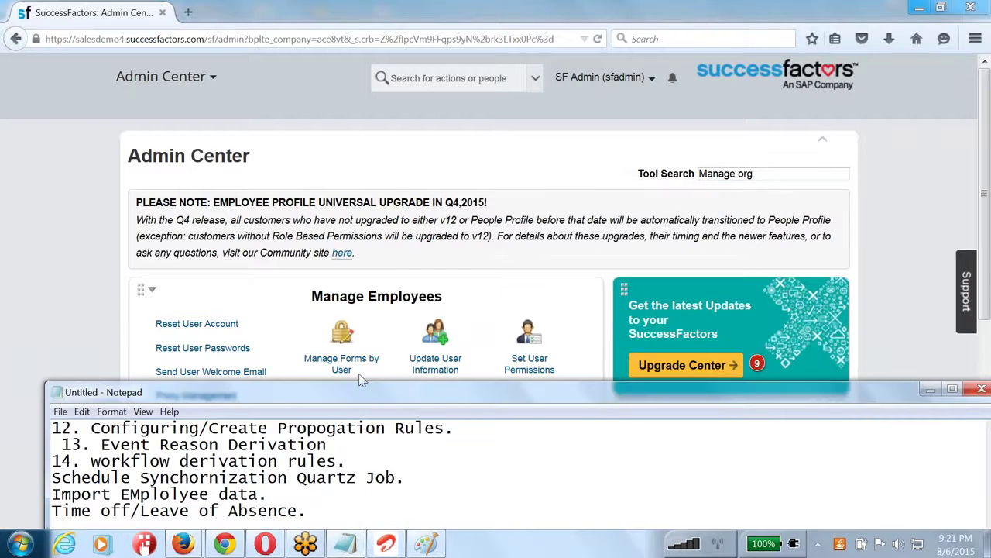
drag(360, 392, 329, 37)
click(96, 268)
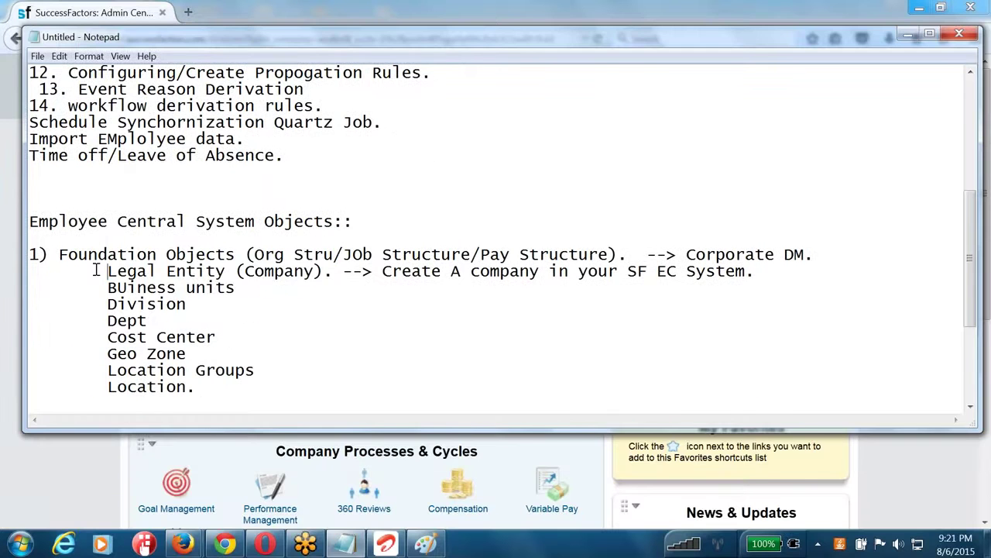
shift+click(221, 387)
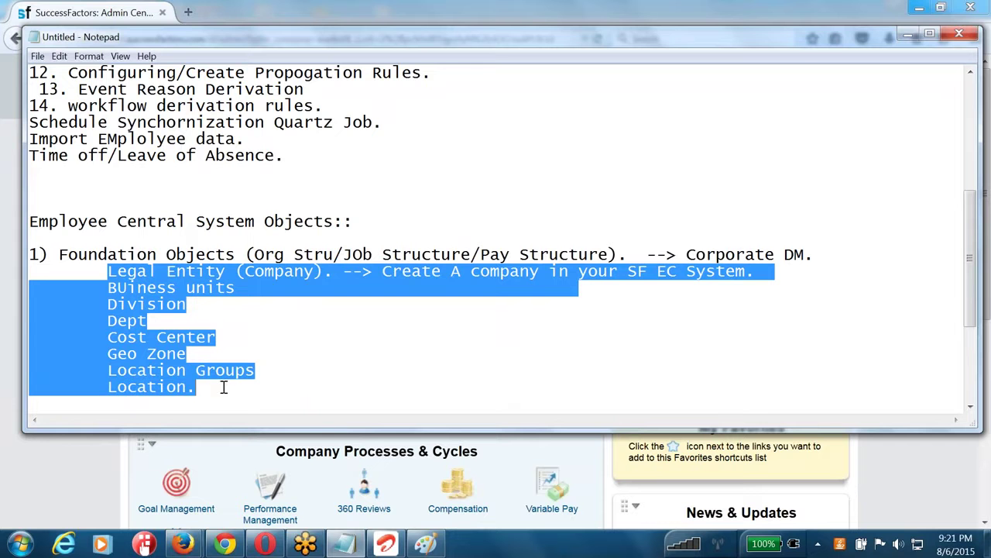
- Return to the Admin Center in Firefox, search the tools for "Manage org" and open Manage Organization, Pay and Job Structures
key(alt+Tab)
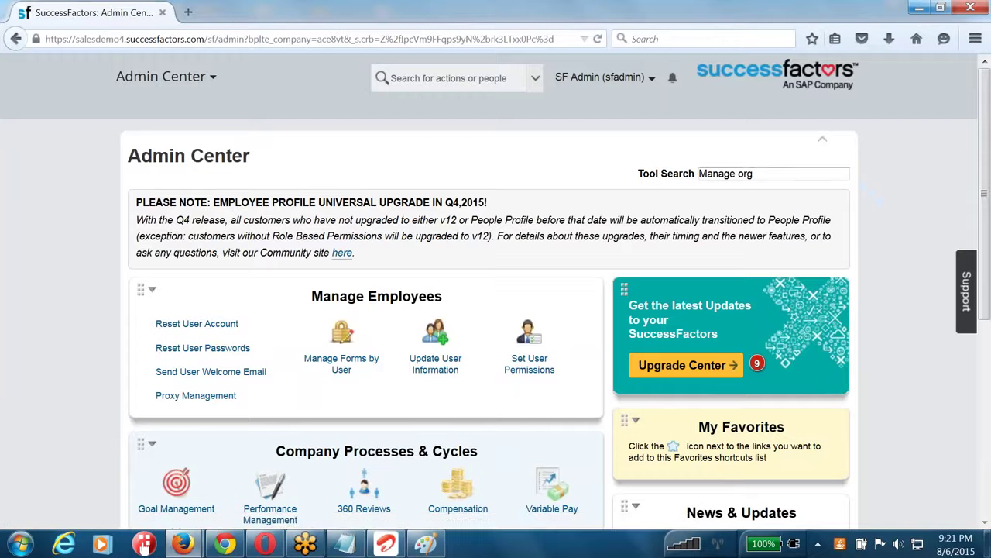
key(BackSpace)
key(BackSpace)
key(BackSpace)
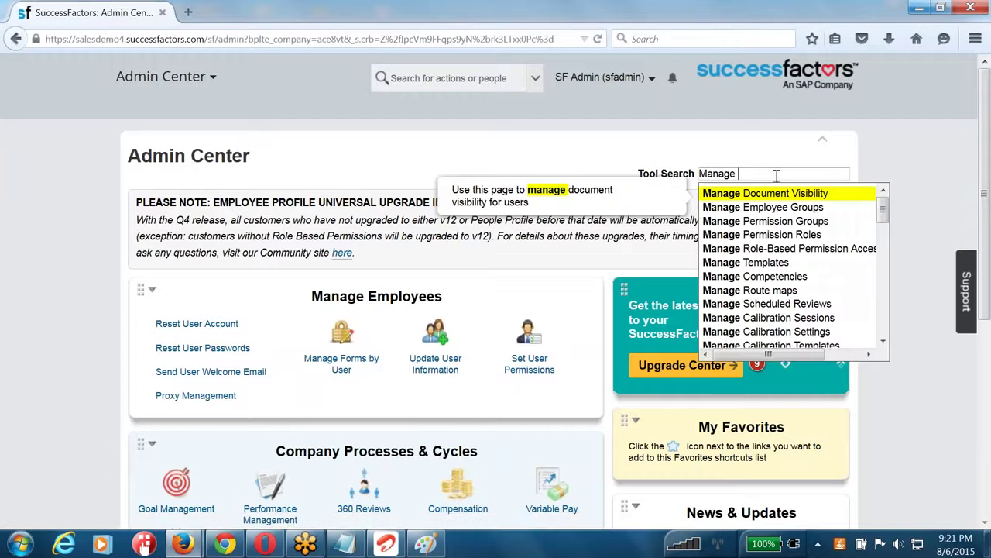
text(org)
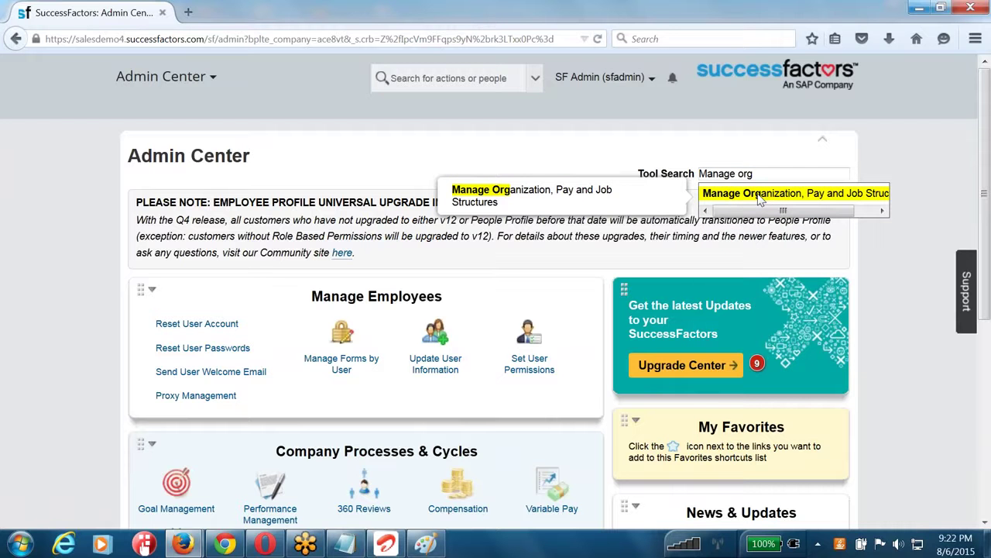
click(760, 200)
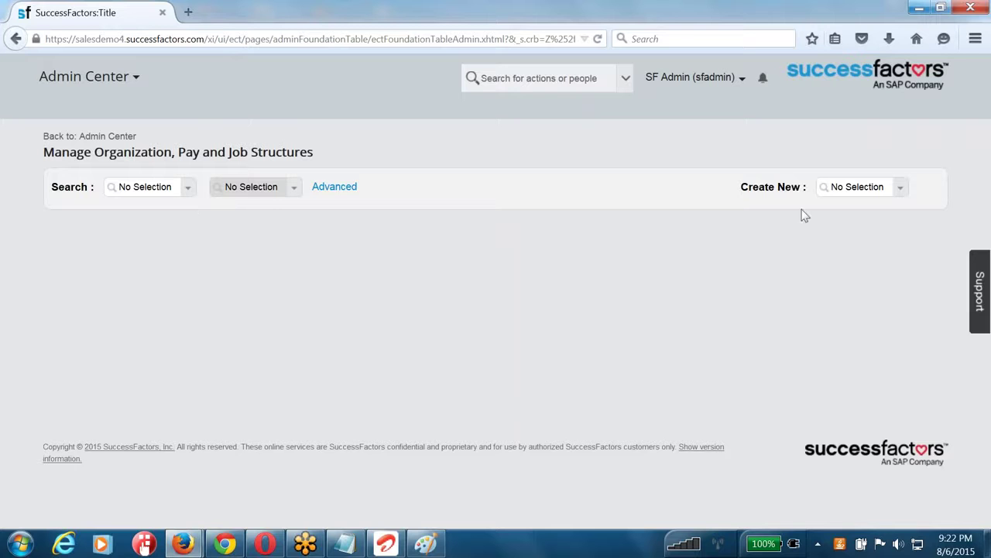
- Set the object type in the structures search to Legal Entity
click(188, 188)
click(179, 189)
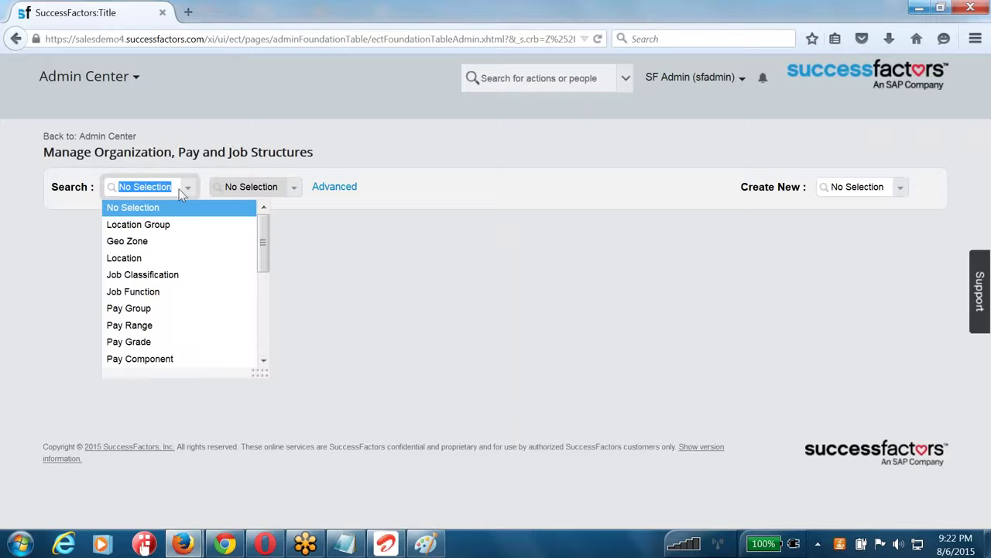
text(legal e)
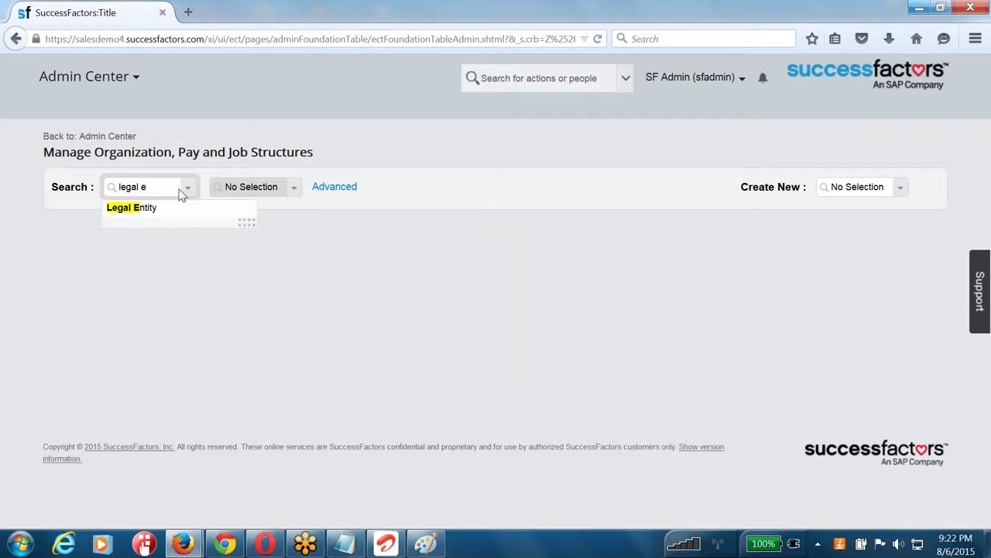
click(184, 212)
click(615, 344)
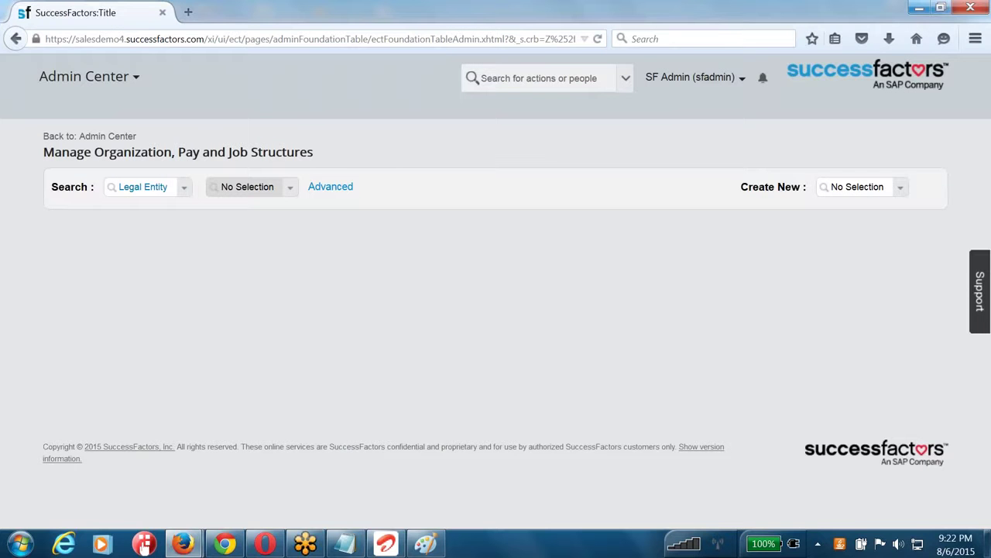
- Switch to the Notepad notes and review the Foundation Objects section and its list of organization structure entries
click(345, 543)
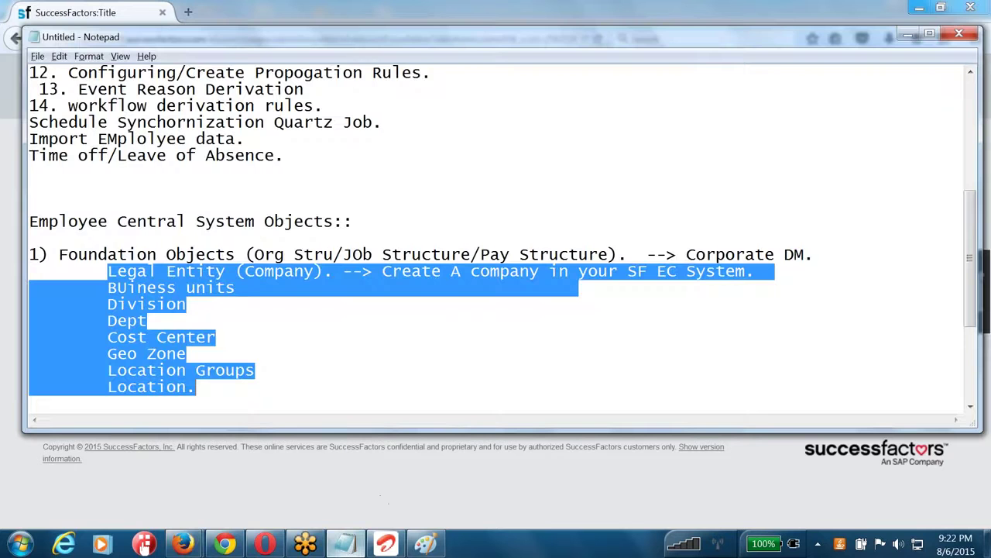
click(220, 291)
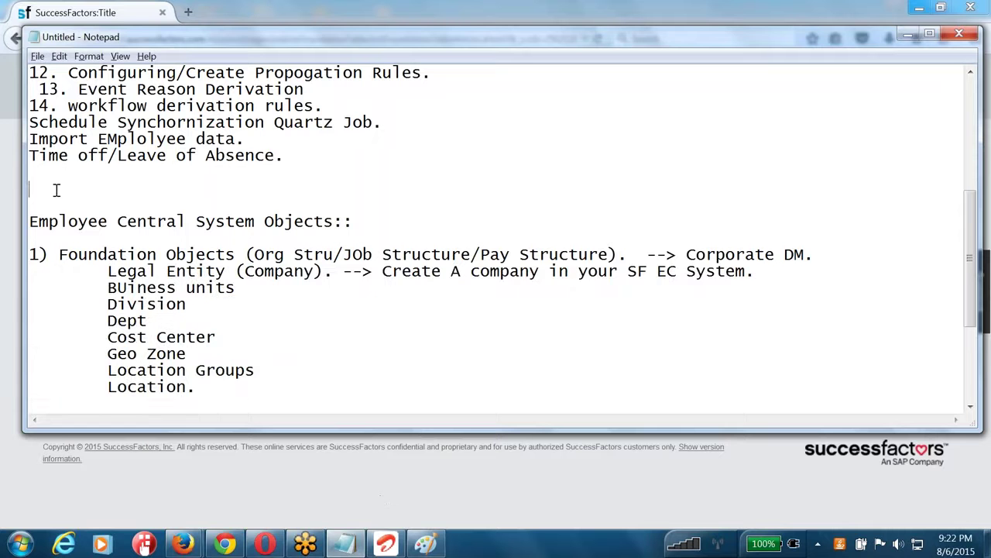
drag(65, 196, 331, 385)
click(215, 321)
drag(48, 254, 298, 400)
- Return to the Admin Center home page in Firefox and locate Manage Organization, Pay and Job Structures among the Employee Files tools
click(540, 503)
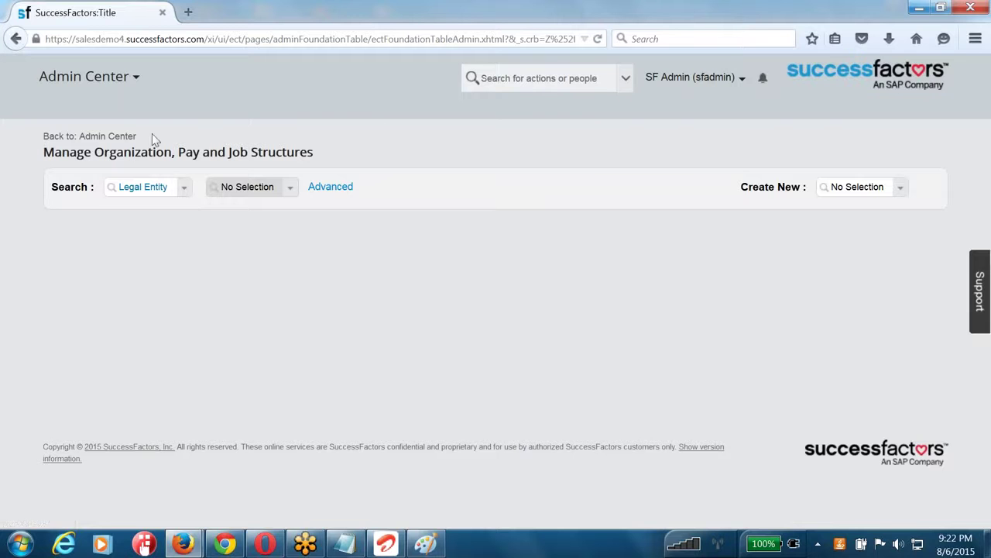
click(107, 138)
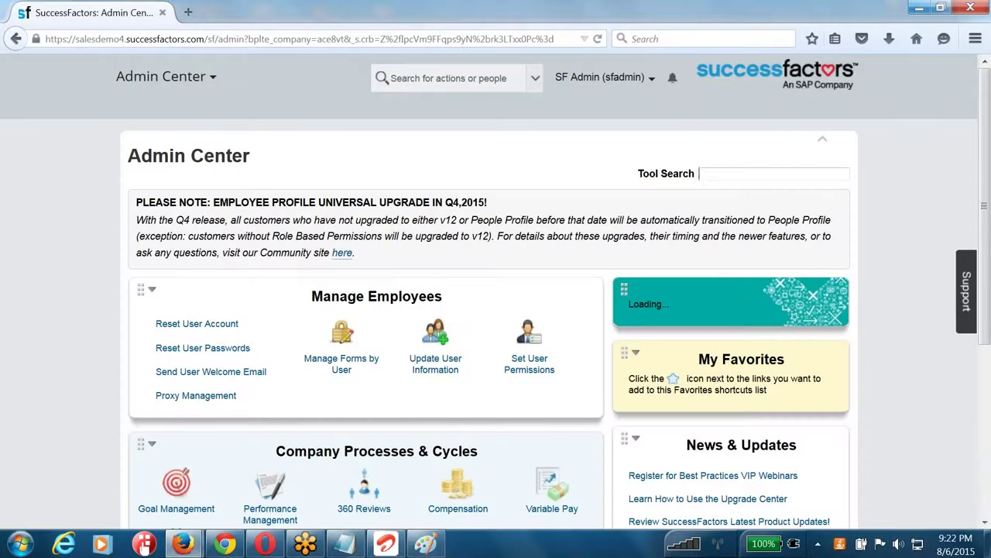
scroll(278, 428, down, 5)
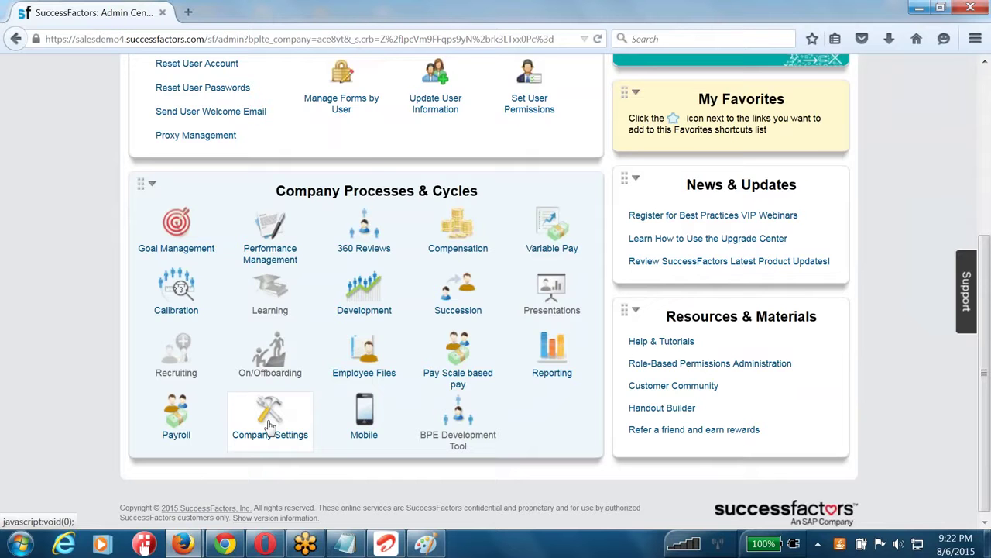
click(270, 424)
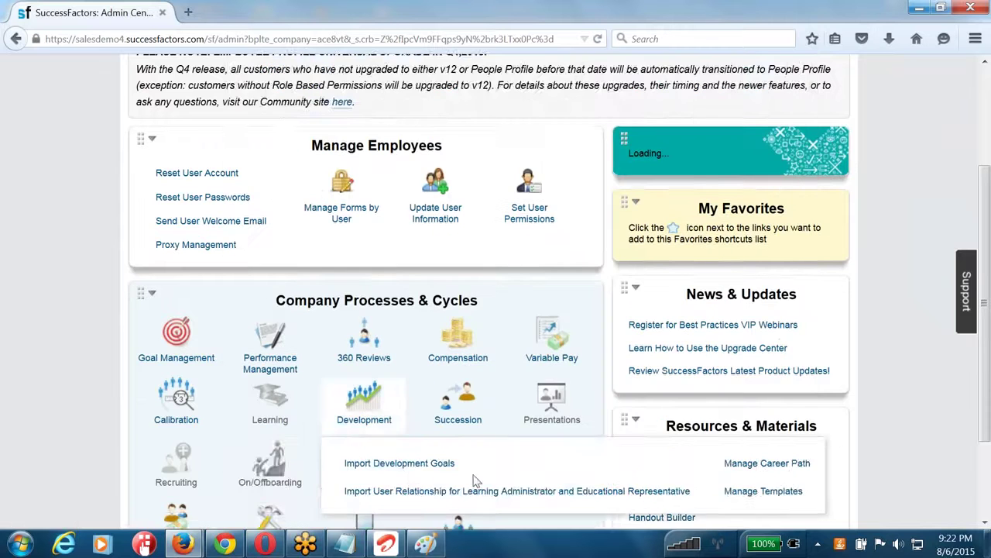
mouse_move(177, 399)
scroll(176, 398, down, 3)
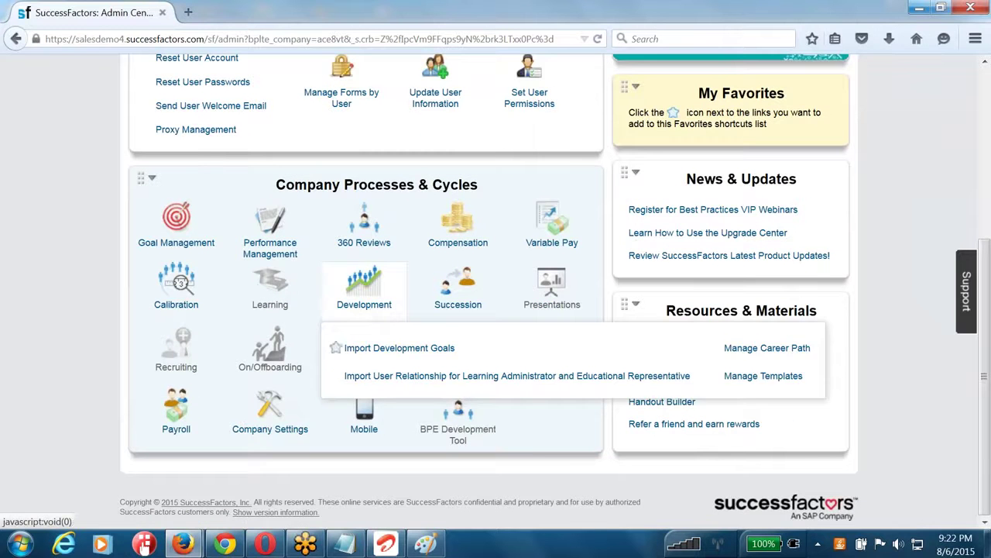
mouse_move(364, 348)
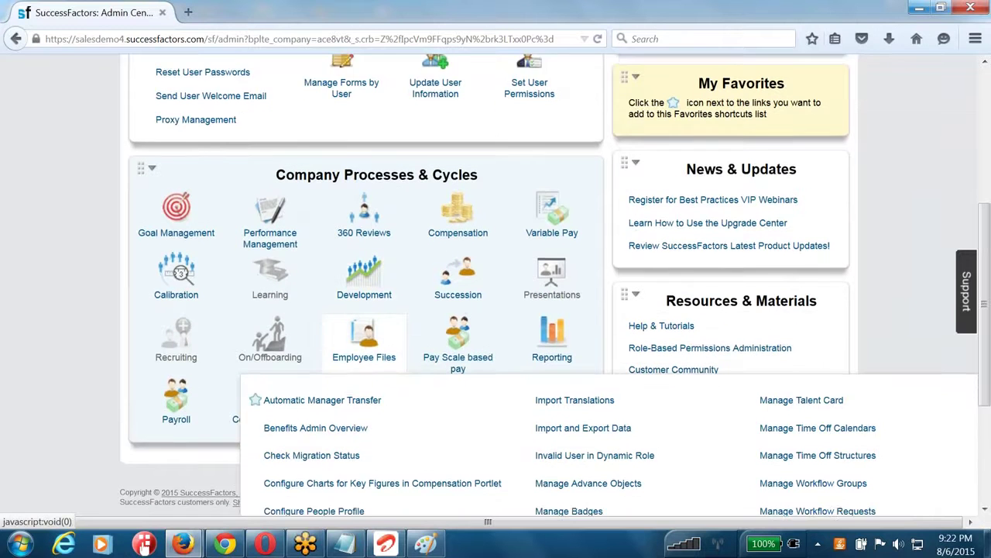
scroll(310, 405, down, 3)
drag(737, 432, 535, 436)
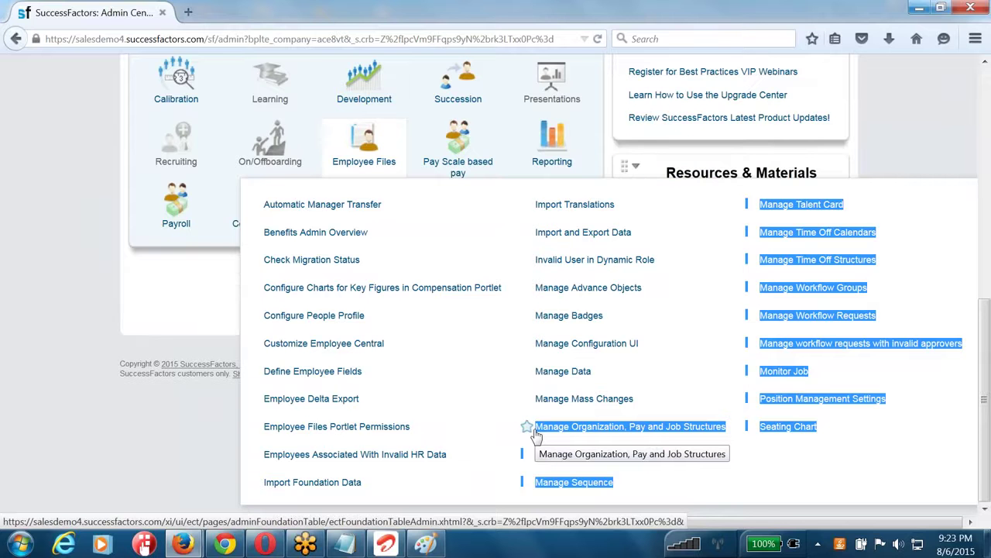
drag(535, 436, 117, 411)
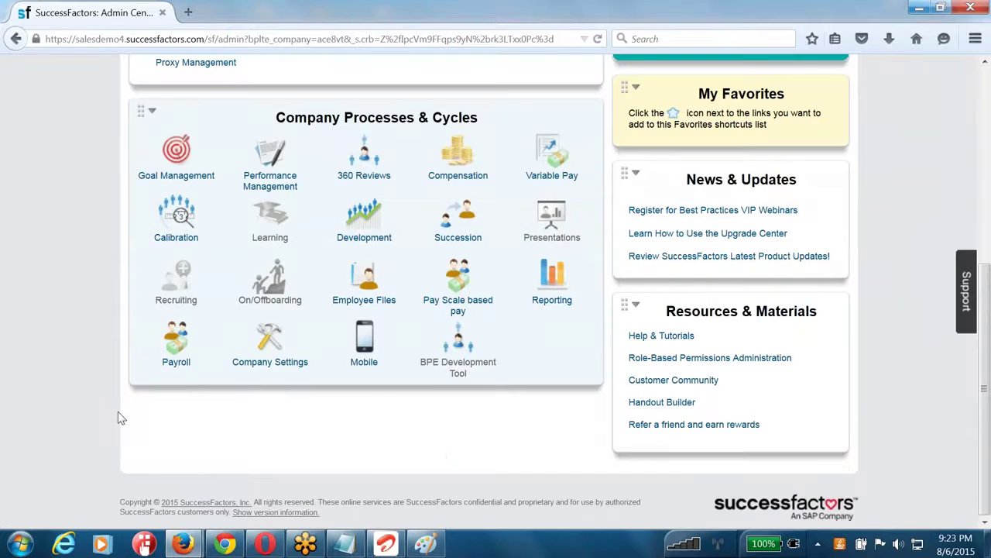
scroll(372, 449, down, 4)
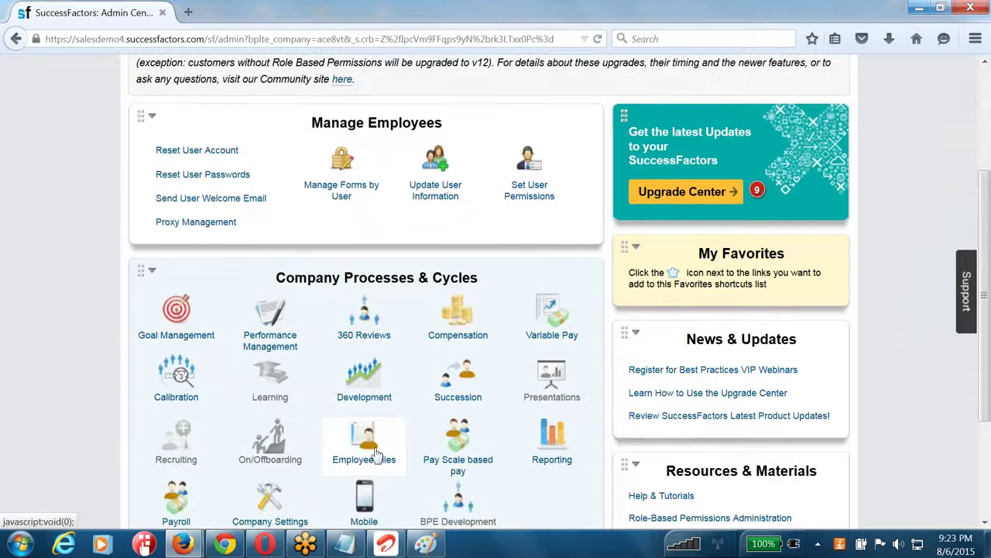
- Switch to the Notepad notes and highlight "MDF Foundation Objects" in the Foundation Objects (B1505) line
click(344, 544)
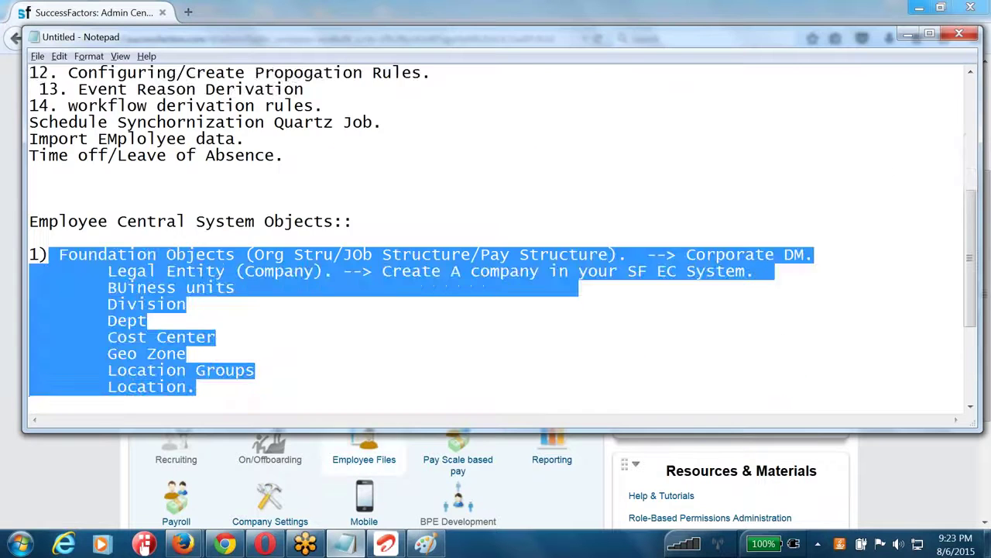
scroll(345, 303, up, 3)
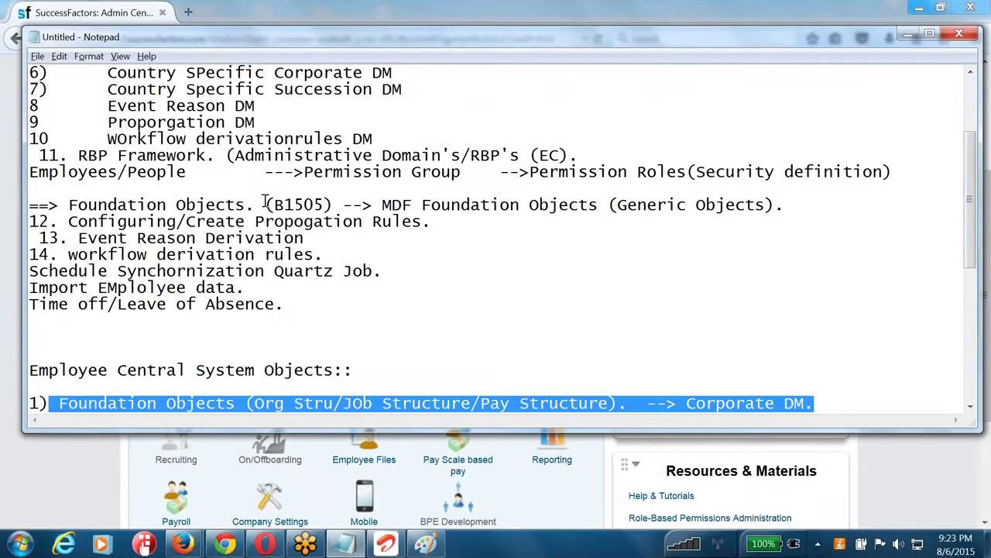
drag(380, 205, 600, 203)
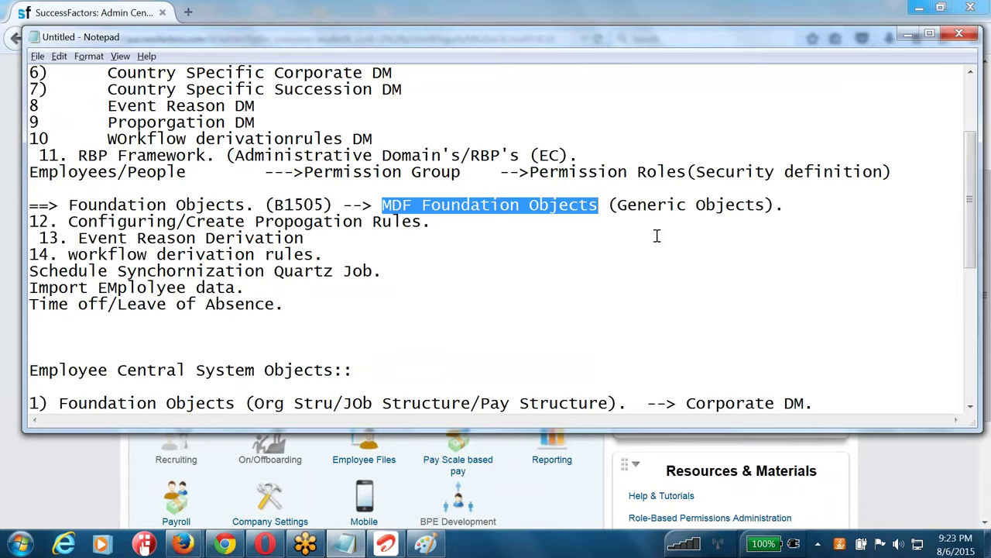
- Return to the Admin Center in Firefox, search the tools for "manage data" and open Manage Data
click(922, 502)
scroll(672, 115, up, 3)
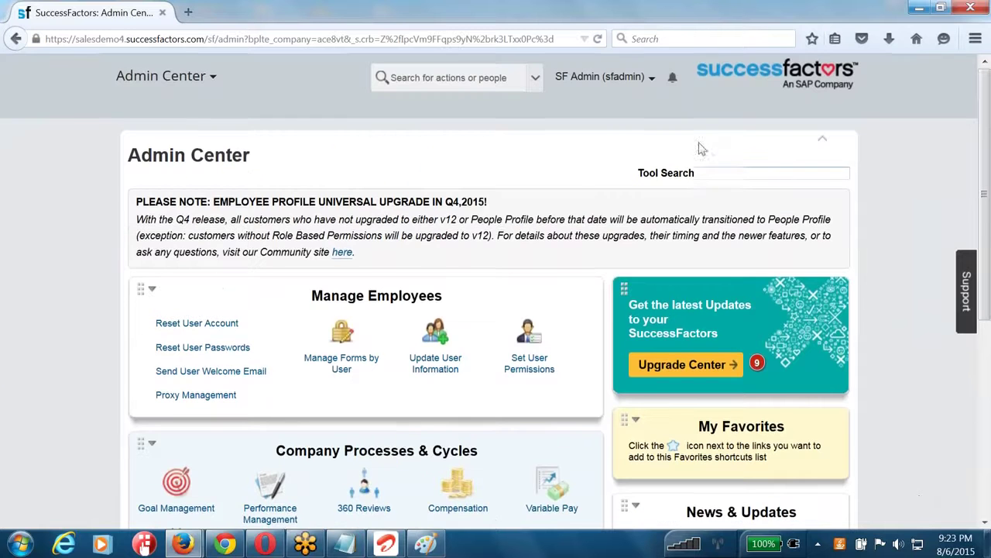
click(719, 177)
text(manage data)
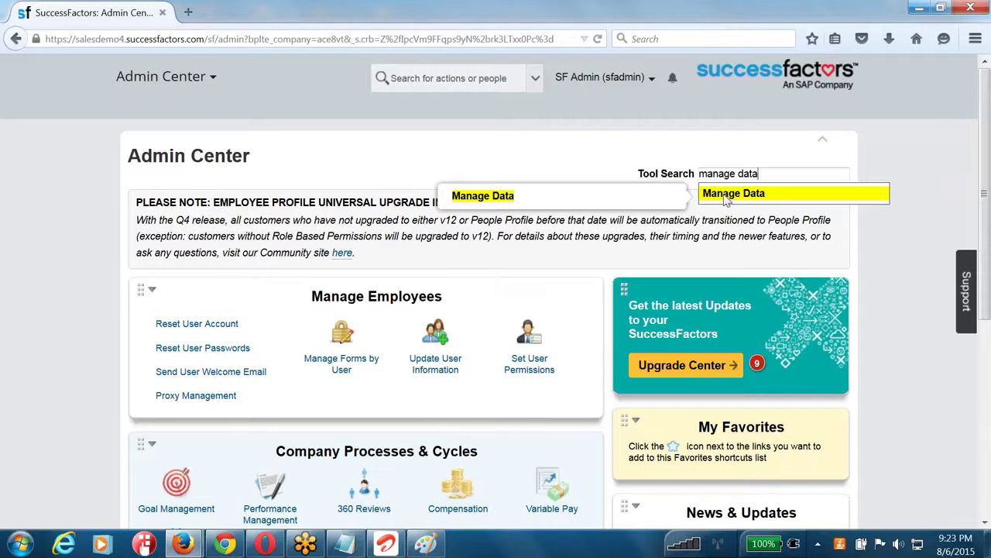
click(726, 197)
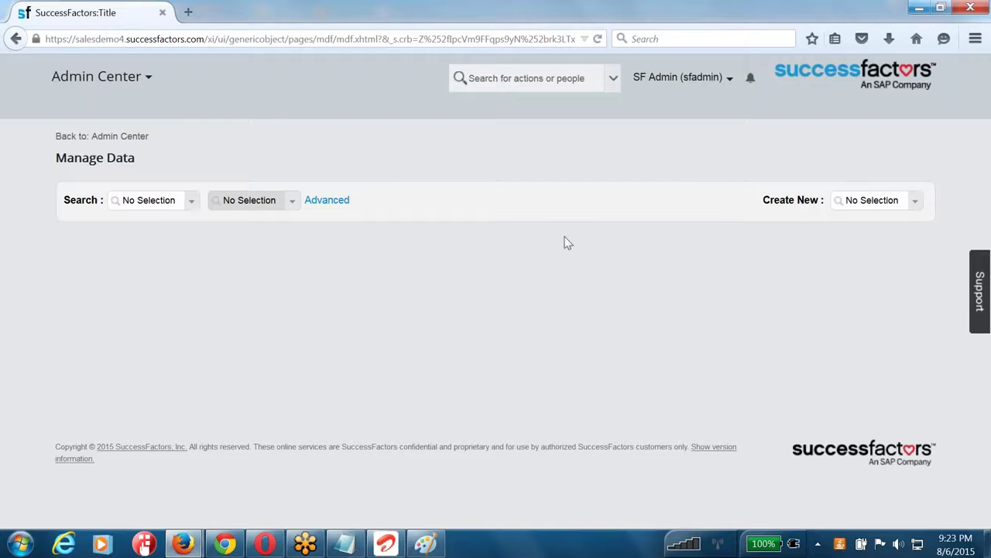
- Set the object type in the Manage Data search to Legal Entity
click(176, 200)
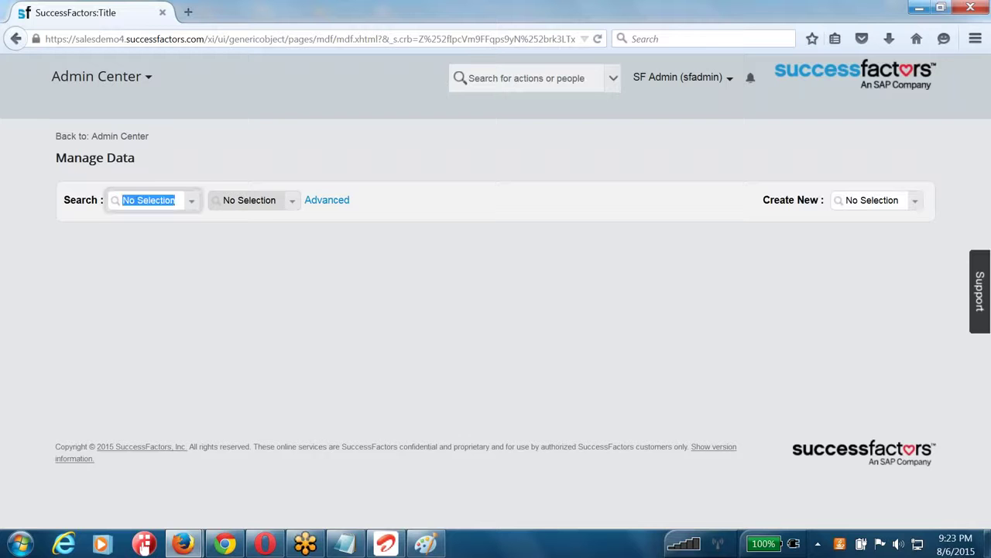
text(legal)
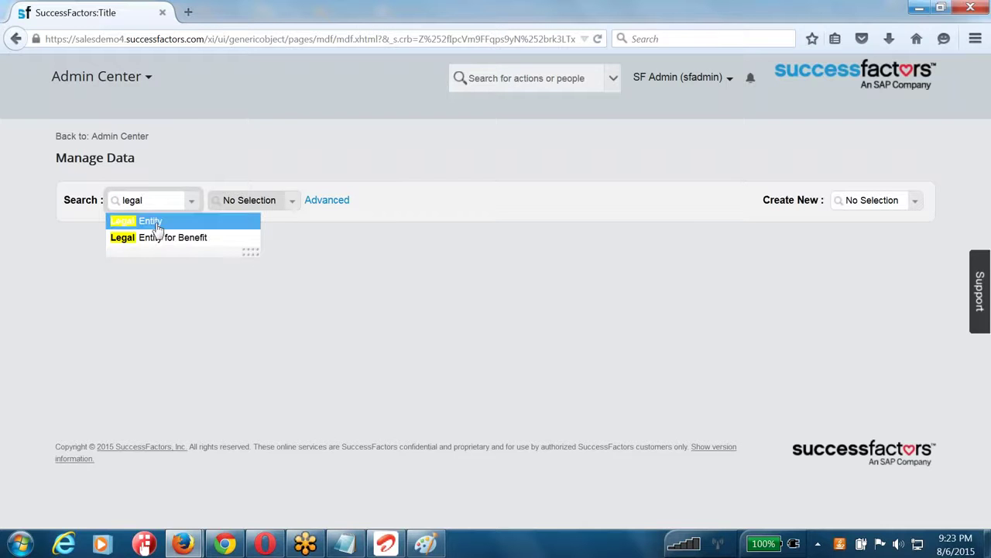
click(158, 225)
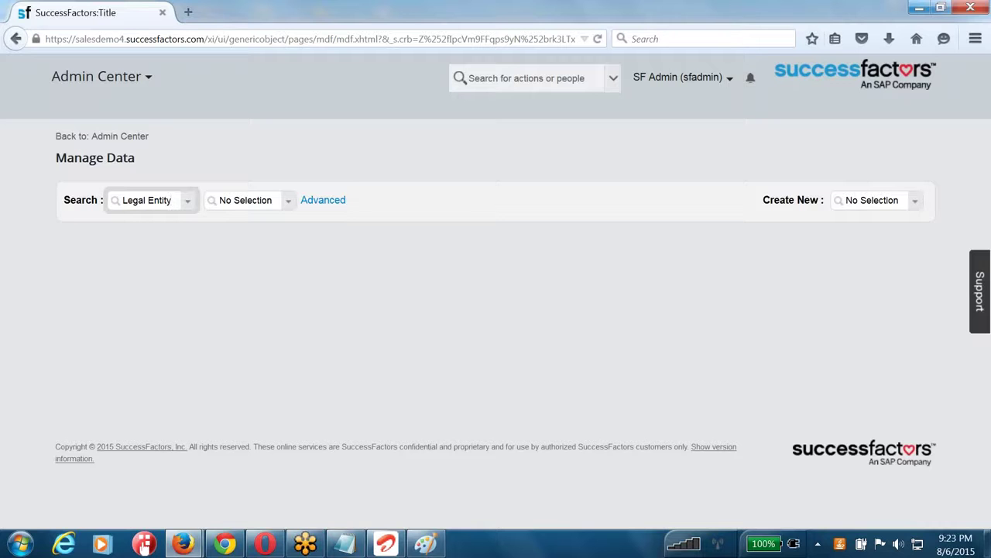
- Search the legal entities for "ACE_USA" and open the Ace USA (ACE_USA) record
click(292, 207)
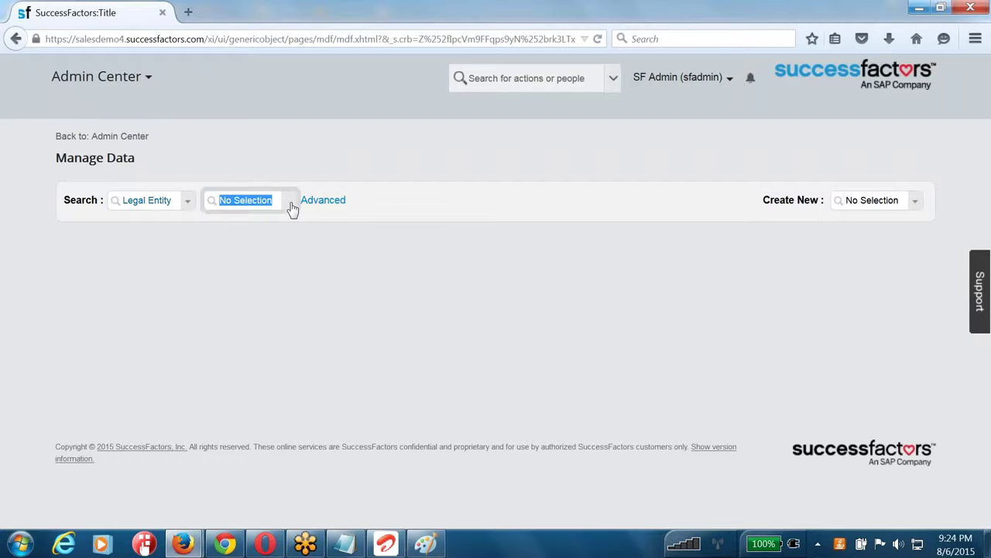
click(291, 203)
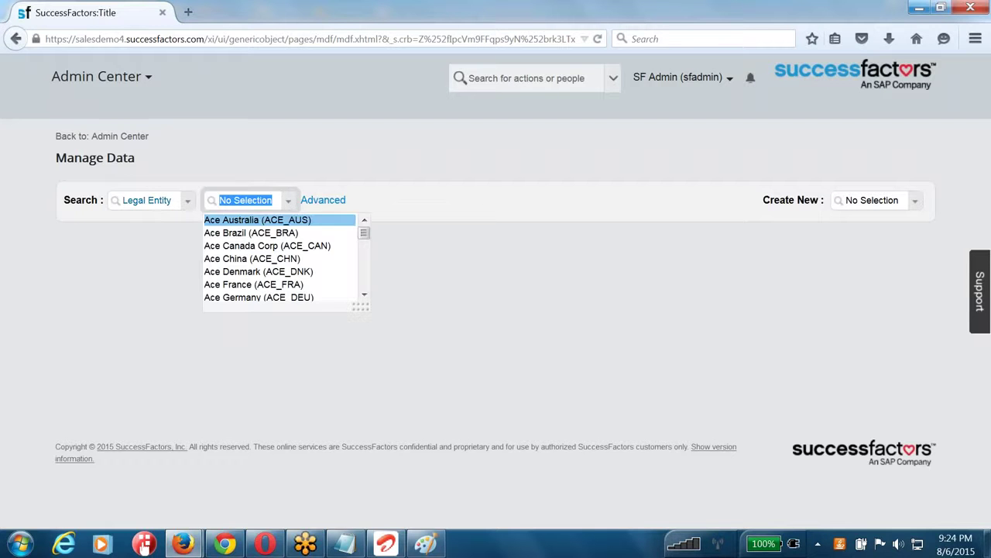
text(ACE_)
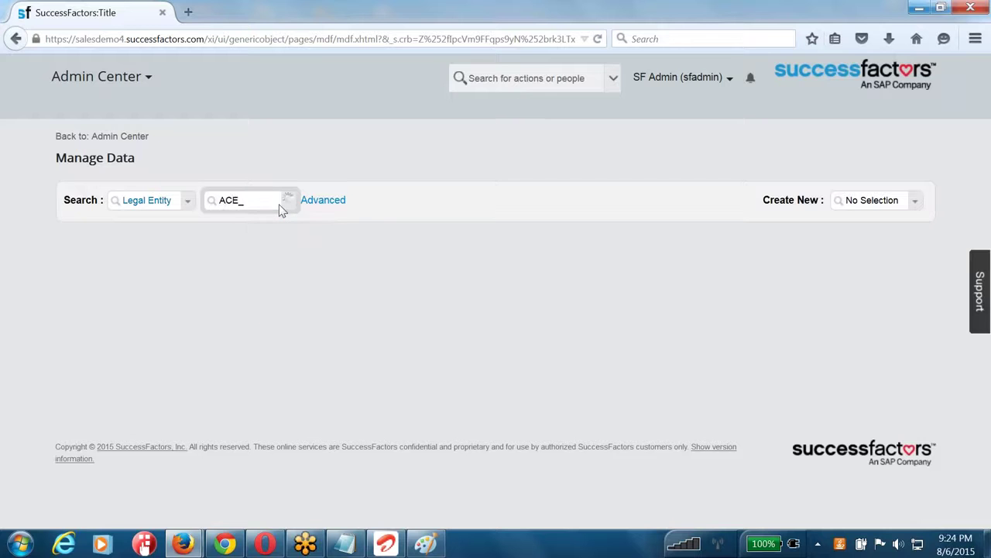
text(USA)
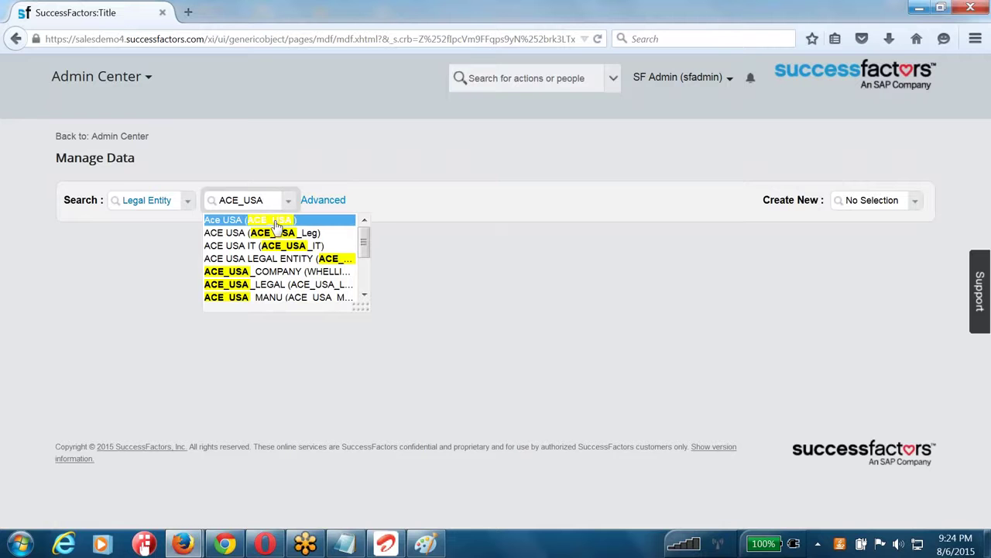
click(304, 220)
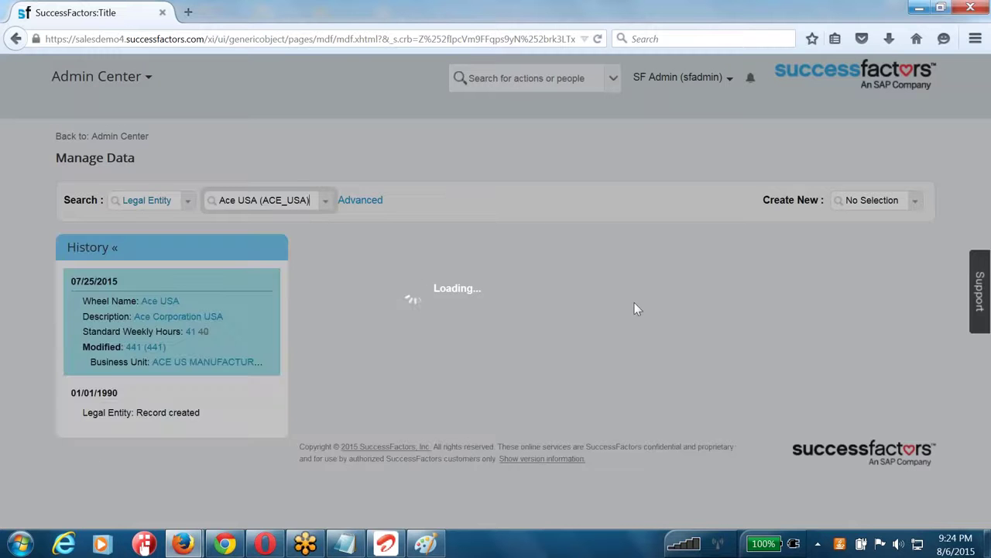
- Review the Ace USA legal entity record, highlighting its title, its general and USA fields, and the Country and Status values
scroll(602, 316, down, 3)
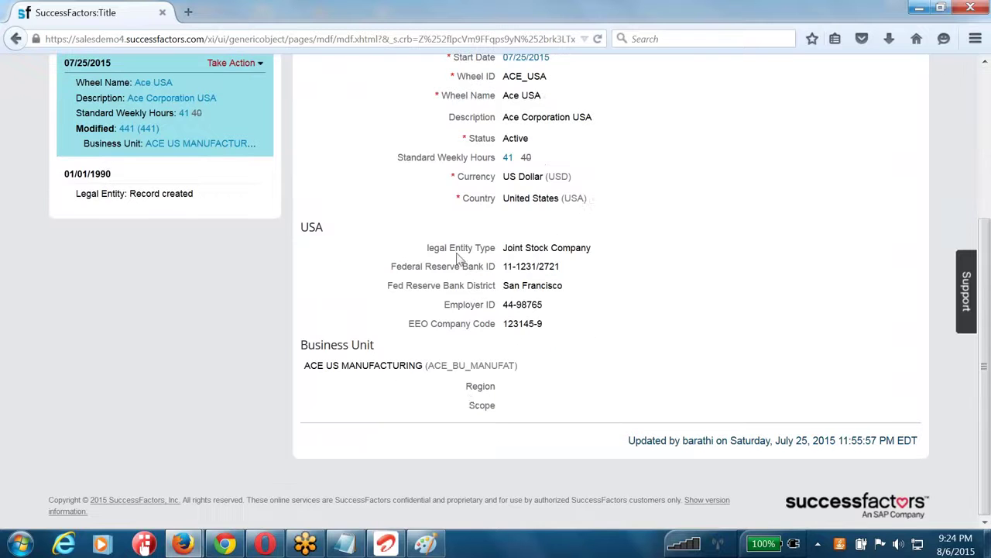
scroll(471, 384, up, 2)
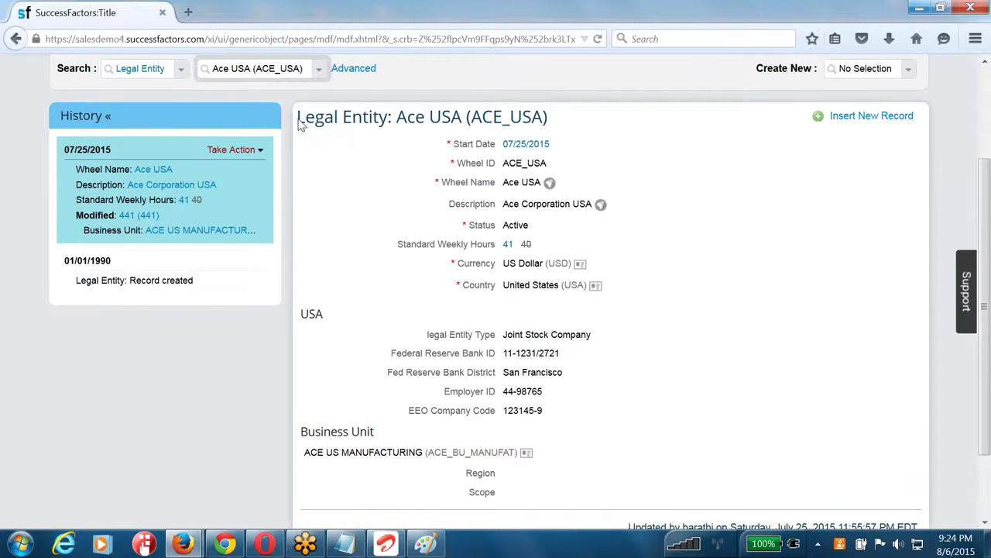
drag(301, 124, 465, 124)
click(559, 121)
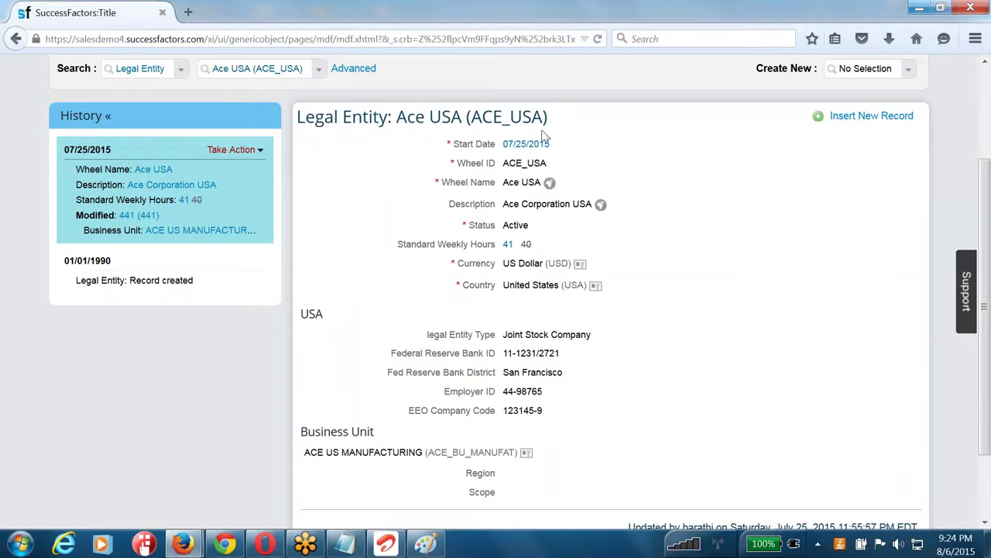
drag(440, 144, 553, 420)
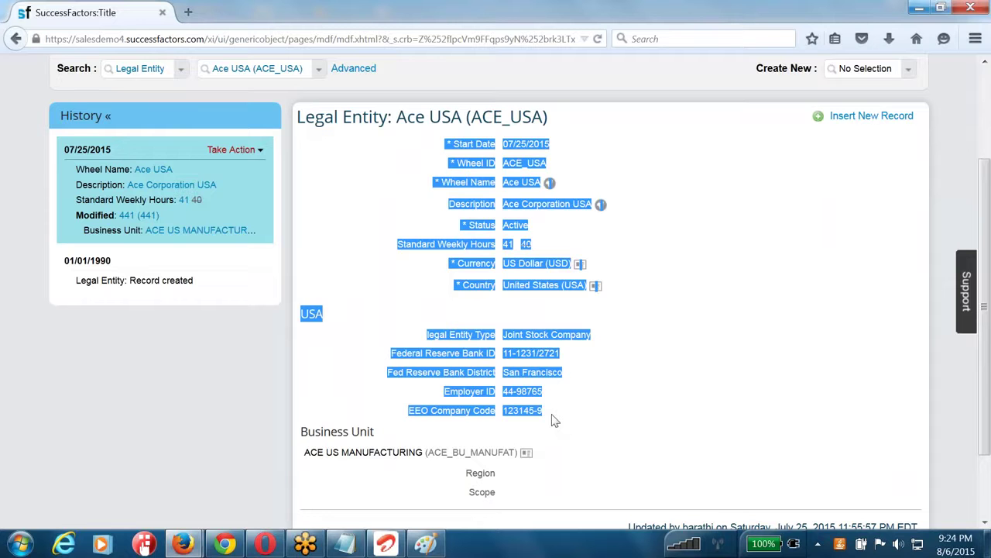
drag(421, 336, 434, 434)
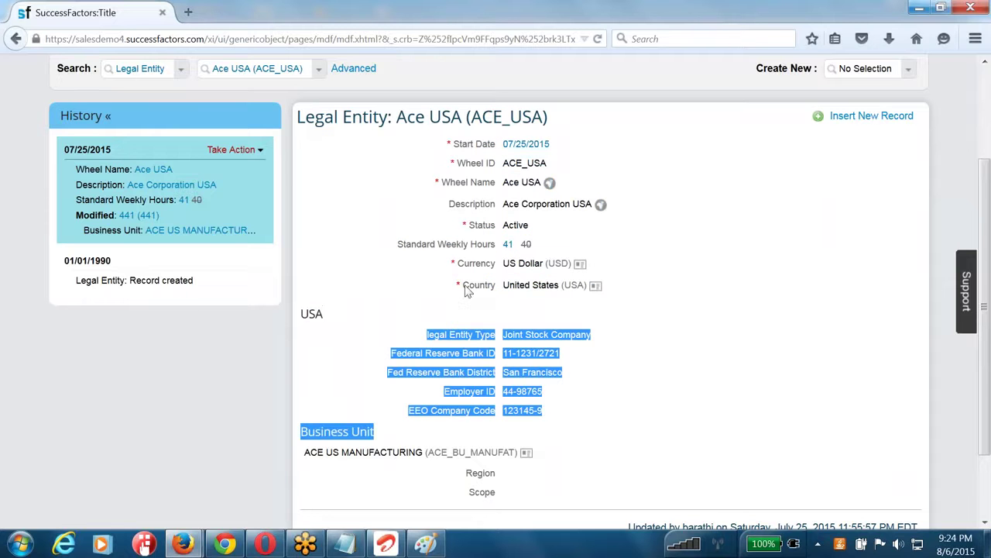
drag(457, 284, 565, 288)
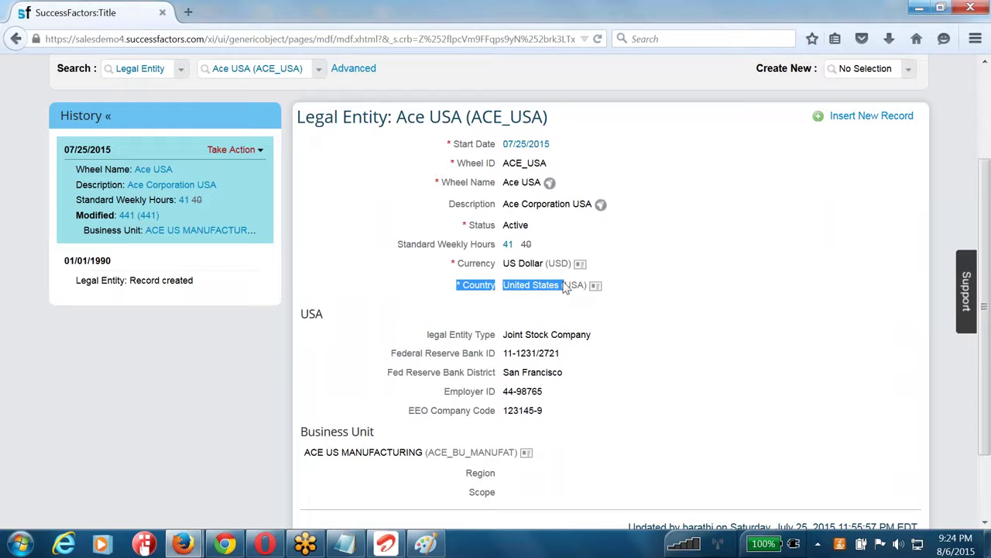
drag(467, 226, 540, 228)
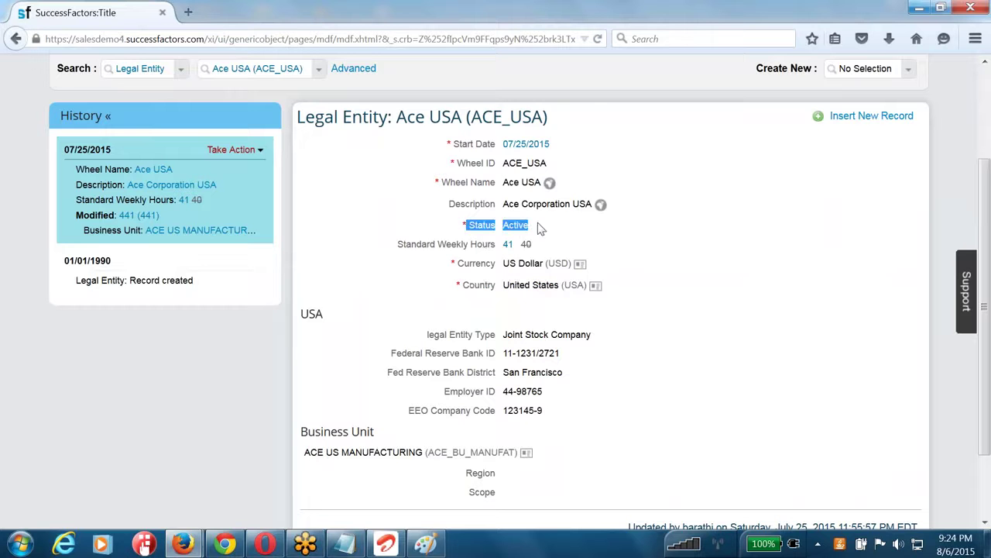
click(474, 379)
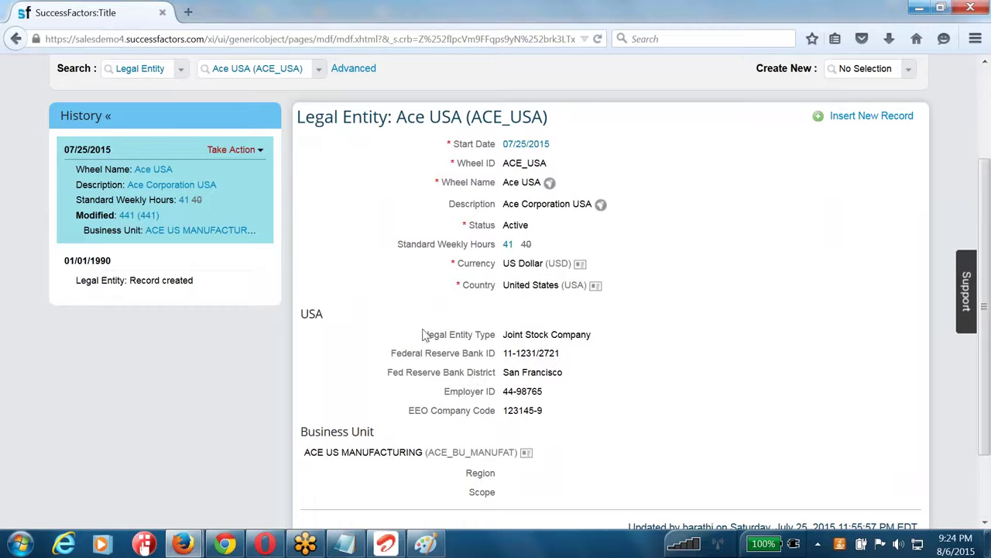
- Highlight the Legal Entity Type label and the country-specific fields in the record's USA section
drag(425, 338, 497, 338)
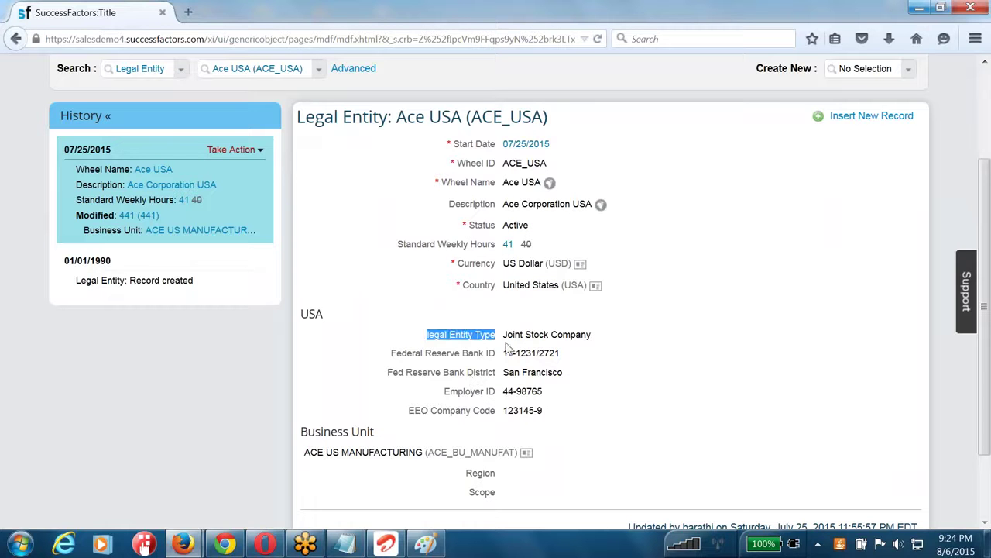
click(415, 345)
drag(410, 339, 573, 451)
click(343, 454)
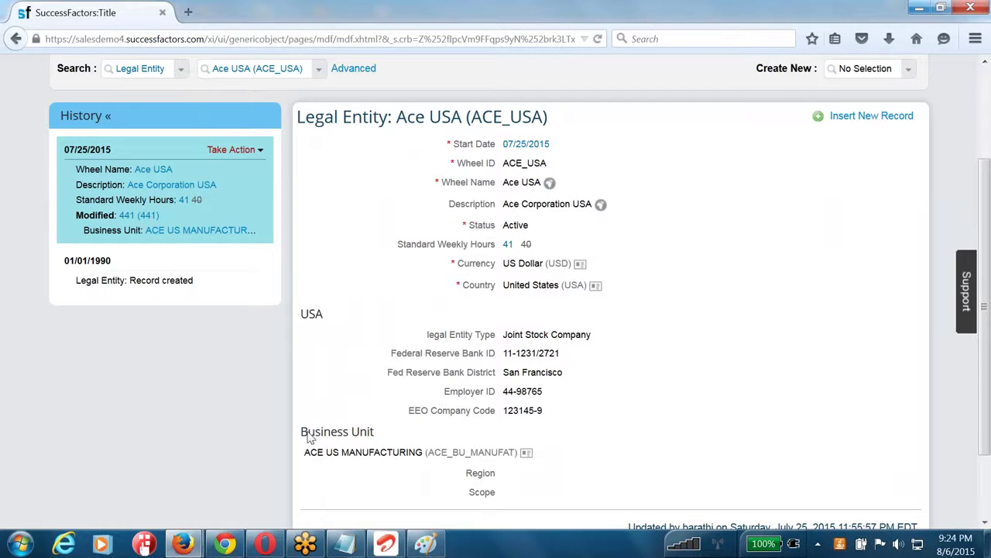
- Highlight the Business Unit heading, the Legal Entity title and the Wheel Name label in the Ace USA record
drag(302, 434, 395, 438)
drag(300, 128, 391, 137)
mouse_move(379, 433)
mouse_down()
mouse_move(292, 433)
mouse_move(394, 436)
mouse_up()
click(306, 454)
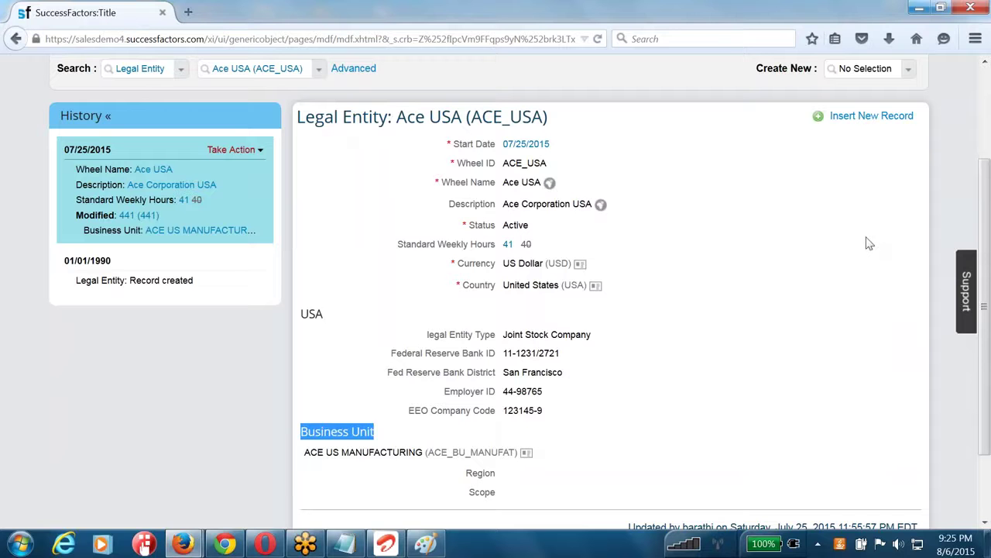
drag(451, 163, 434, 189)
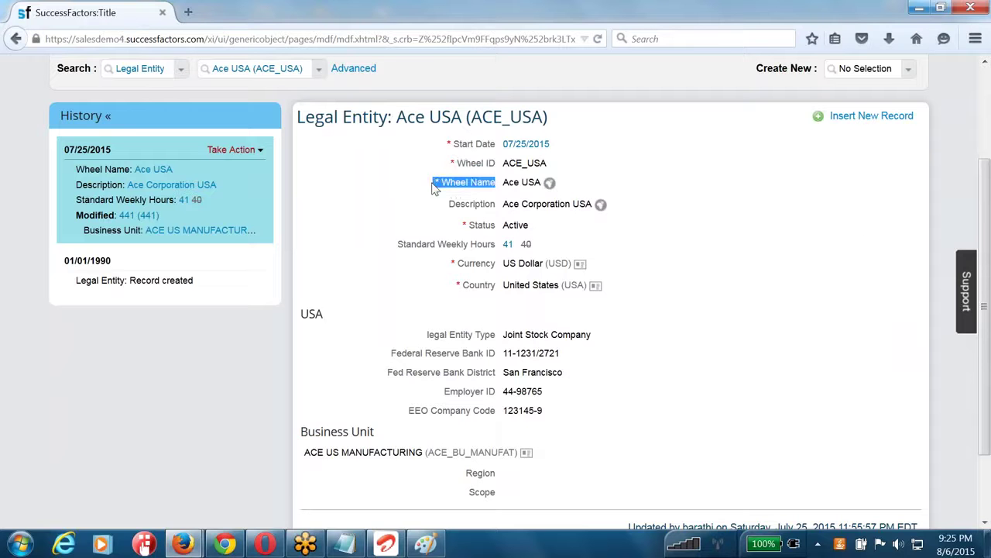
- Highlight the Wheel Name label in the Ace USA legal entity record
click(610, 403)
drag(500, 184, 443, 188)
scroll(436, 334, up, 2)
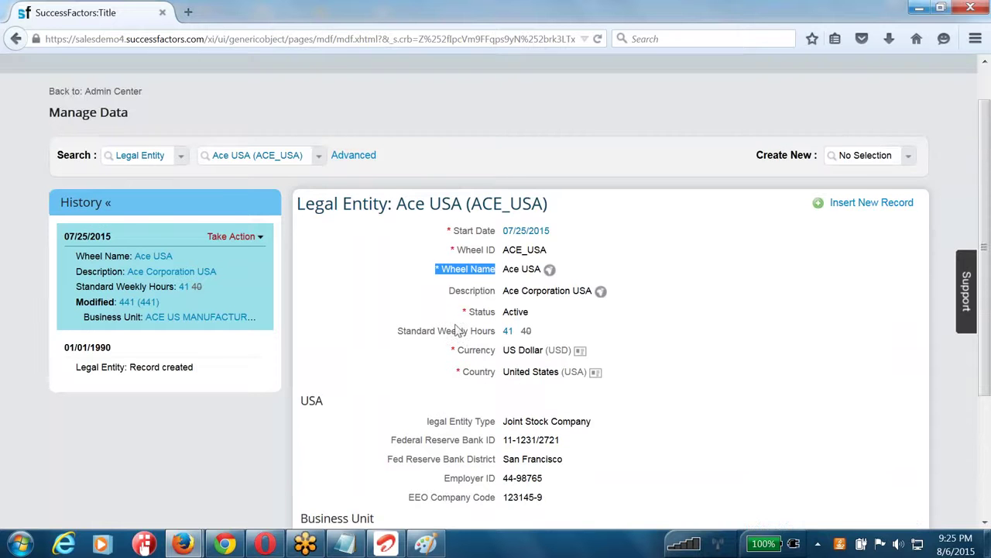
click(398, 291)
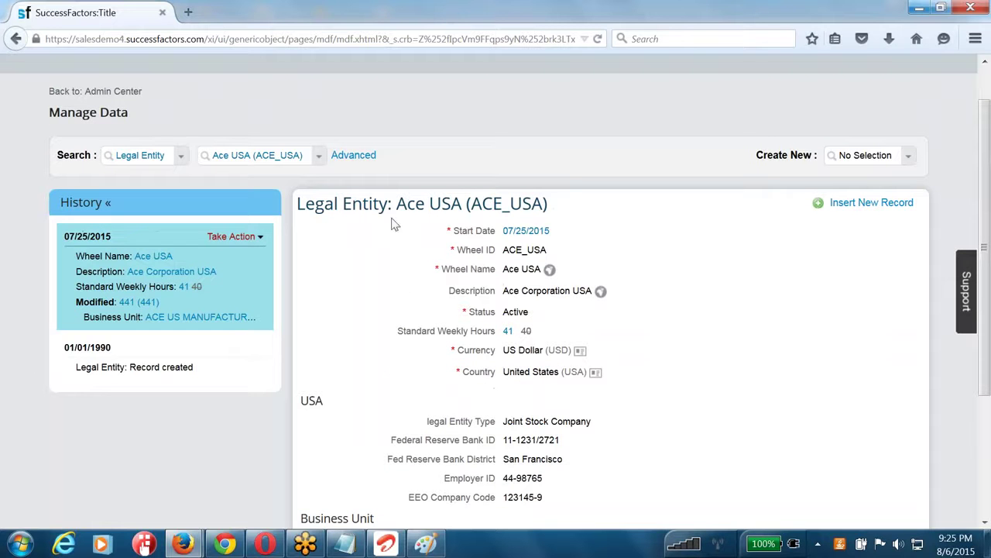
- View the list of searchable object types and highlight the Search label in Manage Data
click(182, 157)
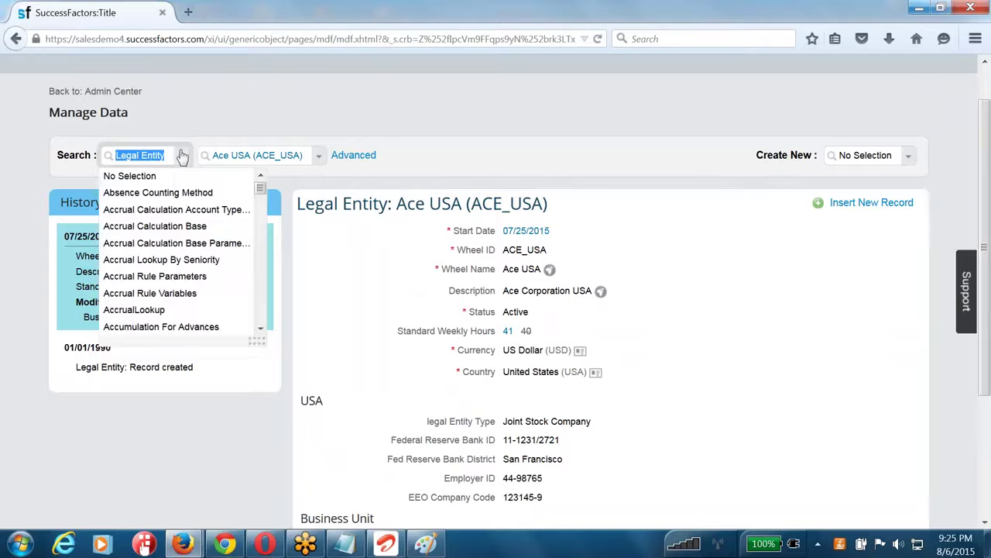
click(781, 264)
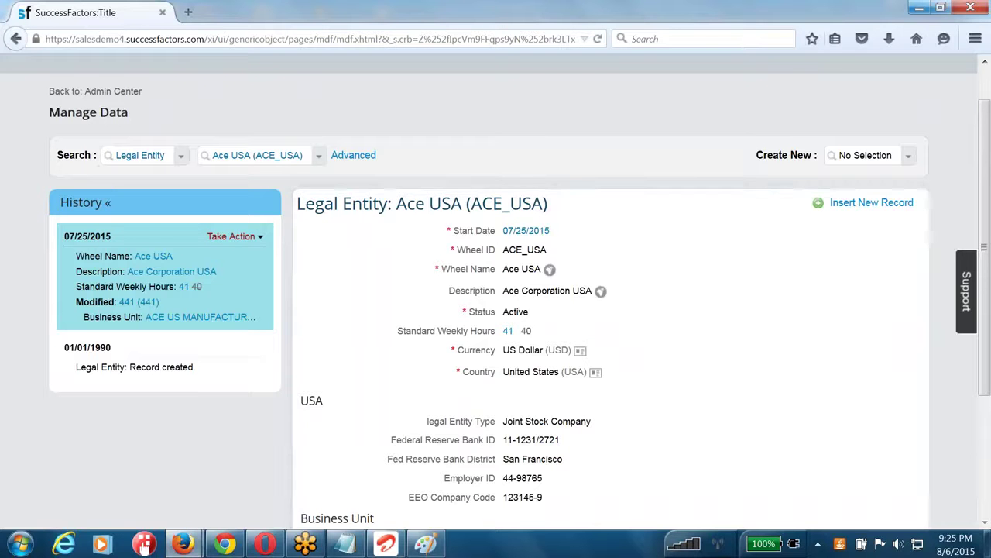
drag(57, 155, 98, 158)
- Look up "legal" among the object types for new records and open a blank Legal Entity form
click(897, 160)
click(894, 155)
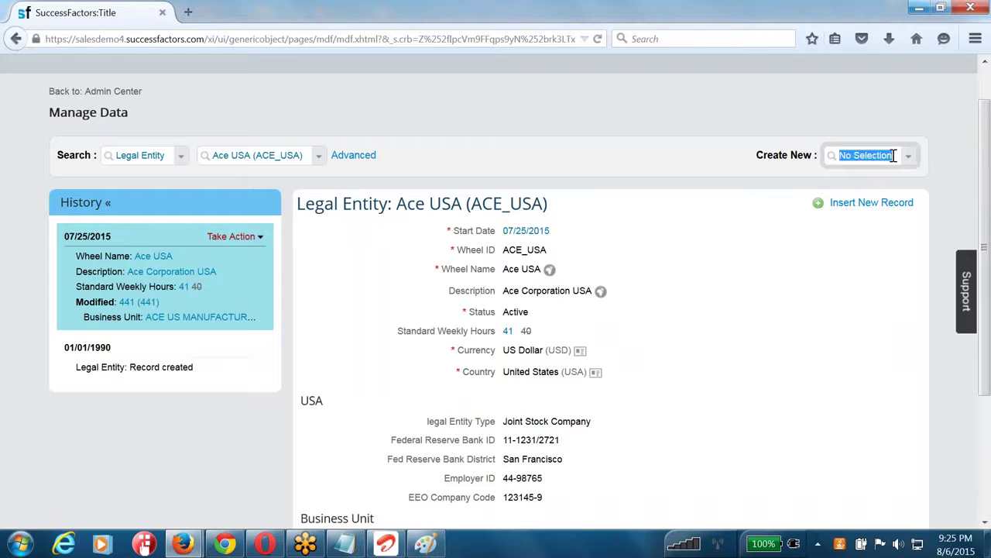
text(legal)
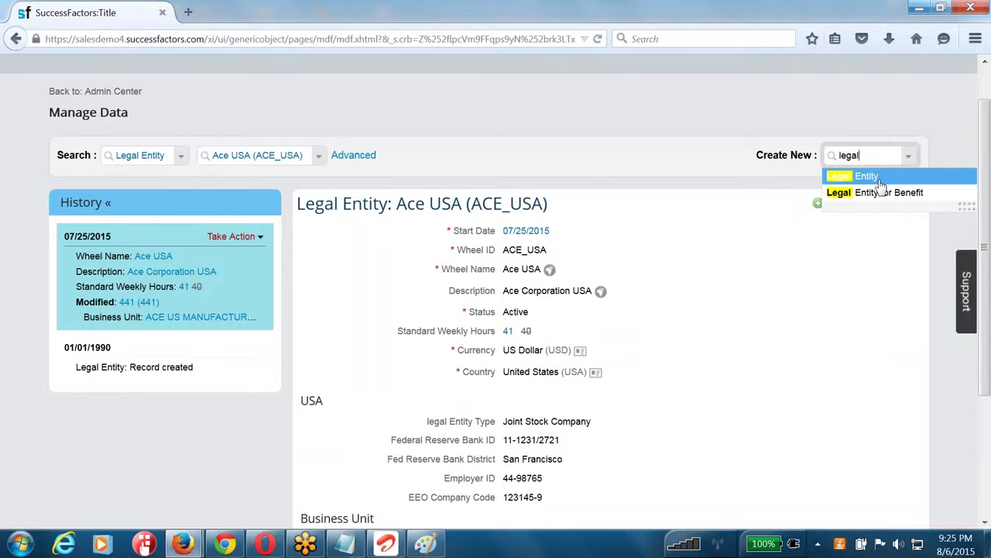
click(880, 180)
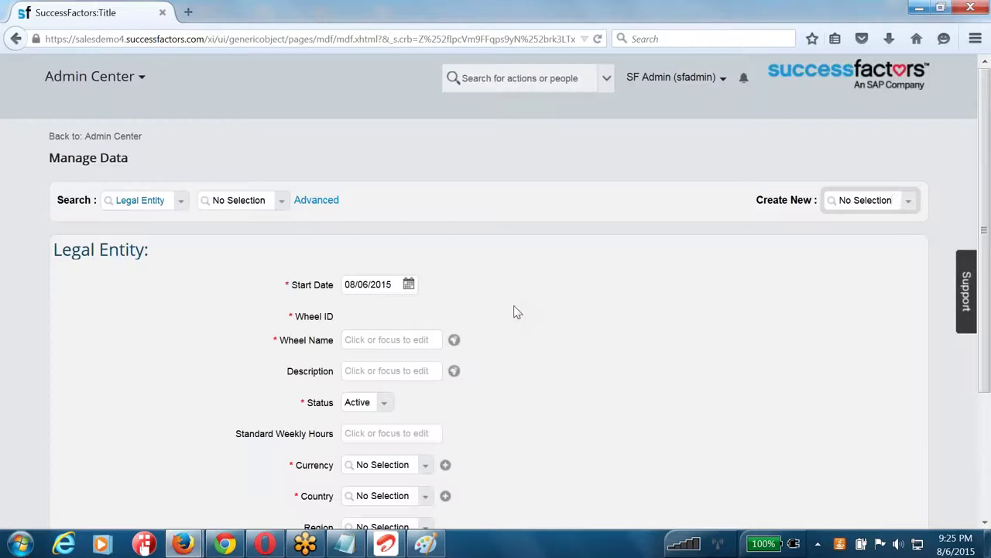
- Review the fields of the new Legal Entity form and highlight its heading
scroll(516, 310, down, 4)
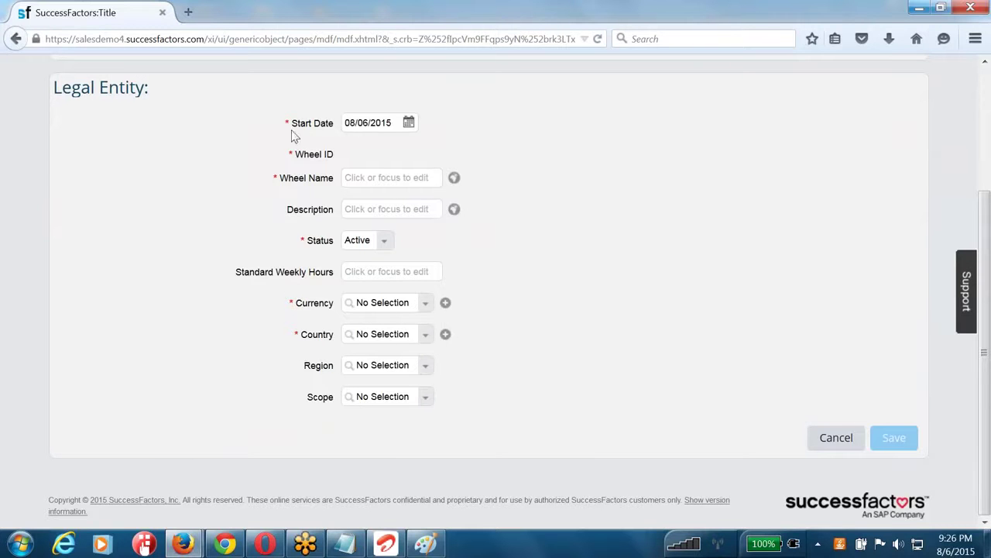
drag(158, 102, 56, 91)
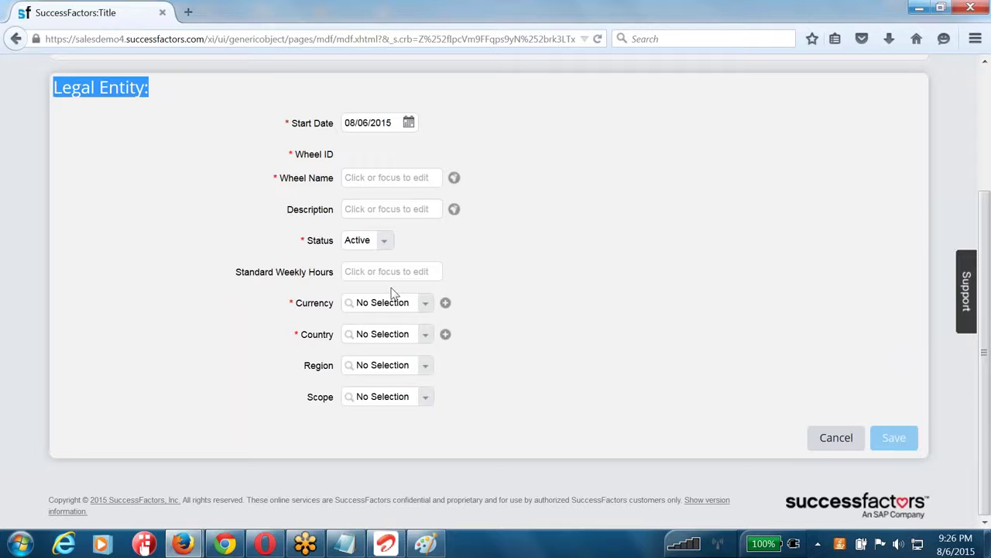
scroll(569, 287, up, 4)
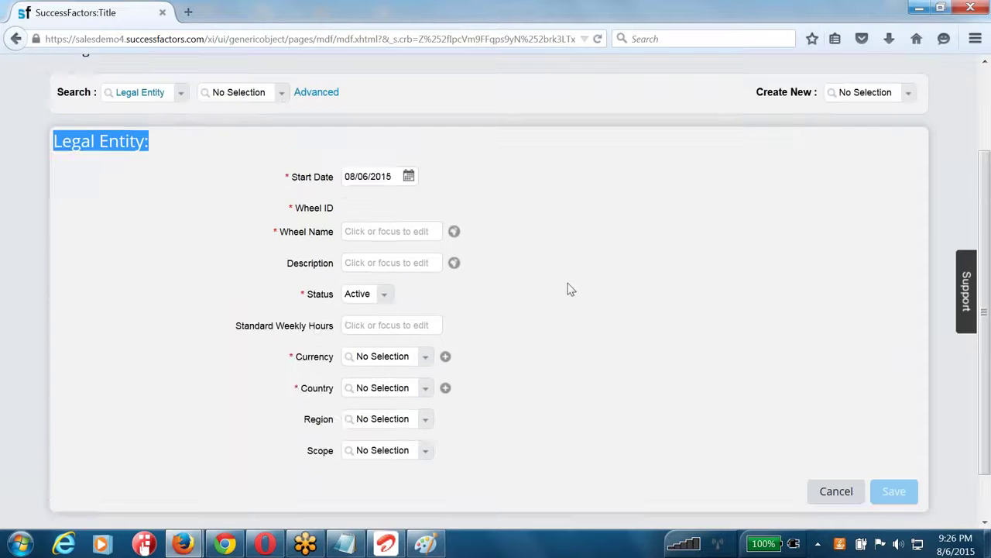
- Switch to Notepad and add "--> Operation Units of any organization." to the business units line of the foundation objects list
click(345, 543)
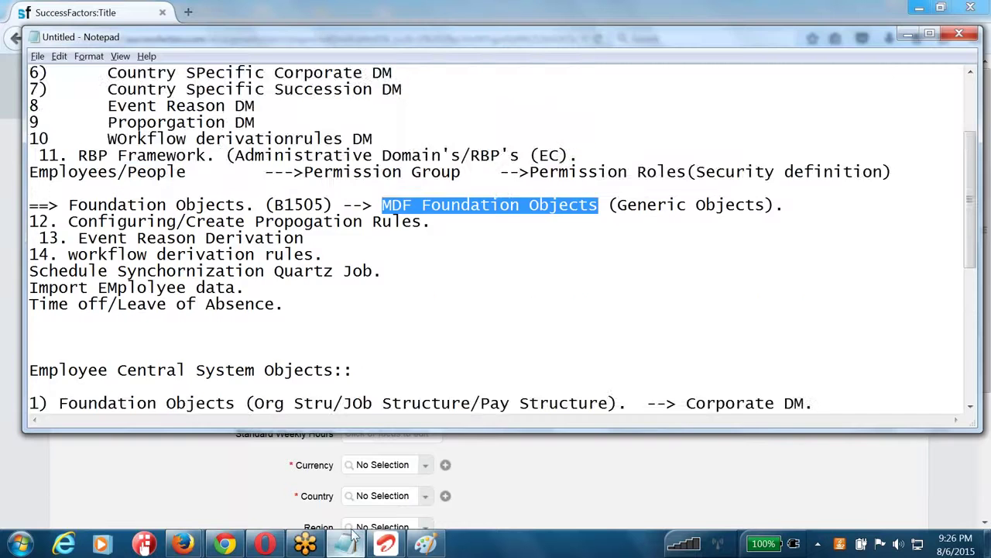
scroll(357, 344, down, 2)
click(641, 317)
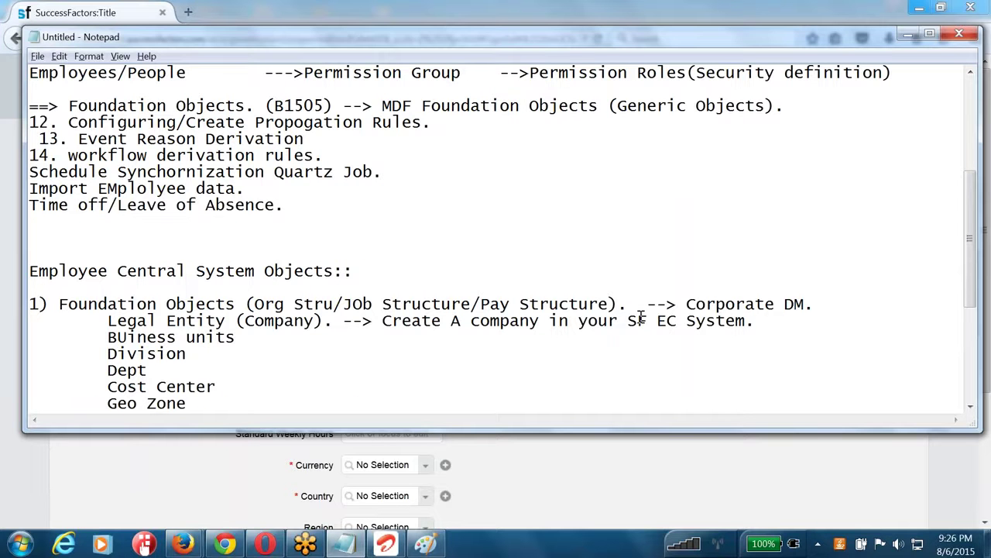
click(252, 339)
text(--)
text(> Operation Units of a)
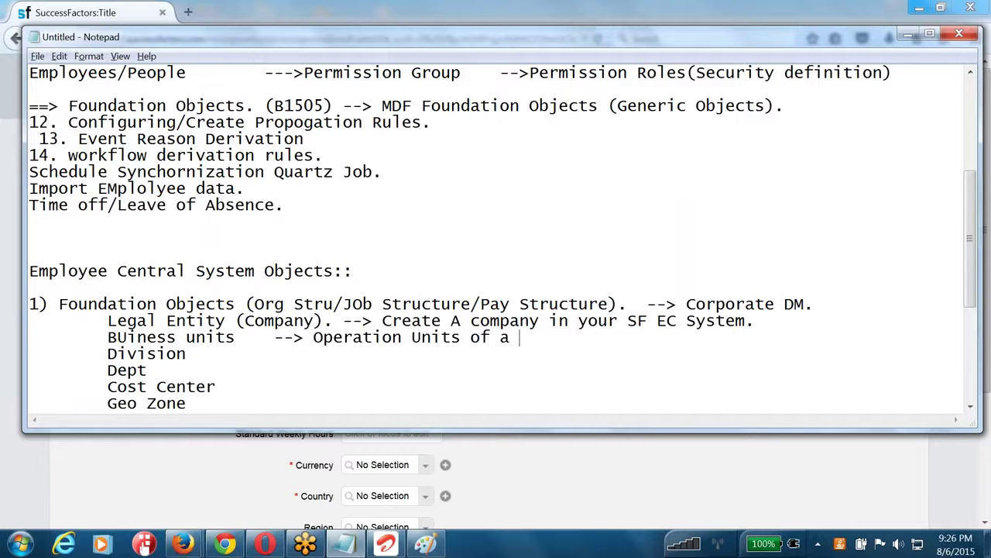
key(BackSpace)
key(BackSpace)
text(any organization.)
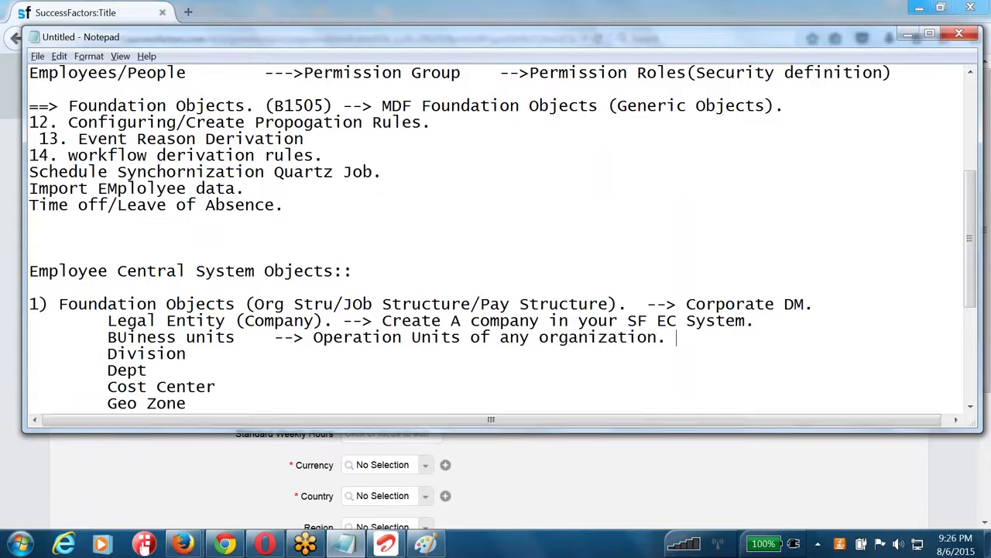
drag(107, 338, 235, 338)
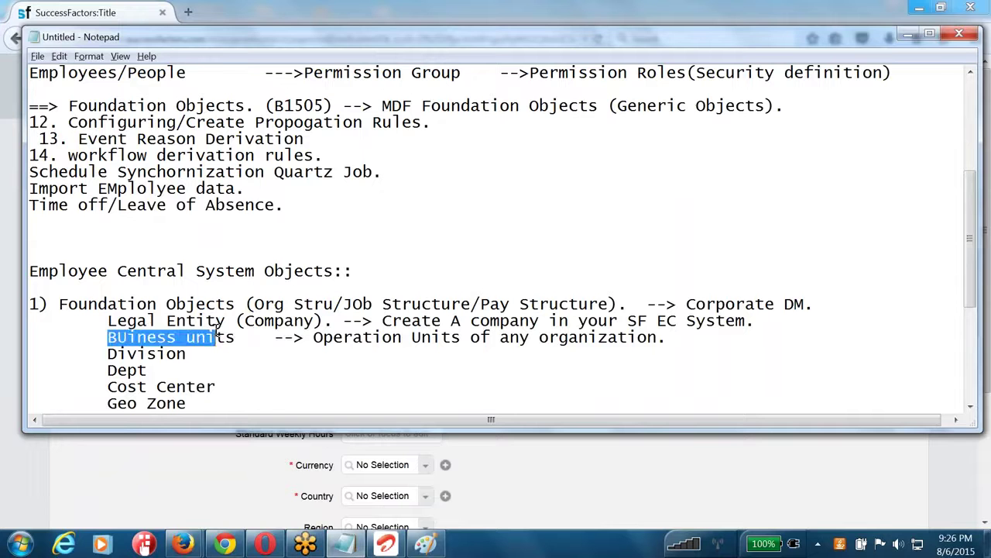
click(694, 335)
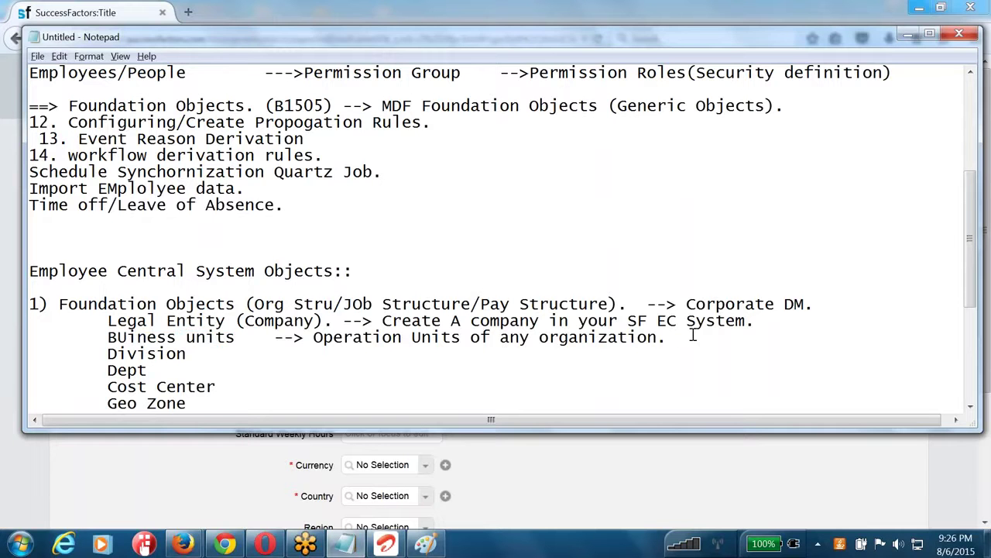
- Switch to the browser and look up "business" among the object types for creating a new record
key(alt+Tab)
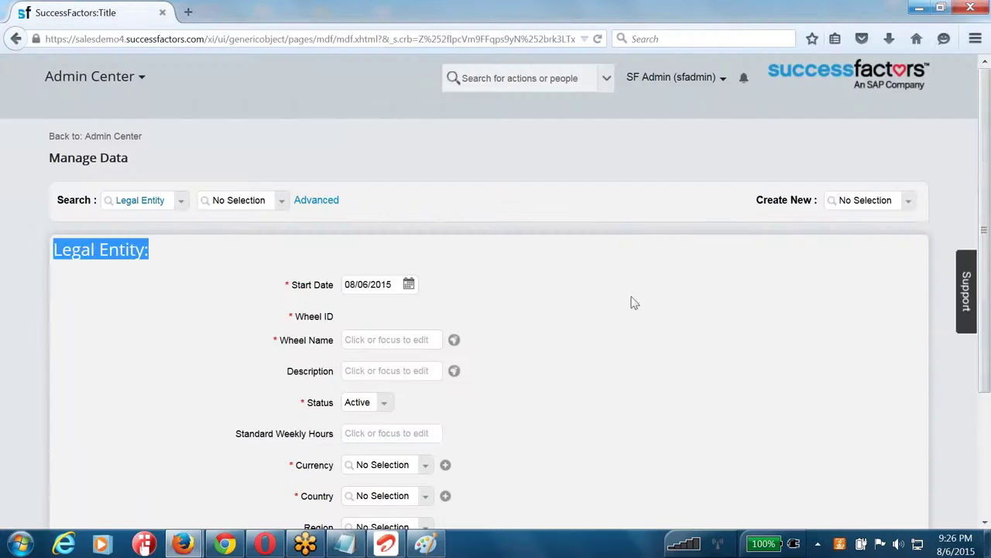
click(907, 202)
text(b)
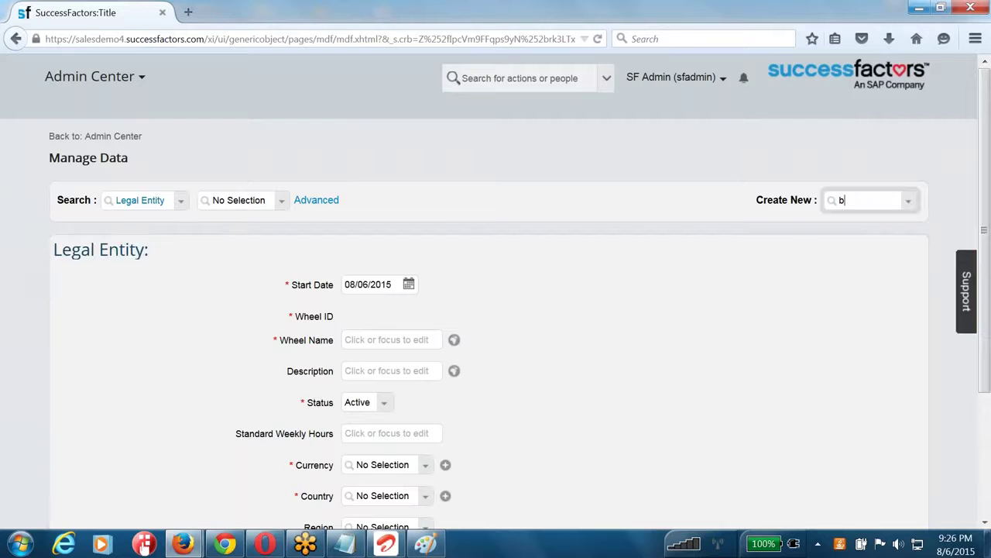
text(usiness)
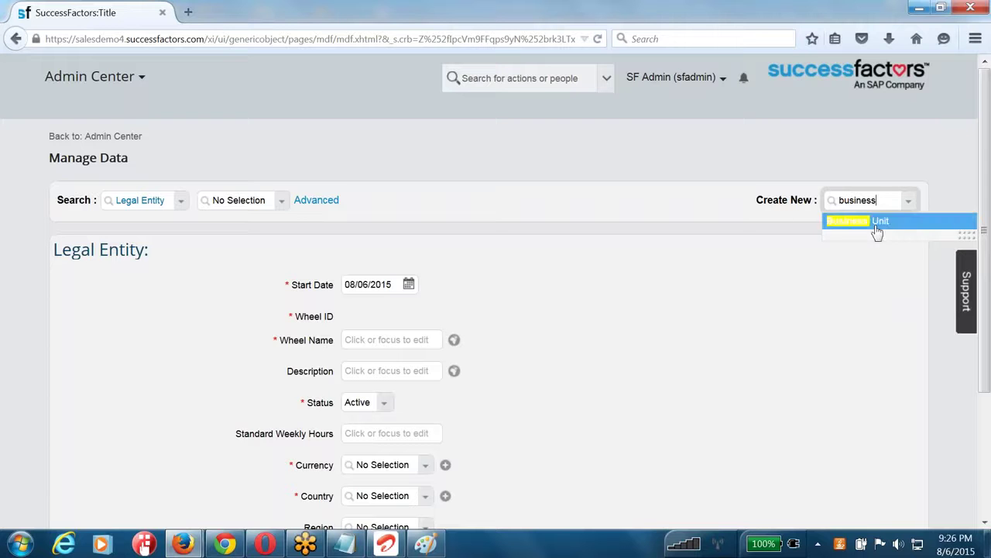
- Set the Manage Data search to Business Unit and open the ACE US MANUFACTURING (ACE_BU_MANUFAT) record
click(171, 203)
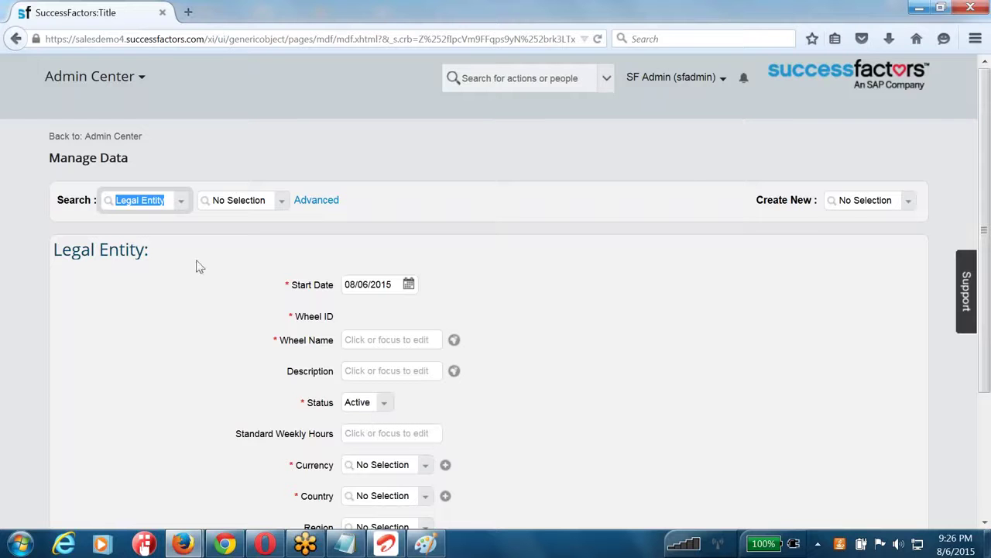
click(167, 203)
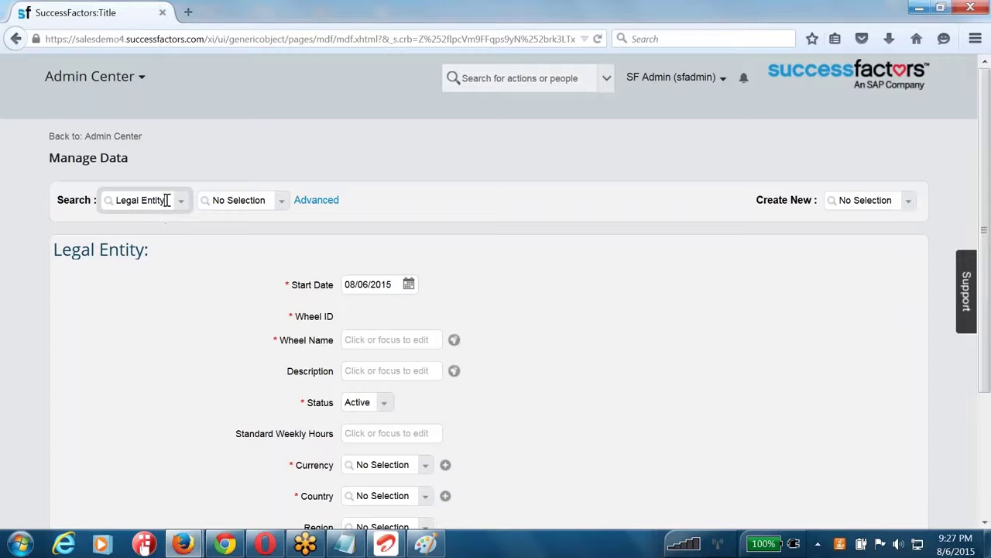
triple_click(117, 202)
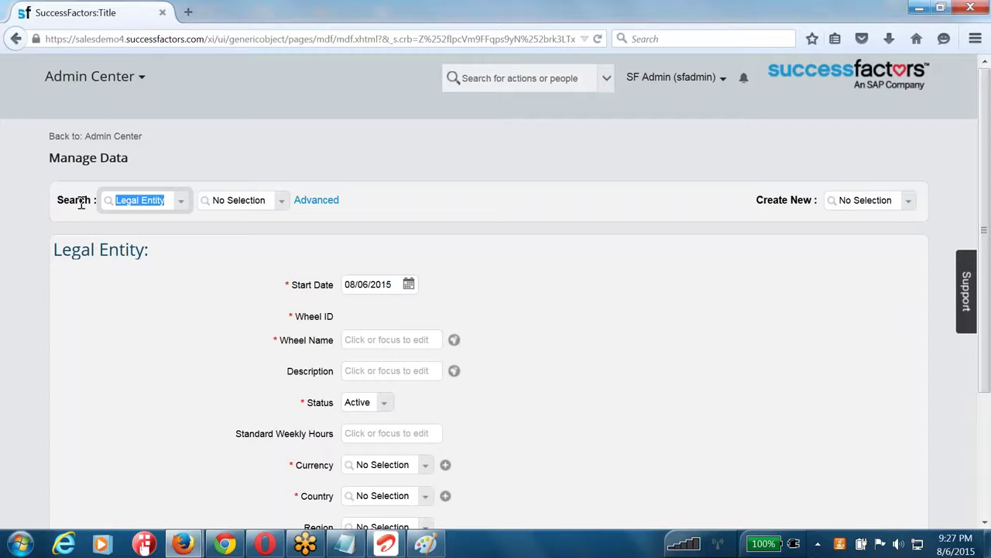
text(business unit)
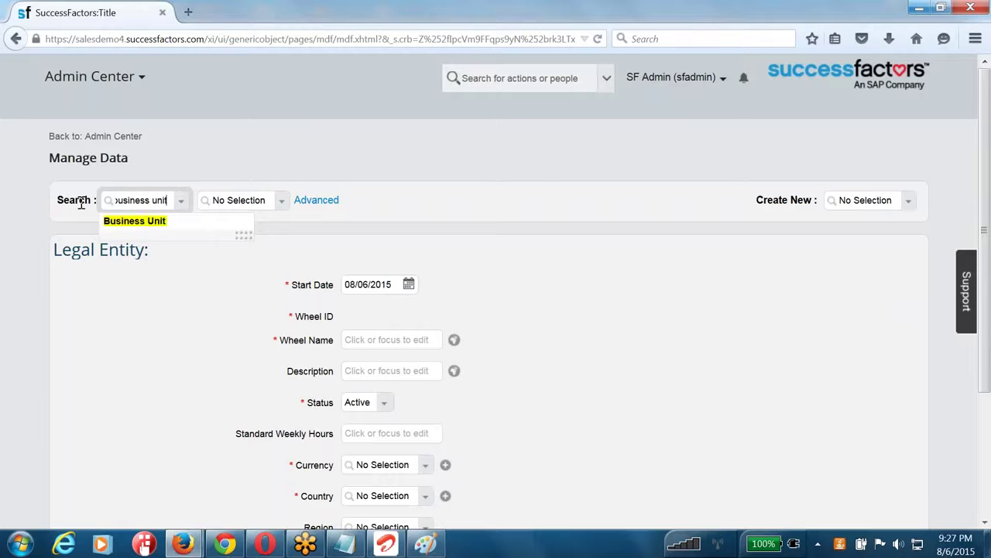
click(140, 224)
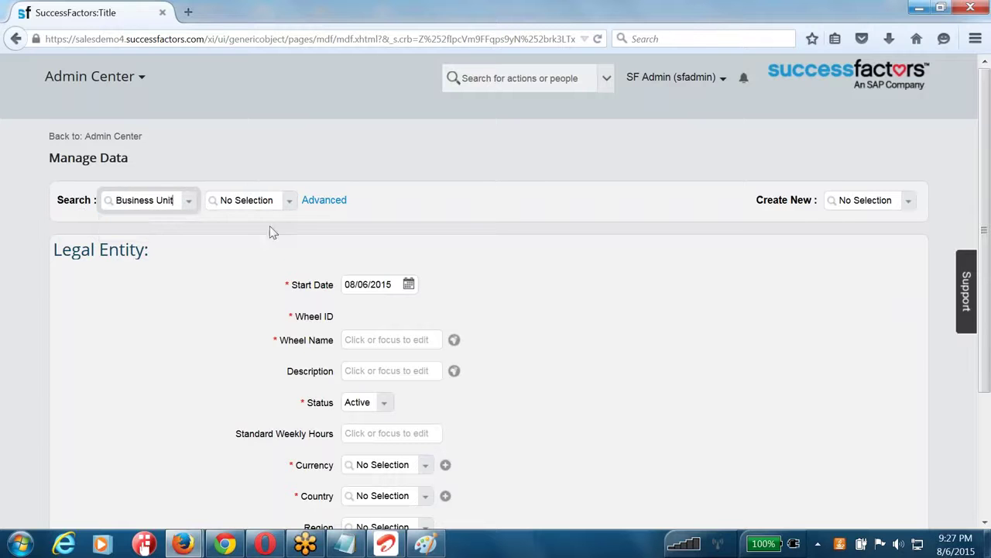
click(288, 204)
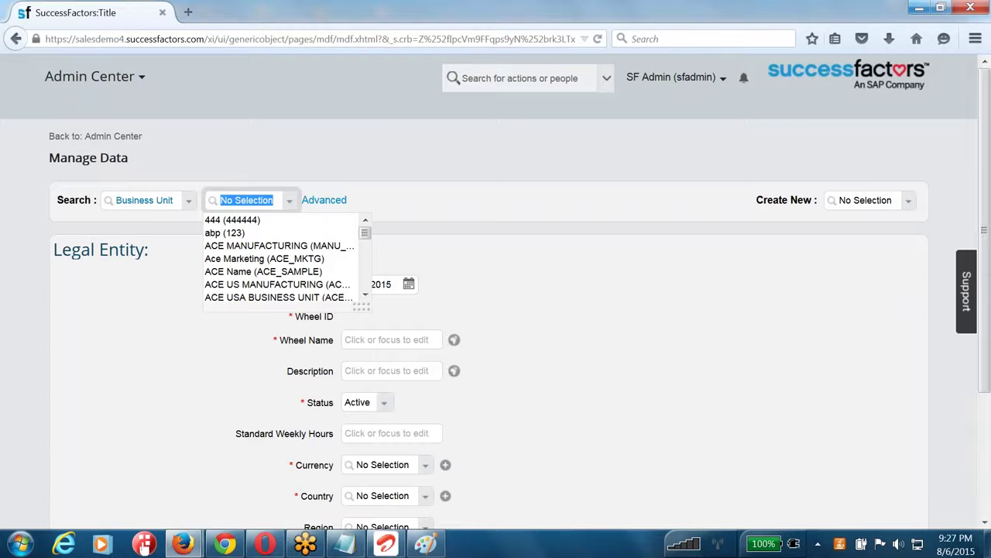
click(263, 286)
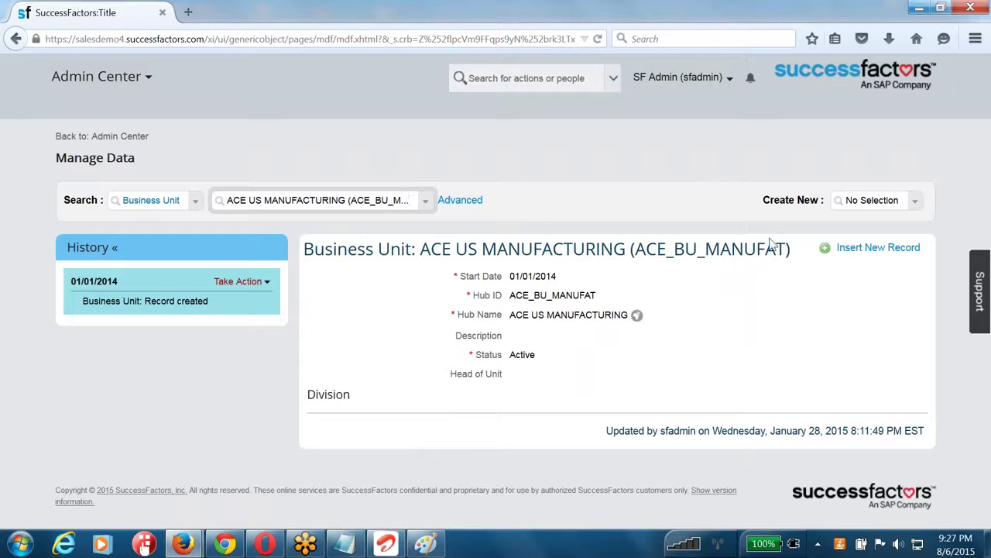
- Switch to Notepad and enter a dash beside the Dept entry in the foundation objects list
click(888, 198)
key(alt+Tab)
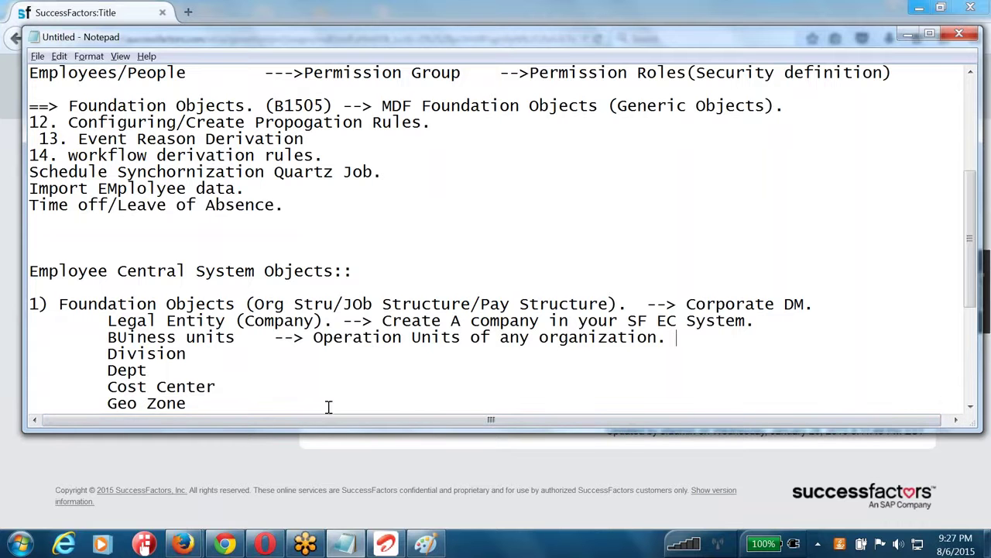
text(-)
click(213, 369)
text(-)
- Switch to the browser and look up "depart", "division" and "cost" among the object types for creating a new record
key(alt+Tab)
text(depa)
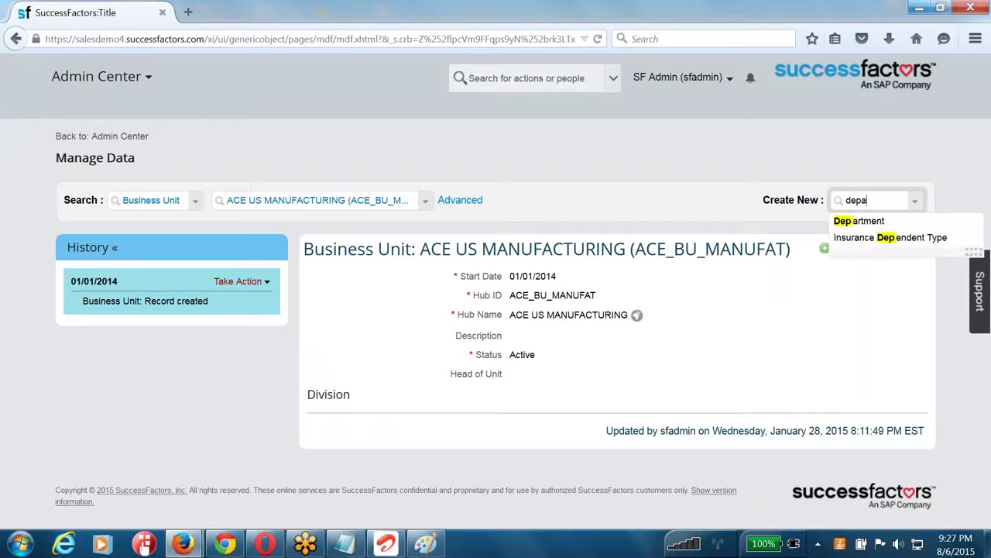
text(rt)
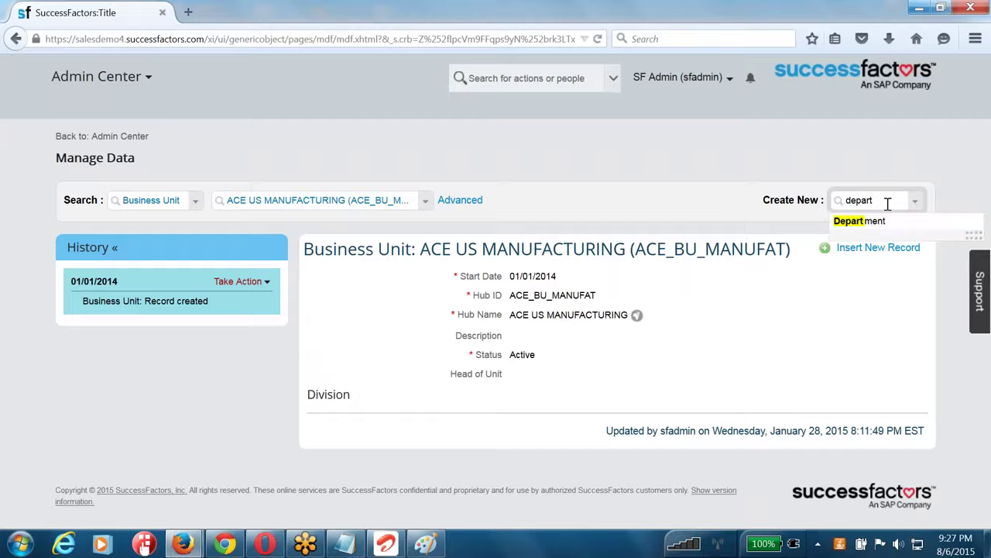
double_click(888, 203)
text(division)
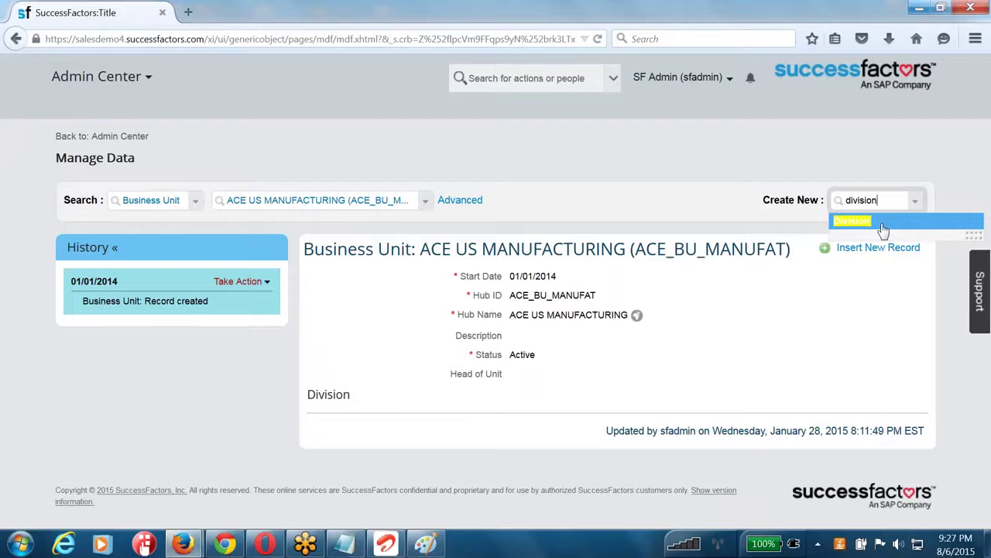
key(ctrl+a)
text(cost)
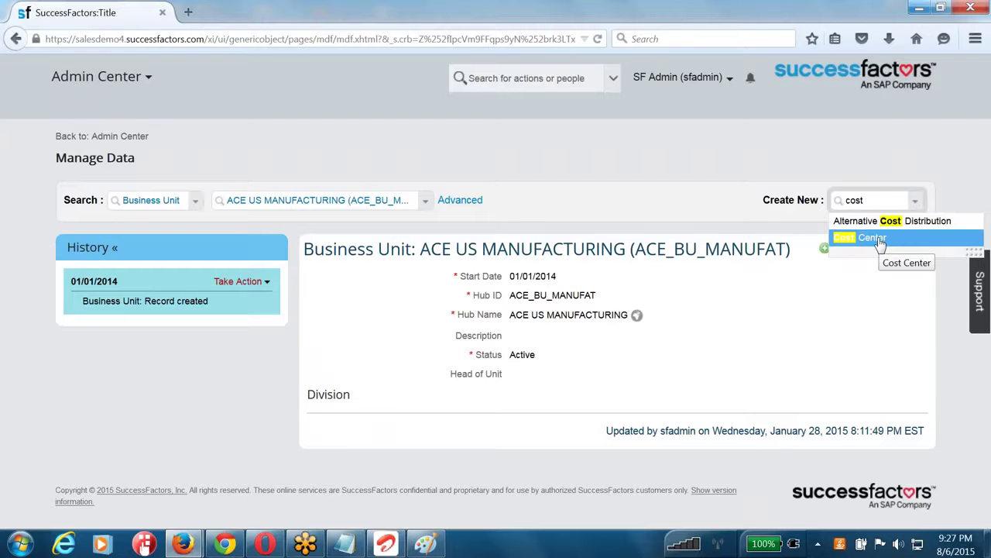
- Look up "location" among the object types for creating new records and for searching existing ones
click(880, 198)
key(ctrl+a)
text(c)
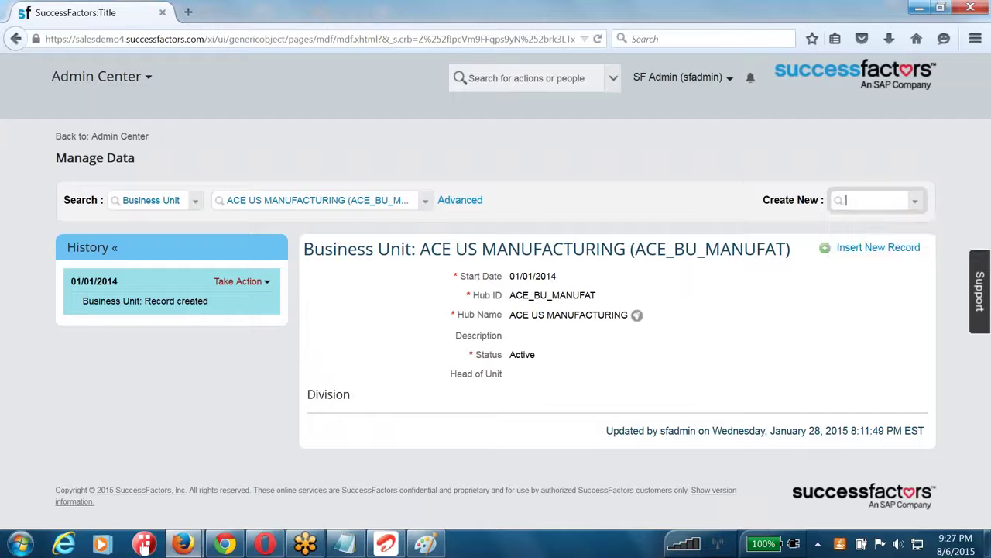
text(ocation)
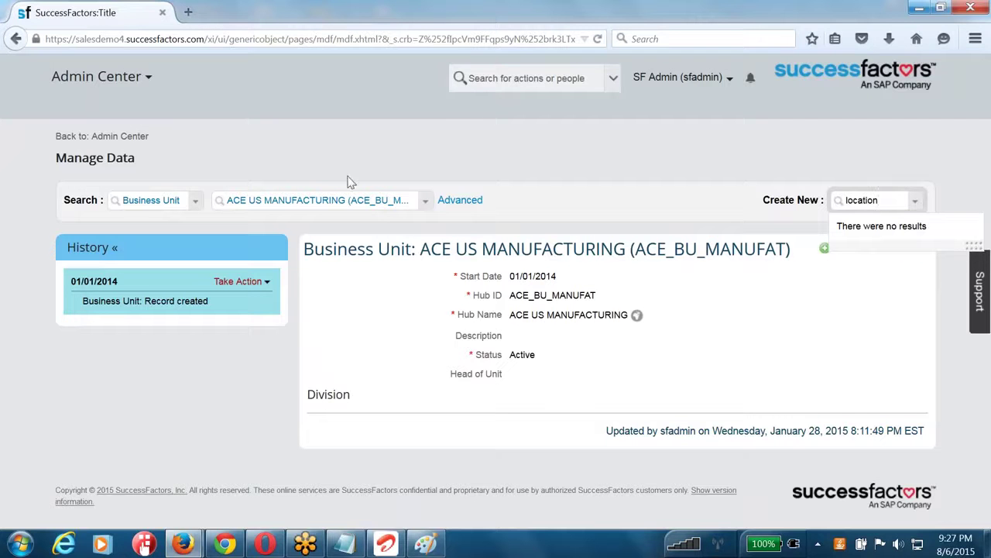
key(Escape)
click(177, 200)
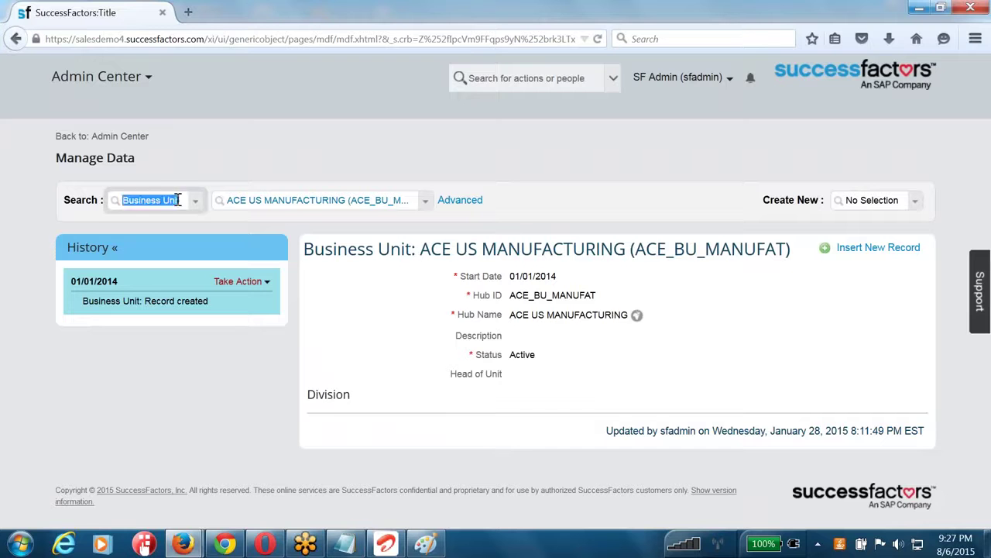
text(location)
key(Escape)
click(145, 200)
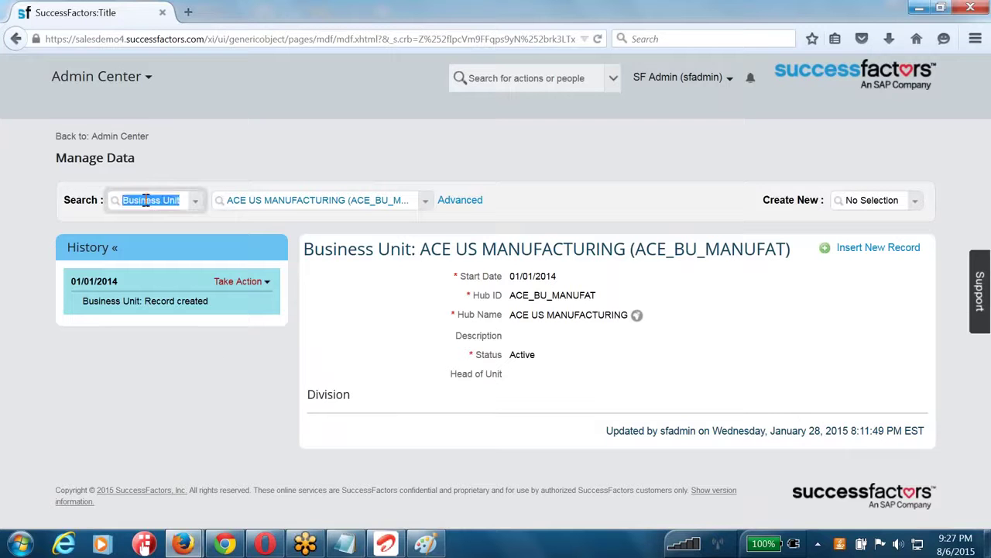
- Return to the Admin Center, search the tools for "manage org" and open Manage Organization, Pay and Job Structures
click(120, 137)
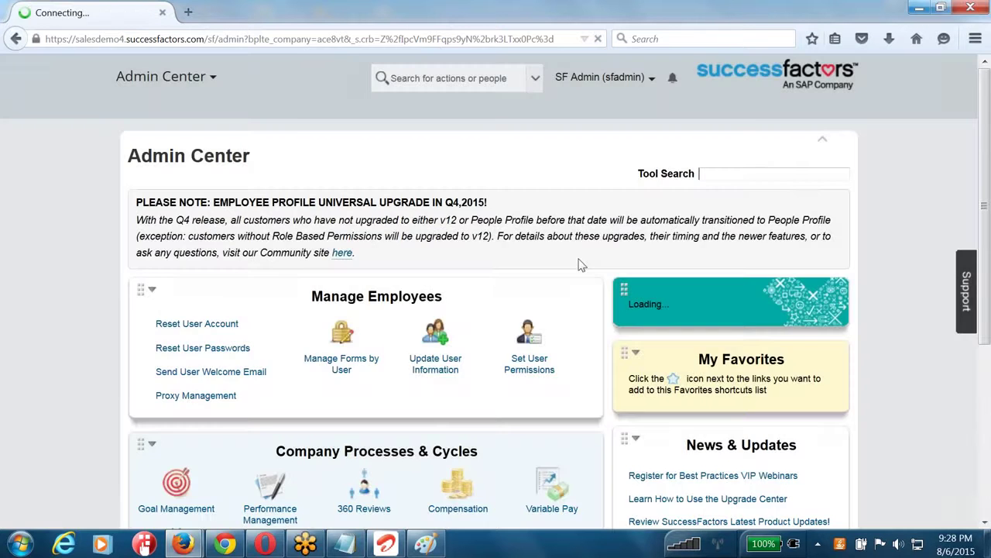
click(775, 173)
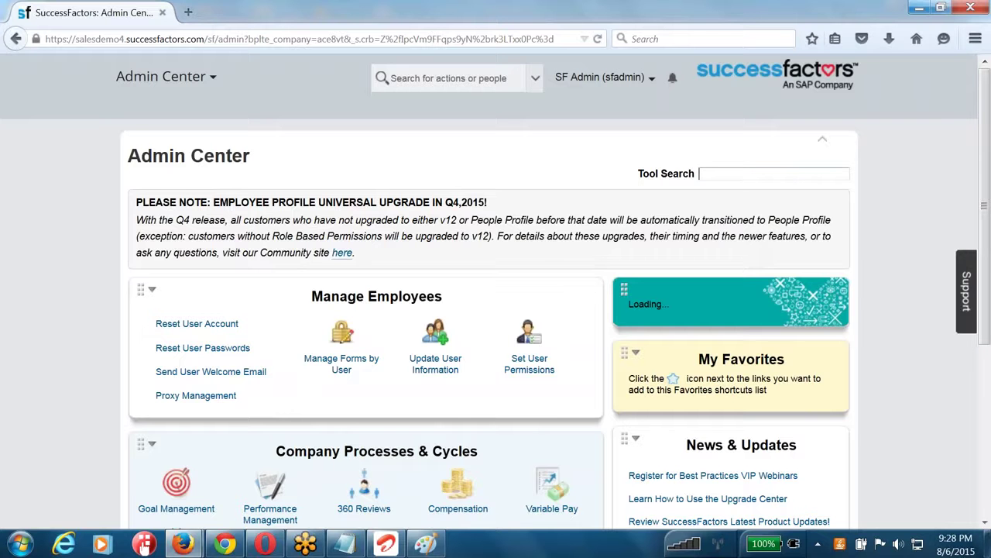
text(manage org)
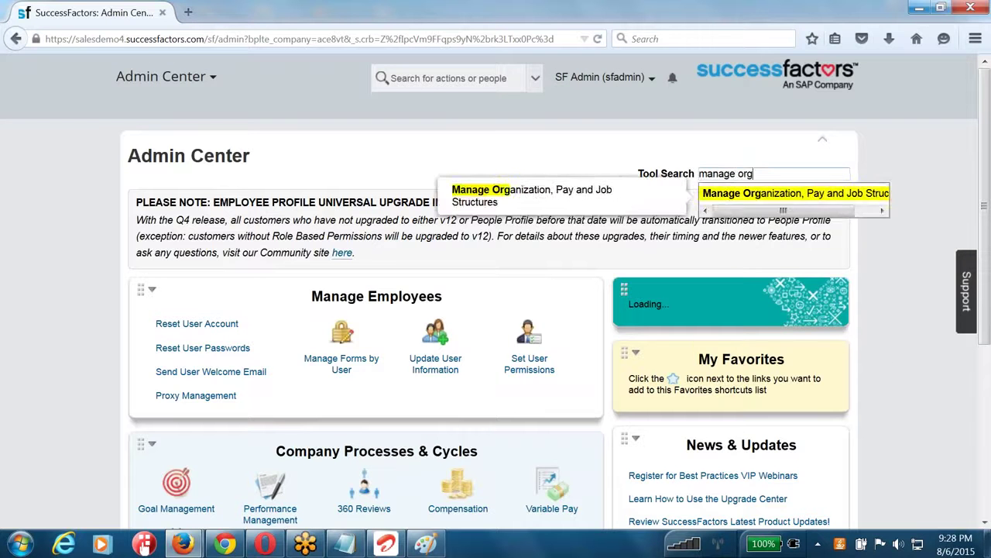
key(Return)
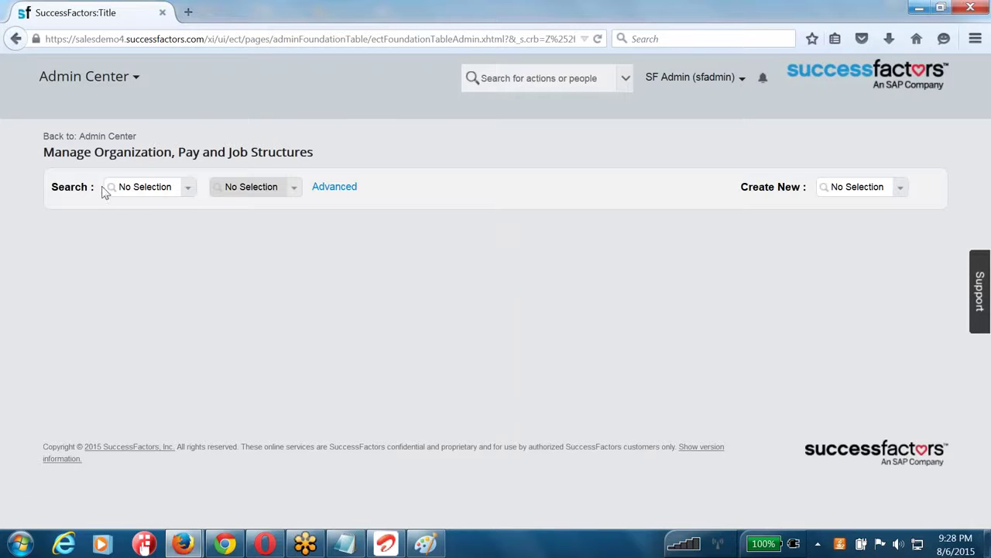
- Set the search to the Location object type and open the Atlanta (US_ATL) record
click(144, 189)
text(location)
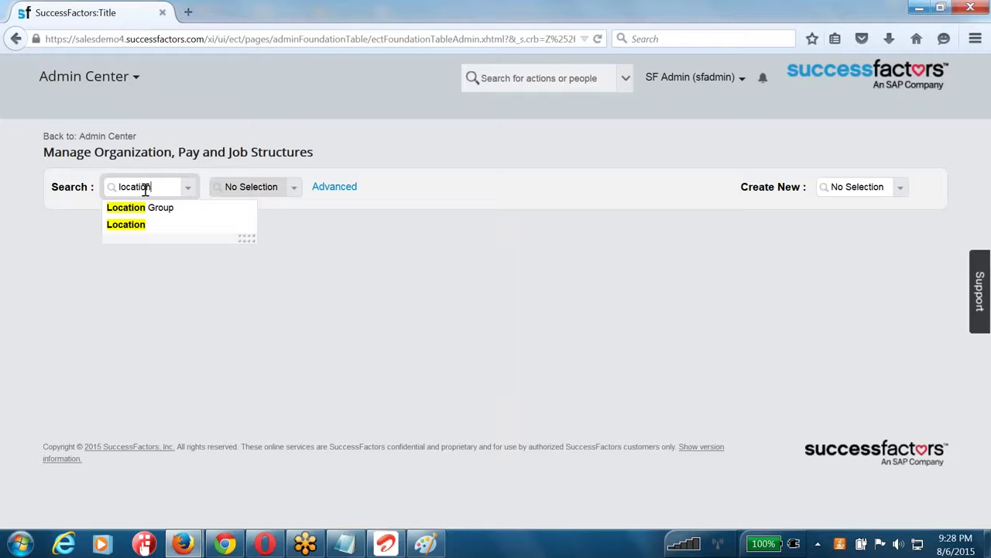
key(Down)
click(150, 225)
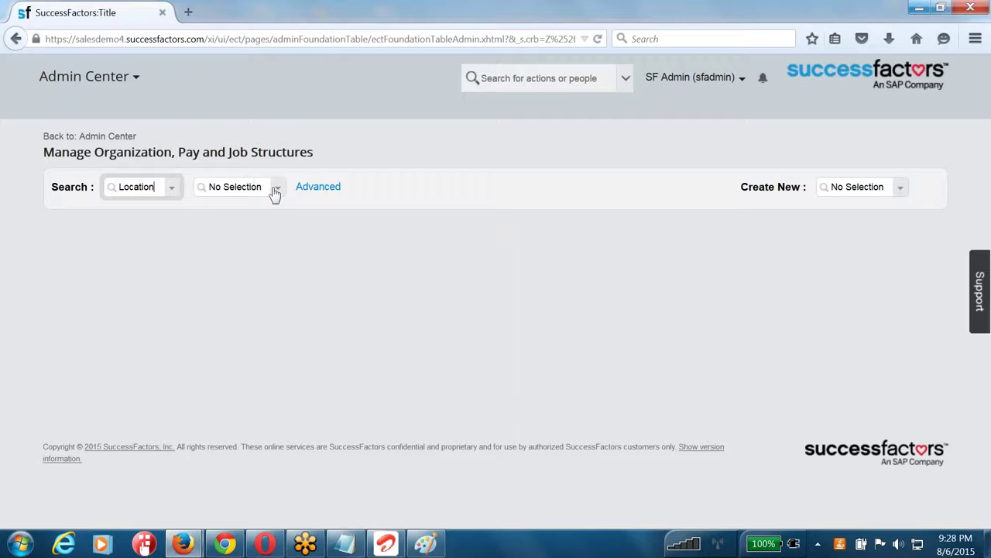
key(Tab)
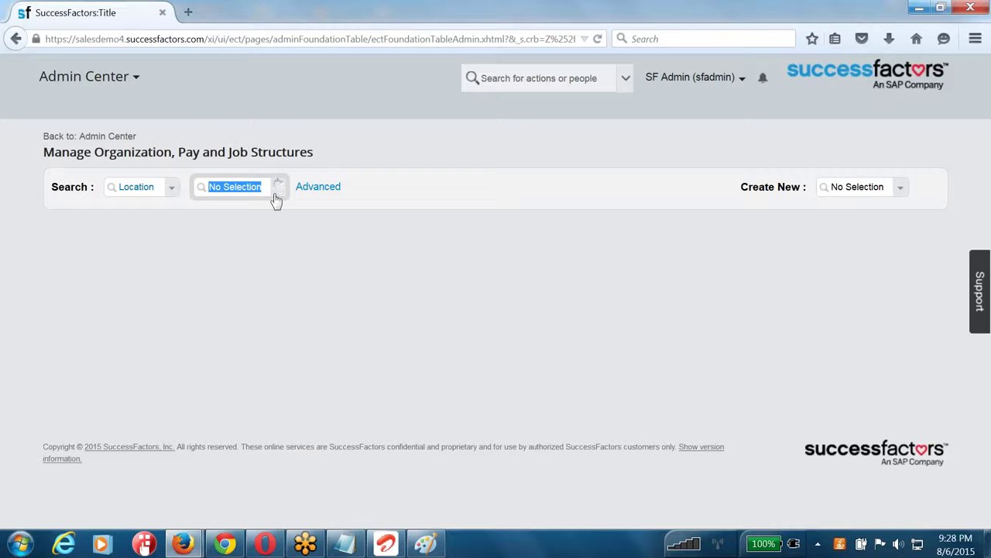
click(276, 196)
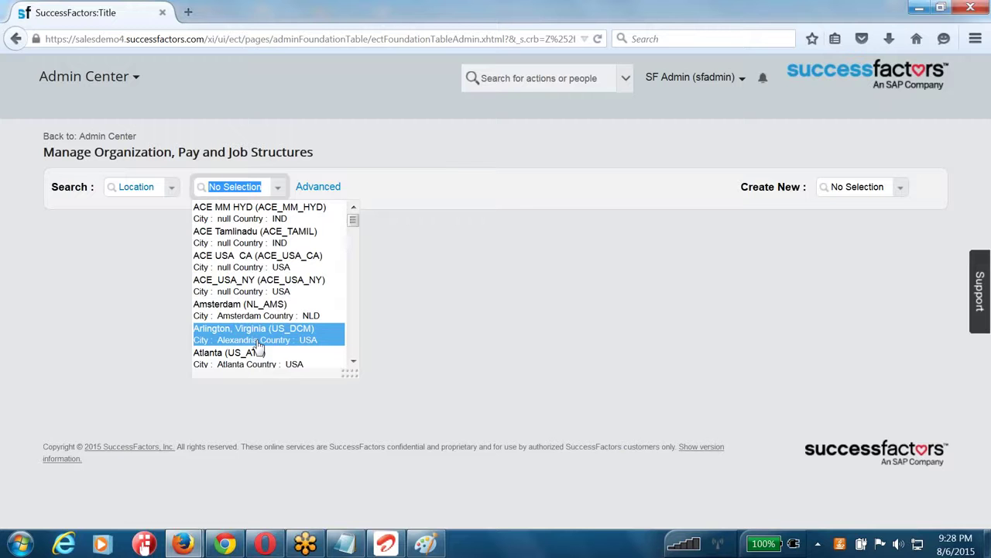
scroll(258, 345, down, 2)
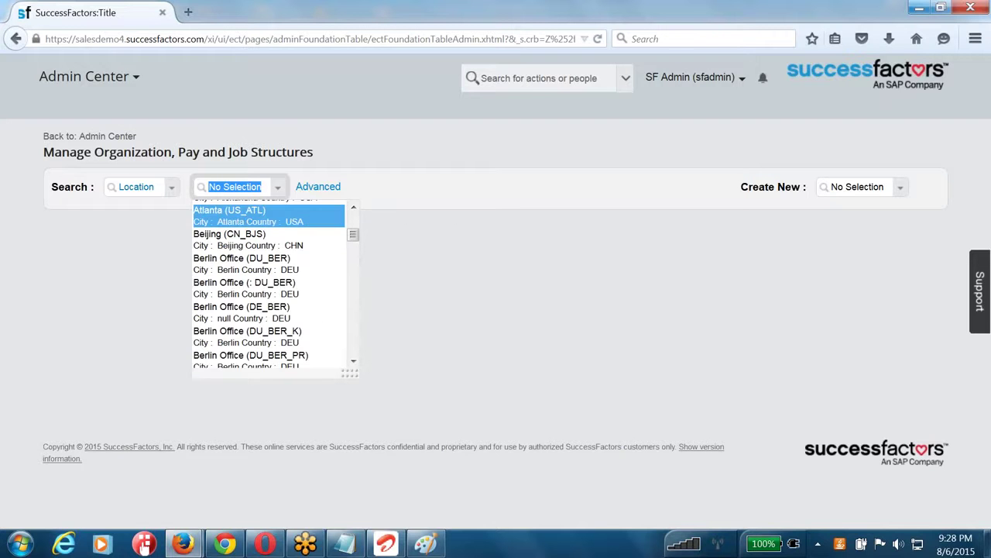
click(256, 217)
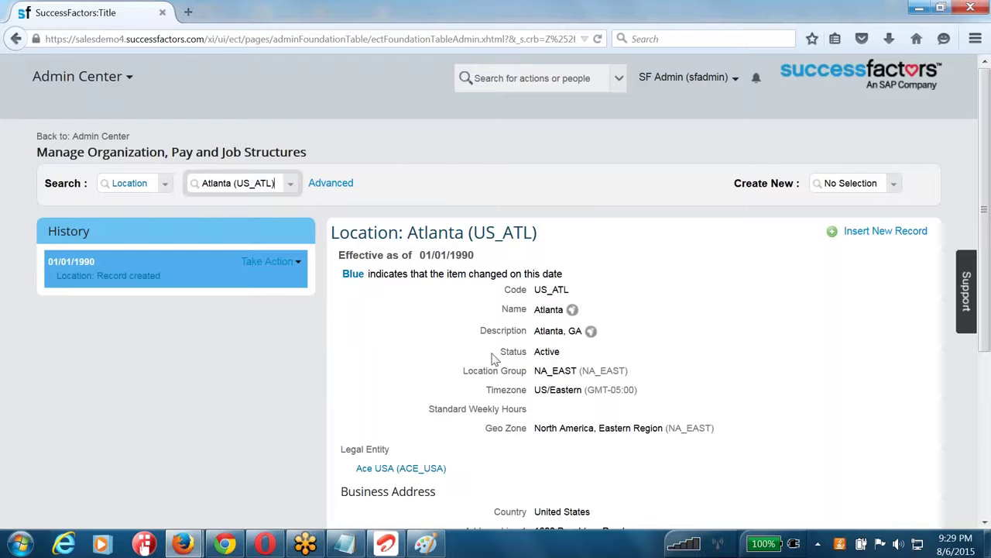
- Open the Atlanta location's 01/01/1990 history entry for correction
click(271, 262)
drag(214, 293, 45, 194)
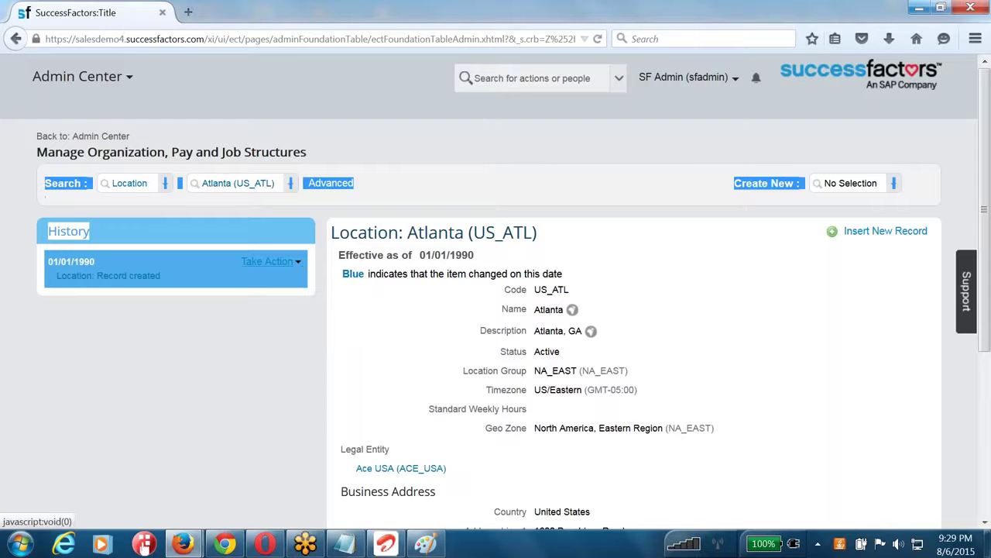
click(268, 261)
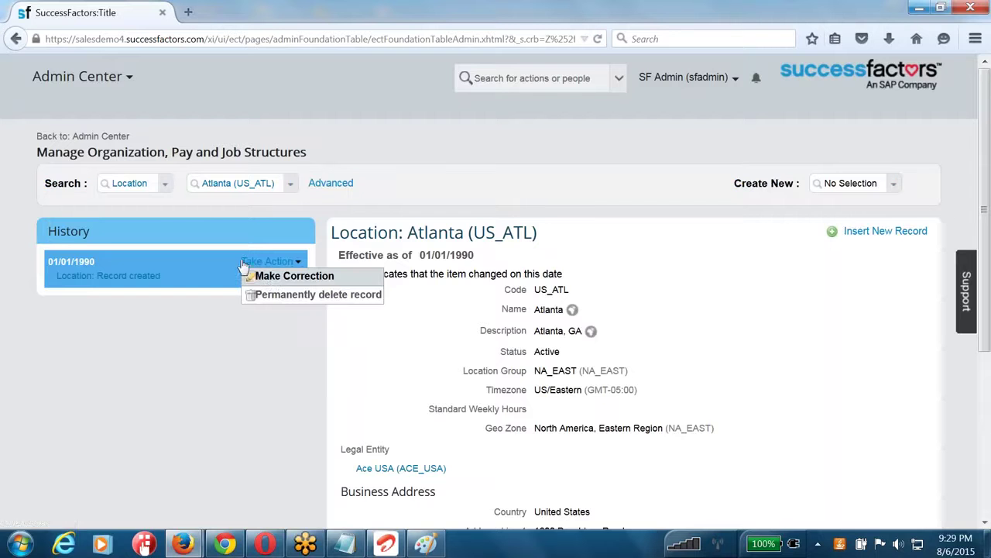
click(260, 275)
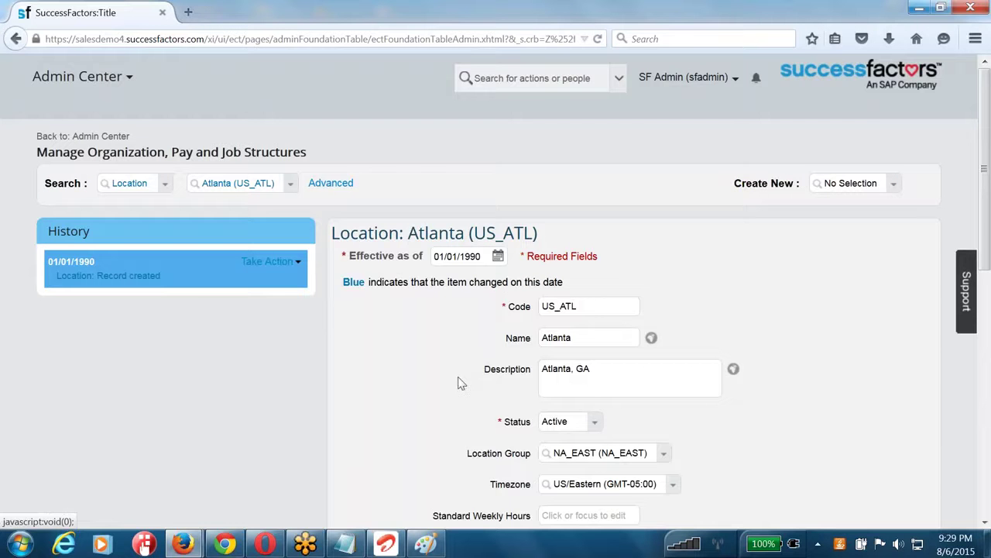
- Review the Atlanta location's available record actions and editable fields, including its Legal Entity association
click(297, 262)
key(Escape)
scroll(403, 359, down, 10)
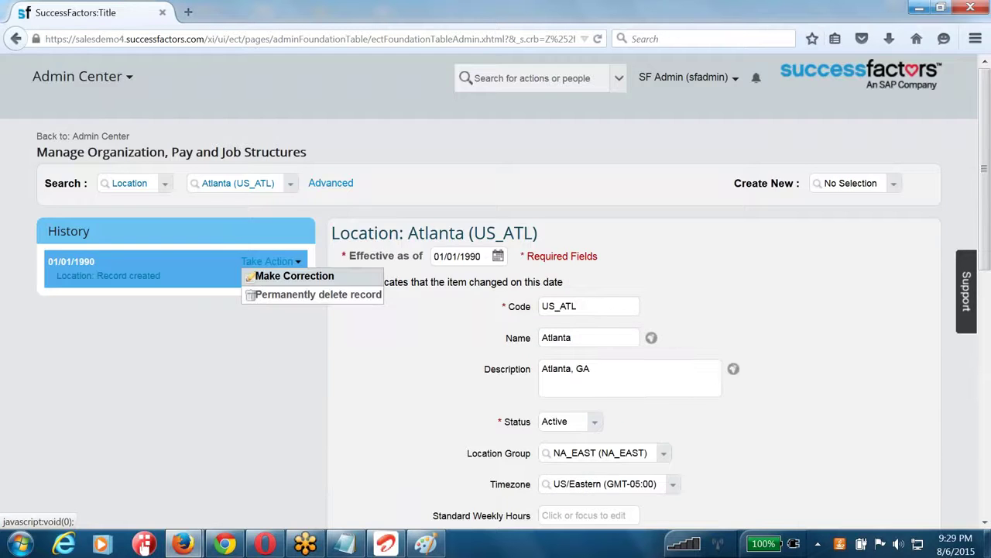
scroll(400, 312, down, 5)
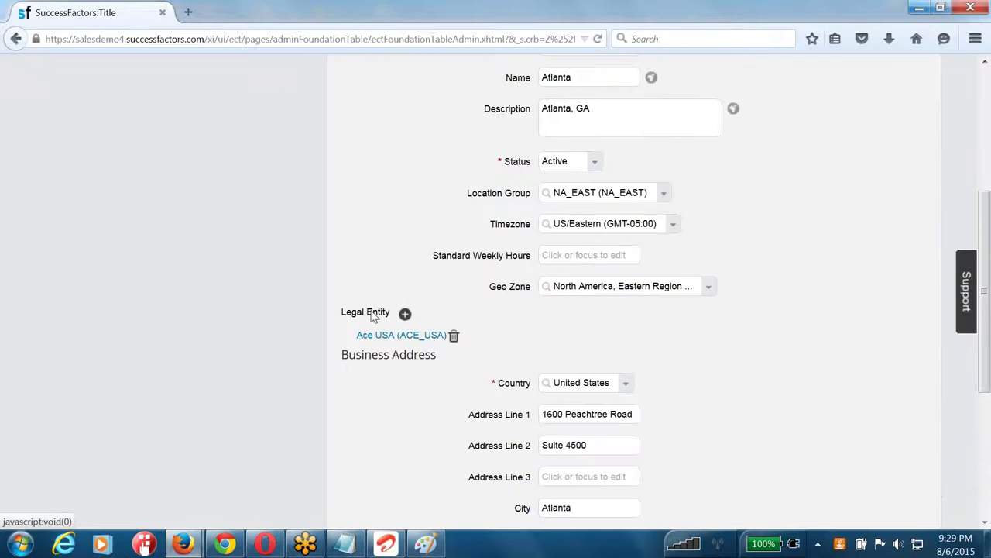
drag(341, 312, 394, 319)
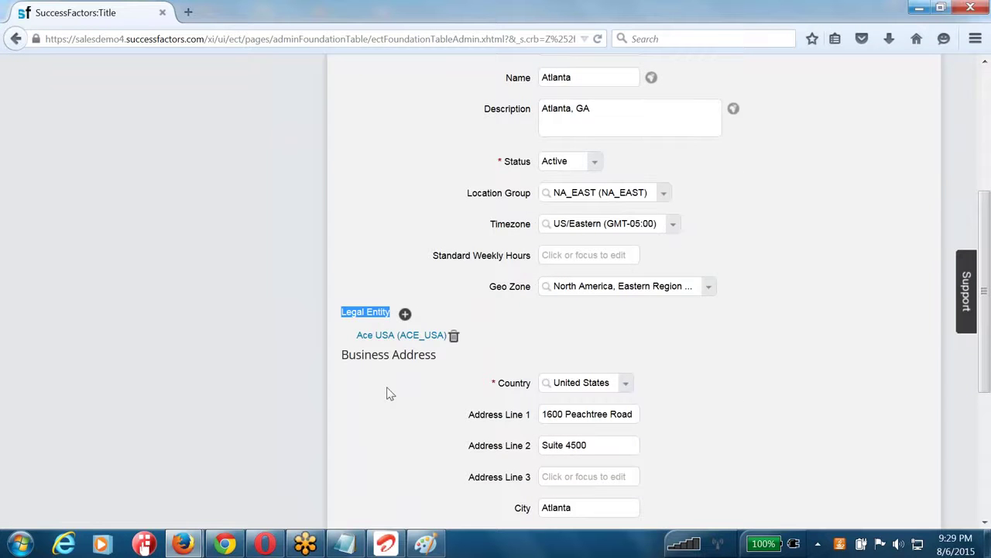
scroll(389, 393, up, 5)
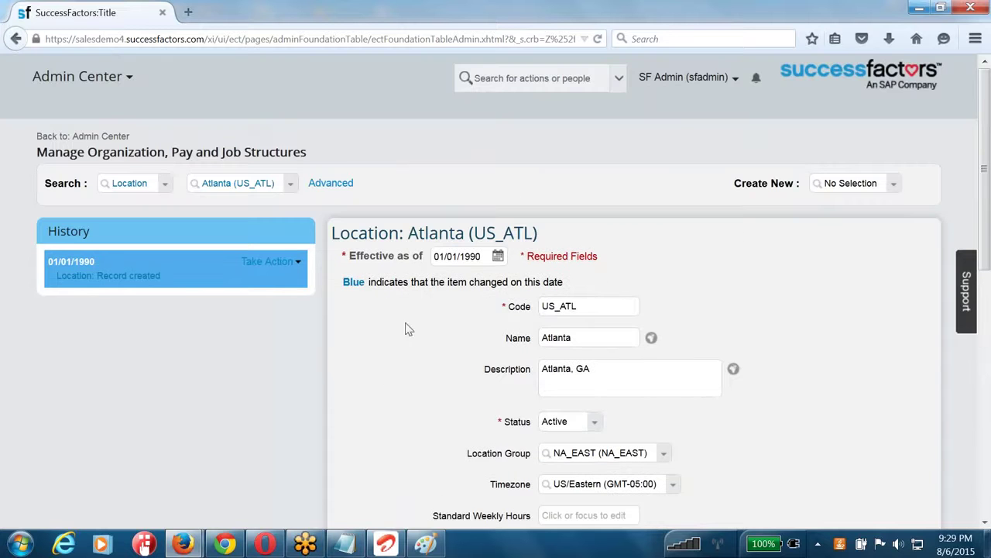
- Switch to Notepad and start a note below the foundation objects list reading "Prior to B1505 Release", followed by an arrow
click(349, 545)
scroll(240, 341, down, 2)
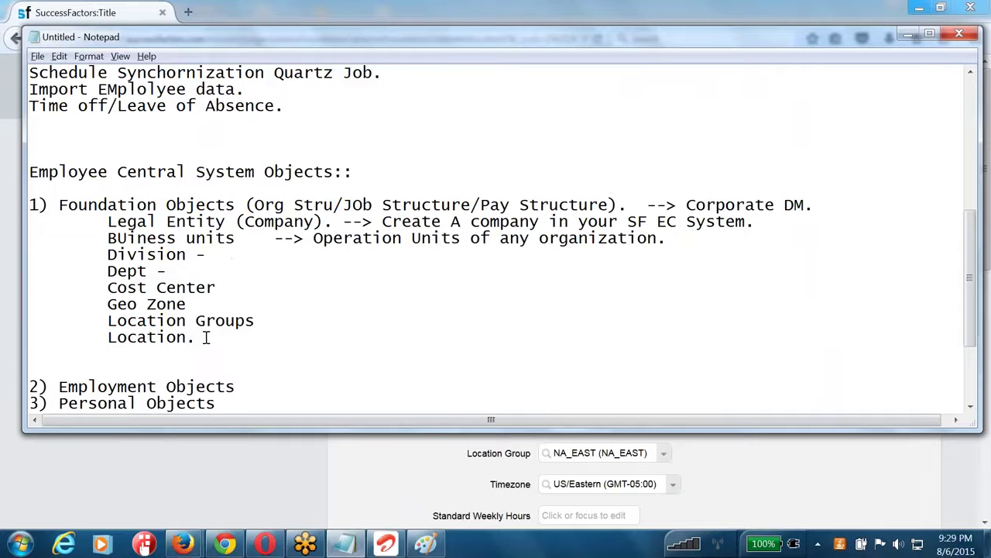
click(206, 338)
key(Return)
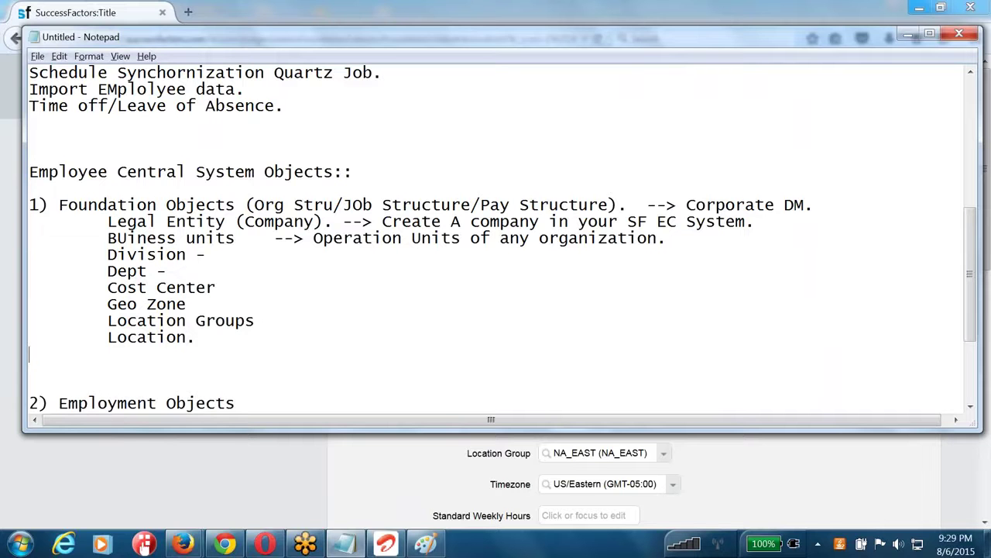
key(Return)
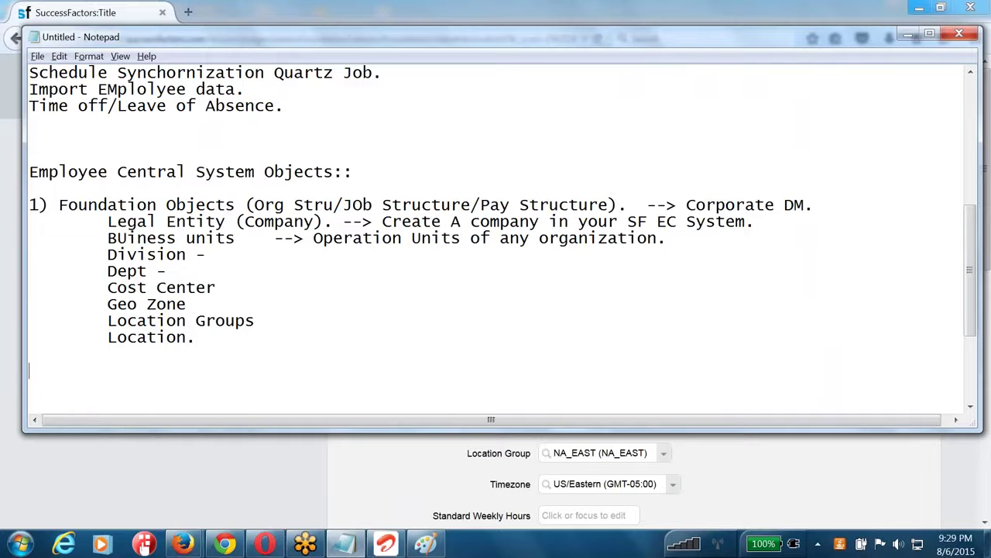
text(B1505 Release)
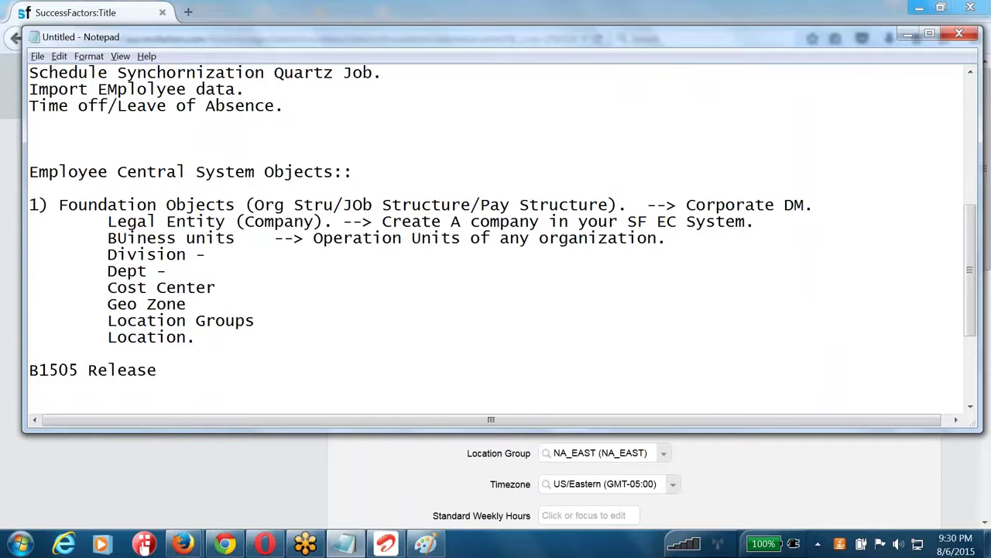
key(shift+Home)
text(Priori)
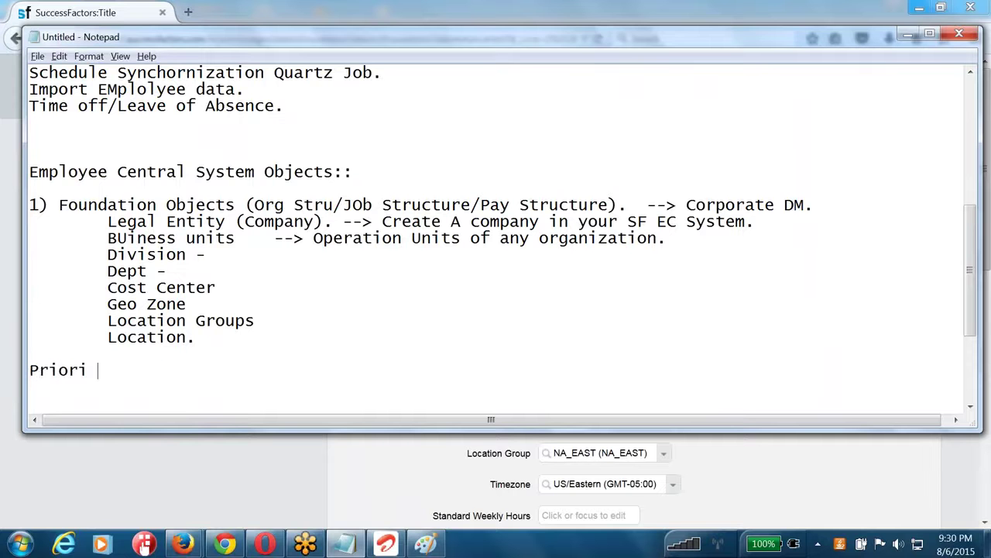
key(BackSpace)
key(BackSpace)
text(to B1505)
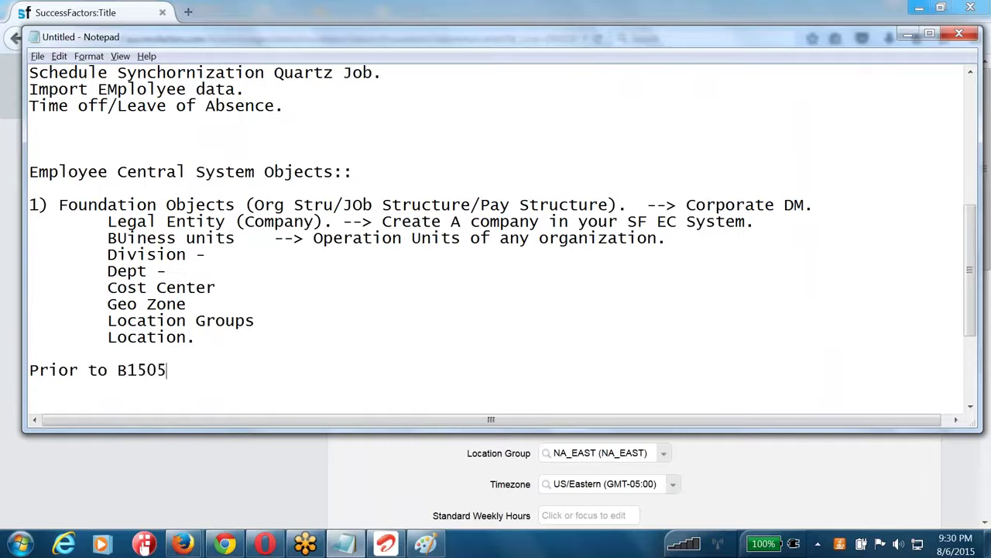
text( Release --)
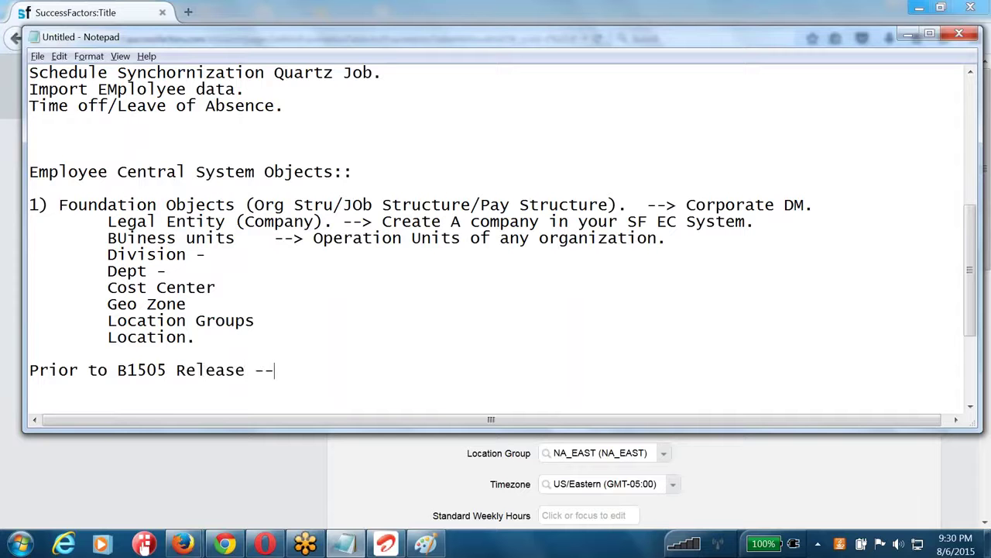
- Continue the B1505 release note with "Foundatio Object --> COrporate Data Model."
text(> Founda)
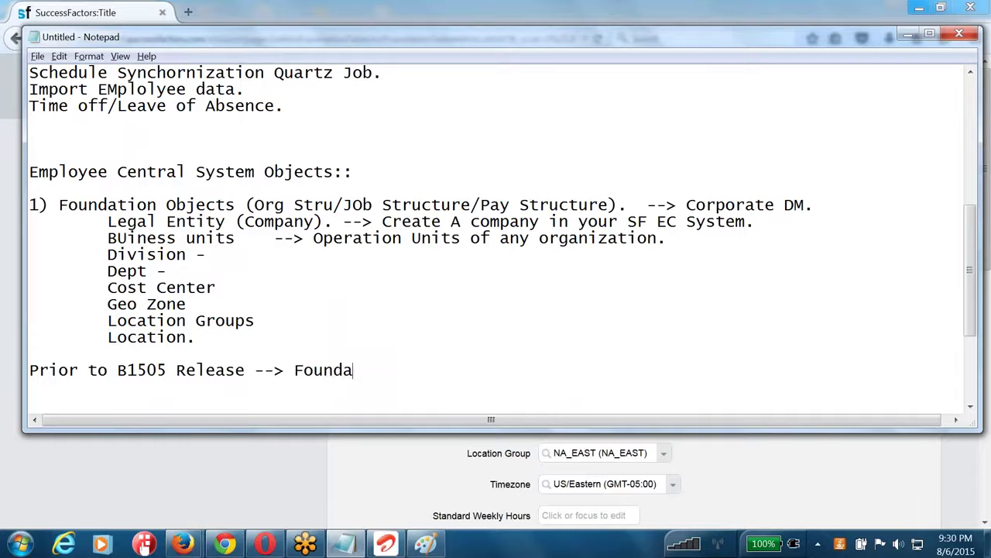
text(tio Object)
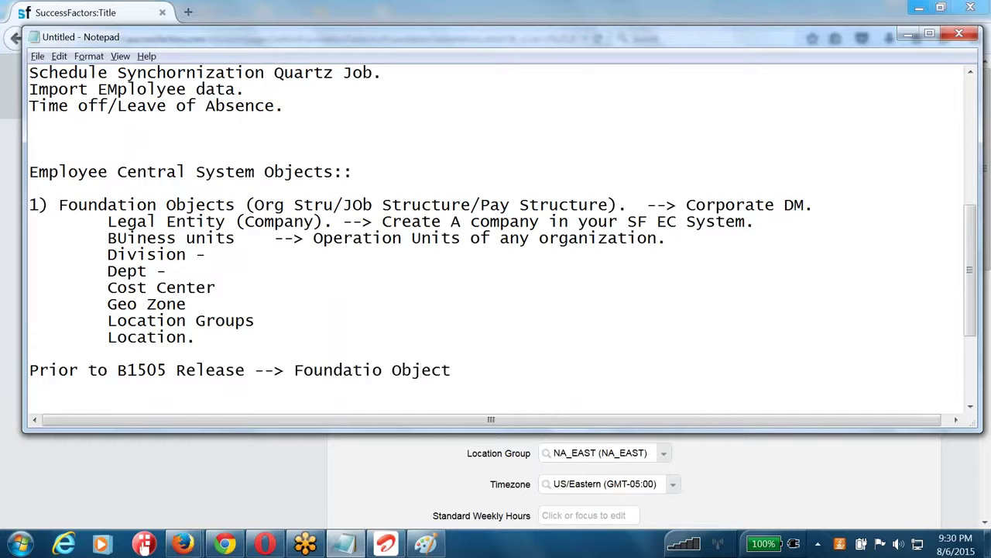
drag(199, 338, 106, 223)
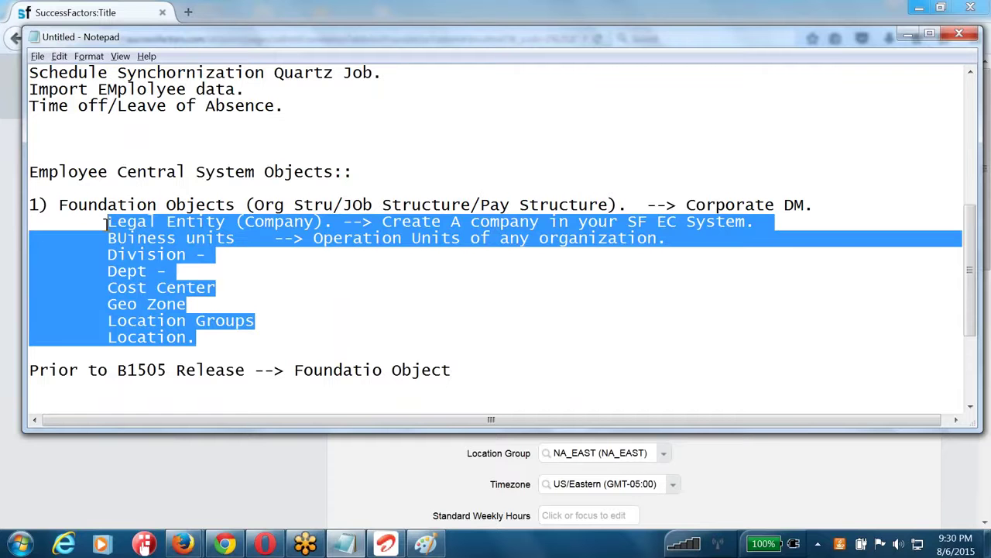
click(477, 372)
text(--> )
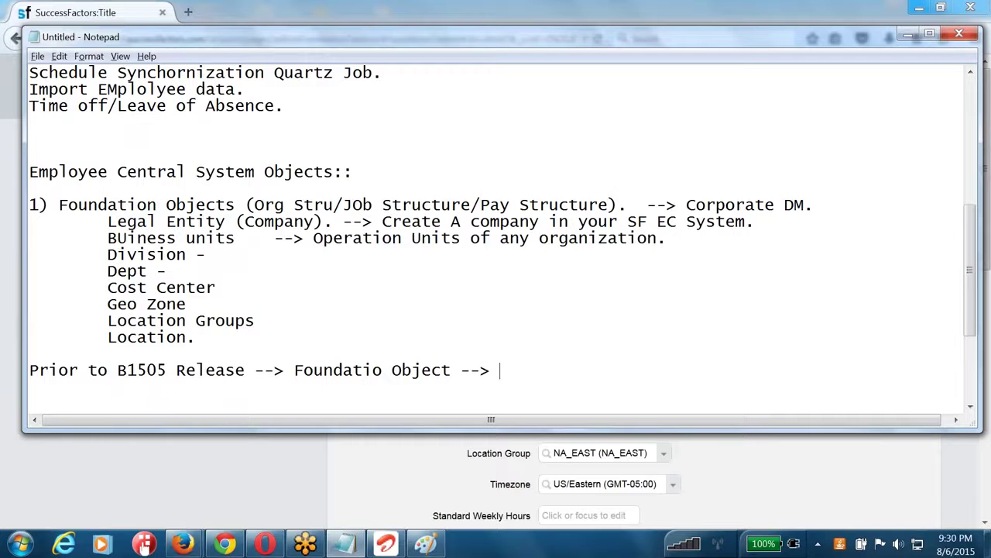
text(COrporate D)
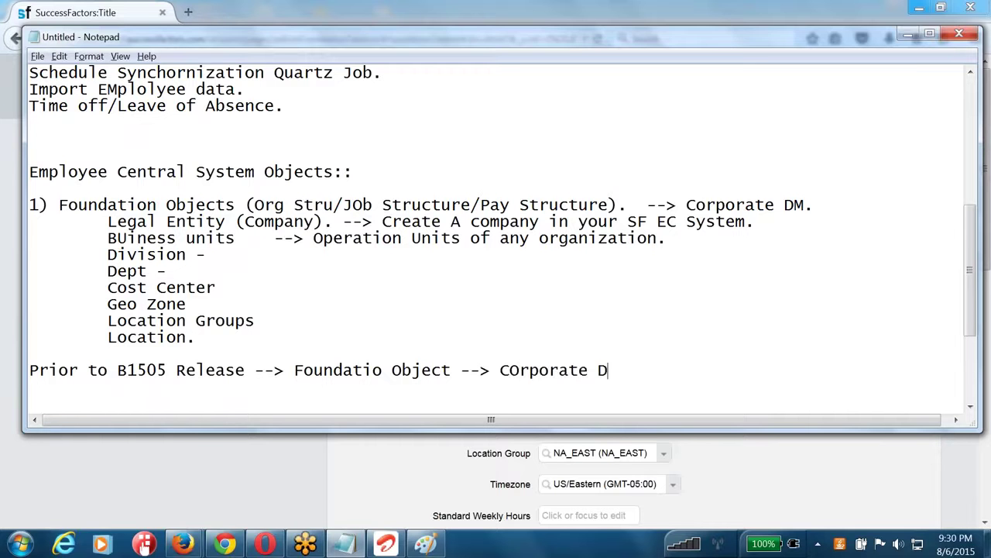
text(ata Model)
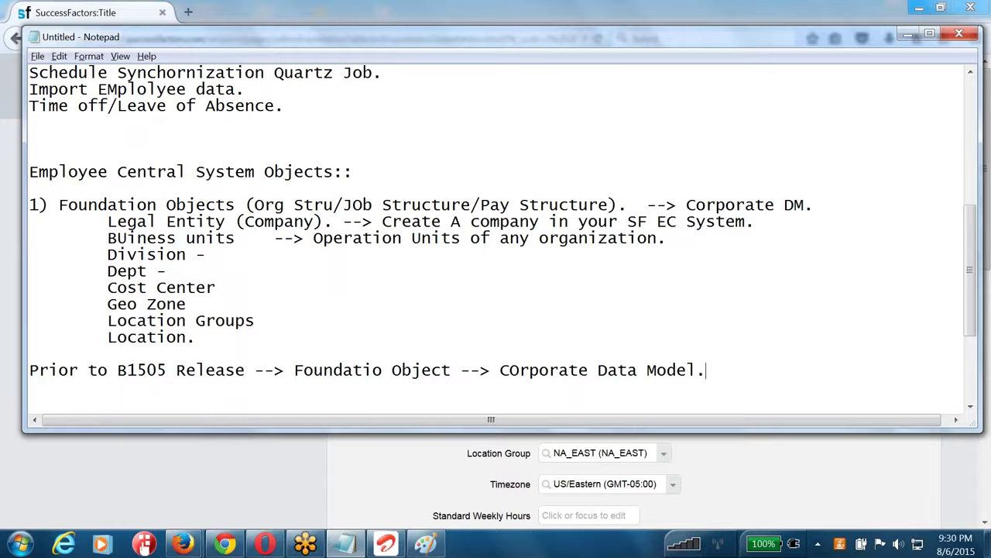
- Append "-> Manage Org, Pay and Job structures" to the release note and add "Administratie Option." on the line below
text(.-> Manag)
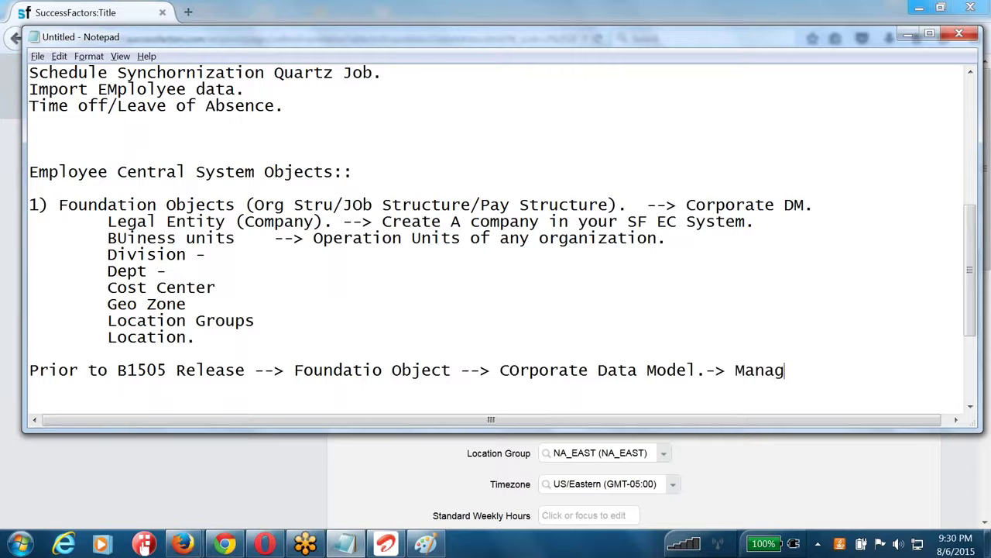
text(e Org, P)
key(BackSpace)
text(Pay and Job)
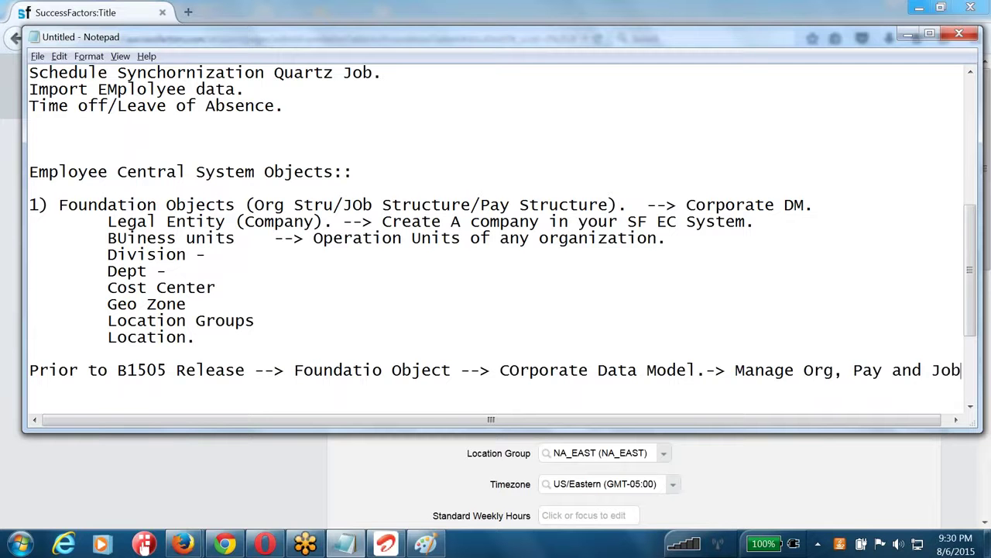
text( structures)
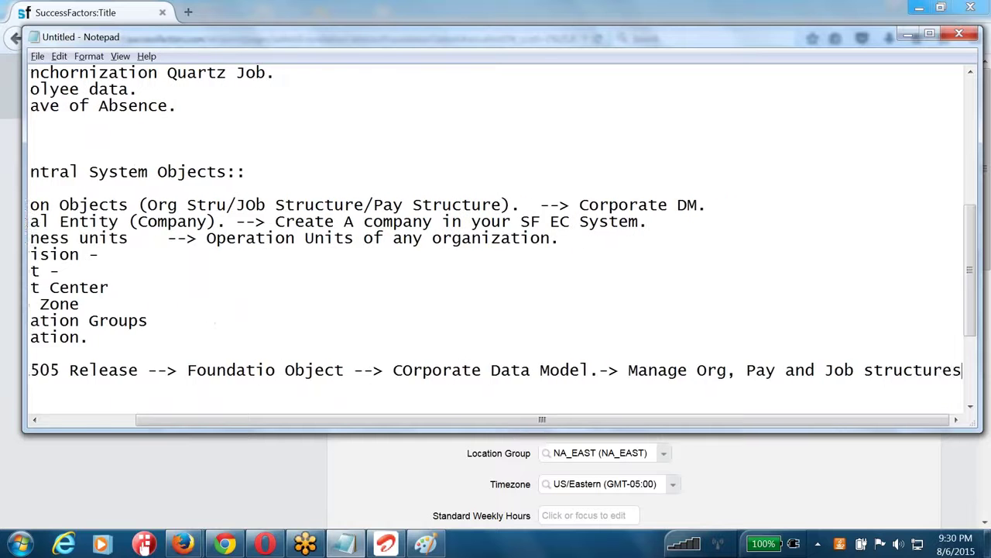
key(Return)
text(Administr)
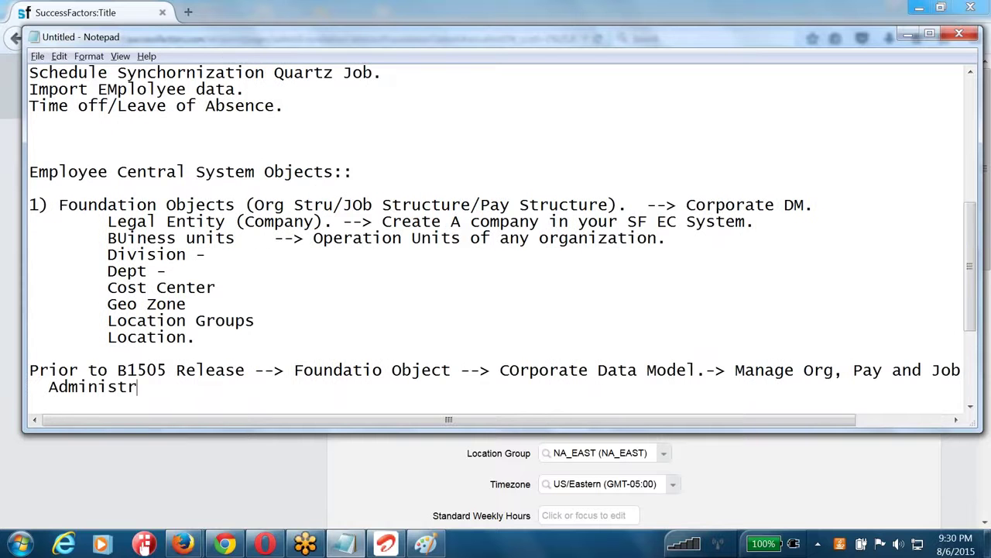
text(atie Option.)
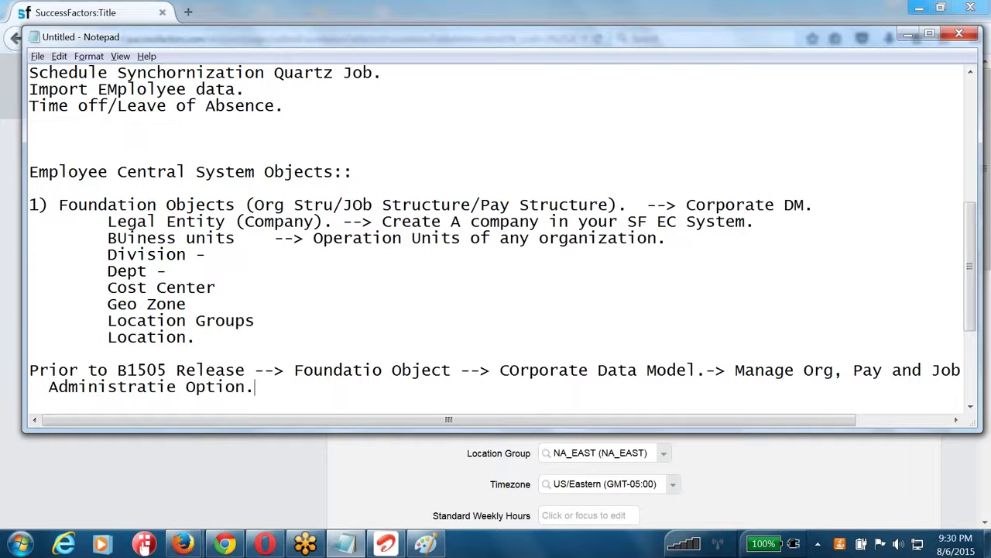
- Start a new line below "Administratie Option." reading "Customatize: We have to rely on"
key(Return)
text(Customatio)
key(BackSpace)
key(BackSpace)
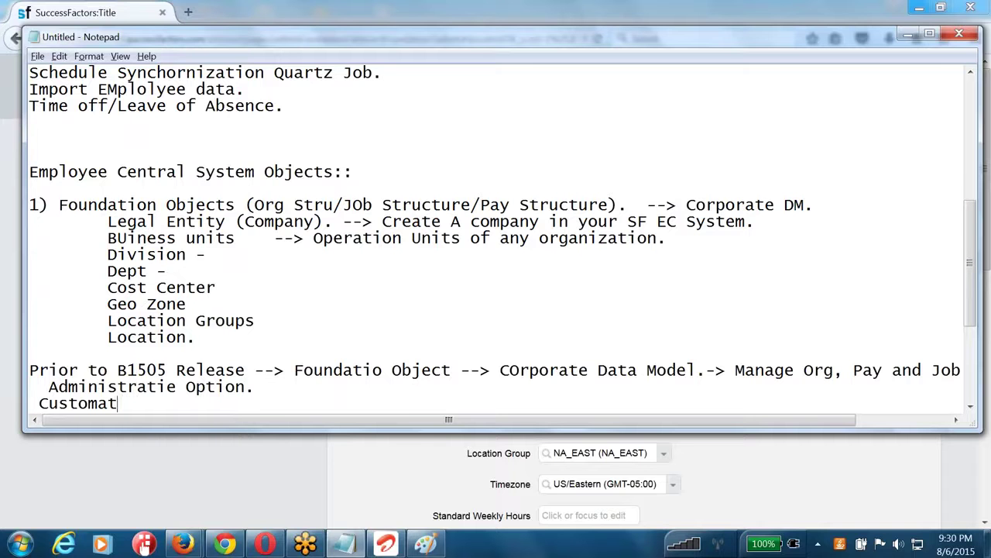
text(ize: We havet o rely)
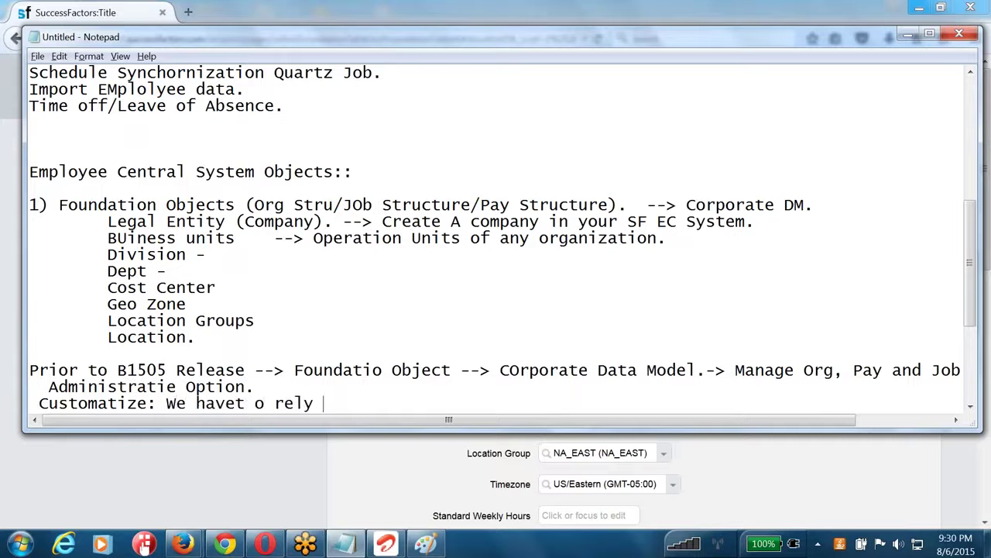
key(BackSpace)
key(BackSpace)
key(BackSpace)
key(BackSpace)
key(BackSpace)
key(BackSpace)
key(BackSpace)
key(BackSpace)
text(to rely o)
text(n)
- Complete the customization line with "COrporate DM (XML FILe)." and start a new line beneath it
text(porate DM XML)
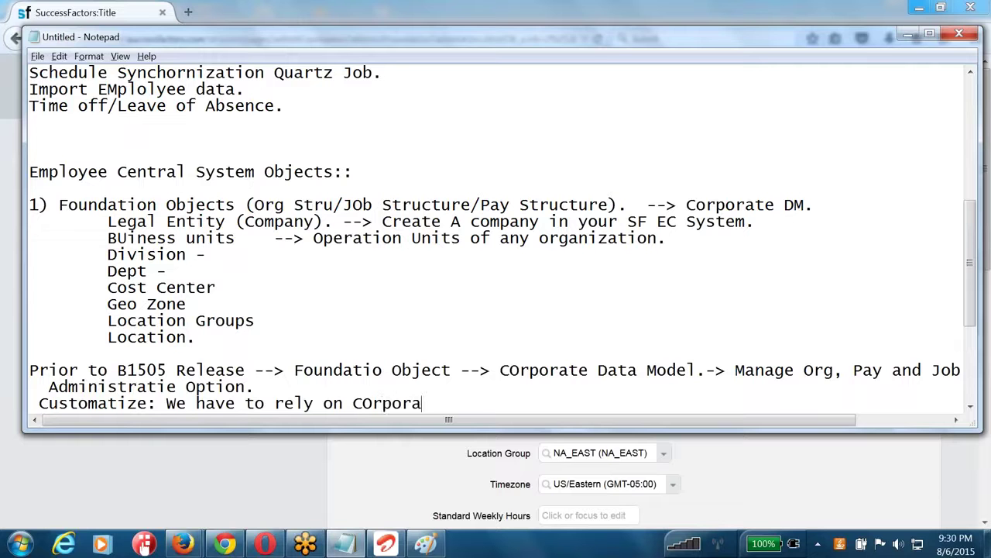
key(BackSpace)
key(BackSpace)
key(BackSpace)
text((XML FILe))
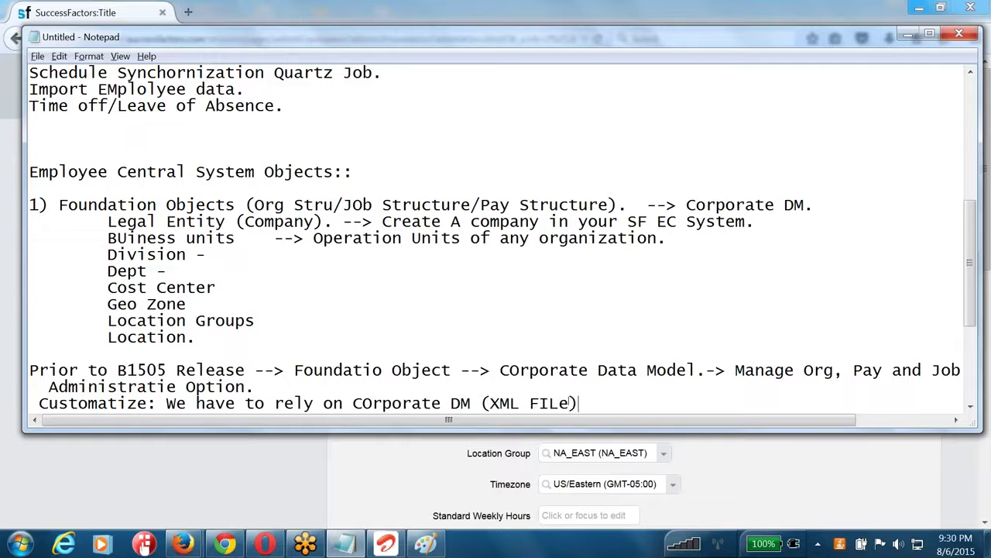
text(.)
key(Return)
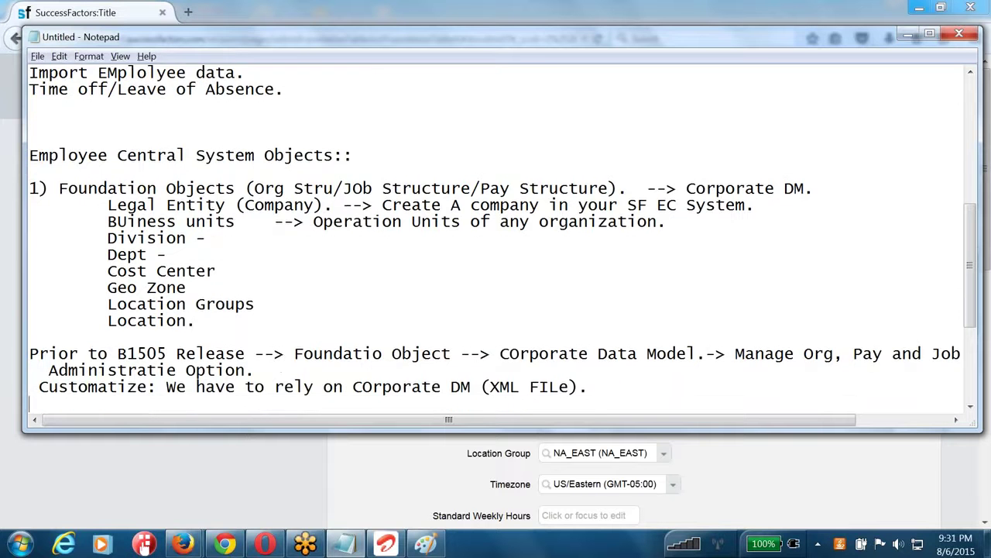
- Begin a separate note reading "B1505 Release:: Legal entity, BU, Division, Dept," below the customization line
text(B)
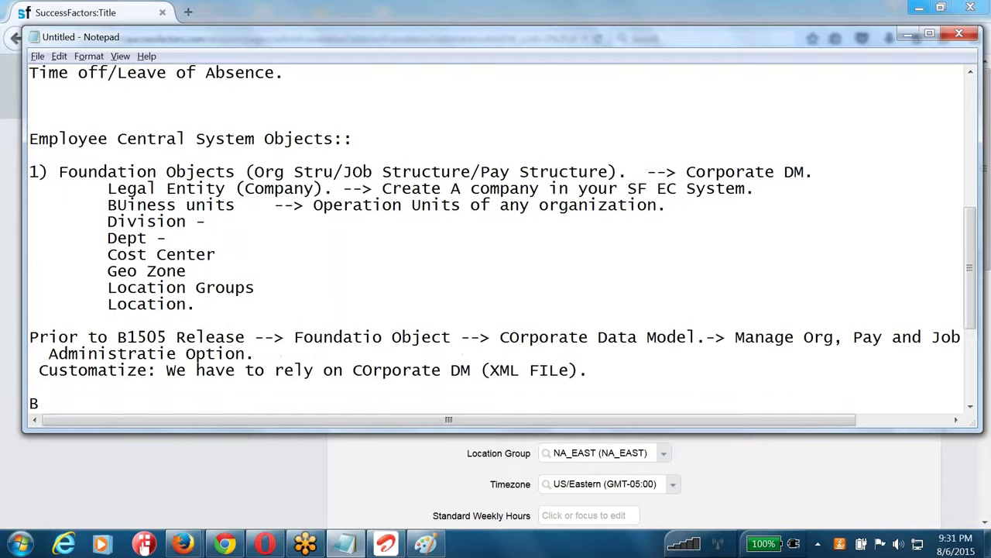
text(1505 Release)
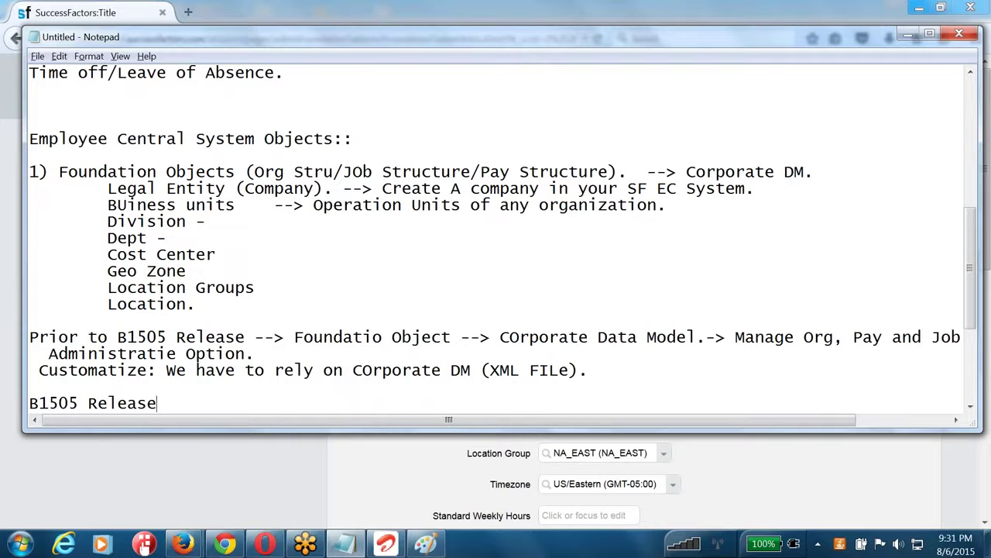
text(:: Legal entity)
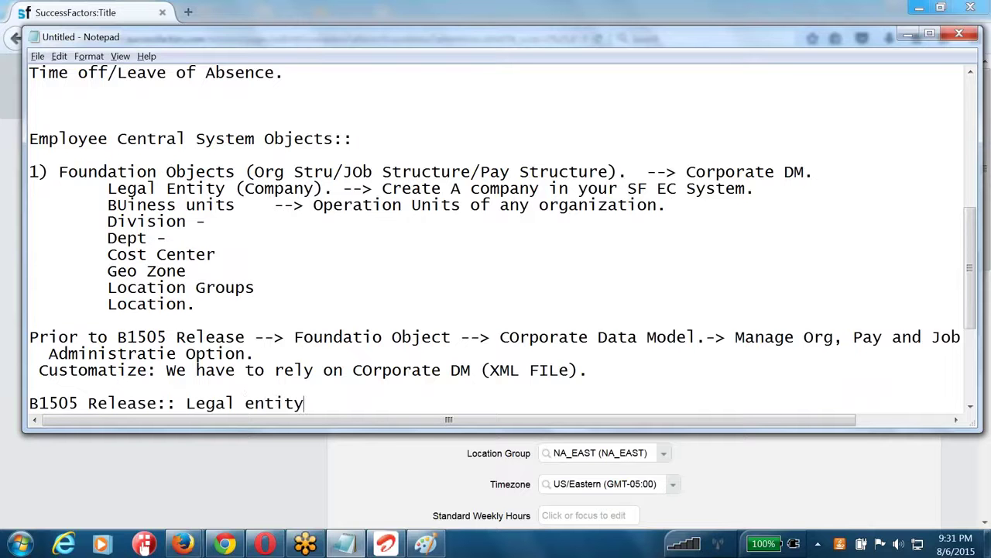
text(, BU, Division, Dept,)
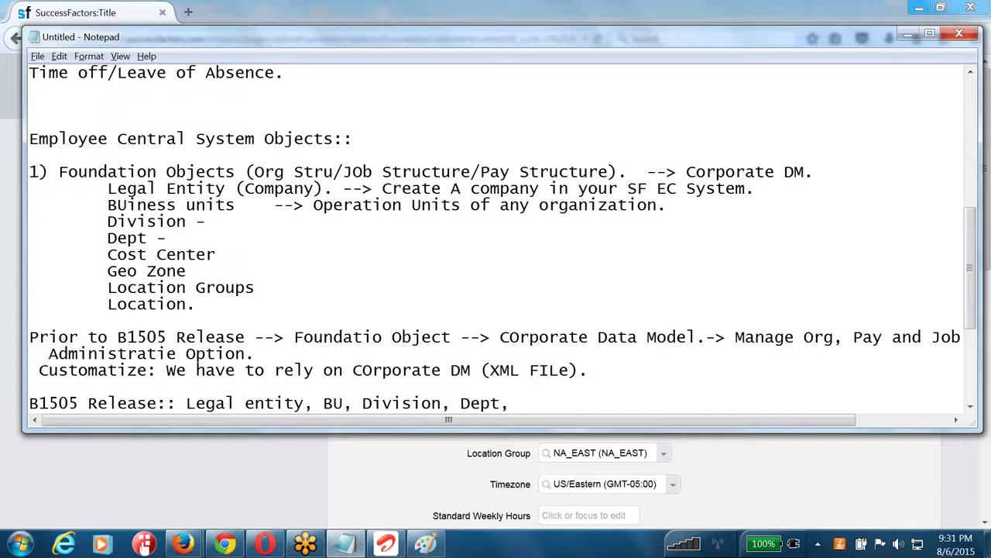
- Continue the B1505 Release note with "Cost --> MDF Foundation Objects --> "Manage Data""
text( Cost --> MDF )
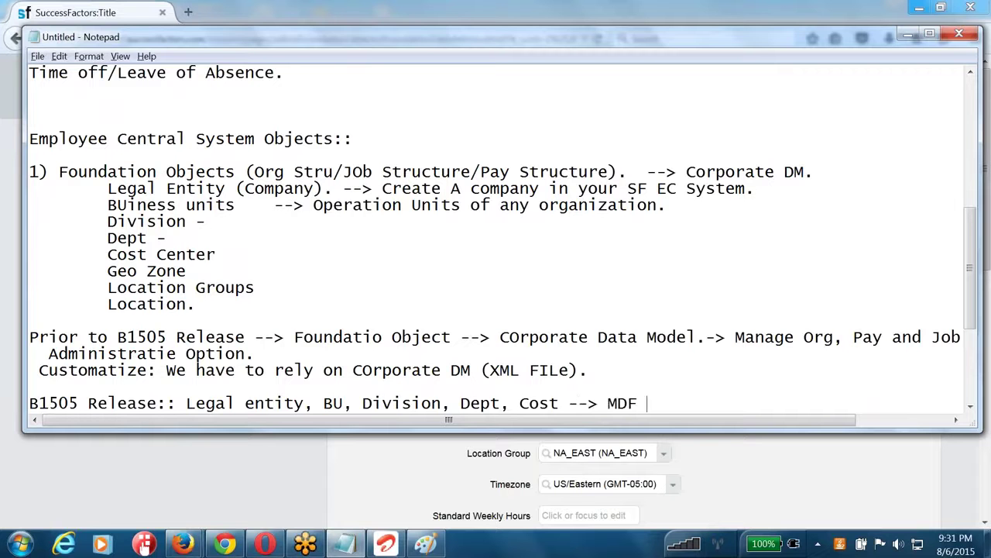
text(Foundation O)
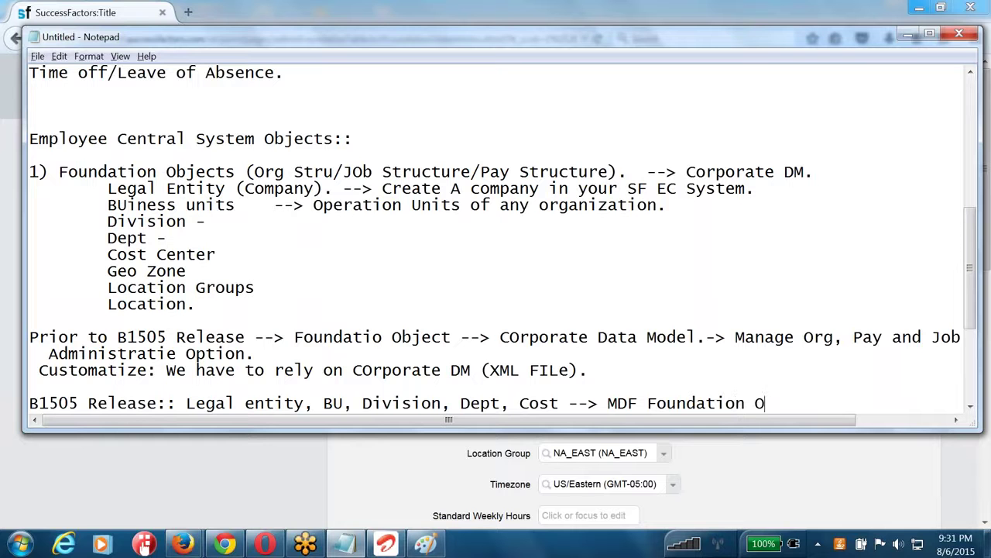
text(bjects.)
key(BackSpace)
key(BackSpace)
text(--> "Manage Data")
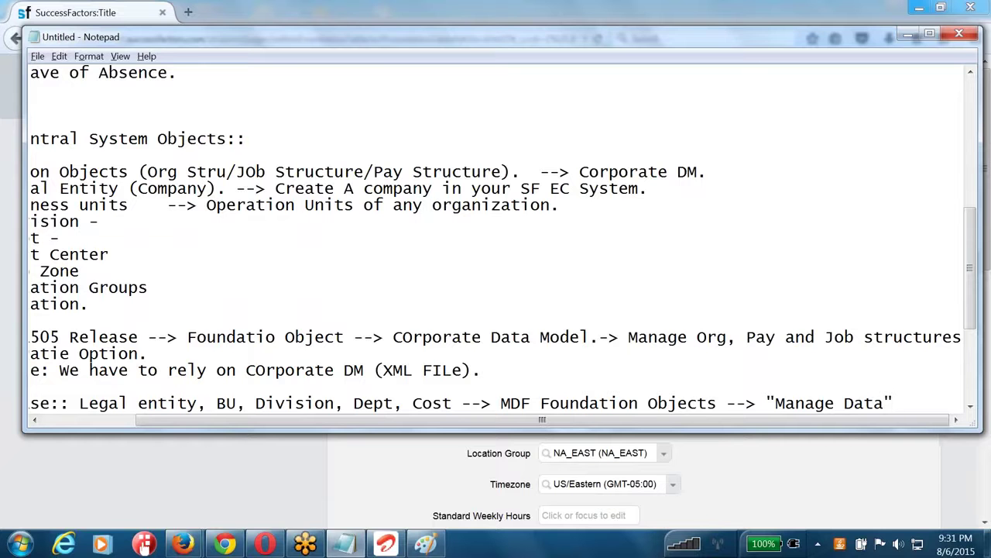
- Add an indented line reading "Customize:: Configure Object Definition." under the B1505 Release note
key(Return)
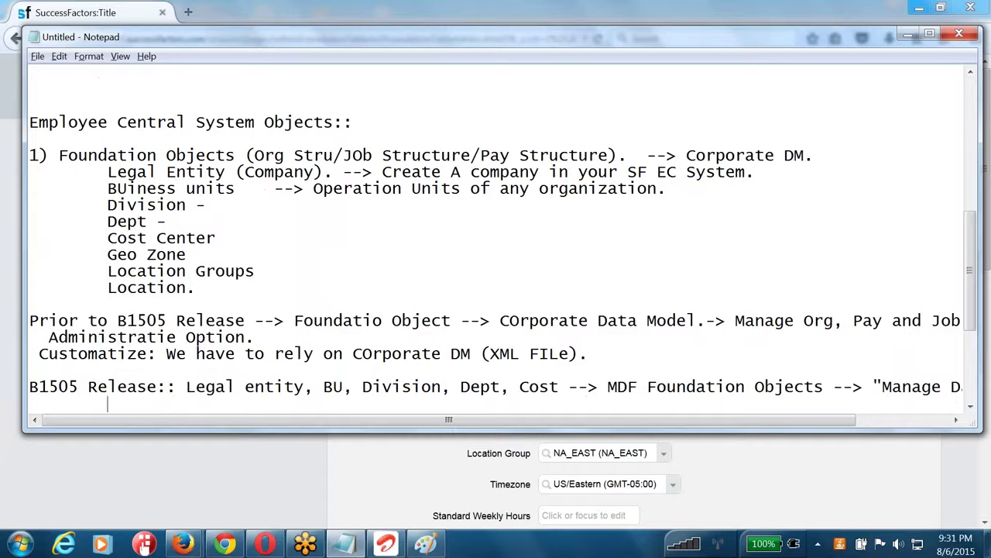
text(Customize)
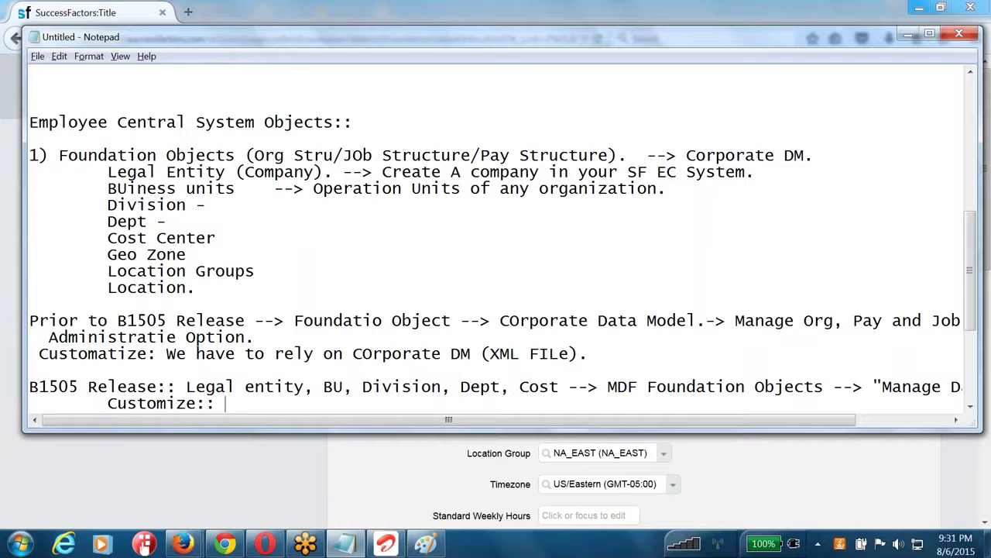
text(:: Configure)
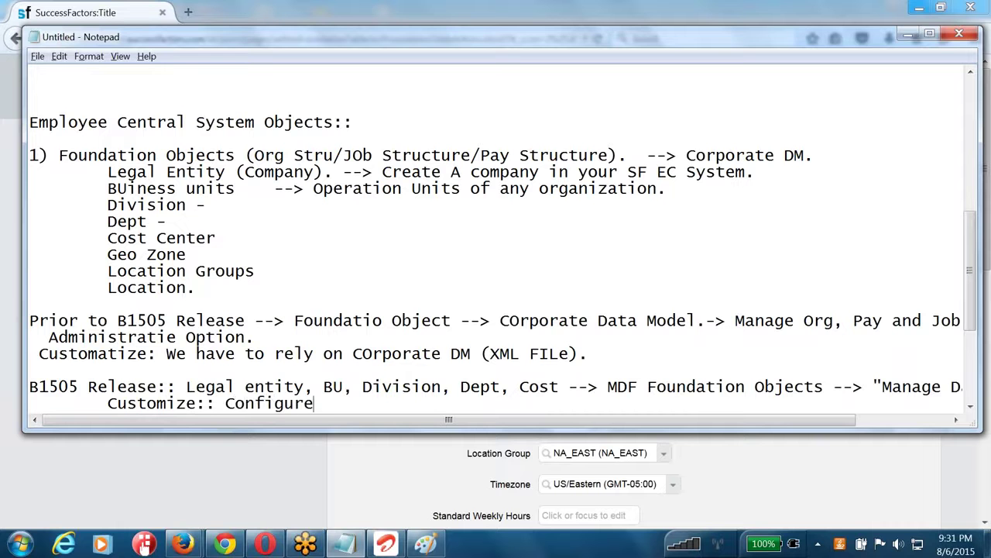
text( Object Defini)
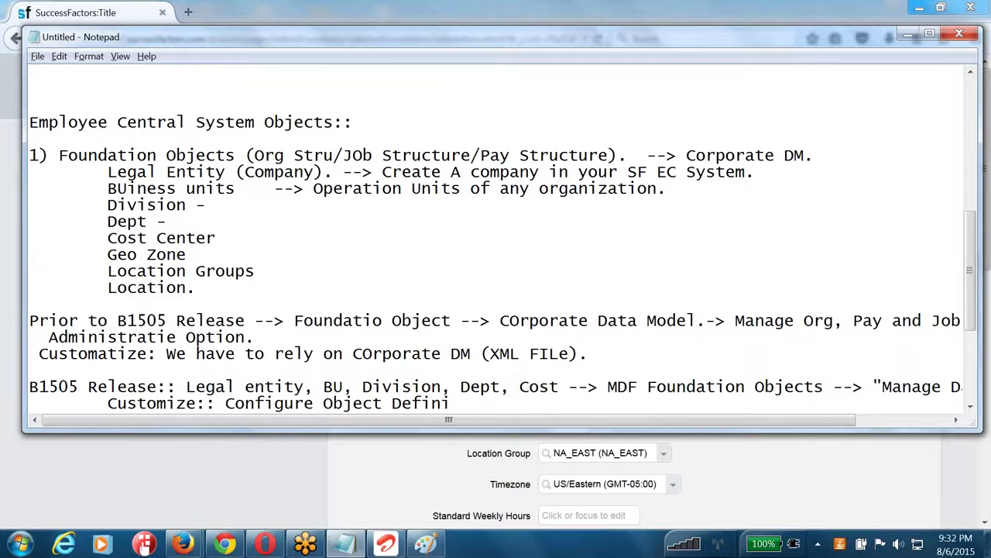
text(tion.)
- Switch to SuccessFactors and return to the Admin Center, highlighting "Configure Object Definition." in the Notepad note while it loads
key(alt+Tab)
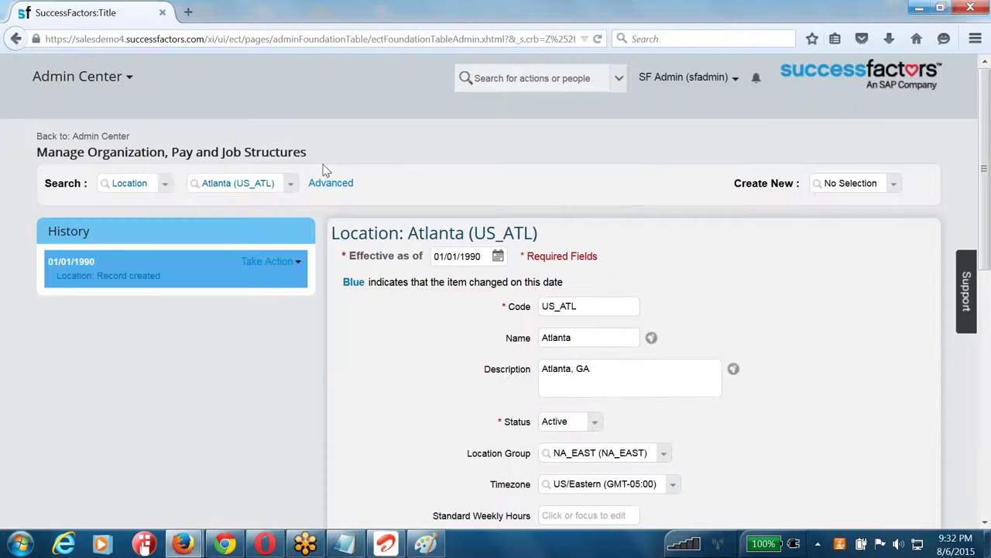
click(111, 137)
key(alt+Tab)
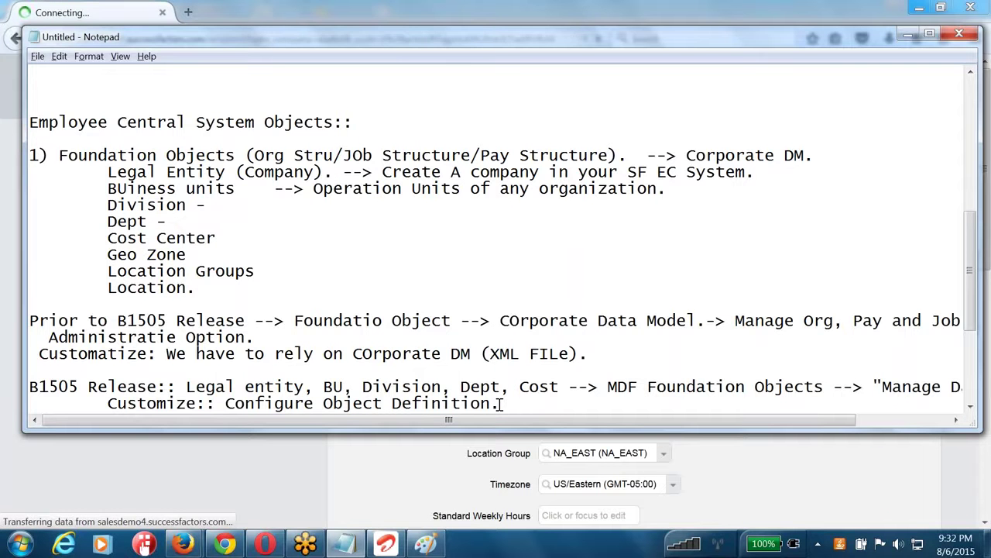
drag(500, 404, 225, 403)
key(alt+Tab)
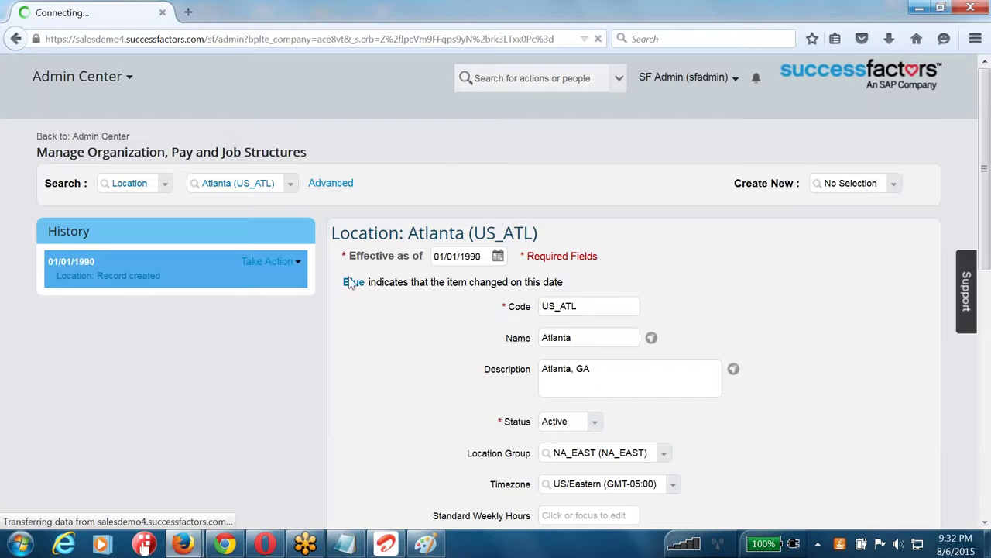
- Switch to Notepad, append "(No XML Files)" to the Configure Object Definition line and highlight the added text
key(alt+Tab)
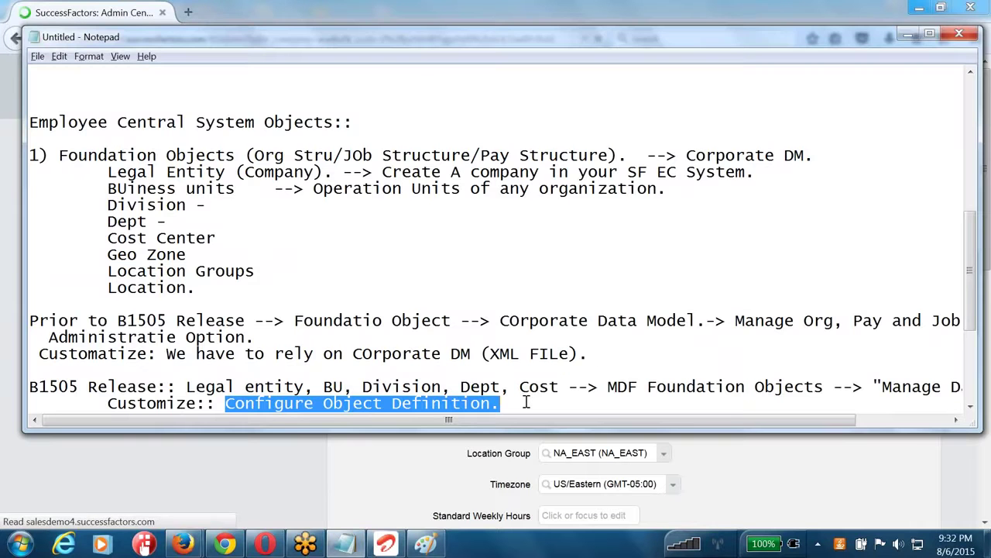
click(525, 402)
text((N)
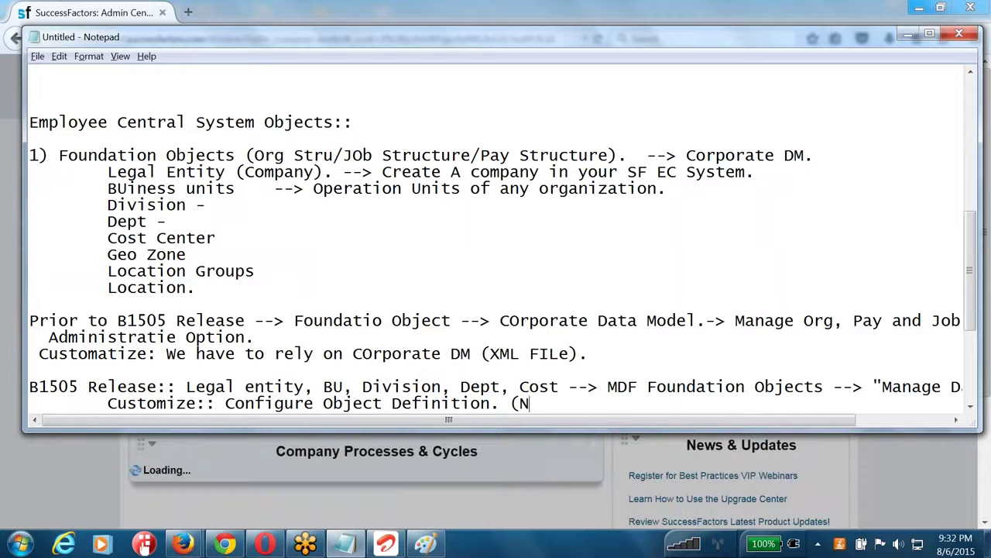
text(o XML F)
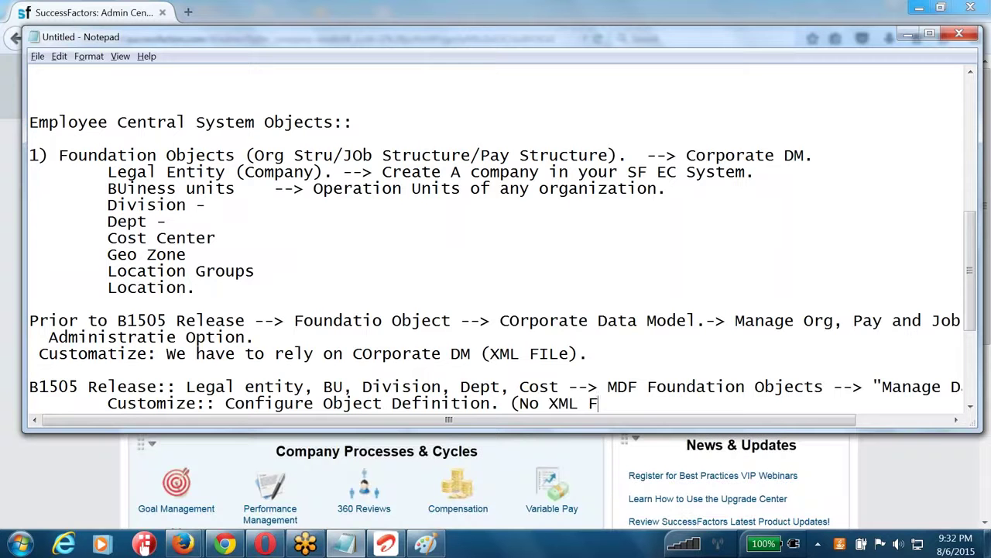
text(iles))
drag(508, 401, 651, 399)
- Switch to SuccessFactors, search the admin tools for "configure object" and open Configure Object Definitions
key(alt+Tab)
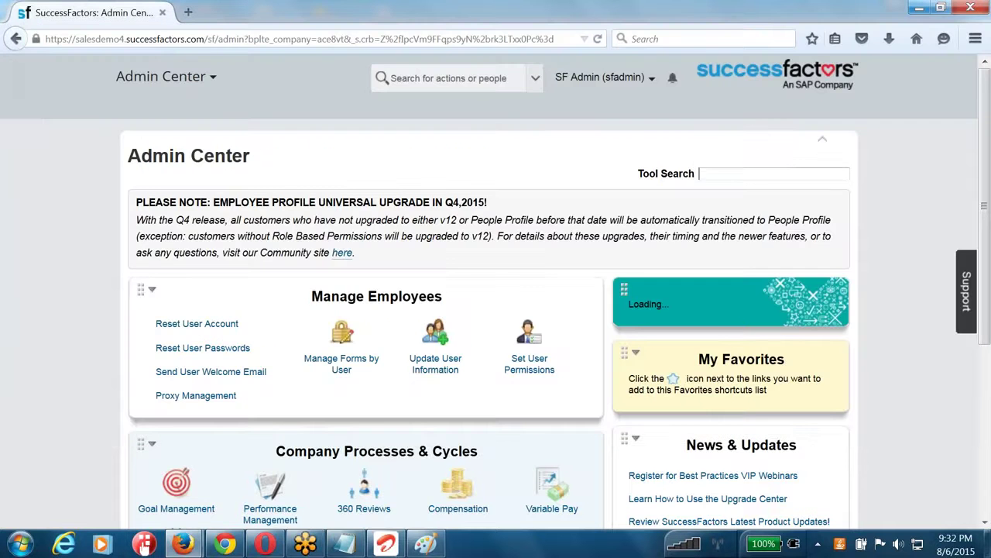
click(738, 175)
text(configure obj)
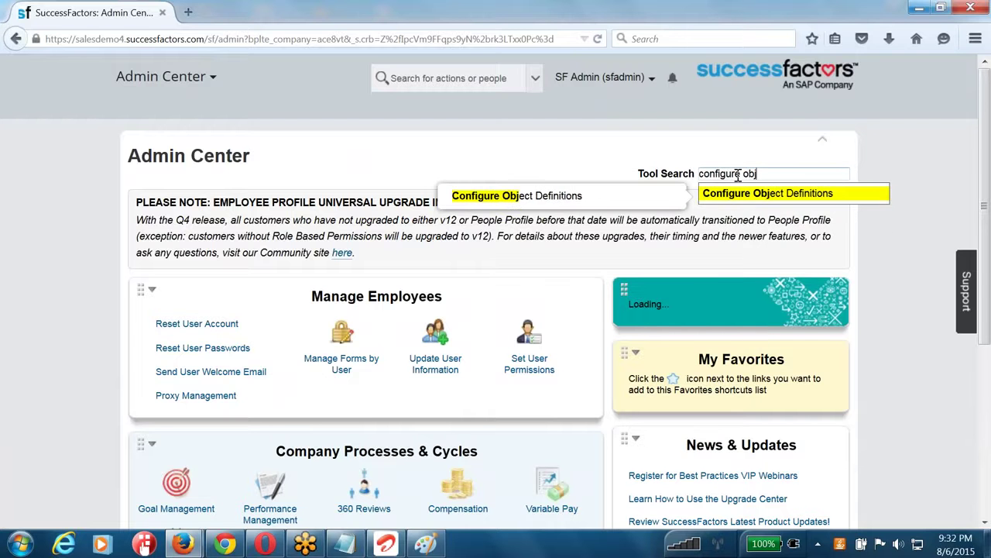
text(ect)
- Switch to Notepad, correct the tool name to "Configure Object Definitions." and highlight it before returning to SuccessFactors
key(alt+Tab)
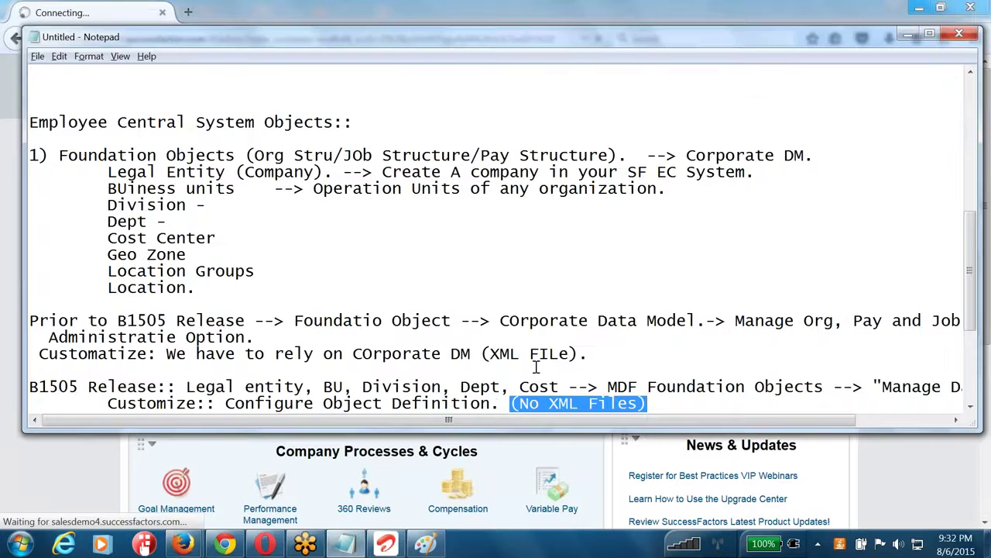
click(496, 404)
text(s)
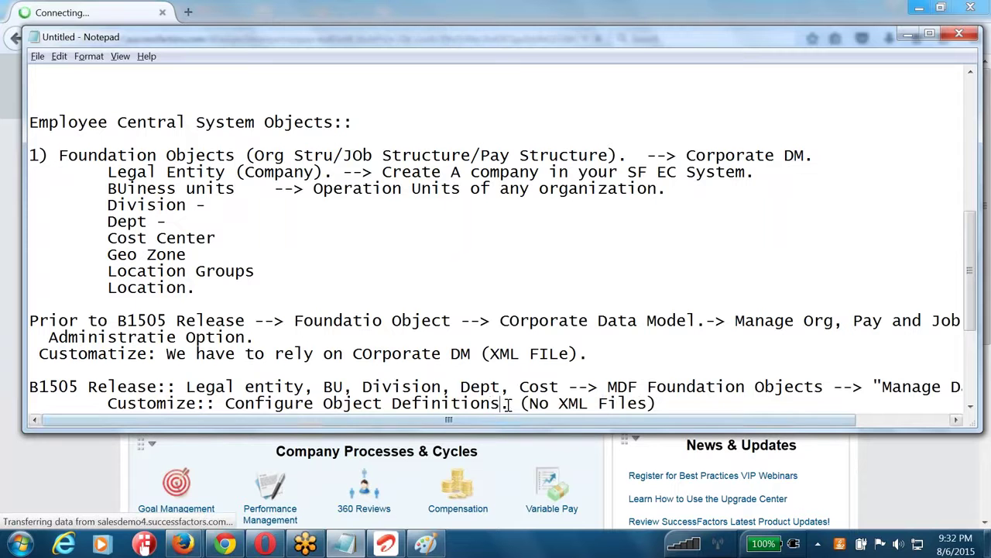
drag(509, 403, 225, 403)
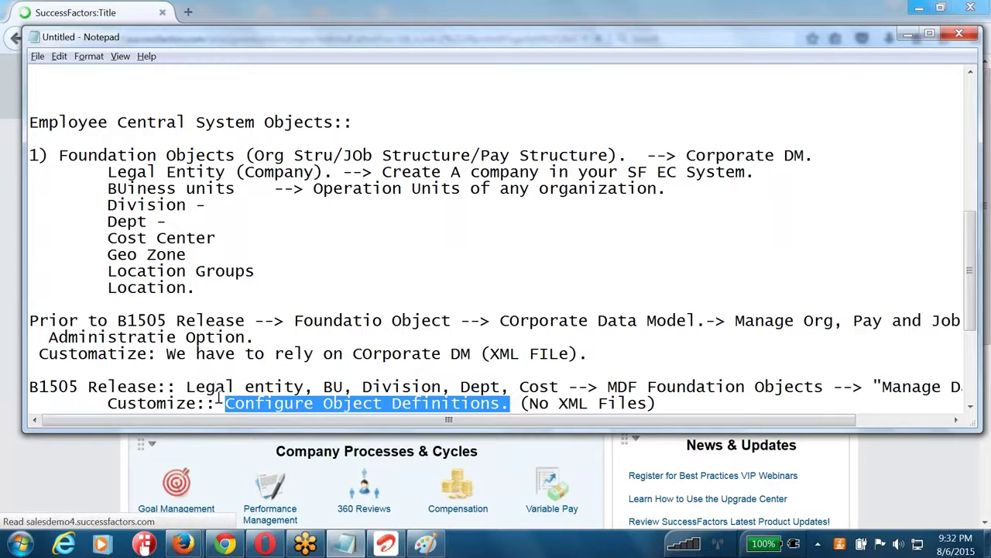
key(alt+Tab)
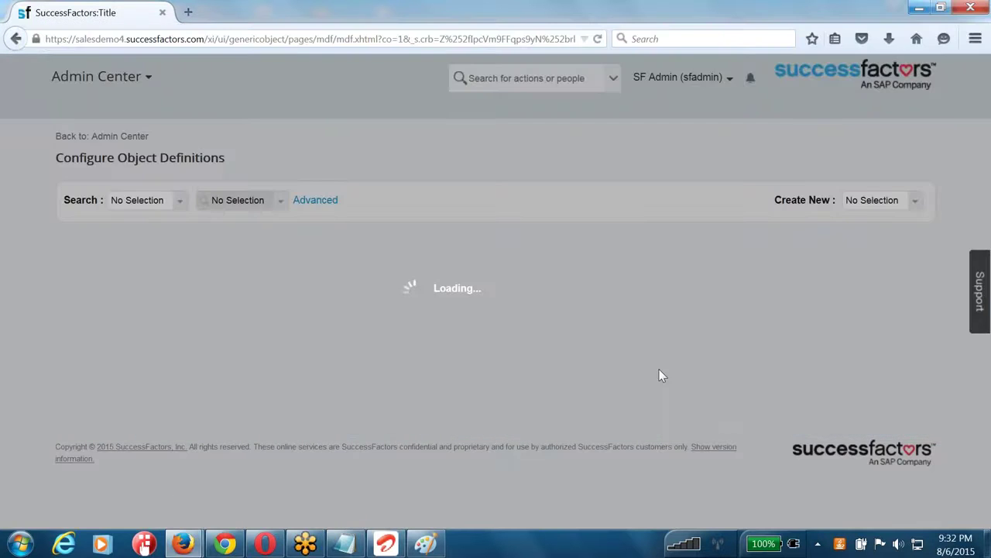
- Switch to Notepad and add the indented line "Generic Objects CUstomize: Configure Object Definitions." below the Customize line
key(alt+Tab)
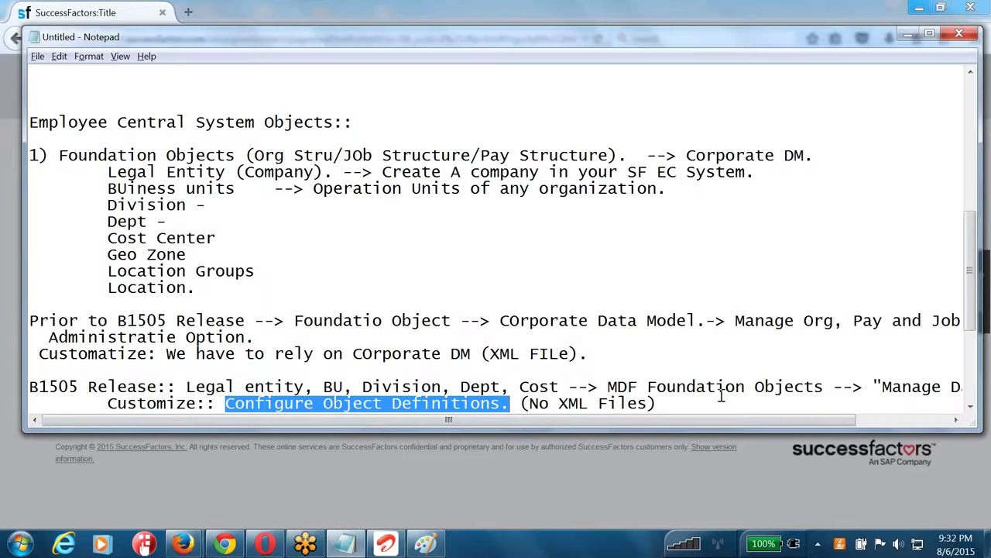
click(683, 403)
key(Return)
key(Tab)
text(G)
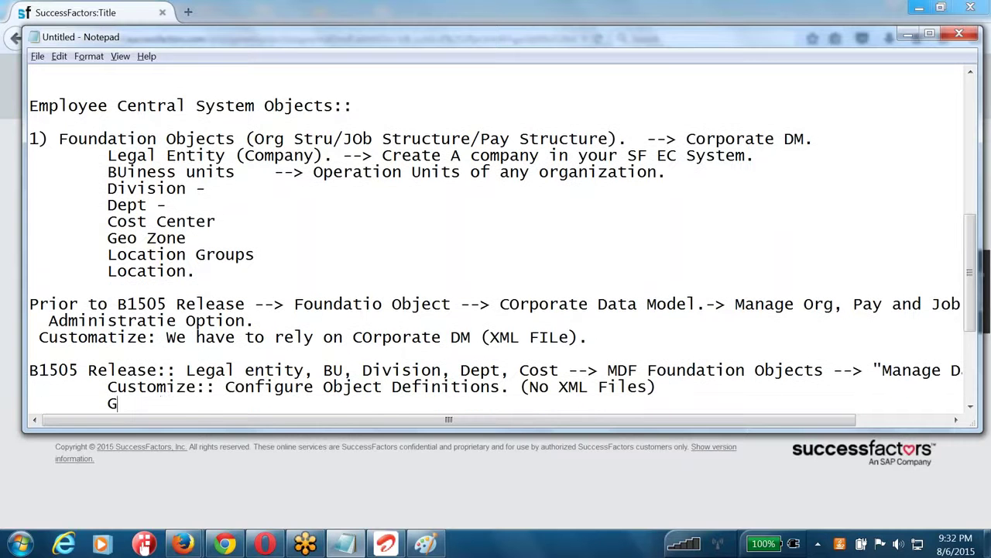
text(eneric Objects )
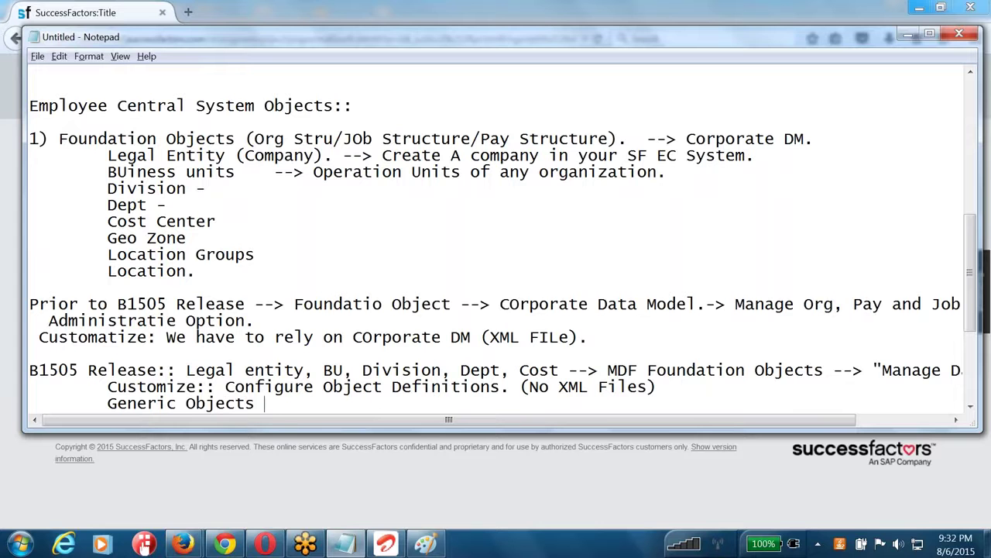
text(CUstomize: Confi)
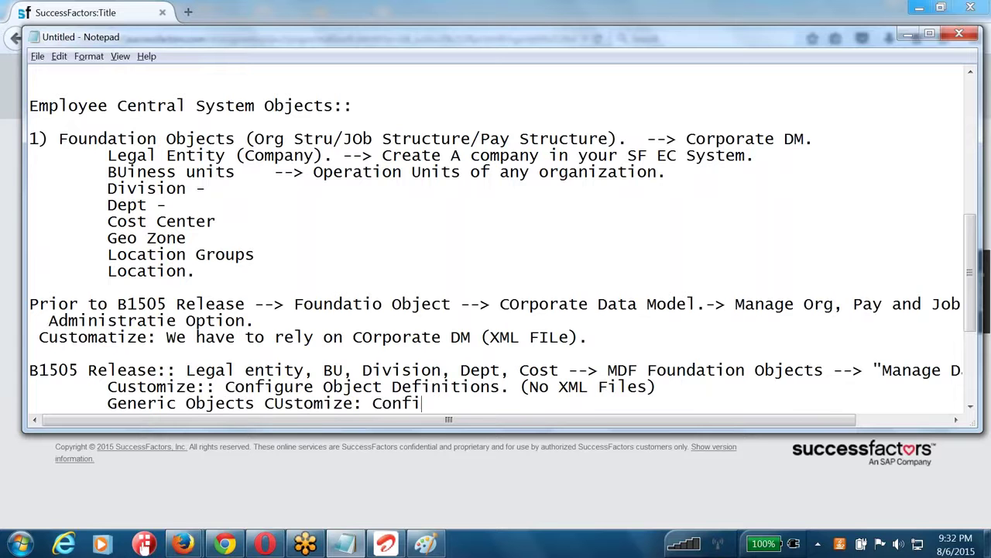
text(gure Object Defi)
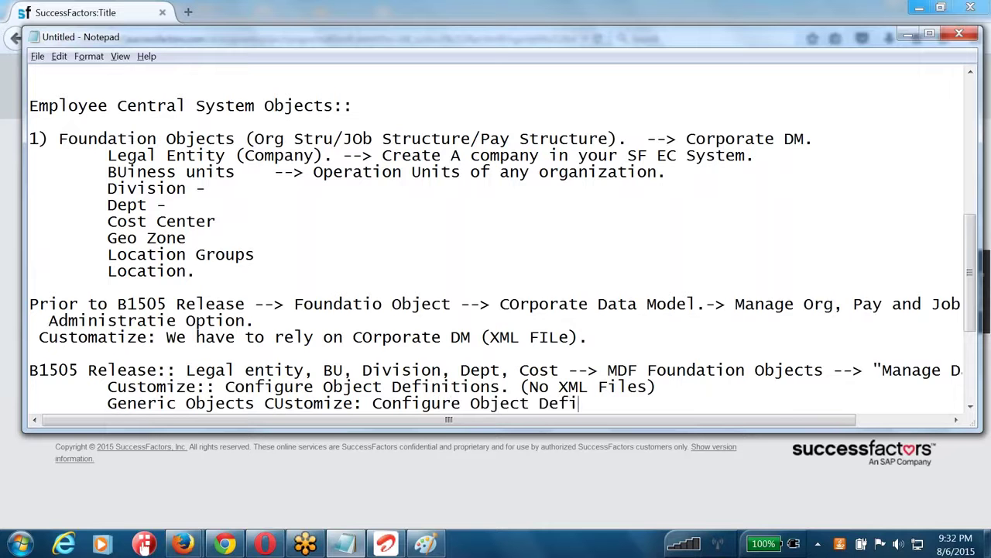
text(nitions.)
key(Return)
- Switch to SuccessFactors and set the Configure Object Definitions search type to Object Definition
key(alt+Tab)
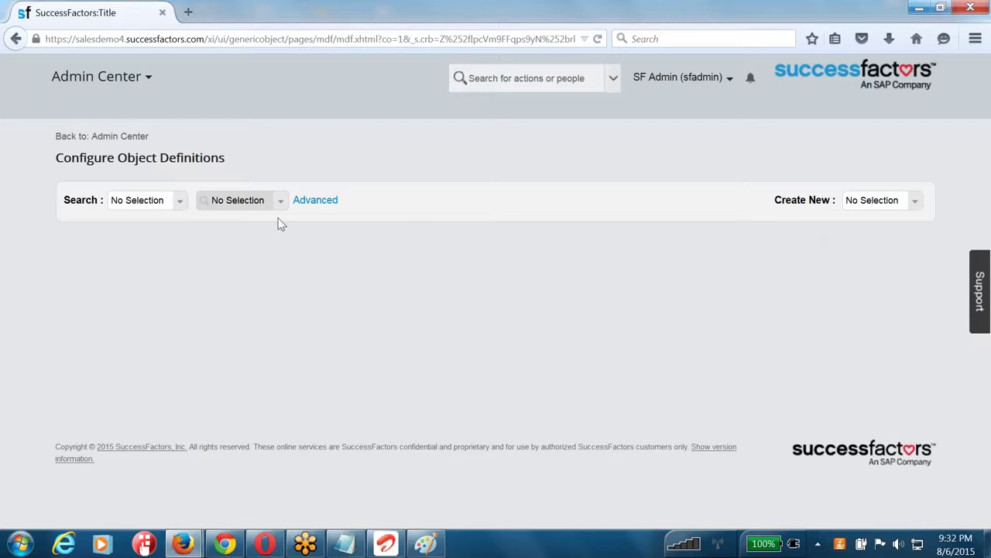
click(180, 202)
click(147, 232)
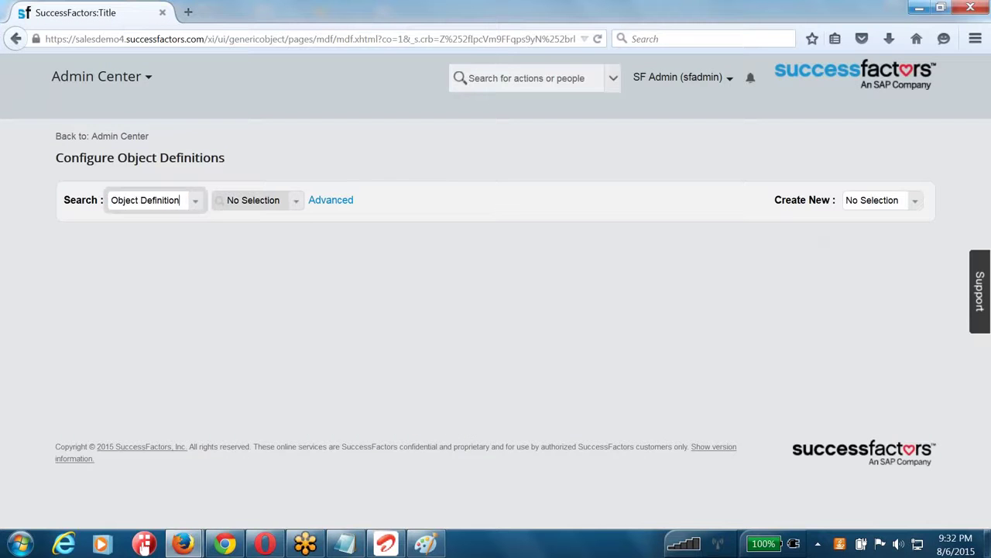
- Search the object definitions for "Legal" and open the Legal Entity USA definition
click(241, 201)
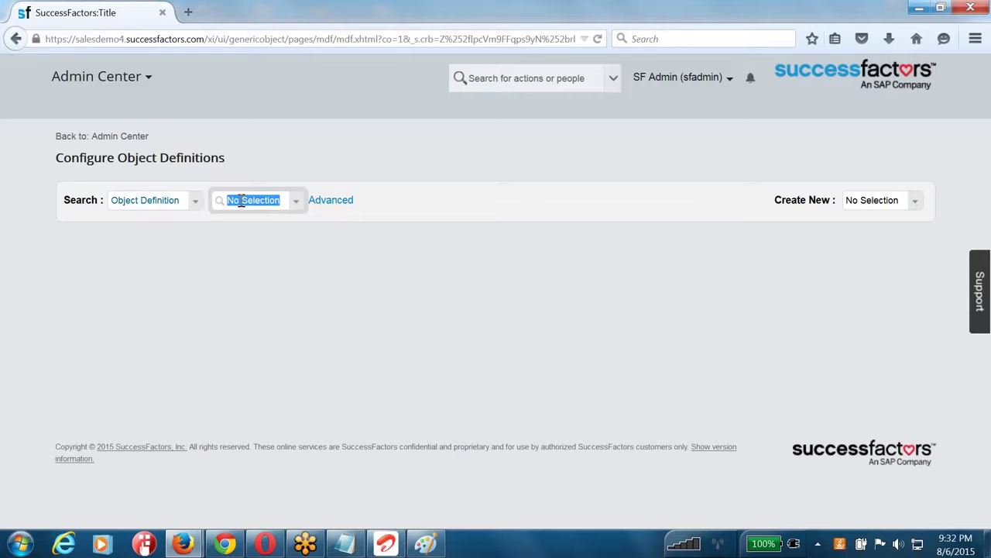
text(Legal)
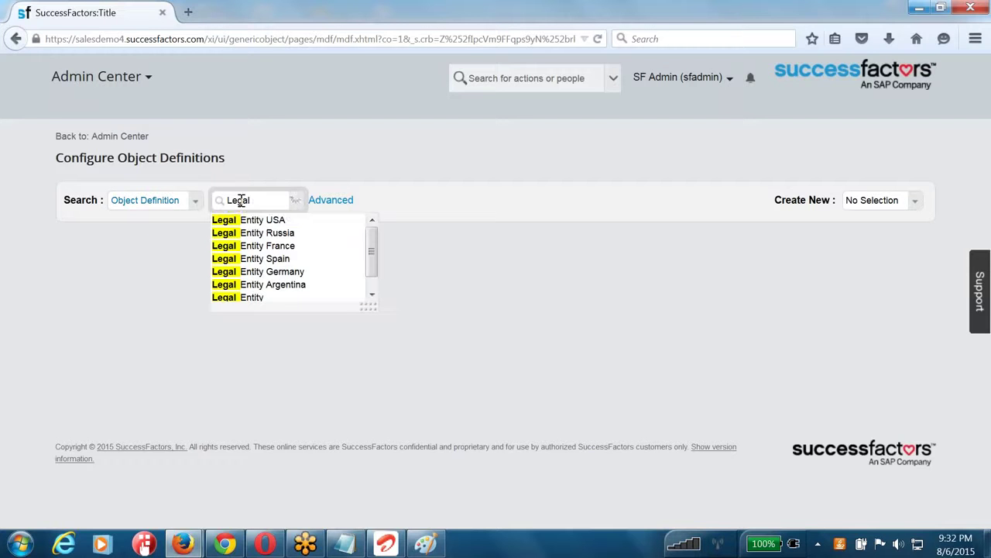
click(257, 221)
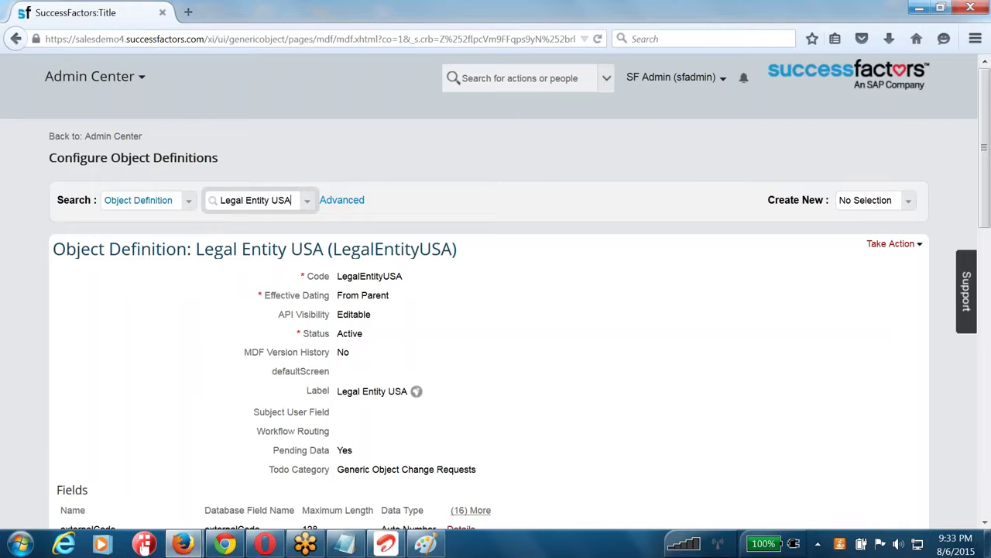
- Review the foundation object notes in Notepad, return to SuccessFactors and highlight the Configure Object Definitions page title
key(alt+Tab)
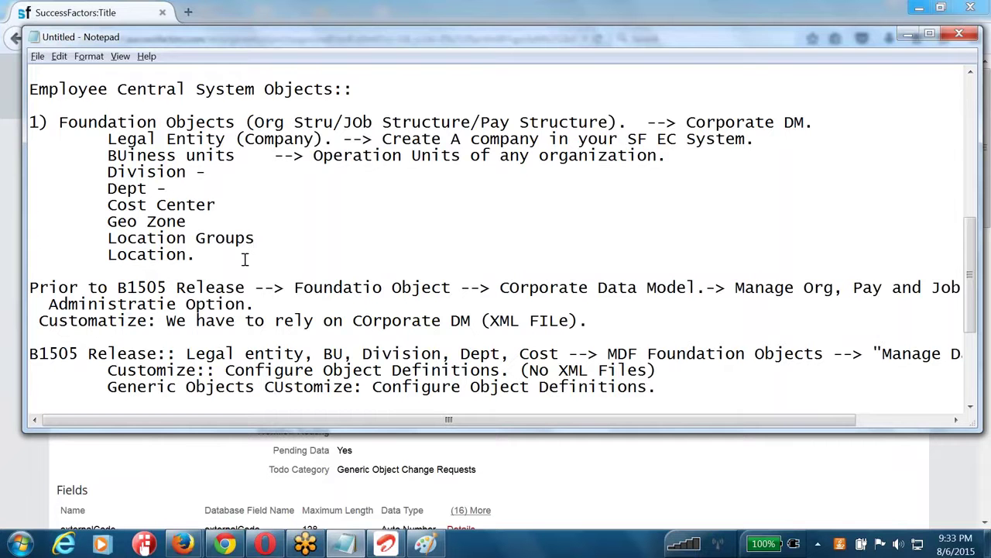
click(583, 486)
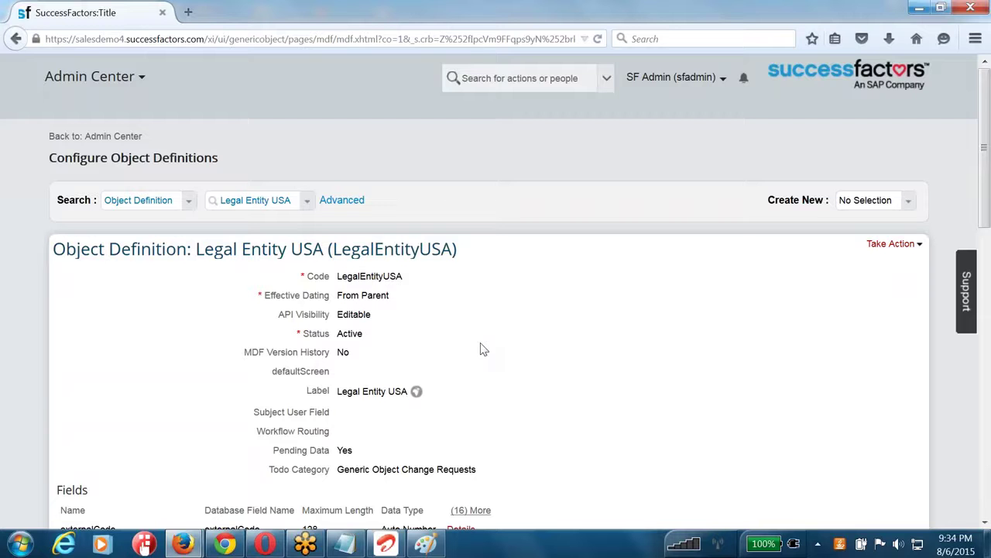
mouse_move(367, 544)
drag(49, 157, 218, 158)
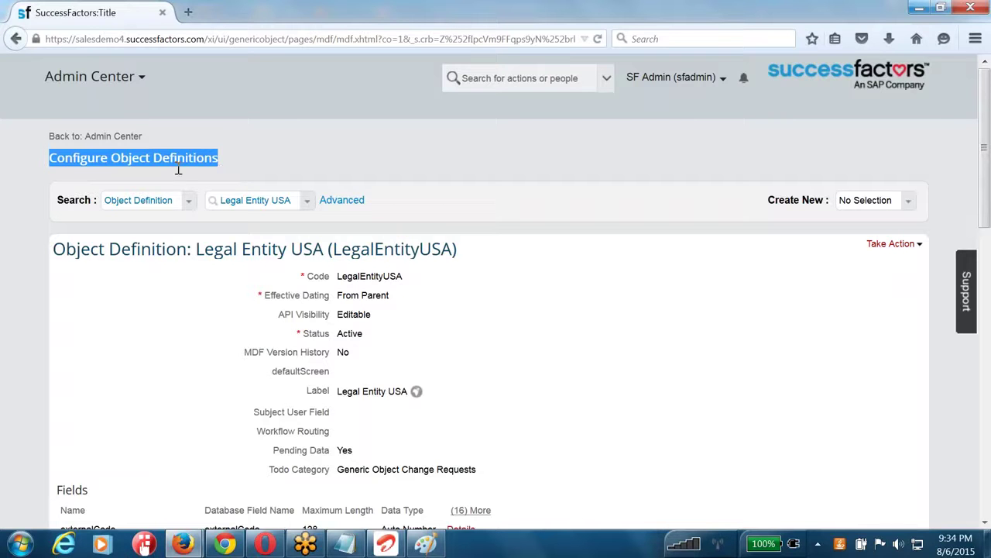
- Reselect Object Definition as the search type, search for "legal entity" and open the general Legal Entity definition
click(107, 200)
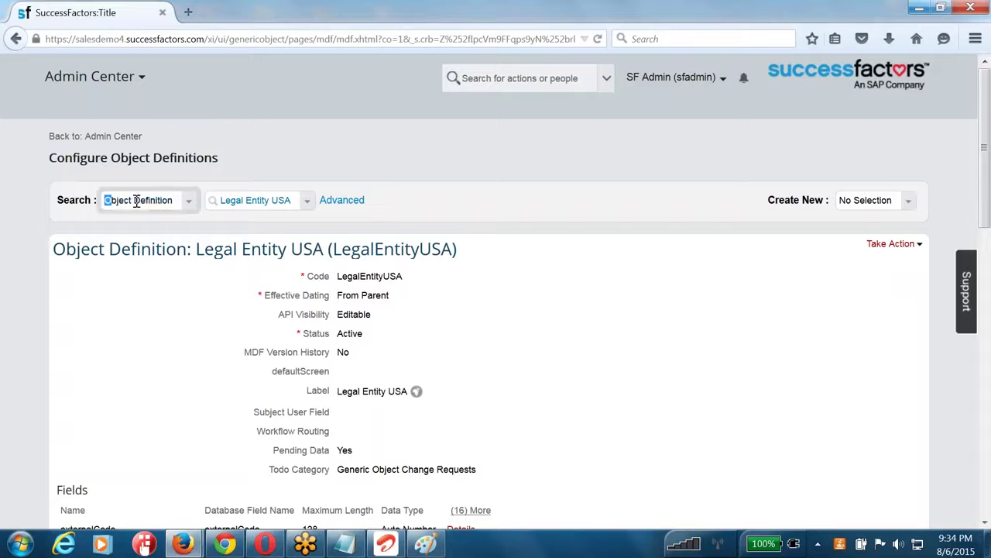
click(189, 202)
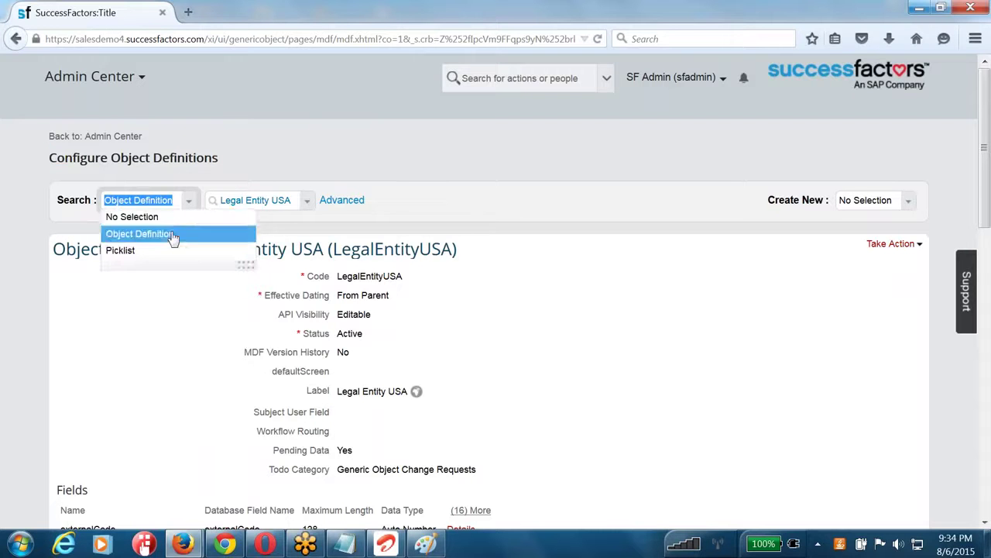
click(173, 233)
click(266, 199)
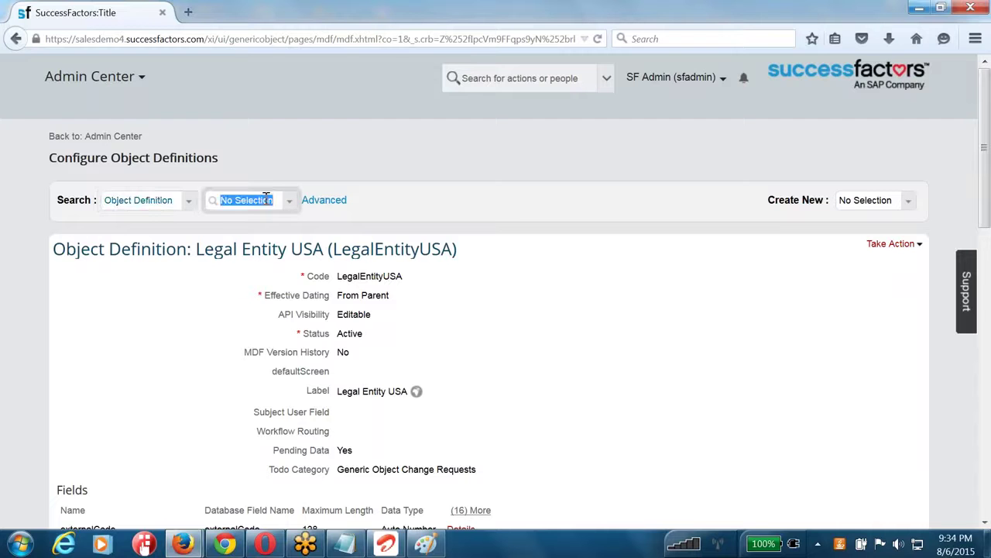
text(legal entity)
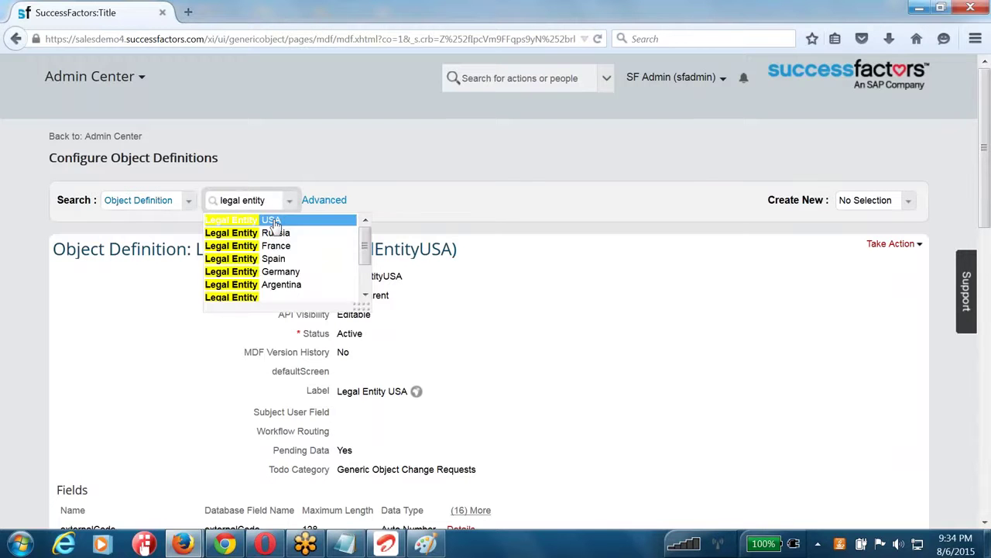
click(256, 298)
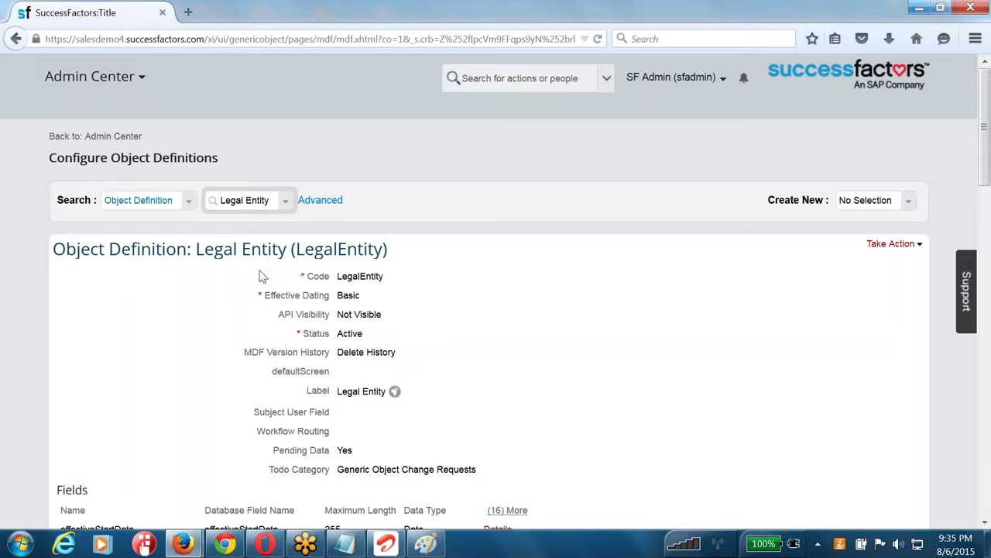
- Examine the Legal Entity field list, highlighting the system fields and the standard fields from name to standardWeeklyHours
scroll(246, 358, down, 4)
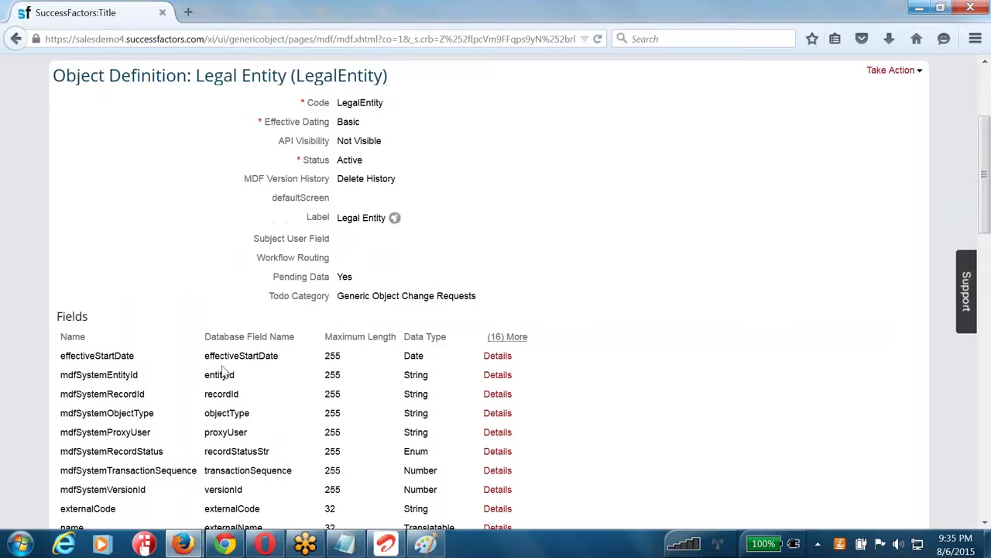
scroll(221, 370, down, 2)
drag(61, 269, 251, 364)
scroll(250, 364, down, 4)
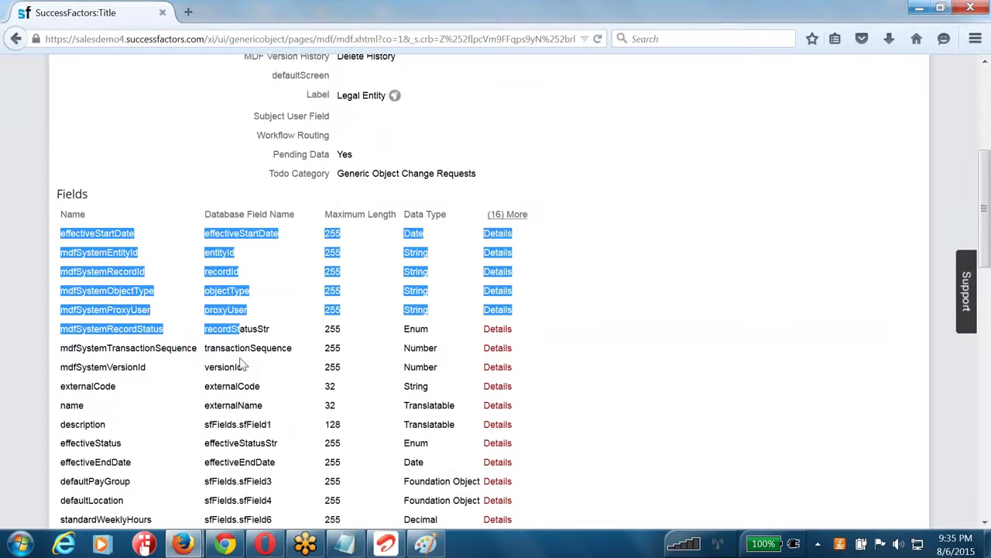
drag(73, 267, 333, 391)
scroll(350, 425, up, 6)
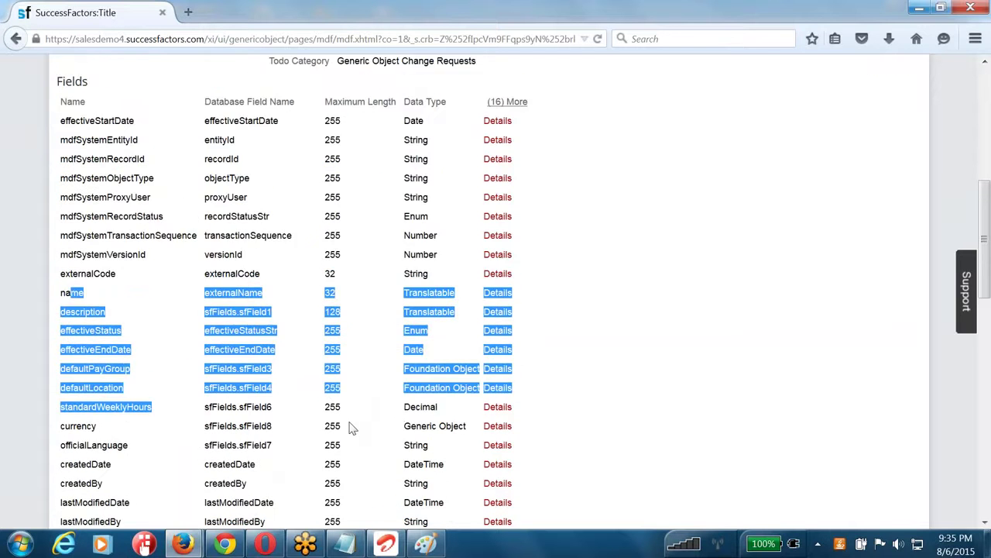
scroll(500, 411, down, 6)
click(147, 416)
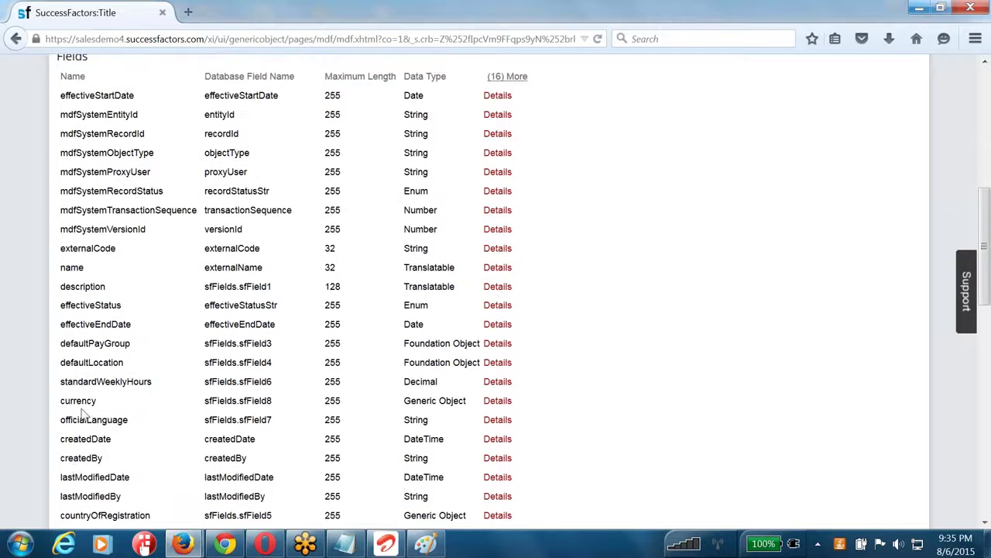
- View the details of the Legal Entity name field and highlight its name, maximum length, visibility and status
drag(72, 268, 263, 271)
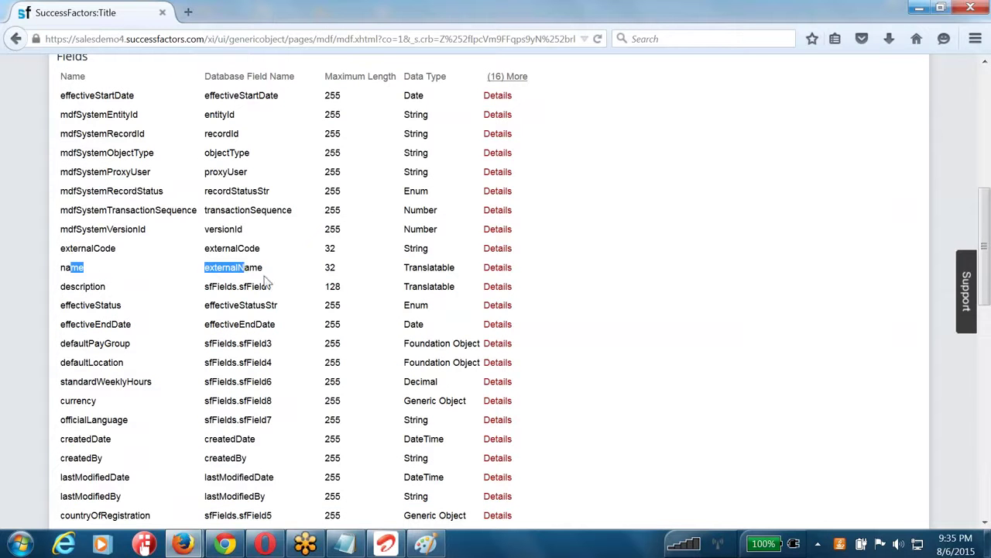
click(497, 267)
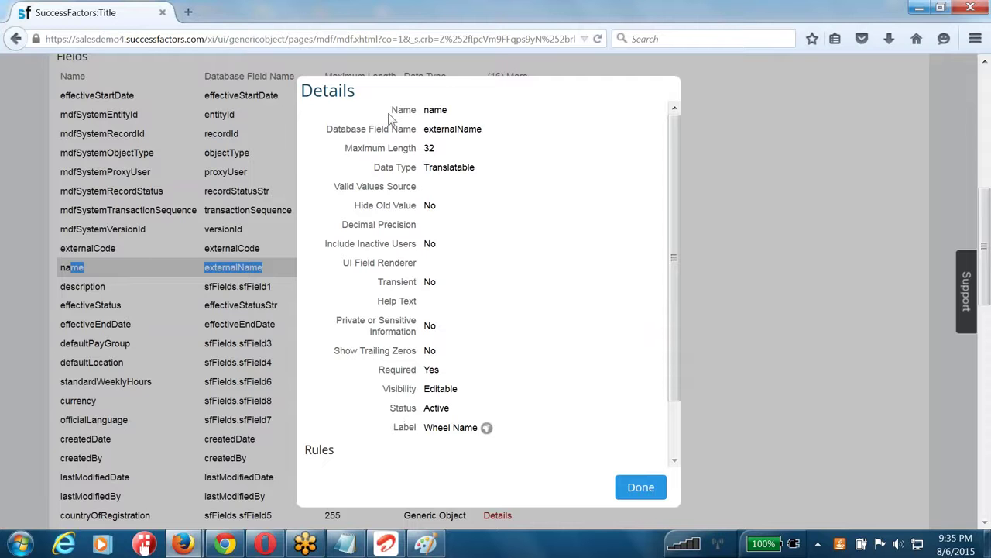
triple_click(480, 110)
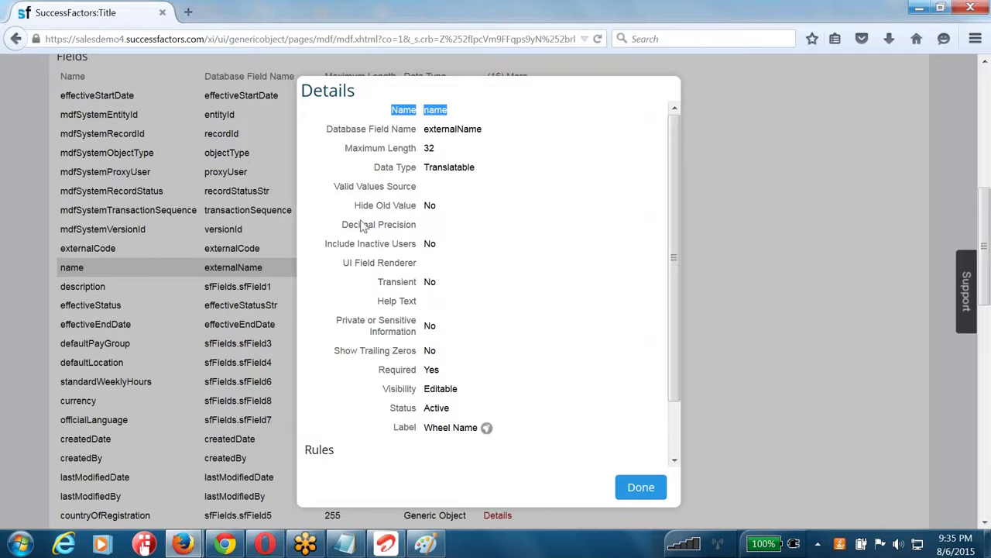
drag(341, 129, 380, 151)
click(489, 139)
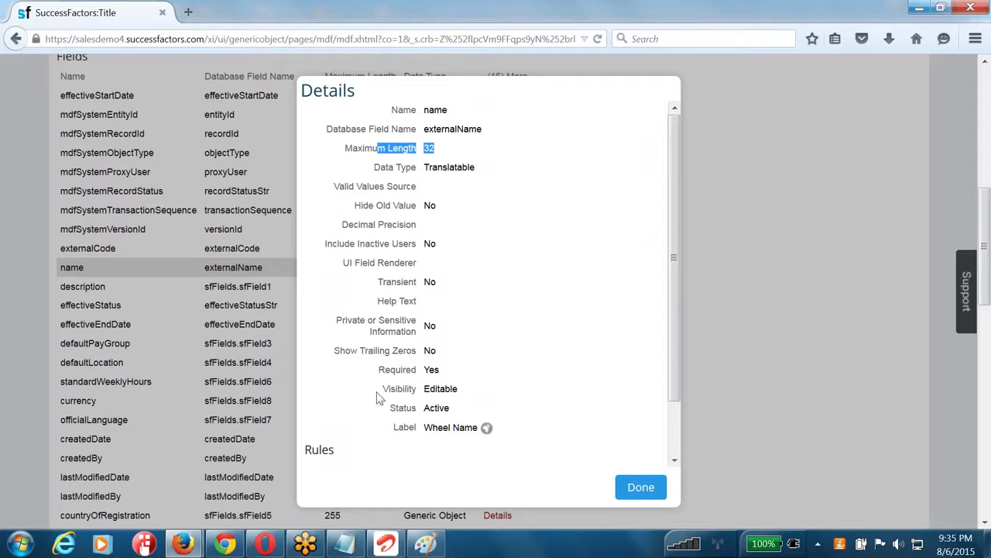
drag(378, 392, 499, 397)
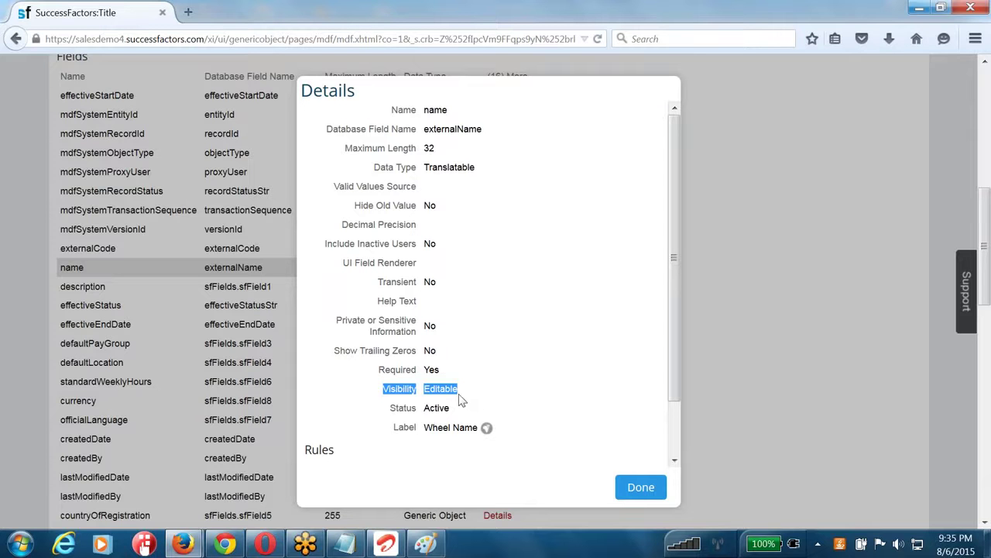
drag(383, 412, 465, 413)
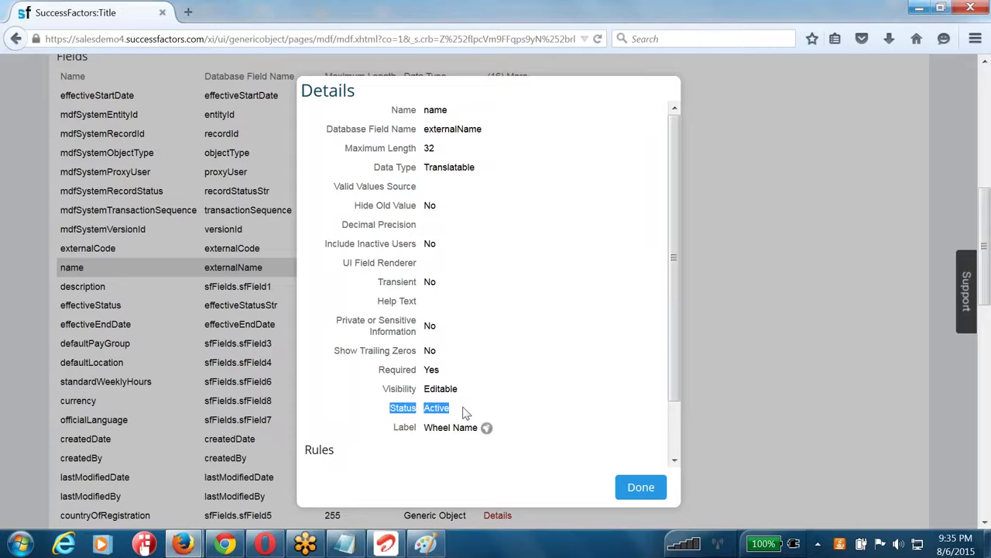
- Highlight the name field's label, view its translations and close the field details
scroll(465, 413, down, 2)
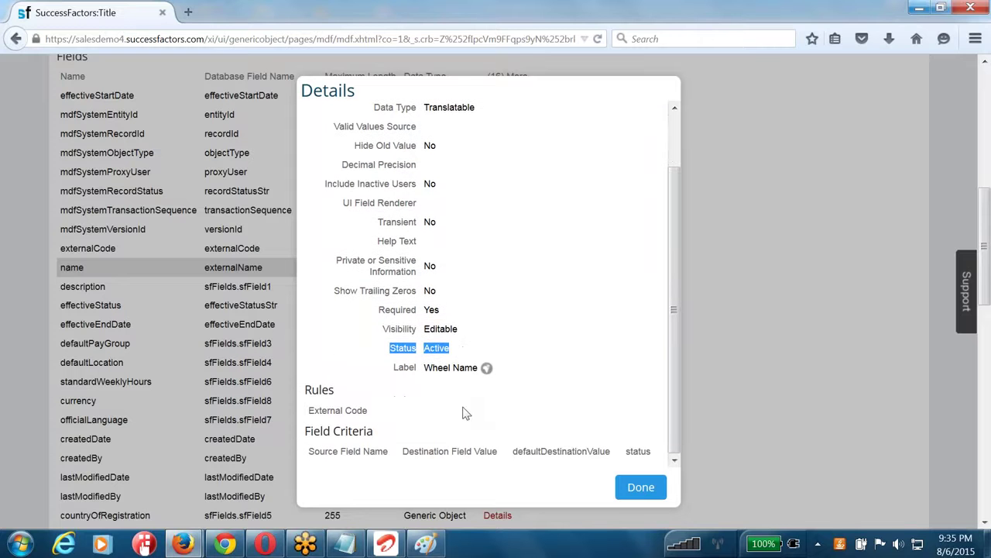
click(428, 375)
drag(428, 374, 479, 380)
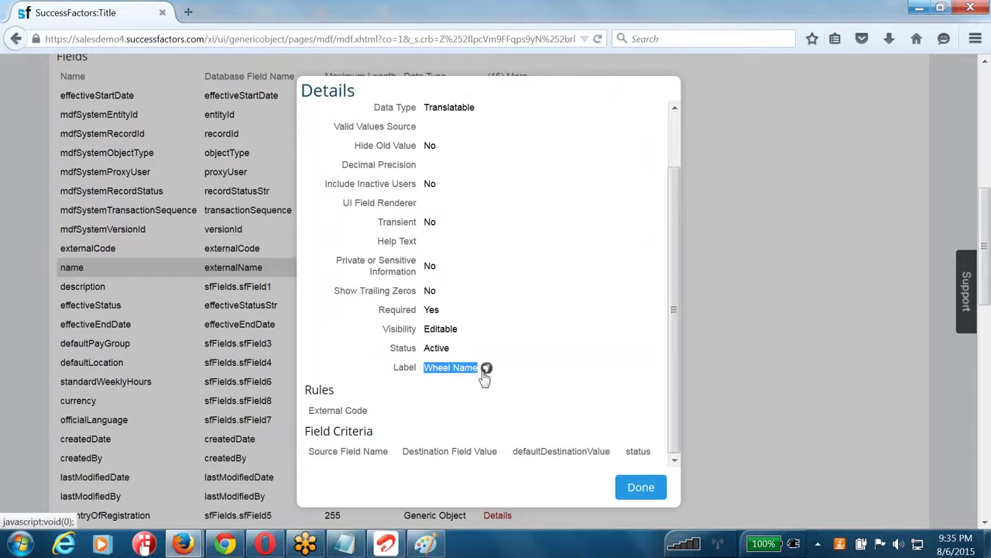
drag(433, 371, 473, 374)
click(487, 367)
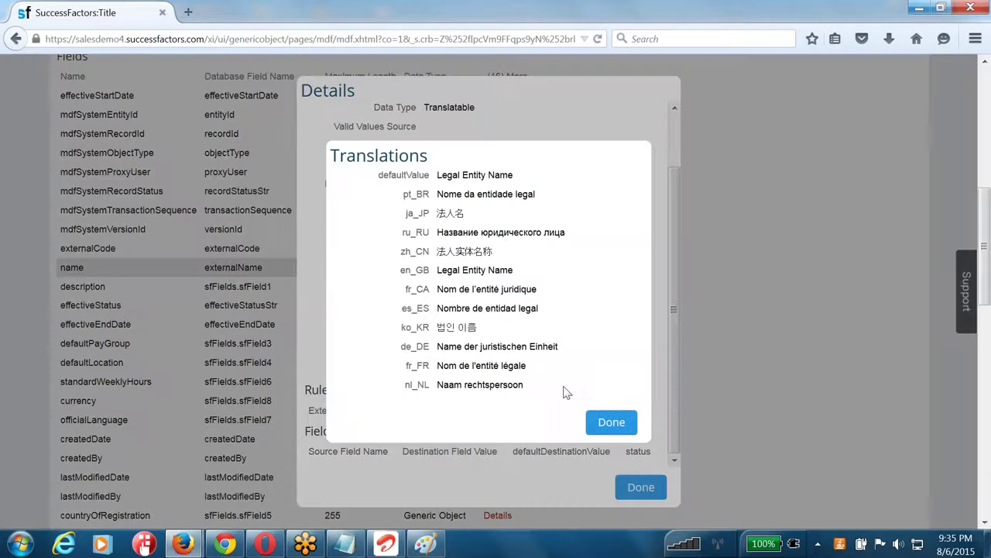
click(612, 422)
click(641, 487)
- Open the Legal Entity object definition for editing with Make Correction
scroll(720, 310, up, 10)
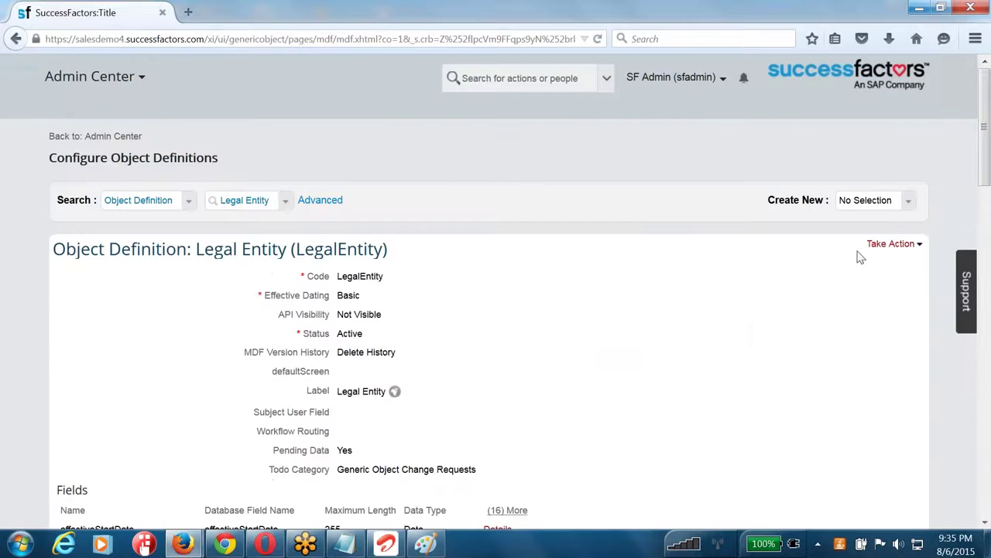
click(891, 243)
click(881, 261)
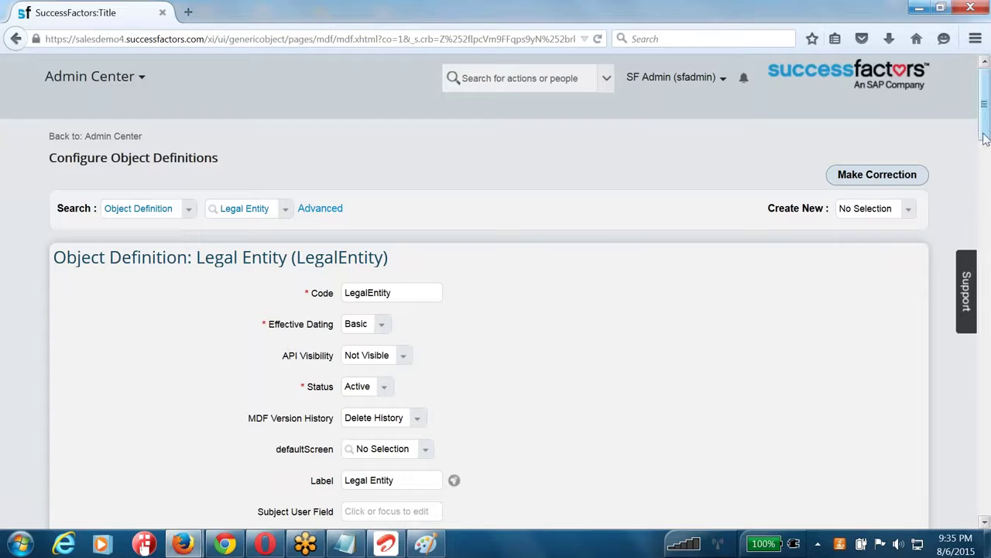
- Change the label of the Legal Entity name field to "Legal Entity Name" in its details
drag(985, 159, 966, 243)
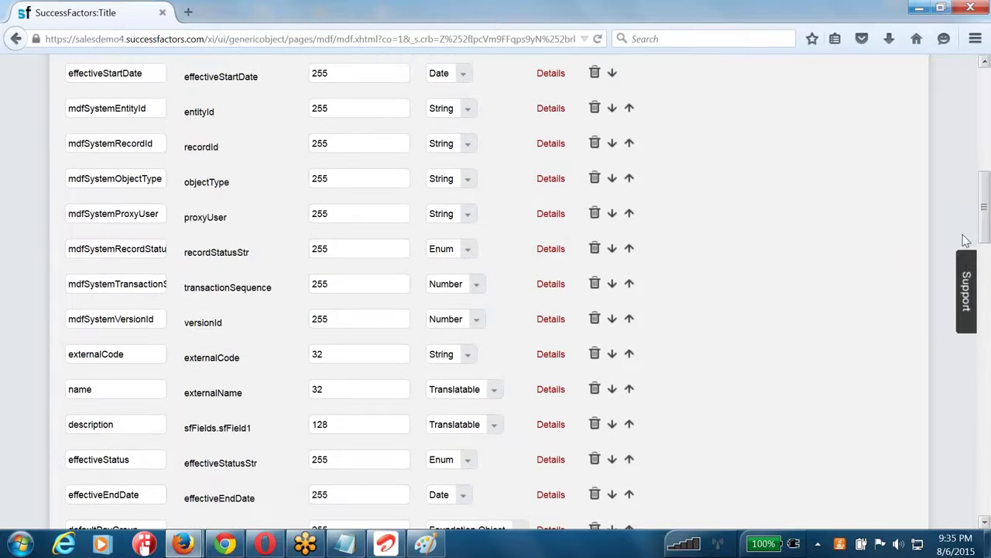
click(552, 390)
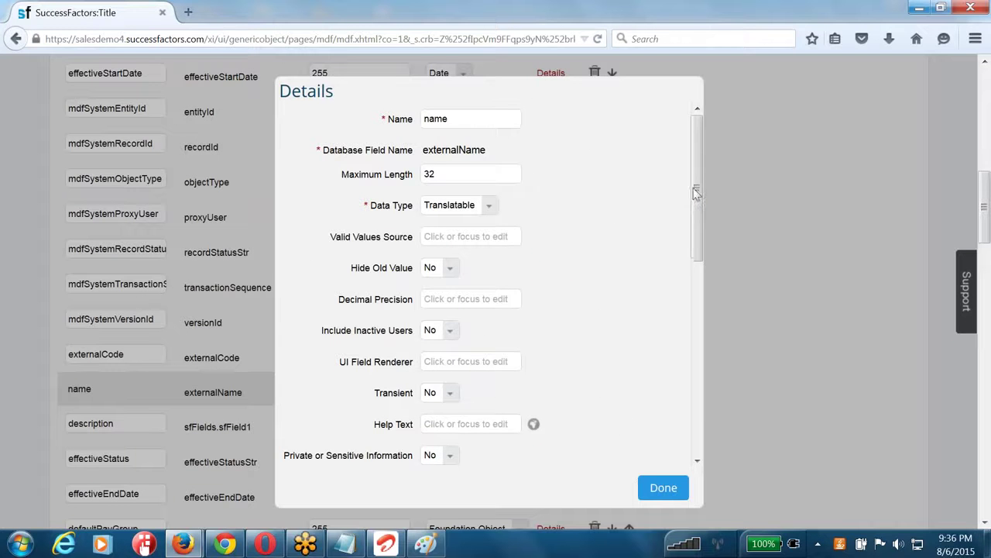
drag(696, 192, 692, 332)
scroll(692, 332, down, 3)
drag(485, 239, 13, 243)
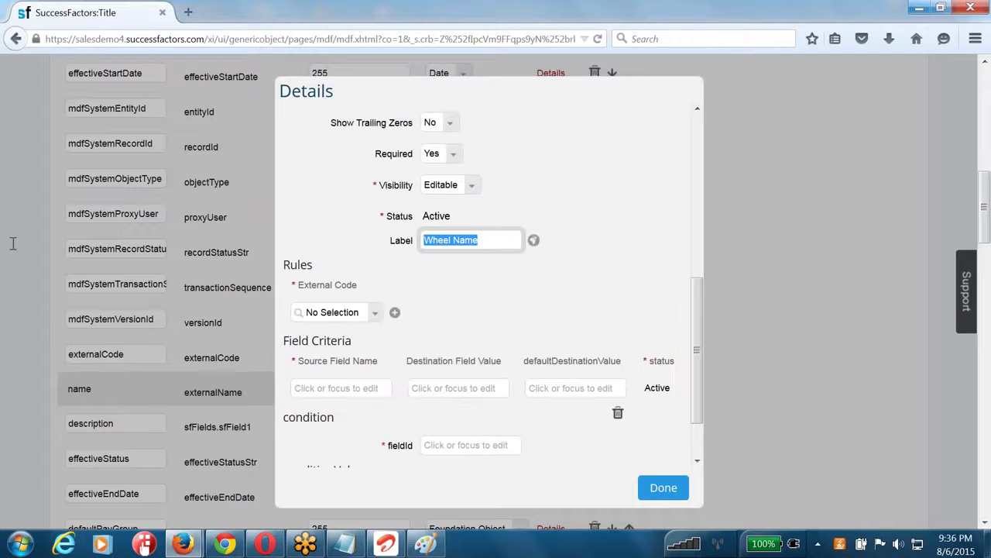
text(Legal Entity)
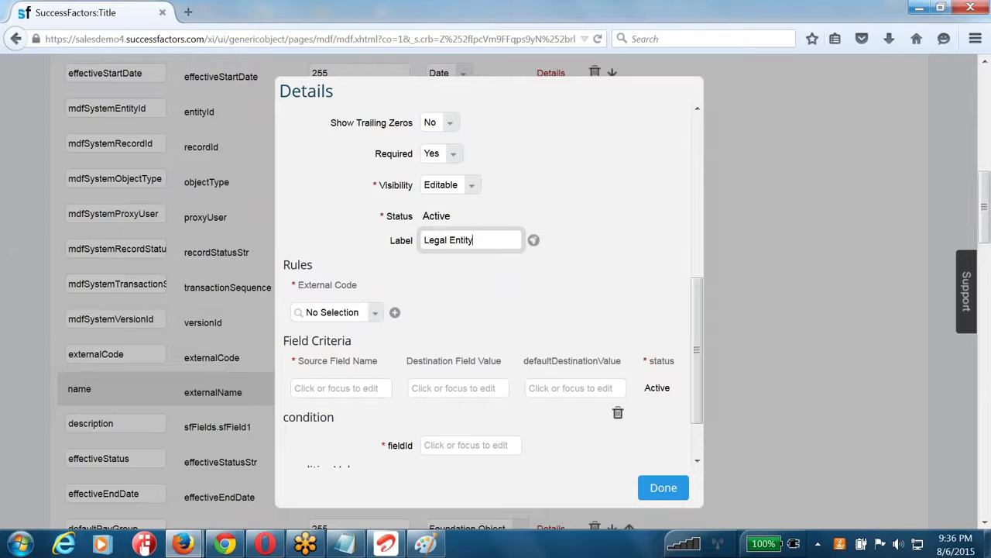
text( Name)
triple_click(505, 243)
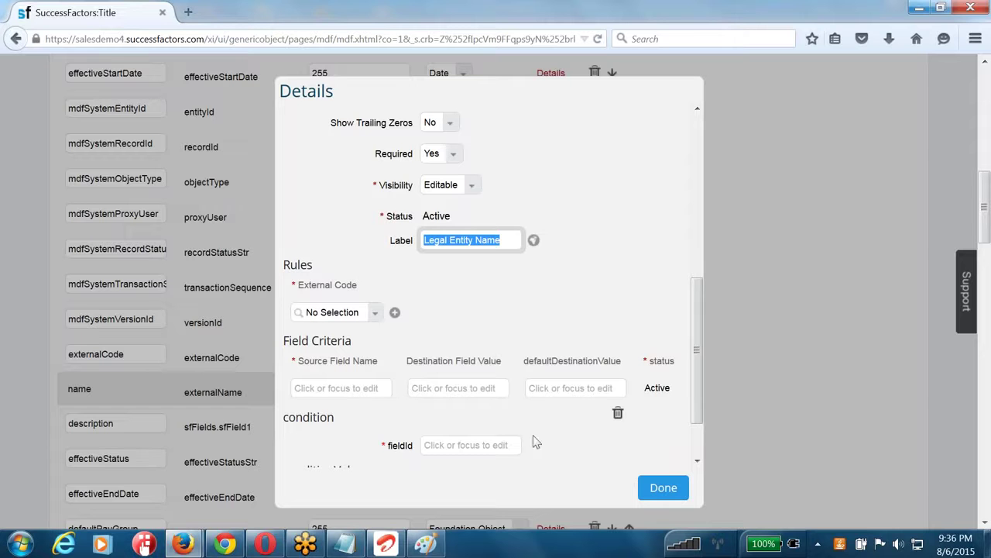
click(660, 489)
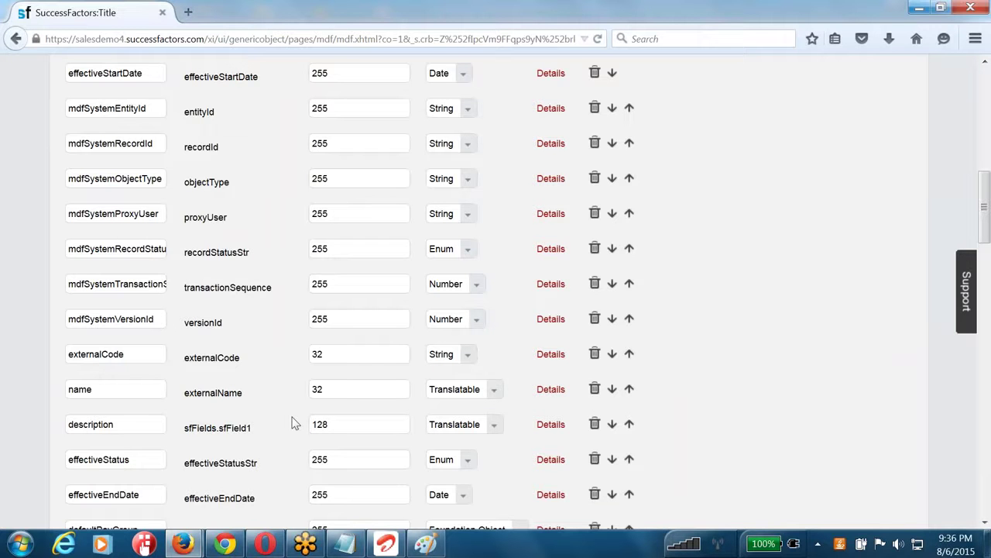
- Review the Legal Entity object definition's fields, country-specific associations, searchable fields and security sections, highlighting the Associations heading
scroll(292, 423, down, 3)
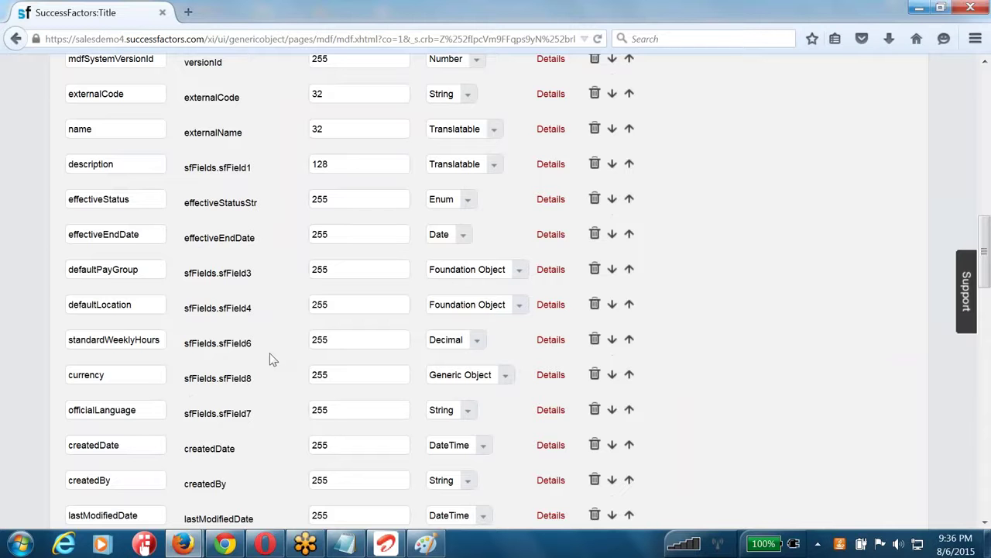
scroll(271, 359, down, 4)
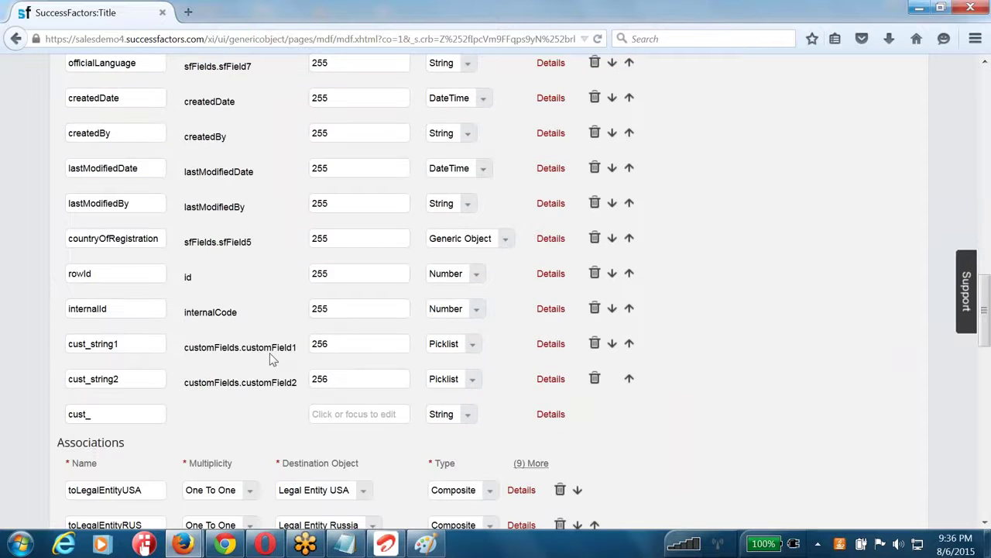
scroll(271, 358, down, 2)
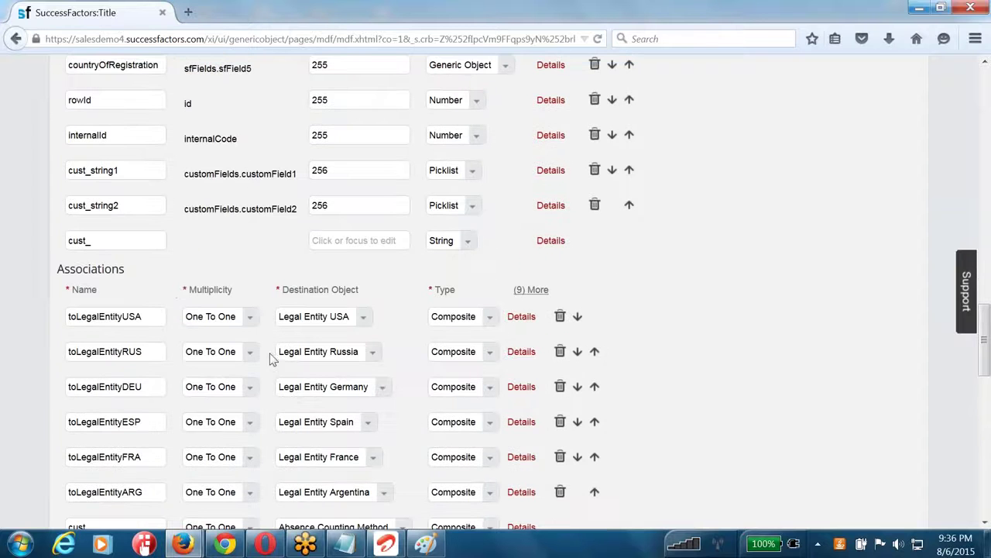
drag(92, 271, 174, 290)
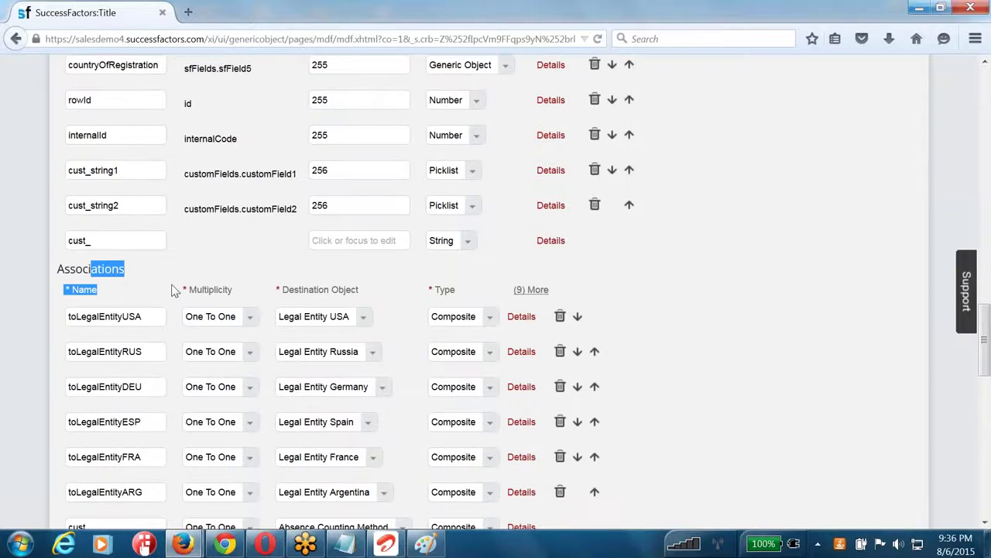
scroll(175, 289, down, 3)
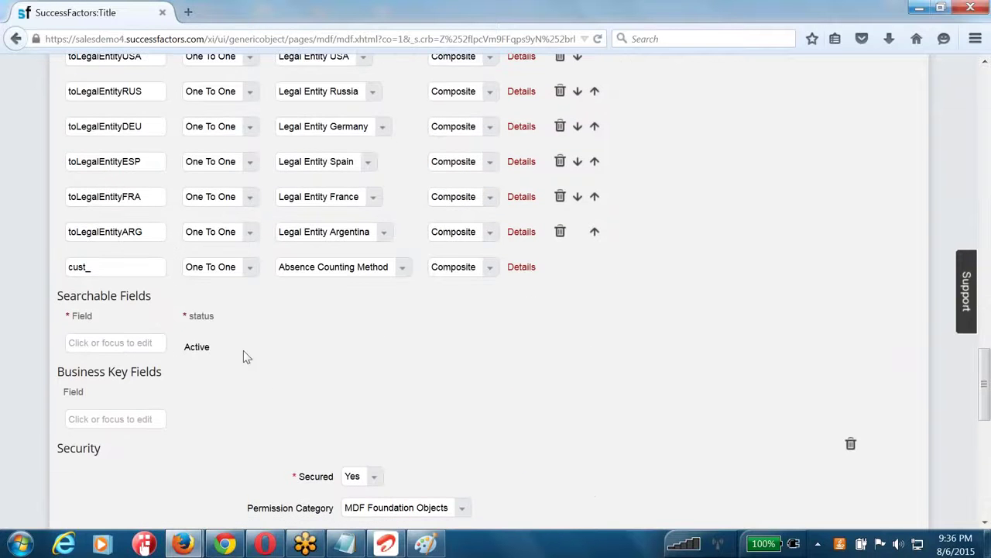
scroll(243, 351, up, 18)
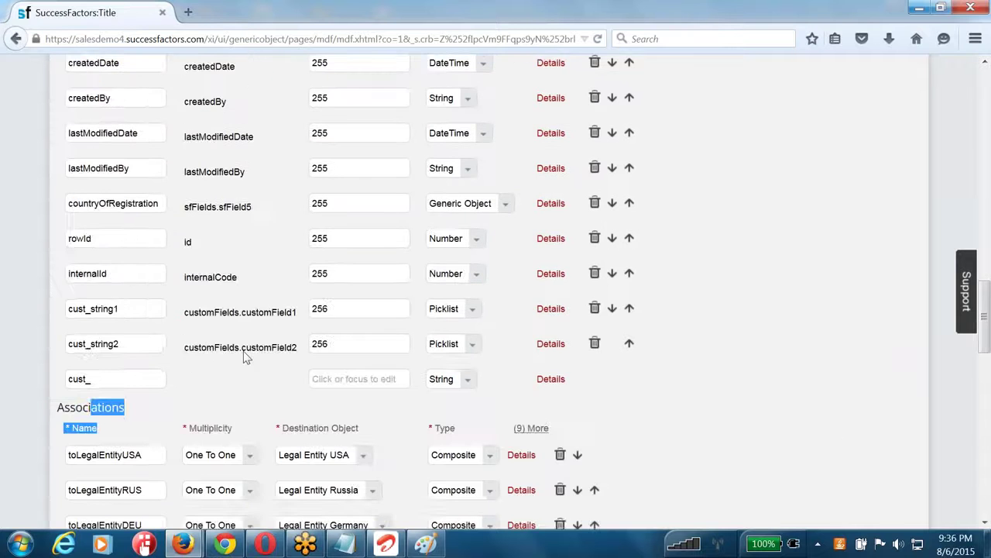
scroll(243, 357, up, 2)
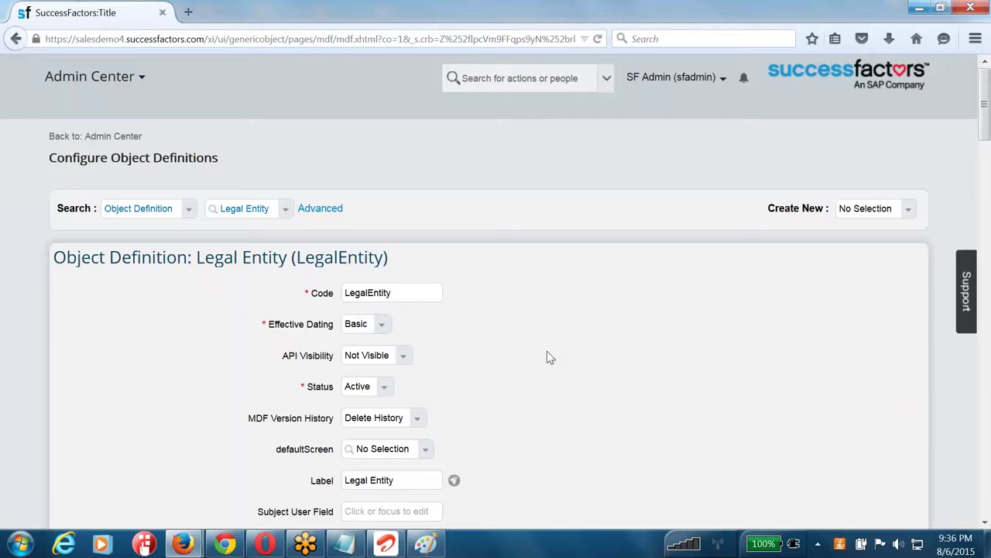
- Look through the Legal Entity definition again, from its general settings through its field list to its associations
scroll(547, 352, down, 4)
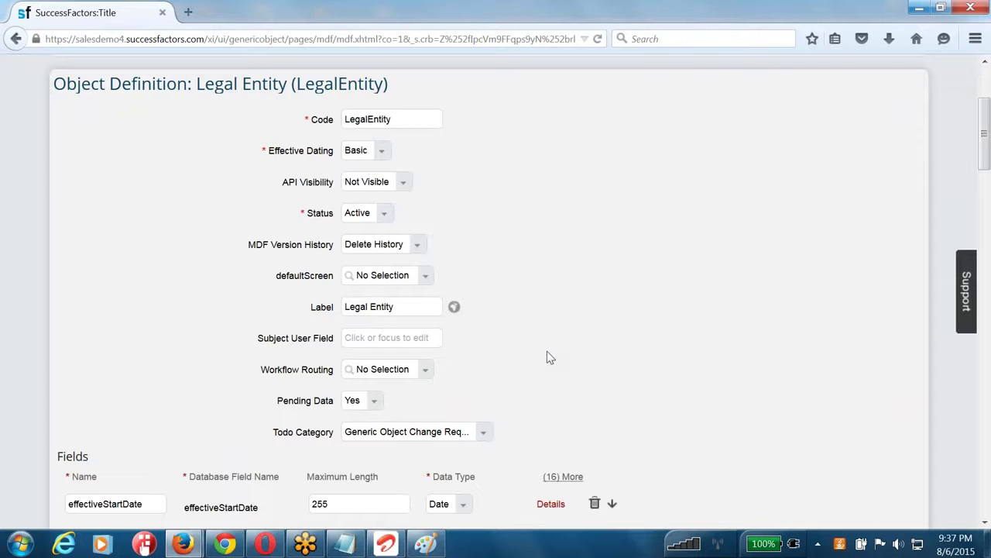
scroll(547, 351, down, 3)
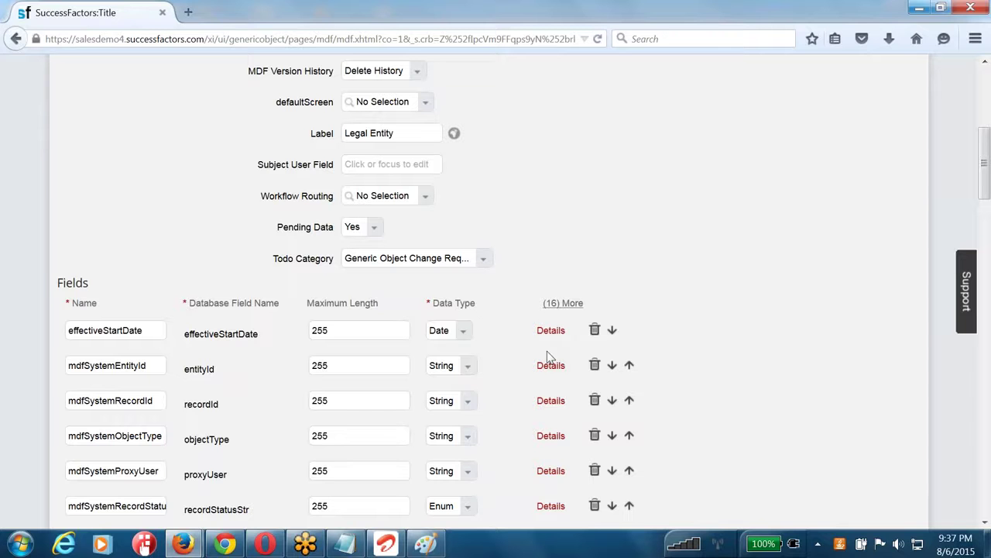
scroll(547, 352, down, 5)
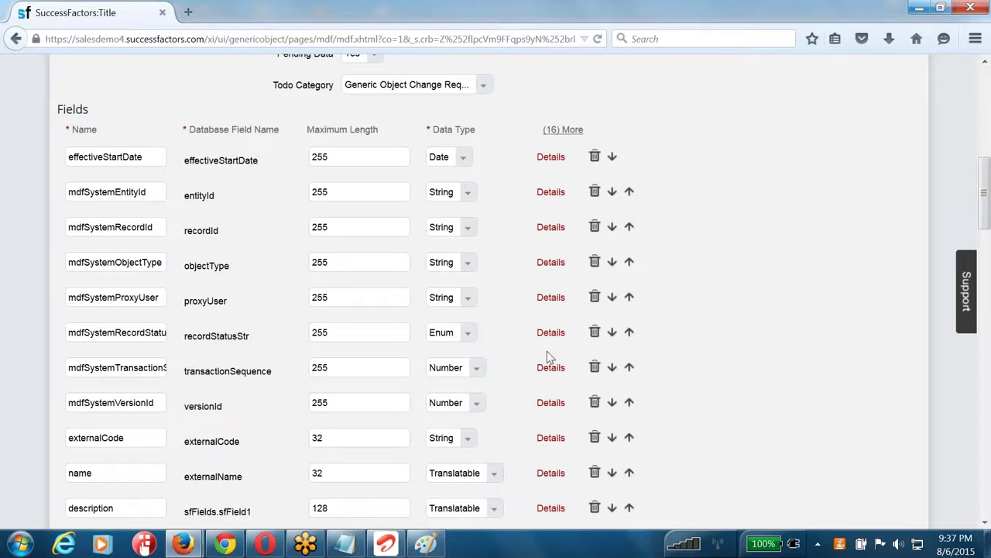
scroll(547, 356, down, 5)
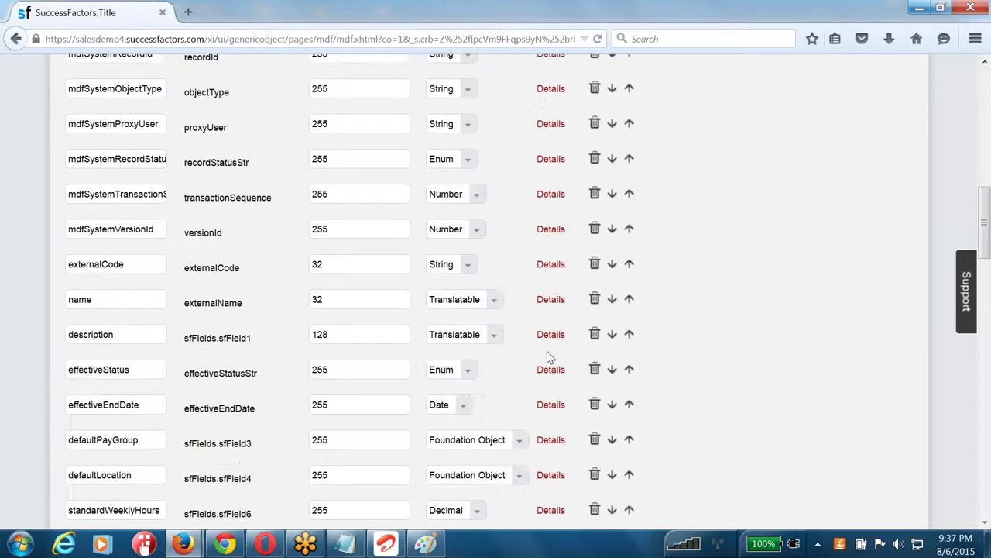
scroll(542, 357, down, 7)
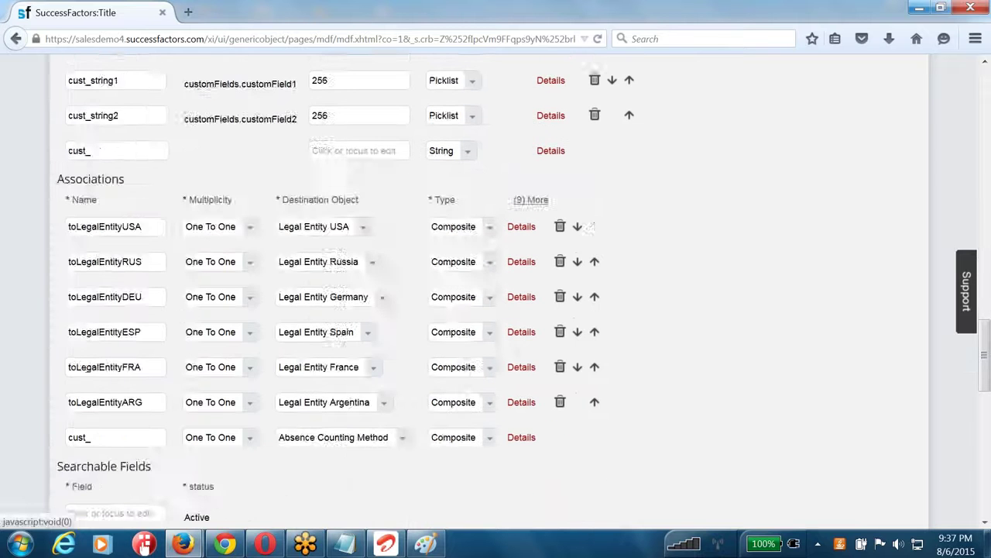
scroll(551, 357, up, 12)
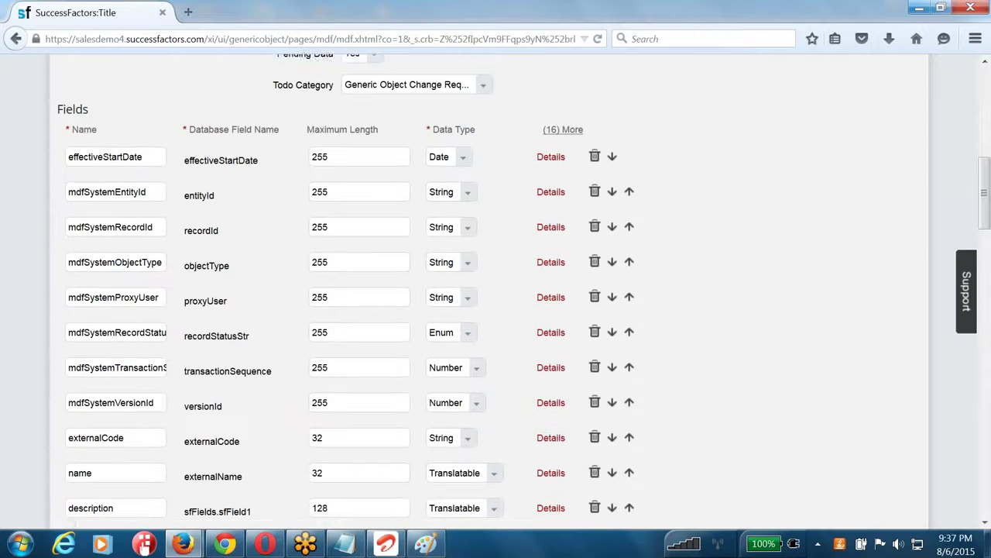
scroll(507, 368, up, 10)
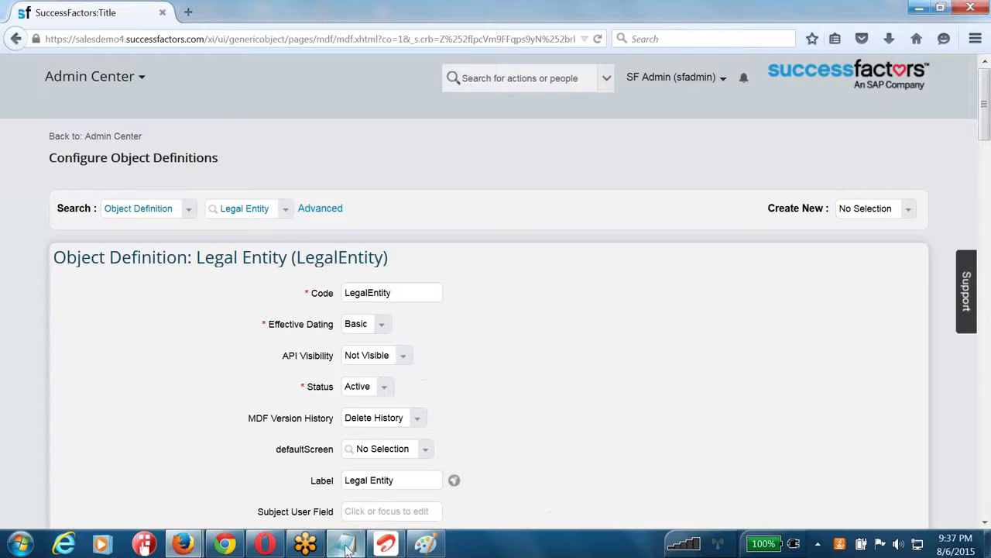
- Switch to the Notepad notes and highlight the two Configure Object Definitions lines and "Manage Data" under B1505 Release
click(345, 545)
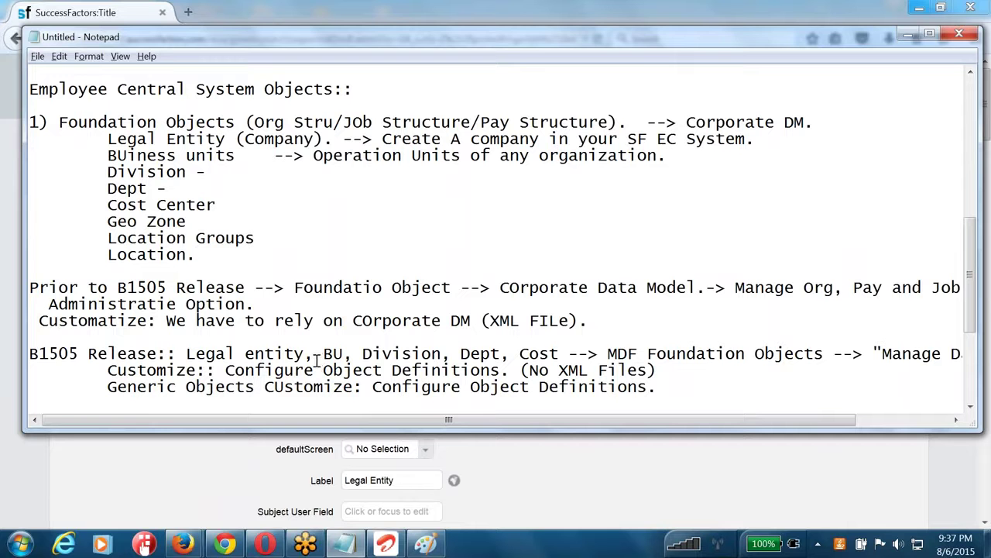
click(101, 373)
drag(100, 373, 687, 399)
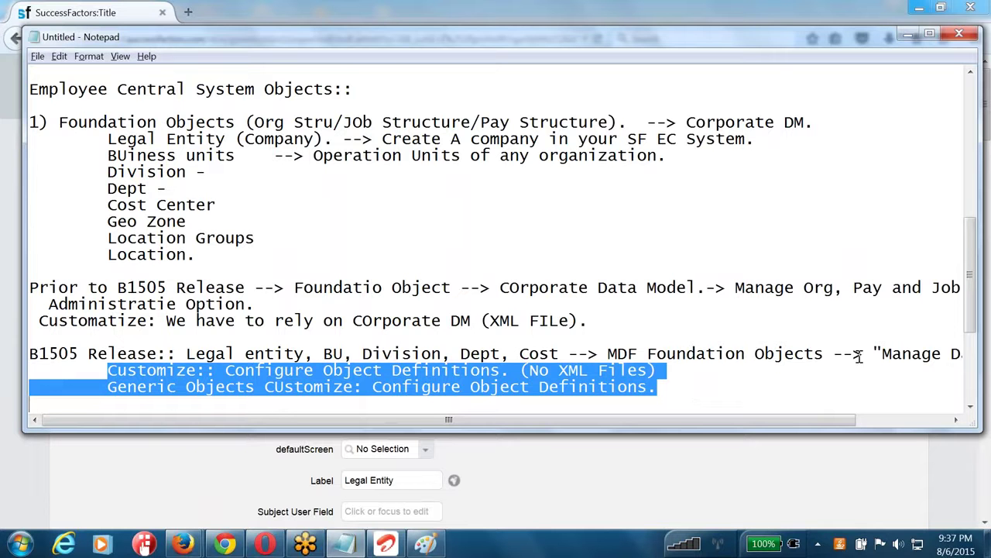
drag(869, 353, 896, 353)
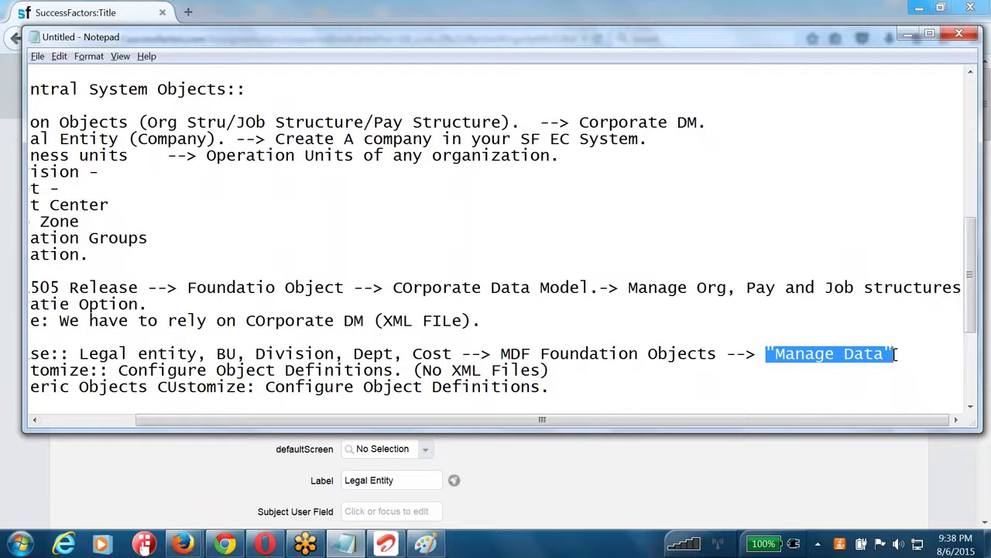
drag(888, 419, 792, 419)
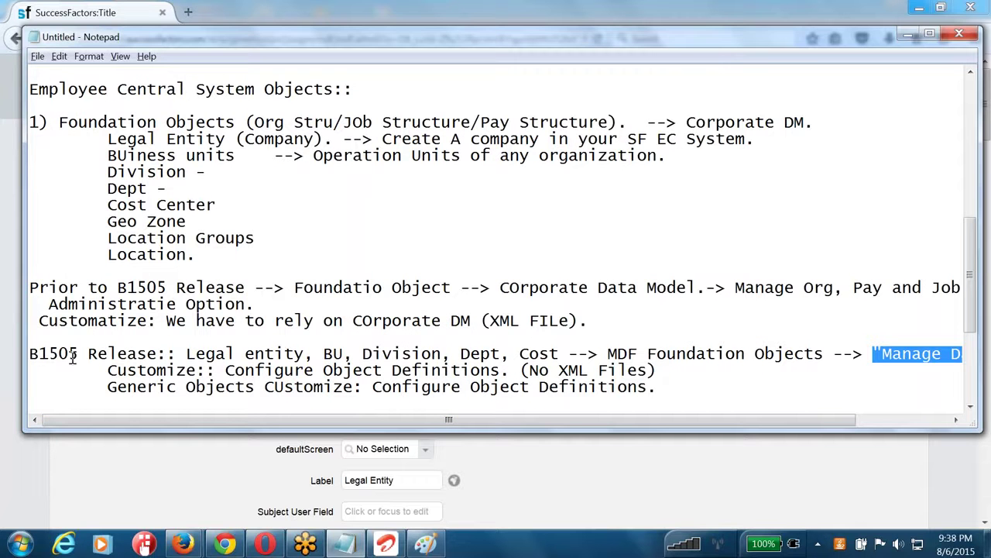
- Indent the "Customatize" line by one more space and add the heading "Populating Data(Records)." below the B1505 notes
click(38, 320)
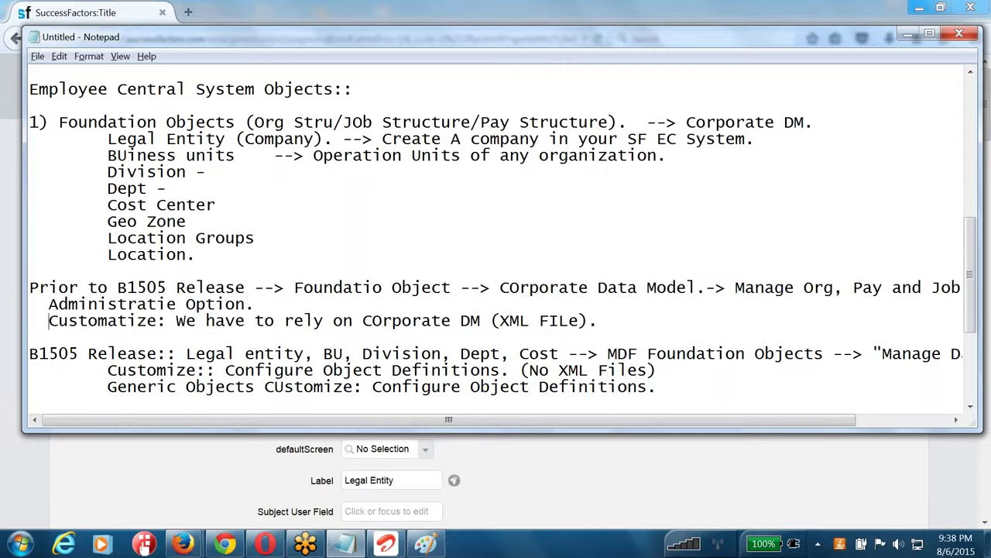
scroll(496, 232, down, 2)
click(44, 320)
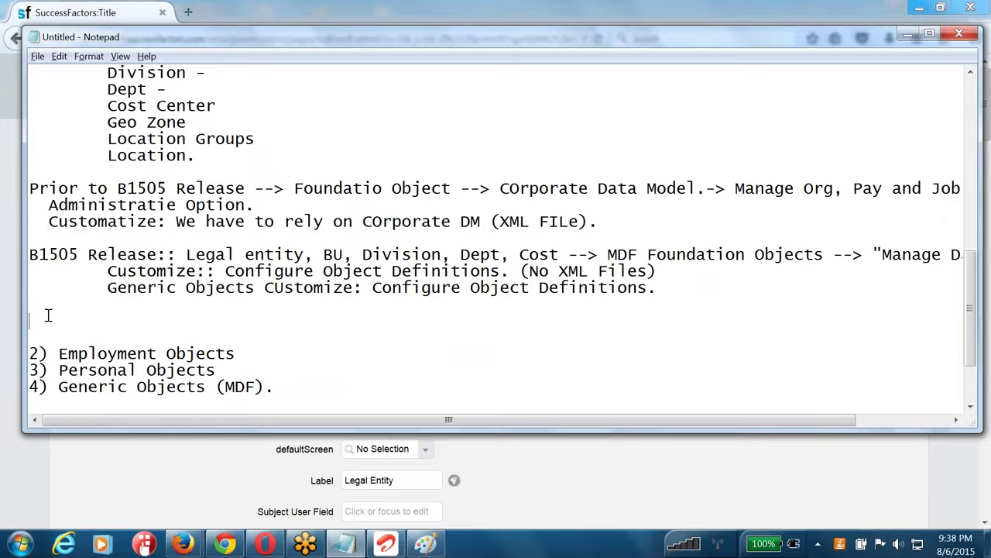
key(Tab)
key(Return)
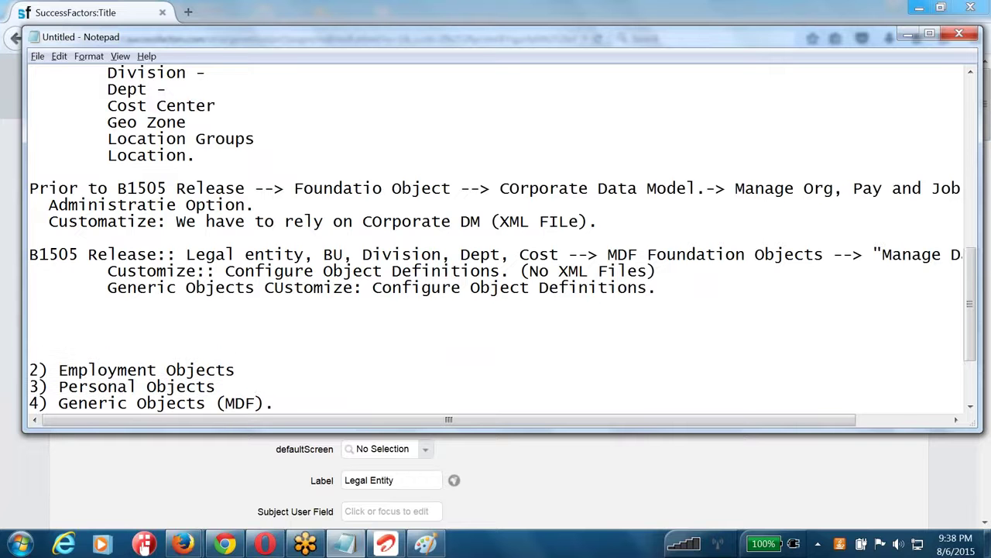
text(Populating Data:)
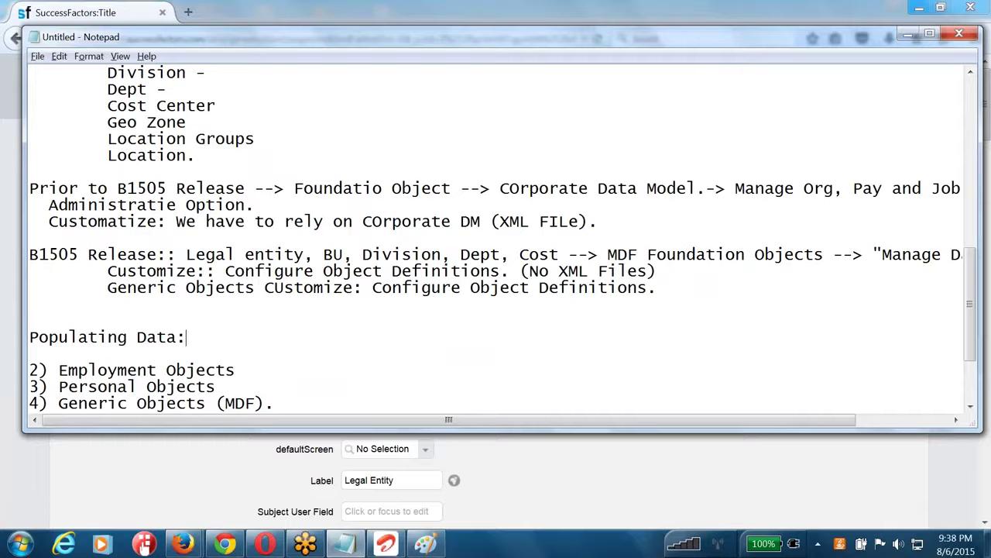
key(BackSpace)
text((Records).)
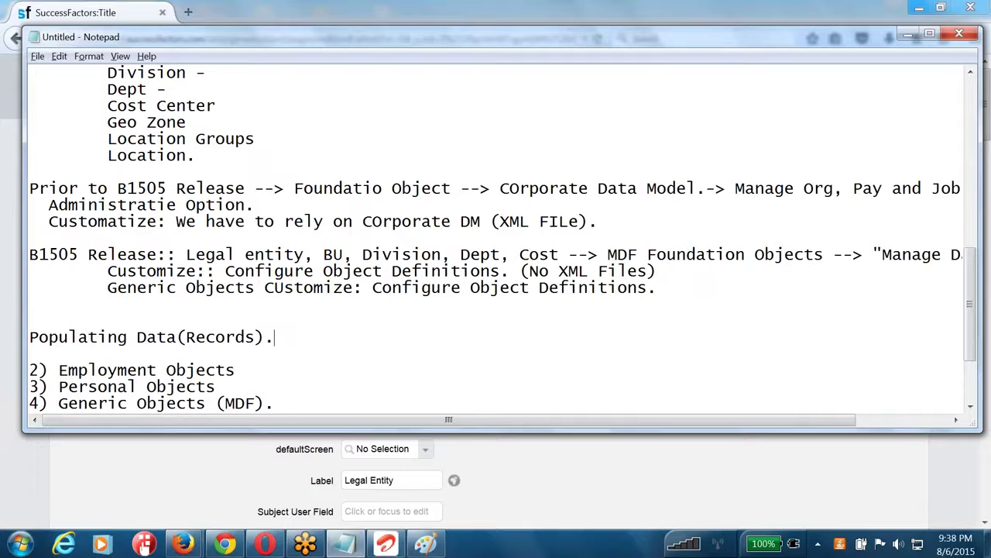
- Add the line "Corporate DM:: Manage Org, Pay and Job Structure (Option)." under the Populating Data heading
key(Return)
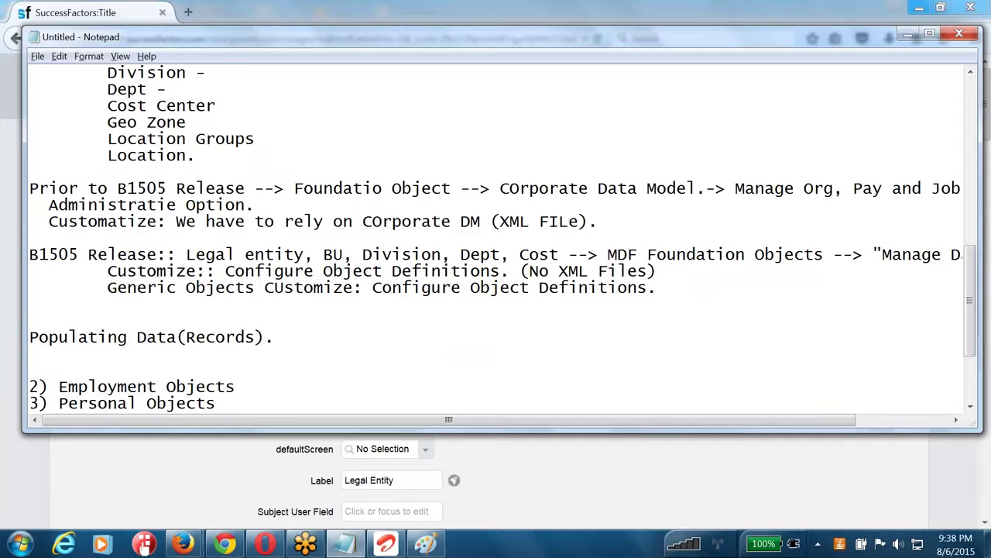
text(Corporate )
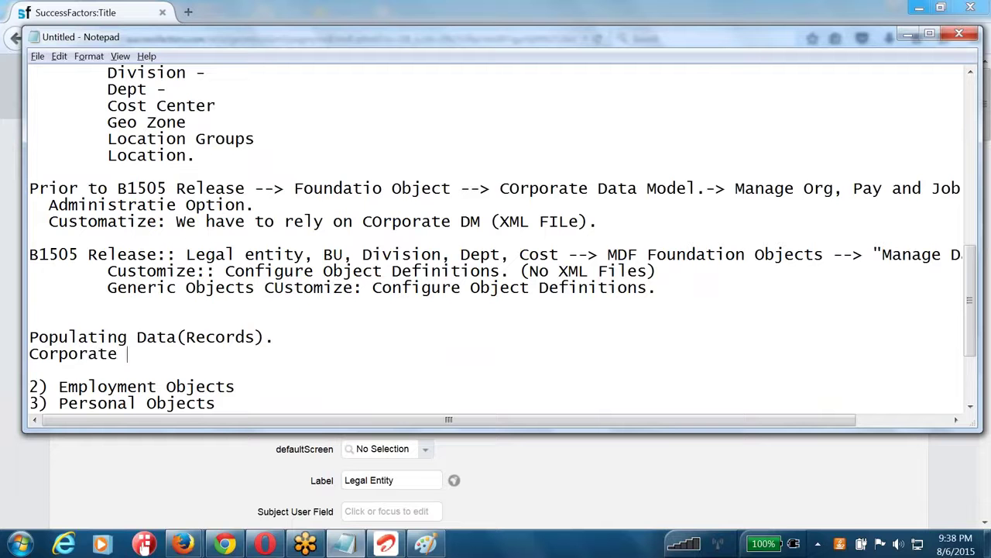
text(DM:: Manage)
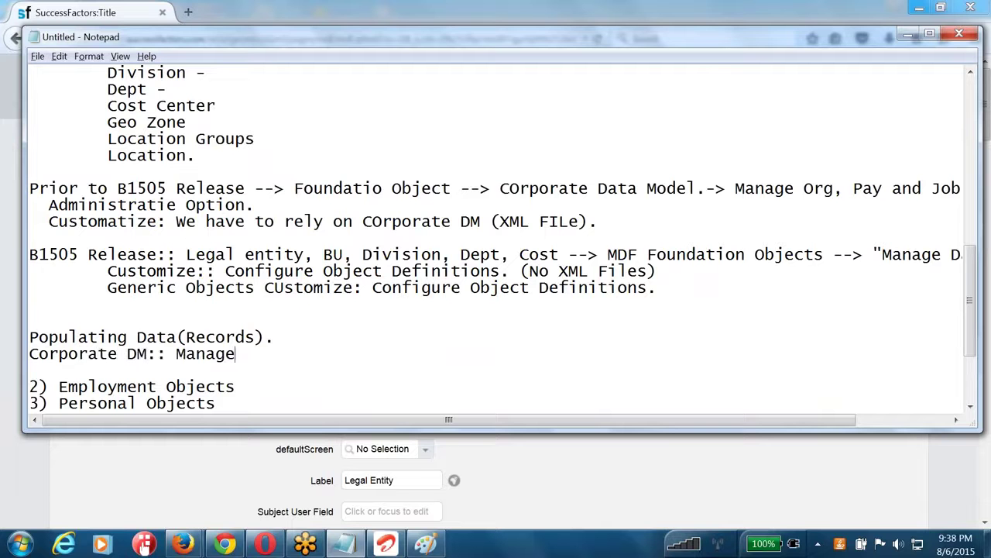
text( Org, Pay and )
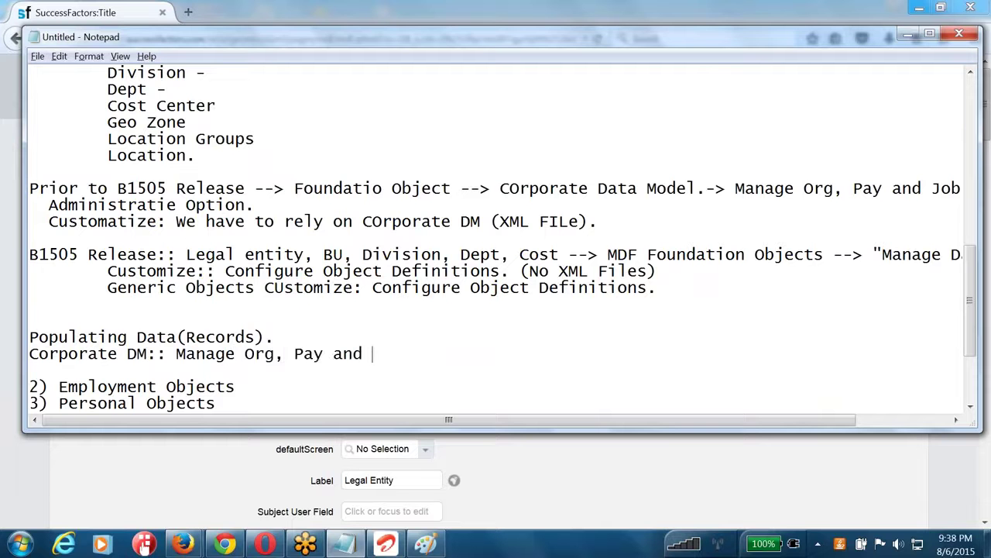
text(Job Structure (Option)
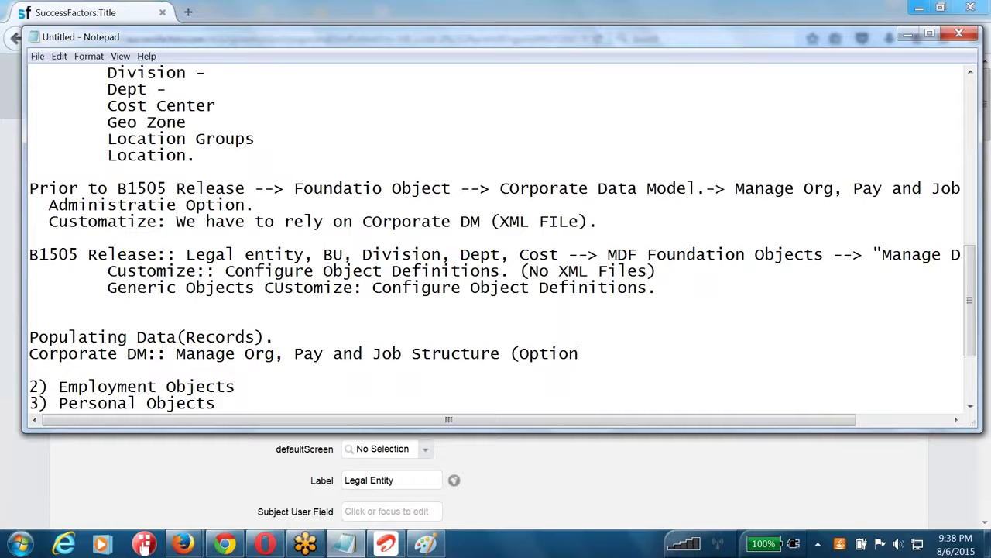
text().)
- Add the line "MDF Foundation Object:: Manage Data" below the Corporate DM line
key(Return)
text(MDF)
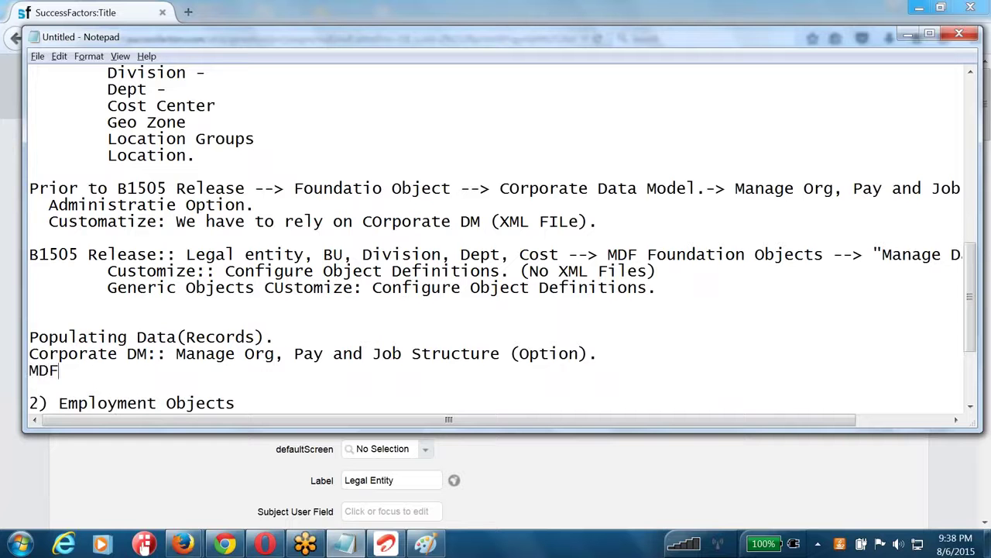
text( Foundation Obje)
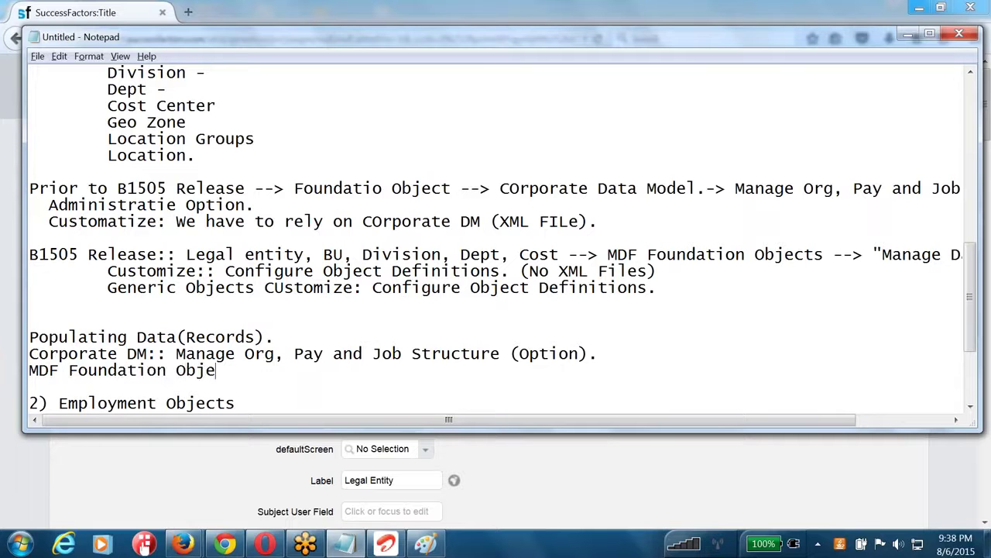
text(ct:: F)
key(BackSpace)
text(Manage Data)
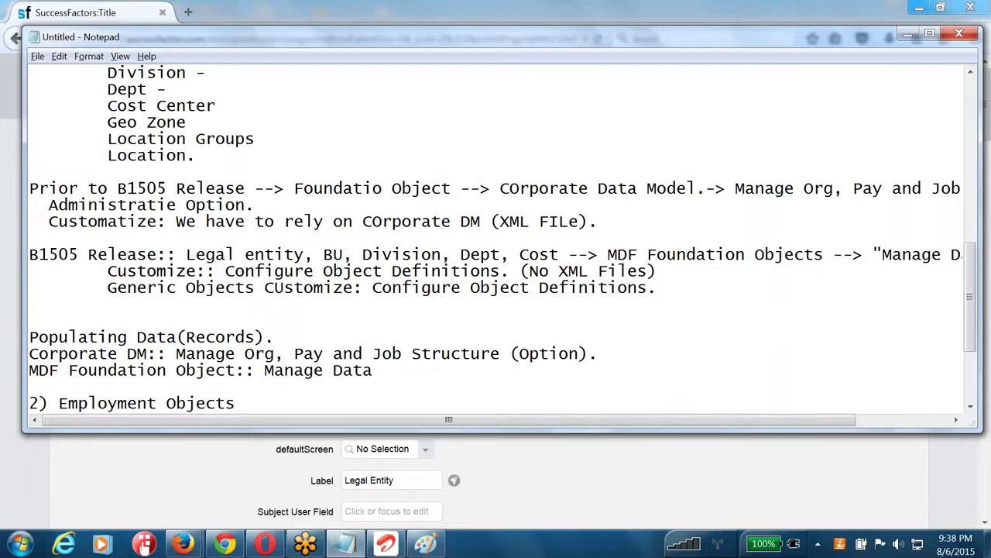
- Highlight the three Populating Data lines and make the Notepad window taller
click(563, 333)
drag(383, 370, 16, 343)
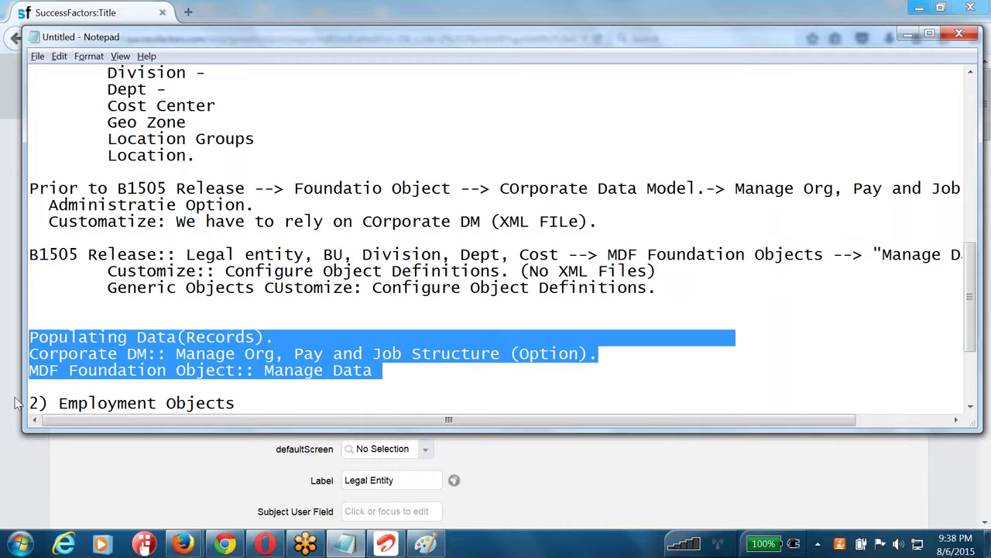
drag(23, 432, 26, 474)
click(650, 325)
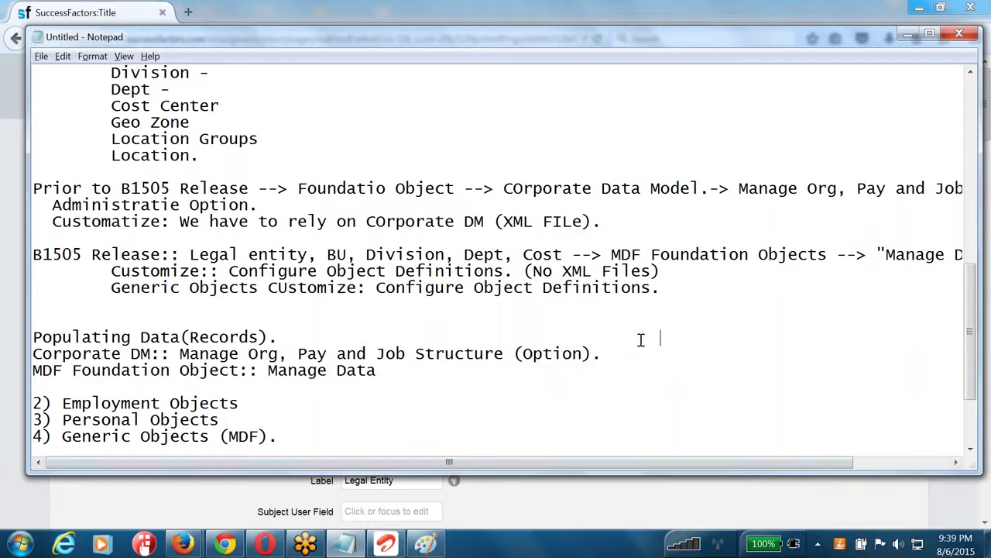
- Add the heading "Configuration Of Object::" below the MDF Foundation Object line, separated by a blank line
click(405, 370)
key(Return)
key(Return)
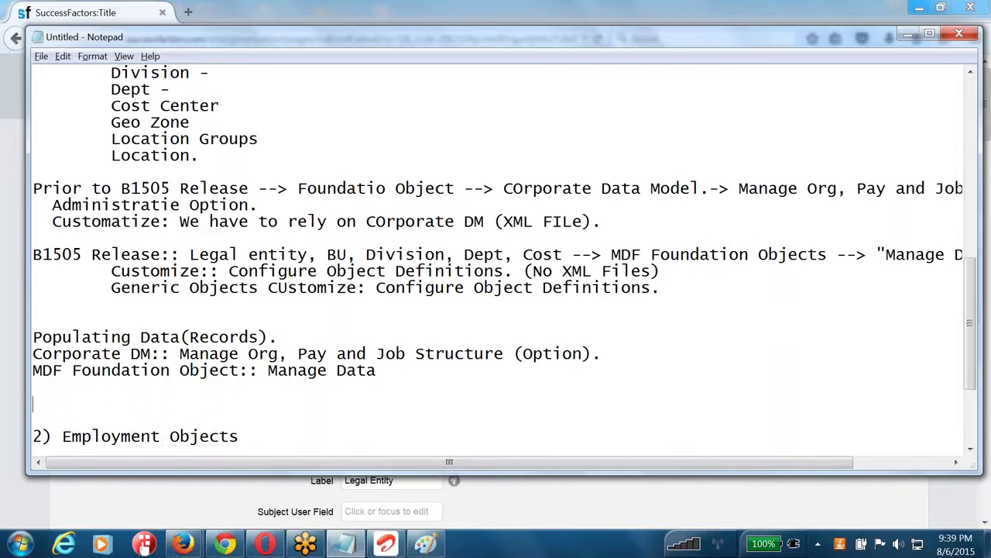
text(Configuration Of O)
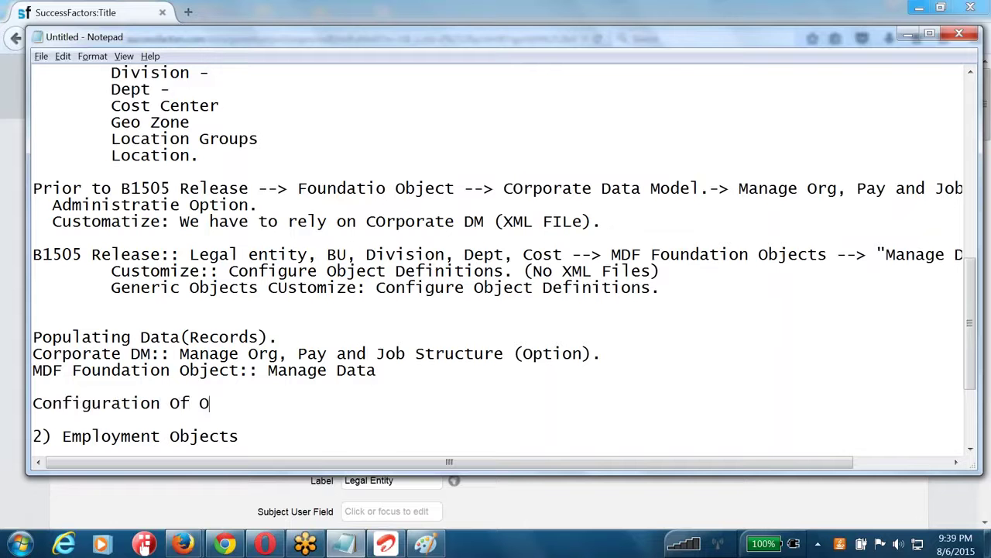
text(bject::)
key(Return)
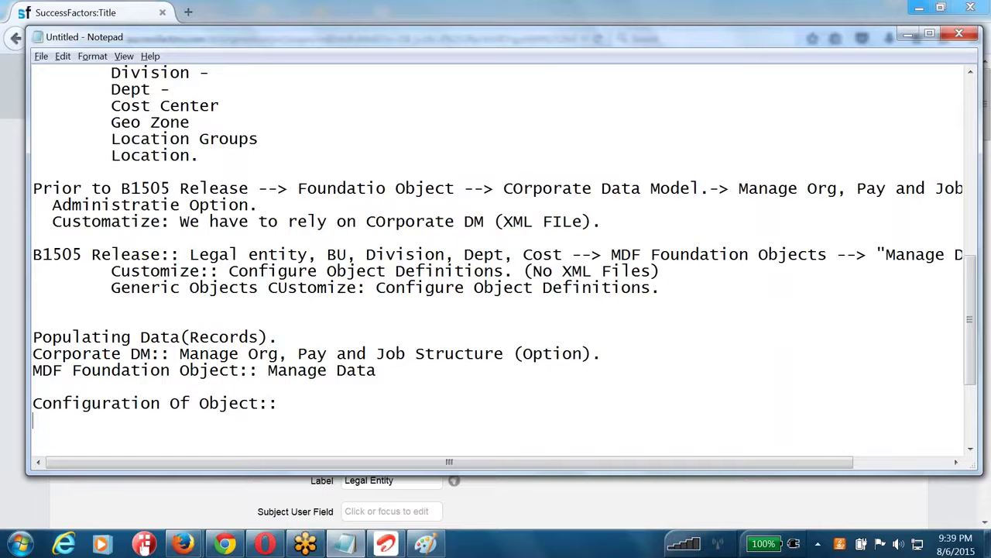
- Add the line "COrporate DM:: XML FILE" under the Configuration Of Object heading
key(Tab)
key(BackSpace)
text(COrporate DM:: )
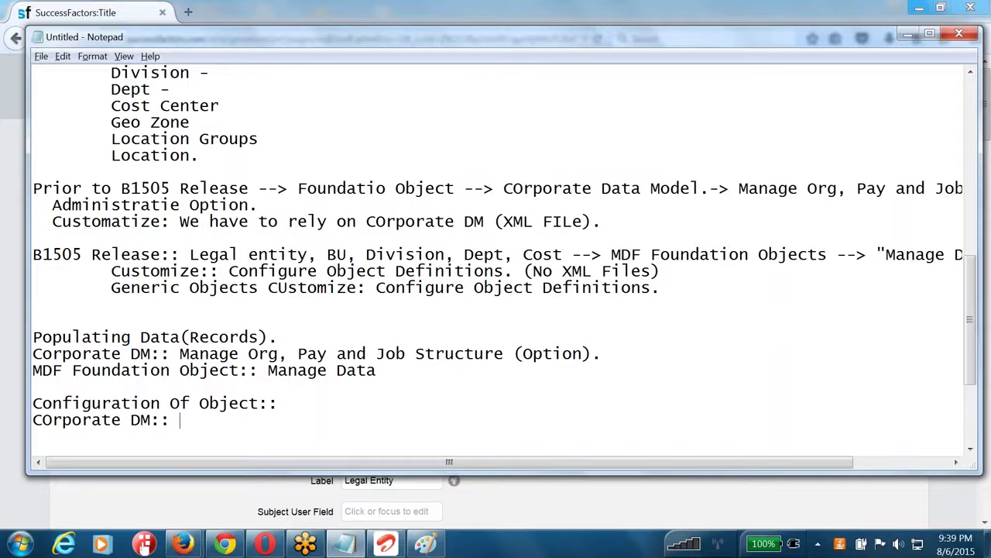
text(XML FILE)
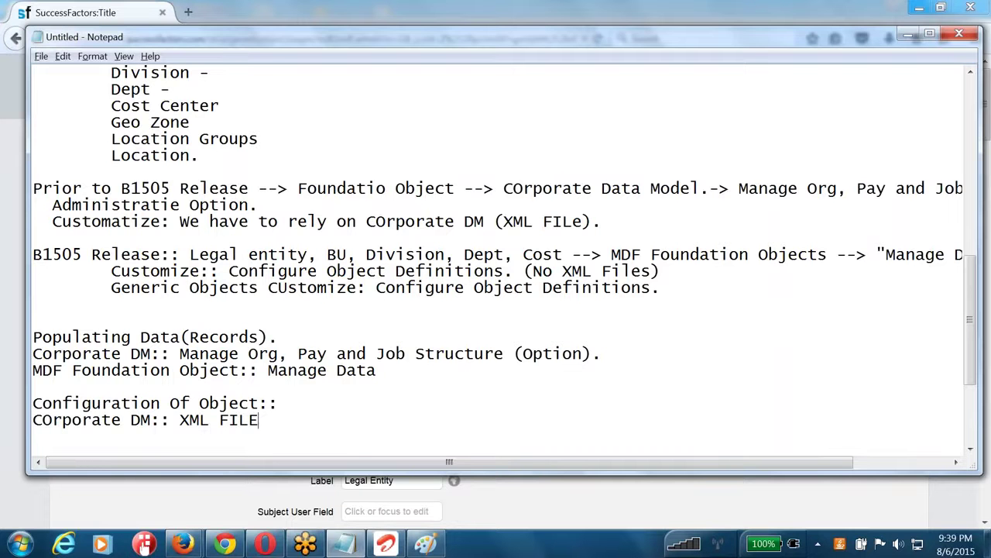
- Add the line MDF Foundation Objects:: "Configure Object Definition" below the XML FILE line, with the option name in quotation marks
key(Return)
text(MDF Fo)
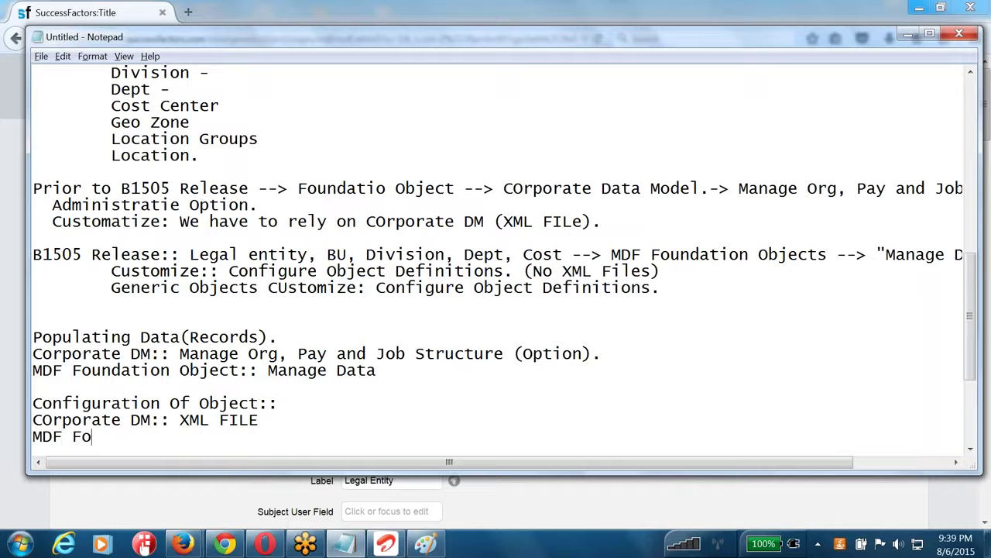
text(undation Objects)
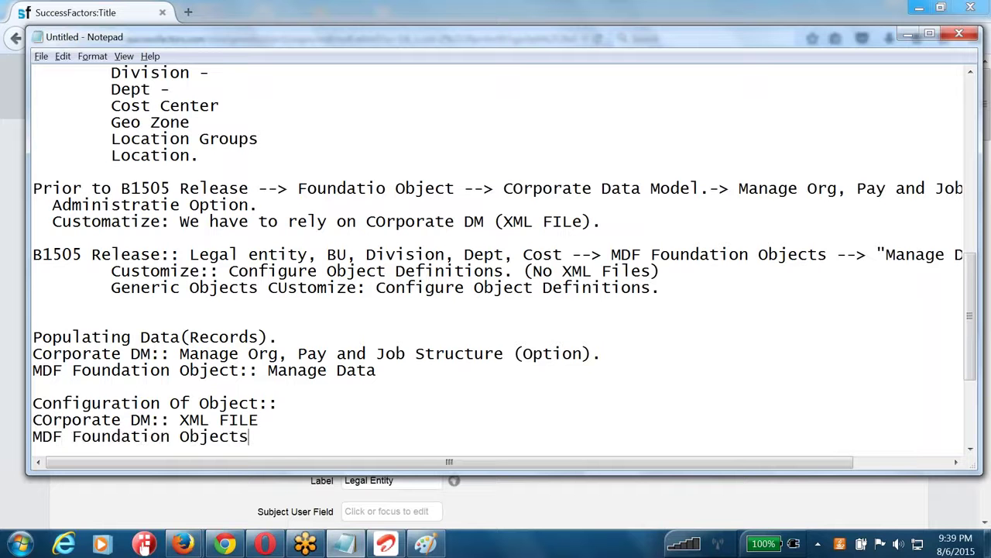
text(:: Configur)
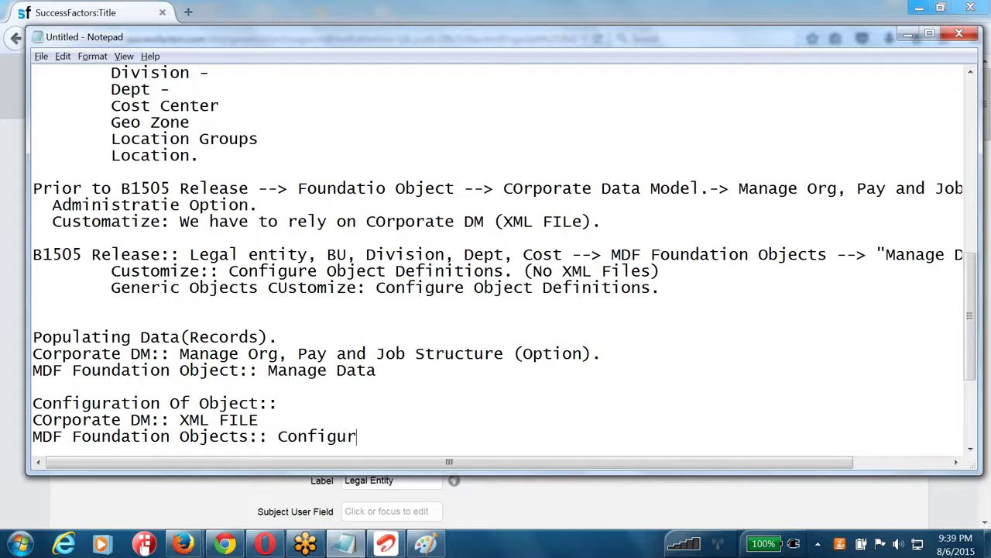
text(e Object Definition)
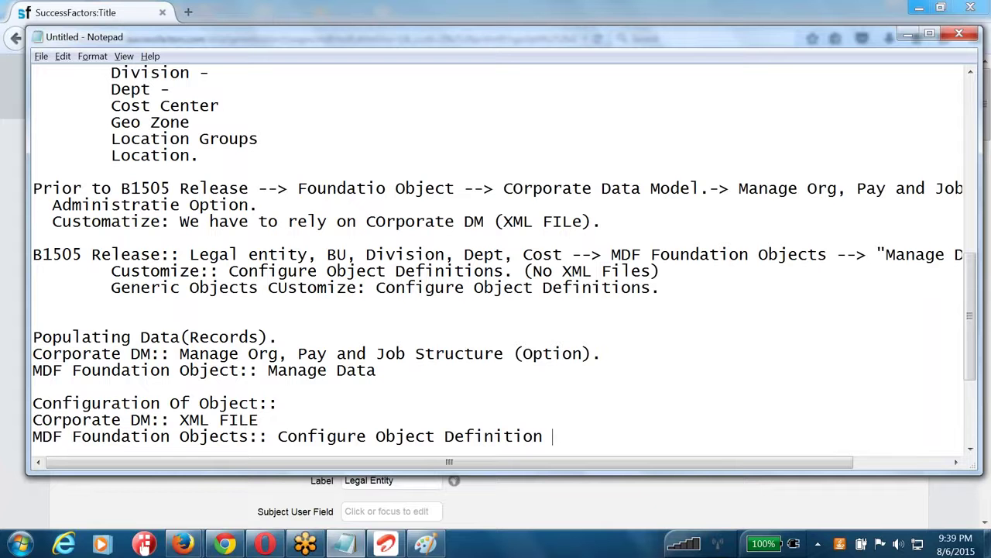
key(BackSpace)
text(")
click(278, 438)
text(")
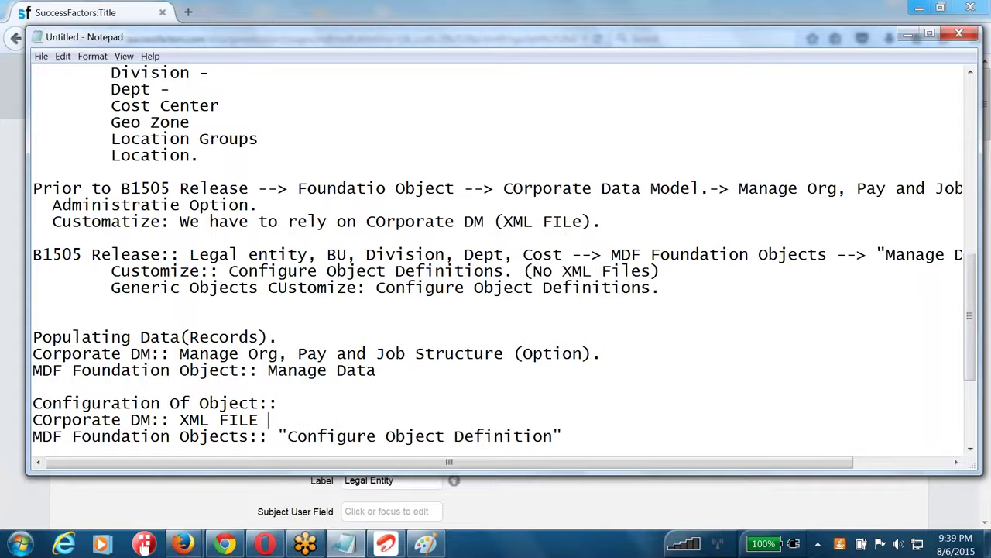
- Append "in your Instance itself." to the end of the MDF Foundation Objects line
click(269, 420)
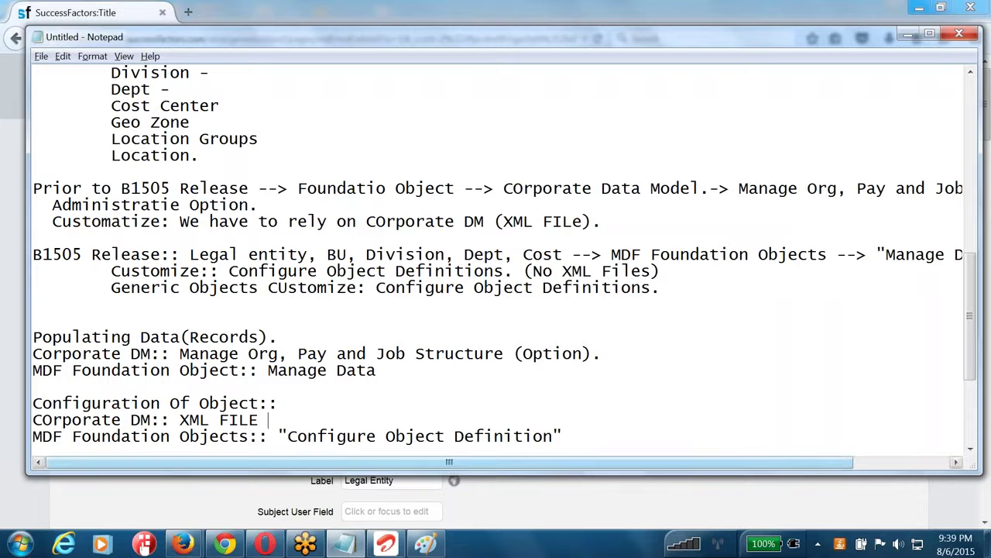
click(598, 439)
text(in your Instan)
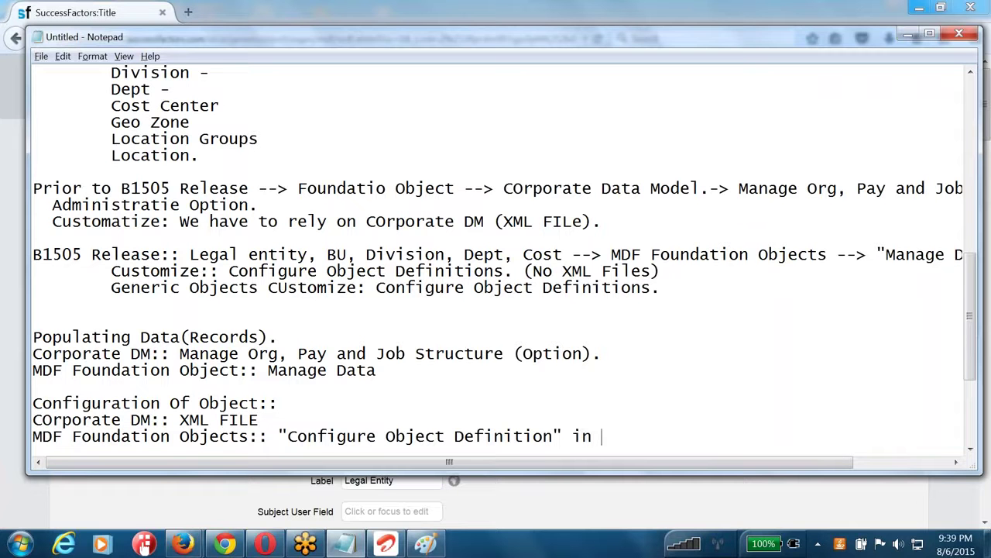
text(ce itself.)
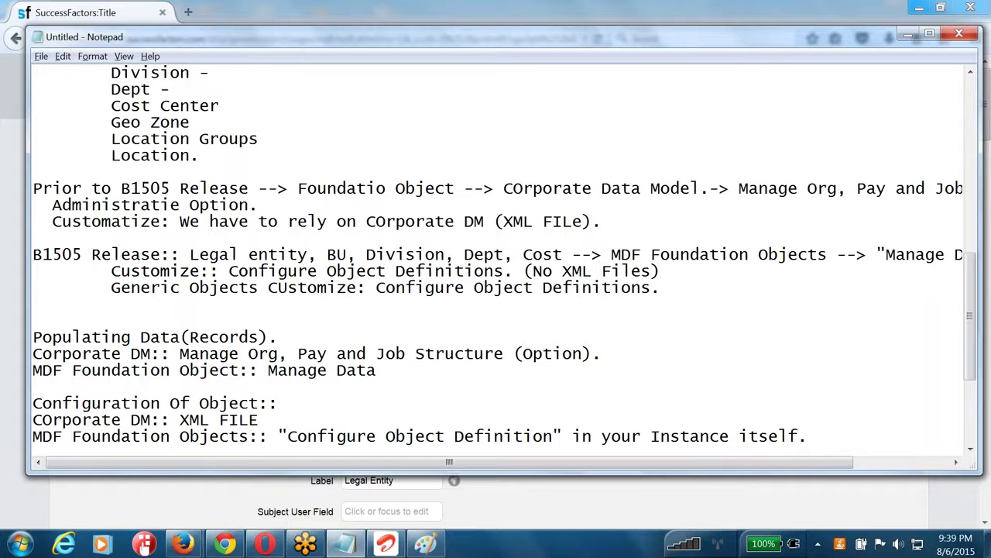
- Make the Notepad window taller and place the cursor at the end of the MDF Foundation Objects line
drag(53, 436, 336, 435)
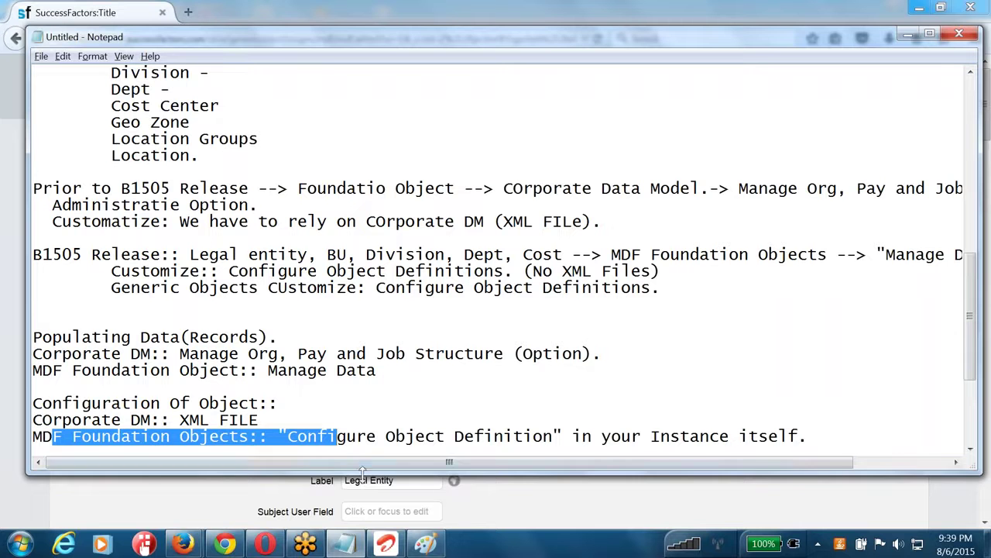
drag(349, 473, 349, 505)
click(339, 402)
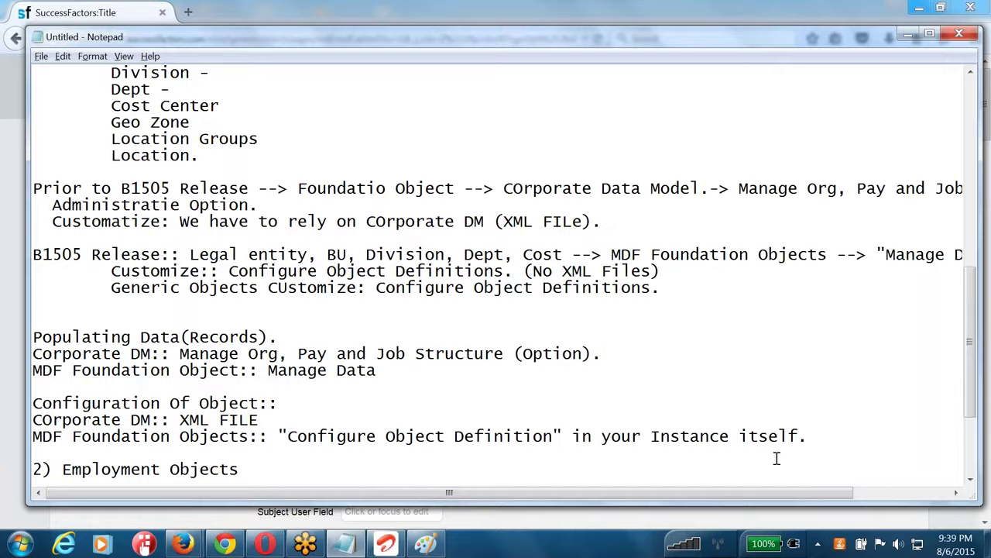
click(815, 439)
- Highlight the Populating Data heading and its Corporate DM and MDF Foundation Object lines for review
drag(391, 372, 17, 343)
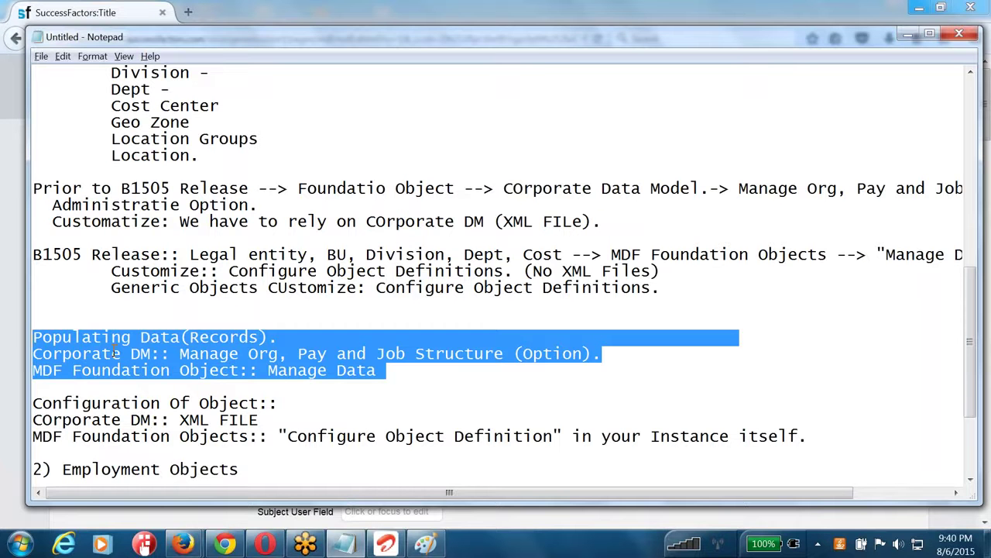
click(180, 354)
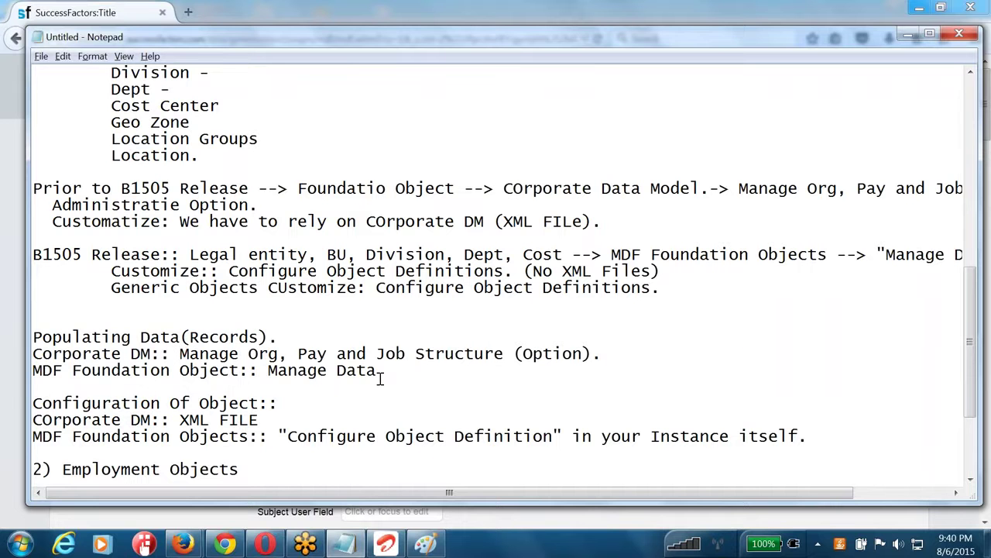
drag(385, 370, 32, 337)
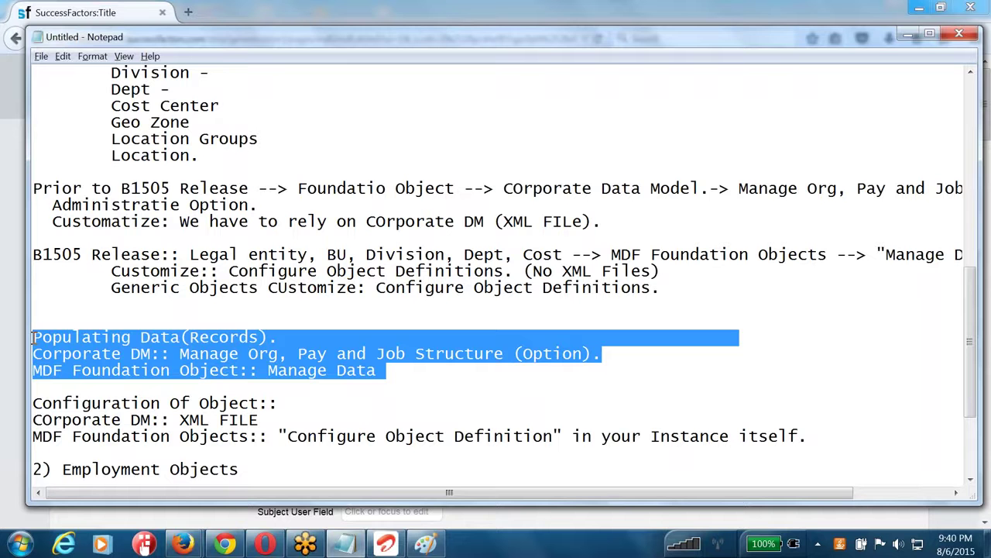
click(101, 348)
drag(72, 321, 415, 368)
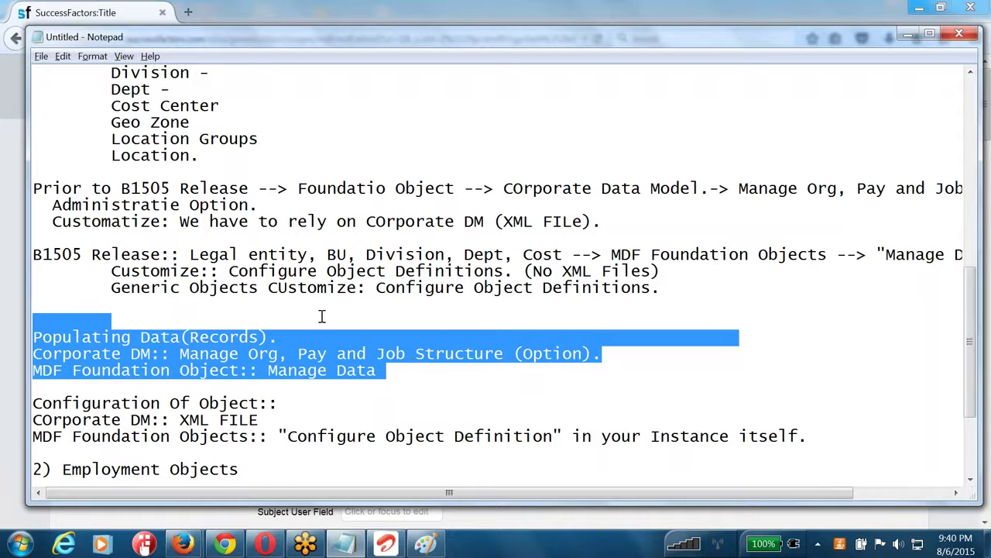
- Review the Foundation Objects list by highlighting the entries from Legal Entity to Location, and Legal Entity on its own
drag(200, 156, 89, 187)
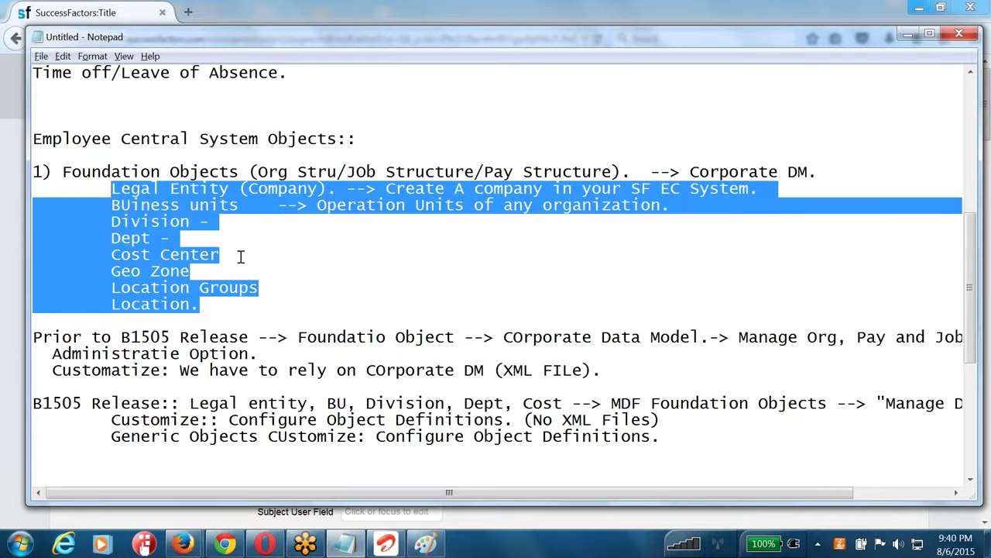
scroll(232, 256, down, 5)
scroll(225, 248, up, 3)
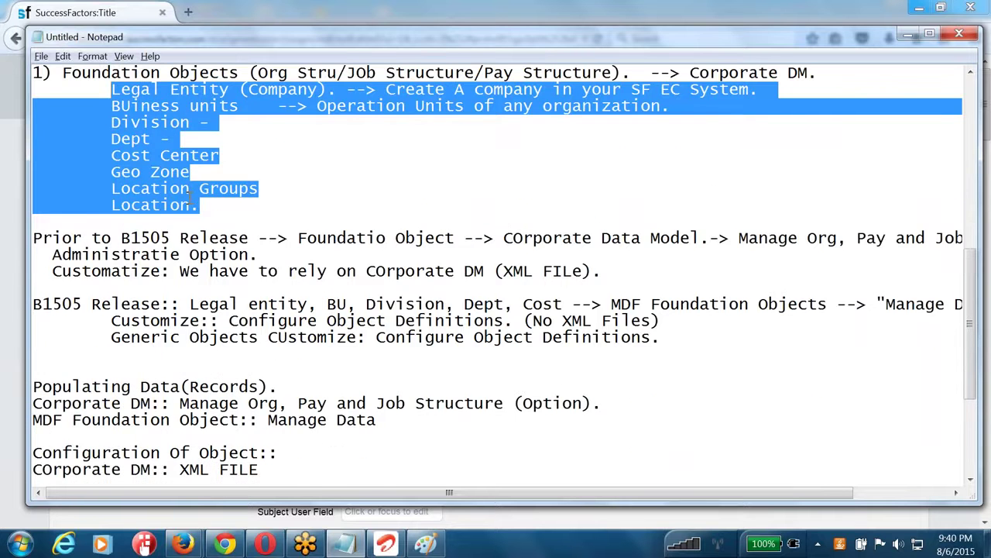
click(138, 87)
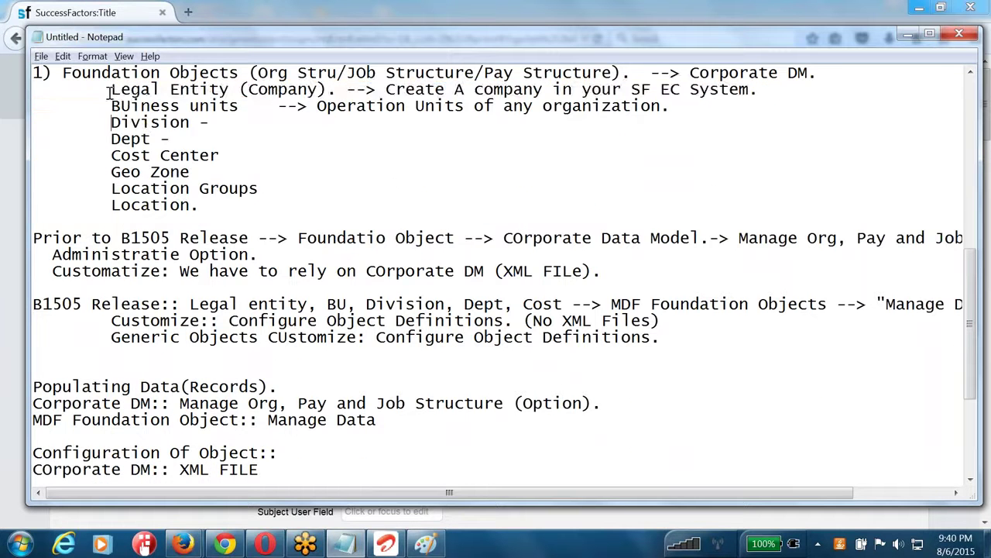
drag(111, 89, 210, 206)
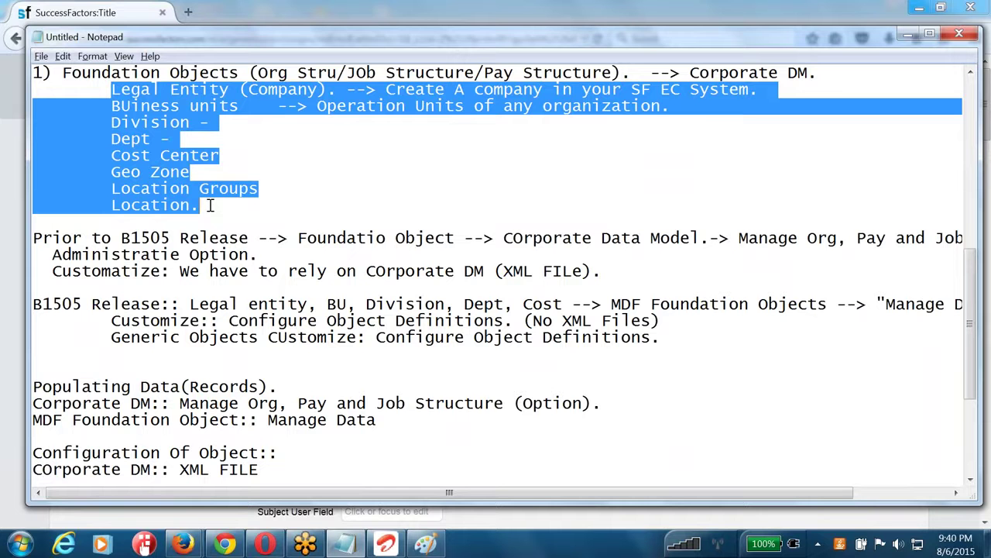
click(230, 88)
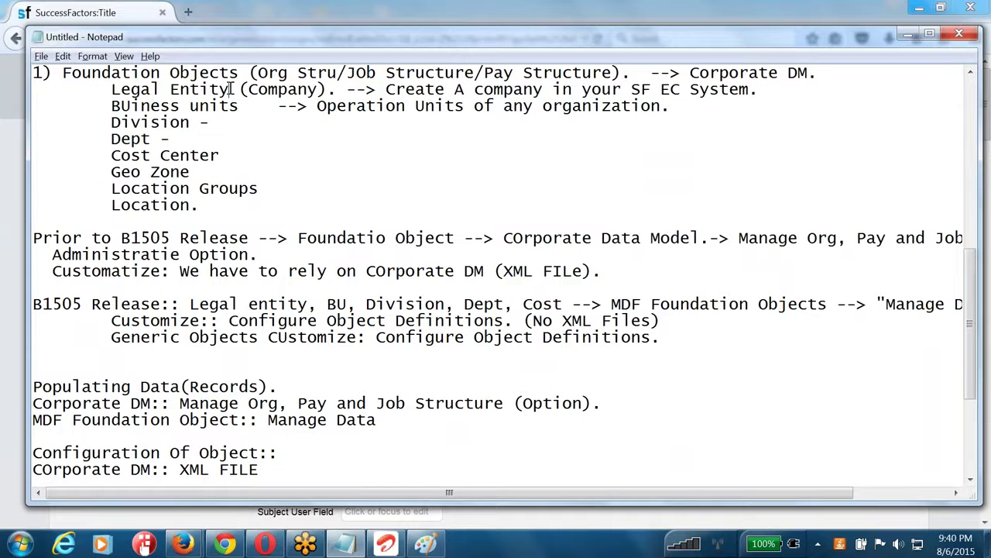
drag(231, 88, 92, 97)
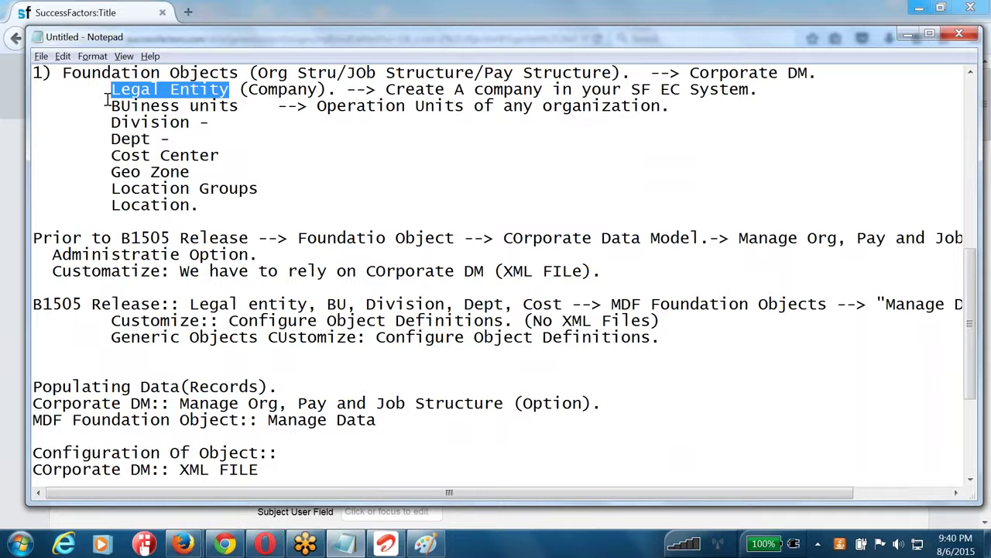
drag(201, 205, 107, 89)
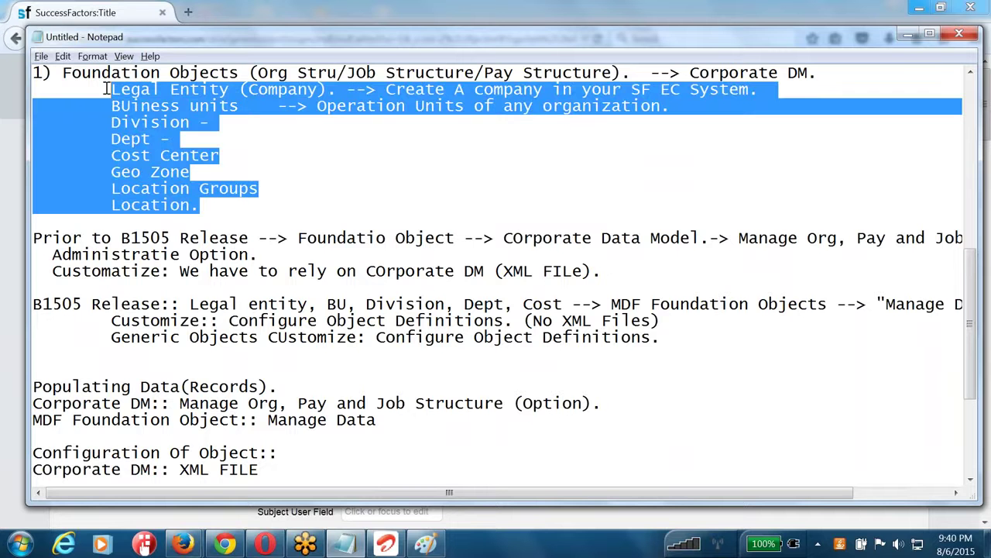
- Highlight the Configuration Of Object heading, the Corporate DM line and "Configure Object Definition" one after another
scroll(139, 170, down, 3)
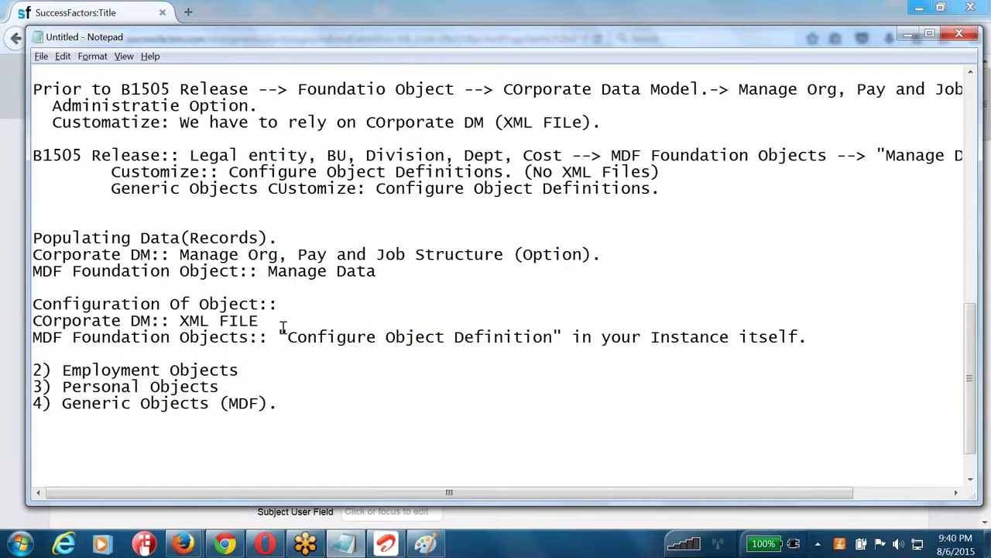
drag(283, 303, 30, 302)
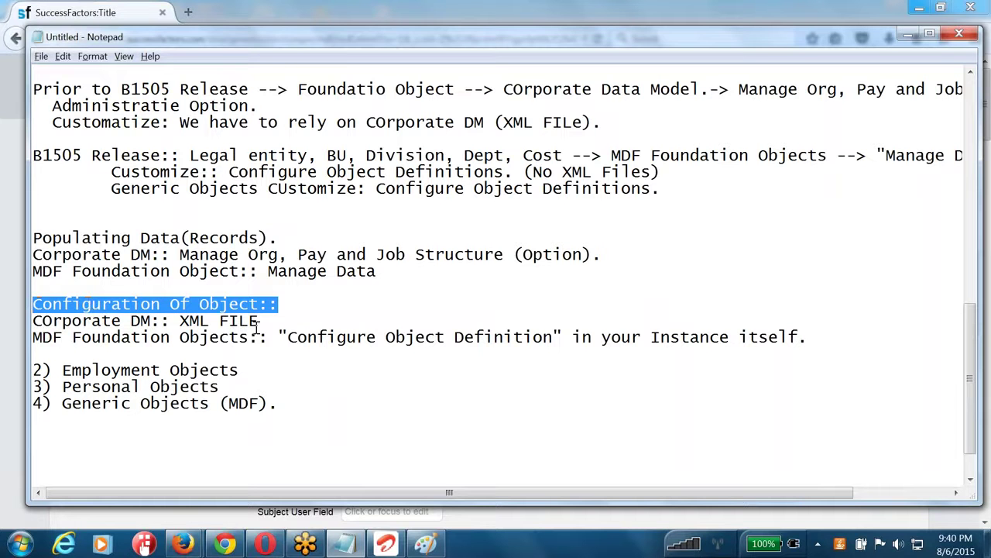
drag(268, 320, 28, 319)
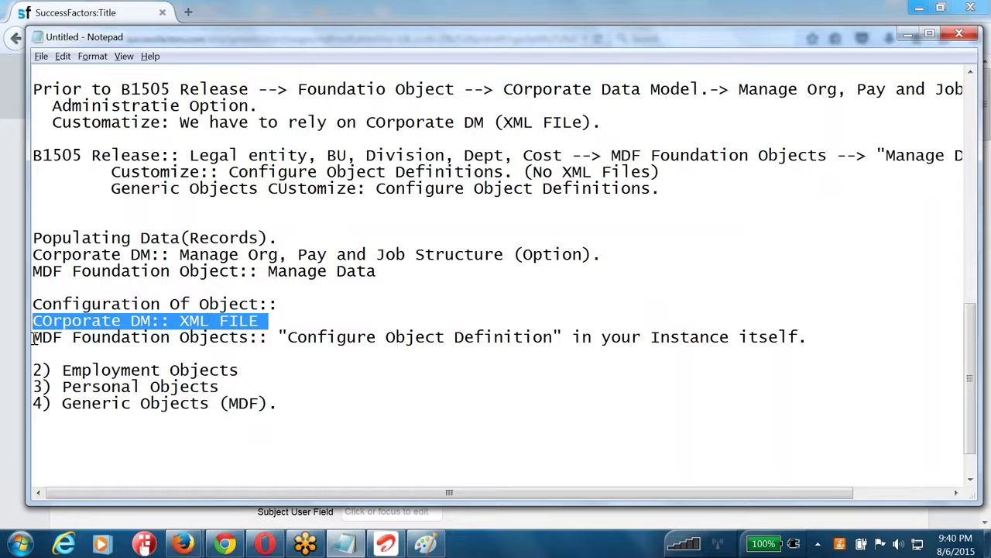
drag(33, 338, 563, 334)
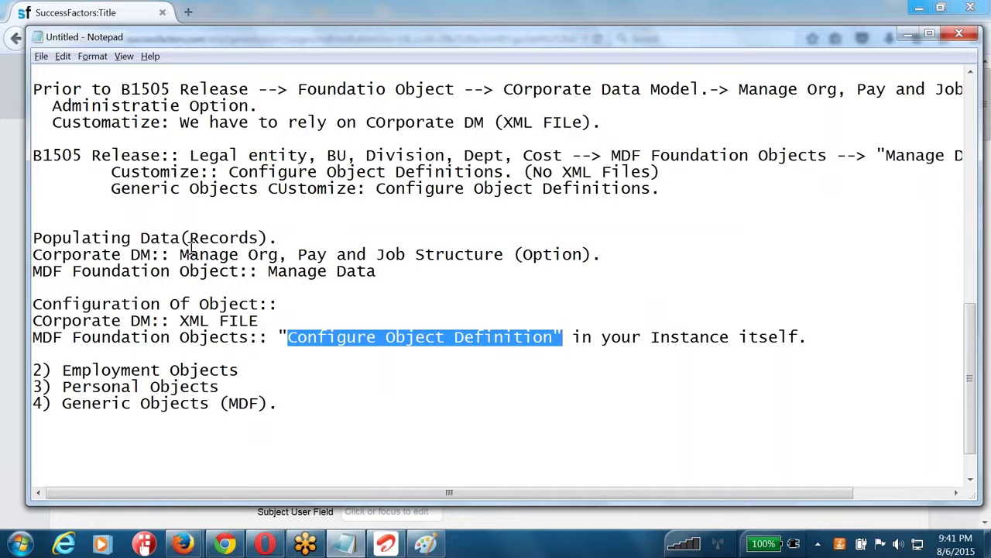
- Insert a blank line after the MDF Foundation Objects line and highlight the Configuration Of Object section
click(819, 339)
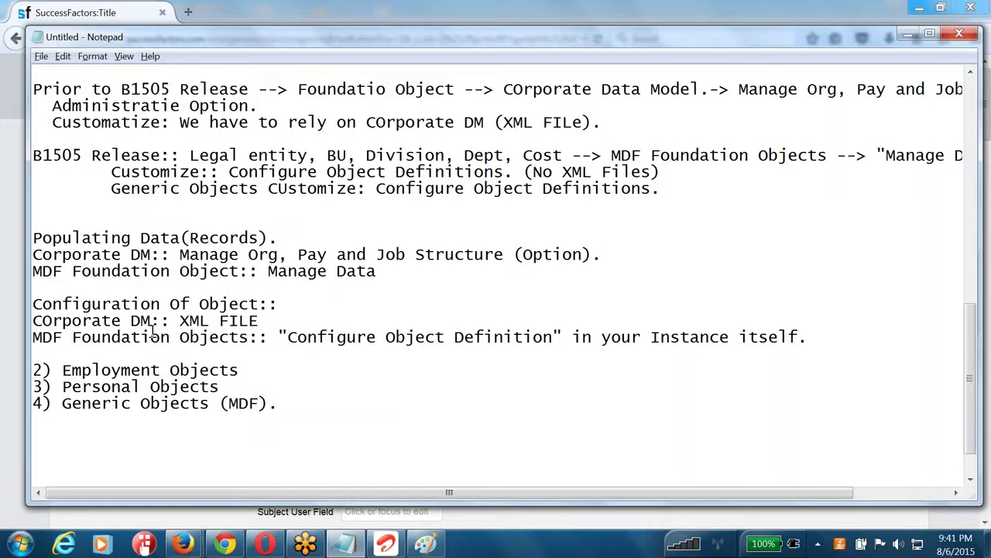
key(Return)
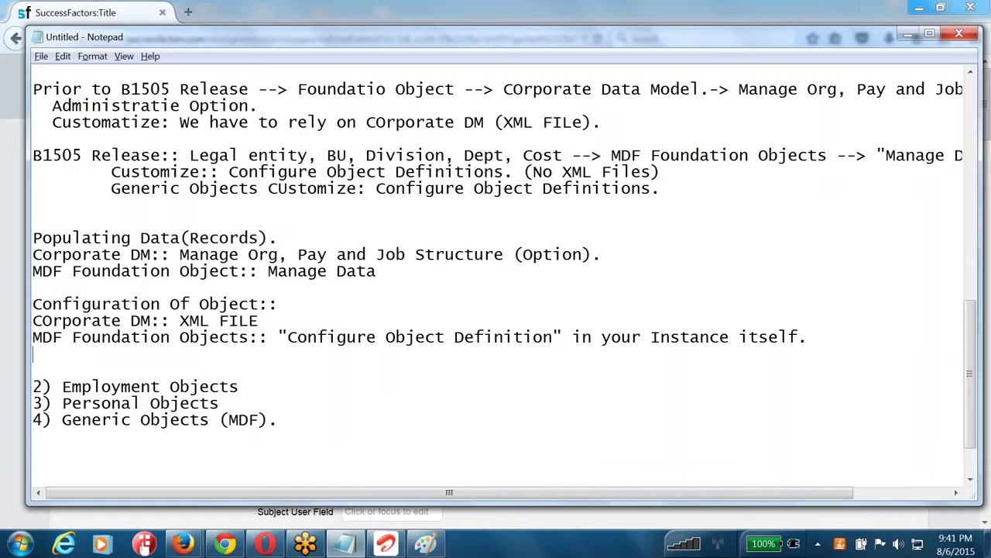
mouse_move(225, 546)
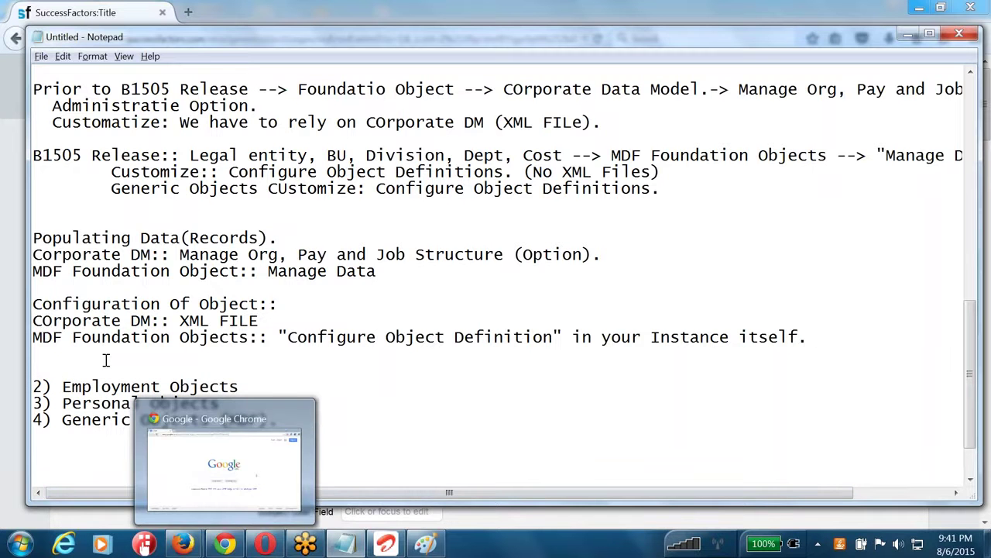
drag(104, 357, 35, 284)
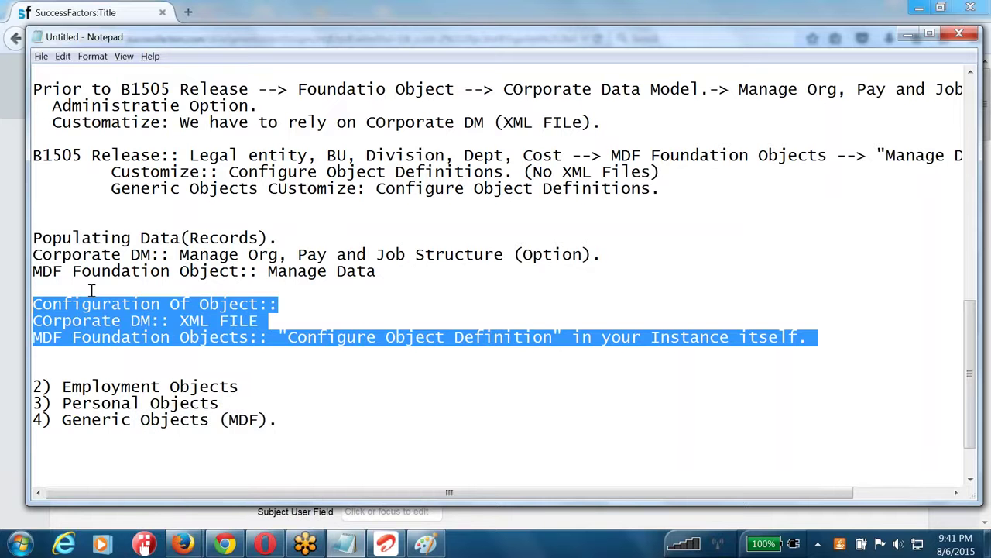
scroll(135, 287, up, 5)
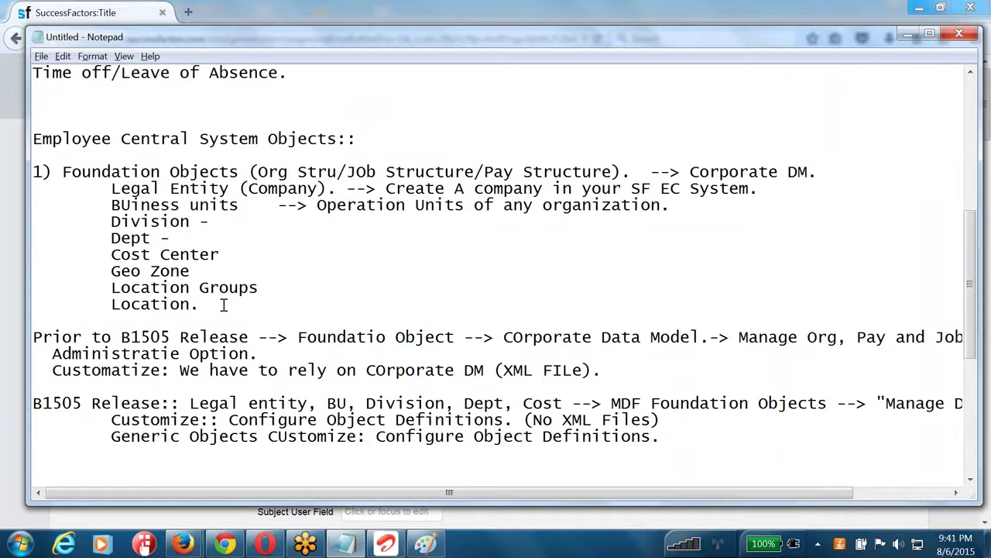
- Highlight "Configure Object Definition" in the MDF Foundation Objects line of the Configuration Of Object section for review
scroll(223, 305, down, 6)
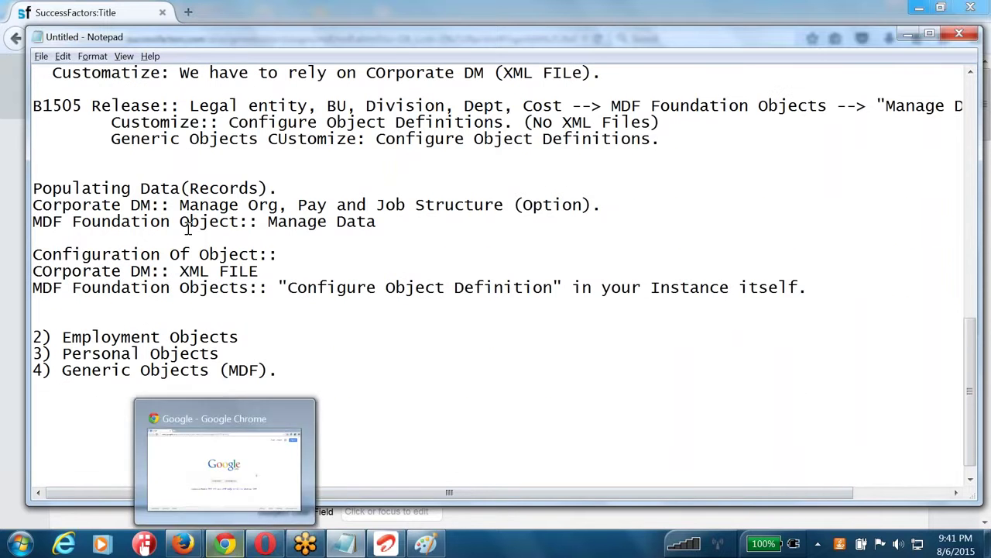
click(187, 223)
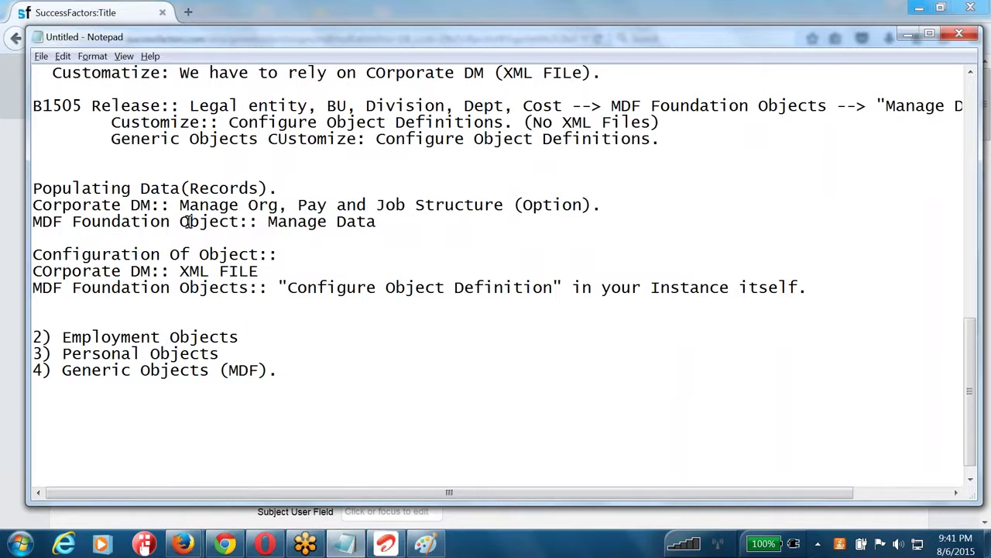
click(273, 292)
drag(277, 286, 564, 288)
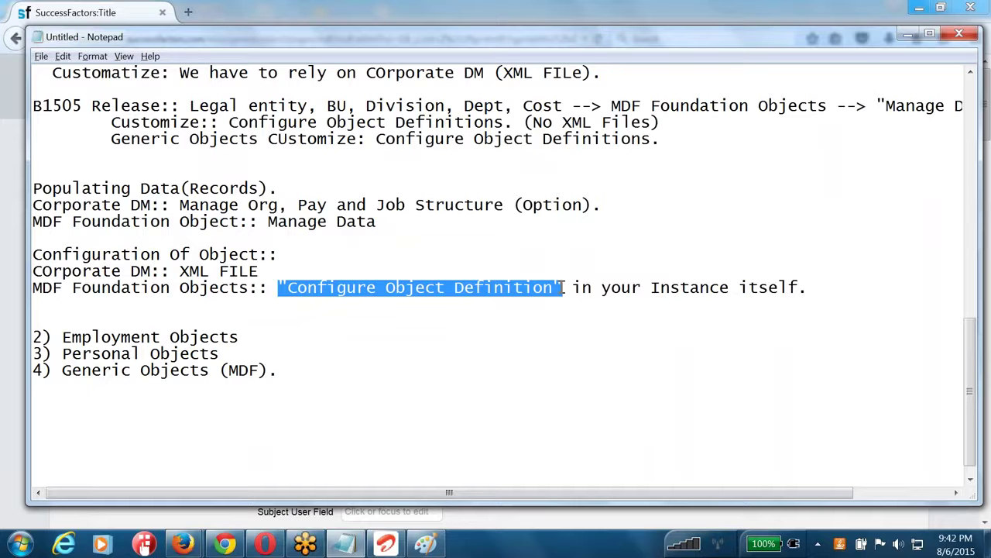
click(563, 288)
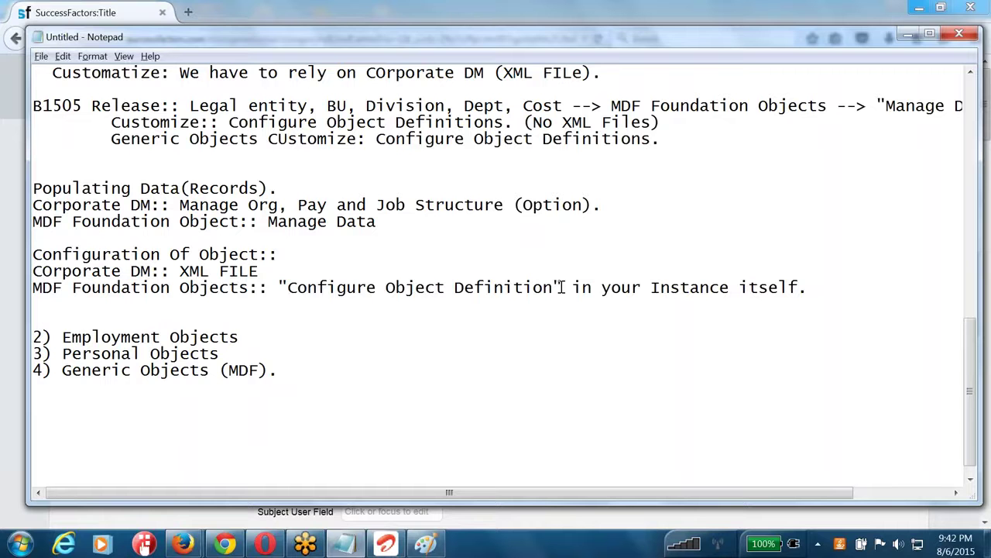
drag(563, 288, 275, 285)
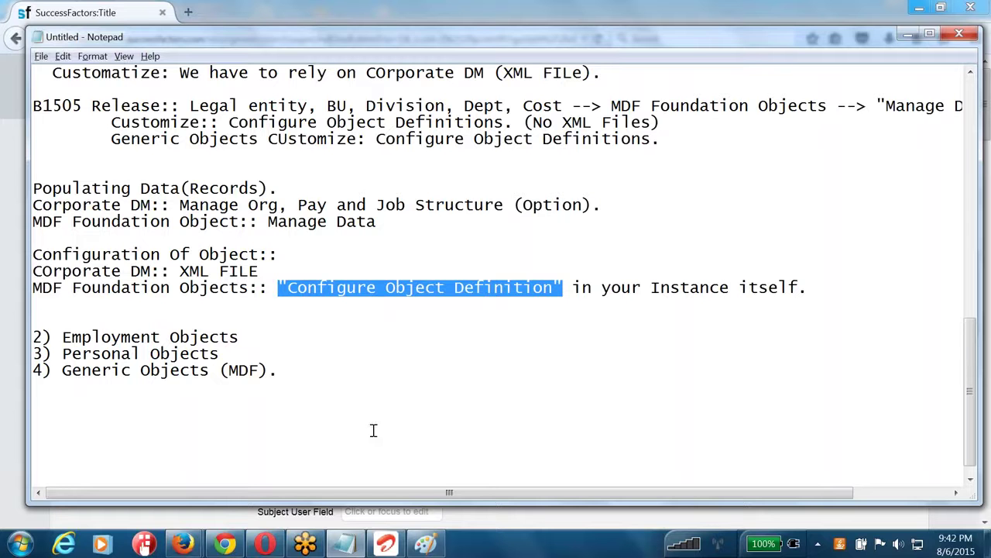
click(158, 307)
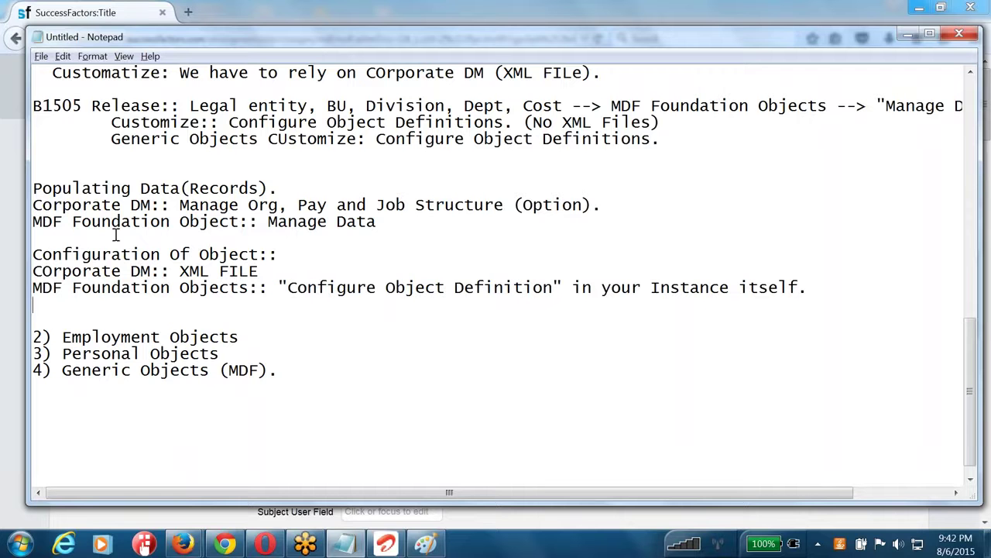
- Highlight the Populating Data and Configuration Of Object sections together, and append "::" to the Employment Objects line
drag(34, 186, 33, 306)
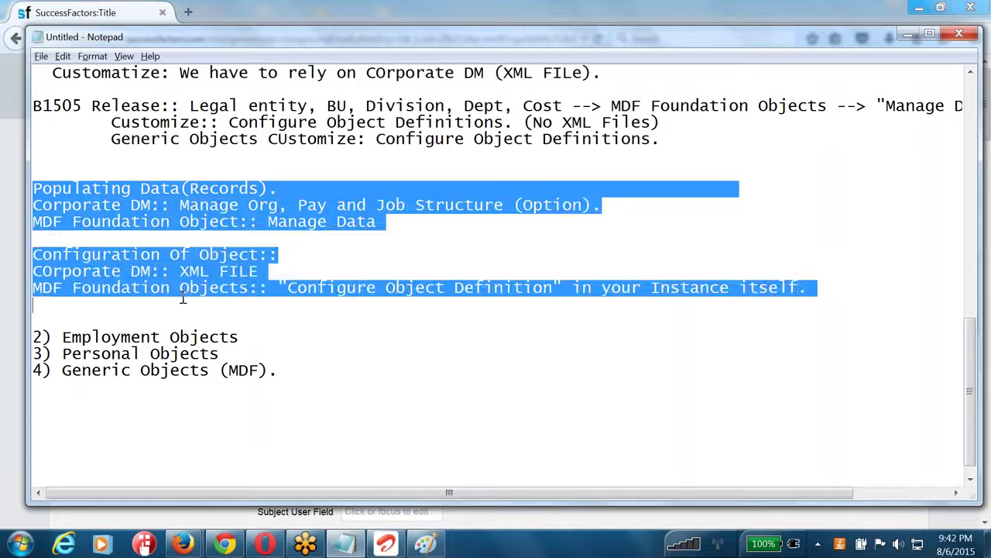
click(264, 343)
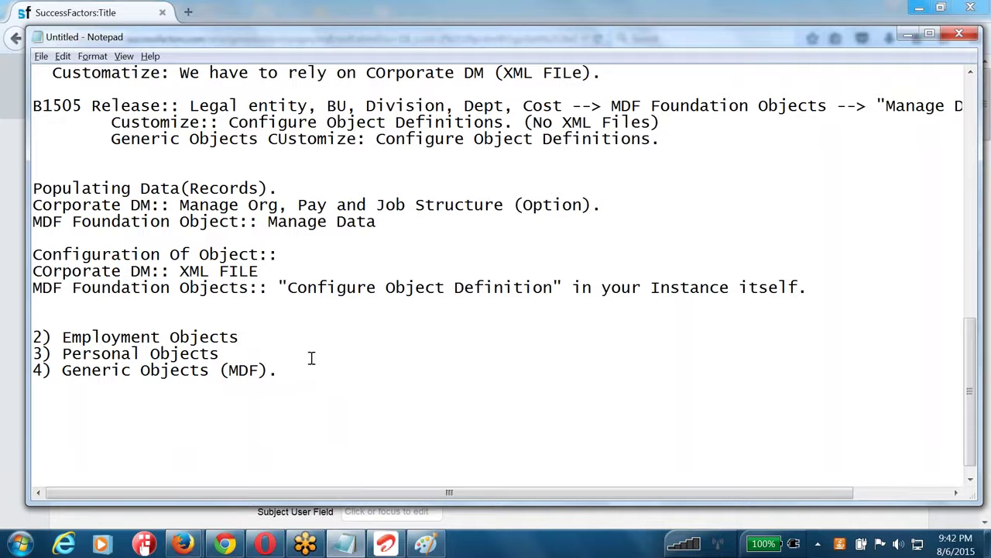
text(::)
- Review the Foundation Objects list by highlighting Legal Entity through Location, and Geo Zone through Location separately
scroll(214, 227, up, 3)
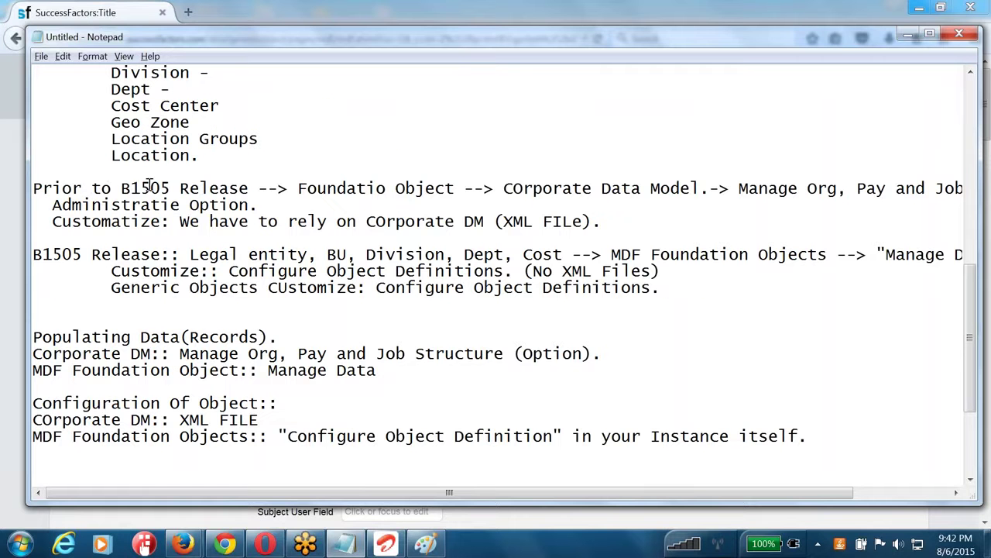
scroll(120, 176, up, 3)
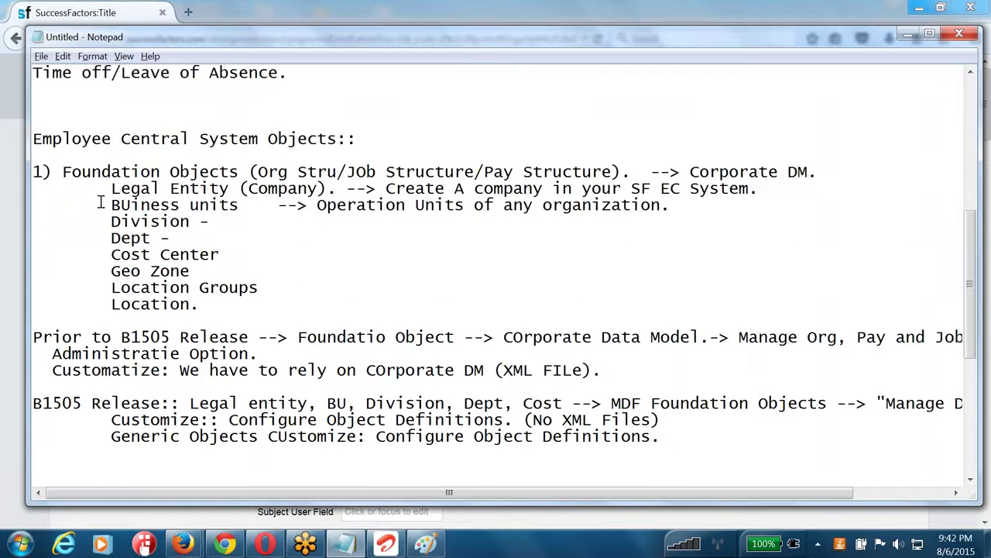
drag(98, 188, 218, 302)
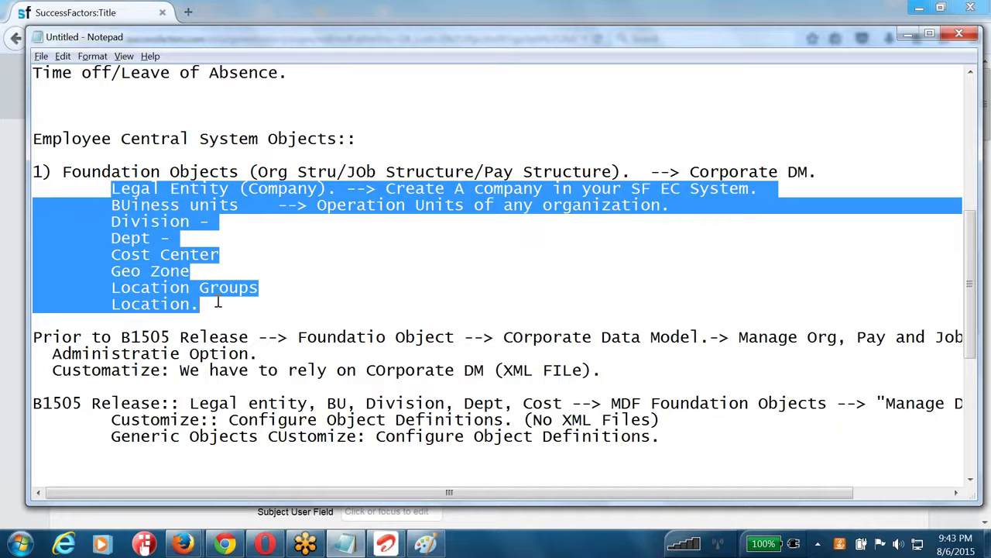
click(234, 306)
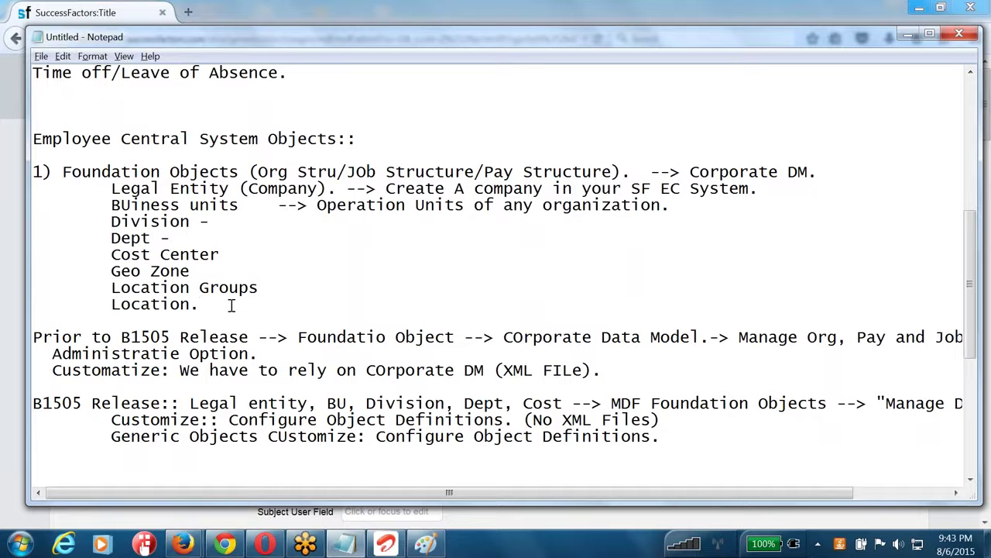
drag(234, 306, 91, 269)
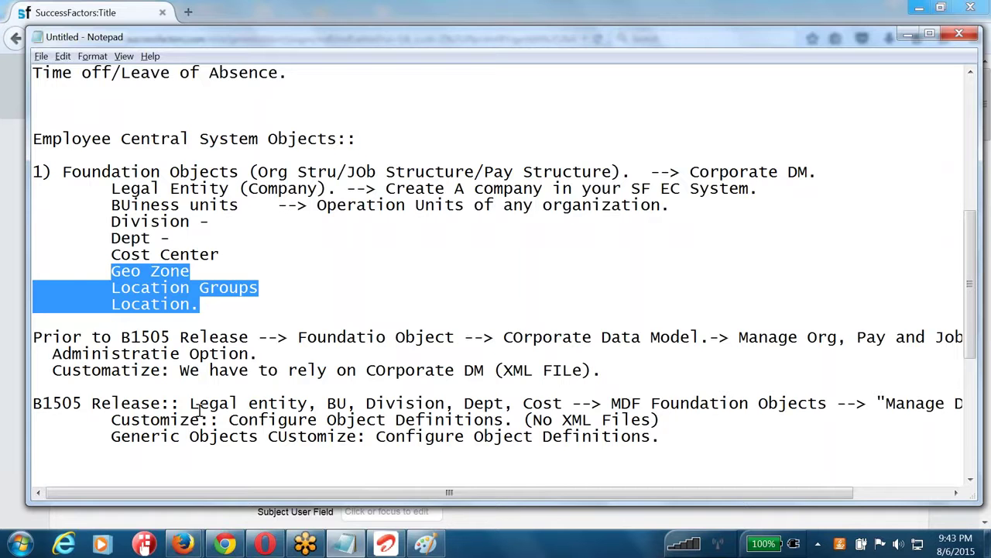
- Switch to SuccessFactors in Firefox and open Manage Organization, Pay and Job Structures from the Admin Center
click(228, 542)
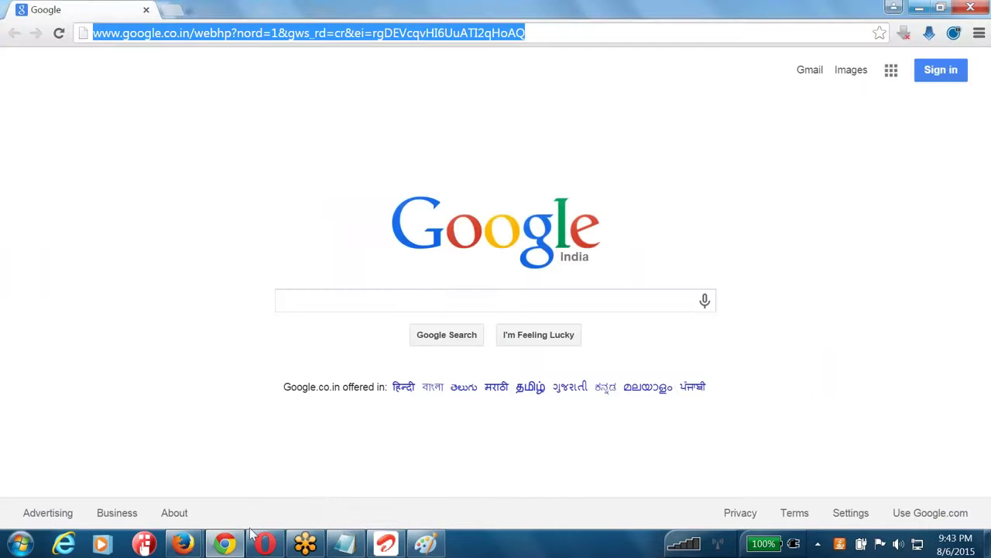
click(184, 542)
click(213, 481)
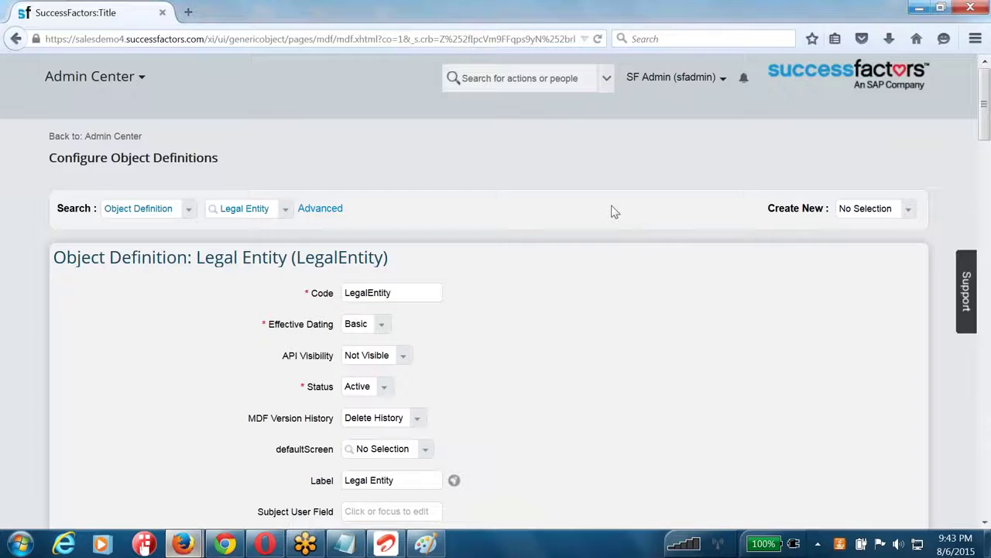
click(108, 136)
click(593, 263)
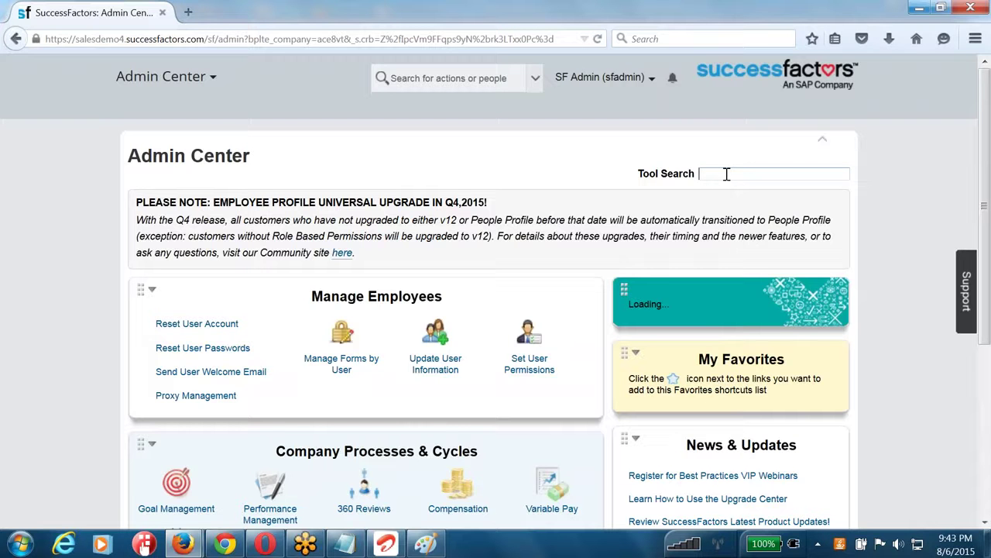
text(Manage org)
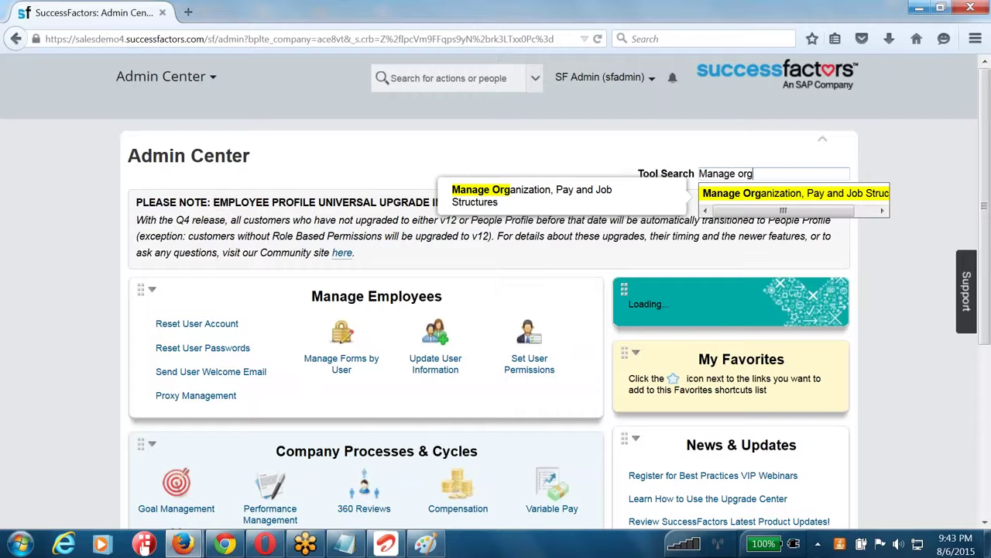
click(737, 195)
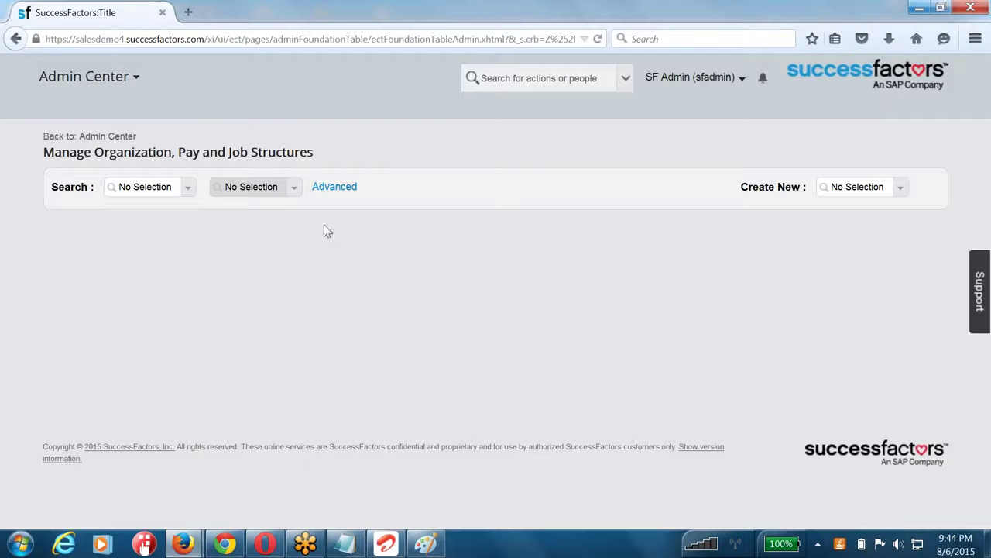
- Try to create a new Legal Entity record, highlight the alert text for reading, and dismiss the alert
click(148, 188)
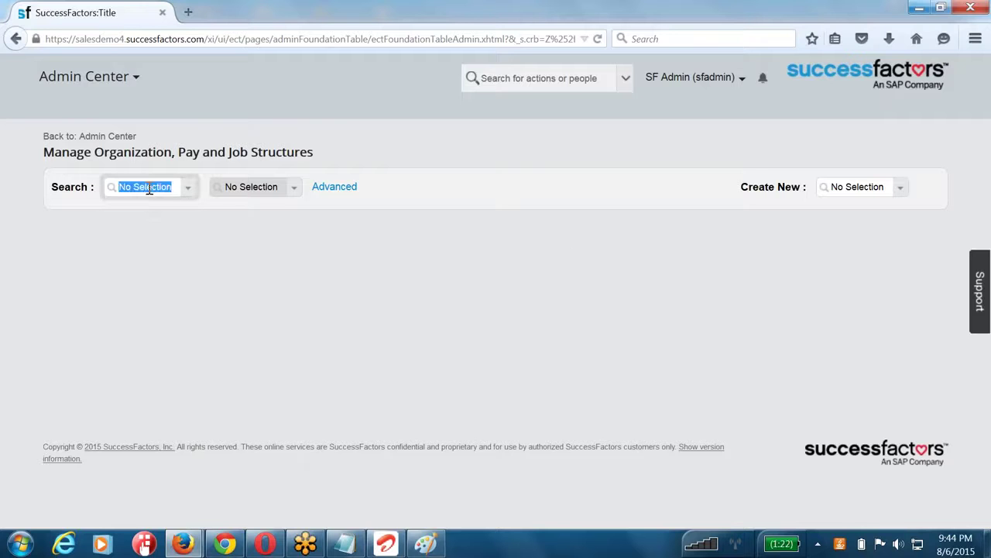
click(901, 188)
click(901, 188)
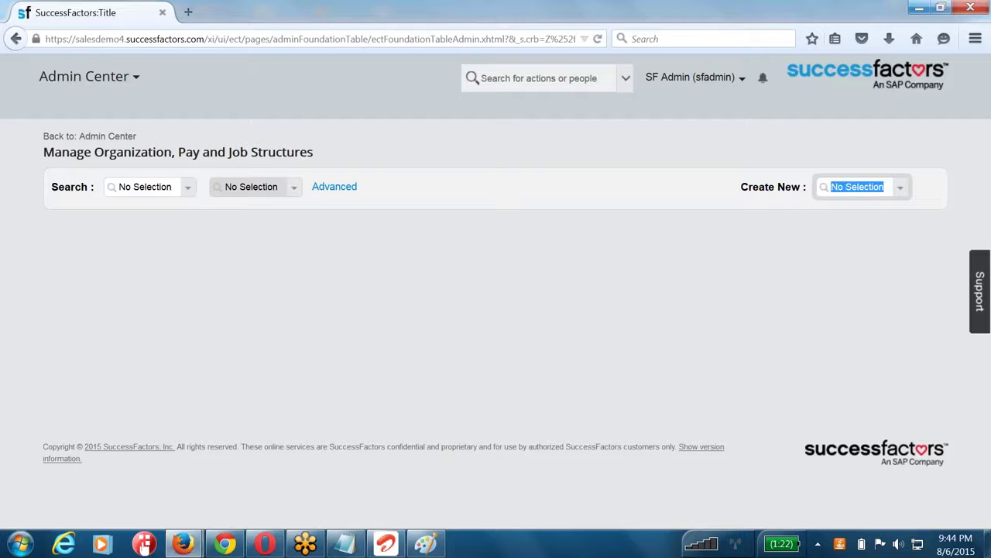
text(legal entity)
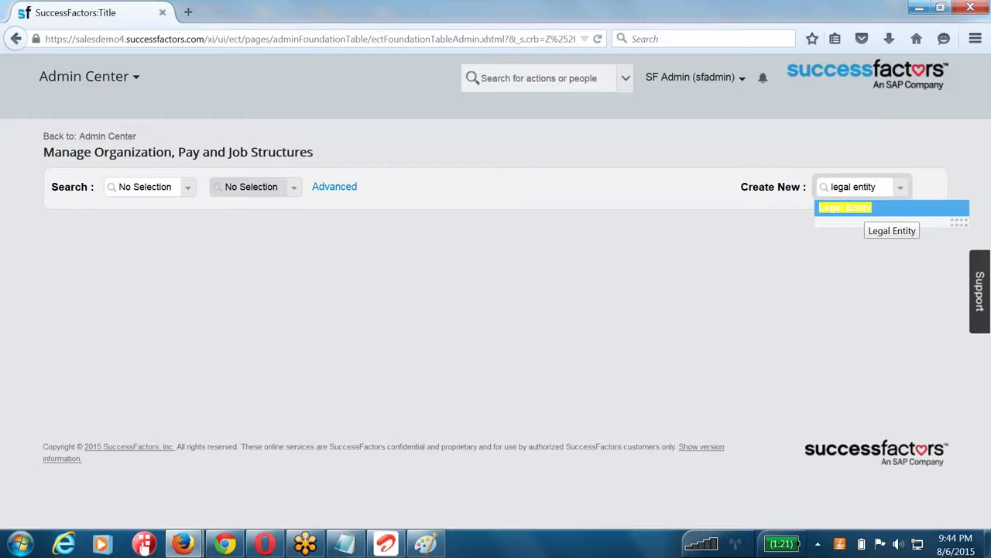
click(866, 208)
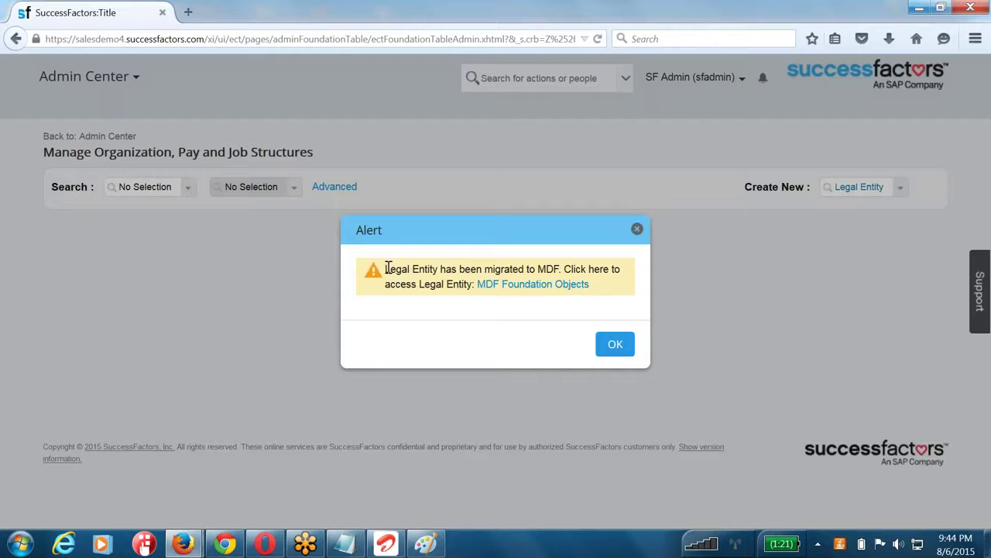
drag(388, 268, 474, 287)
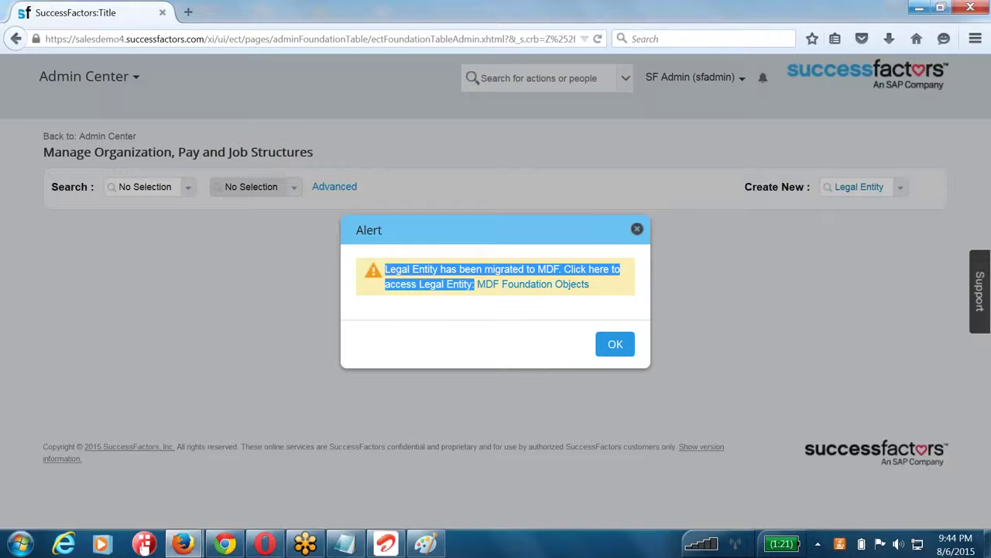
click(637, 230)
- Start a new Location record and examine its form from the effective date down to the Business Address country field
click(844, 192)
text(location)
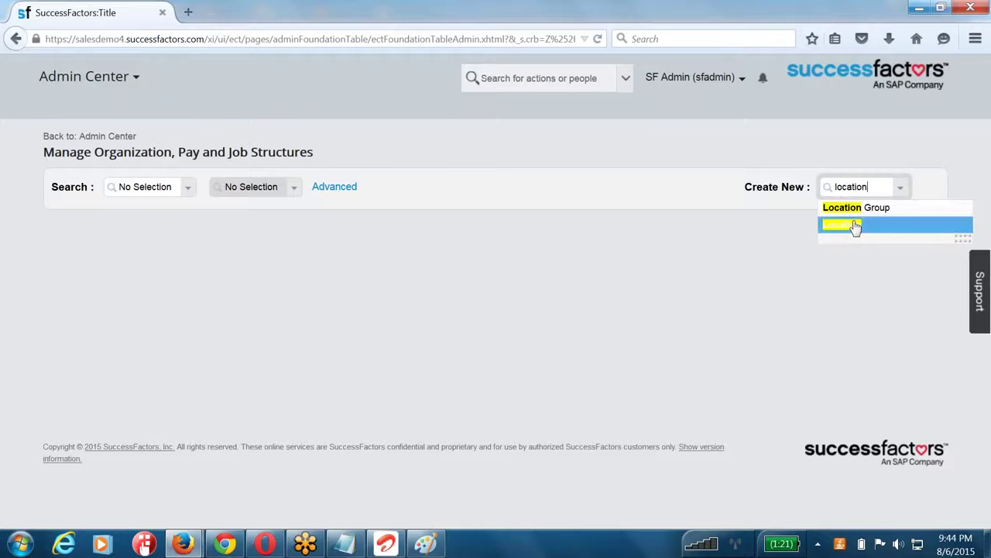
click(855, 225)
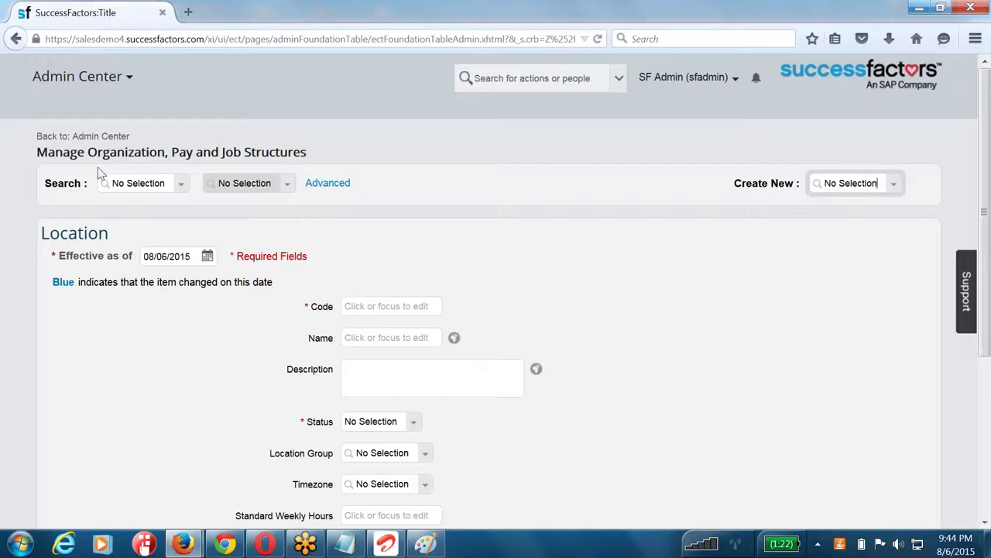
drag(90, 167, 376, 172)
click(653, 393)
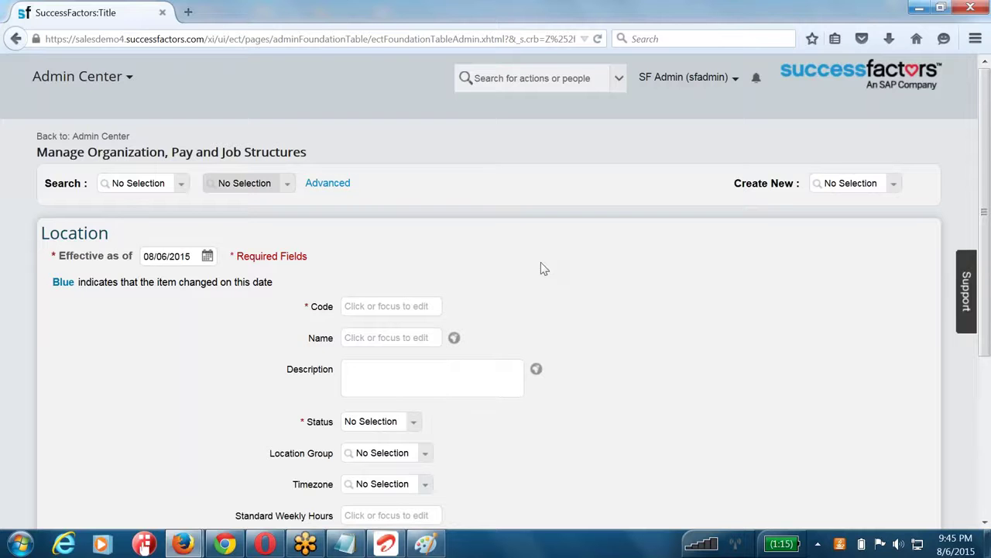
scroll(543, 268, down, 2)
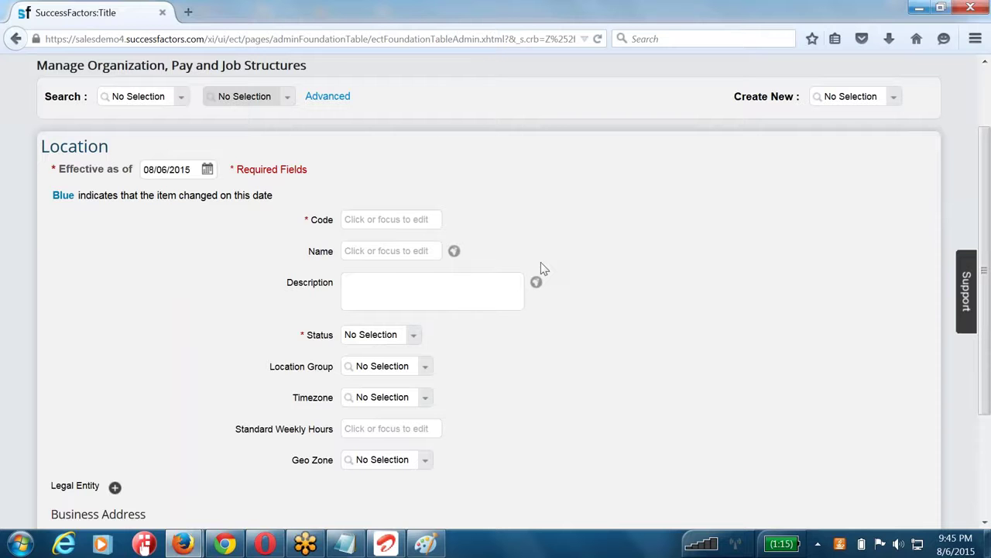
scroll(543, 268, up, 2)
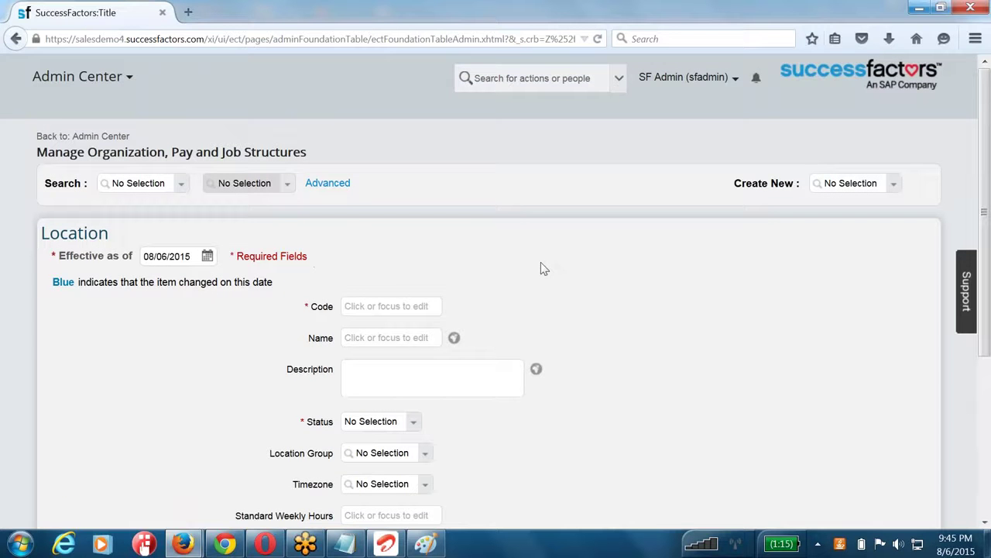
scroll(542, 268, down, 5)
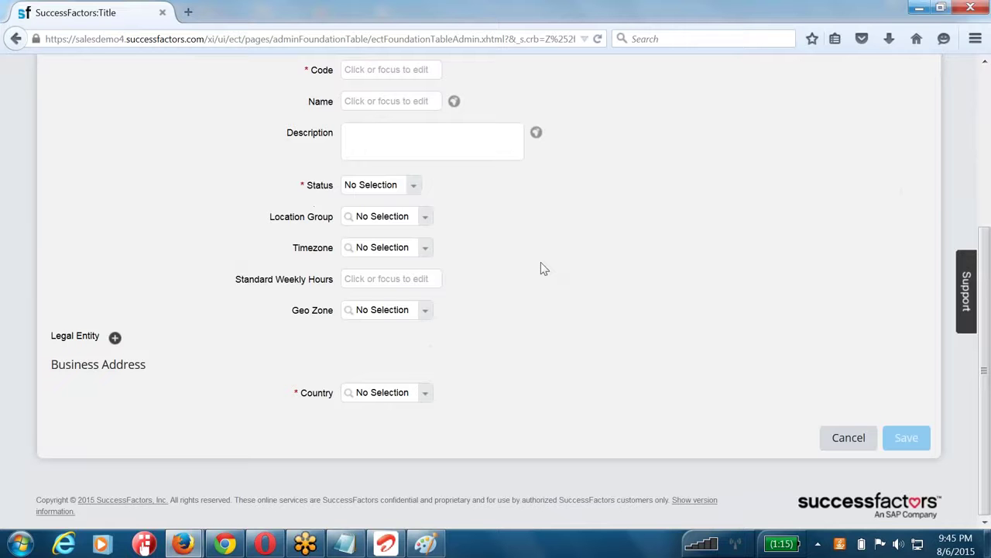
scroll(542, 268, up, 2)
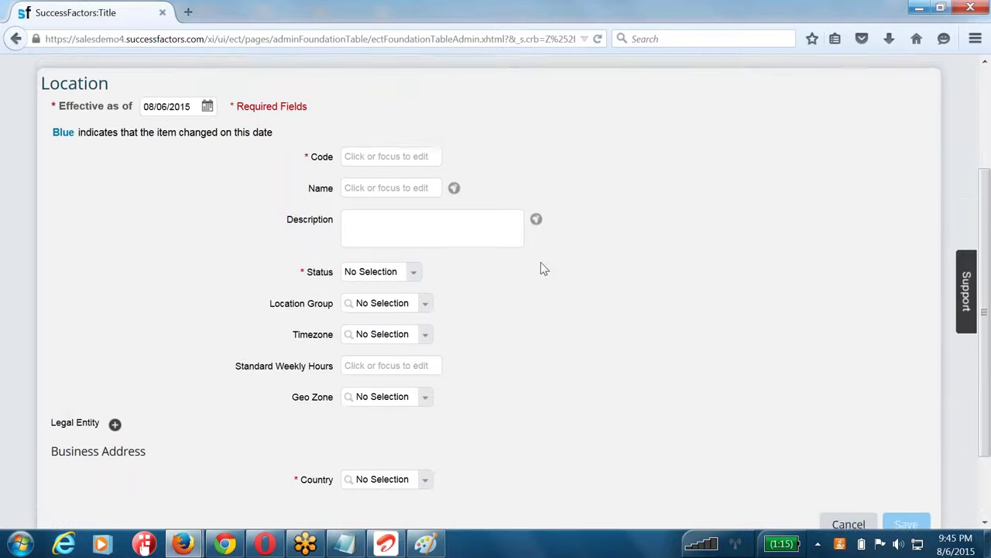
scroll(543, 268, down, 2)
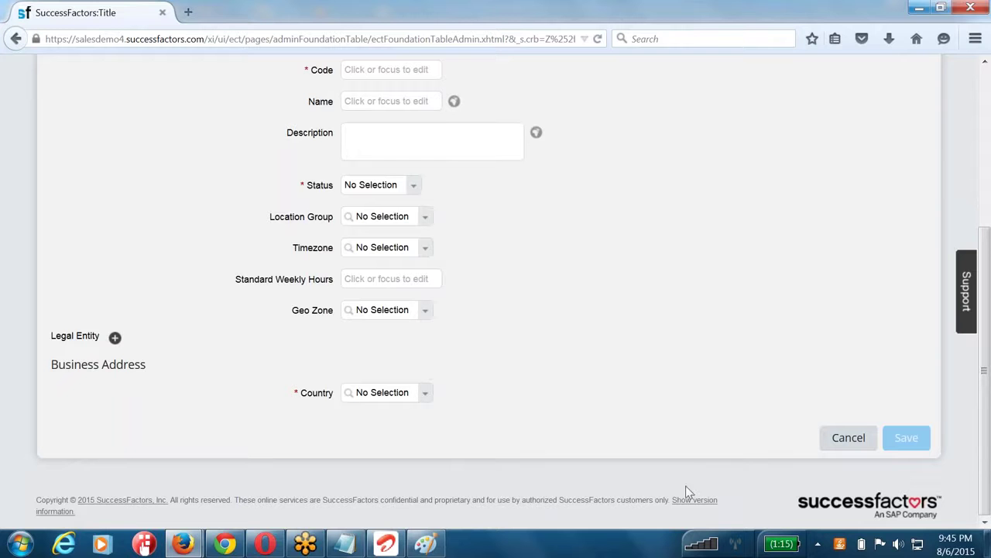
- Show the SuccessFactors version information, highlight "b1508" in the release number, and close the dialog
click(705, 502)
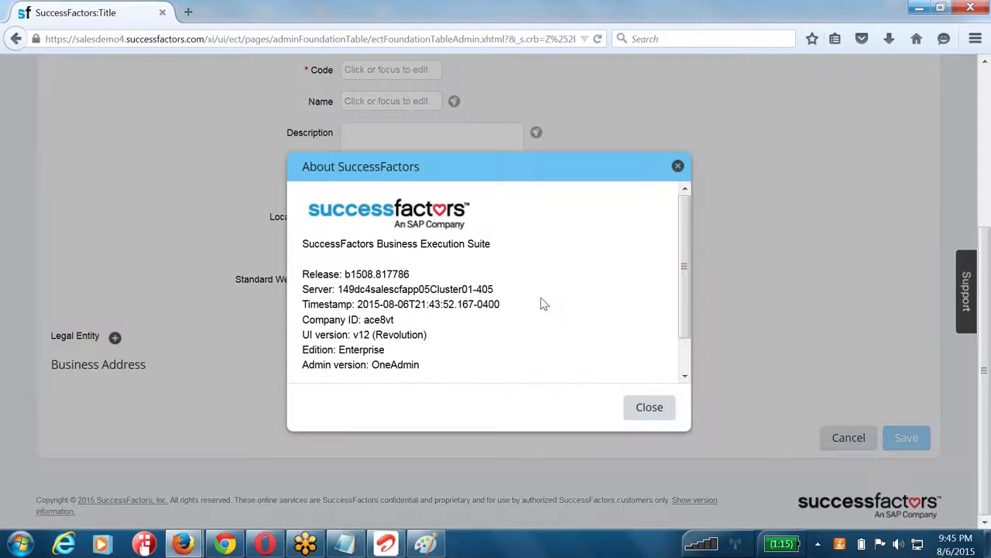
drag(345, 274, 373, 274)
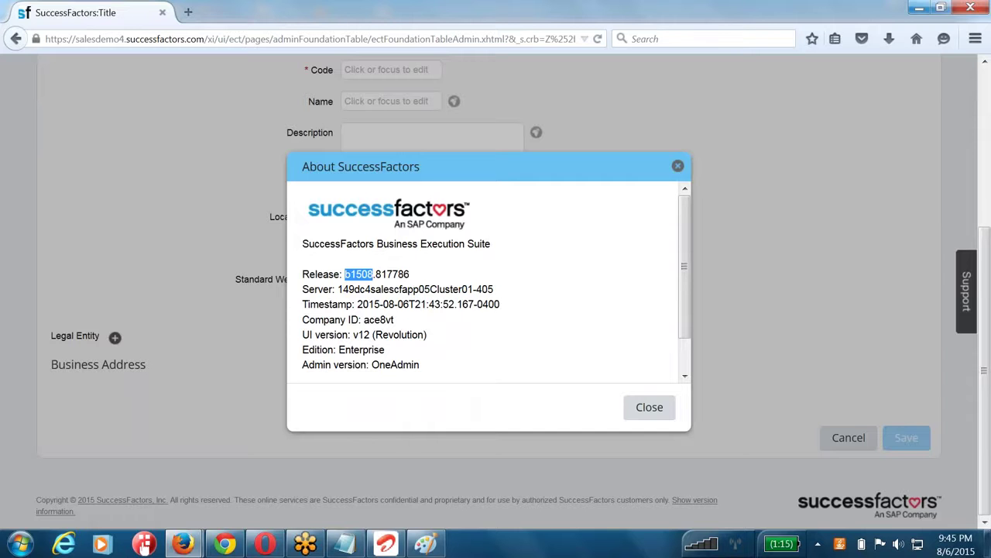
click(678, 167)
- Leave the new Location form and return to the Admin Center home page
scroll(649, 295, up, 5)
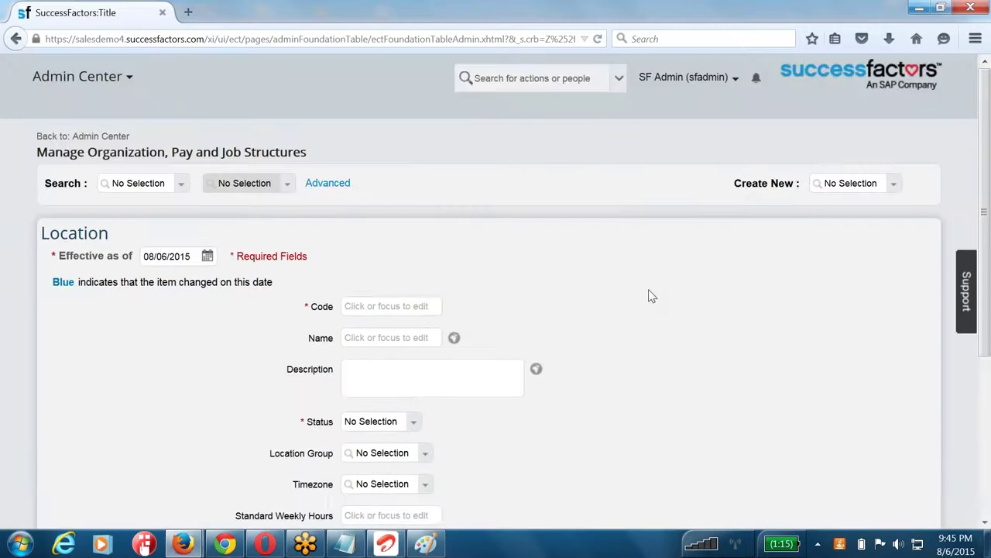
click(111, 141)
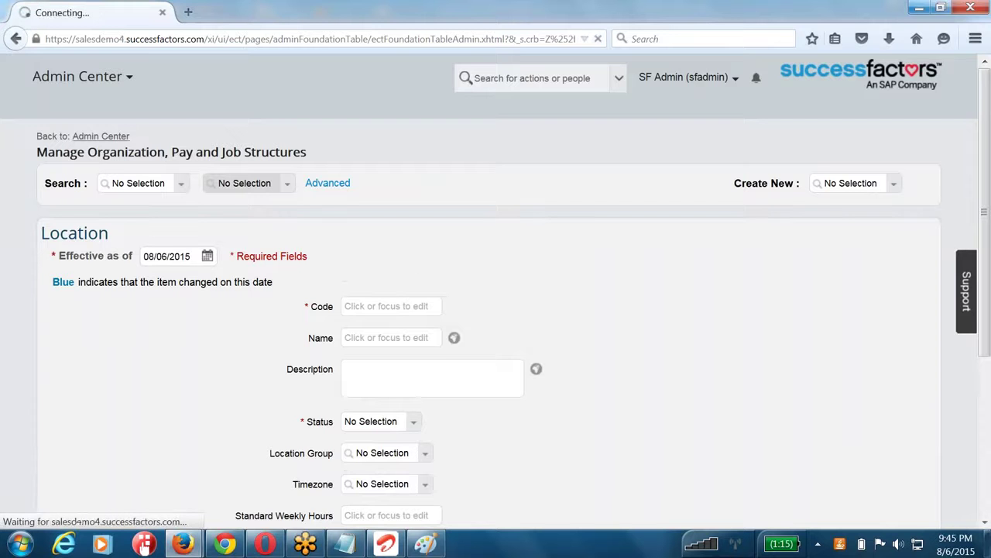
mouse_move(425, 544)
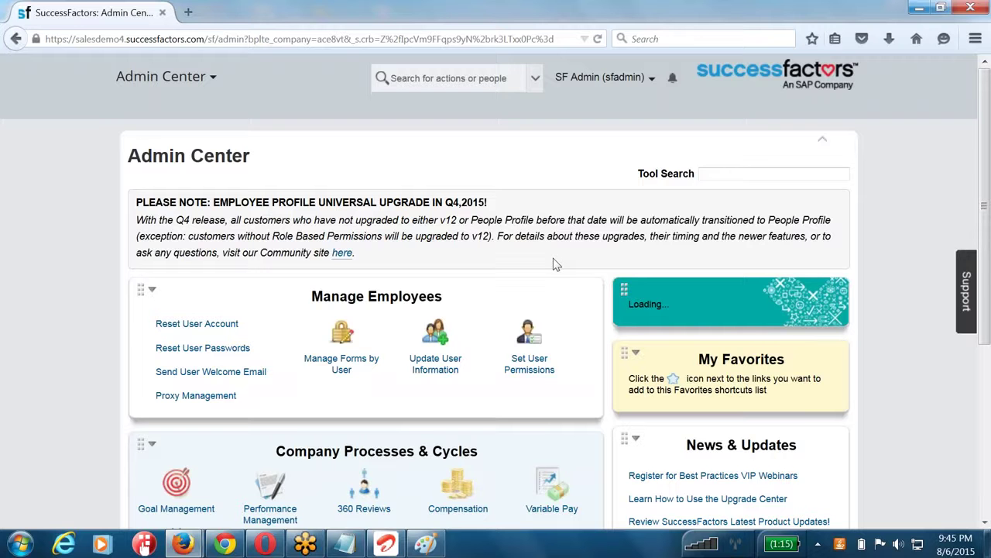
key(super+d)
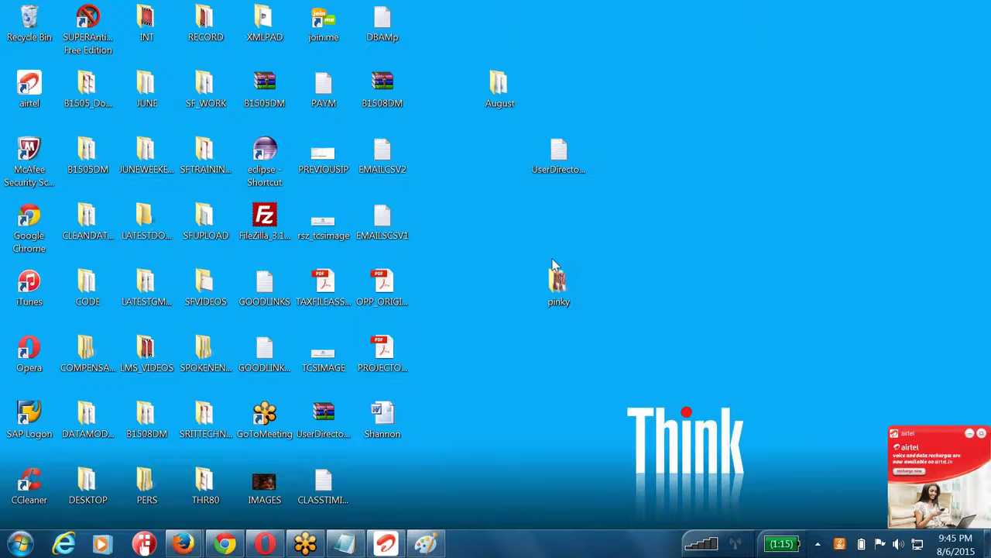
key(super+e)
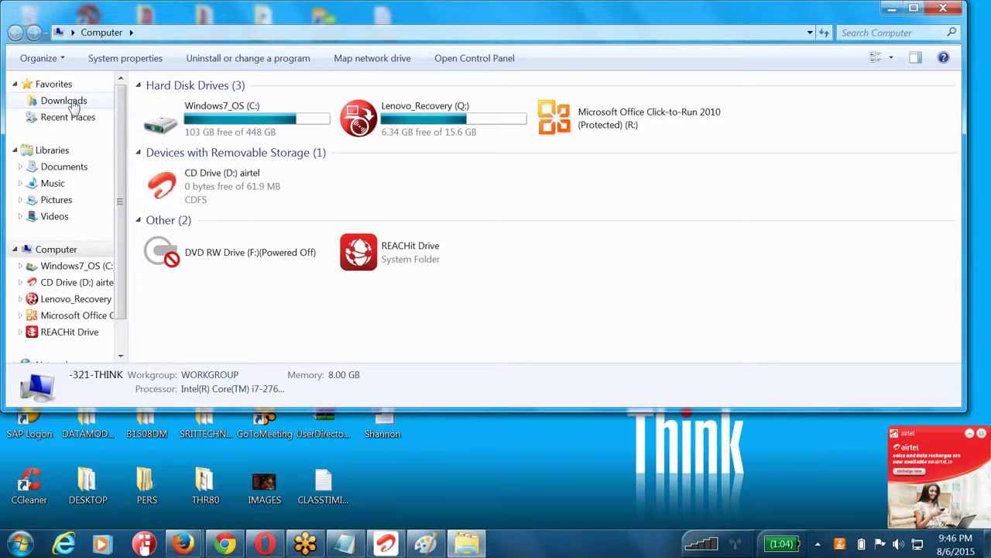
click(914, 11)
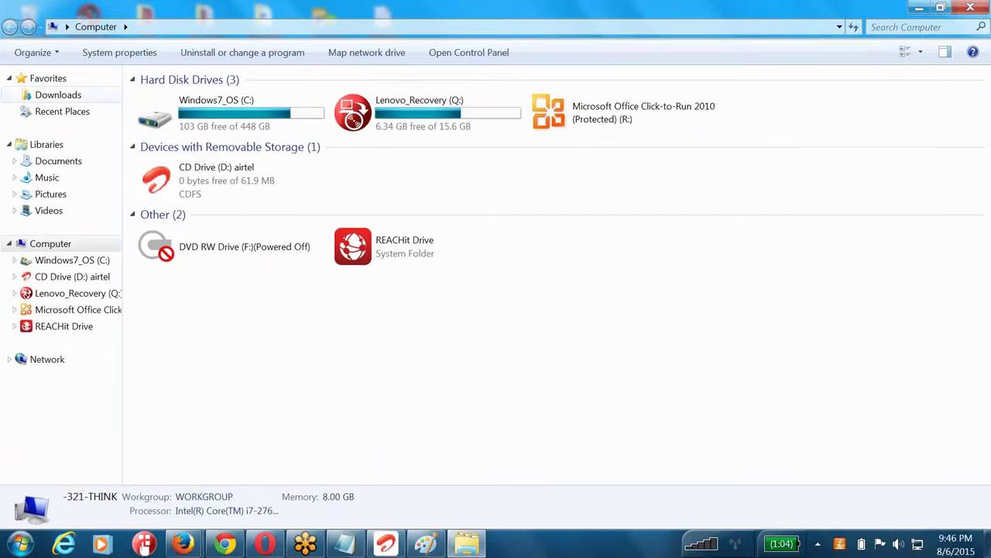
key(super+d)
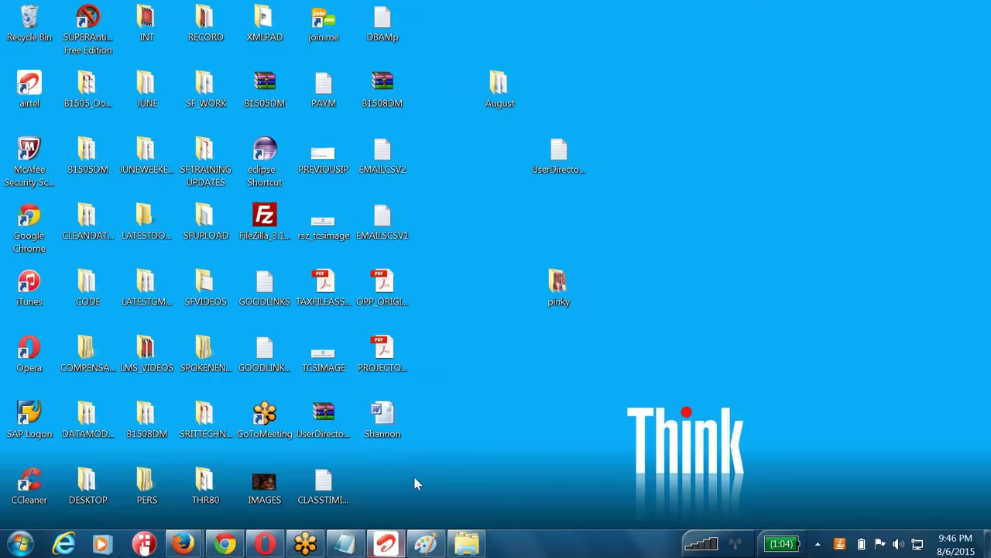
click(468, 545)
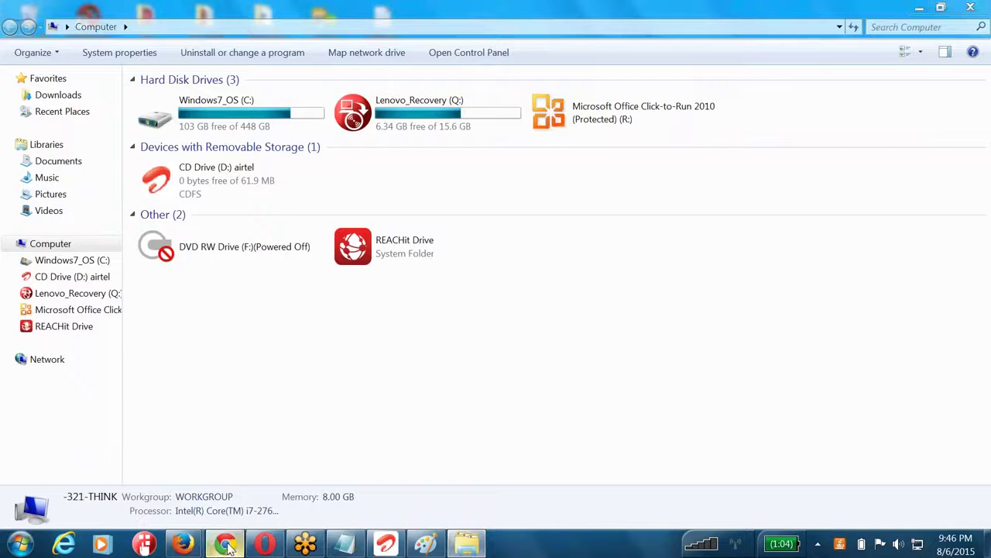
click(225, 545)
mouse_move(184, 544)
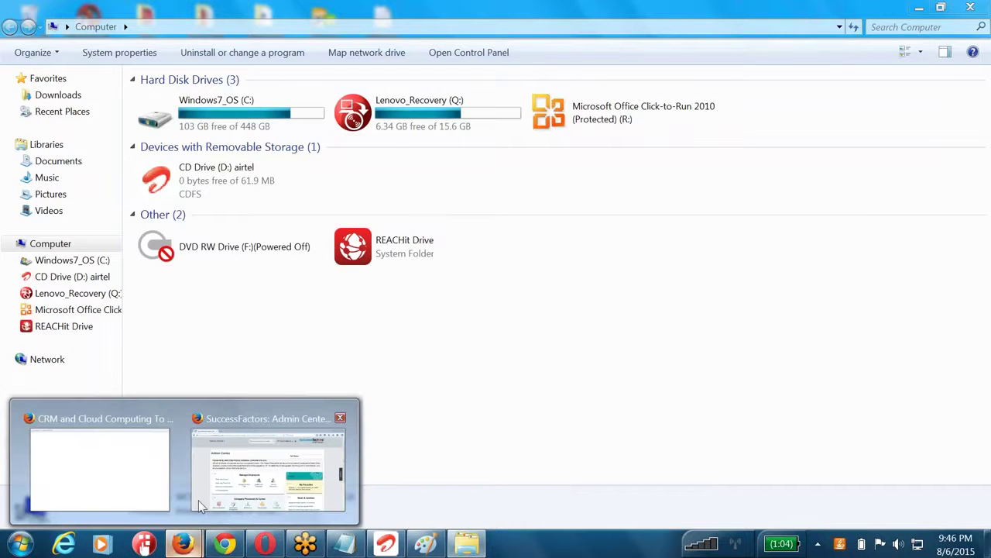
click(227, 486)
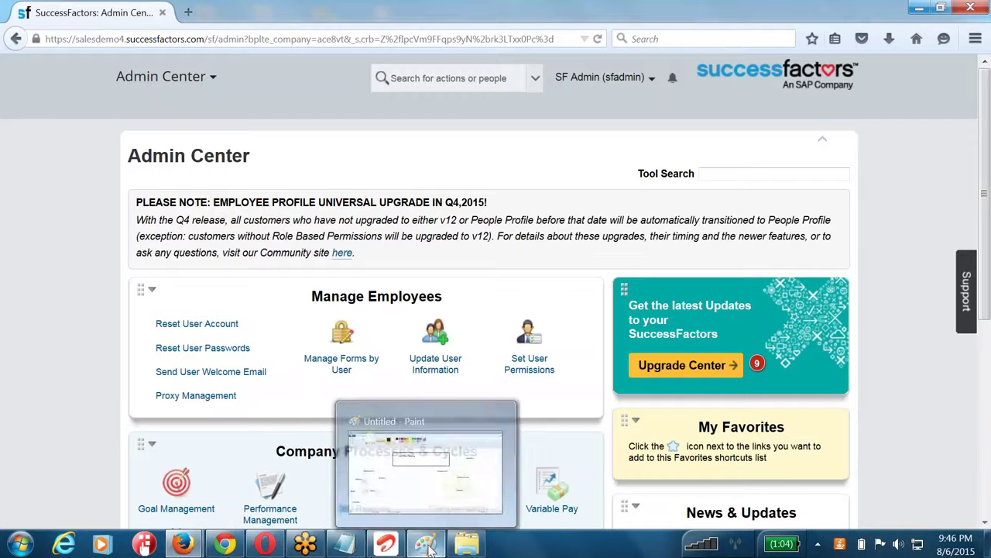
- Switch to the Notepad notes, add a "Job Function." line below Location, and highlight it
click(347, 545)
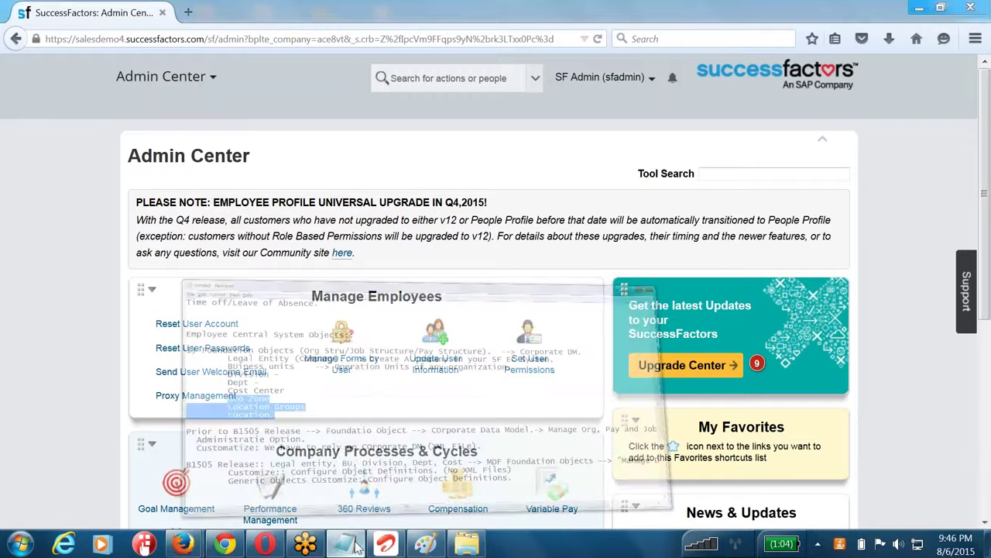
click(219, 307)
key(Return)
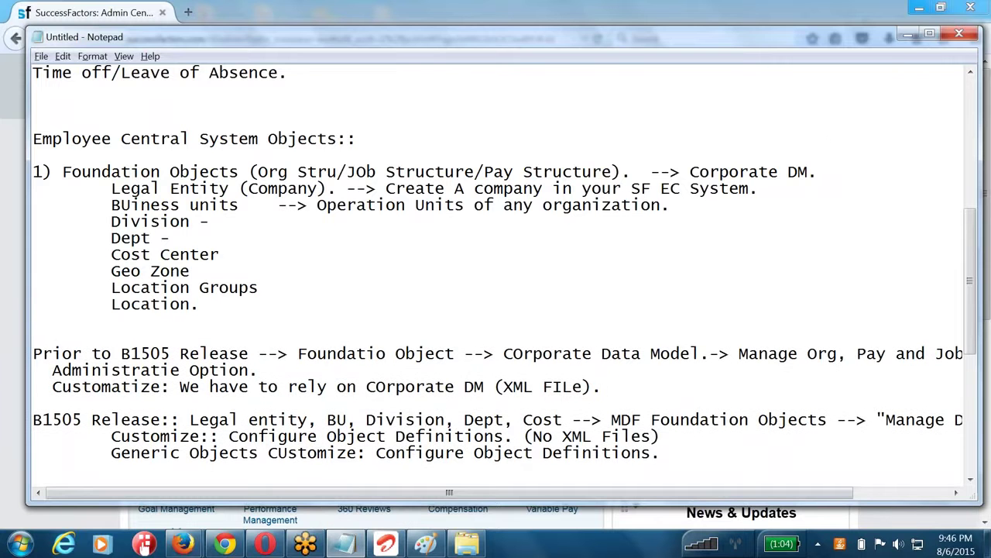
text(Job Function.)
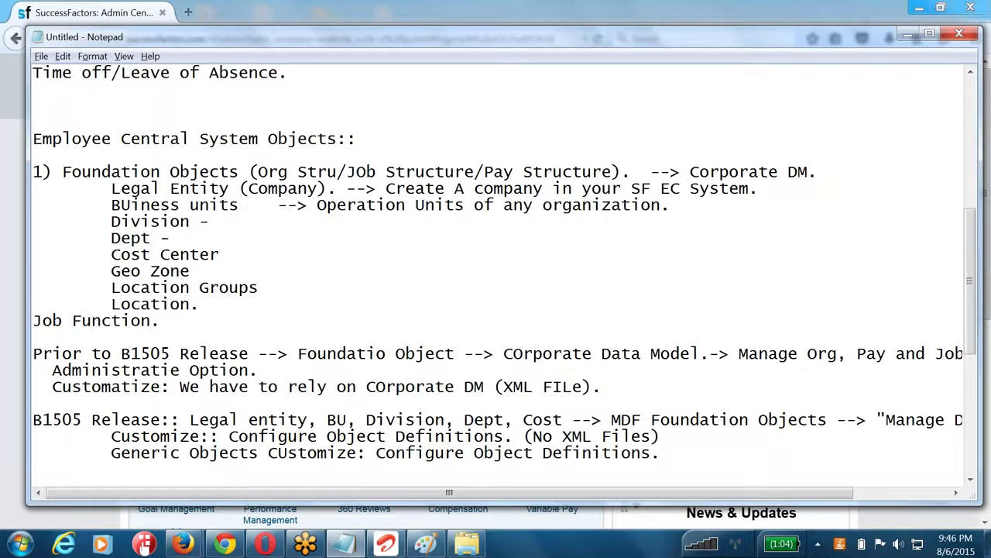
drag(32, 321, 122, 325)
click(206, 325)
key(Return)
key(Tab)
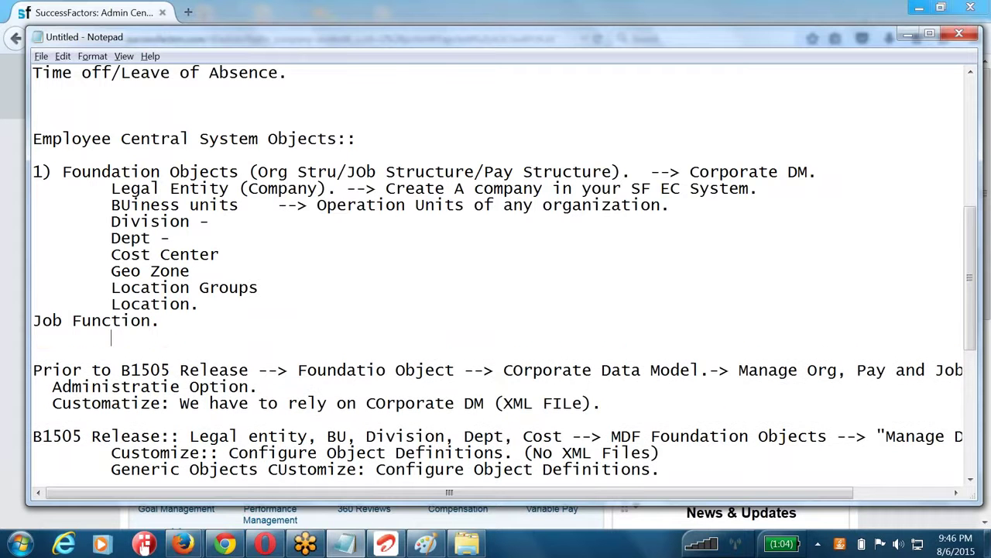
text(EMployement)
key(shift+Home)
key(BackSpace)
- Add a "PayGroup" line below Job Function and highlight the foundation object list from Legal Entity to PayGroup
click(176, 324)
key(Return)
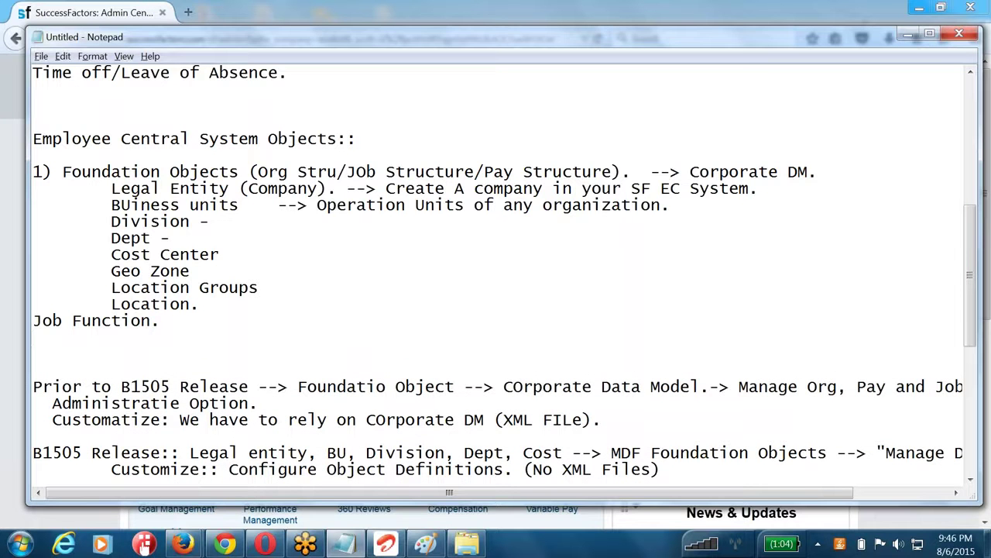
text(PayGroup)
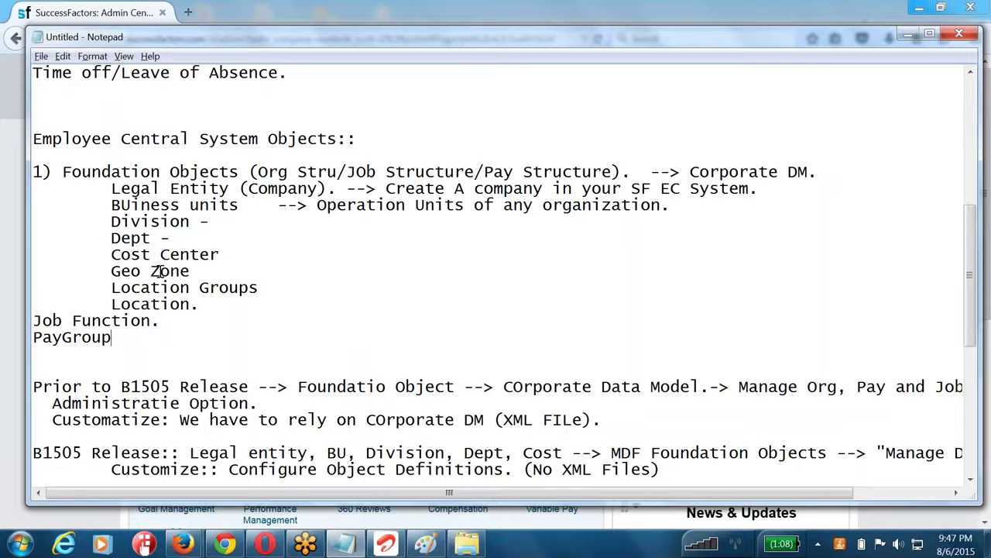
drag(159, 347, 93, 190)
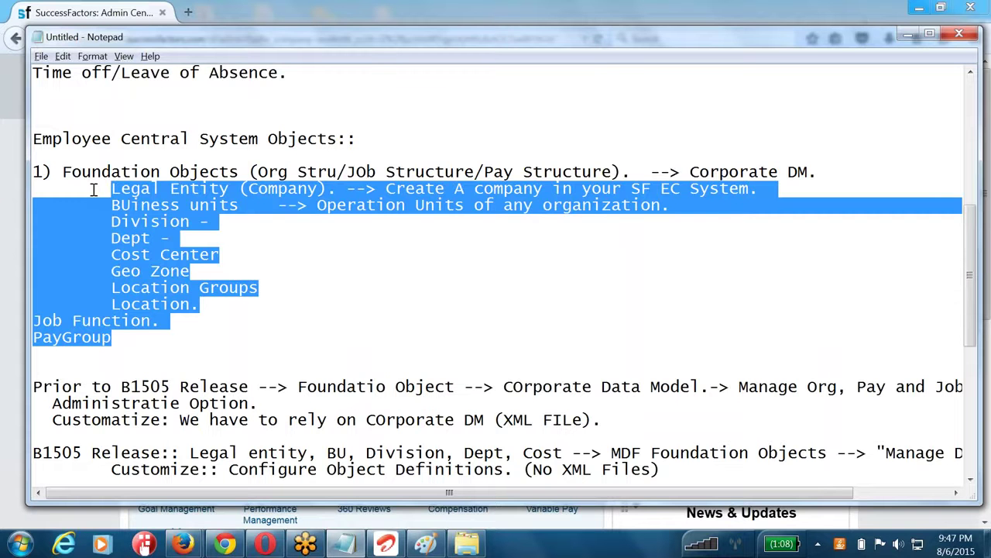
- Insert an indented blank line under Employment Objects, append "::" to the Personal Objects heading, and highlight both headings
scroll(93, 190, down, 5)
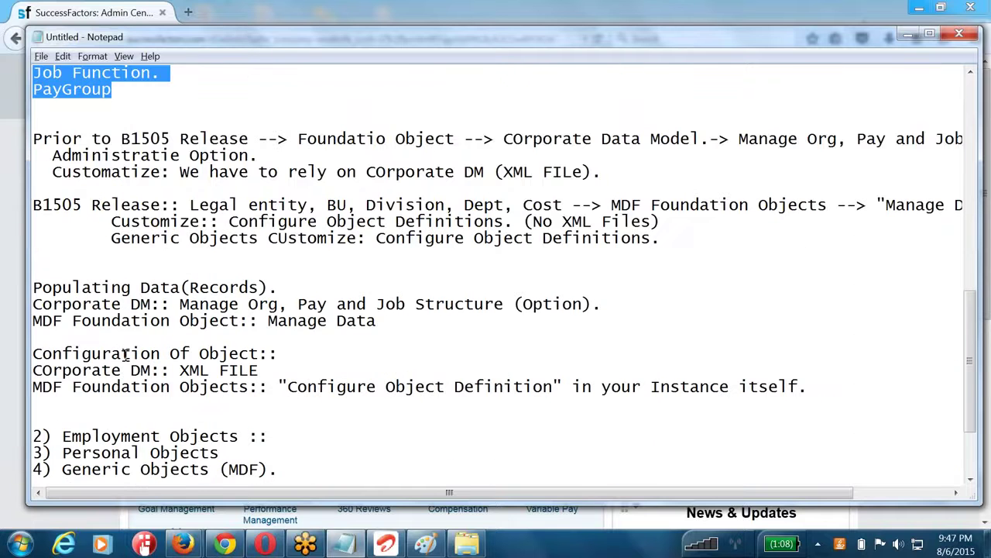
click(280, 434)
key(Return)
key(Tab)
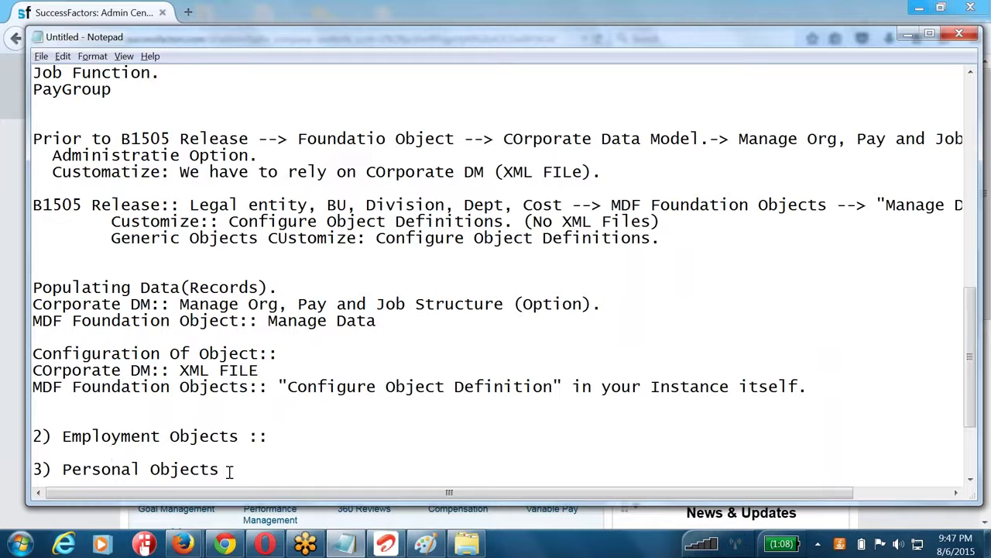
text(::)
drag(255, 469, 35, 435)
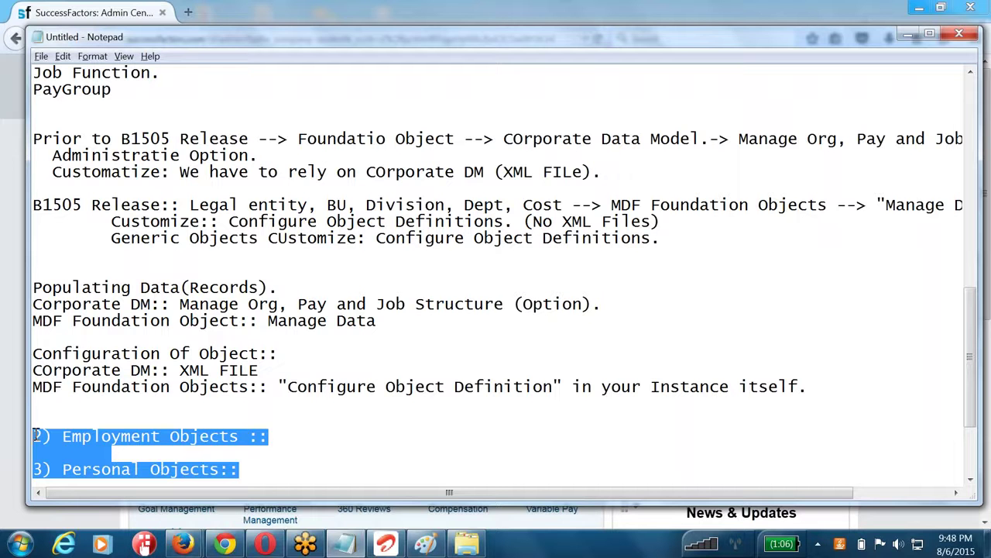
click(285, 434)
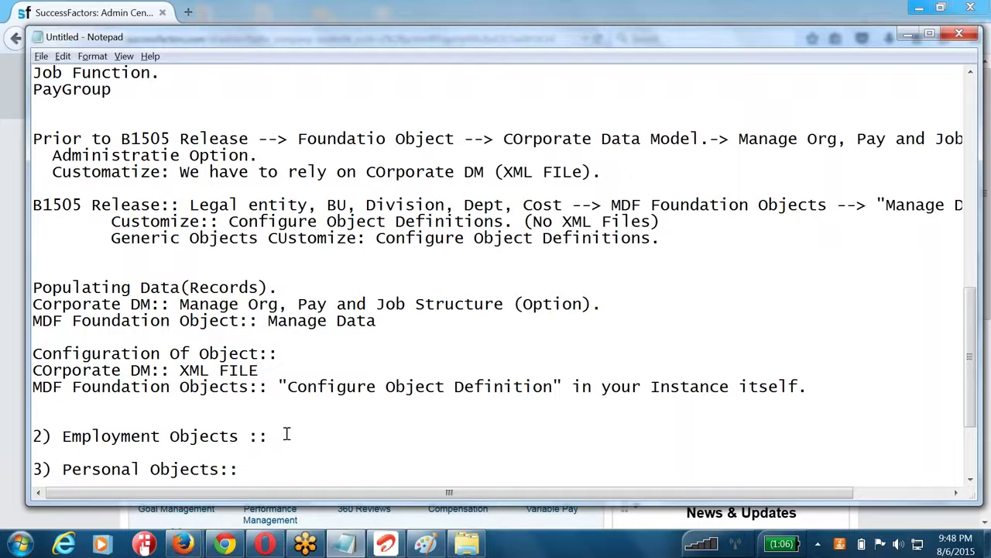
- Insert blank lines below the Personal Objects heading and add "Related to Employee" after it
click(272, 480)
key(Up)
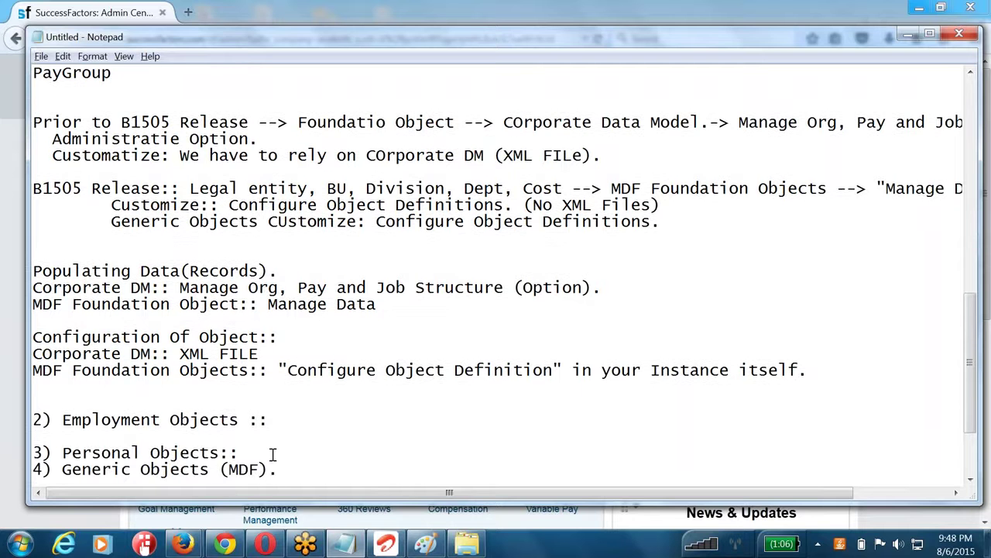
key(Return)
key(Return)
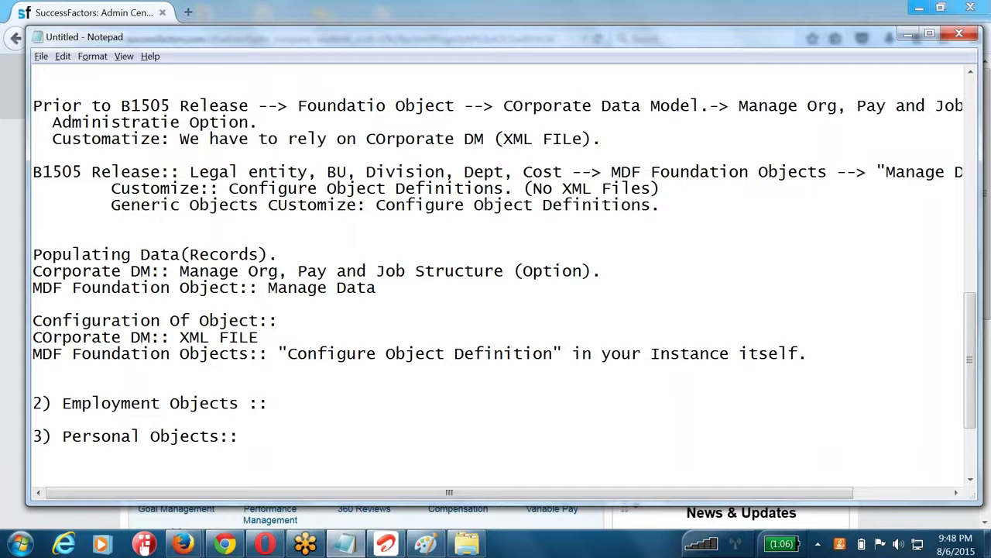
text(Related to Employee)
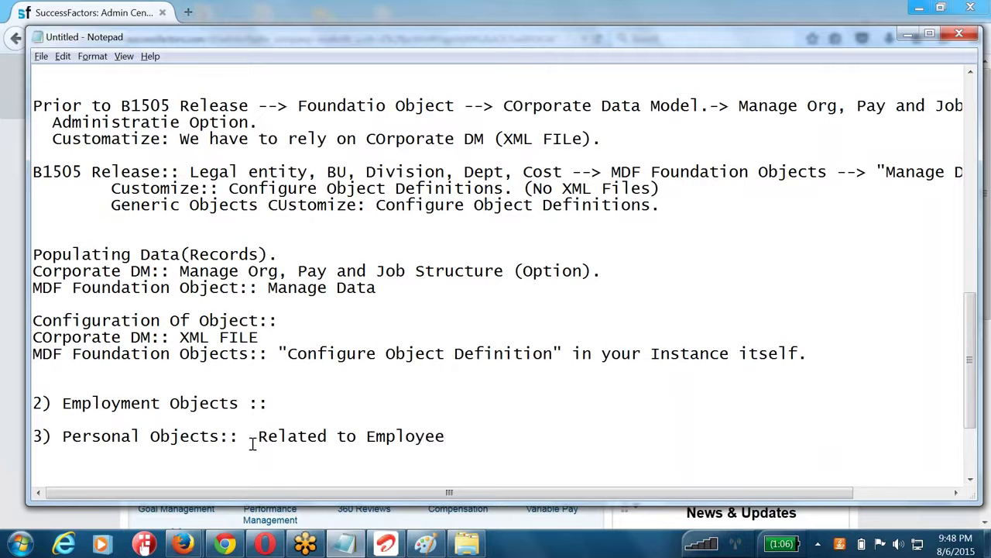
- Copy "Related to Employee" from the Personal Objects line to the end of the Employment Objects heading
drag(258, 436, 464, 435)
key(ctrl+c)
click(367, 405)
key(ctrl+v)
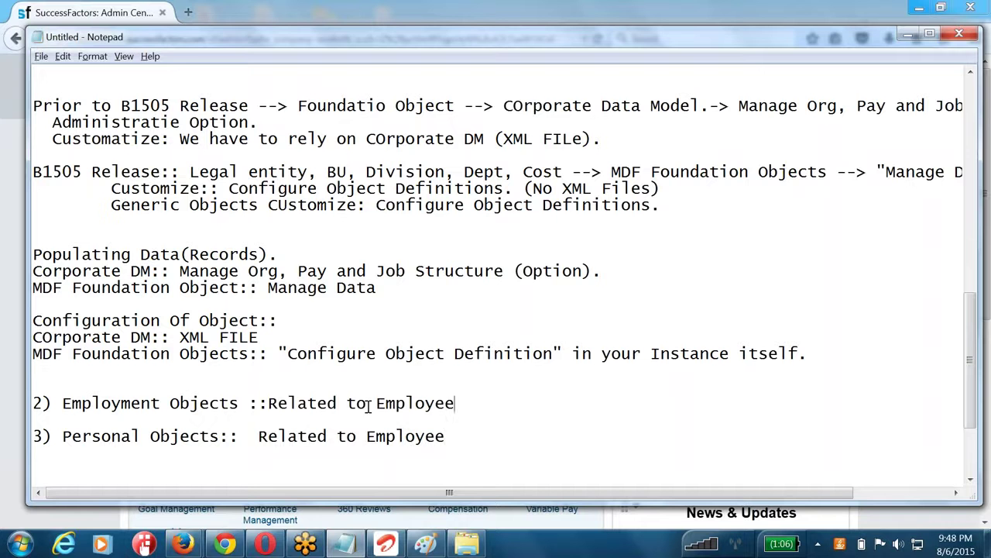
- Extend the Personal Objects line with "--> Contact Information, Address details, Biographic Info,"
click(473, 433)
text(--> Contact Information, )
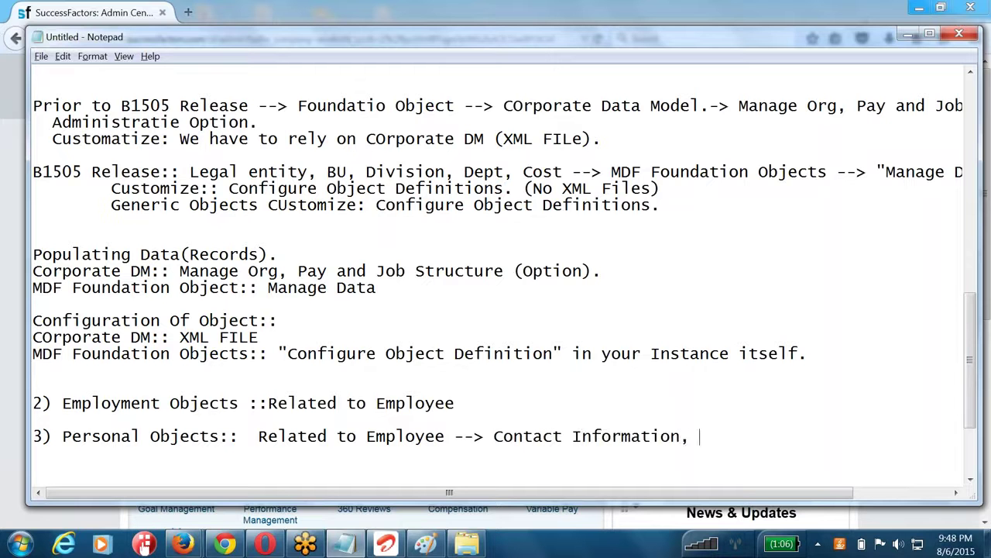
text(Address details, B)
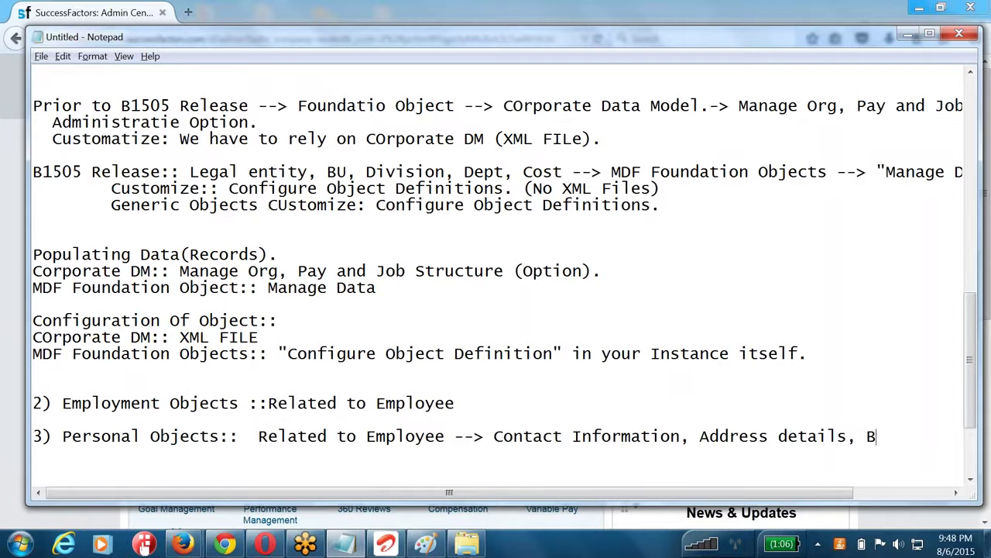
text(iographic Info,)
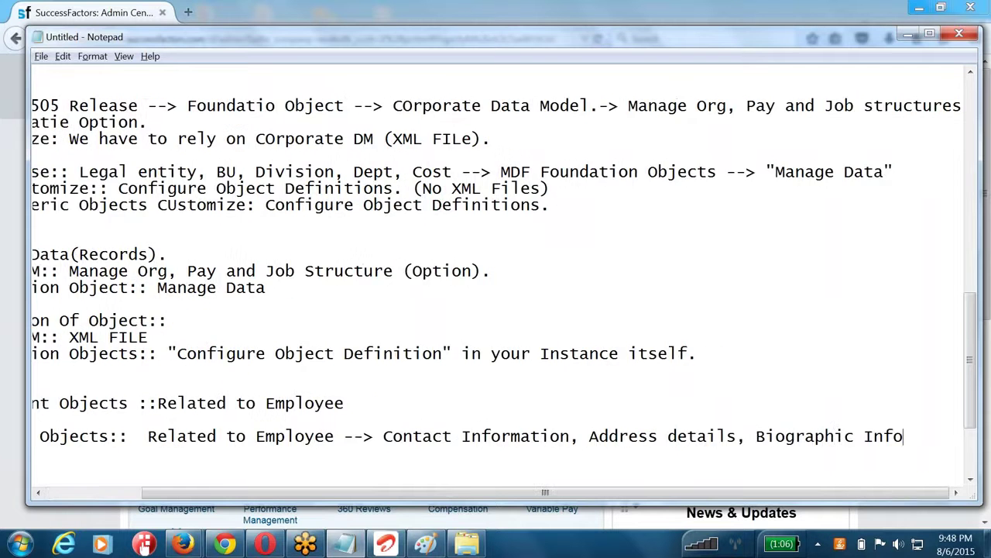
- Add an indented continuation line under Personal Objects reading "Emergency COntact details, dependents."
key(Return)
key(Tab)
key(Tab)
key(Tab)
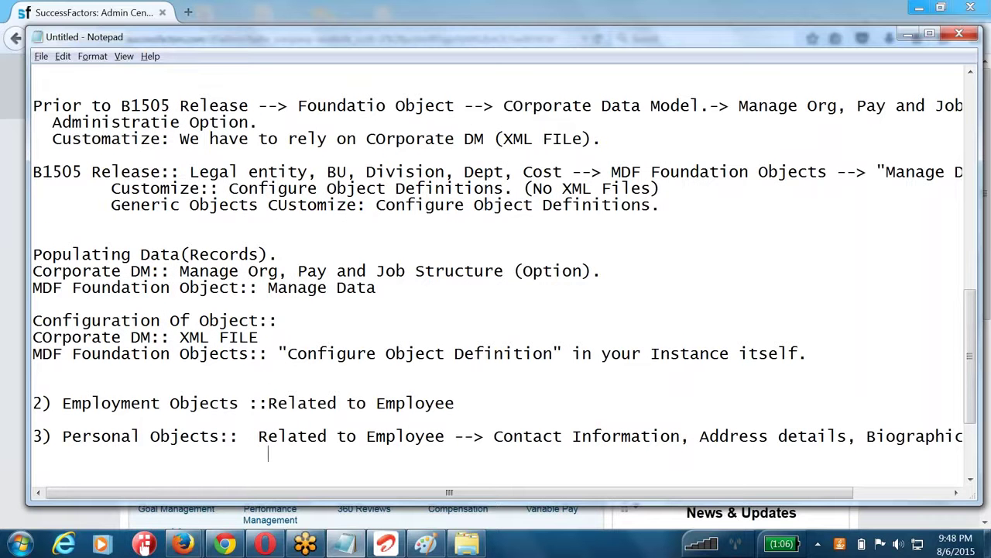
text(Emerg)
key(BackSpace)
key(BackSpace)
key(BackSpace)
key(BackSpace)
key(BackSpace)
key(BackSpace)
text(Emergency COntact deta)
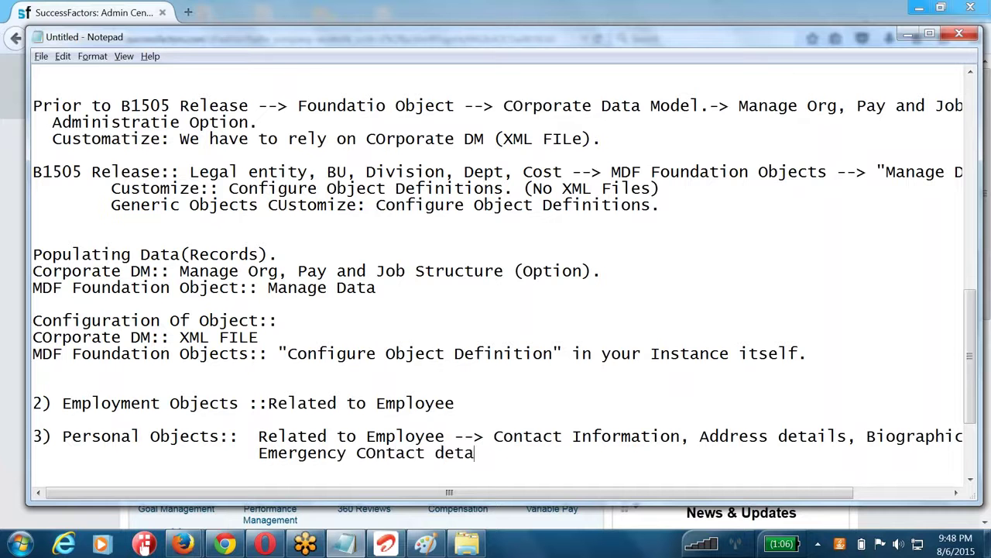
text(ils, dependents.)
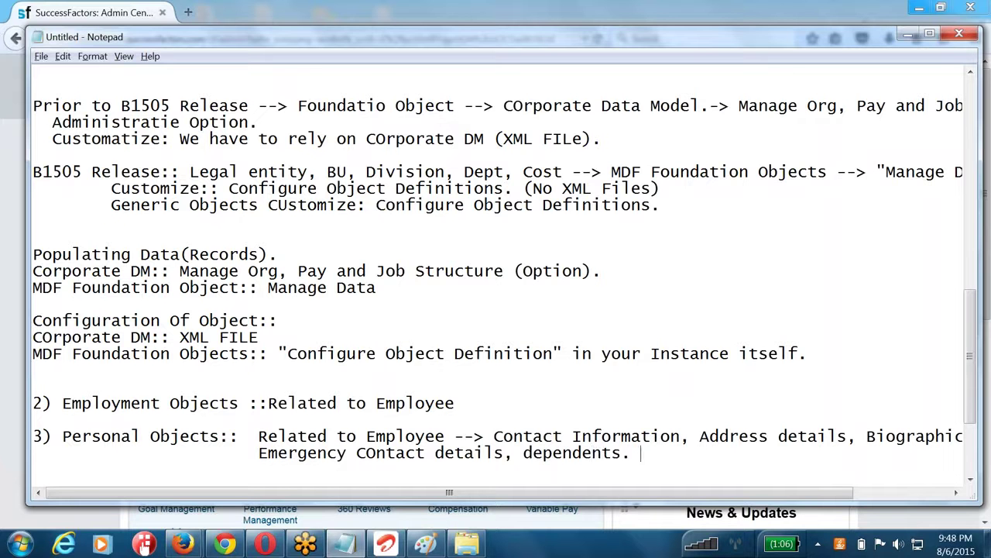
text( wor)
key(BackSpace)
key(BackSpace)
key(BackSpace)
- Highlight the Personal Objects examples and the "Personal Objects::" heading for reading
drag(641, 454, 500, 436)
drag(239, 436, 62, 436)
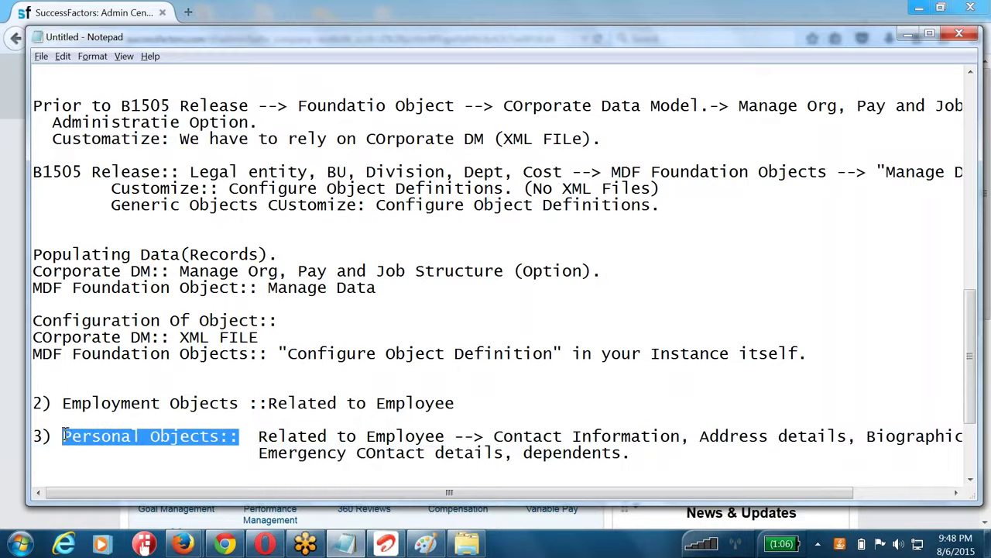
- Add "(SPecific Job int he organization)::" after "Related to Employee" on the Employment Objects line
click(494, 400)
text(::)
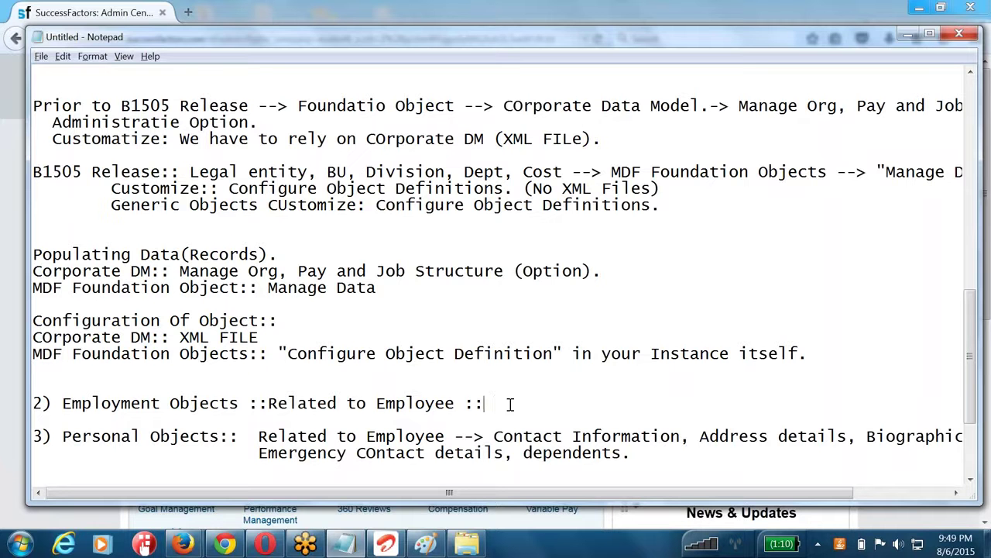
key(BackSpace)
key(BackSpace)
key(BackSpace)
text(Spec)
key(BackSpace)
key(BackSpace)
key(BackSpace)
key(BackSpace)
text((SPecific Job)
key(BackSpace)
key(BackSpace)
key(BackSpace)
text(Job int he o)
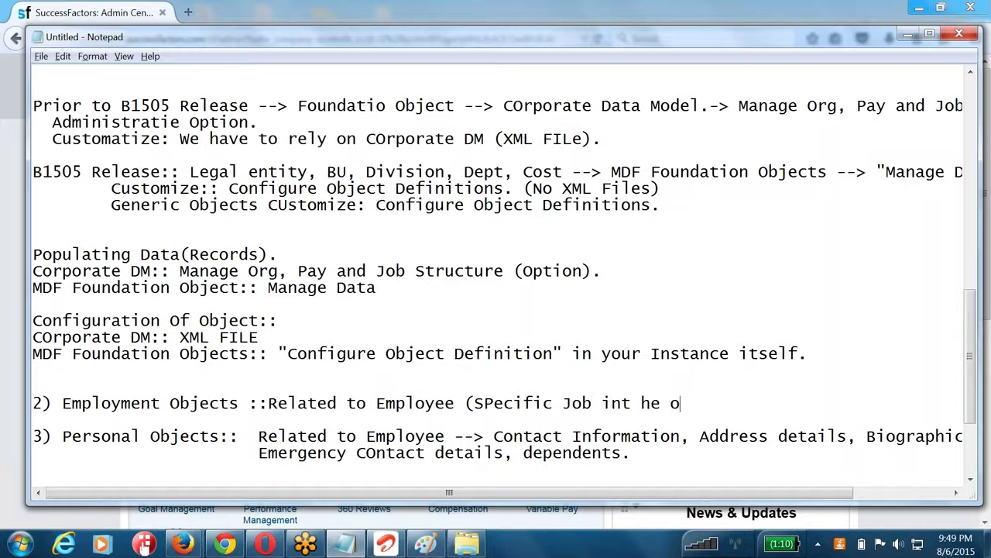
text(rganization)::)
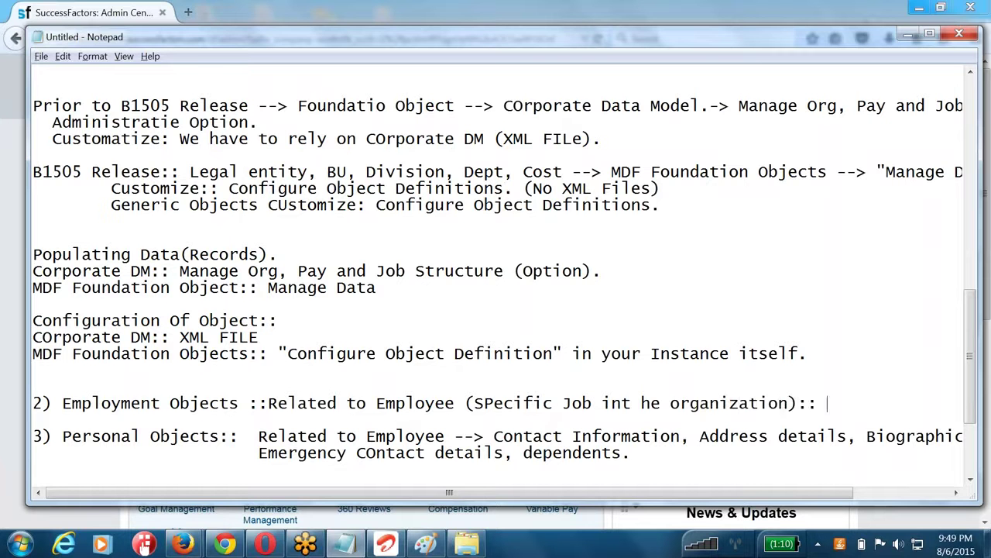
- Complete the Employment Objects line with "JOb Information, EMployment Info, Compensation, Hire date, PayComps etc.." and highlight the whole line
text( JOb Information)
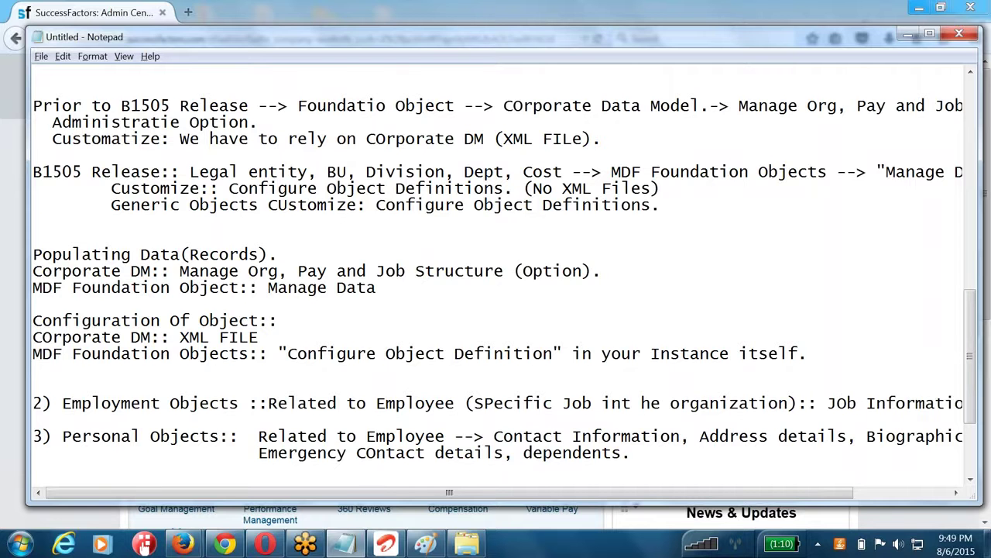
text(, )
text(EMp)
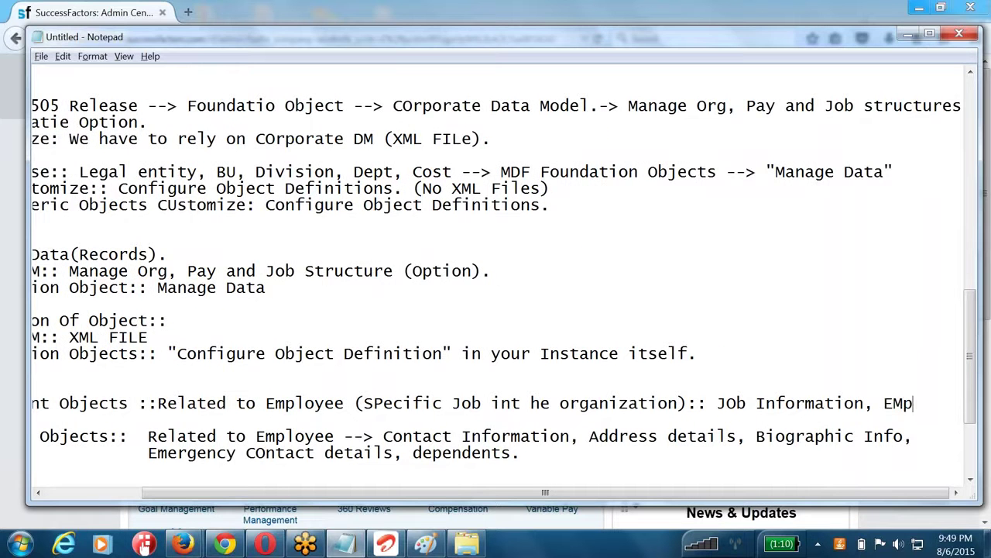
text(loyment Info, )
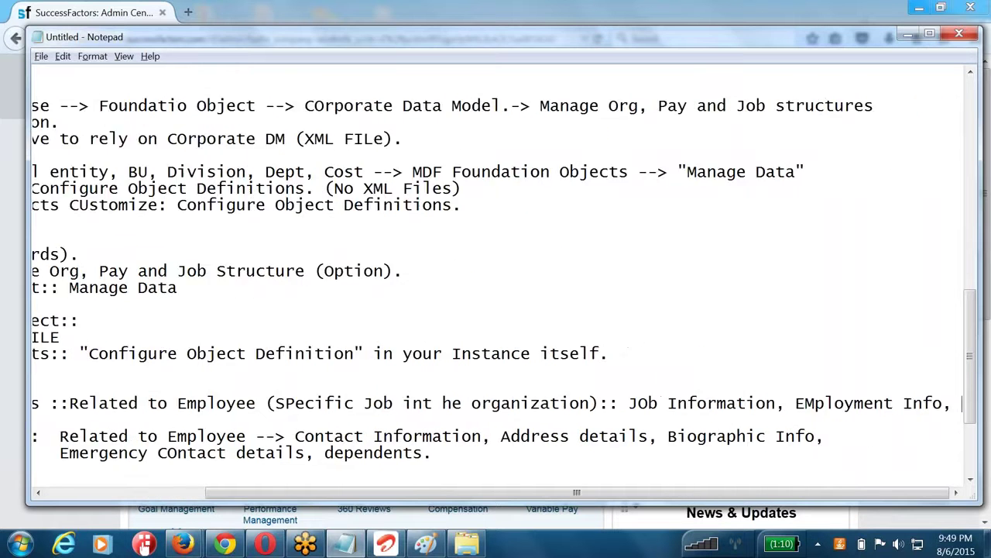
text(Comp e)
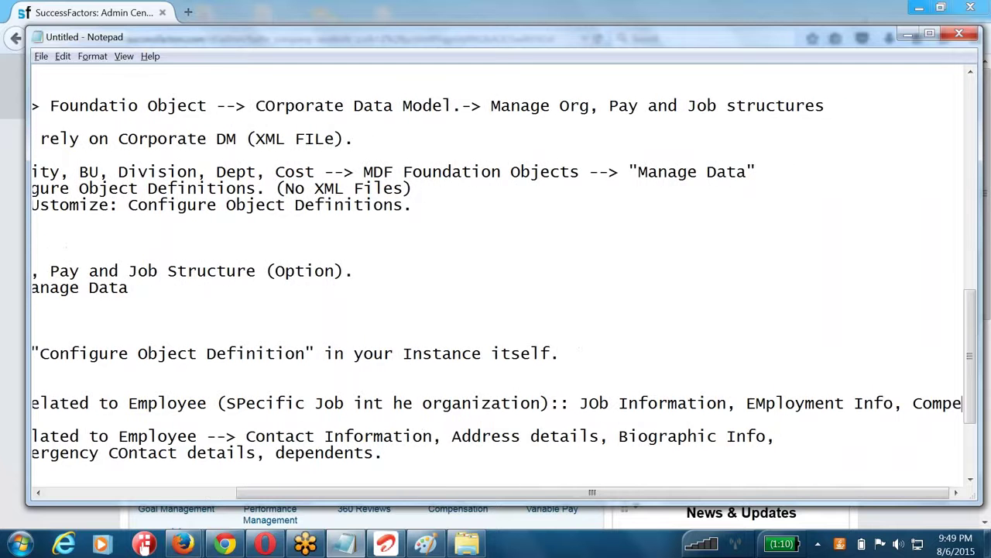
text(nsation, Hire date, )
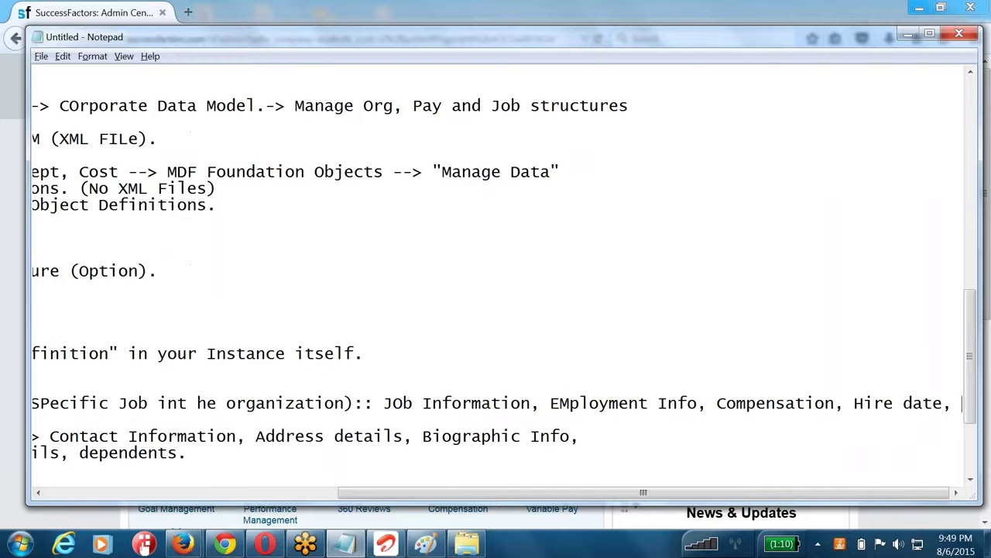
text(PayComp)
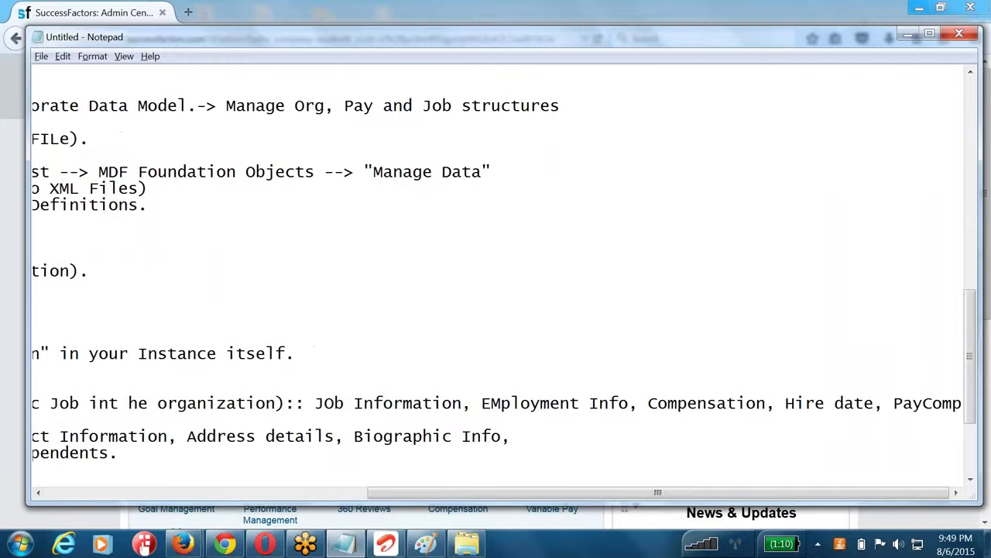
text(s etc..)
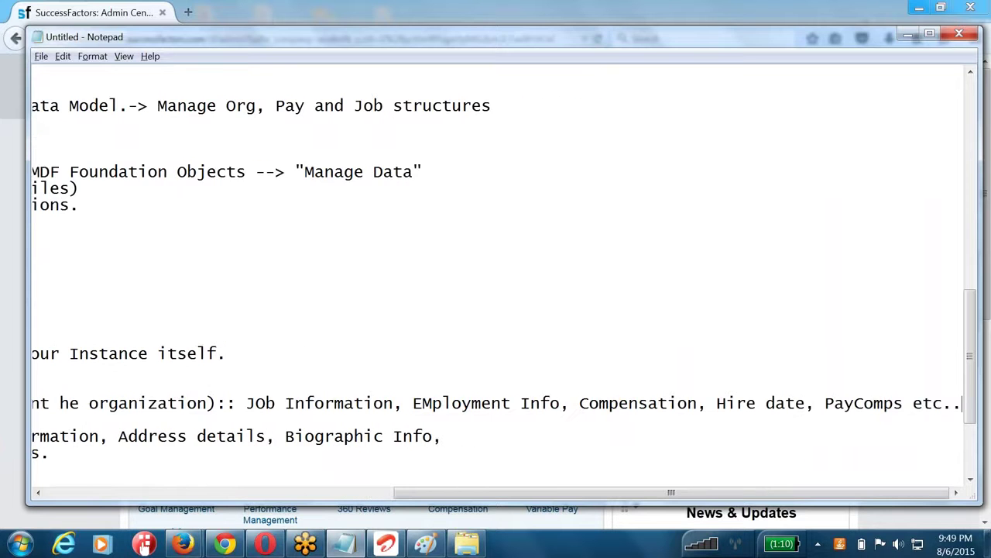
key(shift+Home)
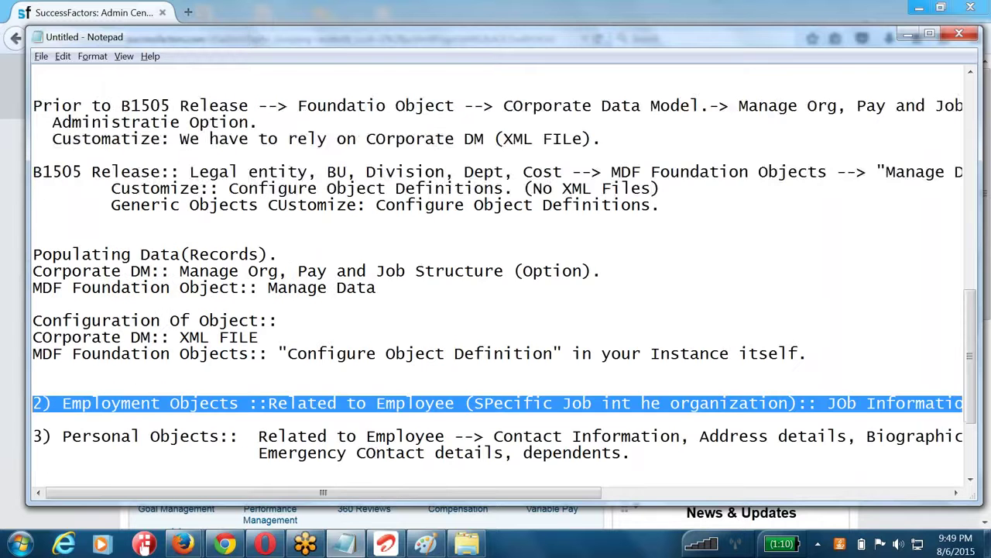
- Place the text cursor at the end of the "4) Generic Objects (MDF)." line
scroll(372, 346, down, 2)
click(345, 403)
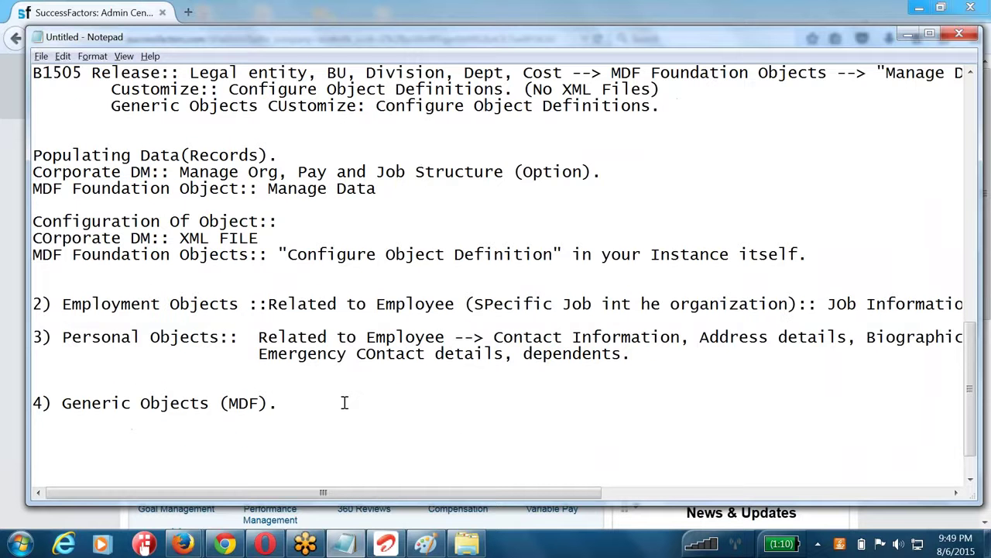
- Extend the Generic Objects (MDF) line in the notes with ":: Ex:: Position"
text(::)
drag(321, 404, 64, 403)
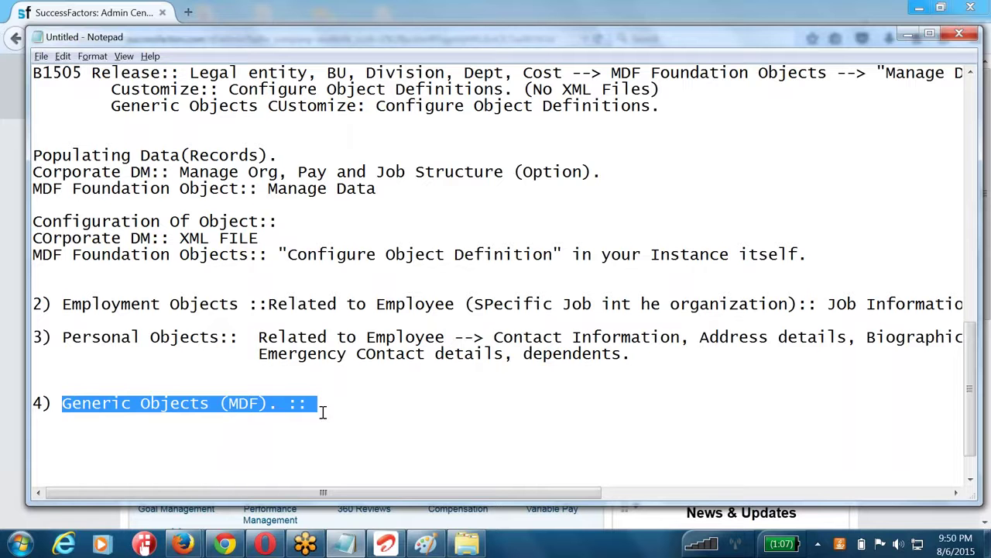
click(324, 404)
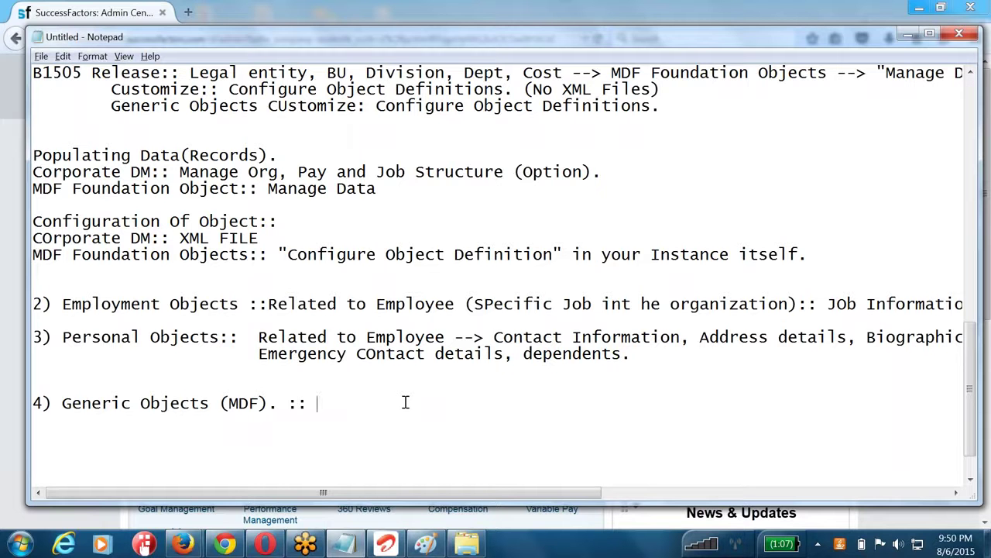
drag(277, 403, 62, 404)
click(328, 404)
drag(327, 406, 62, 404)
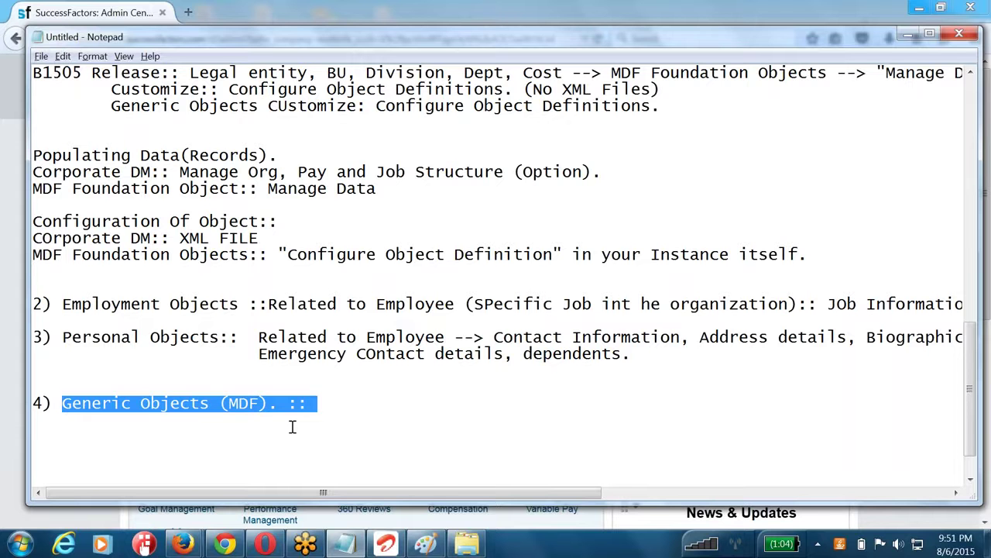
click(328, 405)
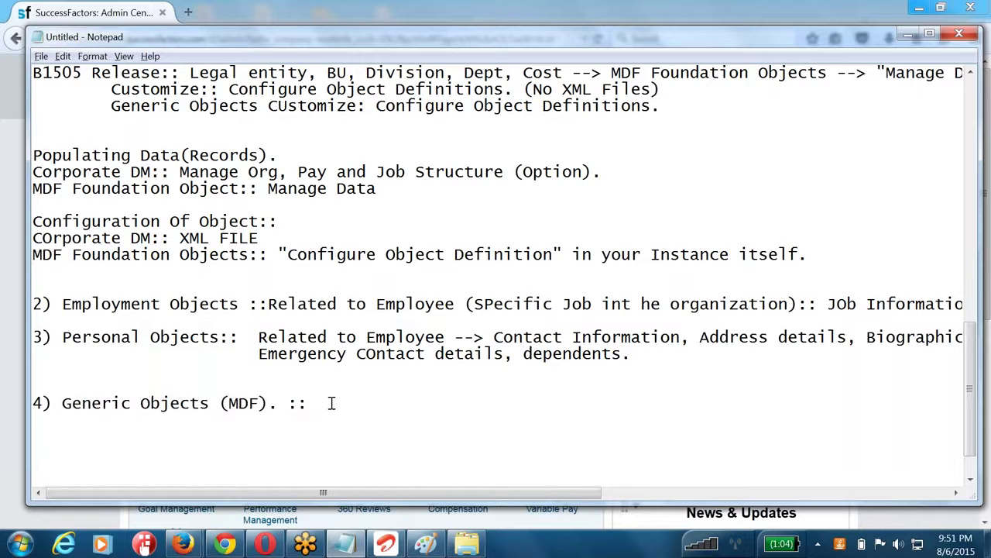
text(Ex:: Position)
key(BackSpace)
- Append ":: Configure Object definition." after the Position example on the Generic Objects line
drag(277, 402, 62, 402)
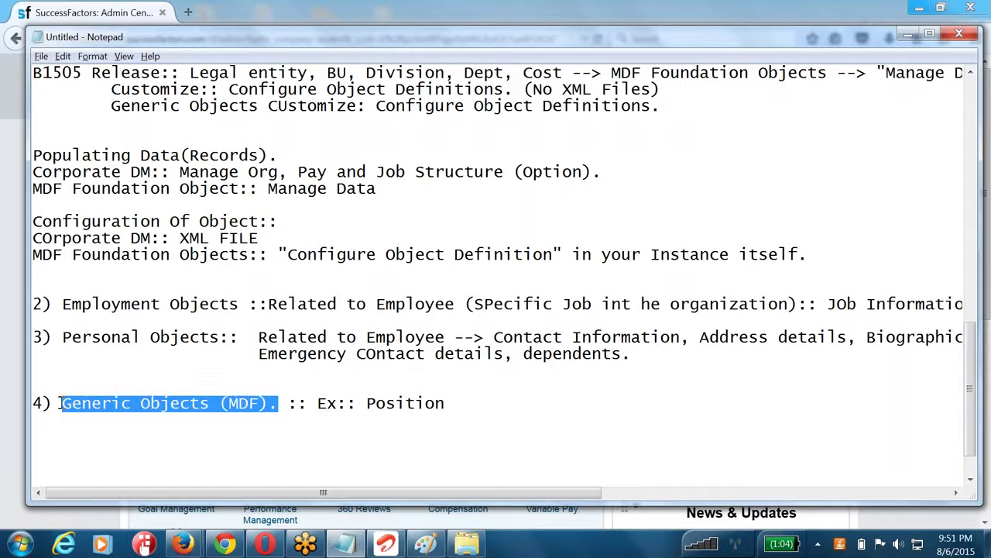
click(461, 406)
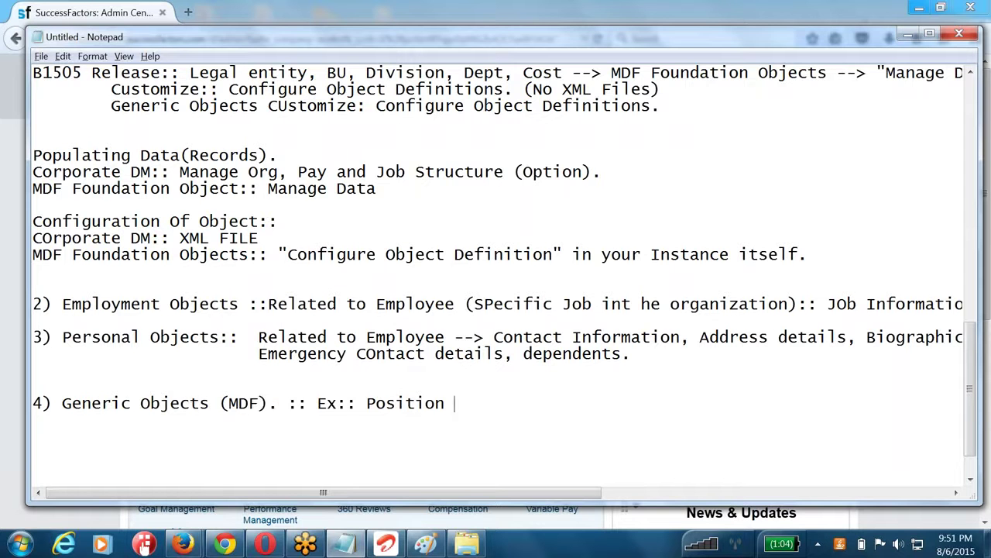
text(:: )
text(Configure )
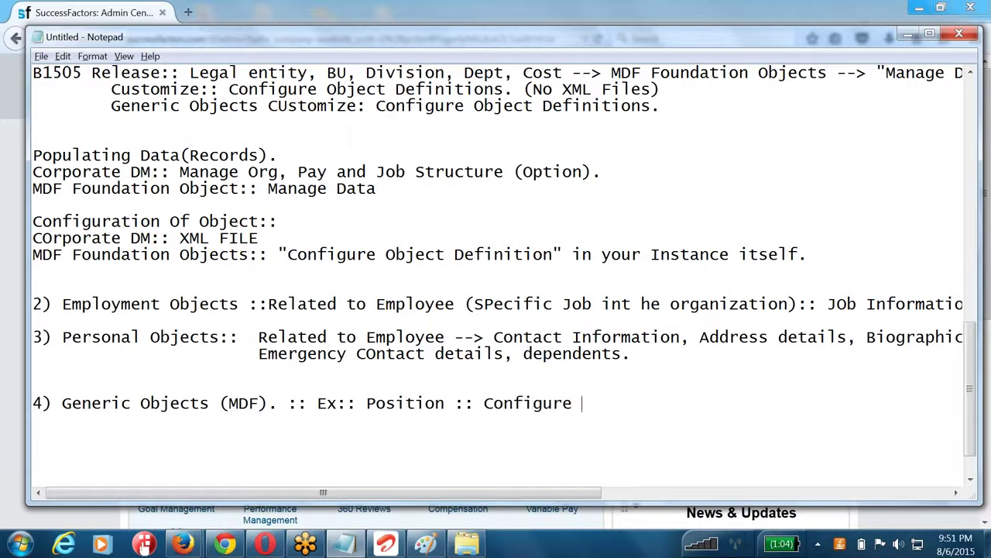
text(Object definition.)
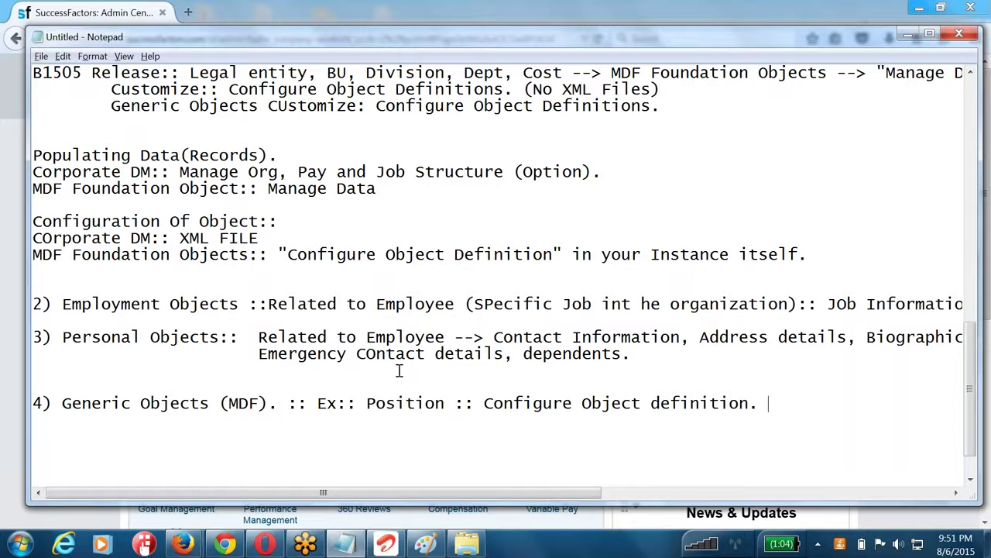
- Review the notes on foundation, employment, personal and generic objects, including the data model or configuration option noted for them
scroll(399, 348, up, 3)
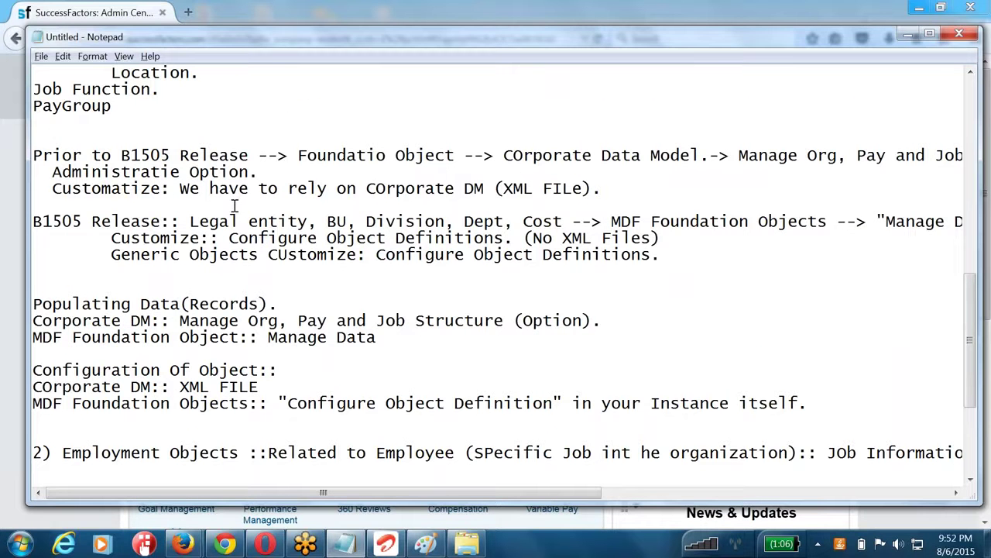
scroll(236, 204, up, 3)
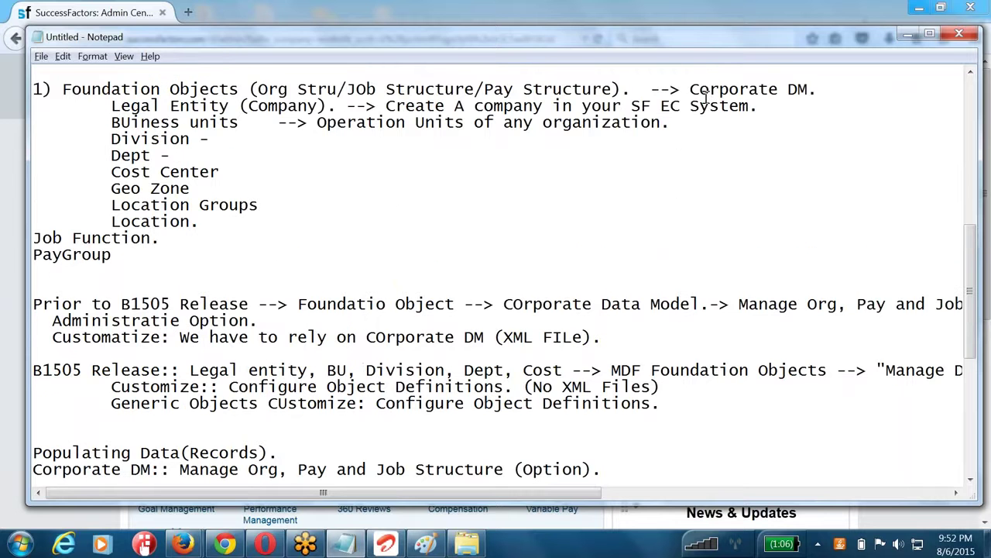
drag(688, 94, 829, 95)
scroll(569, 263, down, 3)
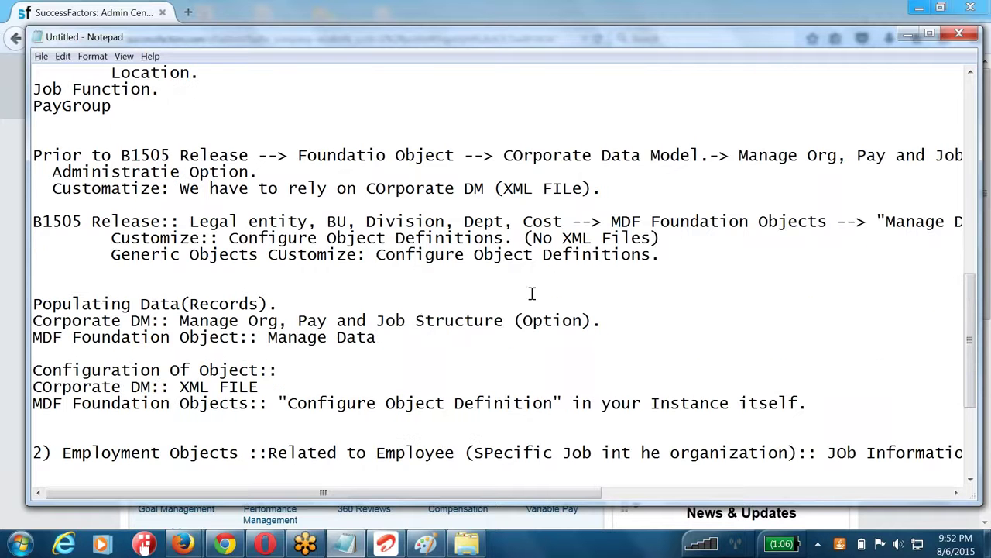
drag(62, 452, 262, 454)
scroll(262, 457, down, 2)
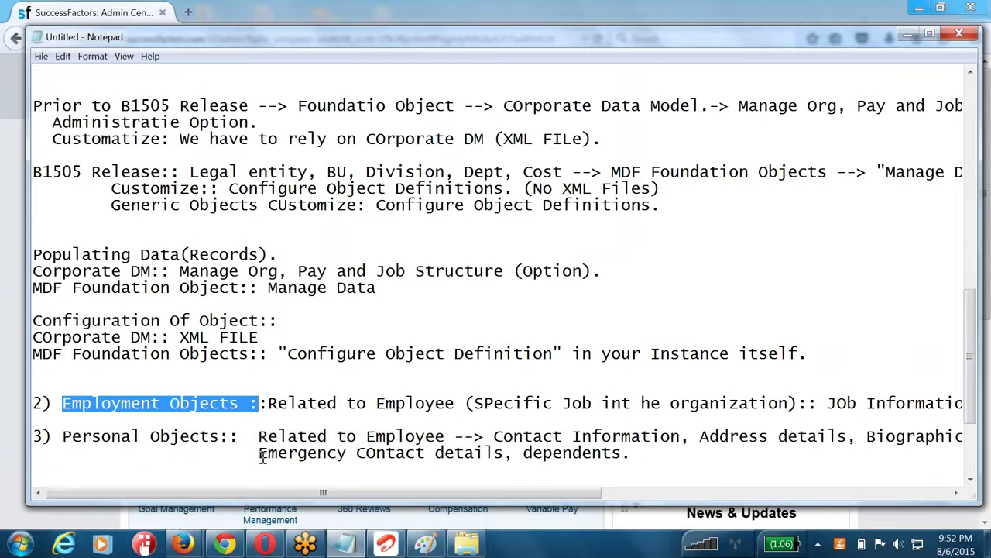
click(241, 392)
drag(241, 391, 62, 387)
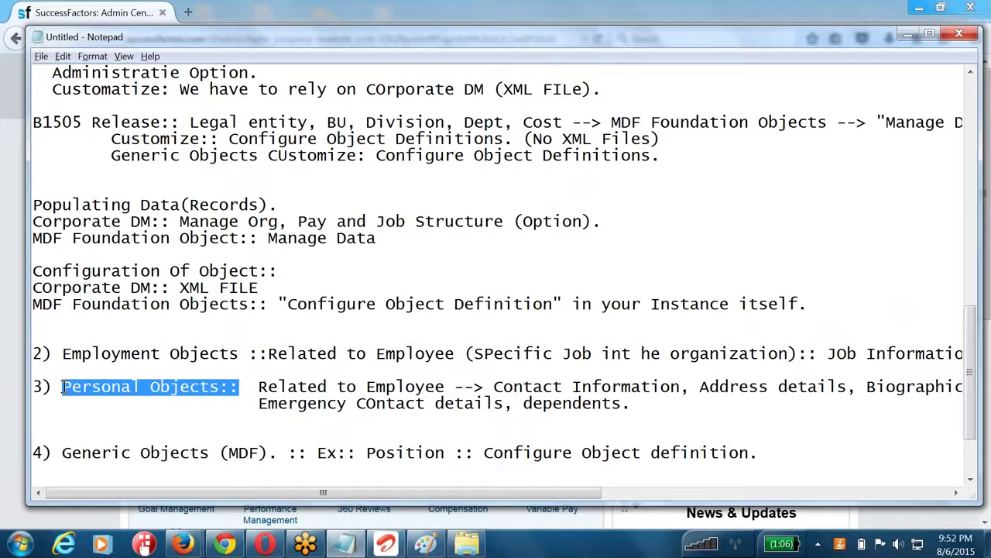
click(60, 452)
drag(58, 453, 279, 454)
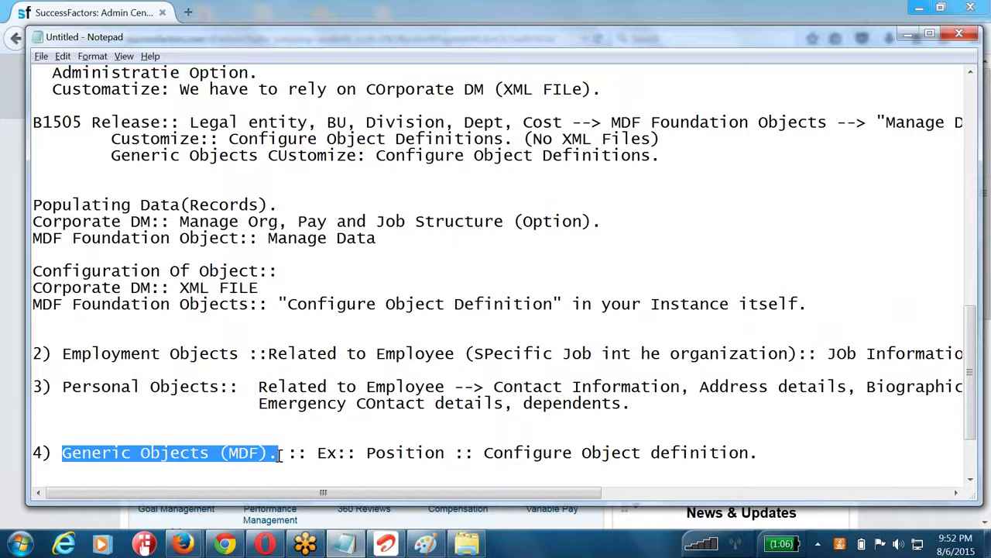
click(484, 454)
drag(484, 454, 774, 453)
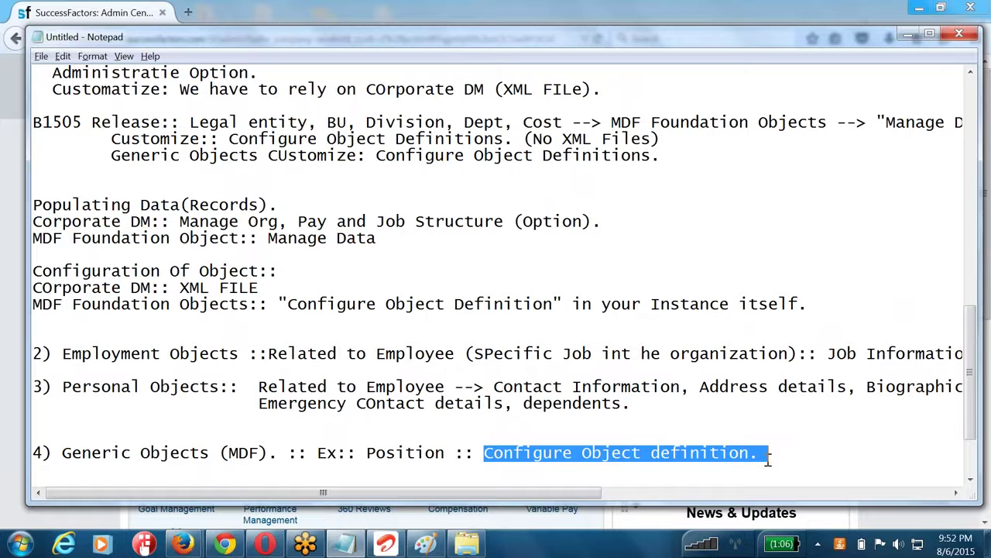
scroll(766, 459, down, 2)
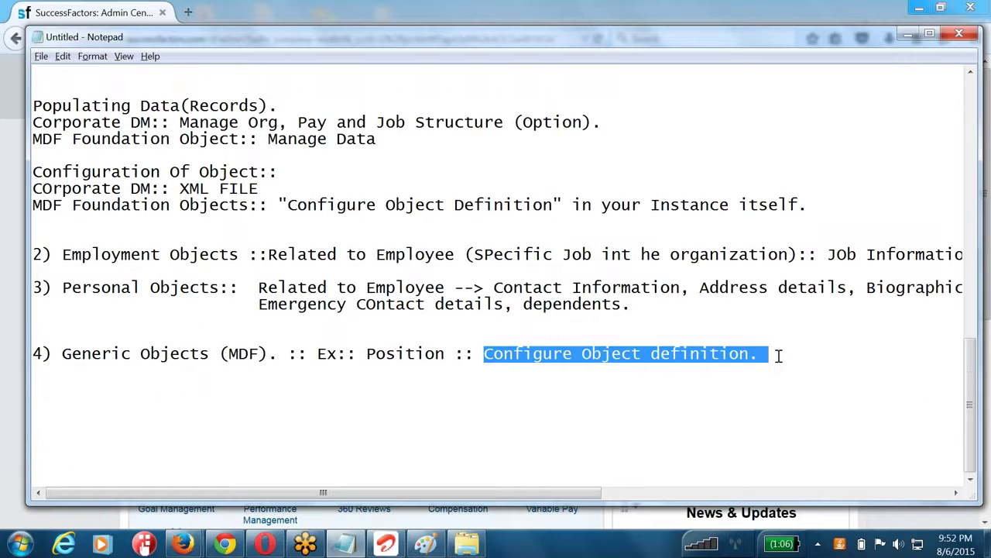
- Add three line breaks after the Generic Objects line and recheck the notes on populating data and configuring objects
click(779, 356)
key(Return)
key(Return)
key(Return)
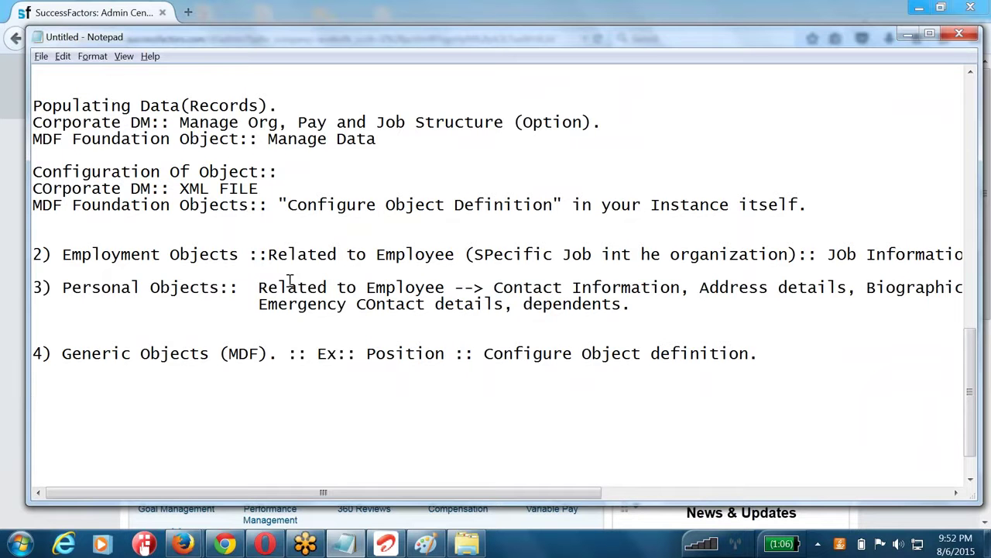
scroll(283, 284, up, 5)
scroll(268, 323, down, 2)
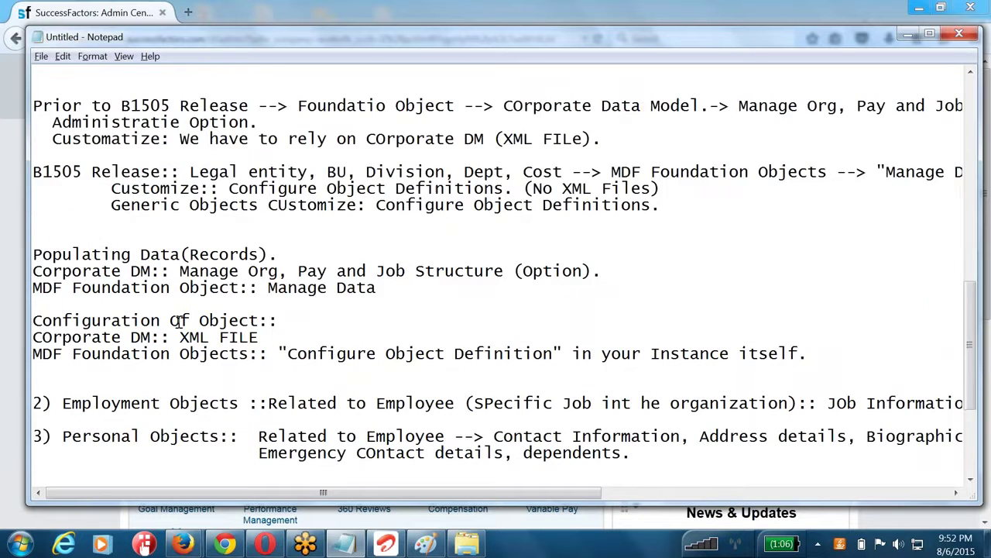
scroll(178, 320, down, 3)
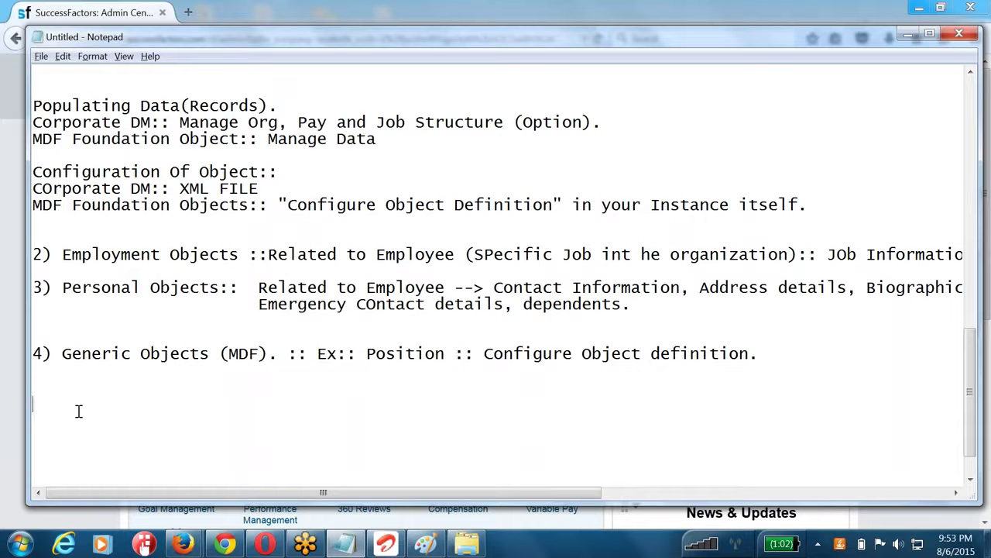
- Switch to Windows Explorer, open the August folder on the Desktop and widen the Name column to show full file names
click(467, 543)
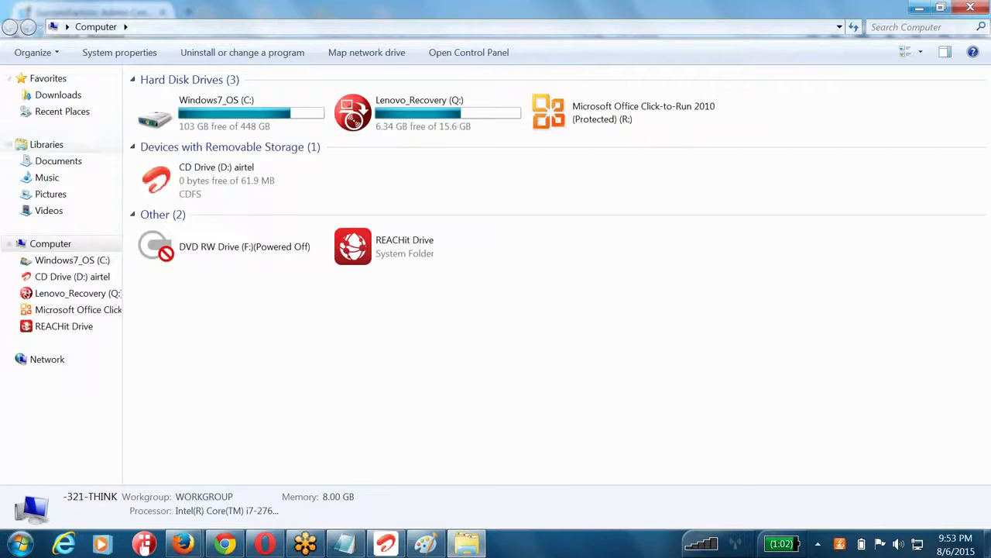
click(67, 26)
click(83, 42)
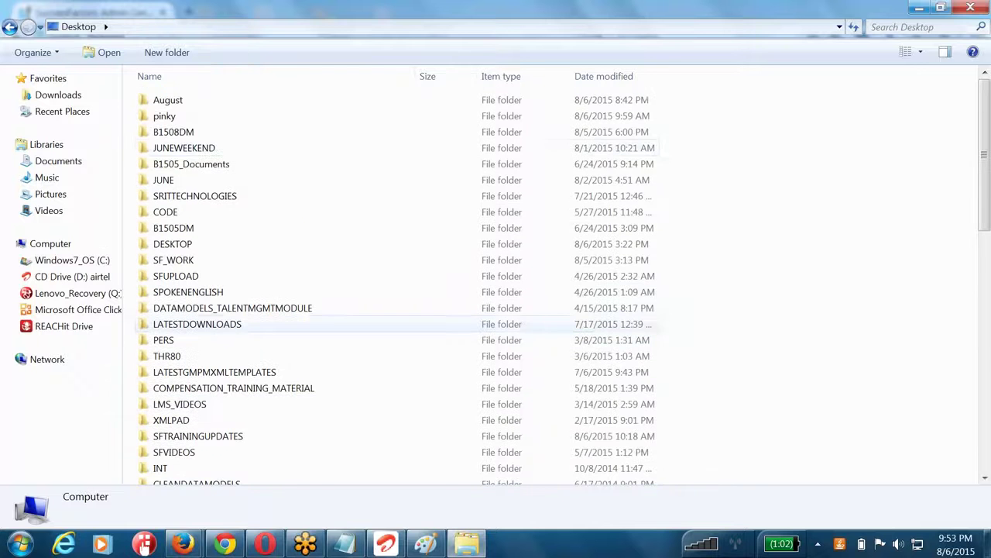
click(174, 104)
double_click(174, 104)
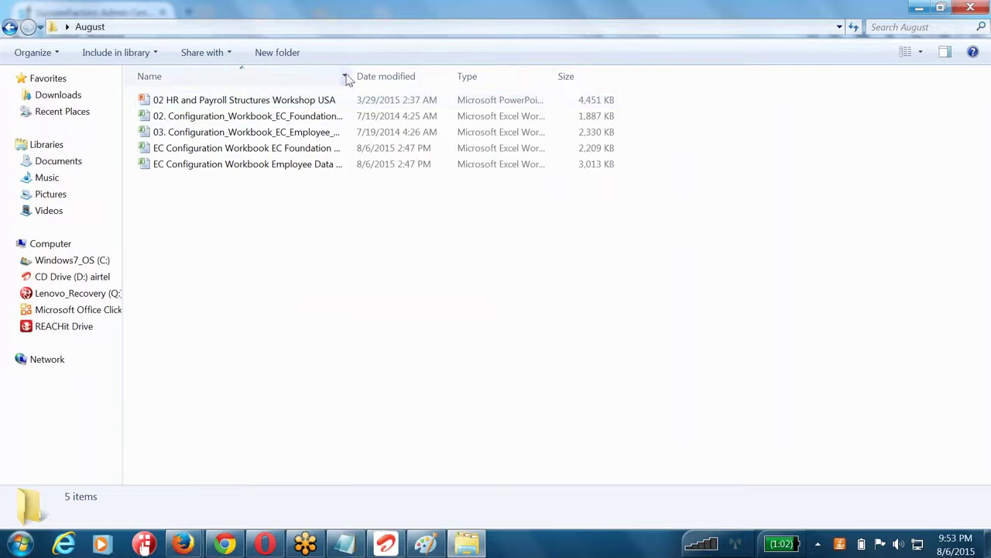
drag(350, 78, 617, 85)
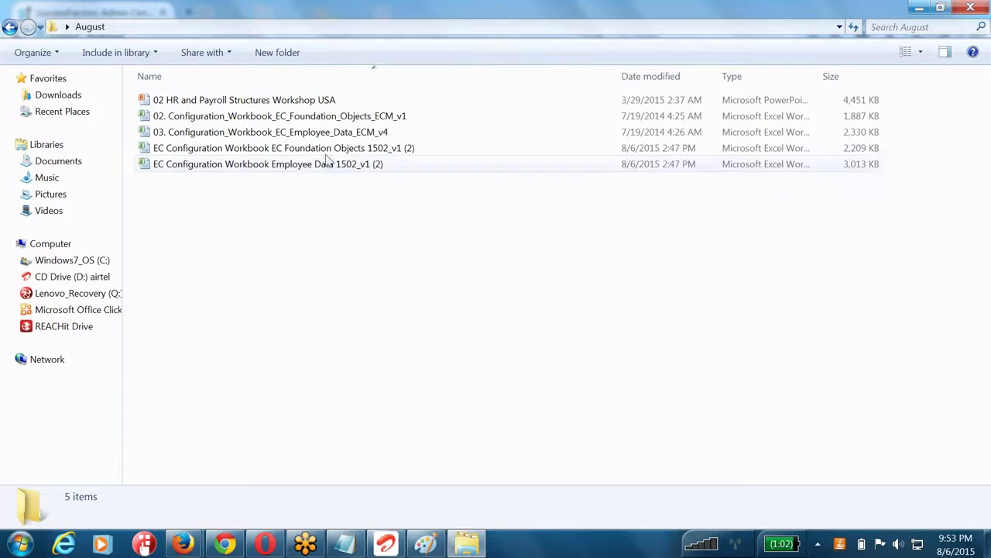
- Open the workbook 02. Configuration_Workbook_EC_Foundation_Objects_ECM_v1 from the August folder in Excel and maximize its window
click(279, 116)
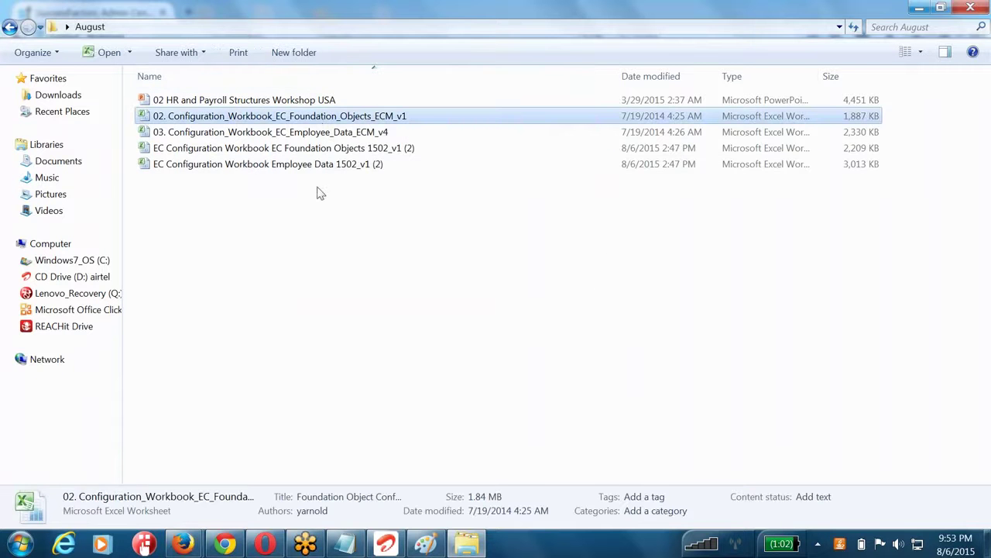
click(319, 186)
click(322, 148)
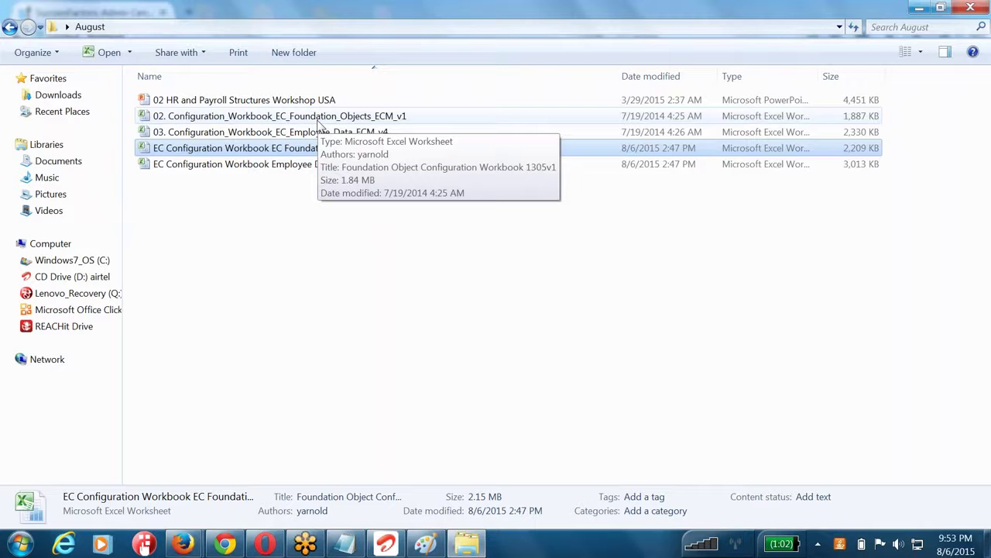
click(317, 221)
click(307, 117)
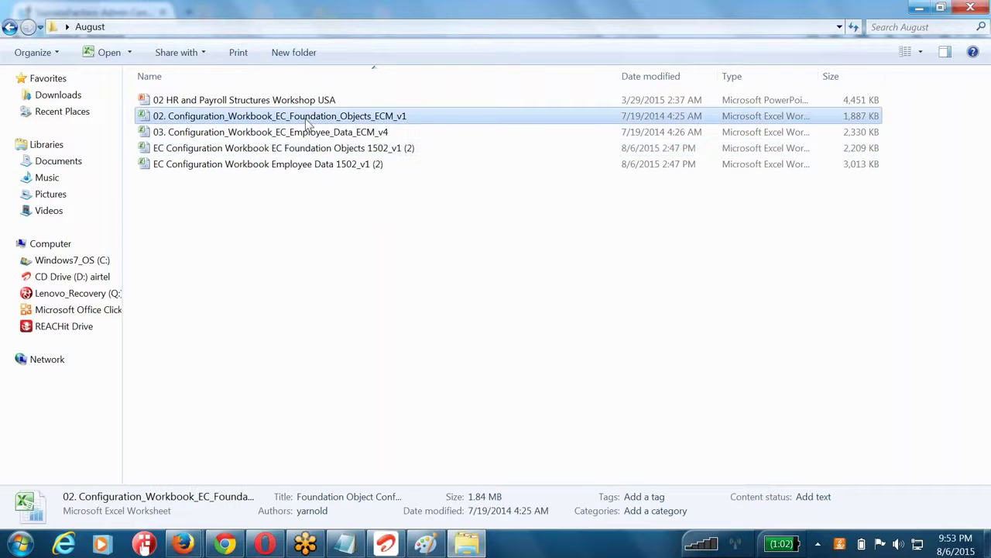
double_click(308, 124)
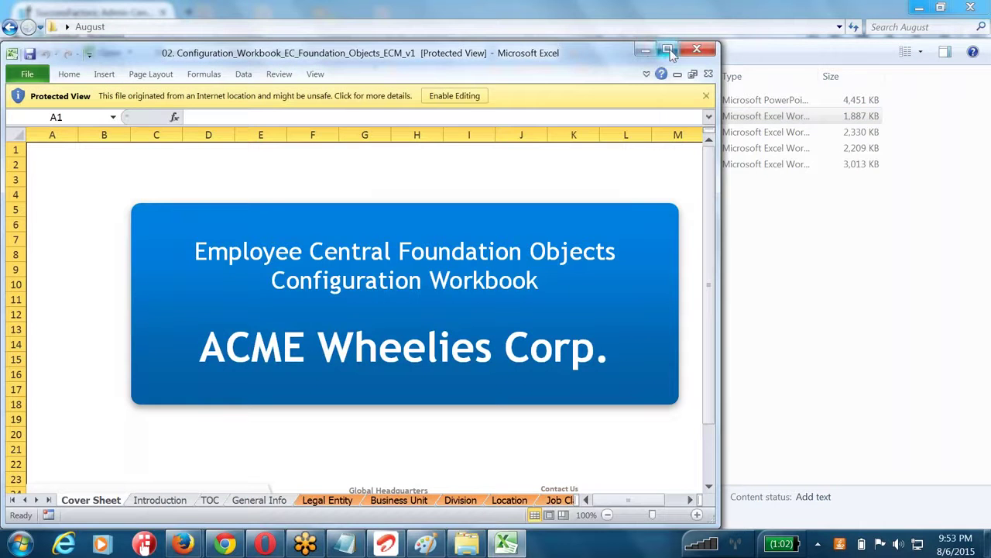
click(663, 48)
- Look through the Legal Entity, Business Unit, Division, Location, Job Classification and Associations sheets of the workbook
click(326, 508)
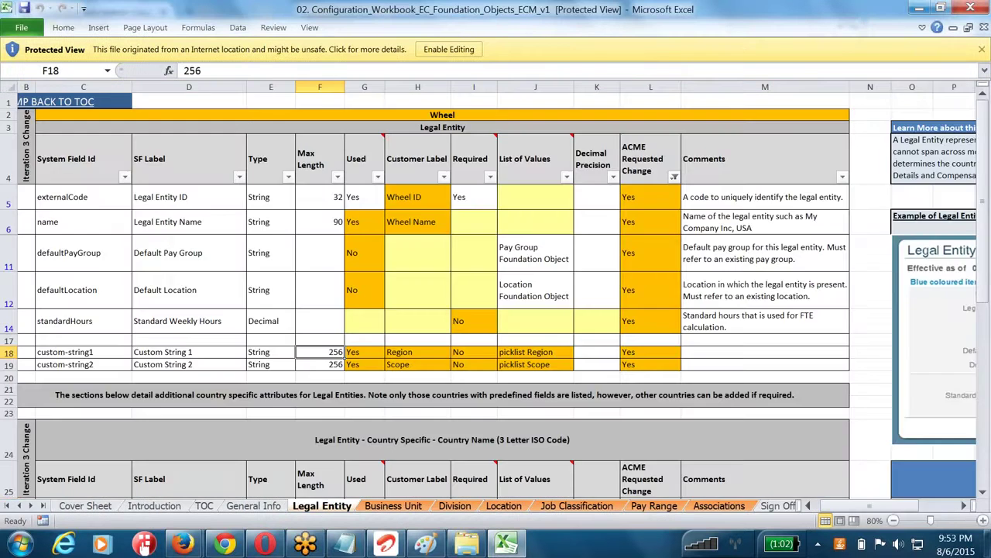
click(392, 507)
click(455, 506)
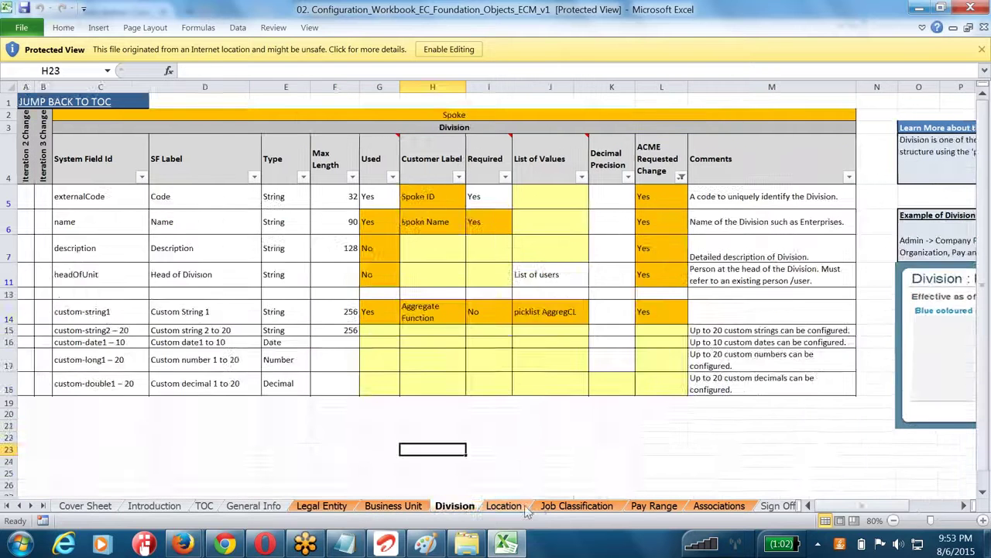
click(518, 508)
click(577, 507)
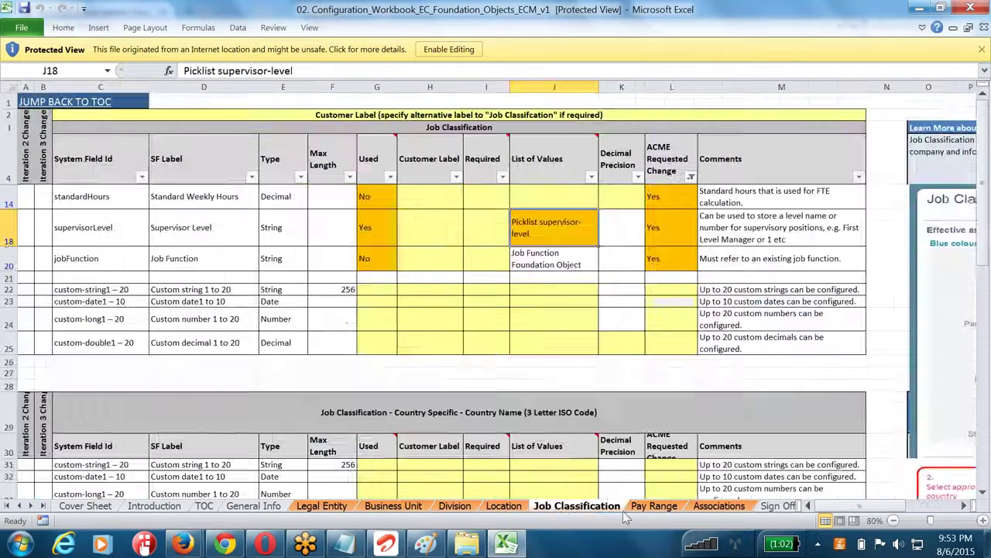
click(719, 506)
- Return to the Legal Entity sheet and examine the Type, Used and Customer Label entries of its fields
click(304, 507)
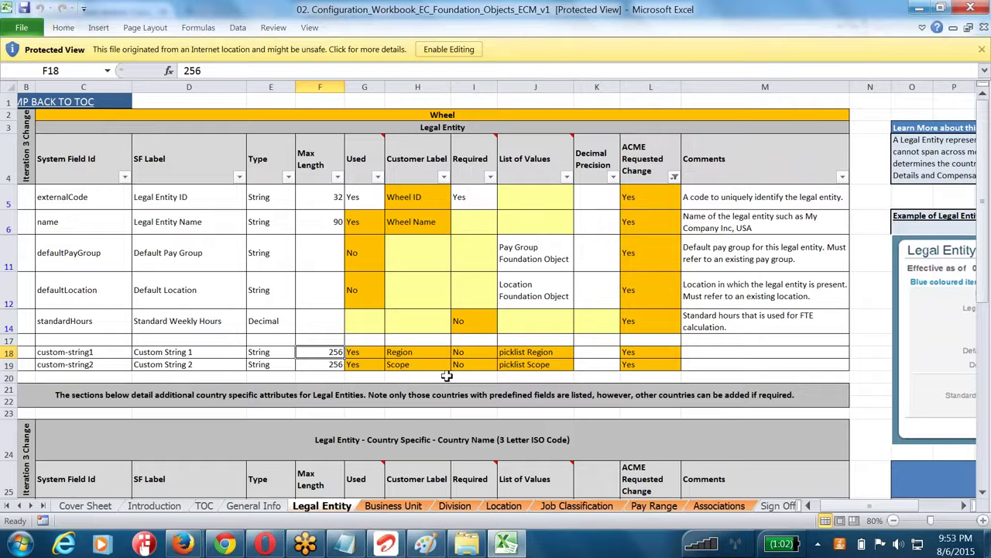
click(291, 265)
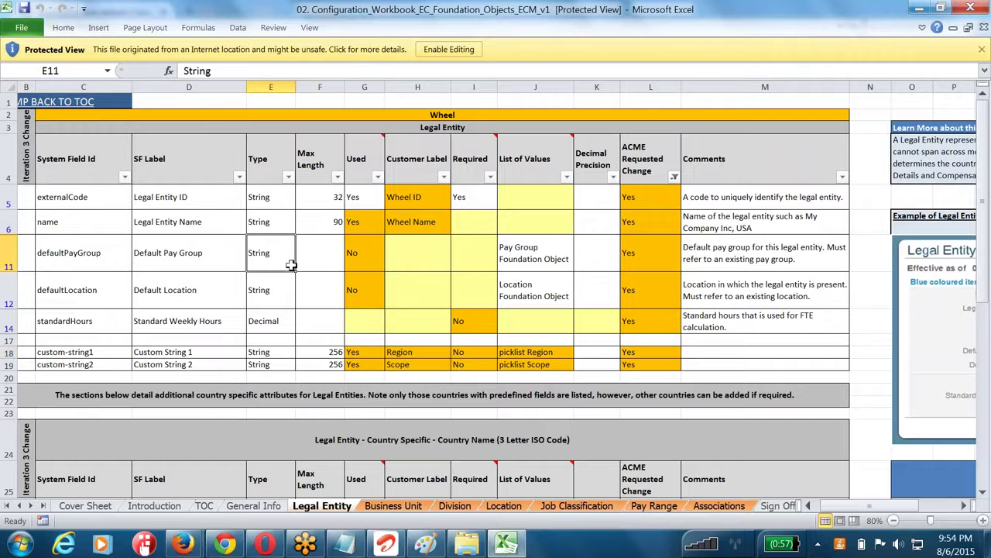
click(428, 194)
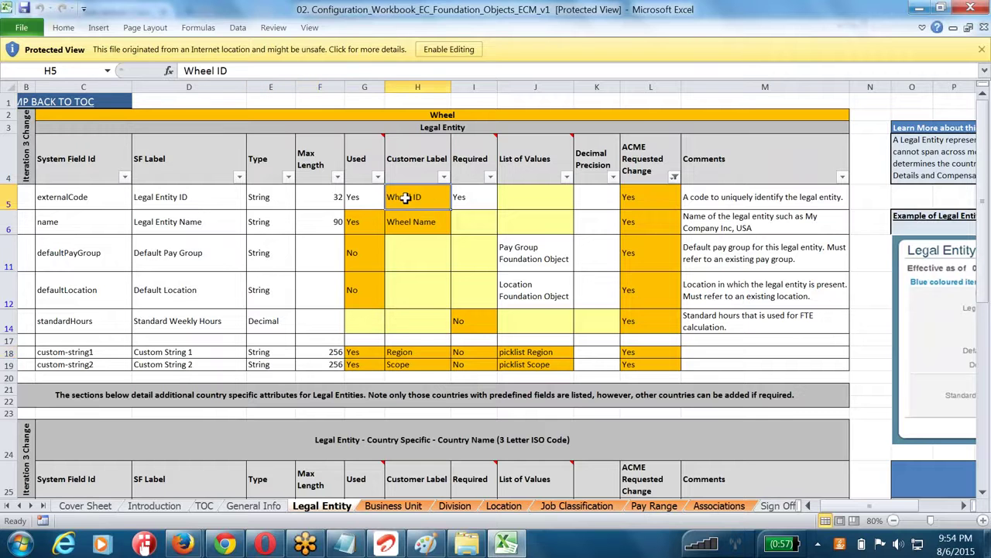
click(396, 223)
click(362, 226)
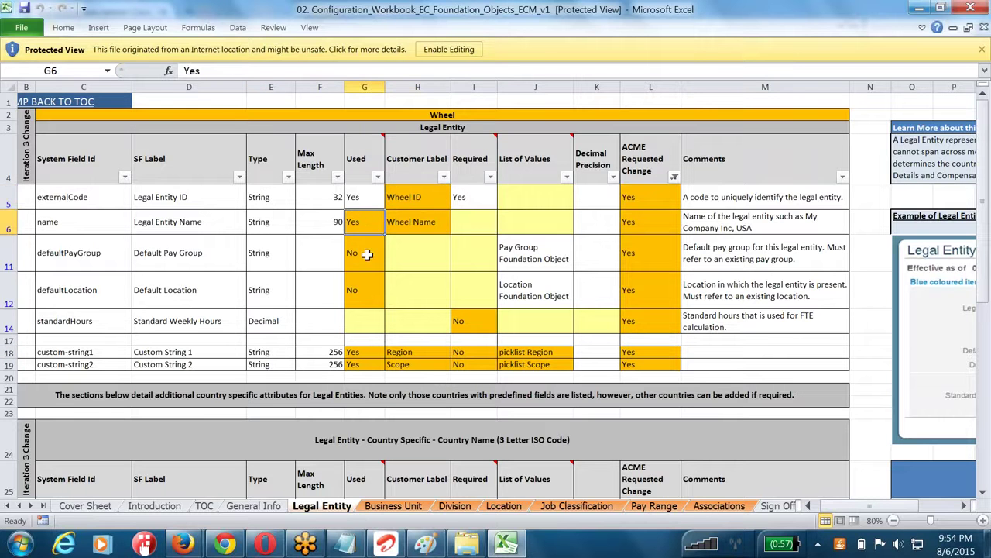
click(367, 256)
click(367, 289)
click(406, 195)
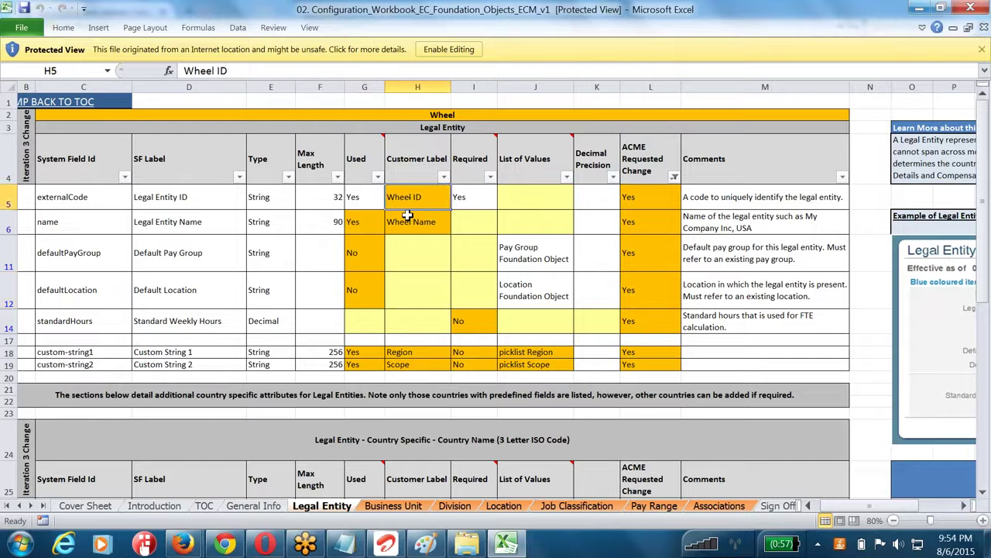
- Examine the externalCode row of the Legal Entity sheet, comparing its System Field Id and SF Label with its Customer Label
click(407, 215)
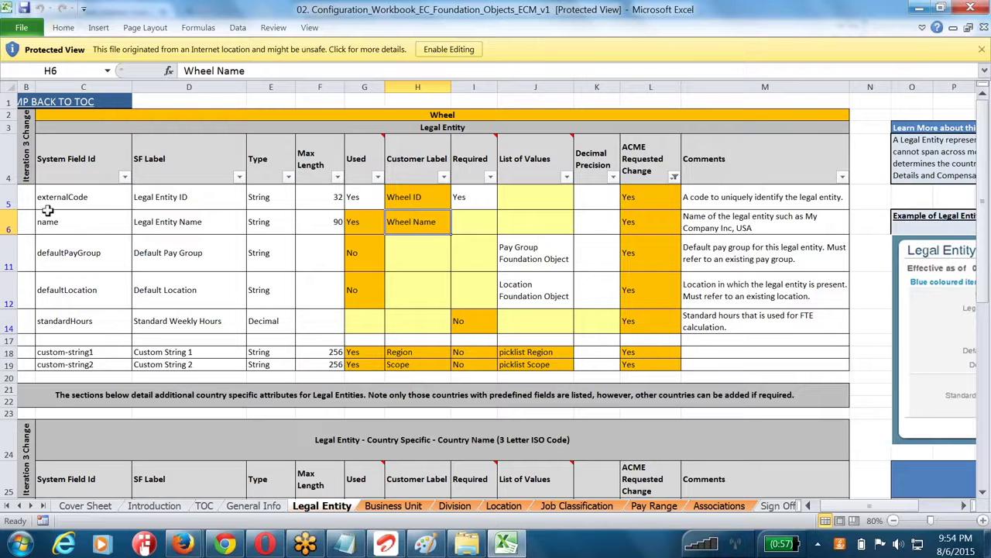
click(11, 197)
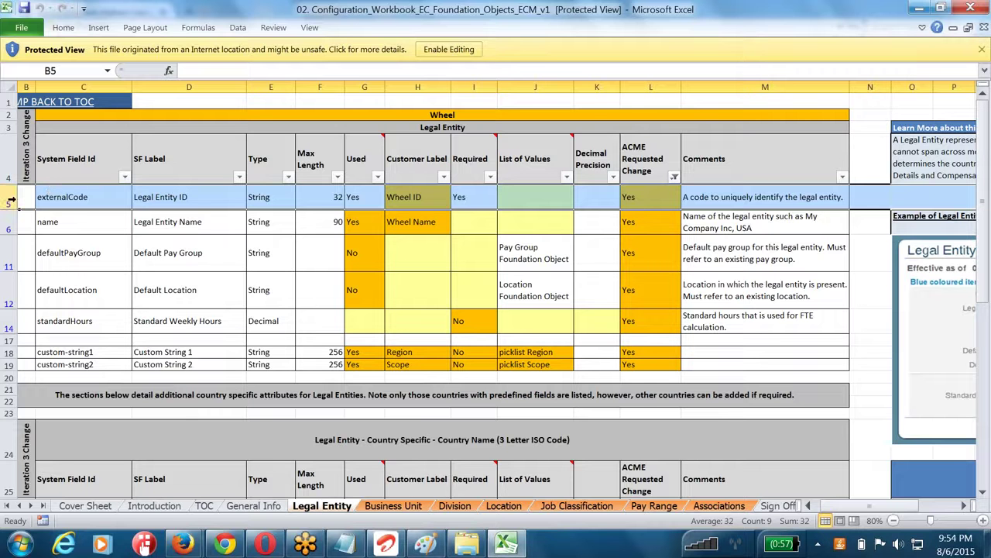
click(87, 201)
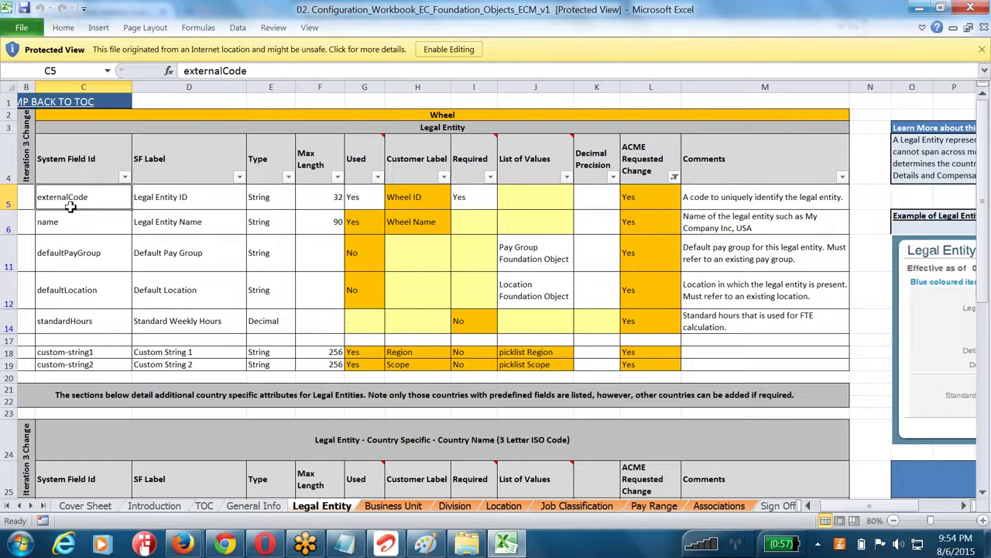
click(177, 197)
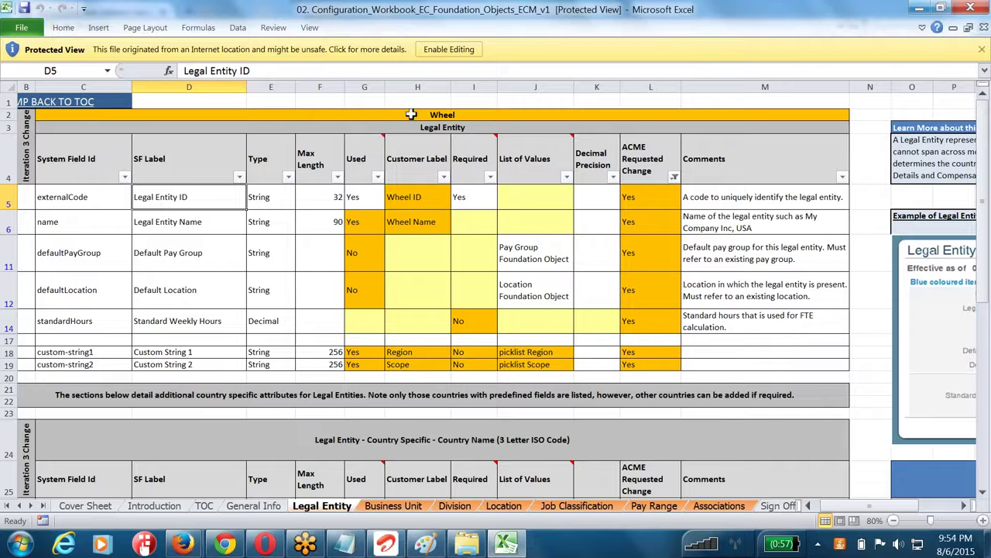
click(412, 86)
click(413, 148)
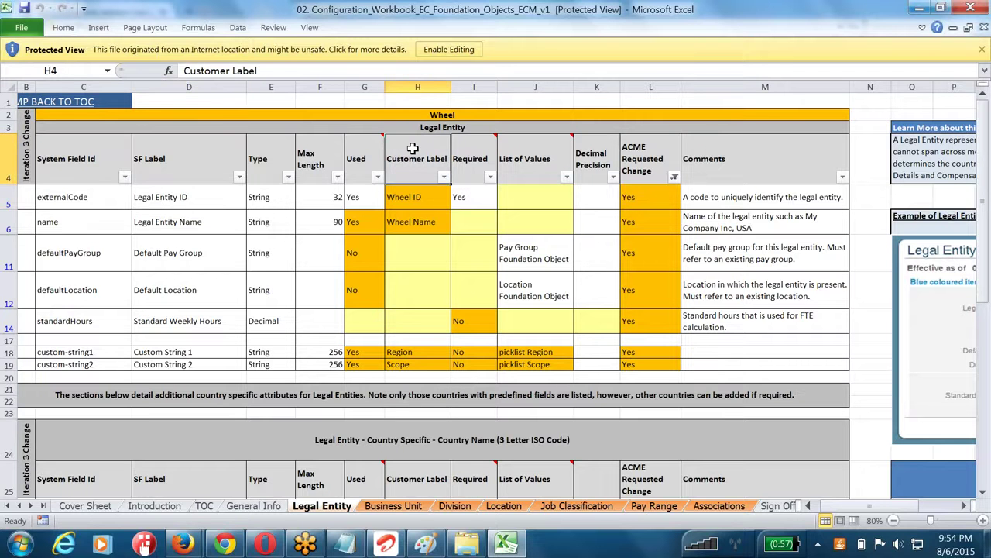
drag(413, 148, 417, 197)
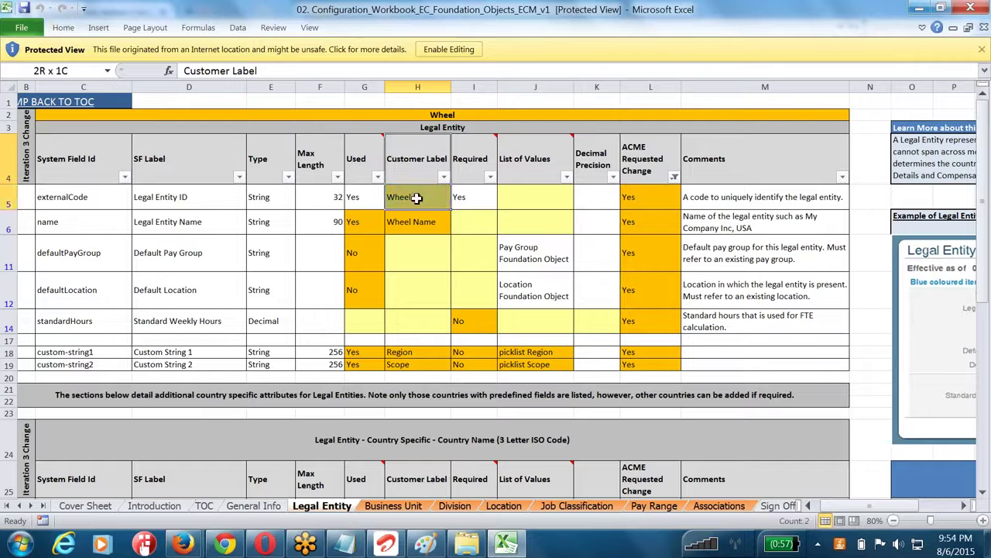
click(106, 201)
click(423, 200)
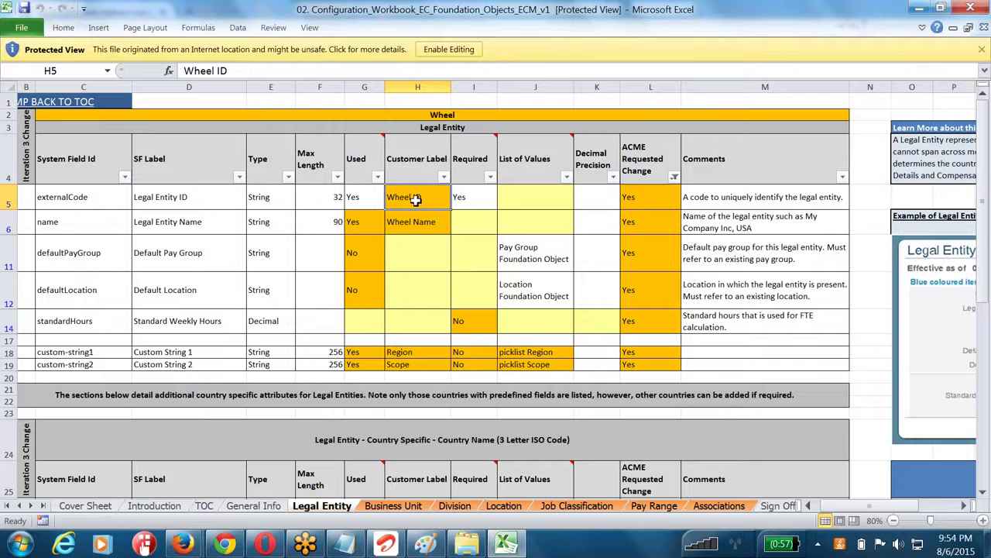
- Review the ACME Requested Change column and check the externalCode field's SF Label against the requested Customer Label
click(655, 148)
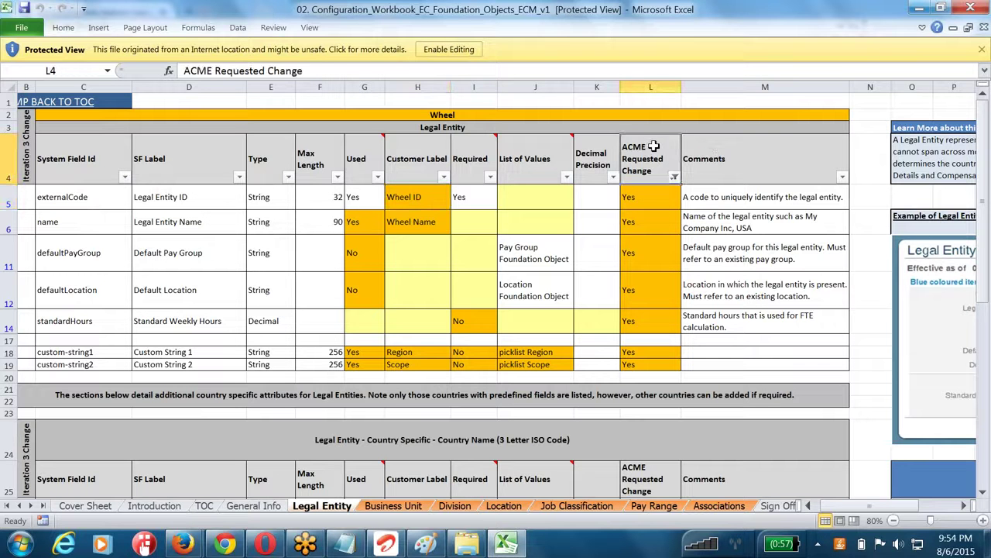
drag(646, 200, 647, 364)
click(412, 197)
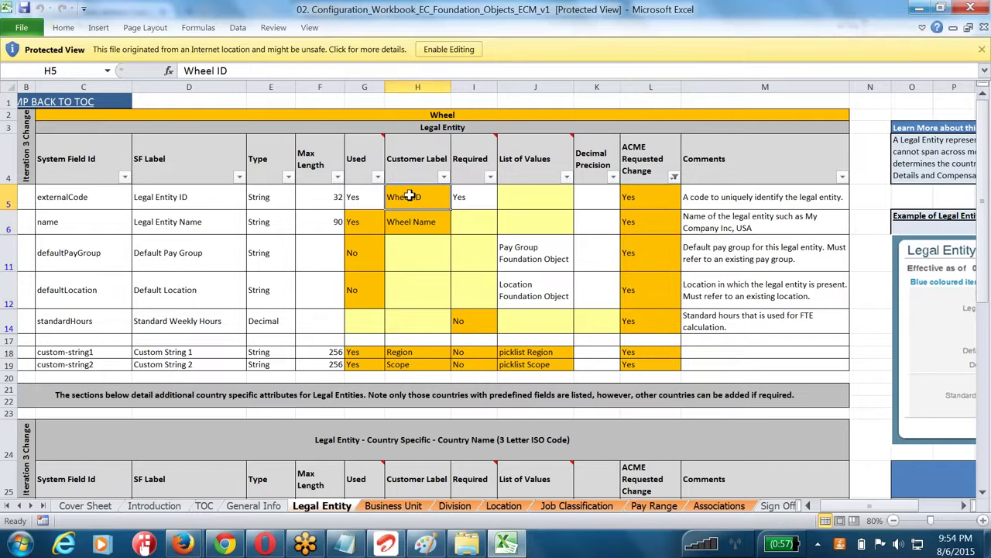
click(219, 200)
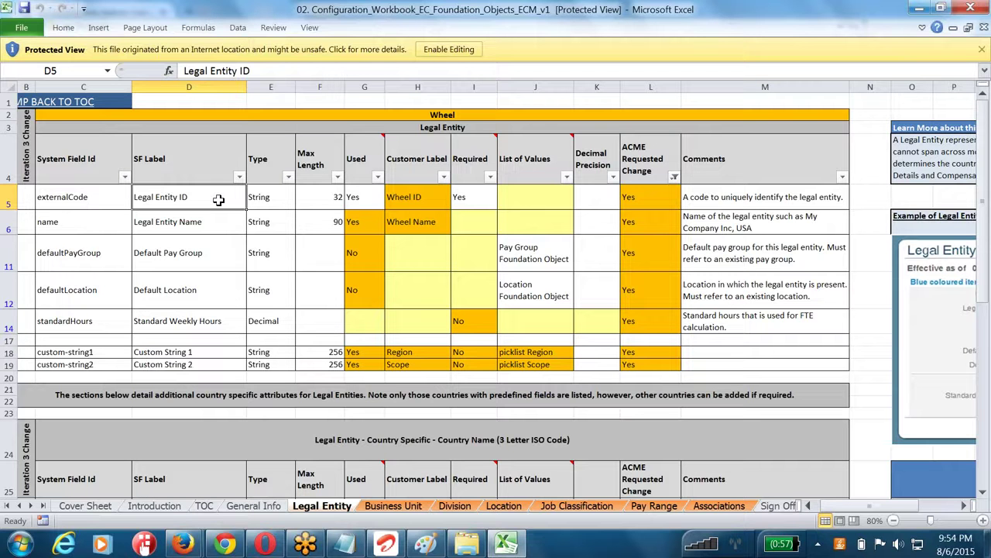
click(423, 198)
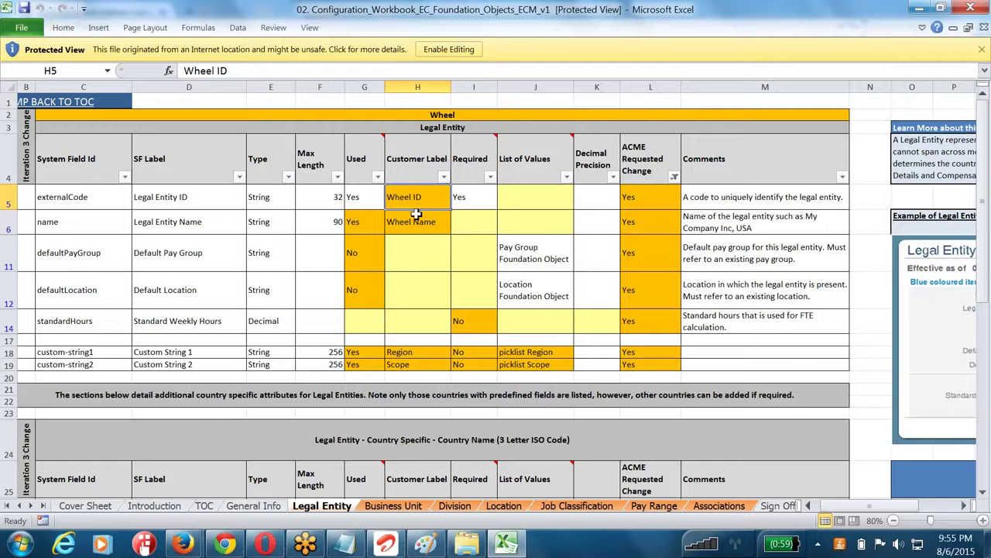
click(85, 203)
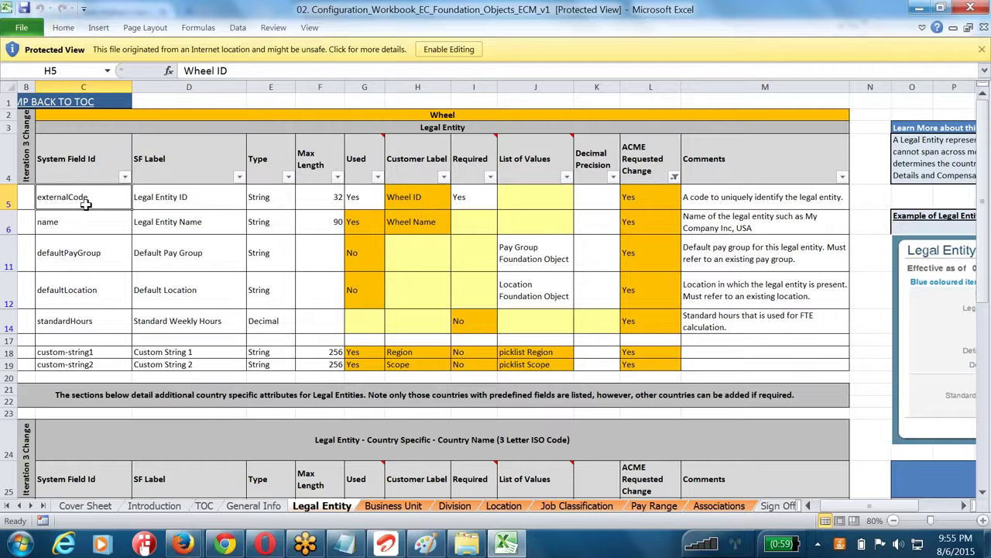
click(178, 200)
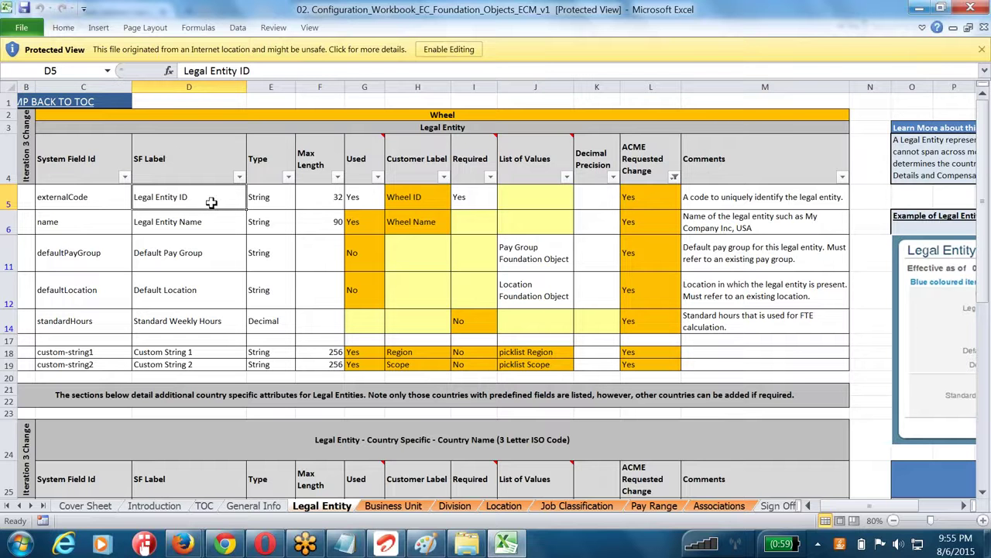
click(424, 199)
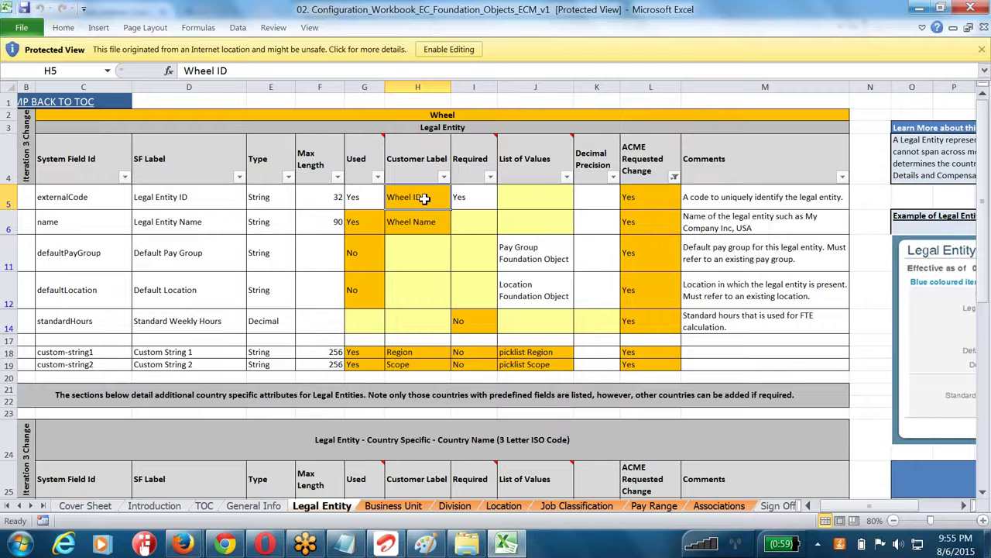
- Enable editing for the protected workbook and return to its Legal Entity sheet
double_click(424, 199)
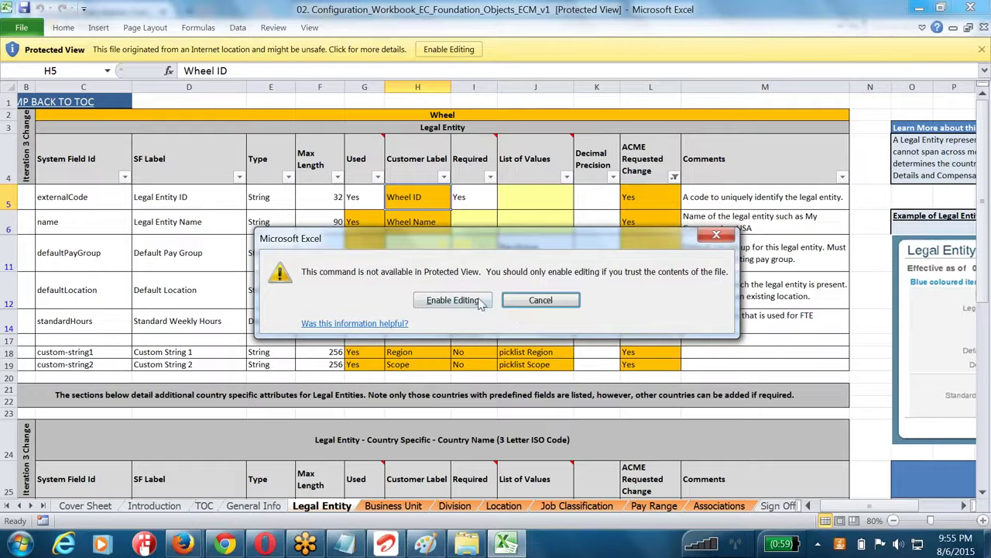
click(480, 301)
key(alt+Tab)
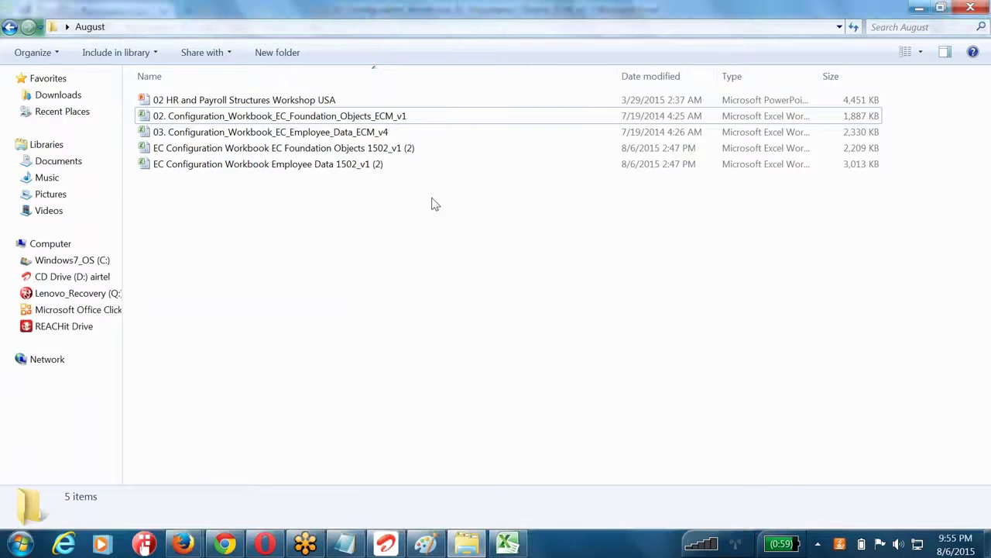
click(505, 543)
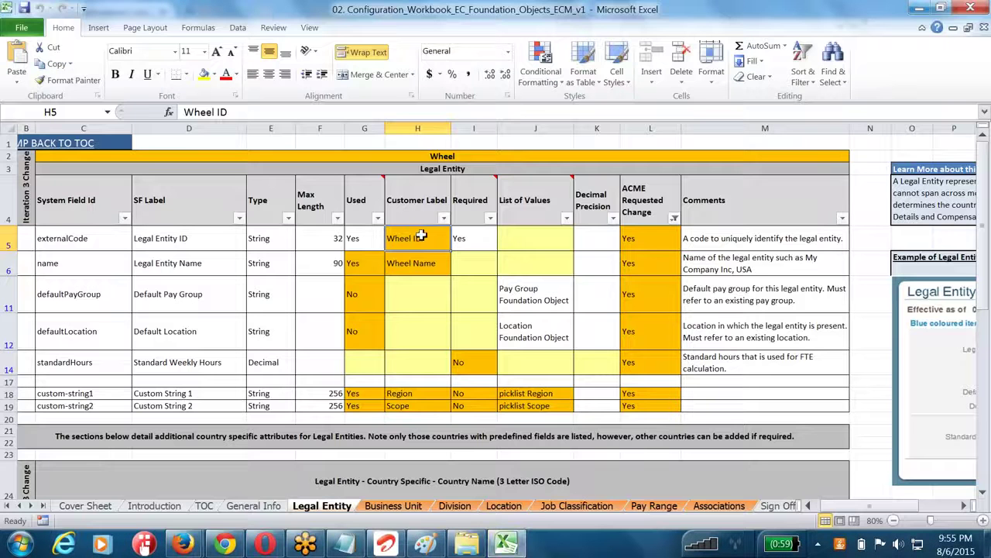
- Change the Customer Label of the externalCode field in cell H5 to Company Code
key(F2)
drag(422, 239, 354, 239)
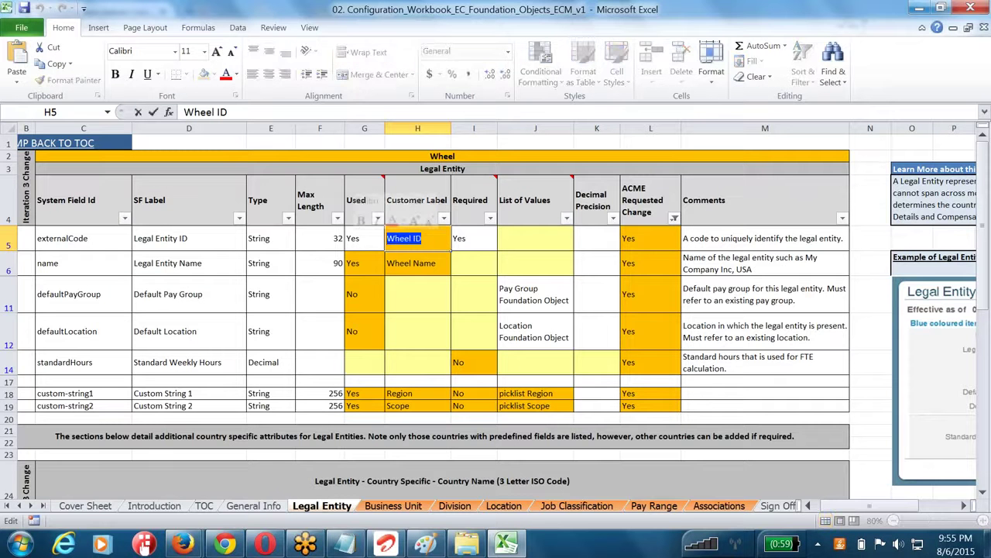
text(Company Cod)
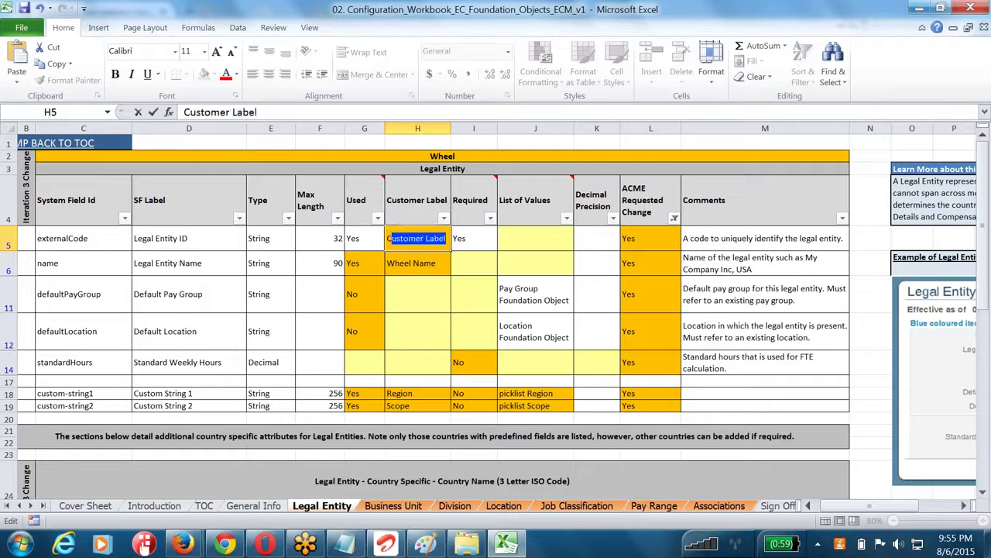
text(e)
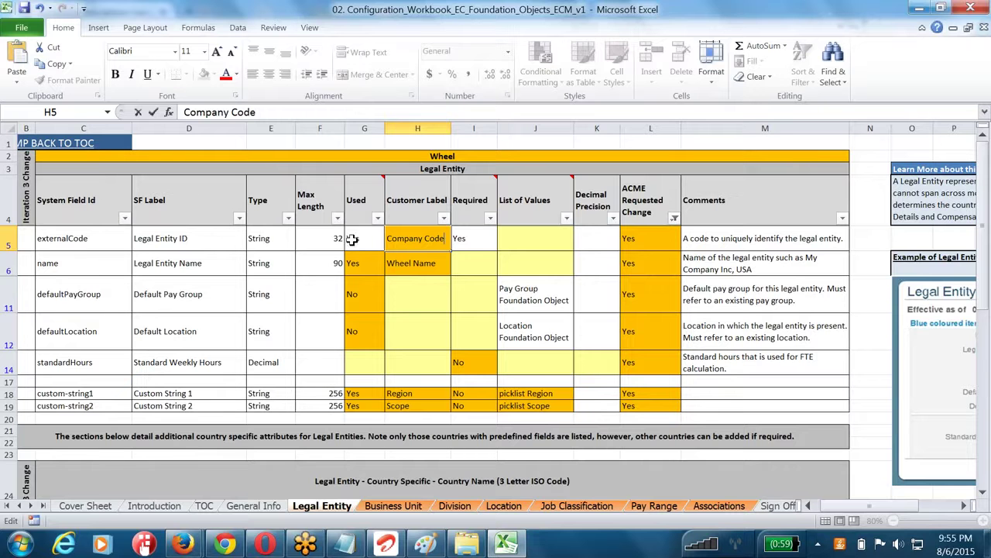
click(407, 262)
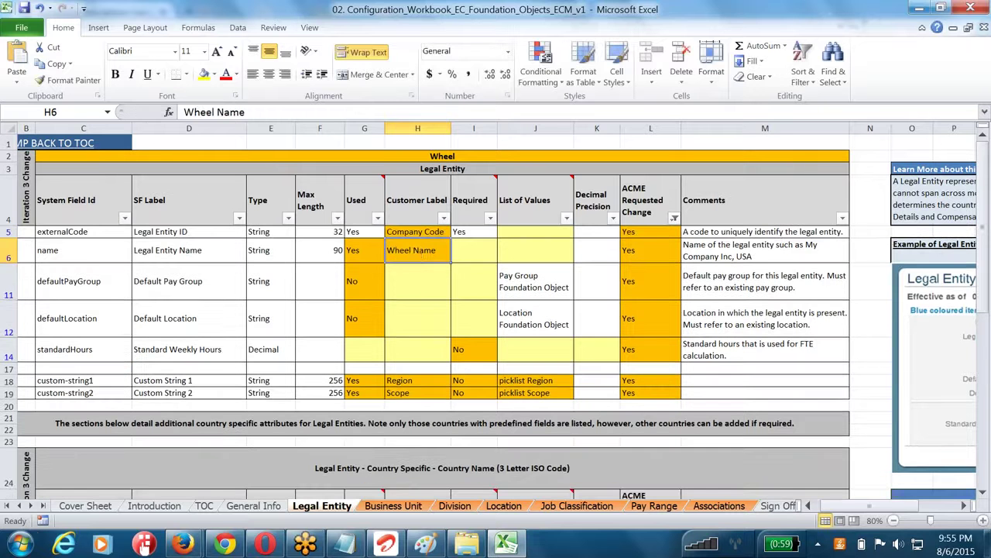
- Change the Customer Label of the name field in cell H6 to Company Name
double_click(441, 245)
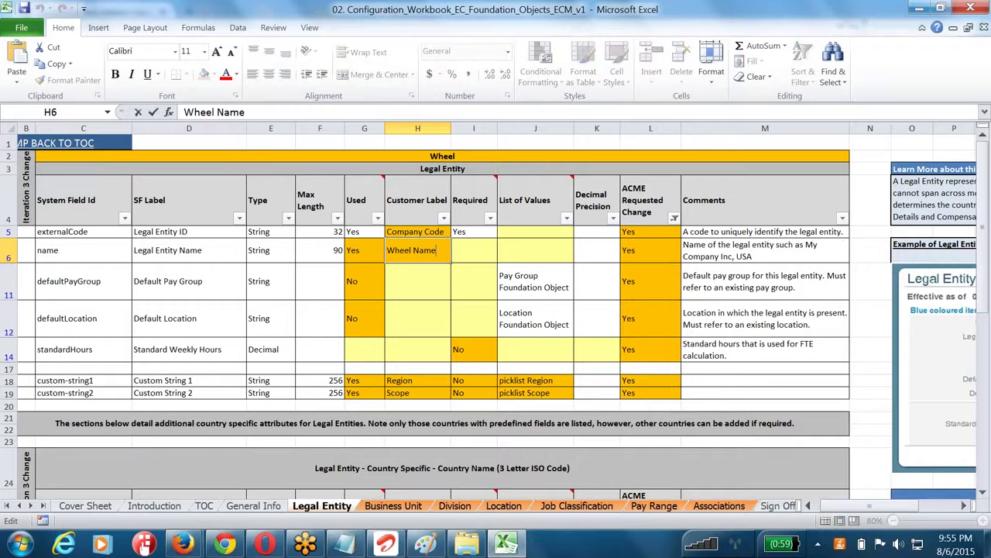
drag(437, 250, 387, 250)
text(C)
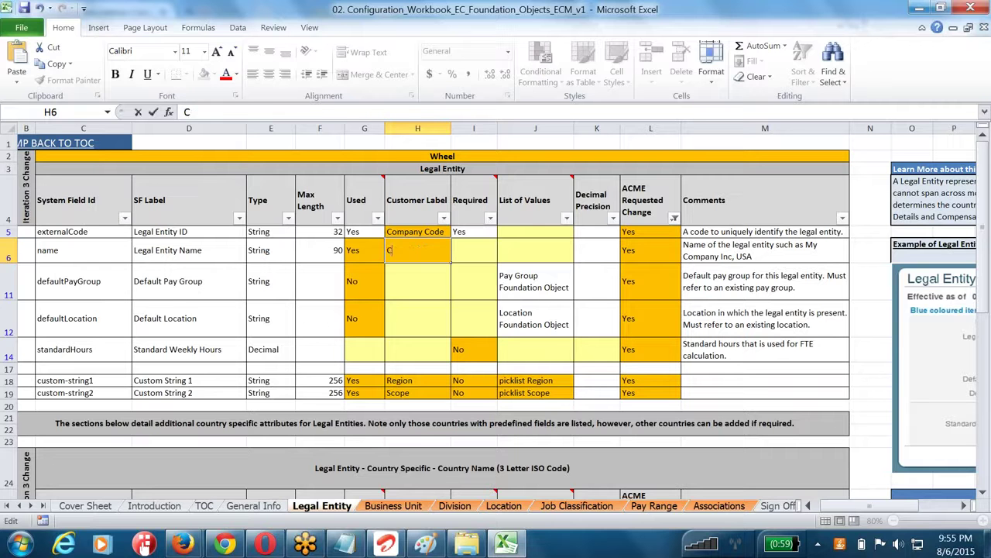
text(ompany Name)
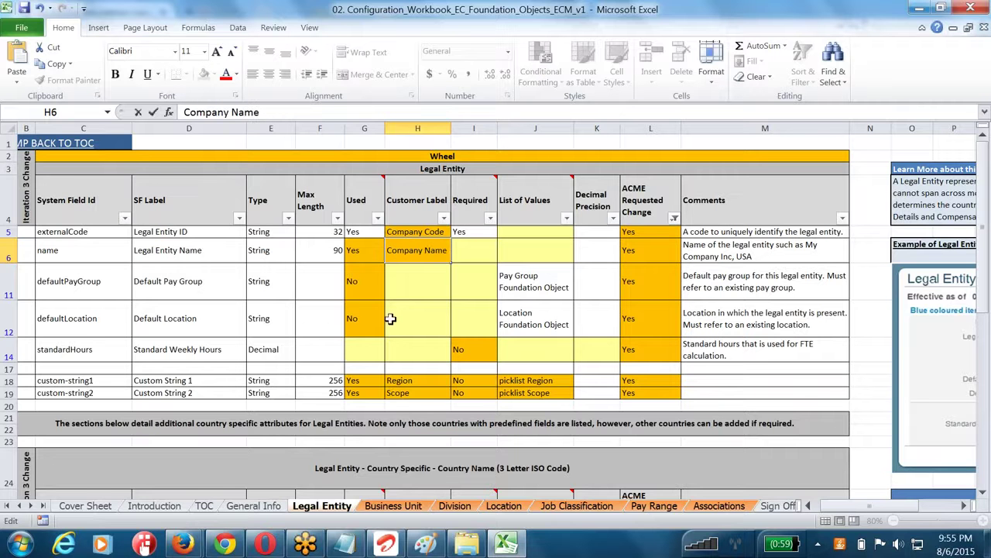
click(11, 156)
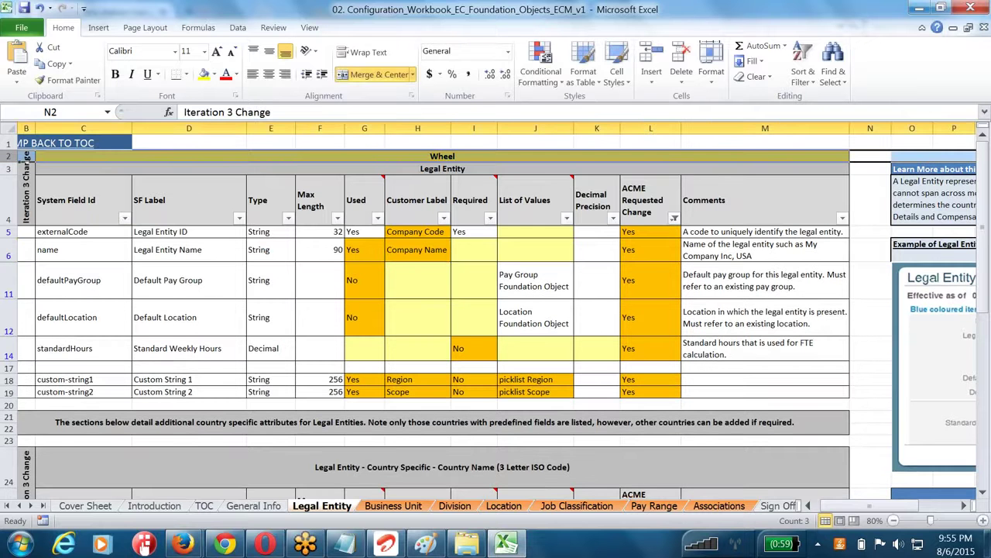
- Replace the heading in the orange merged row above the Legal Entity title with Company Code
click(447, 167)
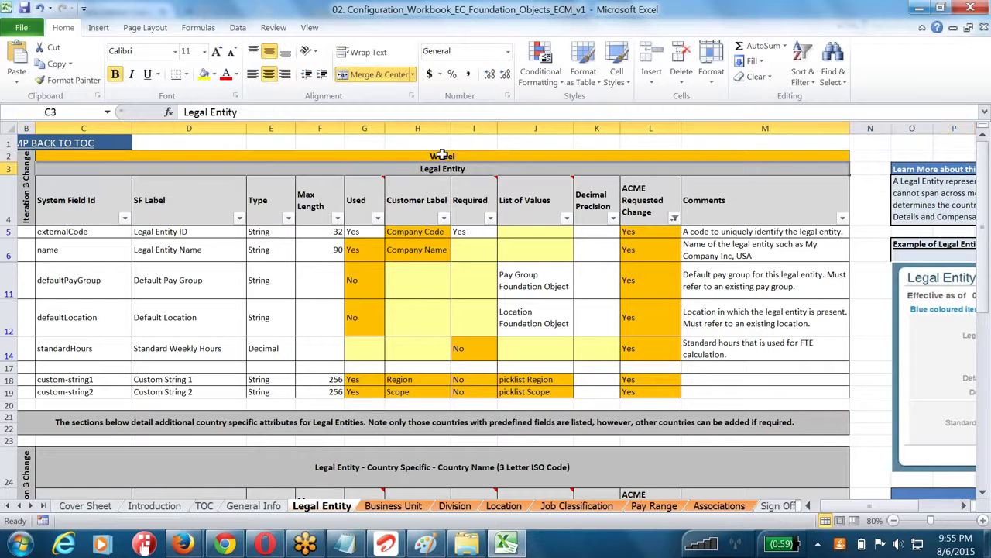
click(441, 155)
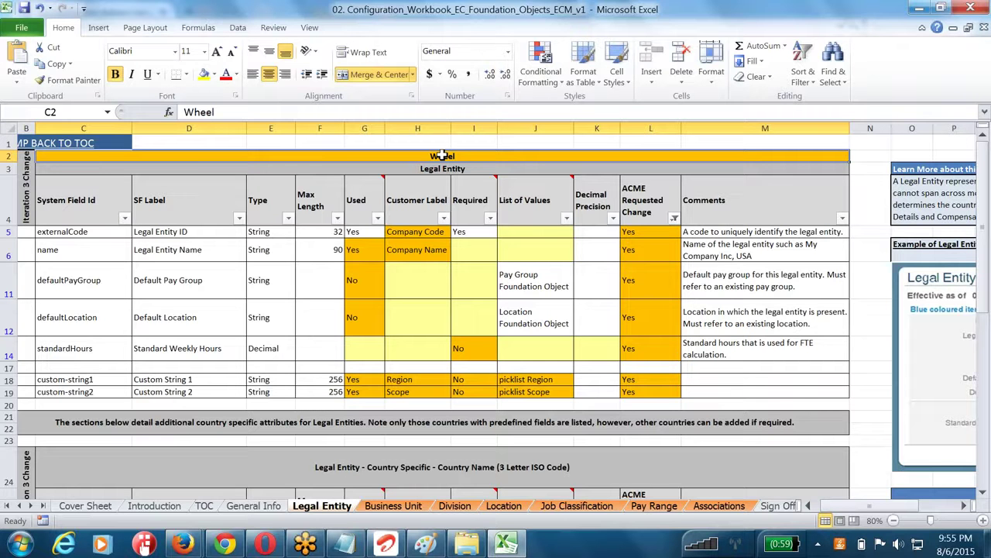
double_click(443, 156)
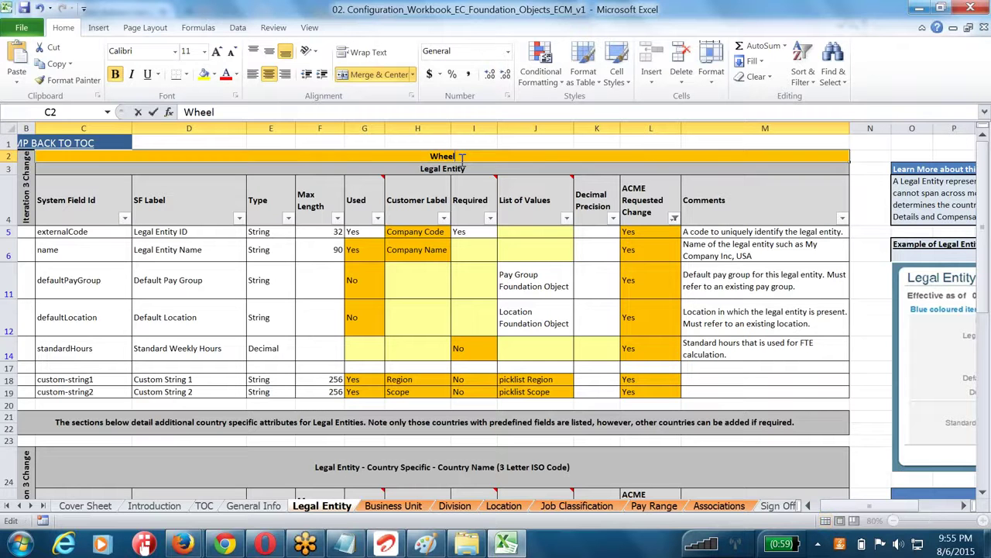
drag(456, 157, 396, 159)
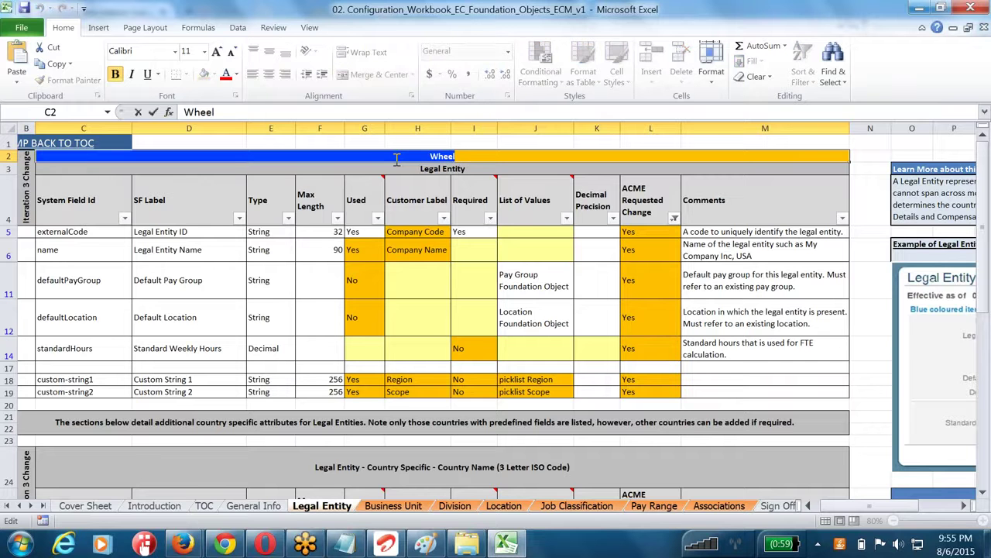
text(Cino)
key(BackSpace)
key(BackSpace)
key(BackSpace)
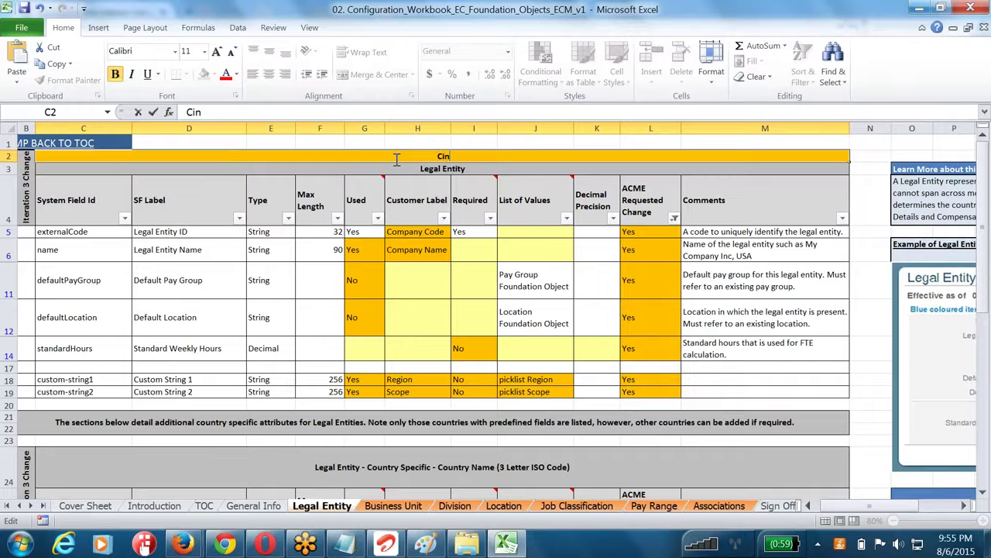
text(ompany Code)
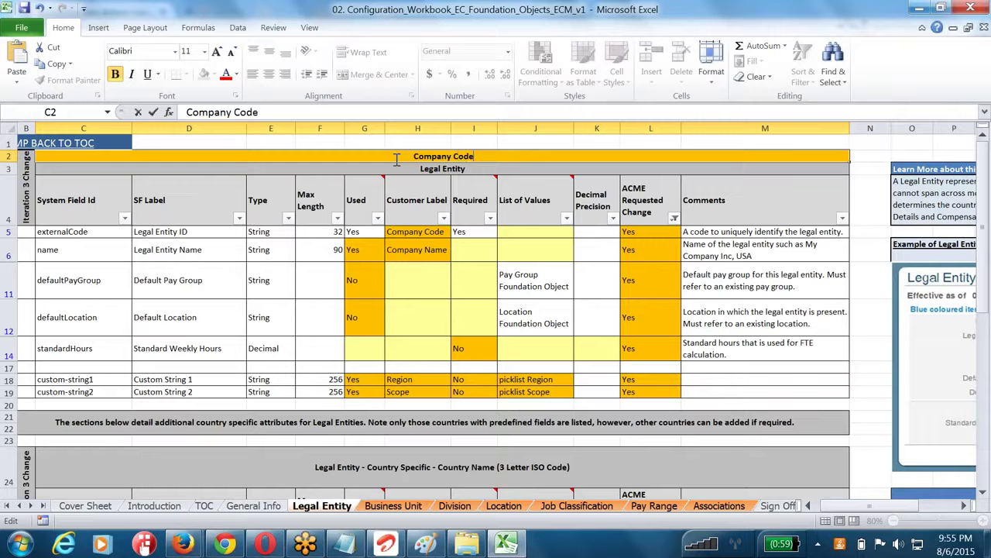
click(429, 279)
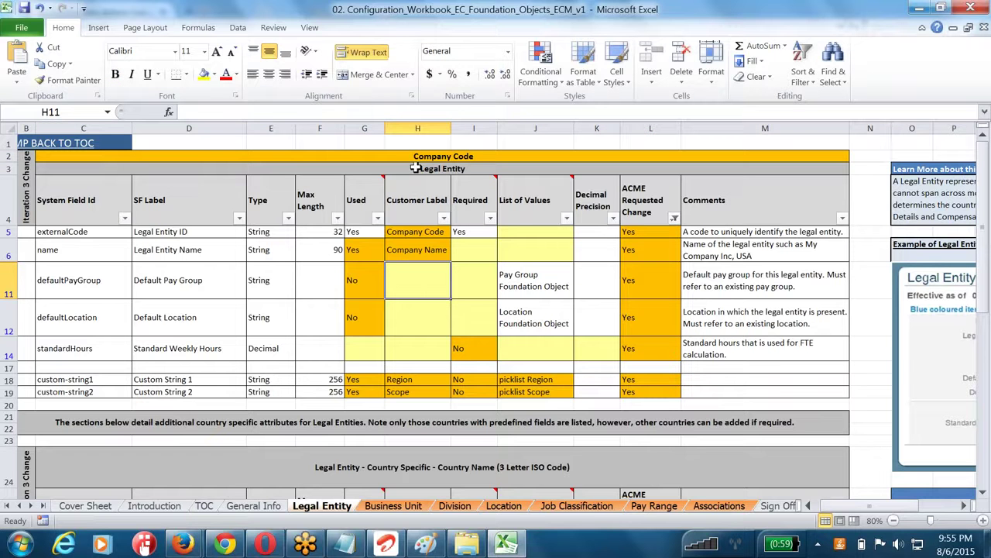
- Switch from the workbook to the SuccessFactors Admin Center and open the Manage Data tool
drag(356, 155, 400, 243)
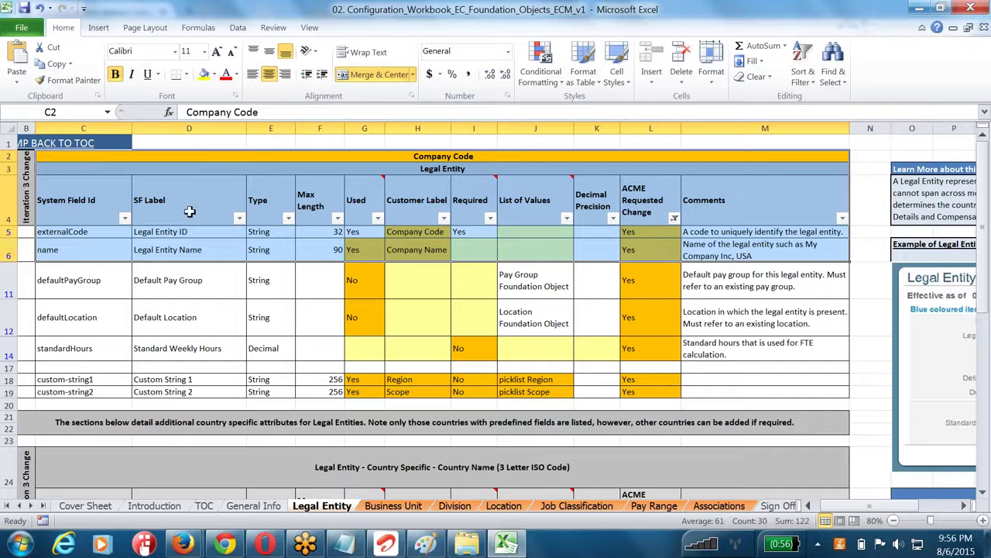
click(417, 170)
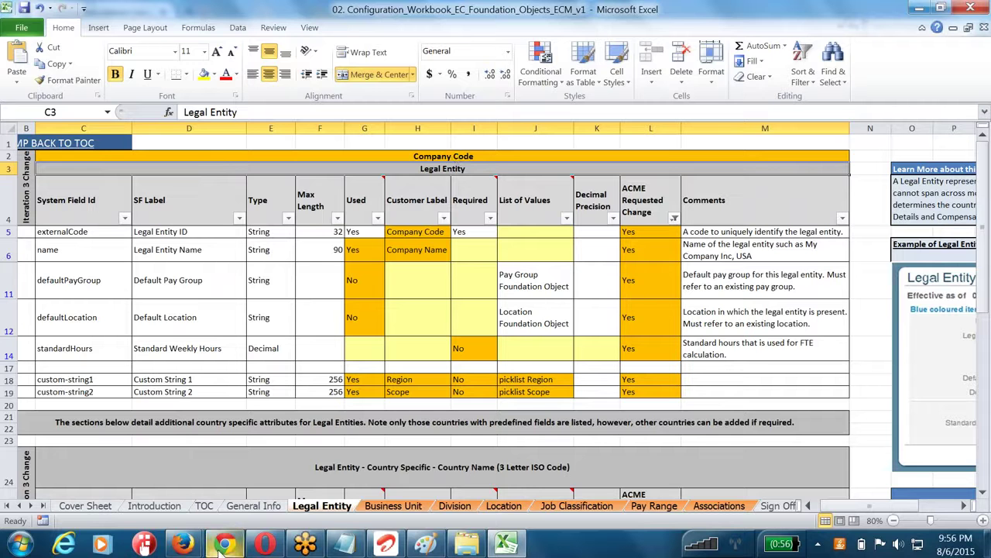
mouse_move(182, 544)
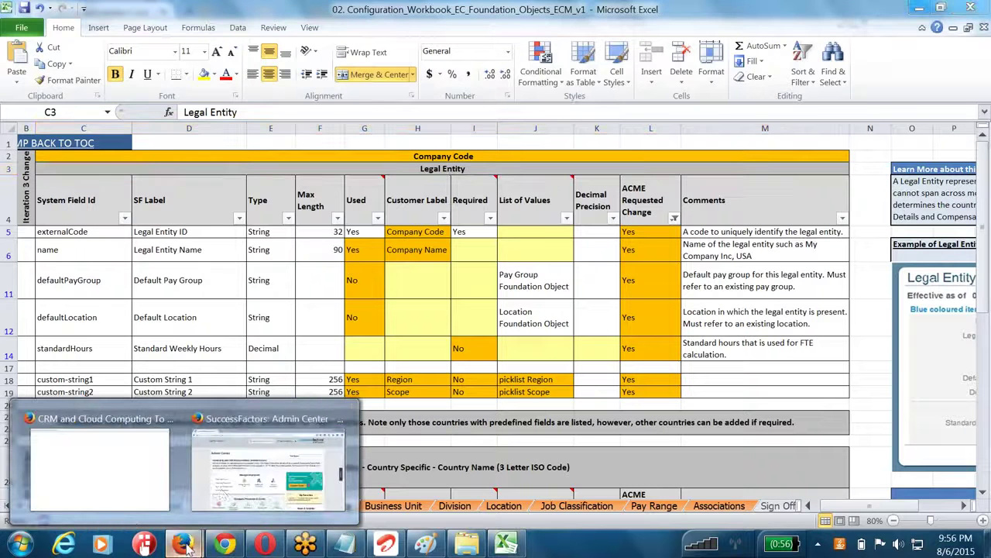
click(222, 492)
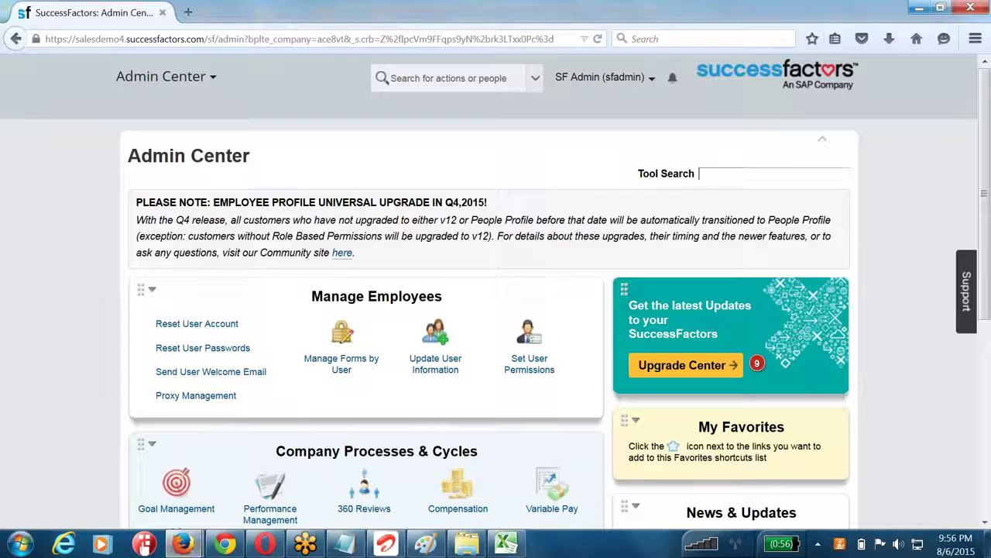
text(manage da)
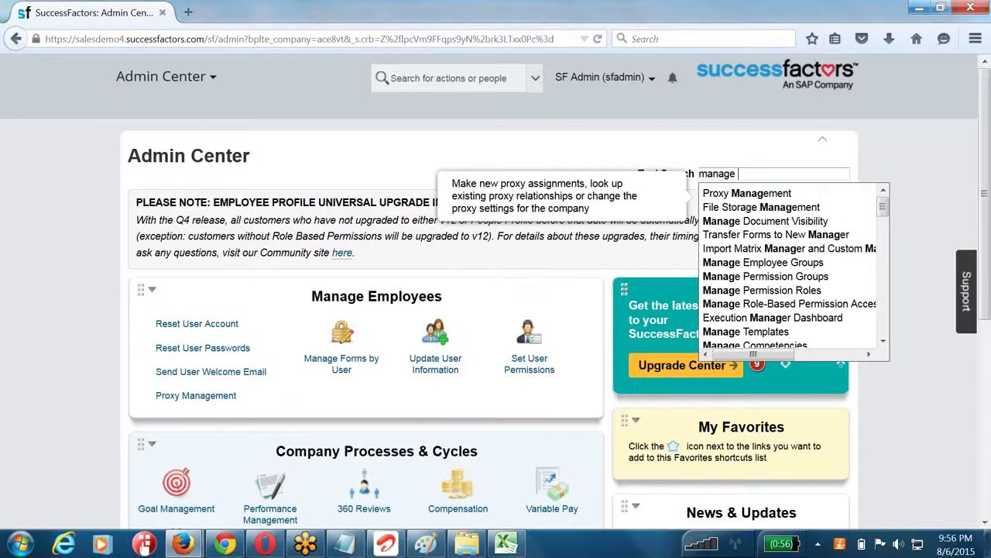
text(ta)
click(790, 195)
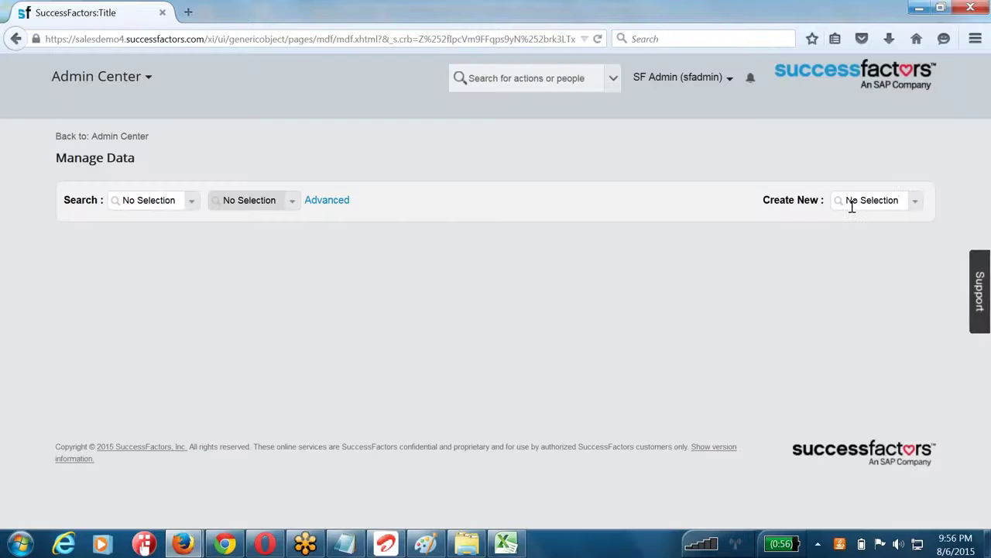
- Open a blank form for creating a new Legal Entity record in Manage Data
click(907, 201)
text(l)
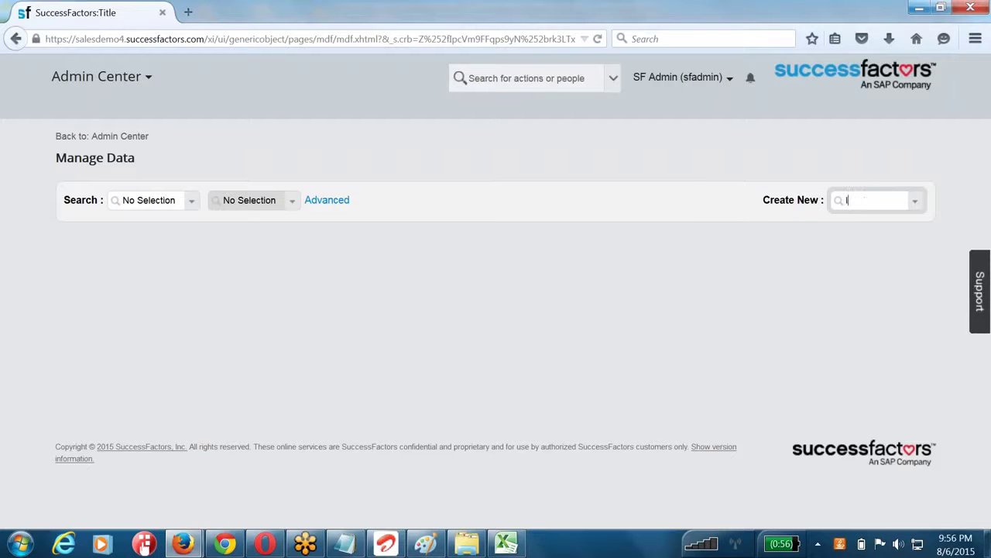
text(egal)
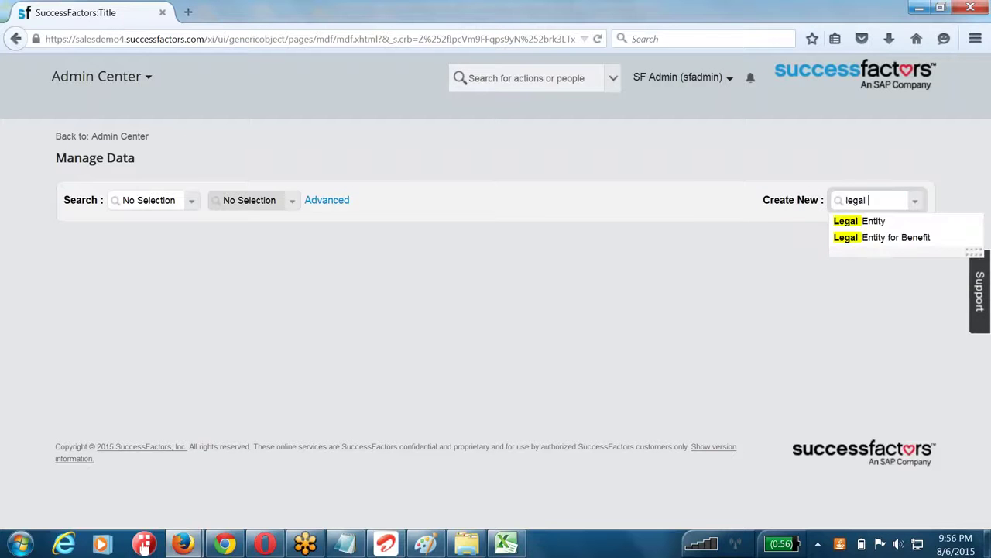
click(883, 225)
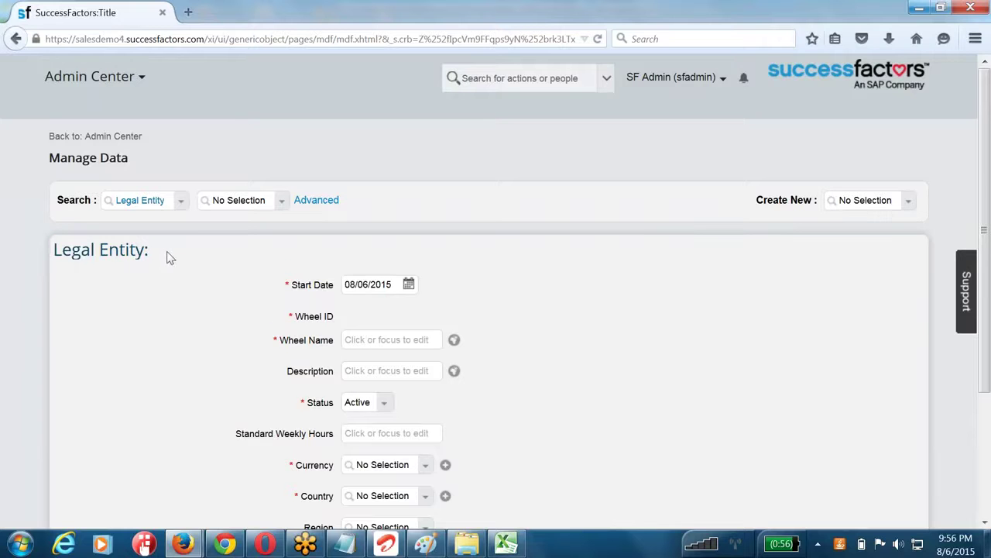
- Examine the Legal Entity form's title and the labels of its ID and name fields
drag(53, 250, 117, 259)
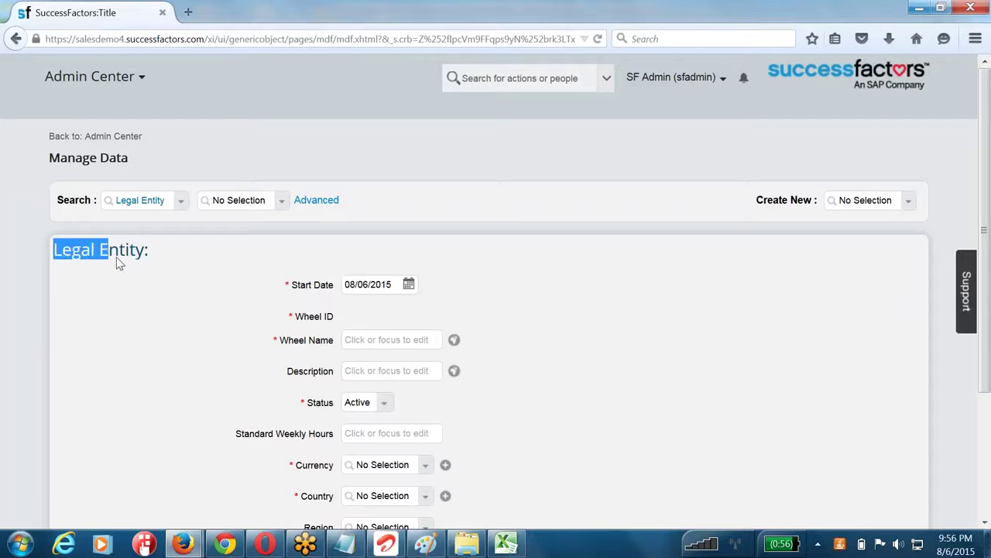
click(120, 261)
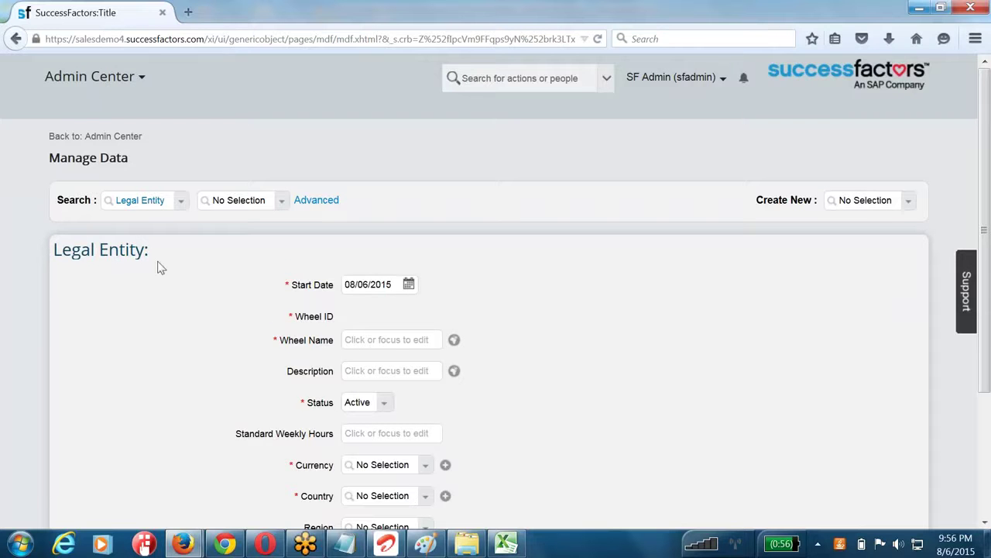
drag(53, 249, 62, 256)
drag(347, 322, 287, 324)
drag(337, 343, 276, 343)
drag(331, 320, 297, 319)
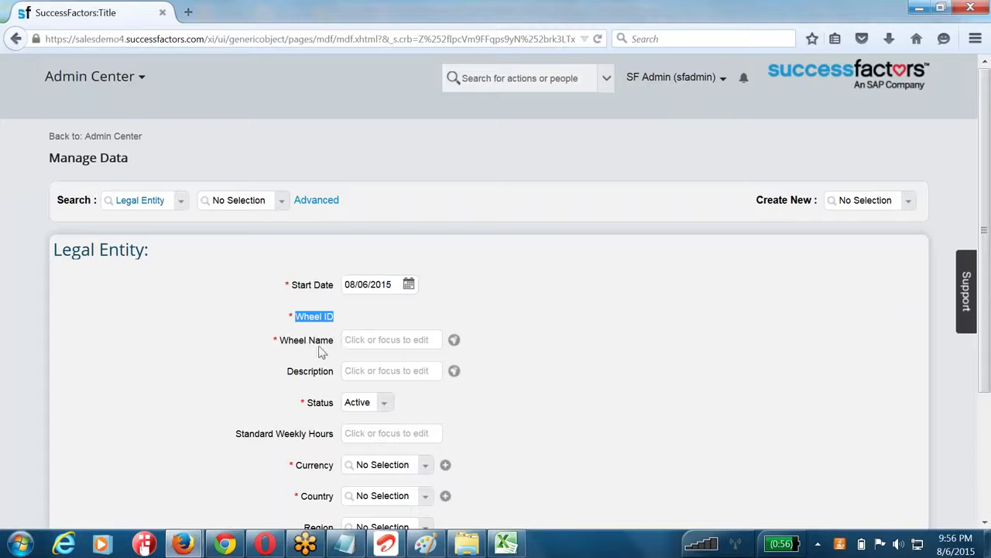
drag(338, 344, 274, 345)
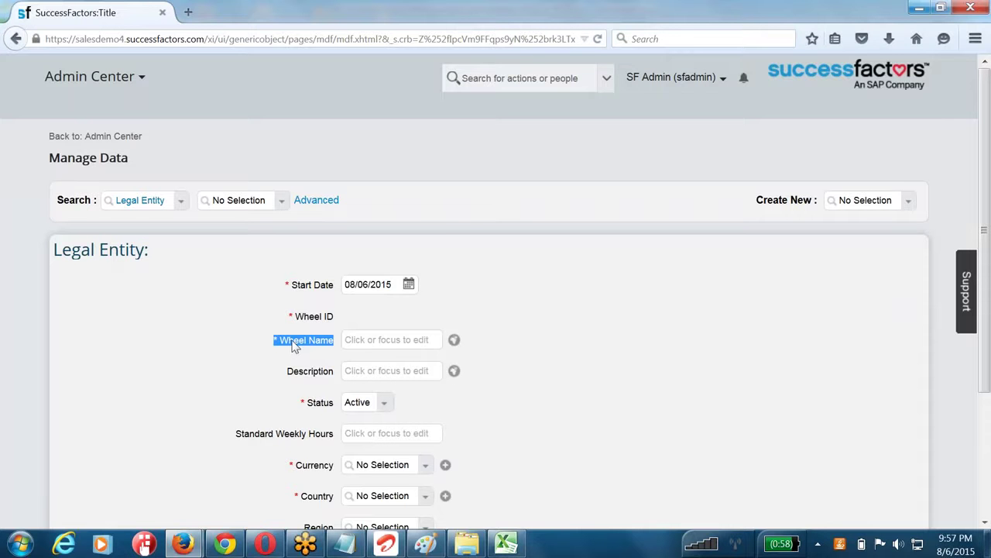
- Return to the workbook and compare the SF Labels and Customer Labels of the externalCode and name fields
key(alt+Tab)
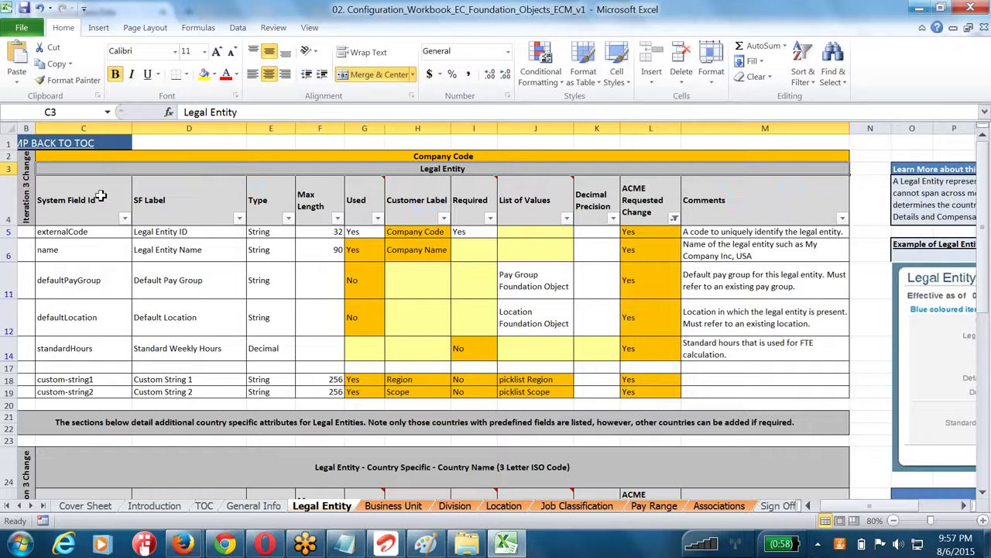
drag(9, 156, 13, 245)
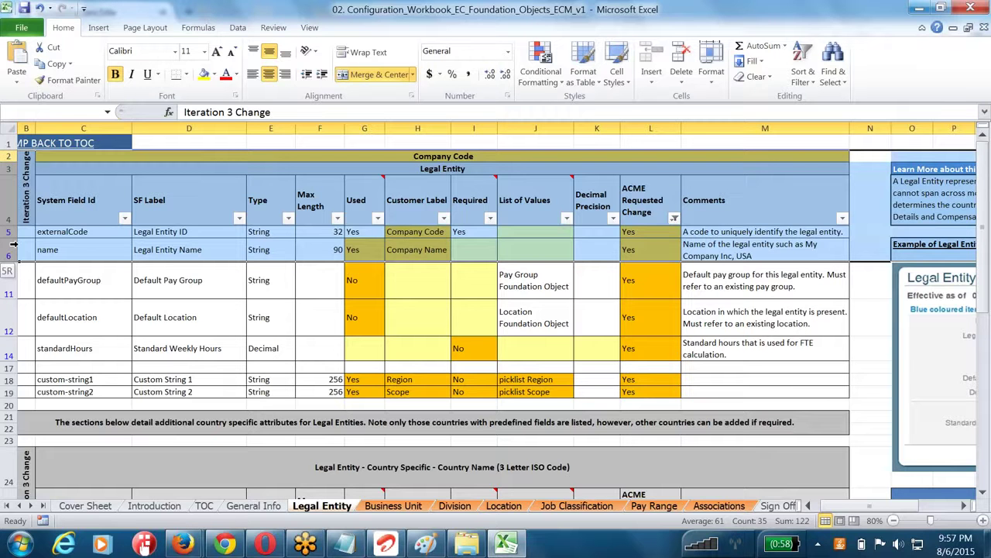
click(147, 231)
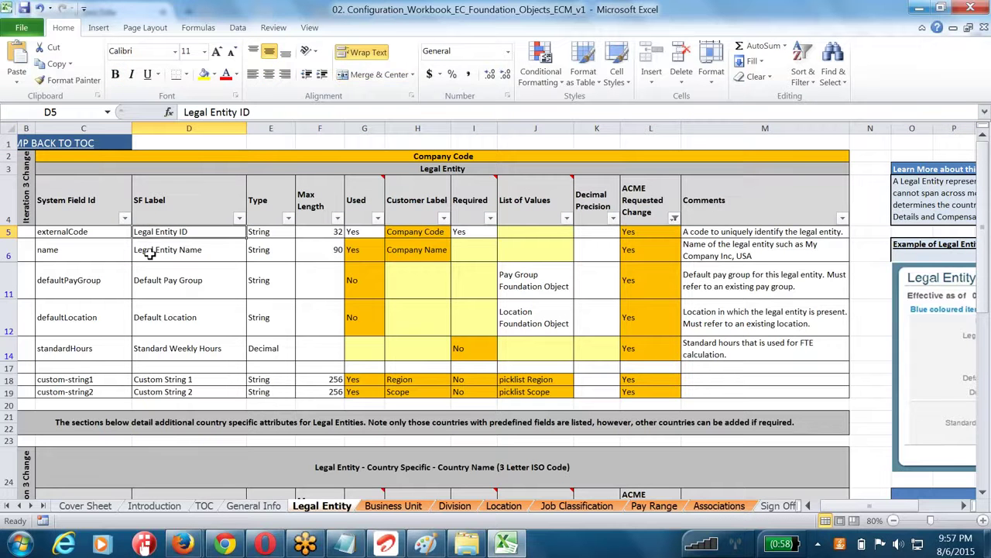
click(148, 251)
click(420, 250)
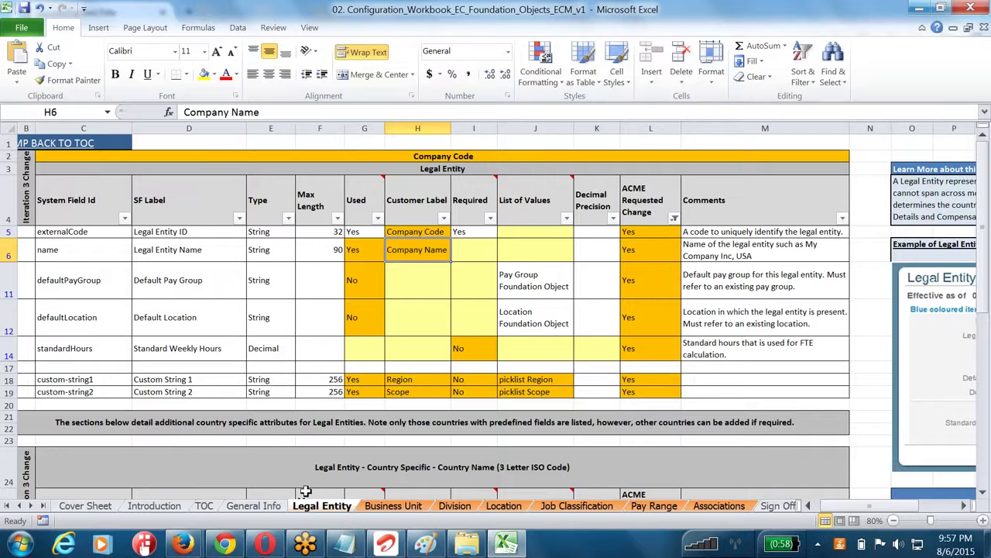
- Switch back to SuccessFactors, return to the Admin Center and open the Configure Object Definitions tool
mouse_move(231, 547)
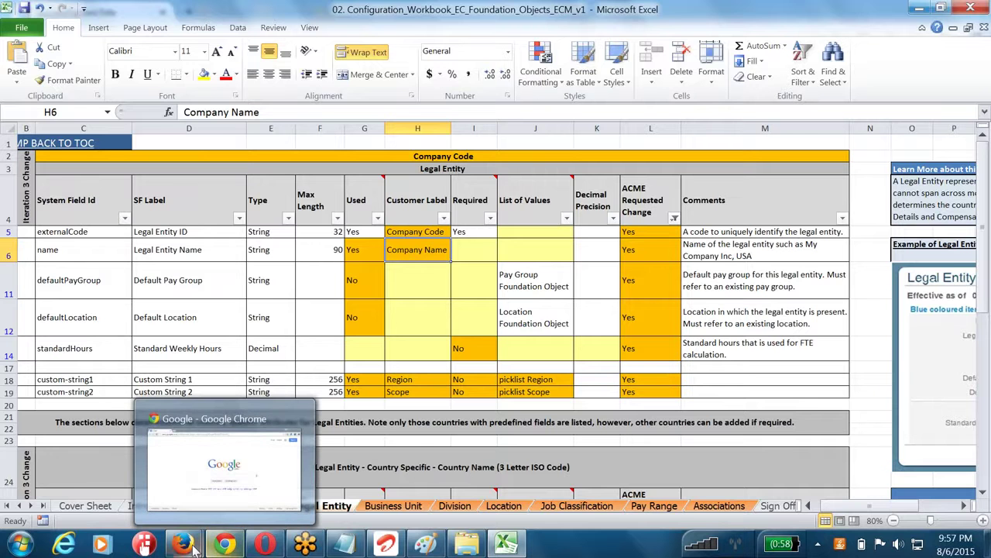
mouse_move(184, 547)
click(225, 473)
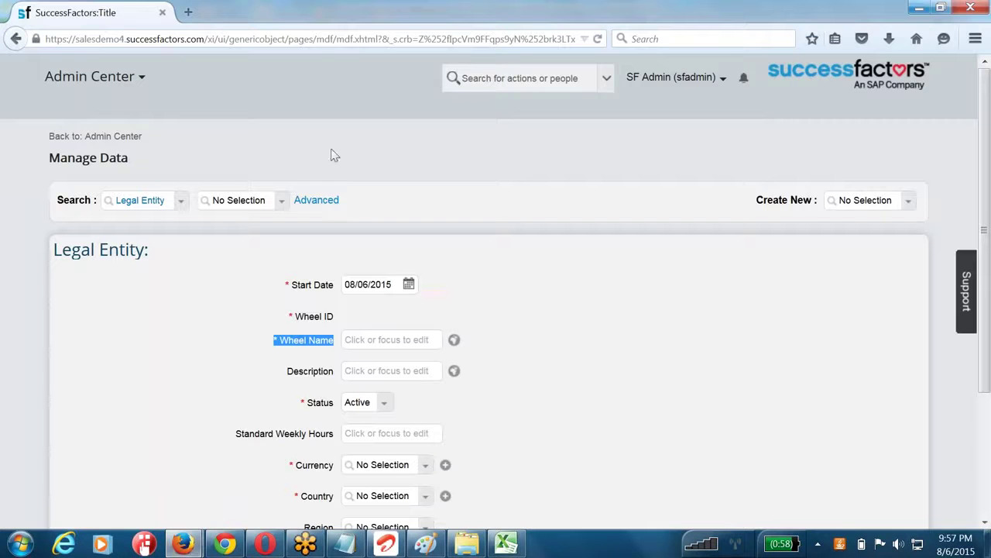
click(116, 138)
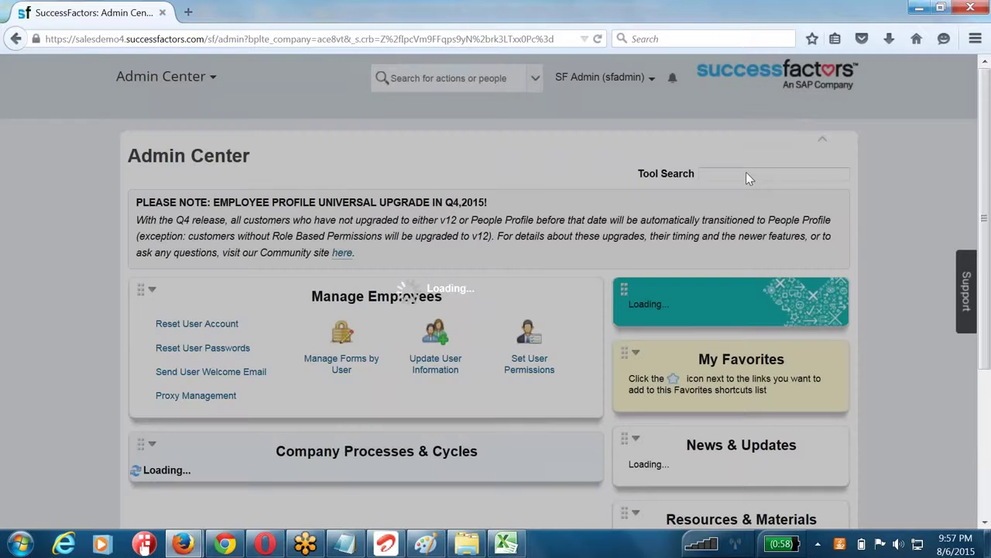
click(746, 172)
text(Configure object)
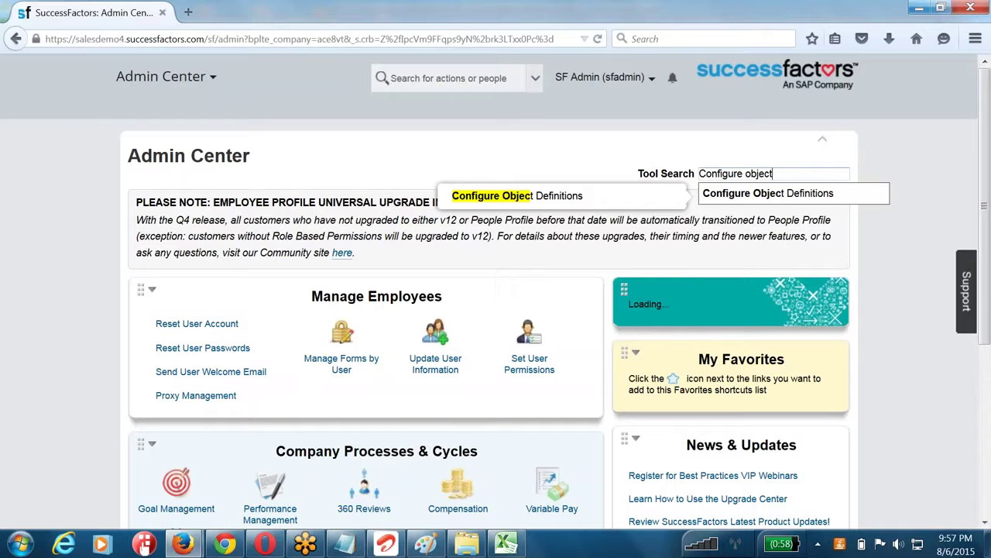
key(Return)
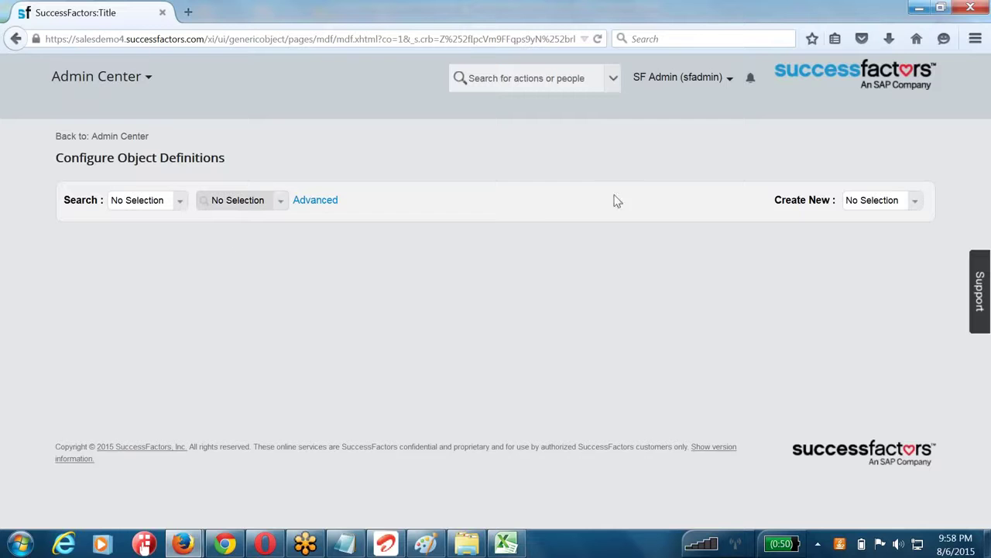
- Search the object definitions for legal and open the general Legal Entity definition
click(915, 203)
click(231, 370)
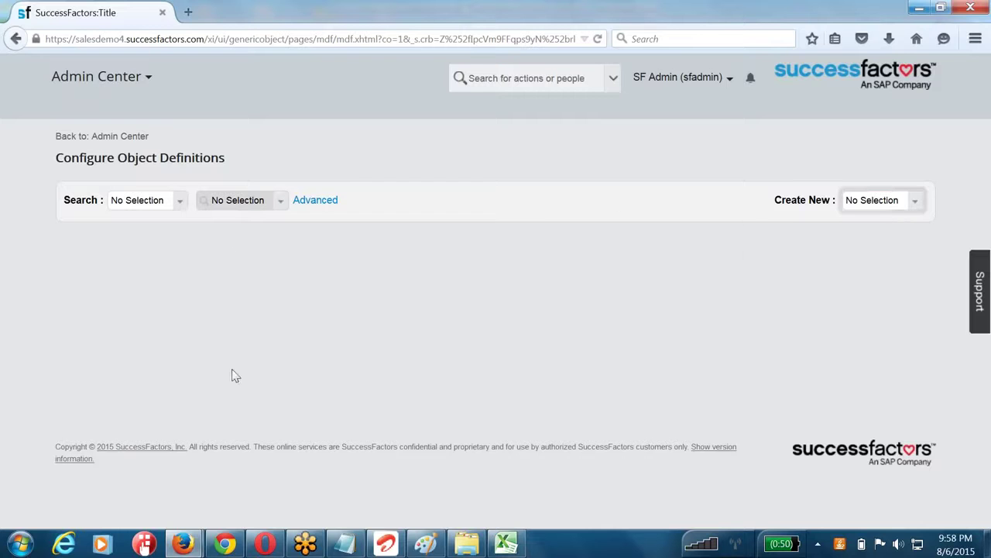
click(180, 200)
click(155, 234)
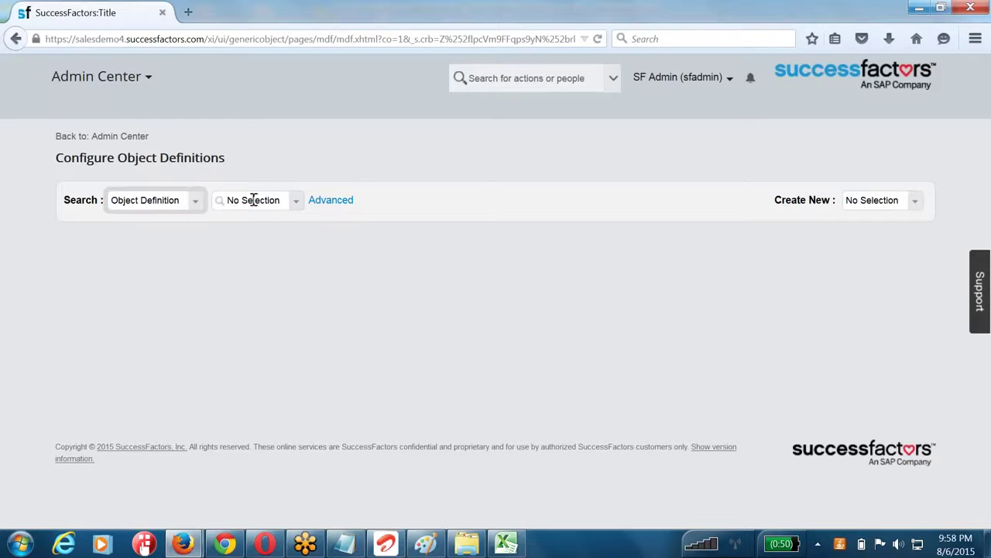
click(253, 200)
text(legal)
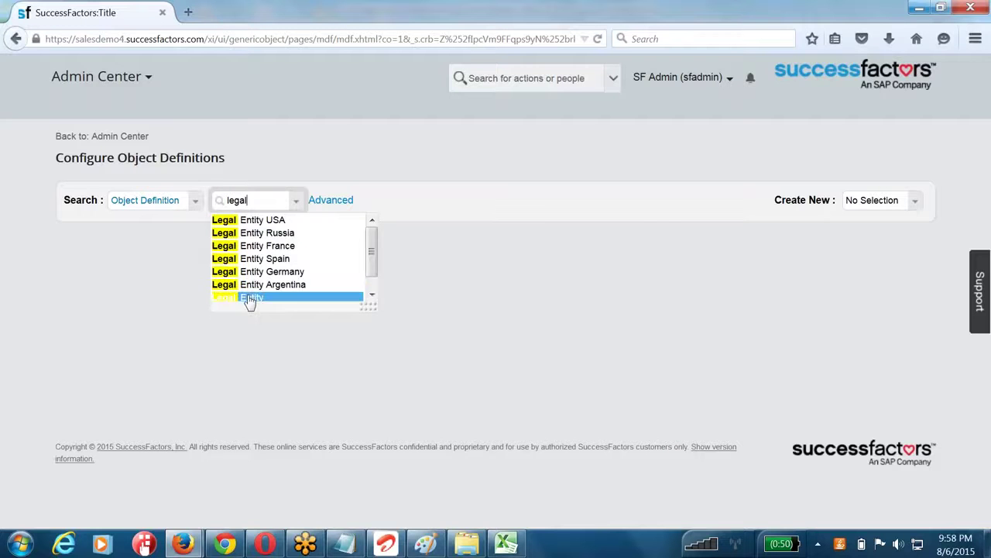
click(249, 298)
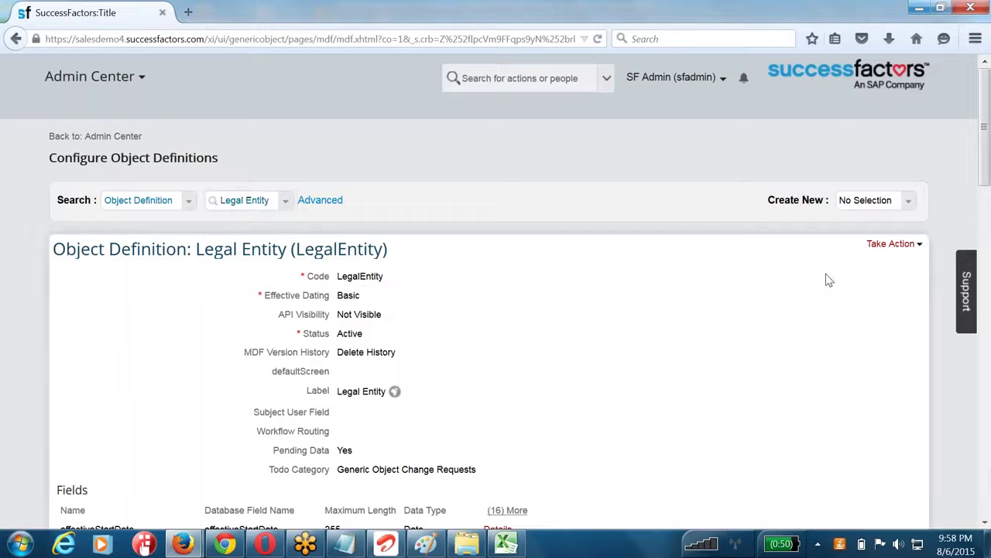
- Open the Legal Entity object definition for correction and go to its Label field
click(891, 243)
click(883, 258)
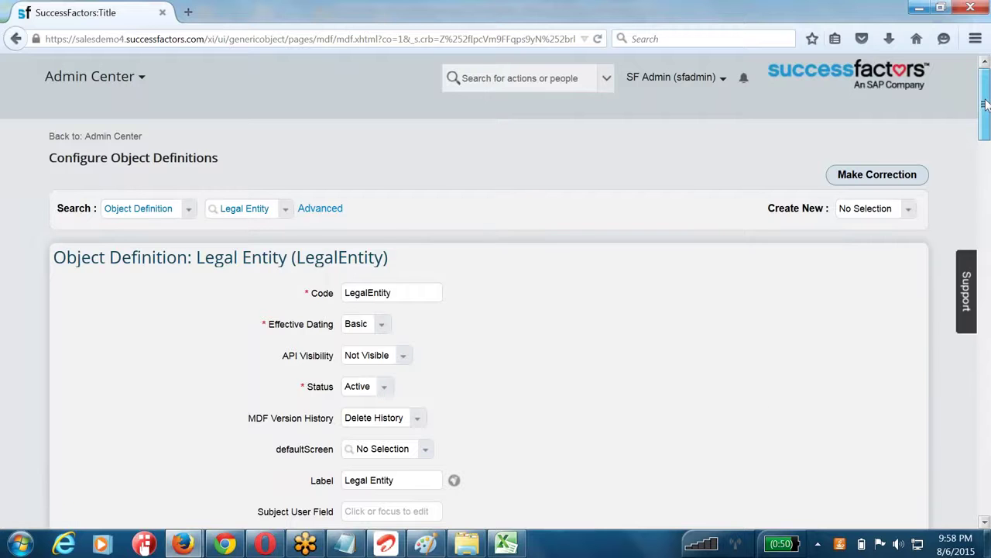
scroll(985, 104, down, 5)
drag(414, 279, 328, 282)
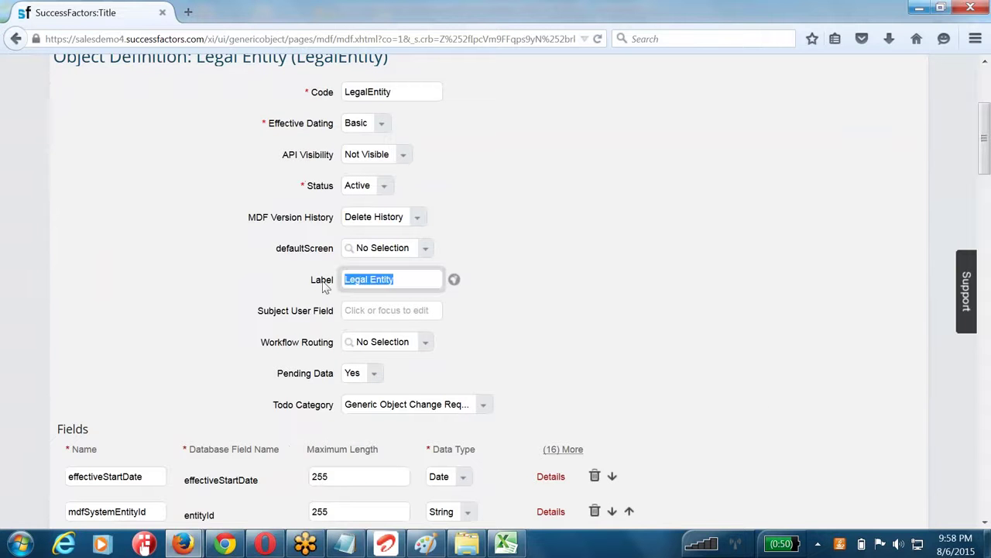
click(411, 277)
- Copy the Company Code heading from the workbook's orange row and replace the Legal Entity object's Label with it
click(507, 543)
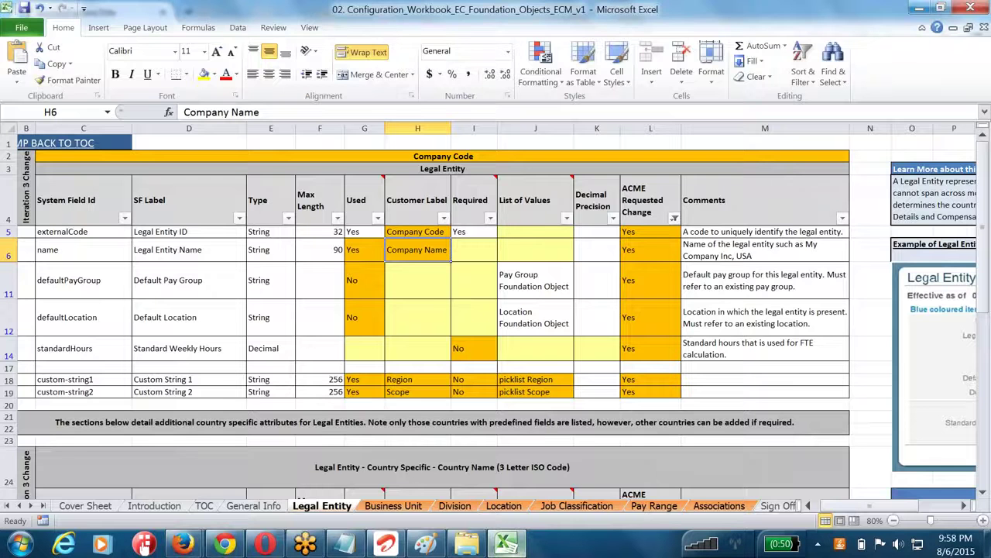
click(427, 152)
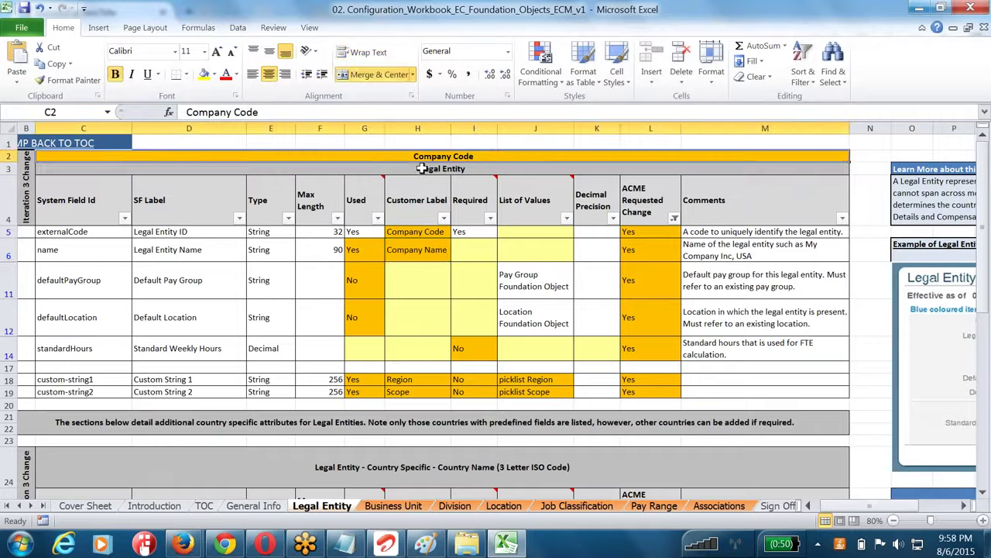
click(459, 170)
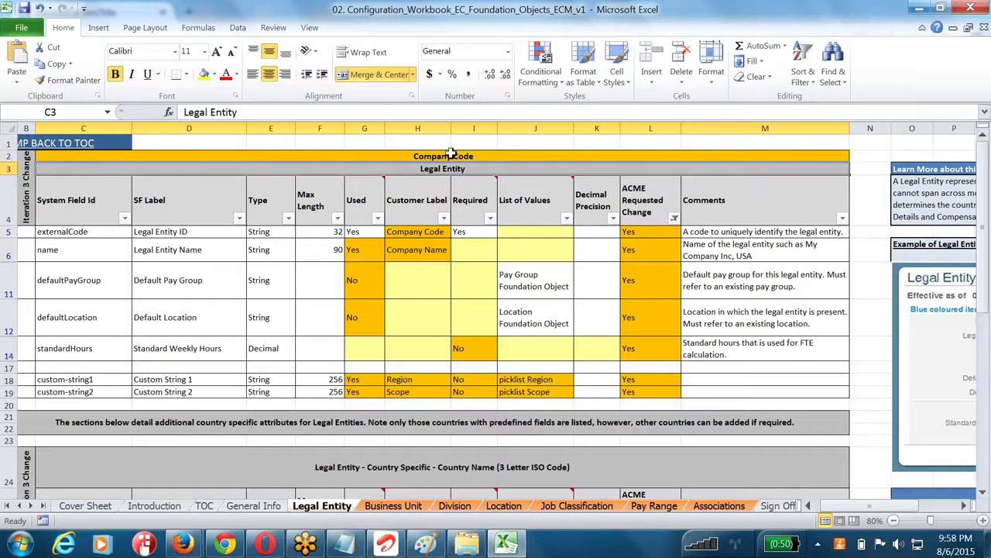
click(450, 155)
double_click(451, 156)
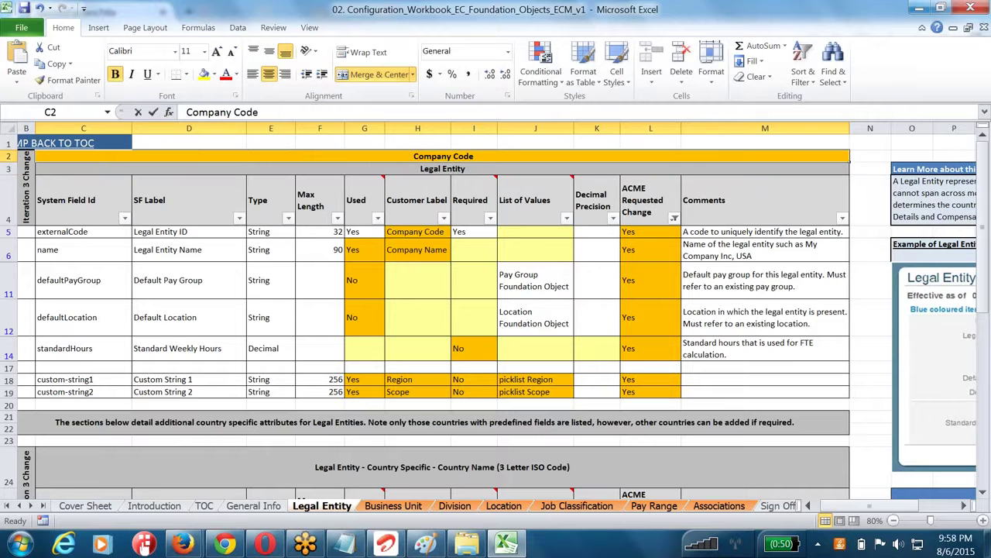
drag(478, 157, 413, 156)
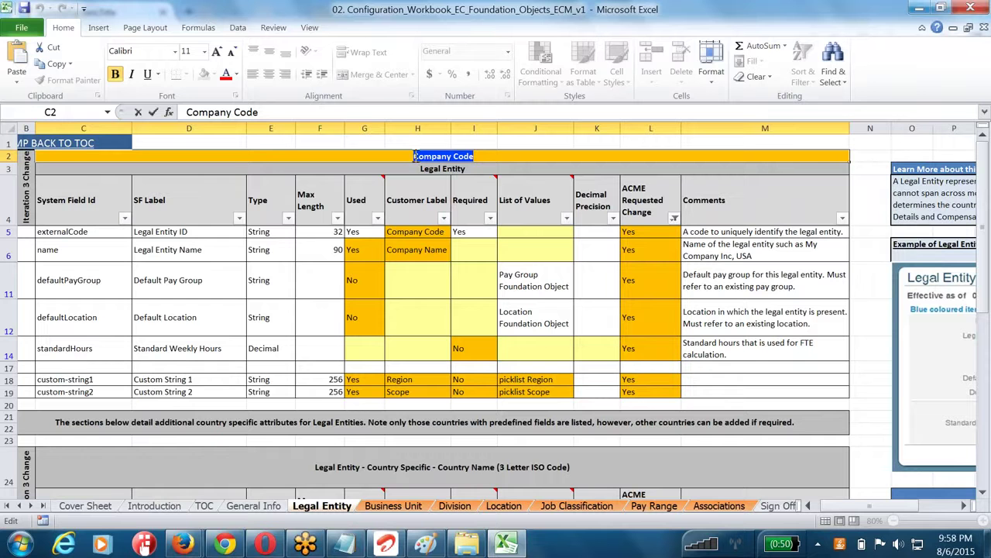
key(ctrl+c)
key(alt+Tab)
drag(410, 278, 235, 281)
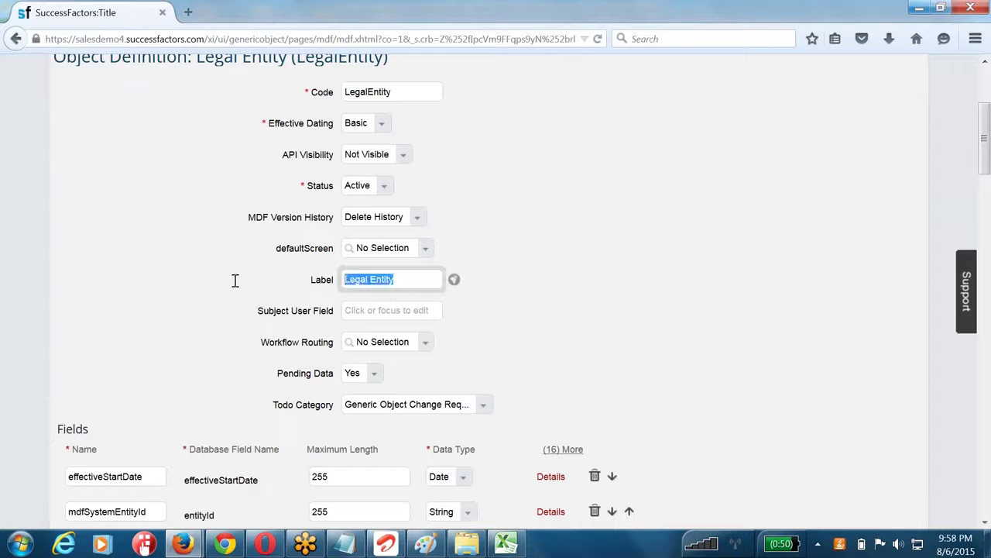
key(ctrl+v)
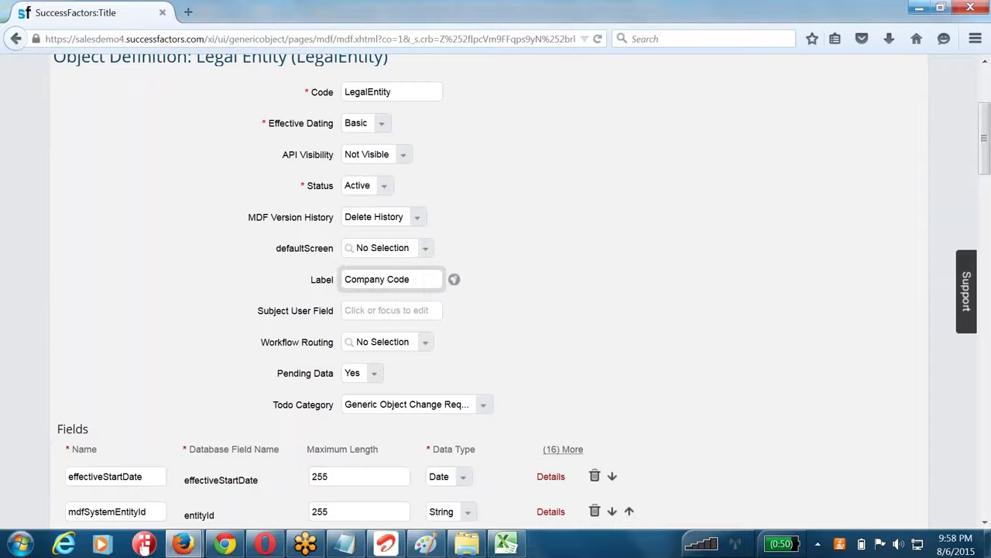
- Check the first Legal Entity field row in the Excel workbook for its customer label and system field ID, and return to SuccessFactors
click(657, 337)
scroll(656, 336, down, 5)
key(alt+Tab)
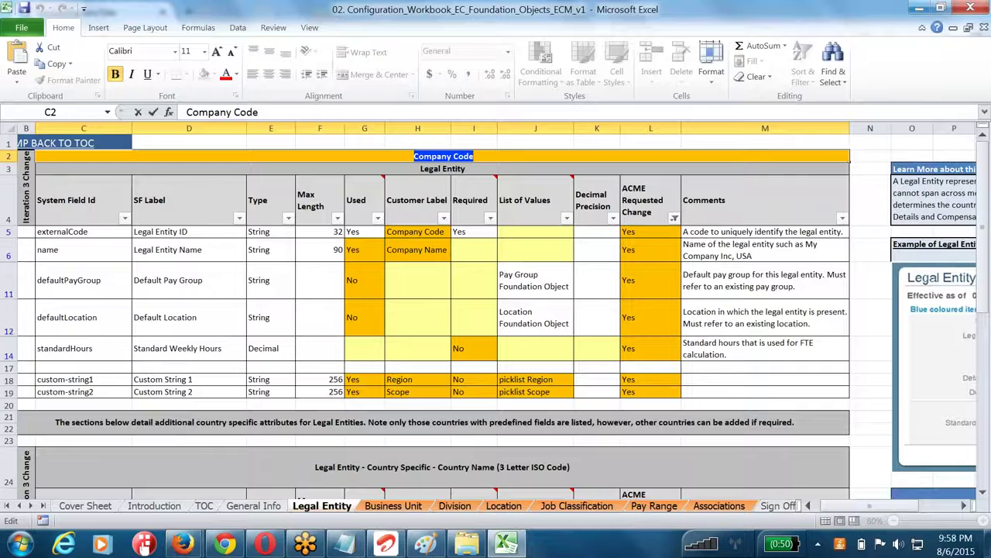
click(433, 229)
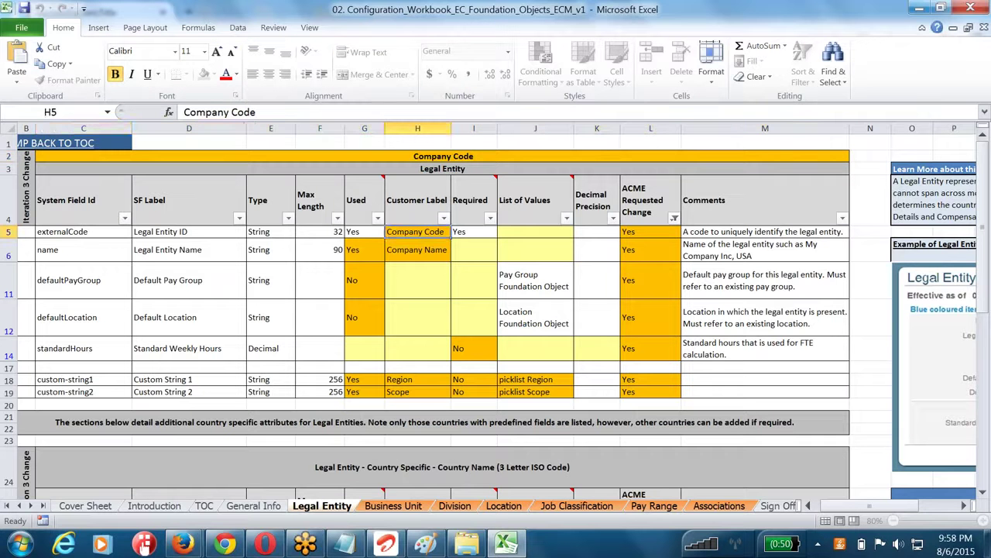
click(73, 233)
key(alt+Tab)
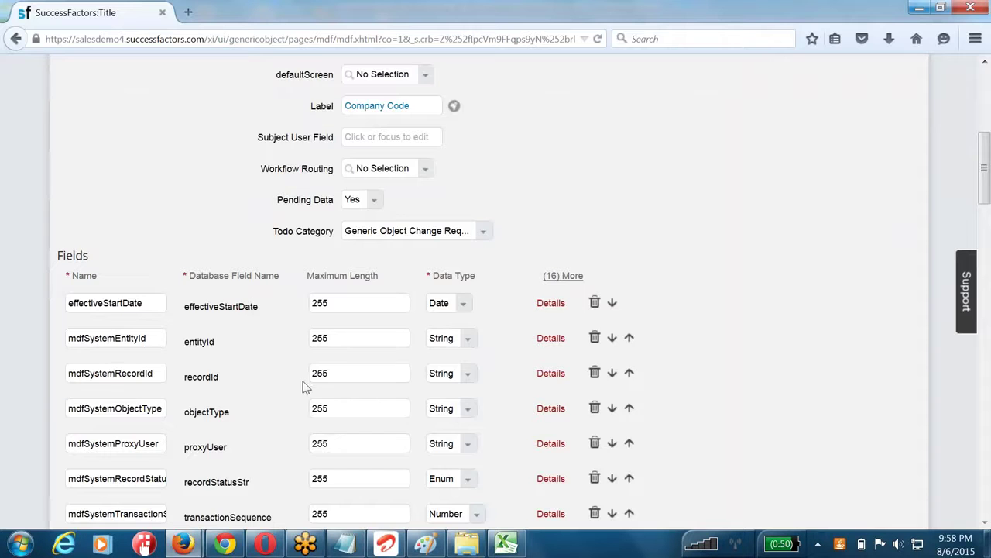
- Find externalCode among the Legal Entity definition's fields and open its details at the Label setting
scroll(232, 383, down, 2)
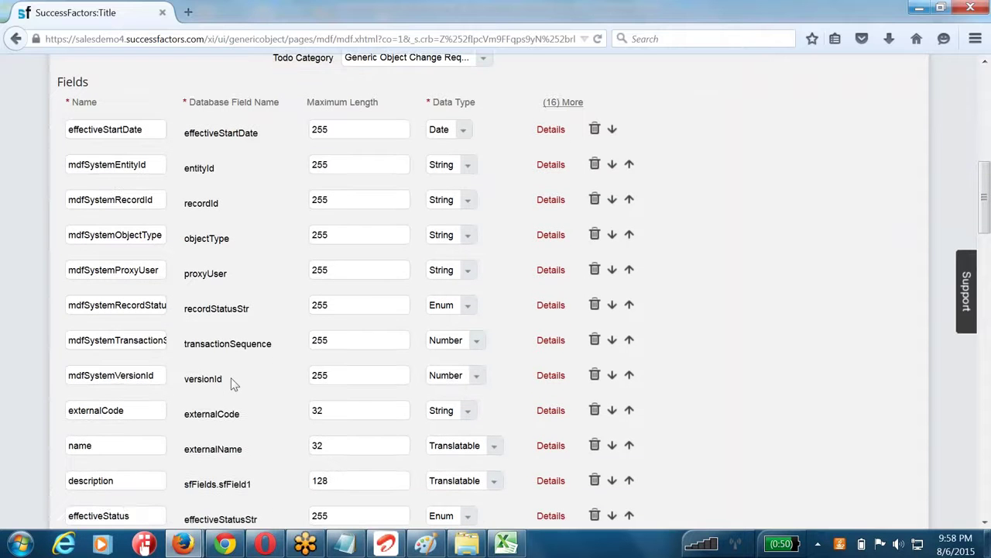
drag(252, 418, 185, 420)
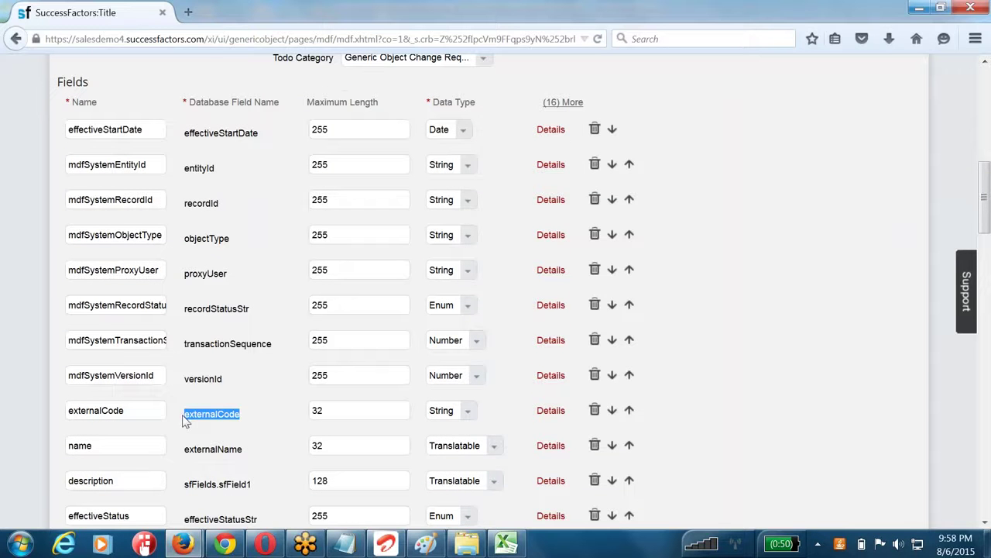
drag(184, 102, 309, 110)
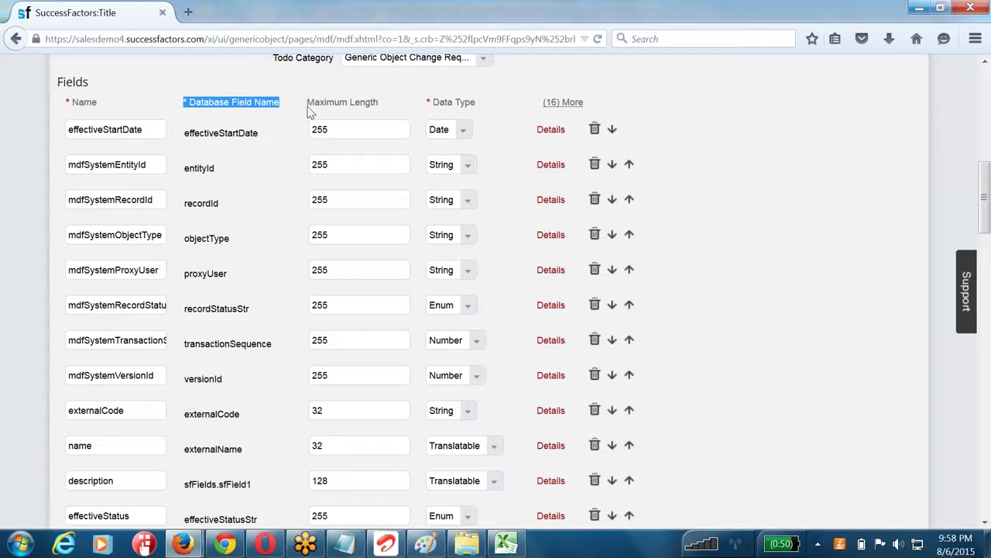
drag(246, 423, 179, 421)
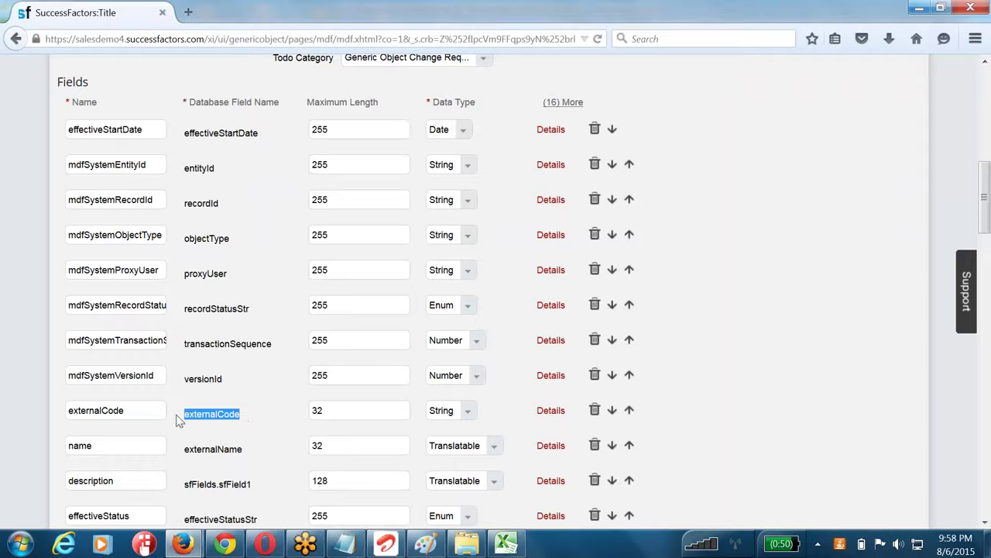
click(551, 412)
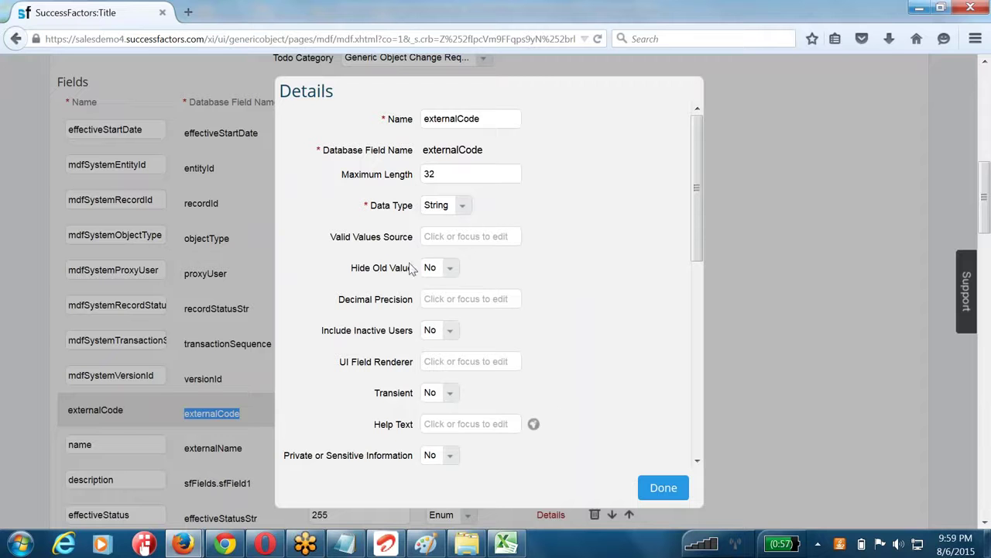
scroll(409, 259, down, 4)
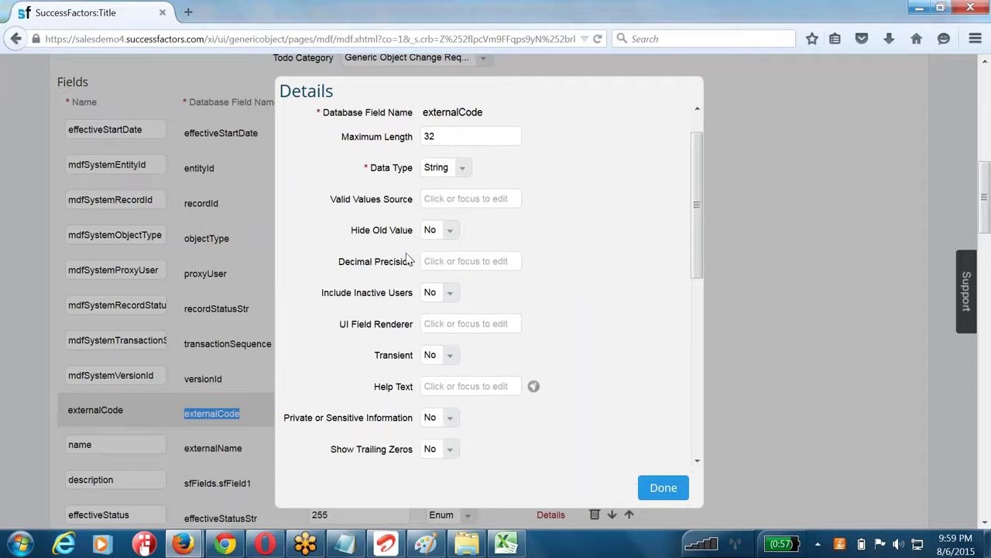
scroll(409, 260, down, 3)
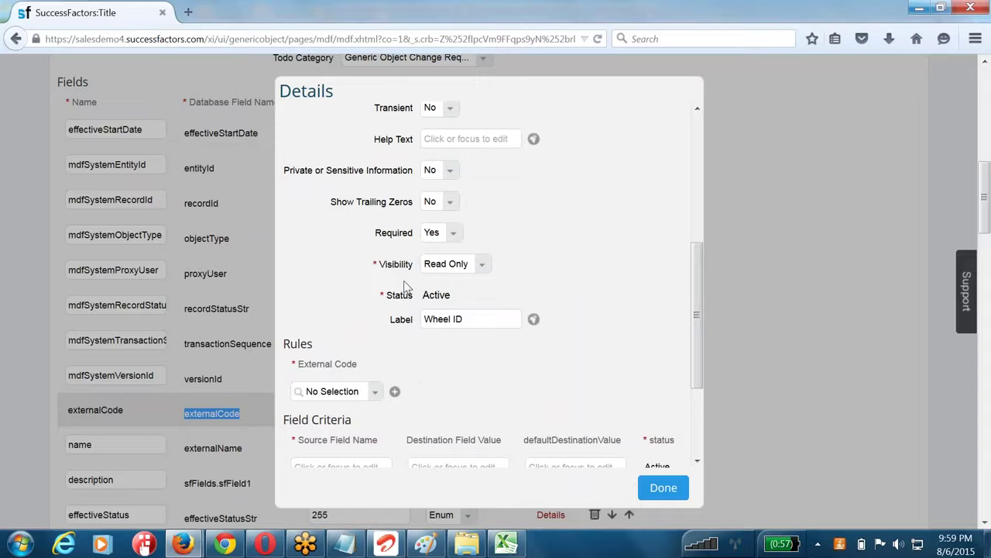
- Copy the Company Code customer label from the workbook's externalCode row and replace the externalCode field's Label with it
double_click(395, 323)
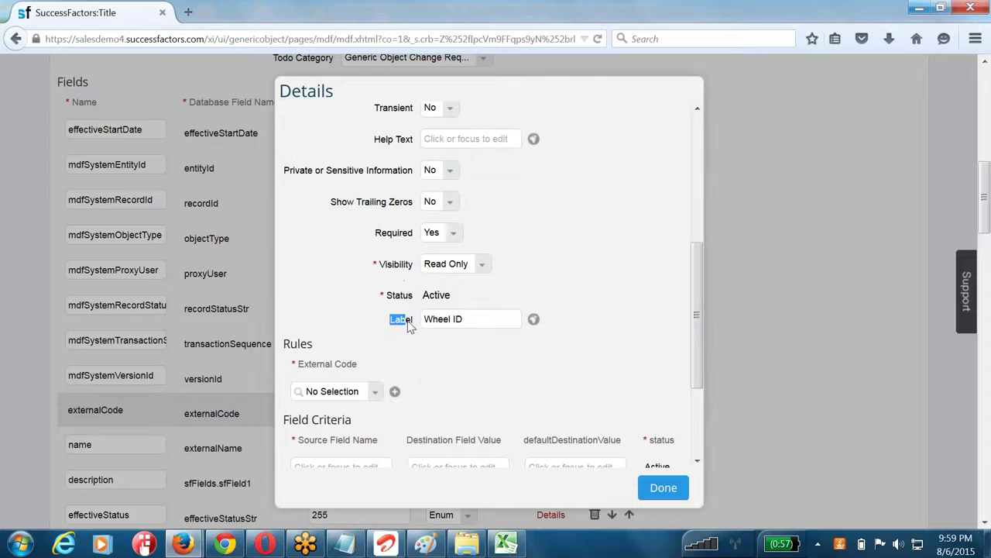
triple_click(475, 318)
key(alt+Tab)
click(436, 229)
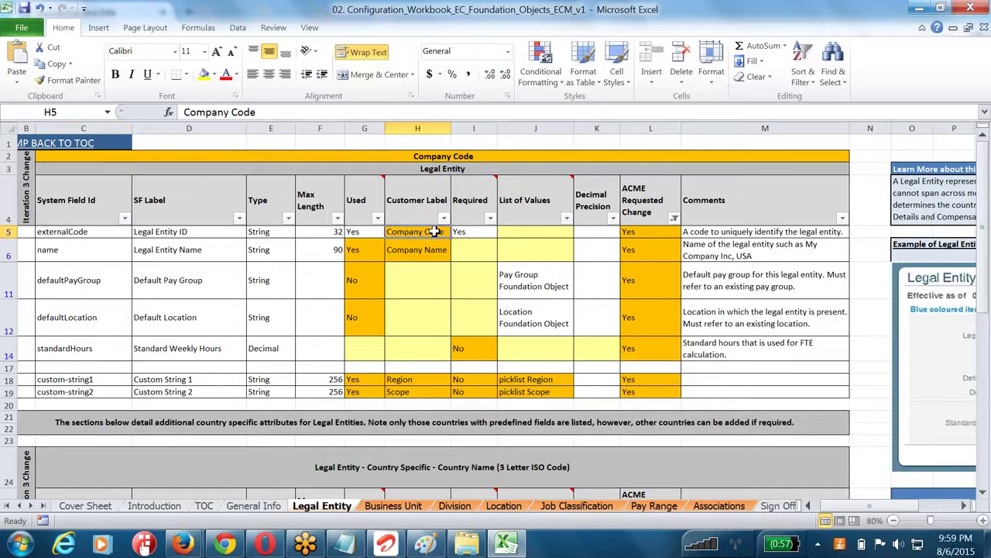
key(ctrl+c)
key(alt+Tab)
key(ctrl+v)
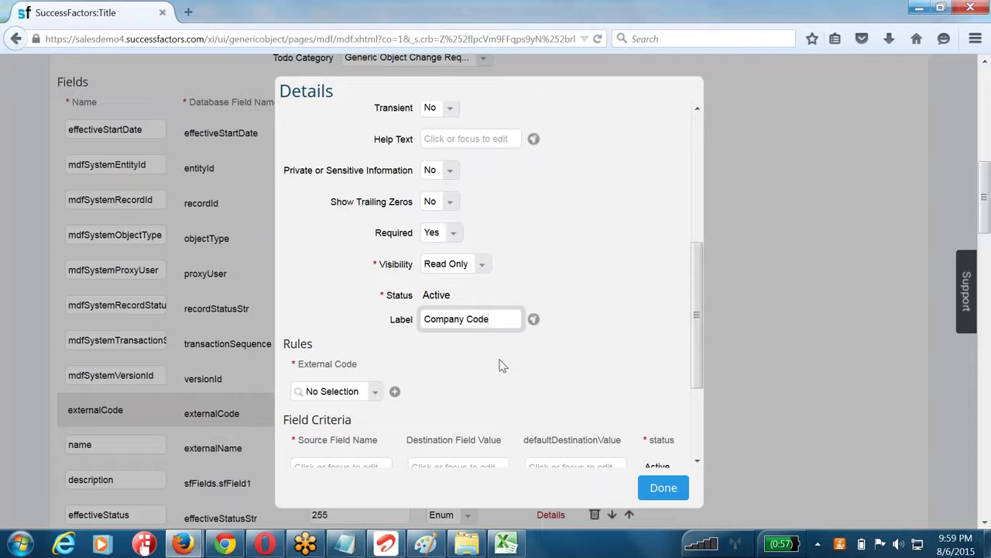
click(533, 332)
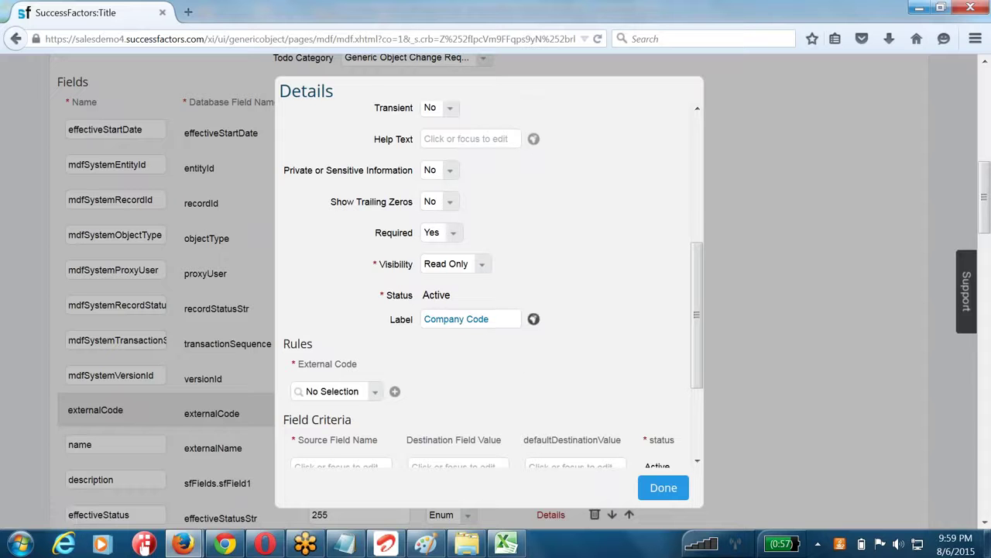
- Review the translations of the externalCode label without changing them and confirm the field's details
click(533, 320)
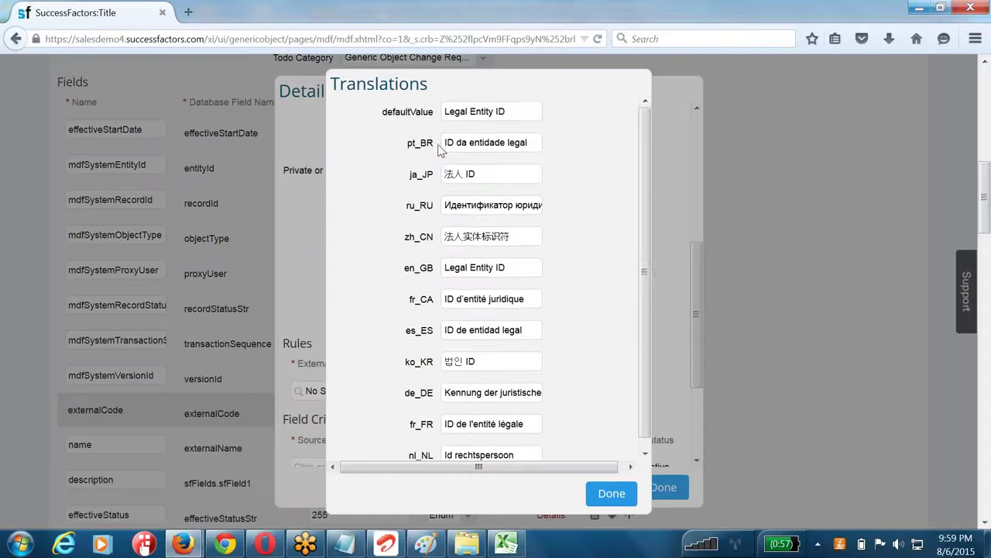
scroll(412, 283, down, 5)
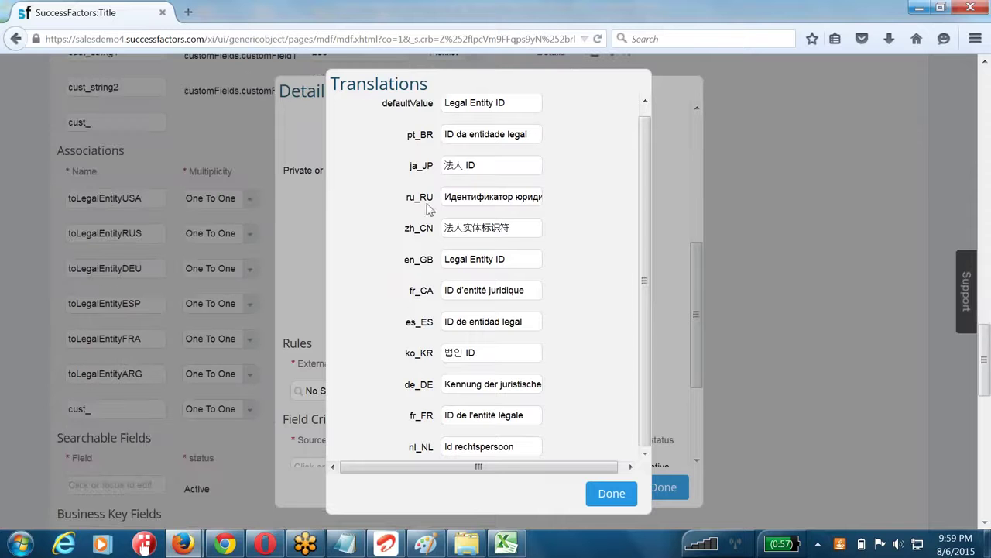
click(612, 493)
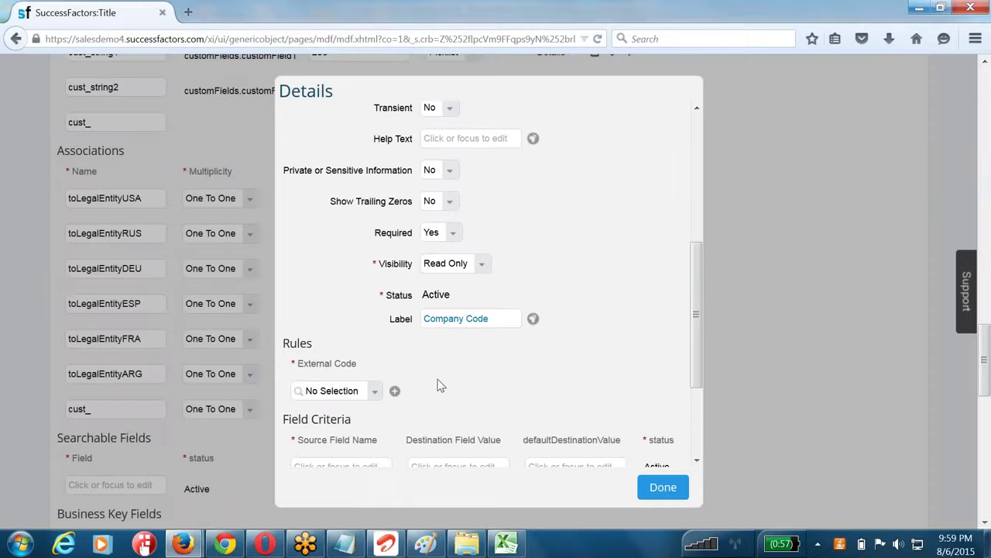
click(642, 490)
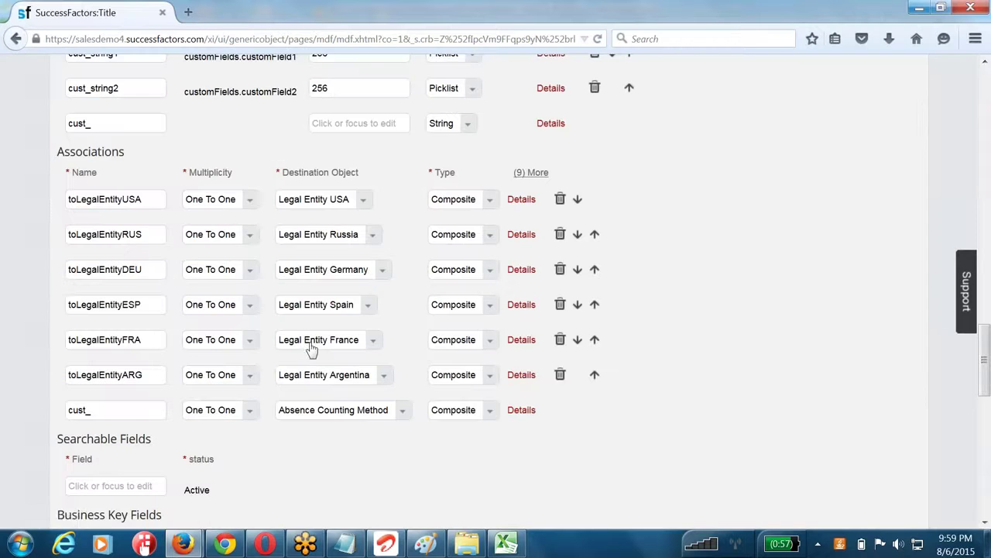
- Look up the system field ID for Legal Entity Name in the workbook and return to SuccessFactors
scroll(309, 345, up, 10)
key(alt+Tab)
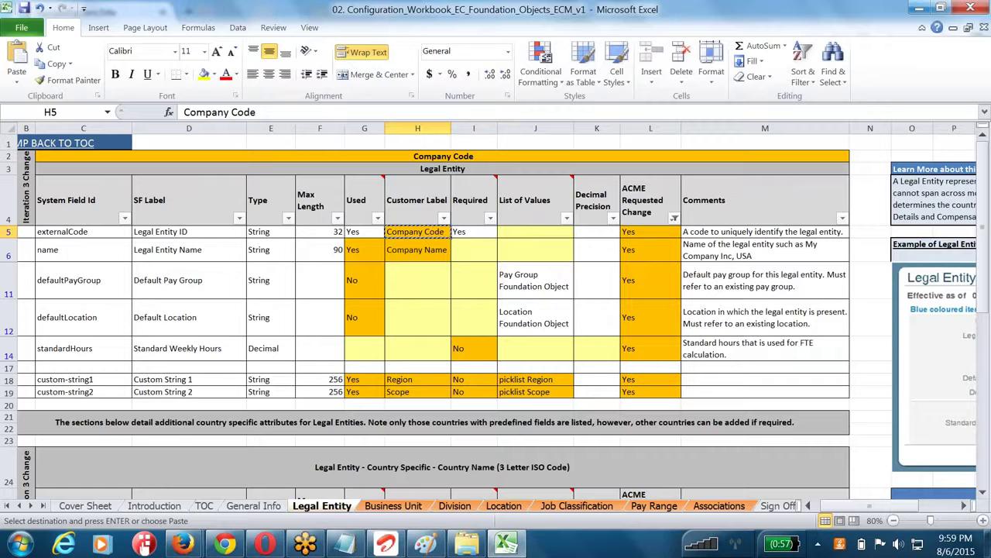
click(160, 249)
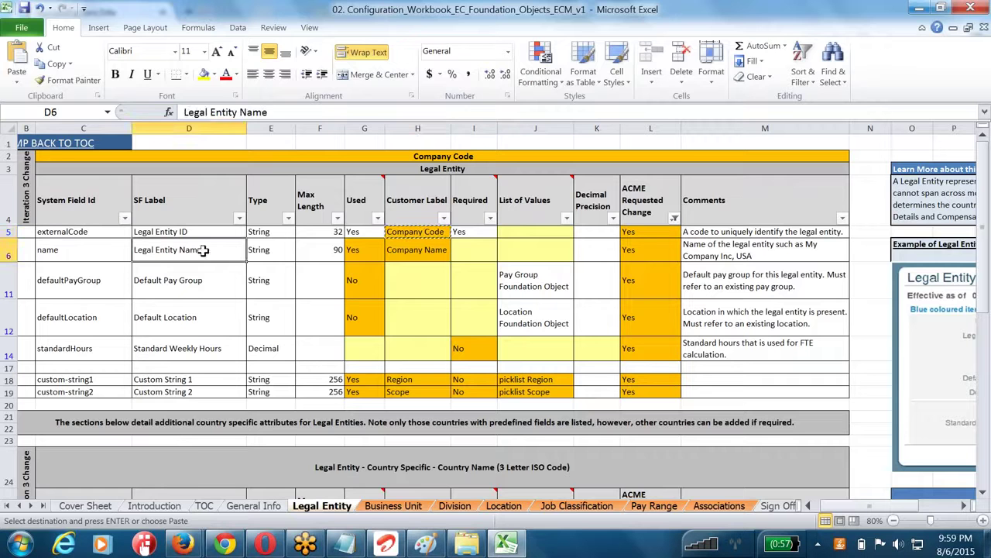
click(69, 251)
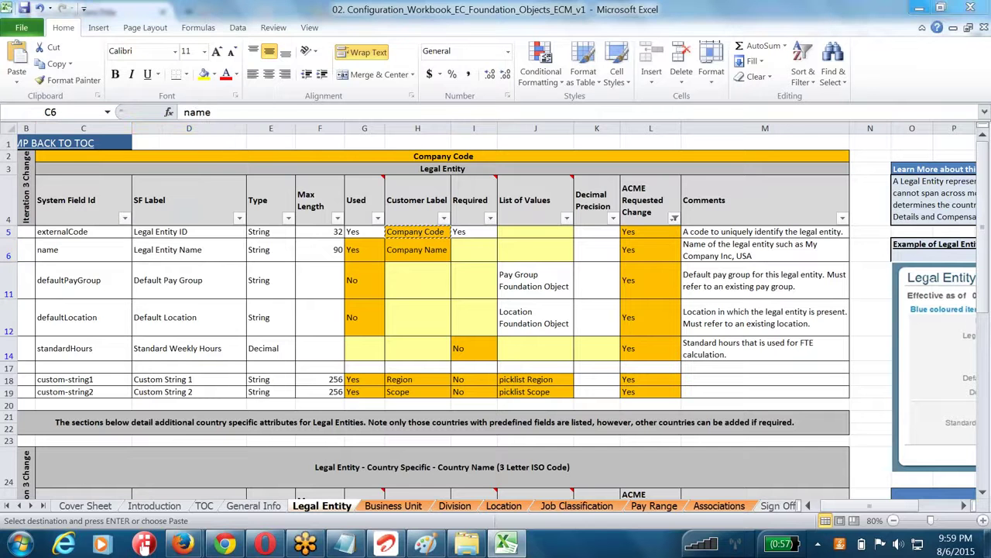
key(alt+Tab)
key(alt+Tab)
key(alt+Tab)
key(alt+Tab)
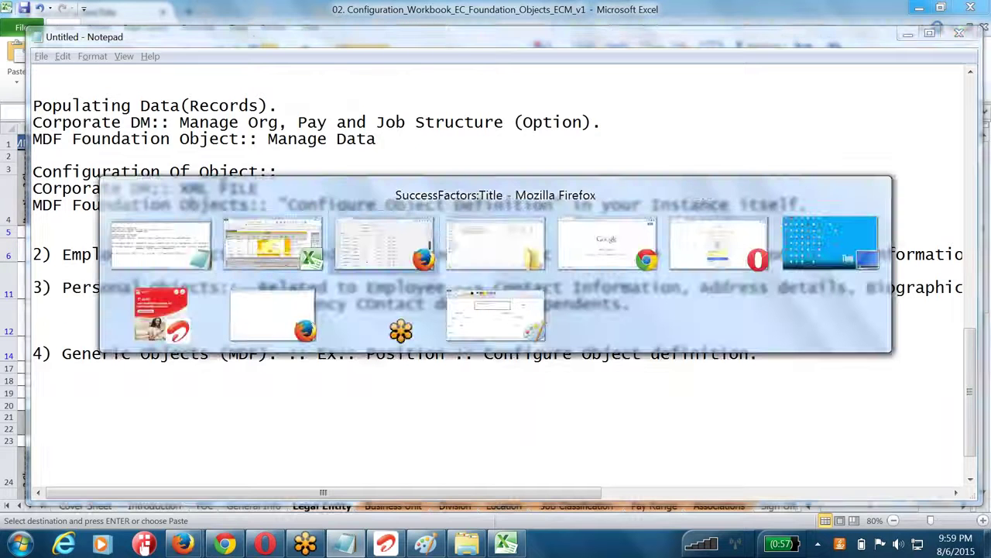
- Find the name field with database name externalName and open its details at the Label setting
scroll(207, 305, down, 7)
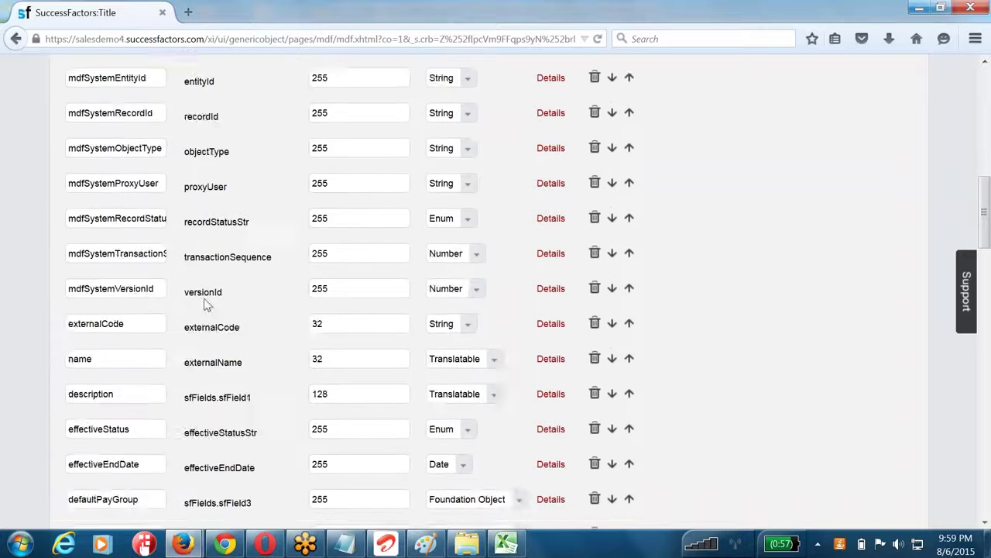
drag(202, 189, 310, 197)
click(549, 188)
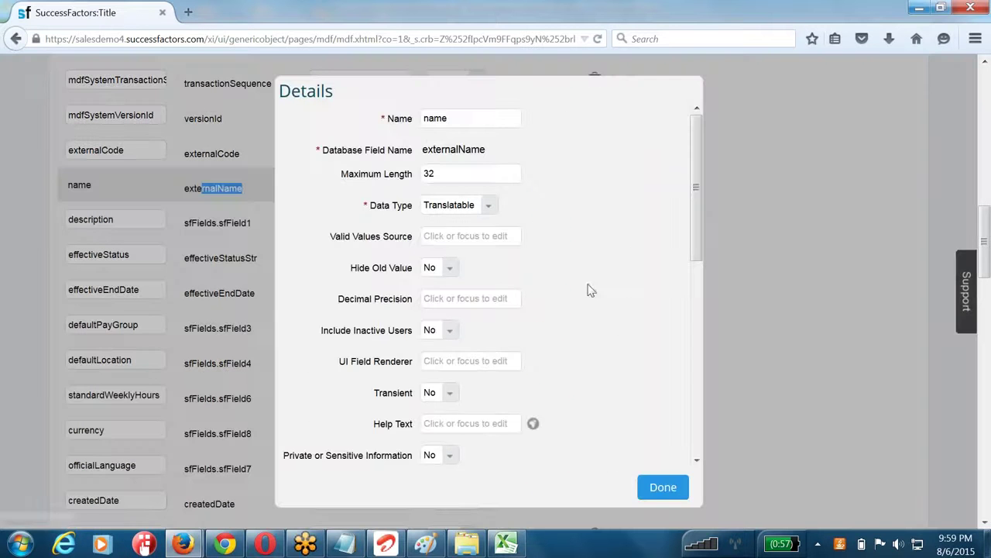
scroll(604, 284, down, 2)
scroll(604, 286, down, 3)
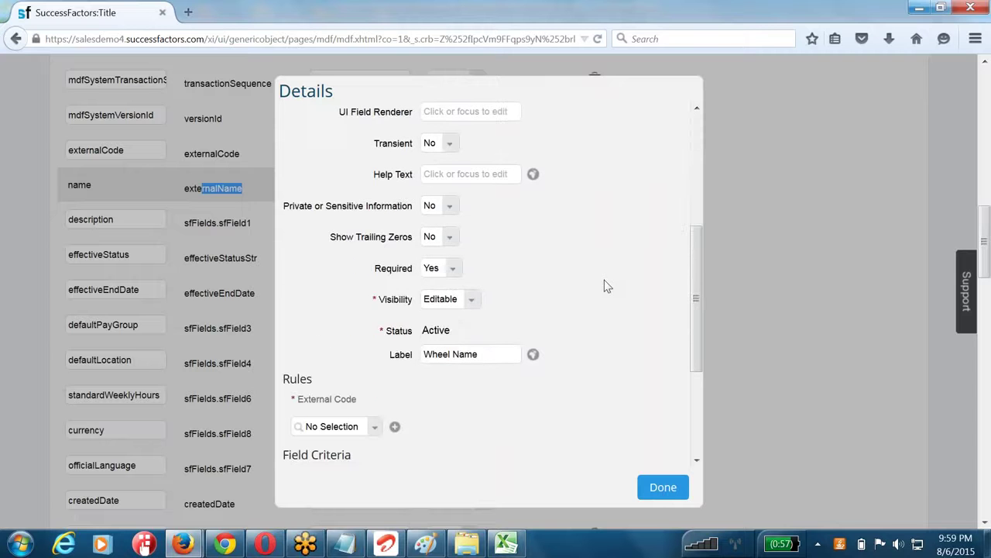
- Replace the name field's Label with Company Name and confirm the field's details
drag(478, 356, 295, 363)
key(ctrl+v)
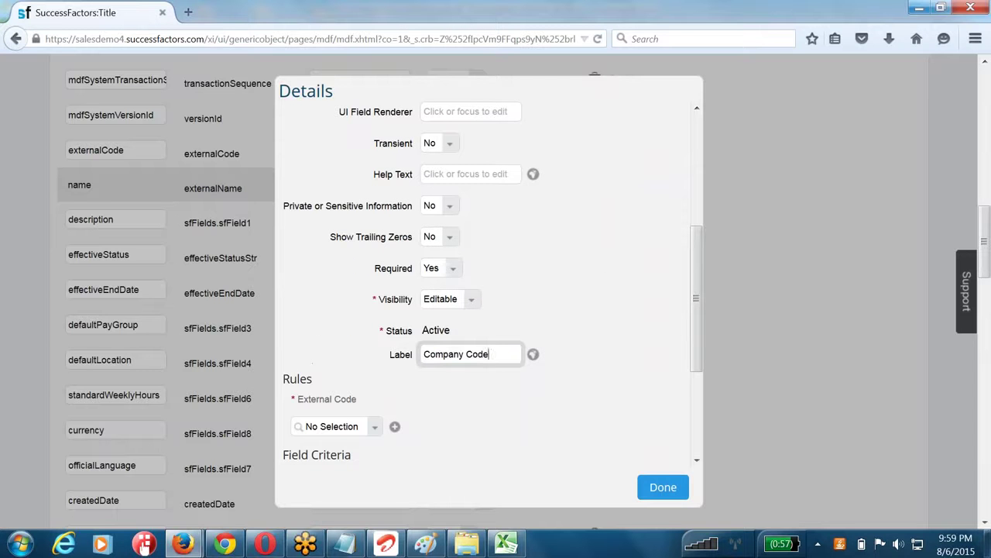
key(BackSpace)
key(BackSpace)
key(BackSpace)
key(BackSpace)
key(BackSpace)
text(Name)
click(678, 490)
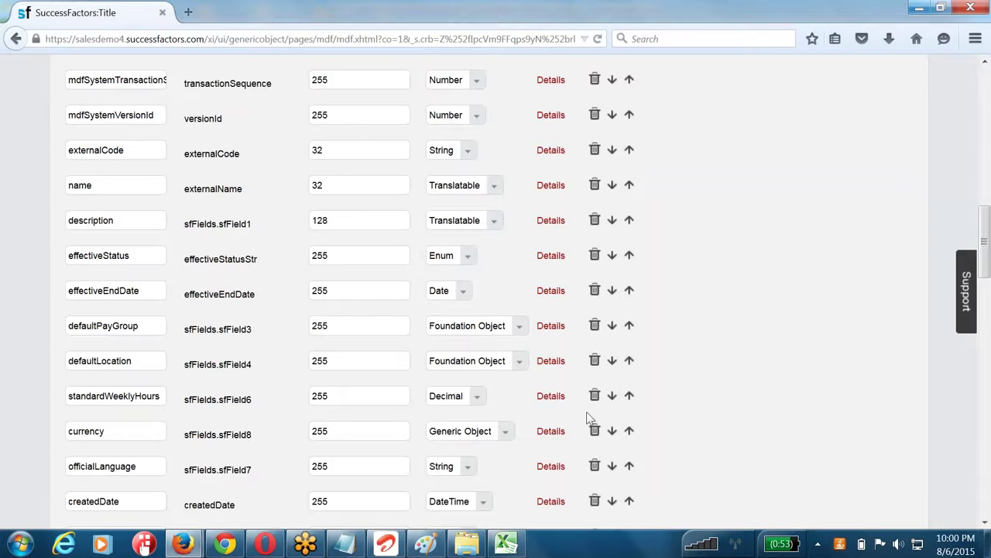
- Save the Legal Entity object definition, accepting the picklist data source warnings for cust_string1 and cust_string2
scroll(827, 367, down, 20)
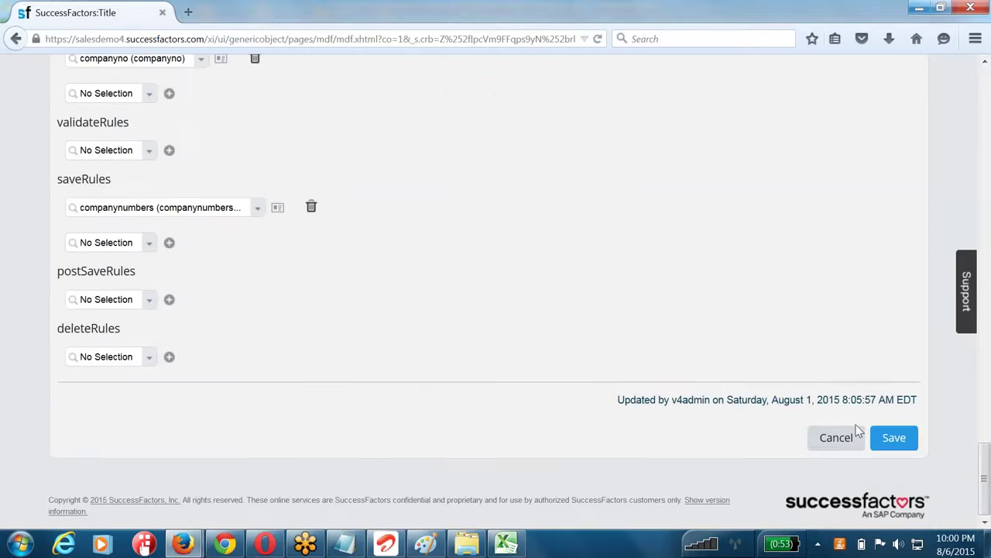
click(894, 440)
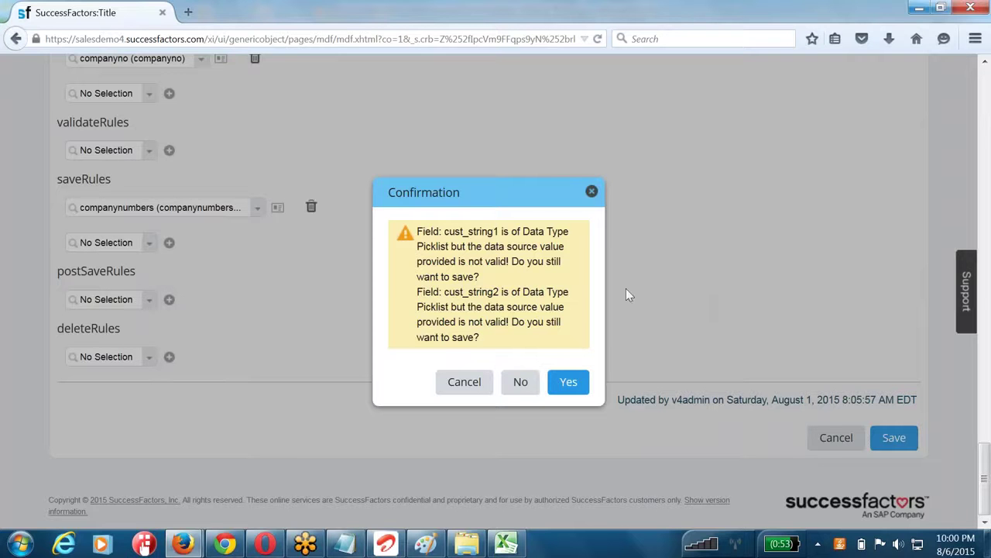
drag(450, 246, 567, 276)
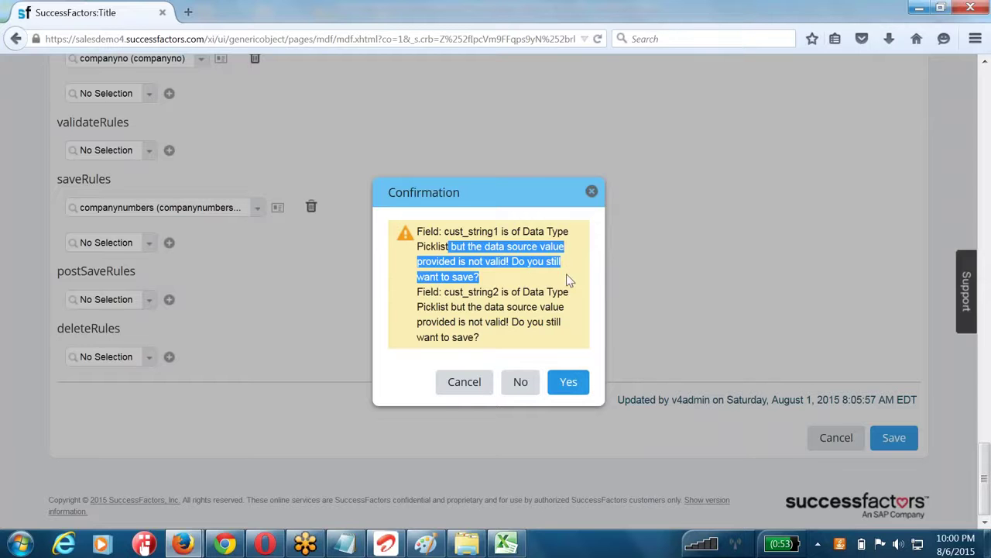
click(568, 383)
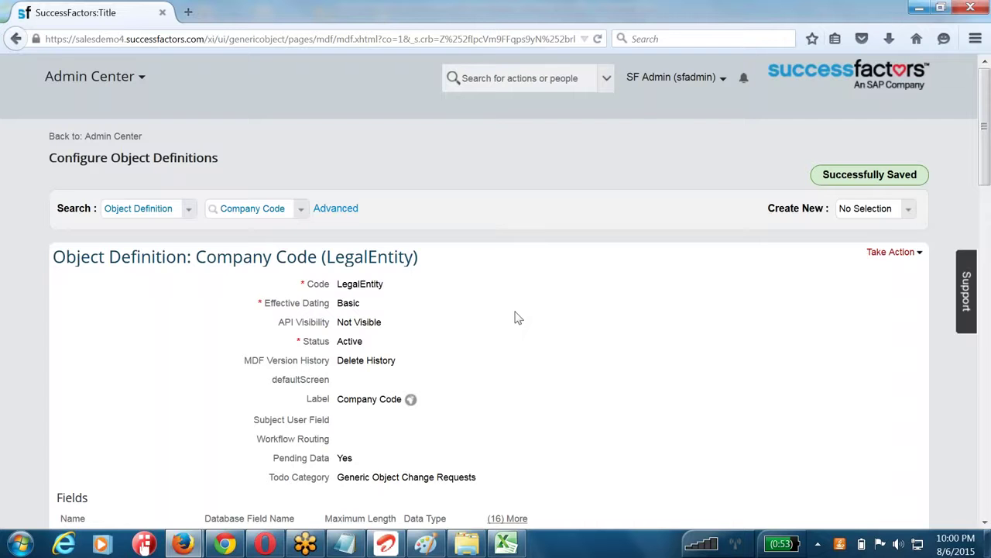
- Look over the saved Company Code object definition and return to the Admin Center
scroll(516, 318, down, 9)
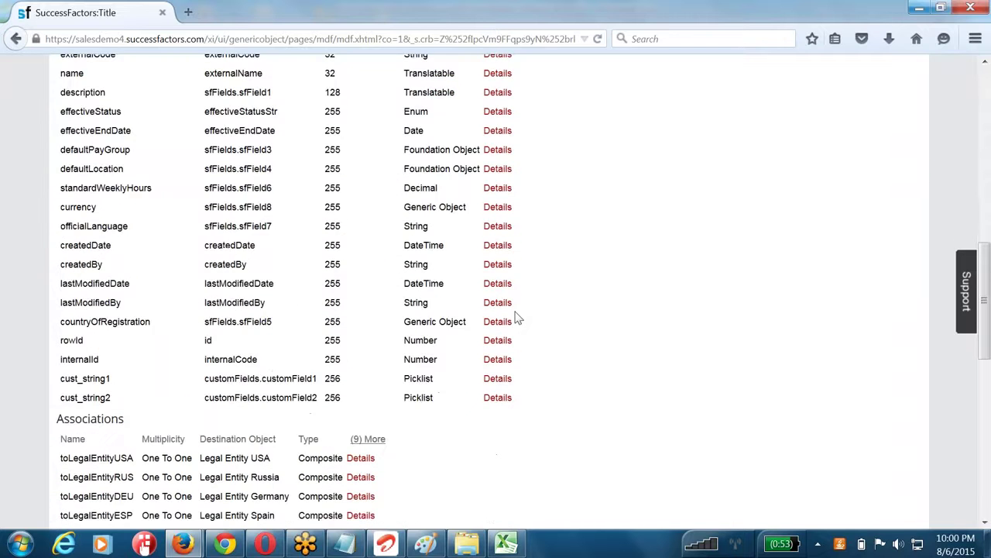
scroll(517, 317, up, 9)
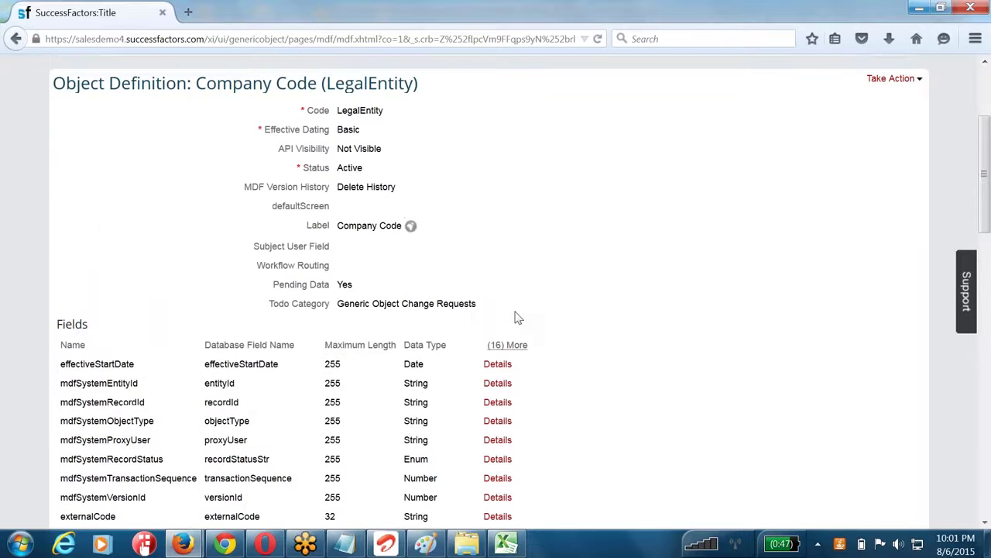
scroll(516, 318, up, 2)
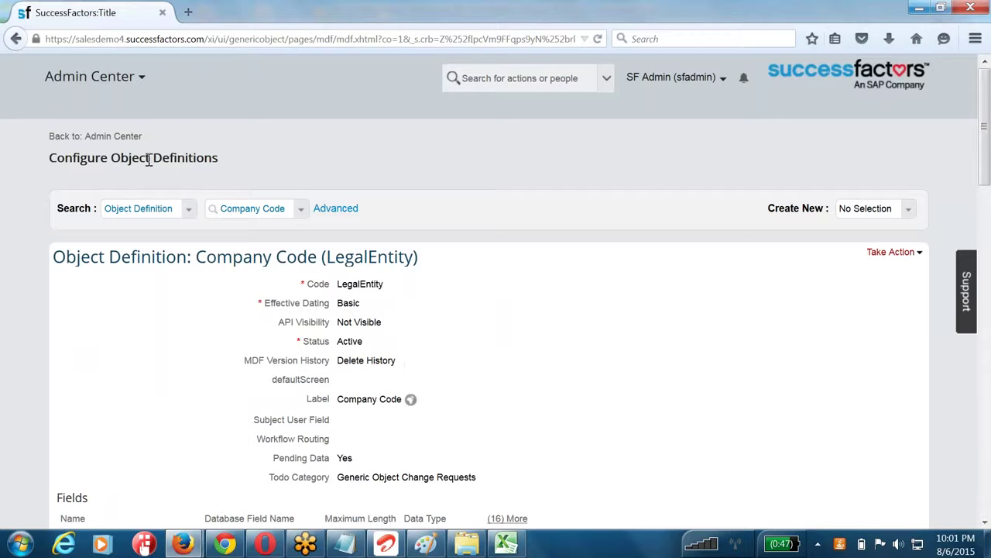
click(110, 137)
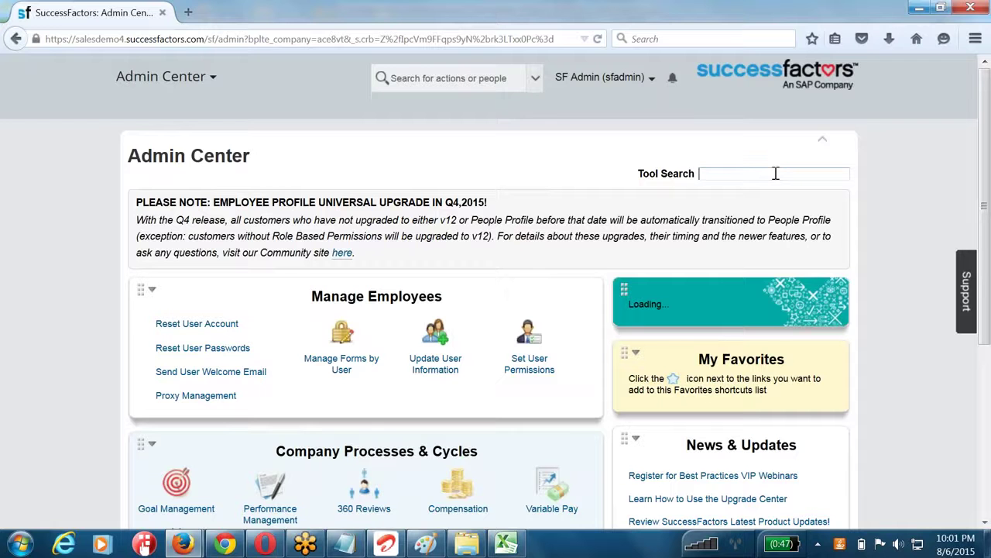
- Open the Manage Data tool and look for an object type matching "legal" for creating a new record
text(Manage Data)
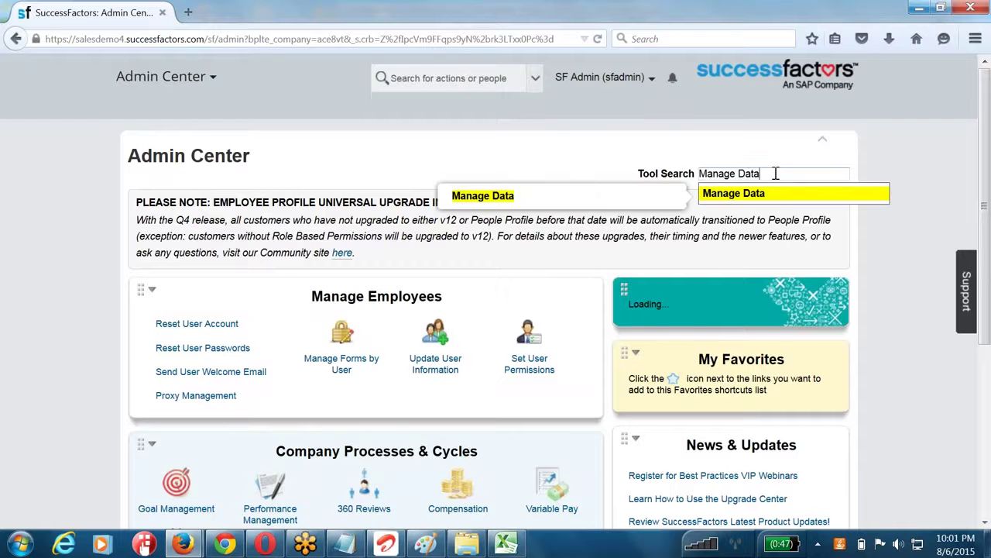
click(776, 199)
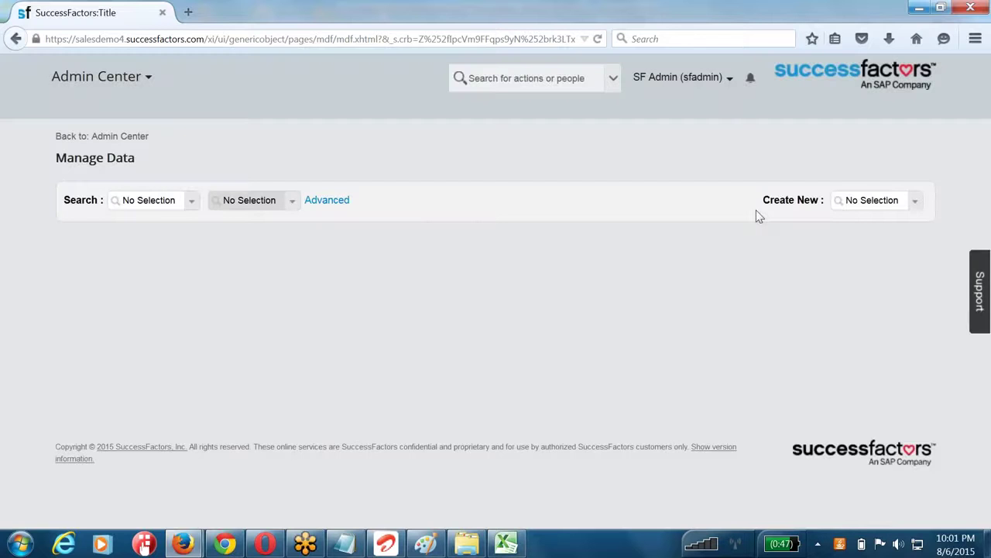
click(859, 198)
text(legal)
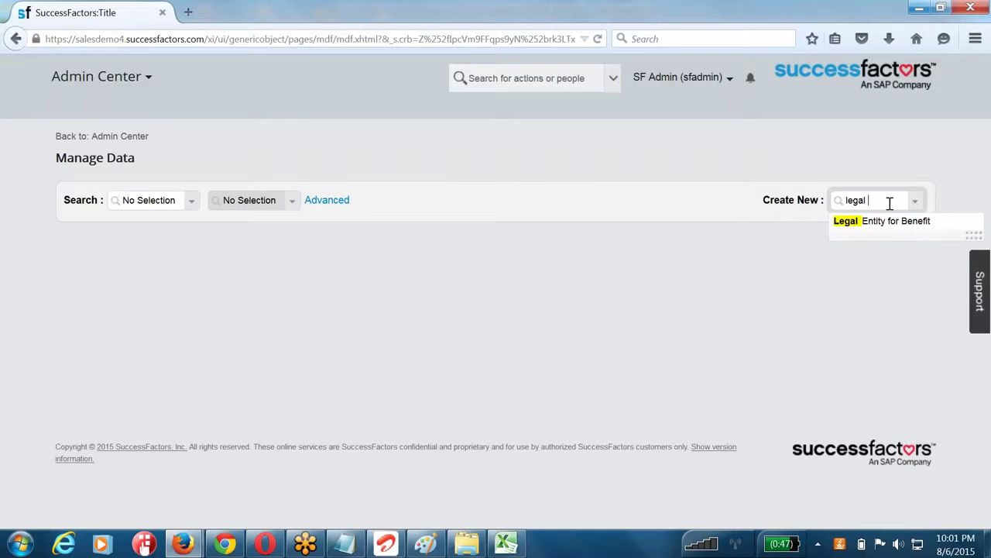
drag(890, 203, 830, 213)
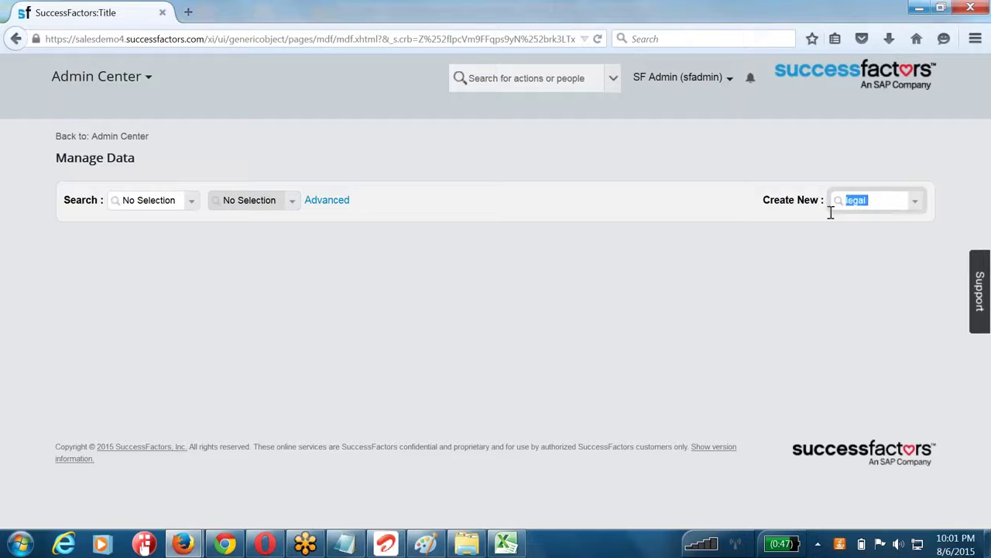
click(877, 196)
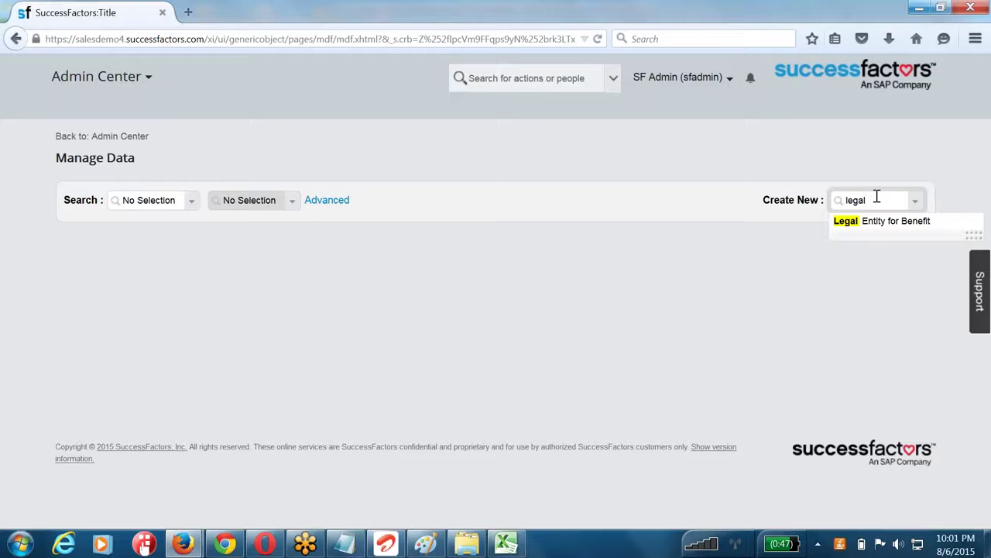
- Start a new Company Code record in Manage Data
double_click(877, 197)
text(Compa)
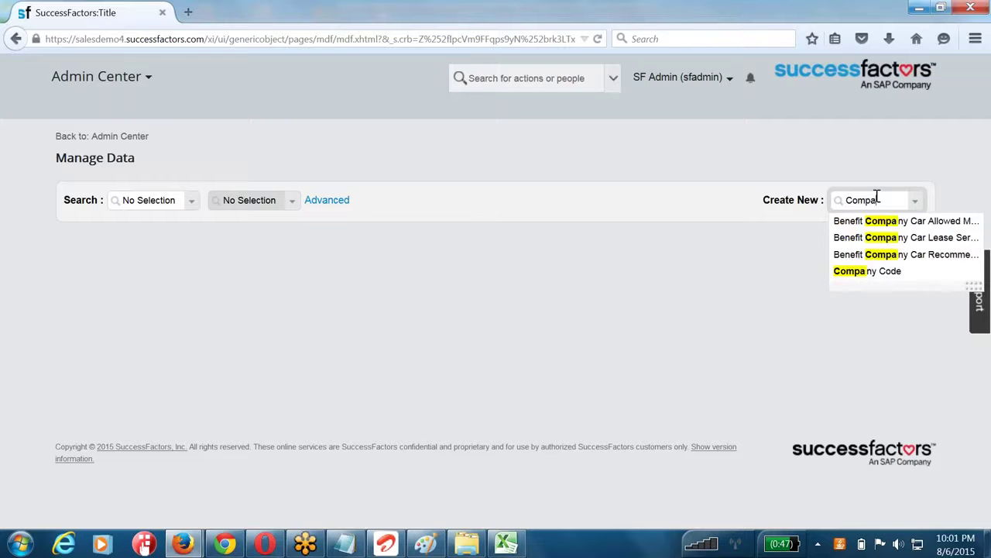
text(ny code)
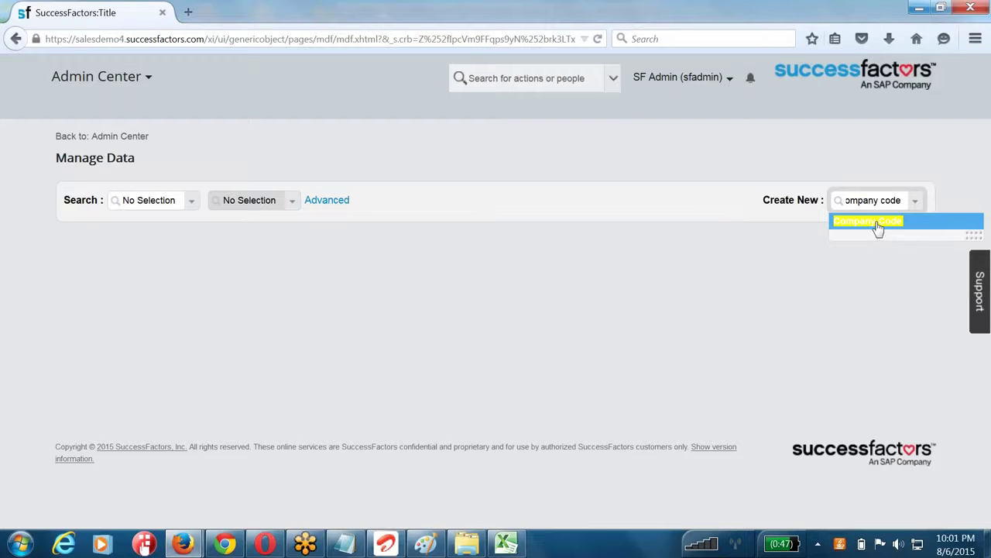
click(878, 224)
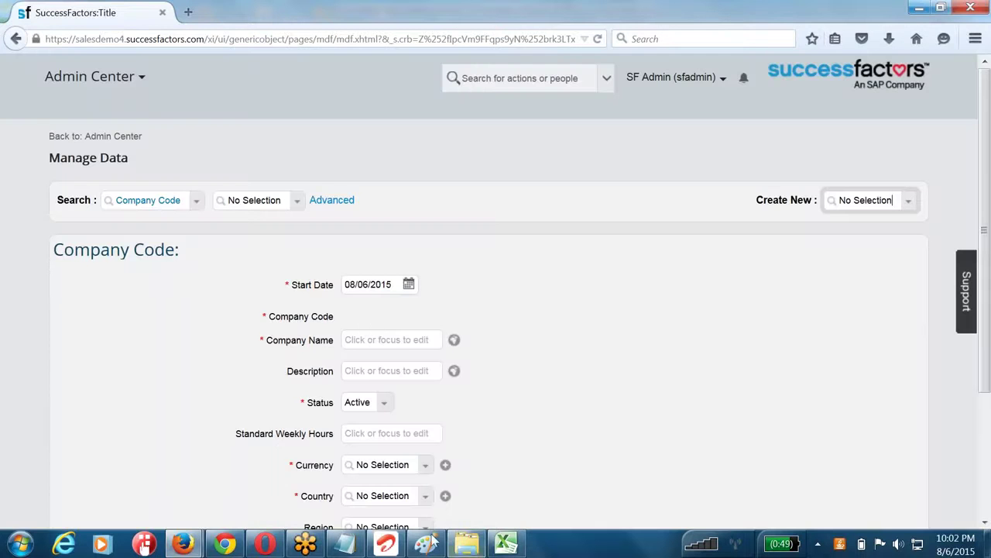
- Compare the blank Company Code form with the Legal Entity sheet of the Foundation Objects workbook
click(305, 543)
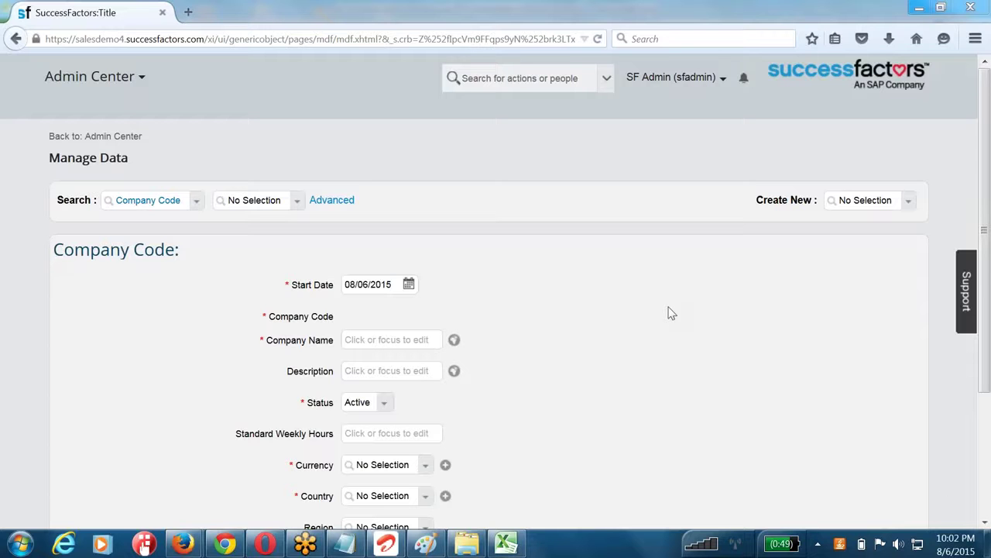
click(506, 544)
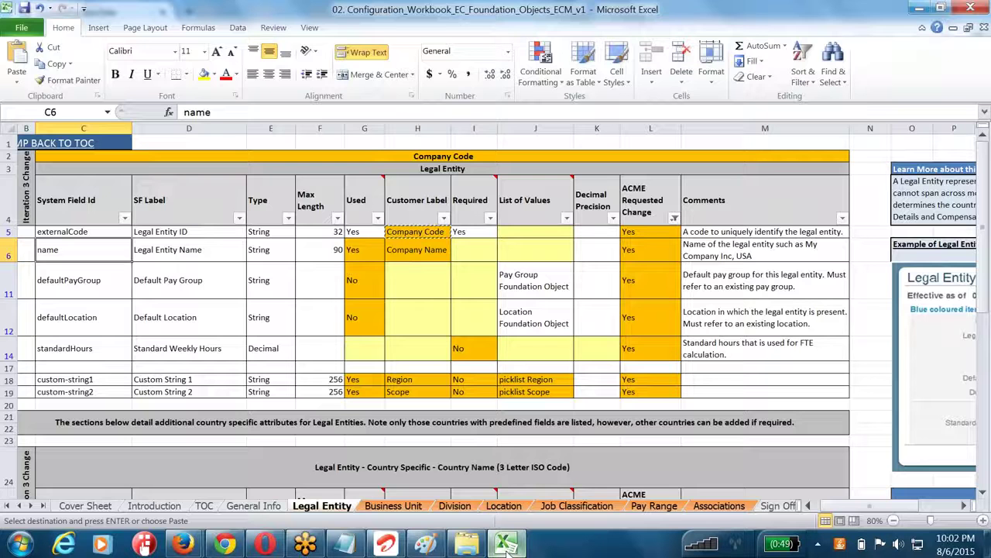
click(505, 543)
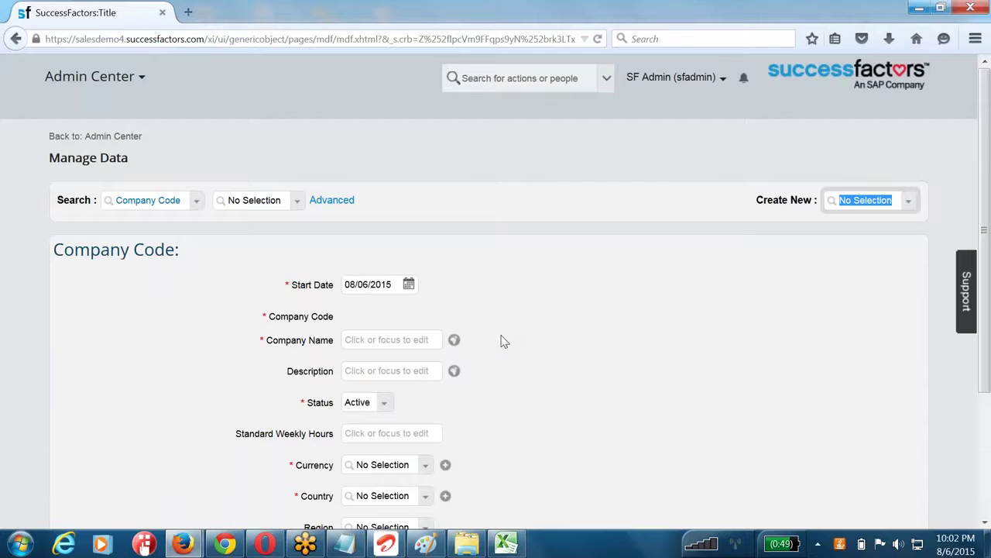
click(586, 273)
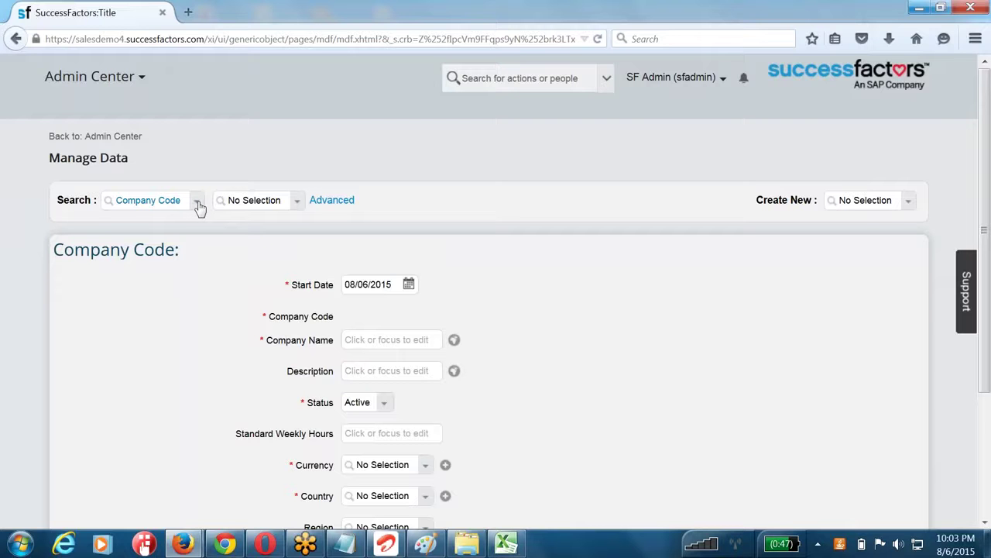
- Switch to the Foundation Objects workbook in Excel and examine the Legal Entity field rows, focusing on the System Field Id and SF Label columns
click(517, 544)
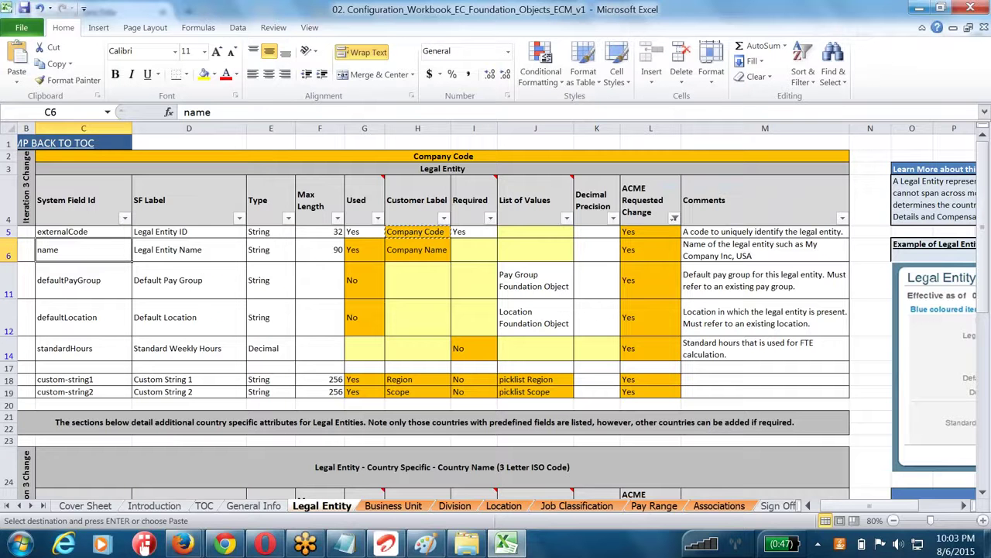
drag(78, 232, 653, 394)
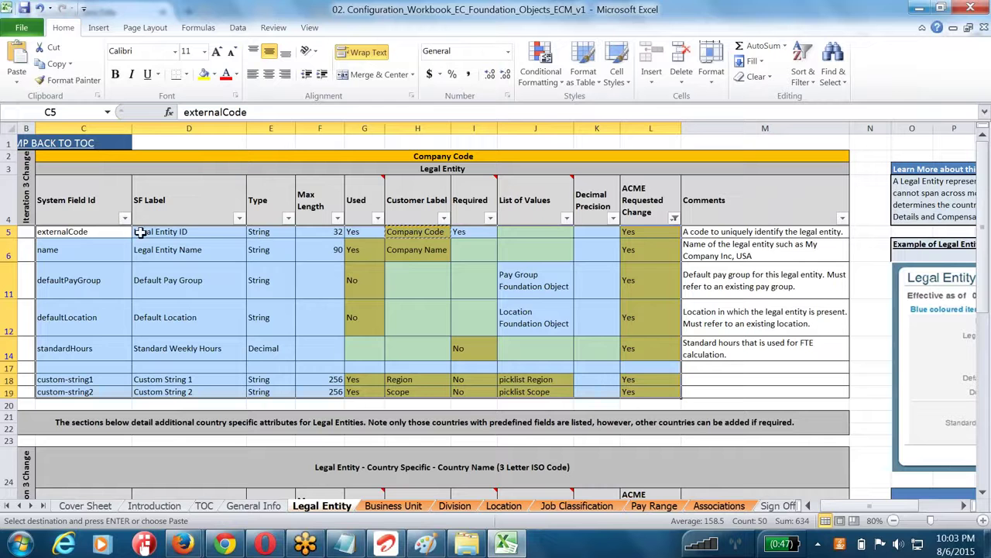
drag(141, 233, 656, 392)
click(147, 243)
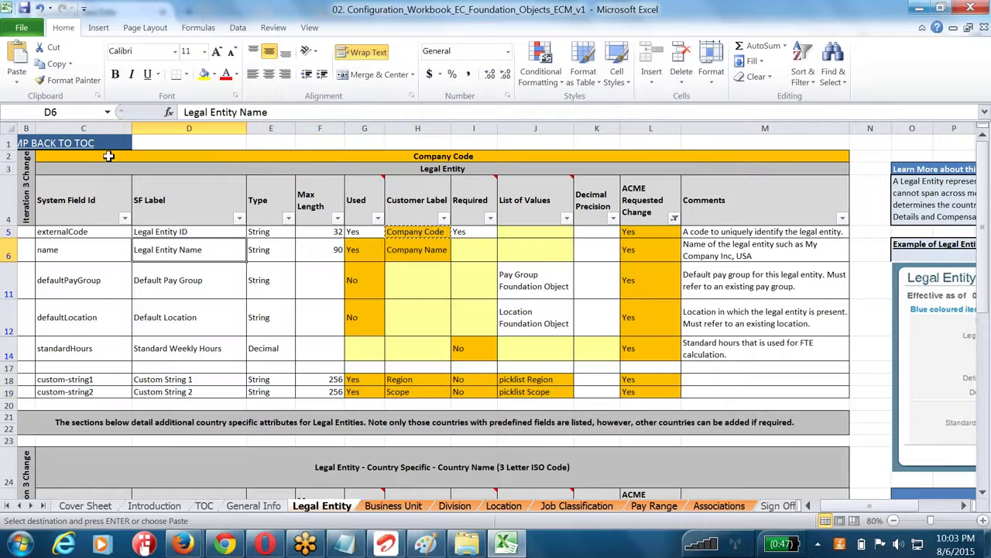
drag(99, 126, 154, 126)
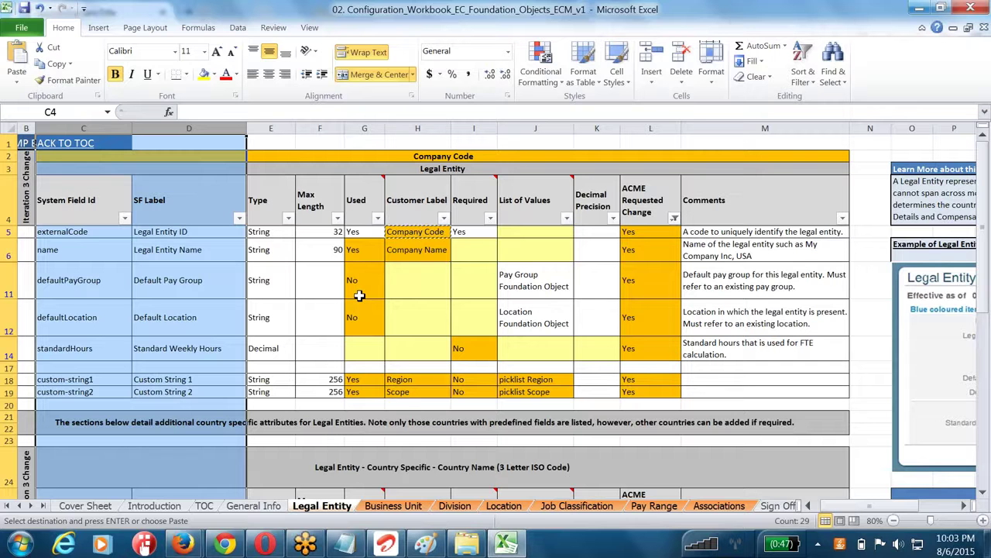
drag(145, 232, 176, 391)
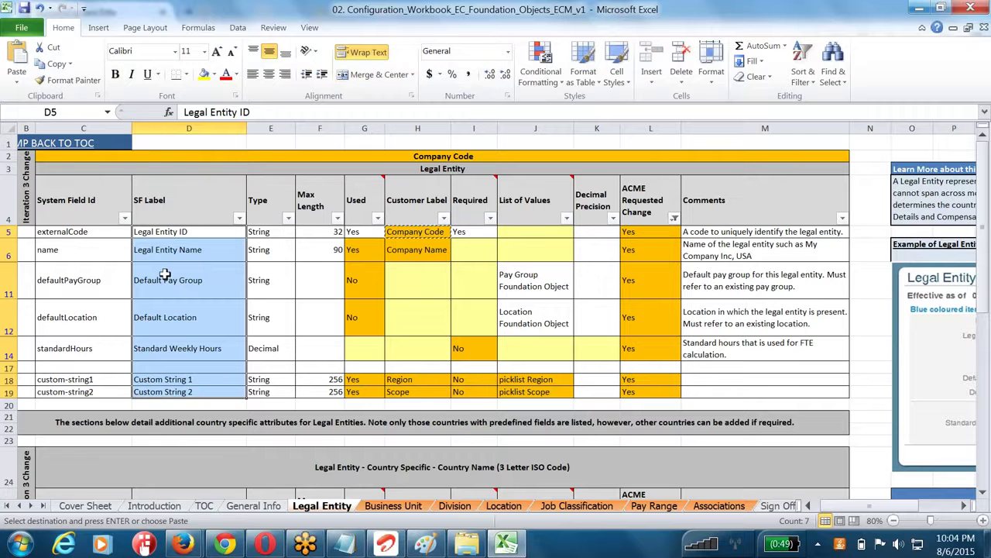
click(162, 128)
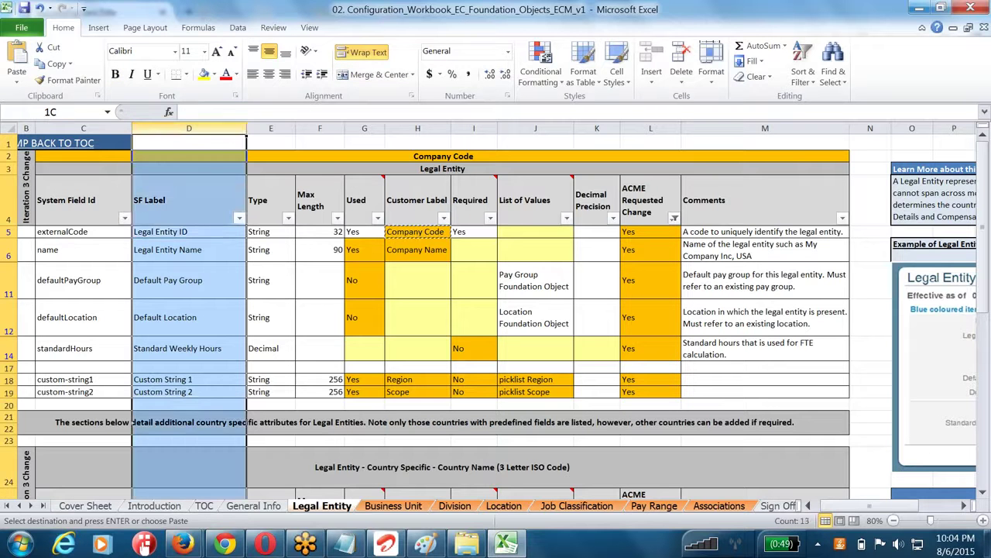
click(92, 128)
shift+click(157, 126)
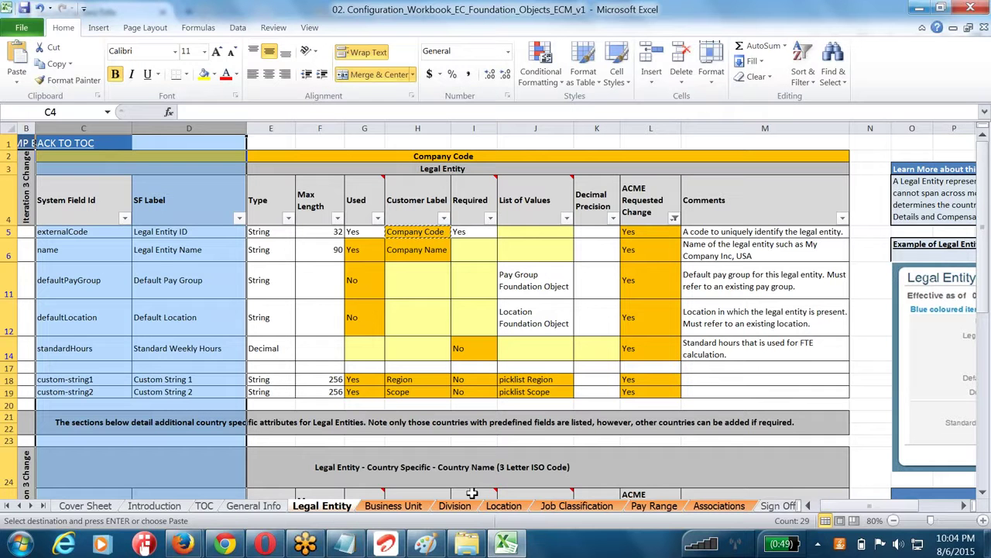
- Open the workbook EC Configuration Workbook EC Foundation Objects 1502_v1 (2) from the August folder and show its Legal Entity sheet
click(467, 544)
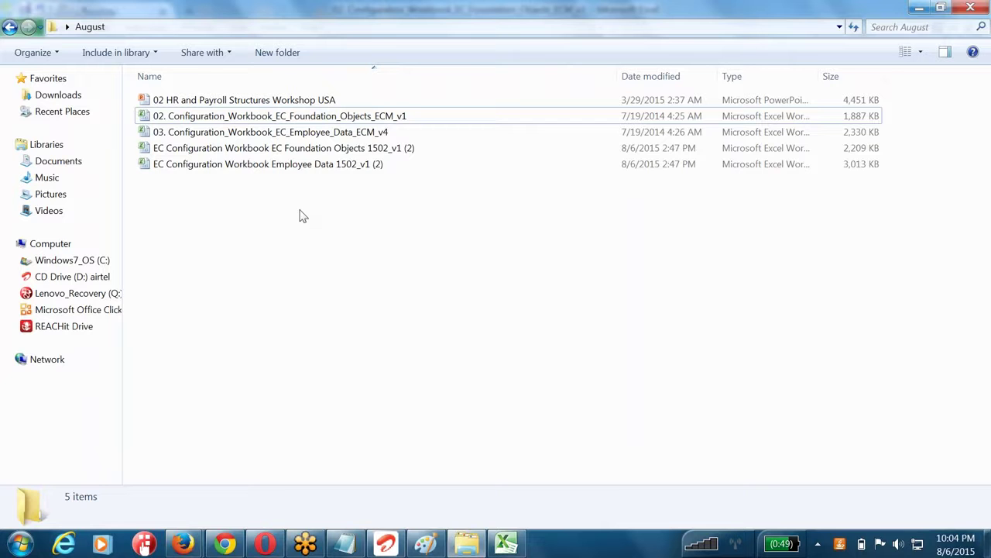
click(300, 152)
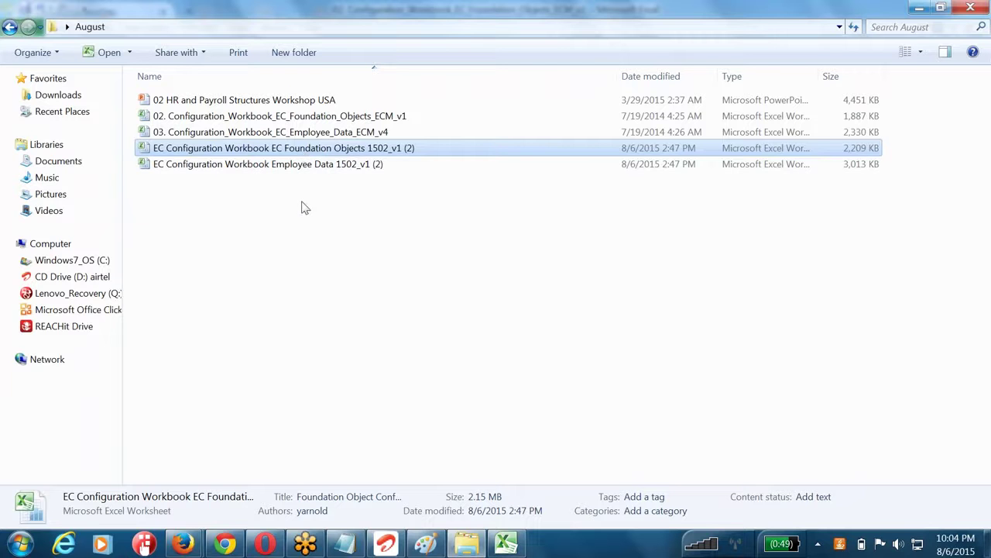
double_click(318, 150)
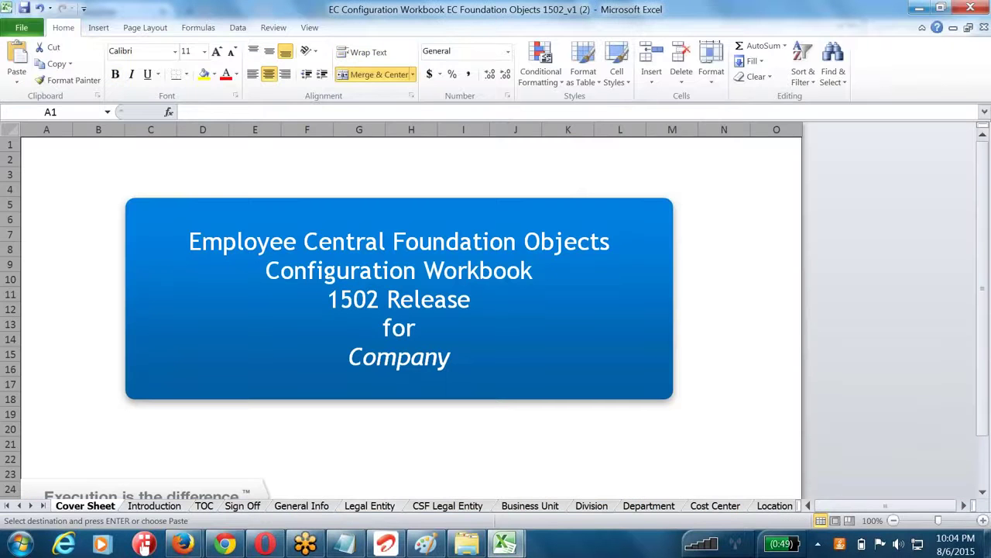
click(299, 508)
click(362, 508)
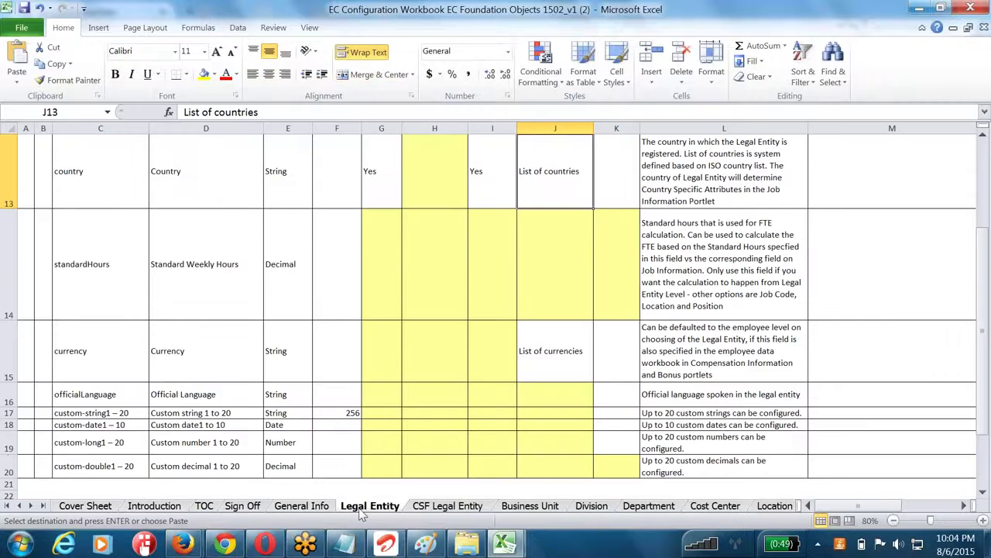
- Examine the yellow customer-input cells in the Required, Customer Label, Mandatory and Picklist columns of the Legal Entity sheet
drag(423, 234, 531, 488)
scroll(471, 435, down, 3)
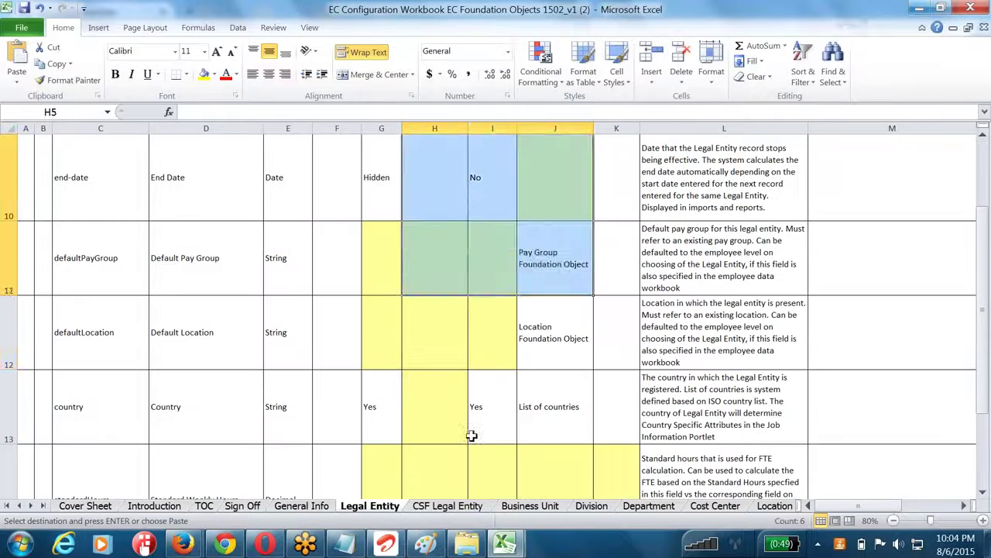
click(425, 346)
click(394, 343)
click(485, 325)
click(489, 255)
click(383, 250)
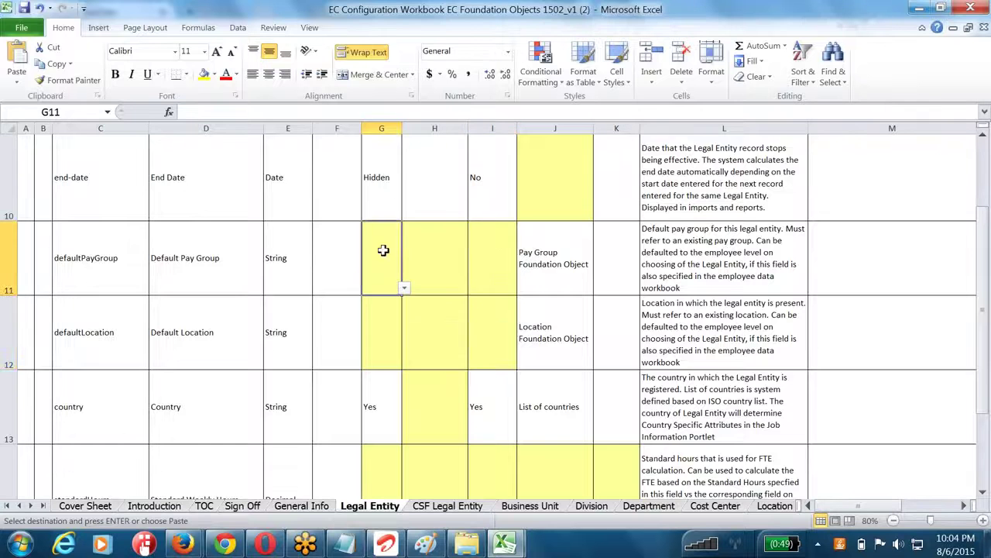
scroll(383, 250, up, 3)
drag(553, 239, 566, 295)
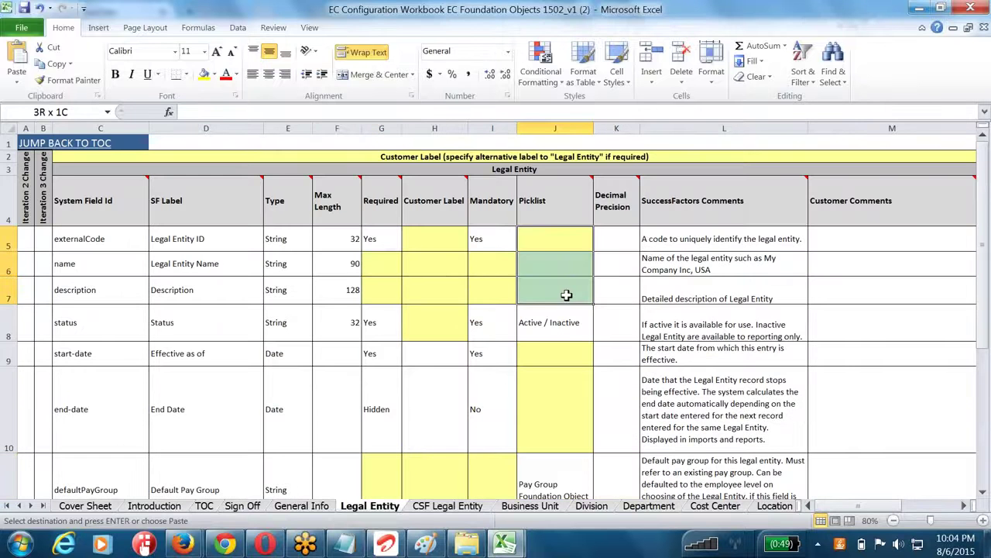
scroll(476, 360, down, 2)
- Browse the object sheets from CSF Legal Entity through Cost Center to Location Group, and examine the Location Group field rows
click(453, 507)
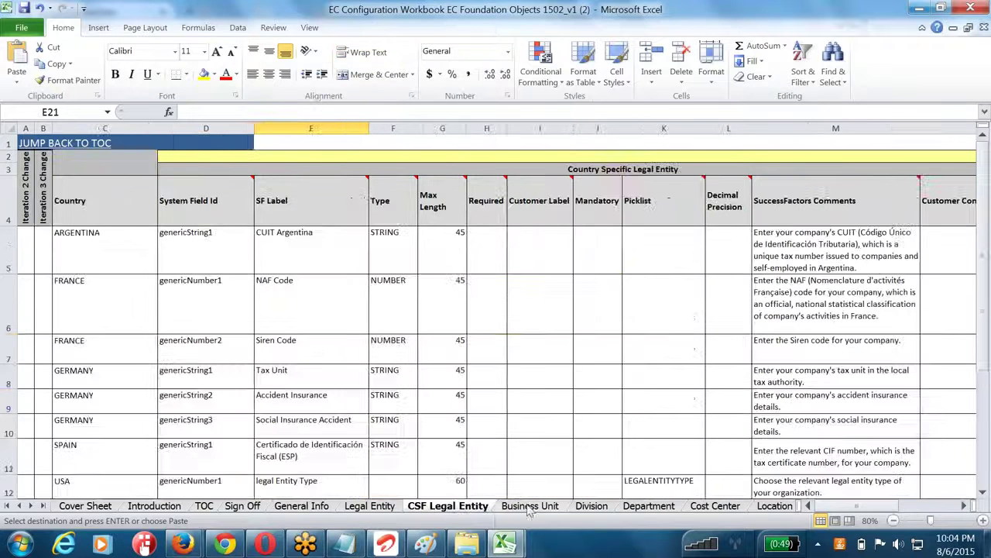
click(530, 507)
click(591, 507)
click(649, 507)
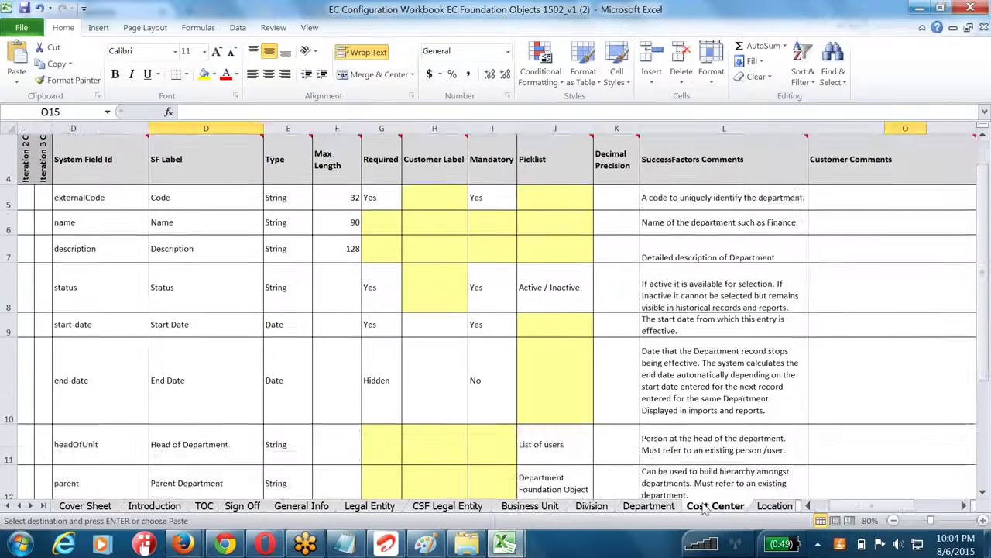
click(714, 507)
click(775, 507)
click(406, 237)
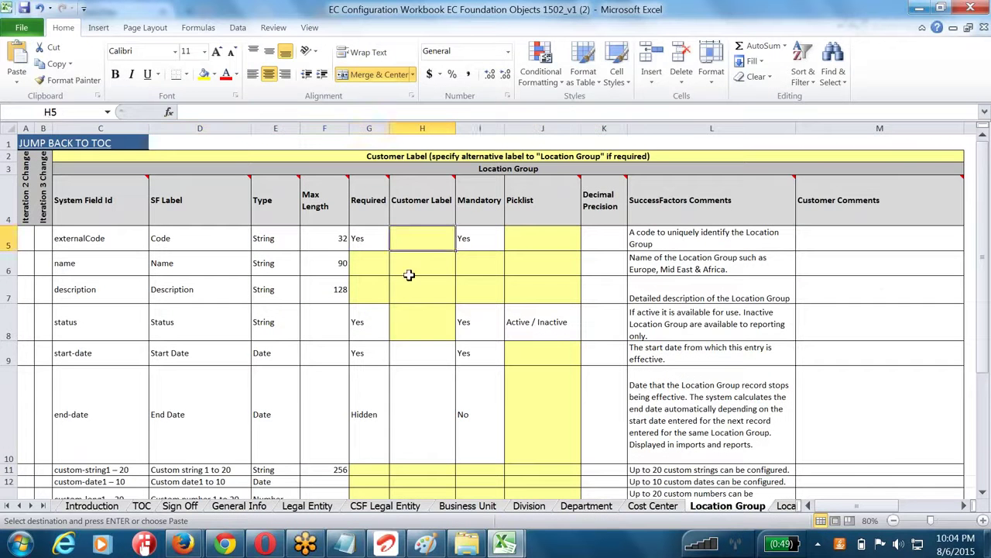
drag(28, 239, 543, 418)
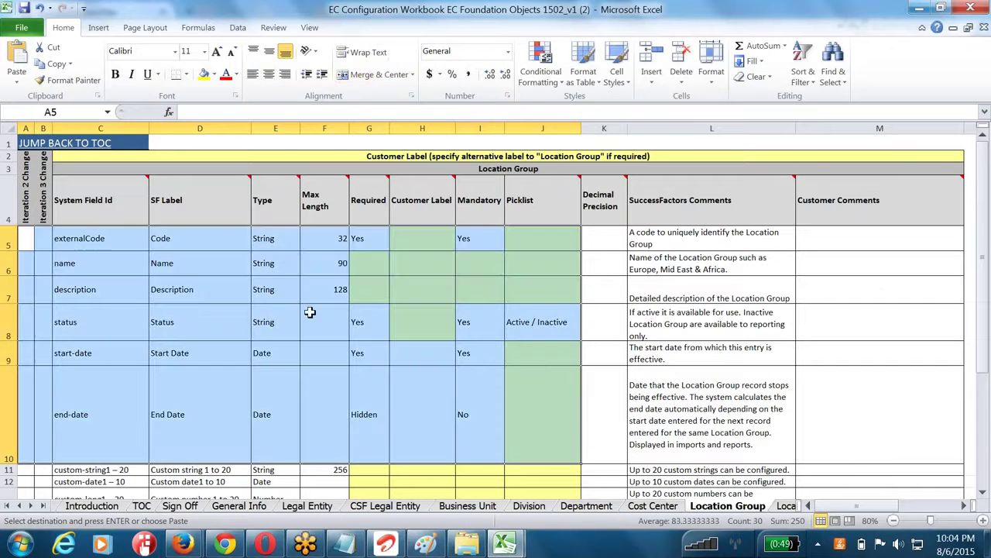
scroll(310, 312, down, 5)
scroll(310, 312, up, 5)
- Return to the Legal Entity sheet and review its fields from externalCode down to the custom fields, including the Customer Label cell for externalCode
click(296, 508)
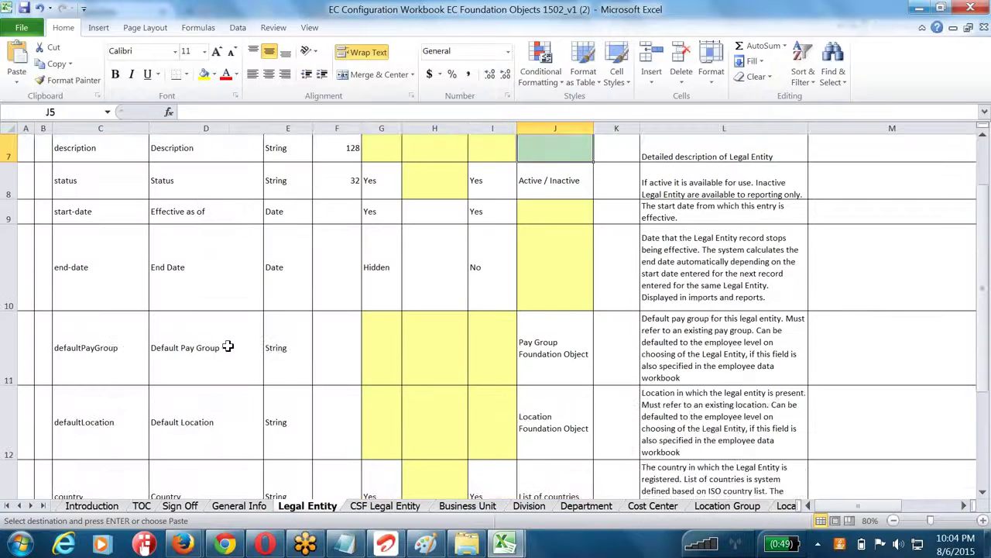
scroll(227, 347, up, 2)
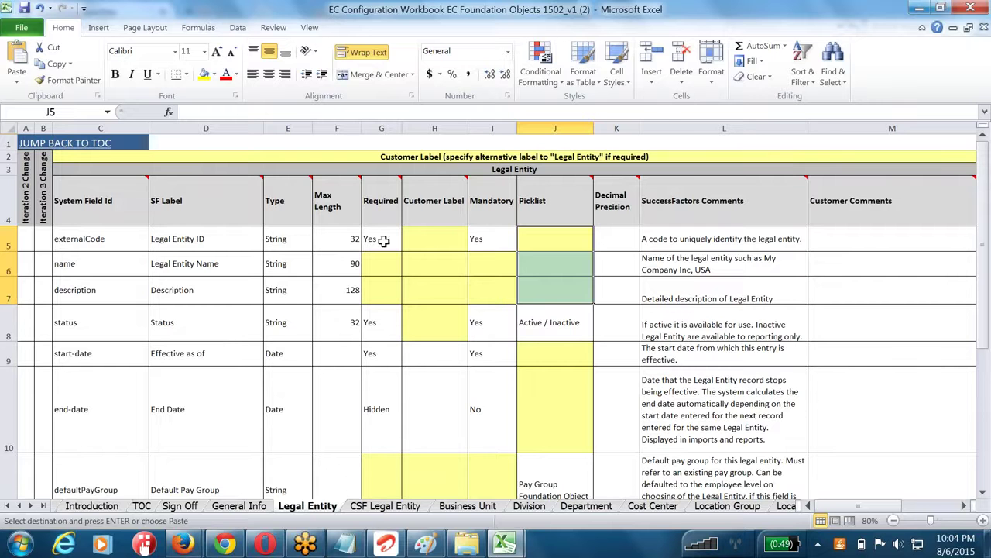
click(423, 239)
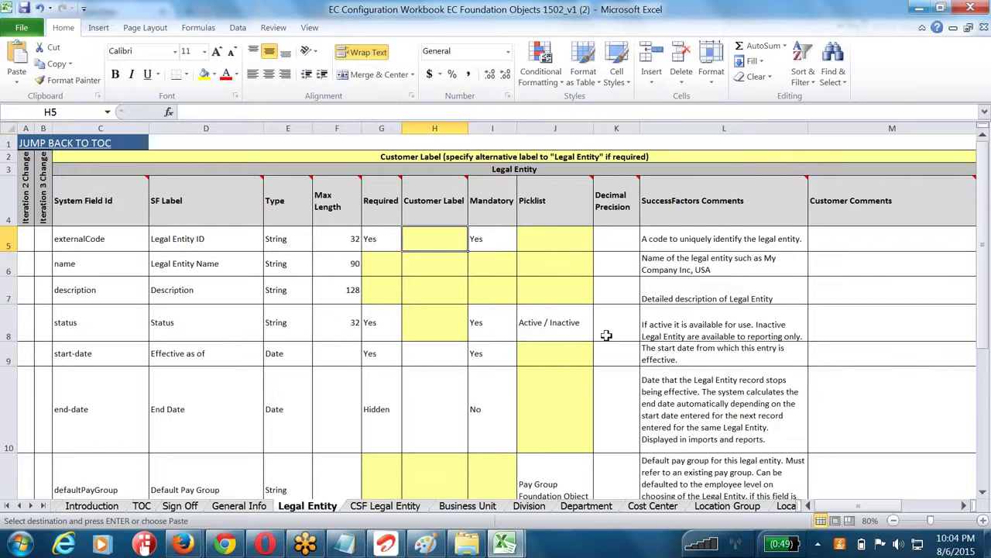
scroll(599, 348, down, 4)
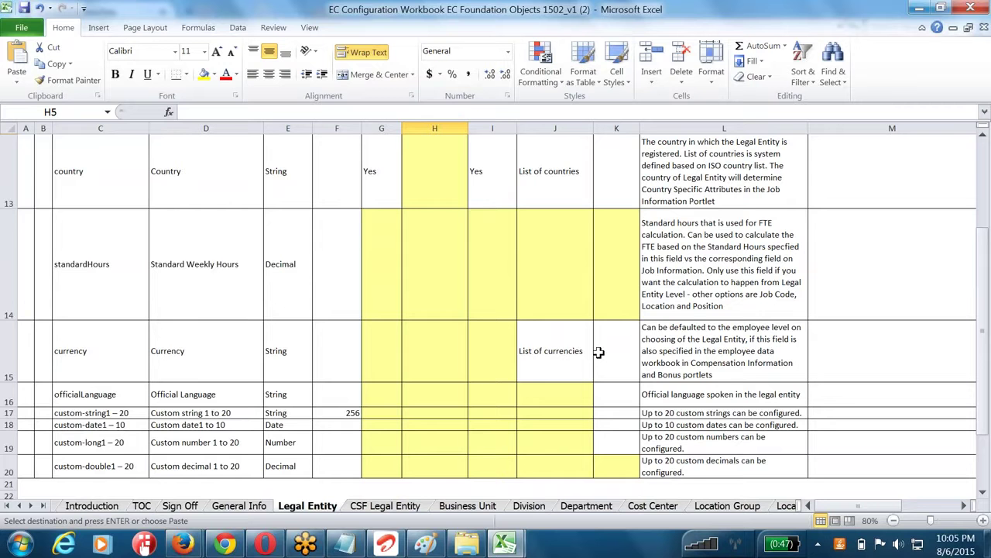
scroll(599, 353, up, 4)
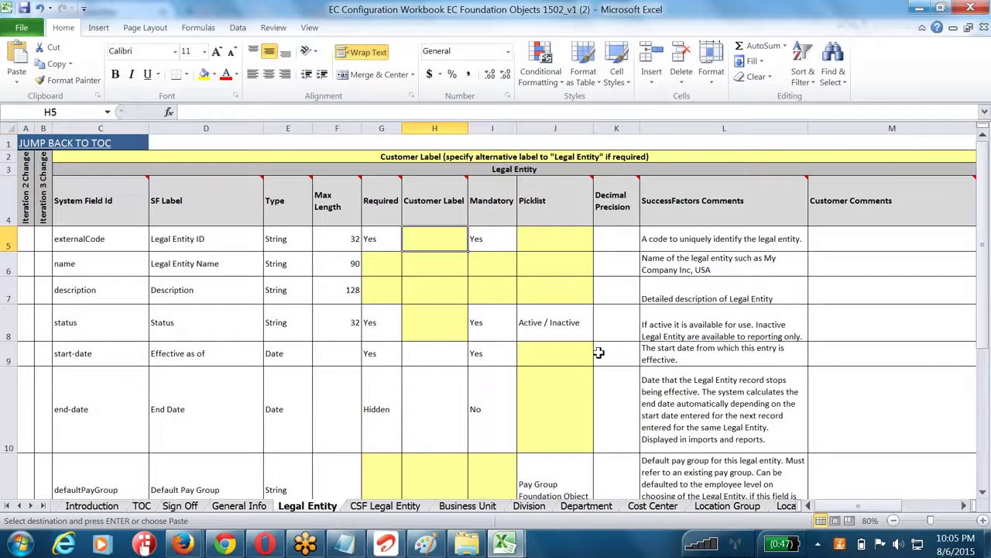
- Compare the Legal Entity sheet of 02. Configuration_Workbook_EC_Foundation_Objects_ECM_v1 with the same sheet in the 1502 template workbook
key(alt)
key(alt)
click(447, 350)
key(alt+Tab)
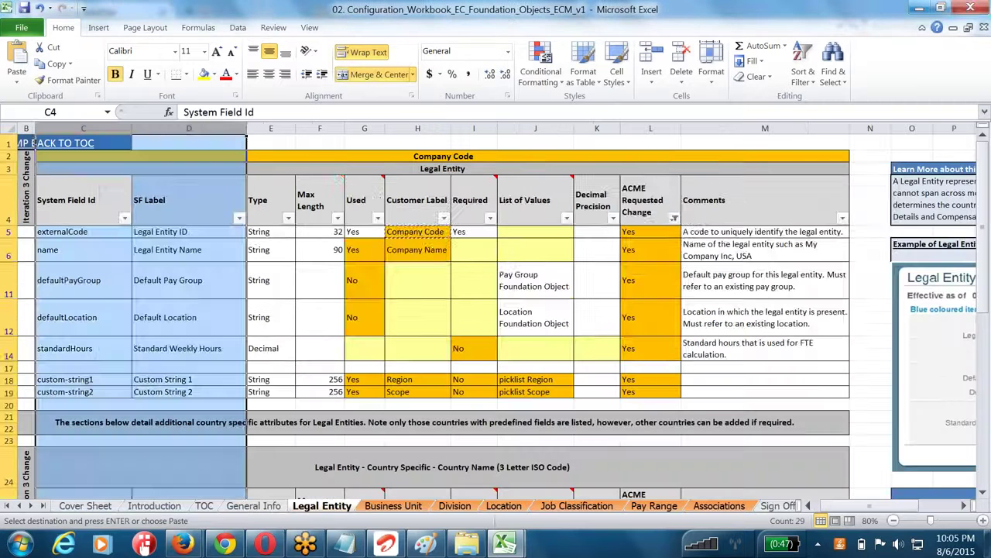
key(alt+Tab)
click(436, 287)
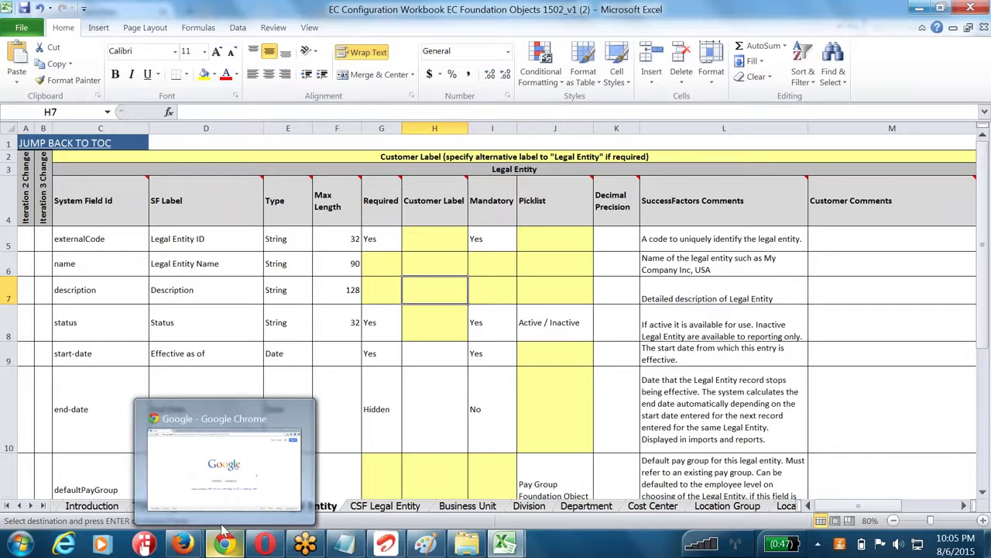
- Switch to Chrome, search Google for partners.successfactors.com, and open the SuccessFactors HCM Cloud Partner Services result
key(alt+Tab)
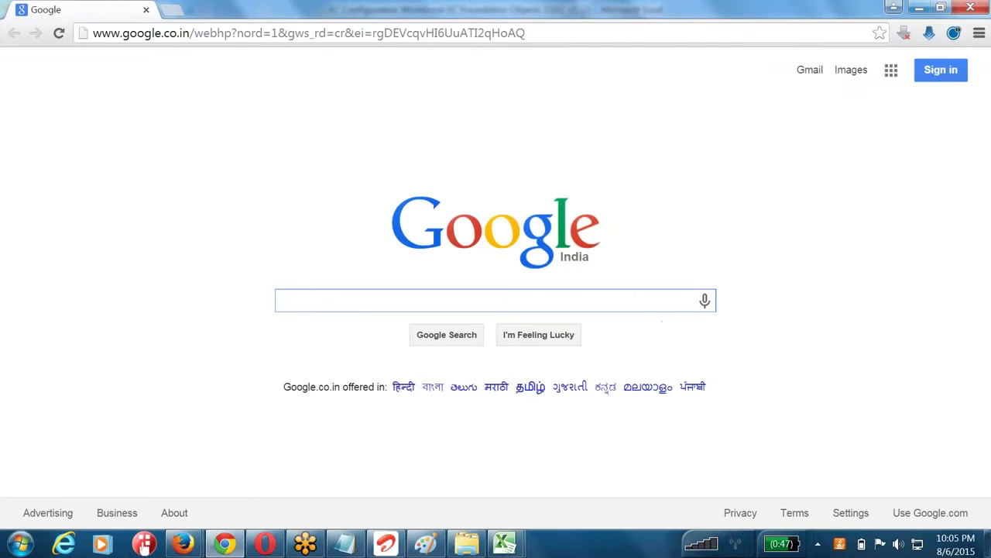
text([partner)
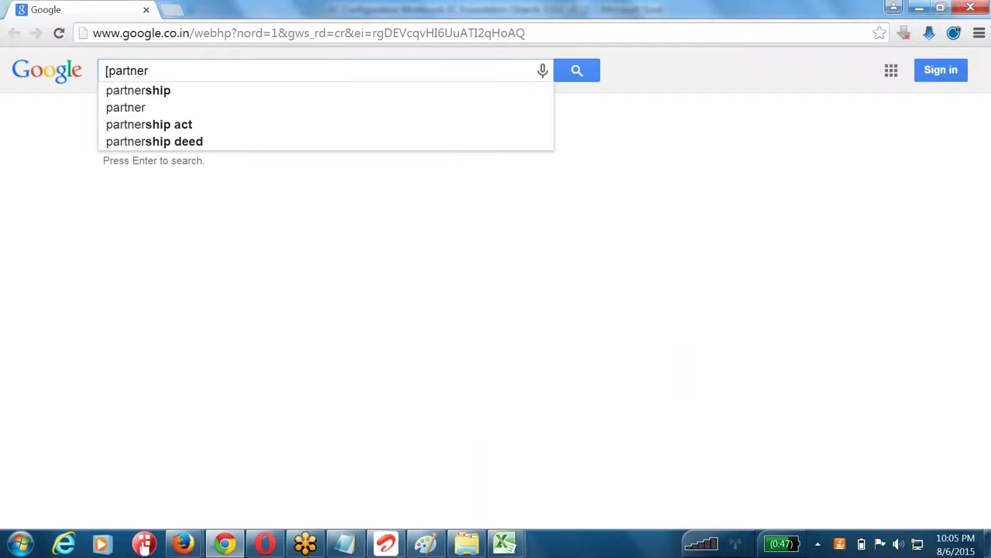
key(ctrl+a)
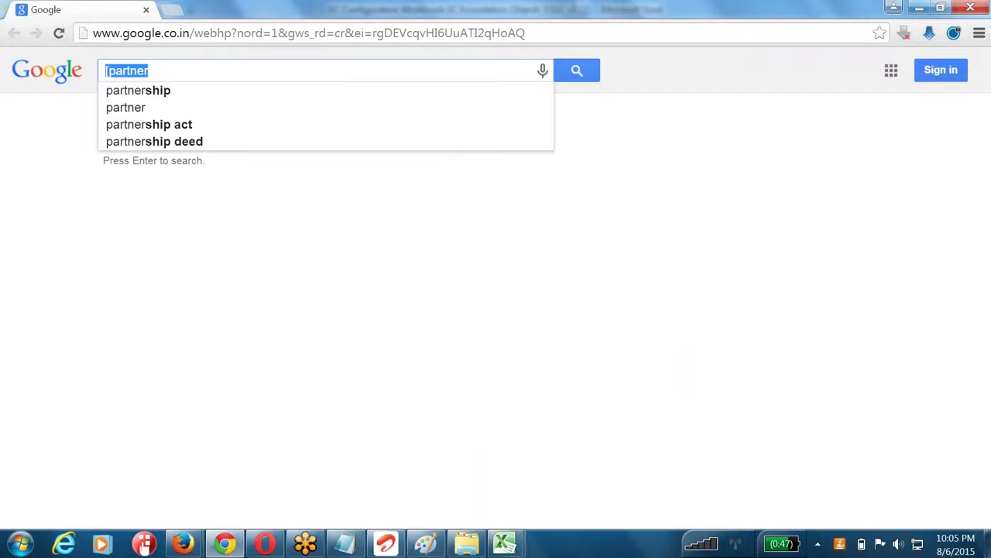
text(partners)
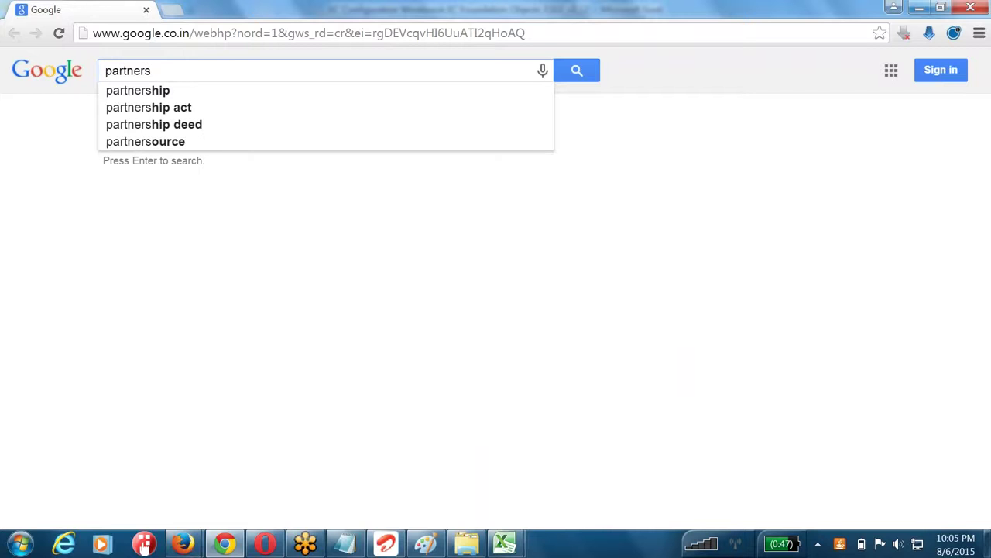
text(.succes)
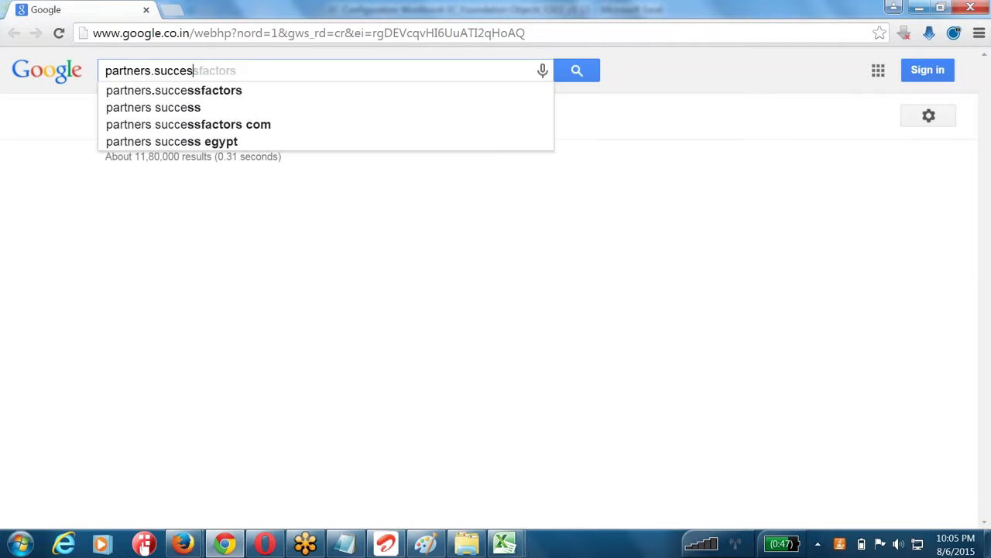
text(sfactors.com)
key(Return)
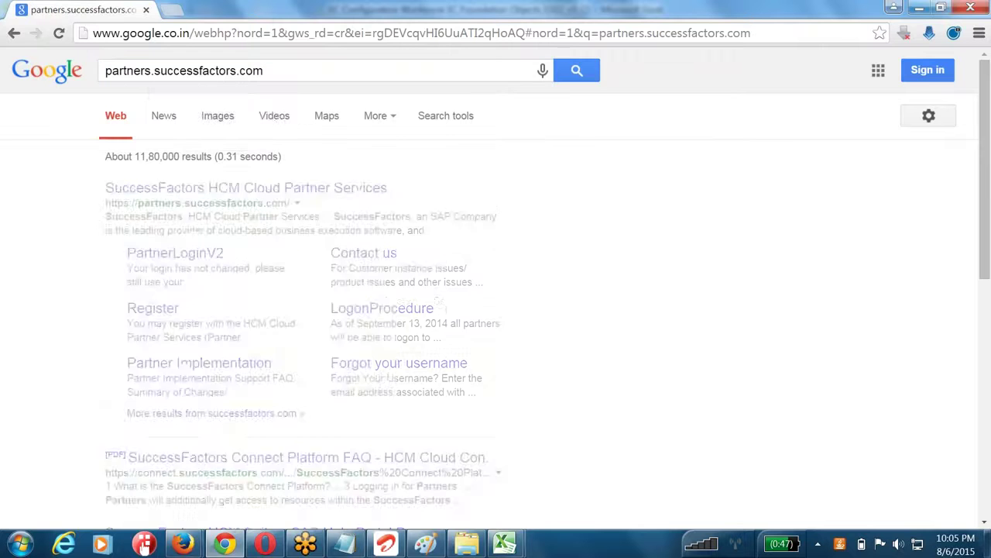
click(287, 195)
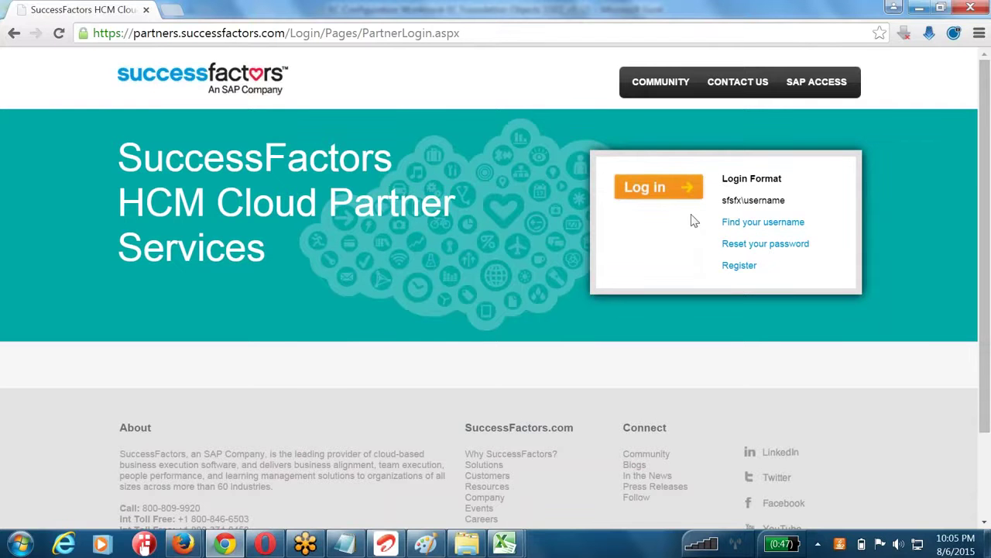
- Return to Google, search for community.successfactors.com, and open the Community Splash - SuccessFactors result
click(310, 32)
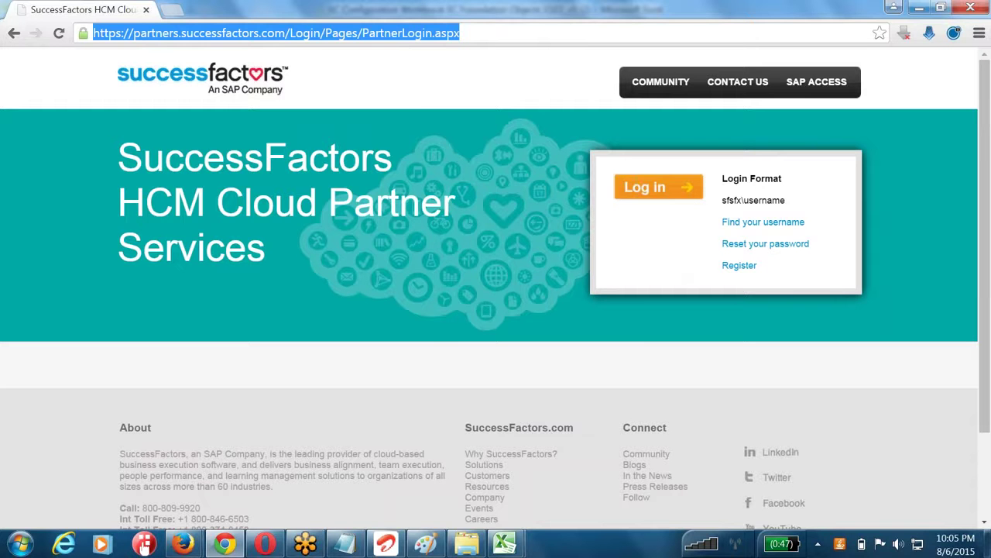
text(goog)
key(Down)
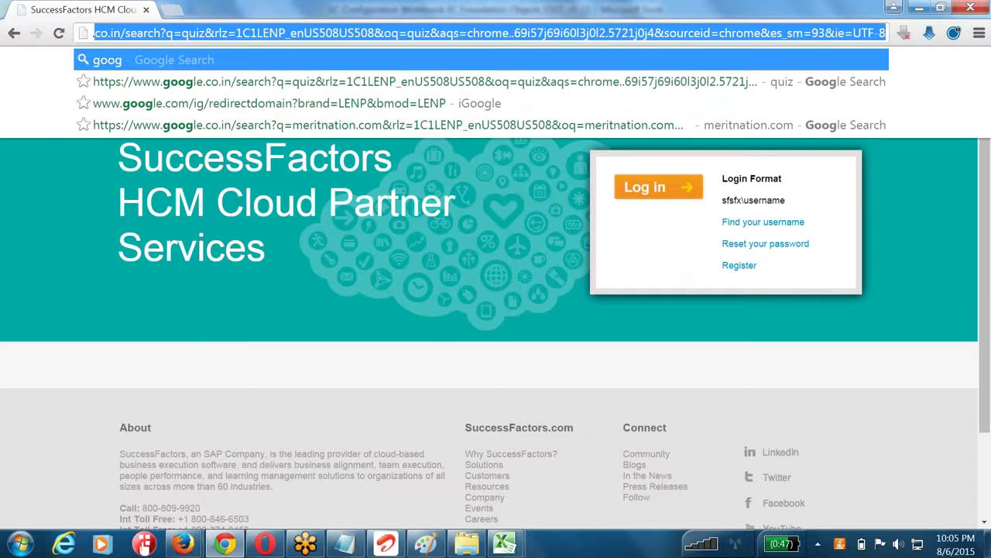
key(Return)
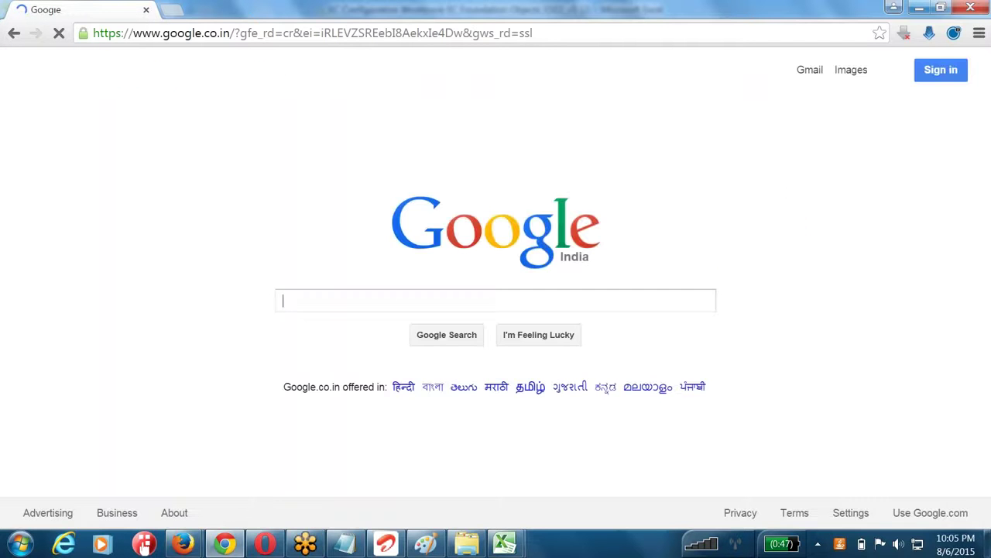
text(community)
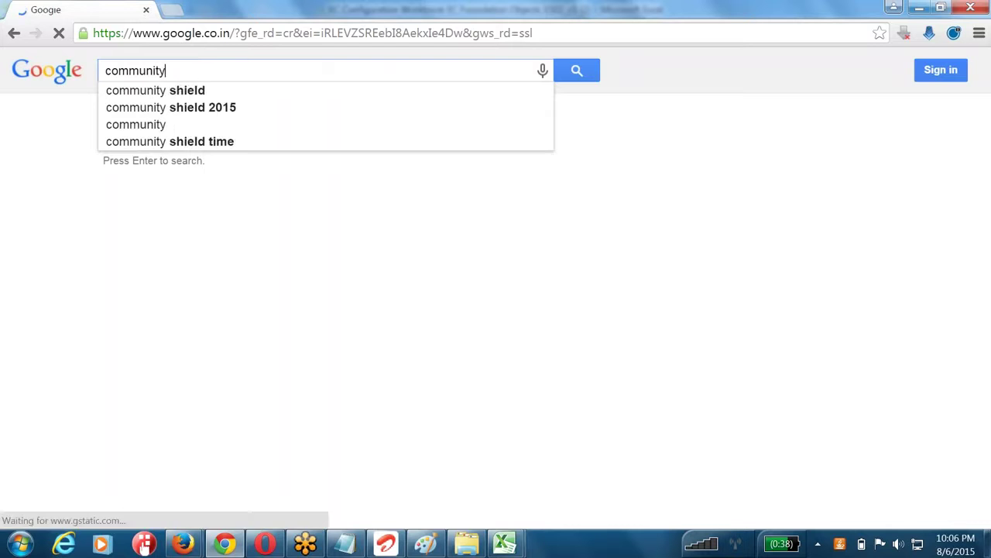
text(.successfact)
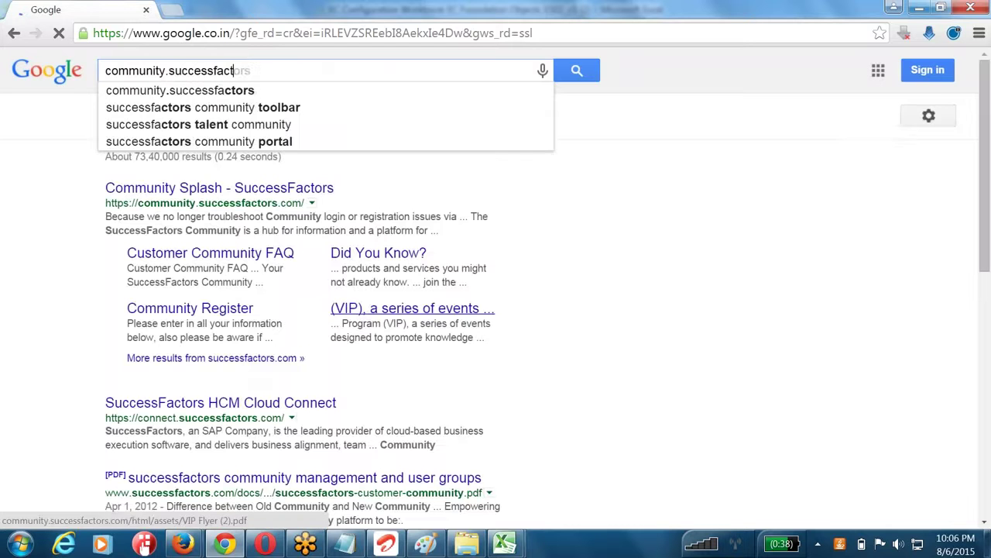
text(ors.com)
key(Return)
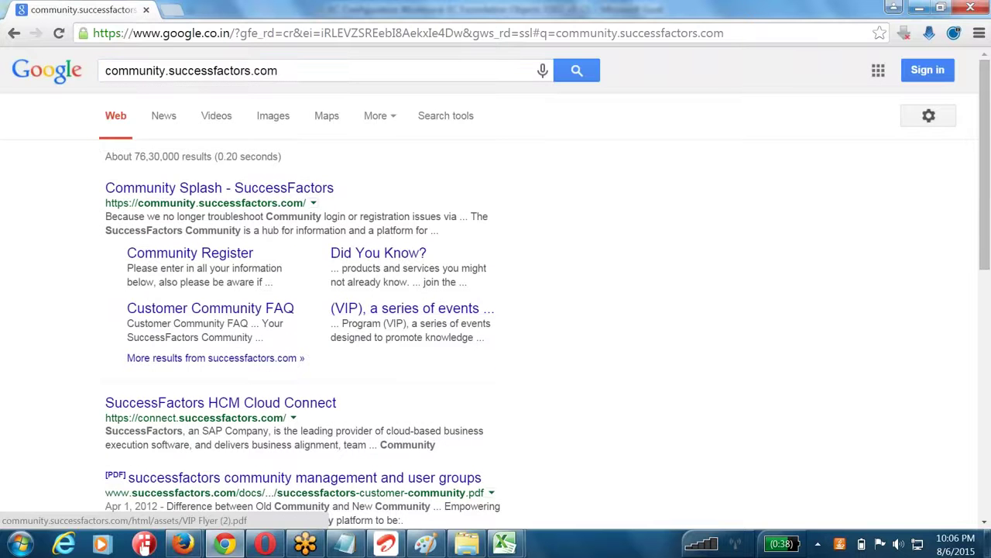
click(242, 190)
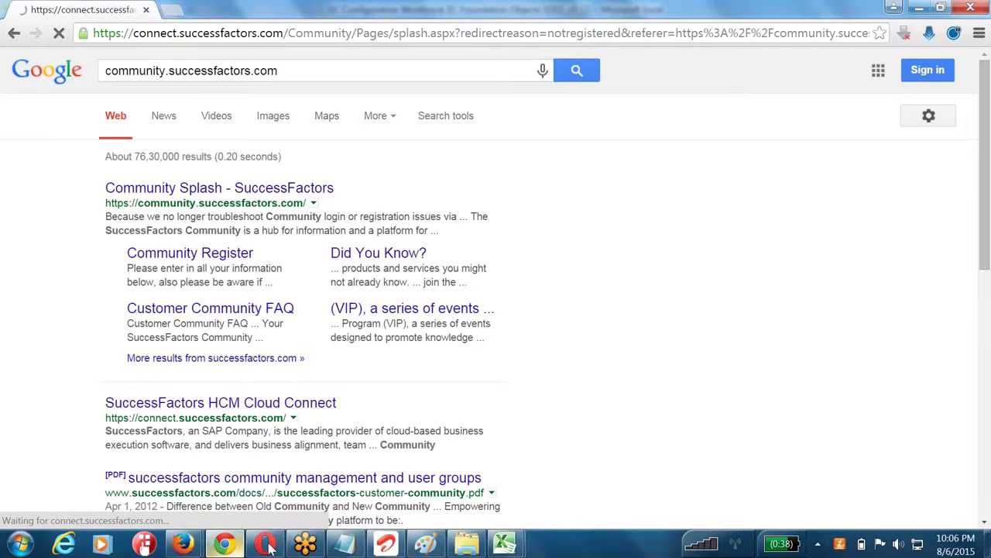
- Browse the Methodology and Partnering With Us options in the logged-in HCM Cloud Partner Services portal, and open Product Central
mouse_move(504, 545)
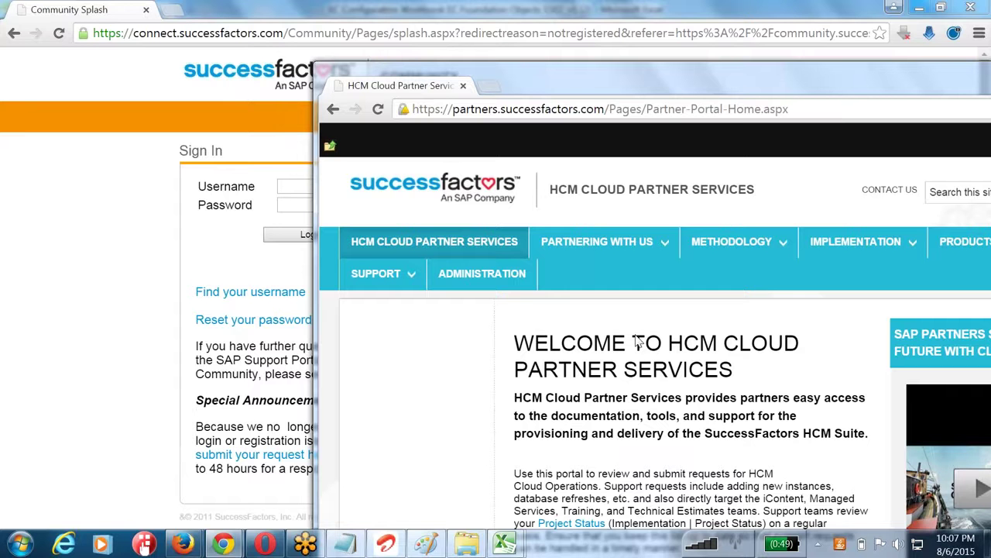
mouse_move(740, 244)
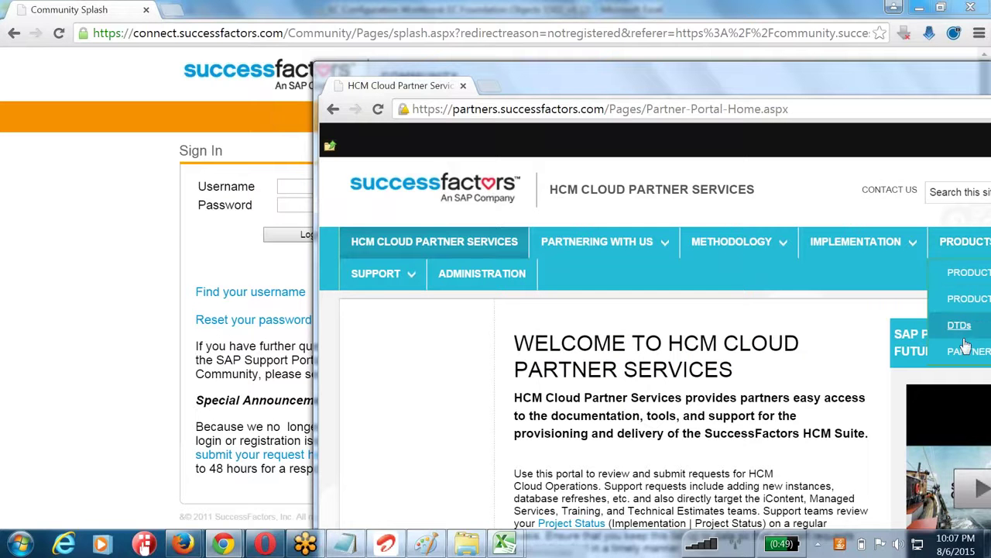
mouse_move(783, 246)
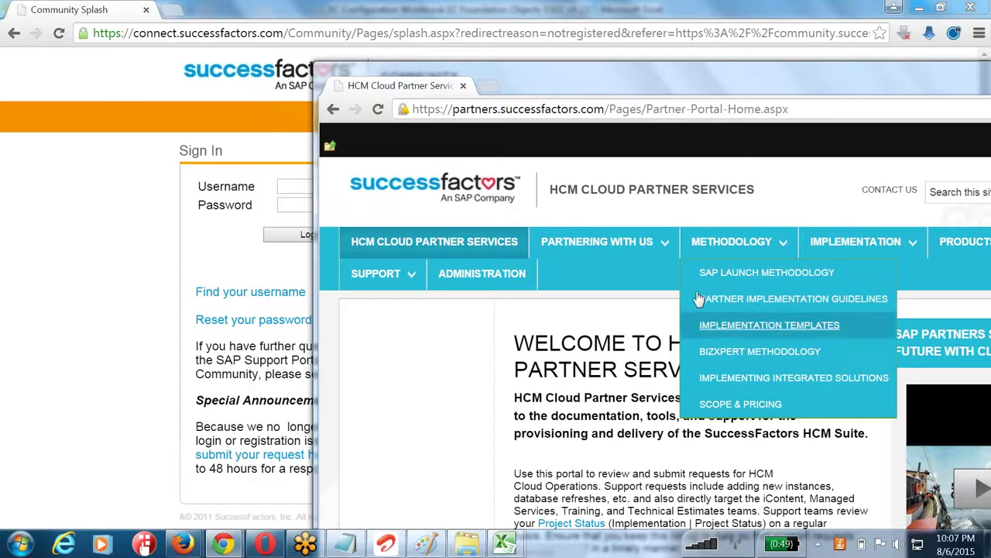
mouse_move(634, 246)
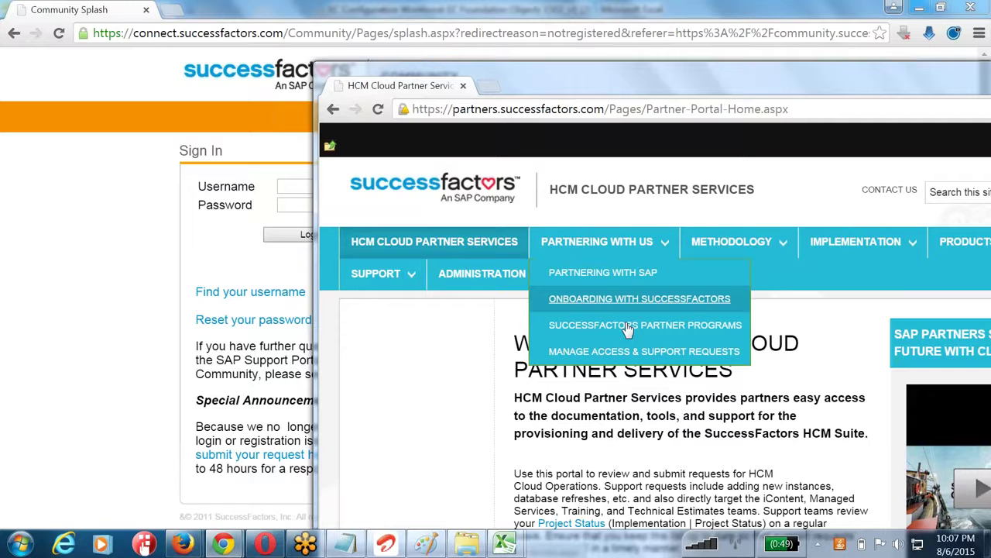
mouse_move(964, 242)
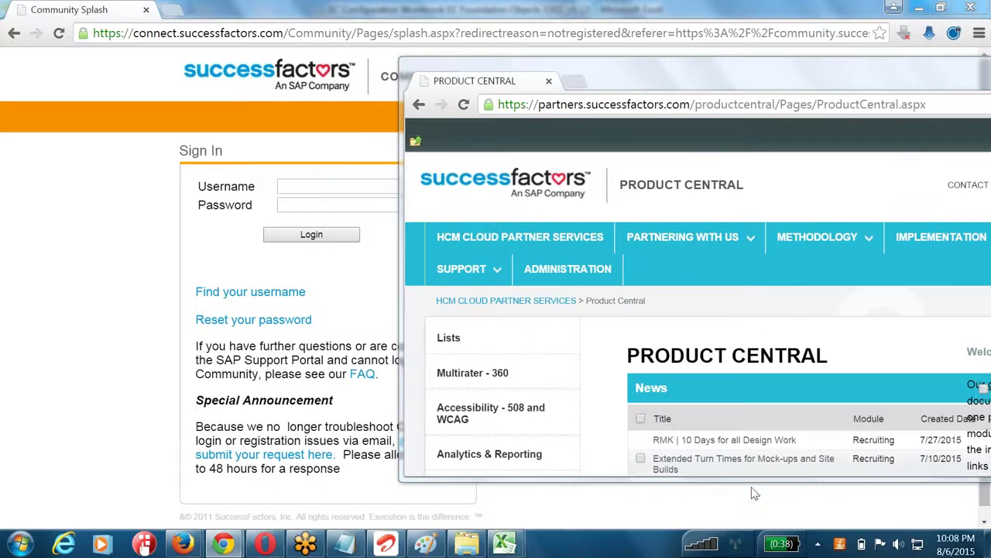
- Enlarge the Product Central window and open the Employee Central page from the list of product modules
mouse_move(758, 505)
mouse_down()
mouse_move(757, 525)
mouse_move(757, 515)
mouse_up()
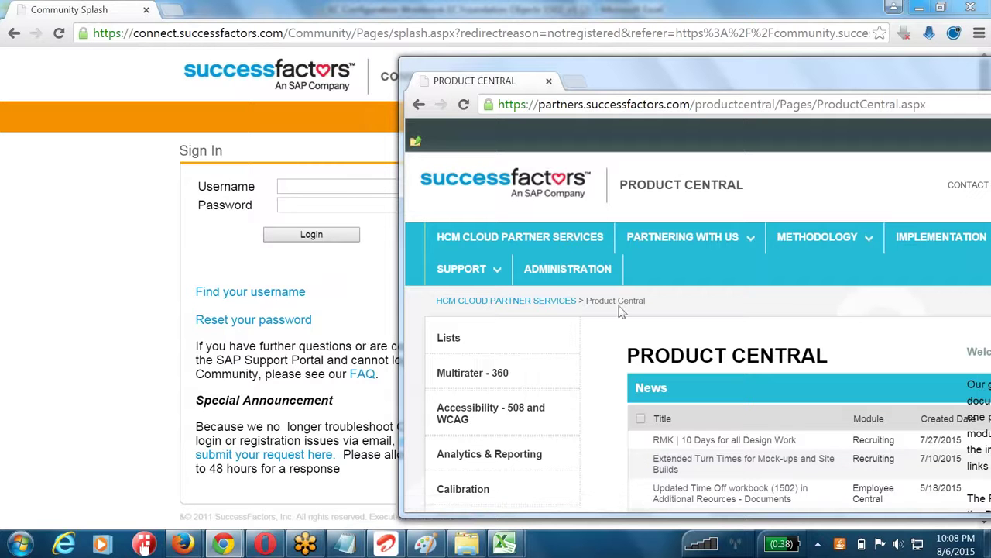
scroll(536, 387, down, 7)
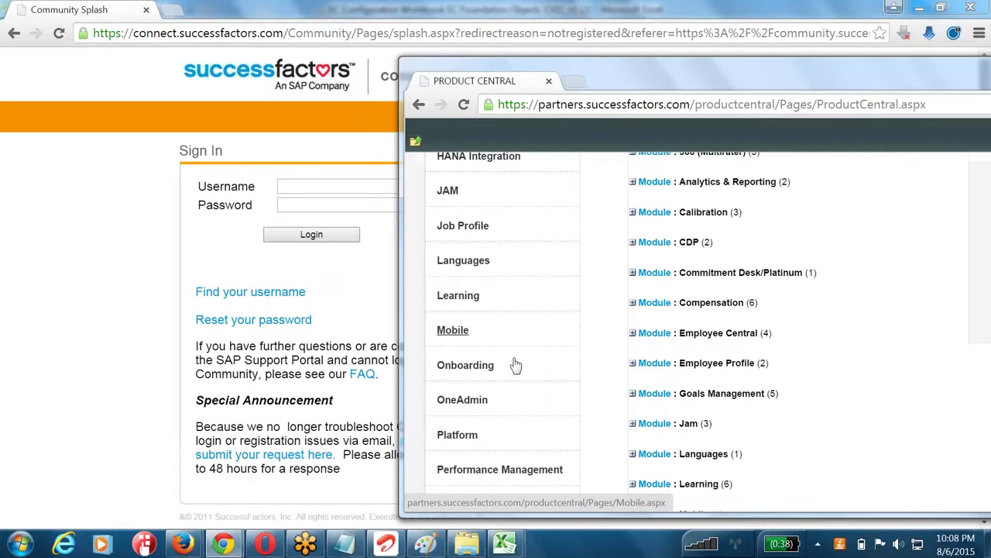
scroll(480, 271, up, 3)
scroll(480, 279, up, 3)
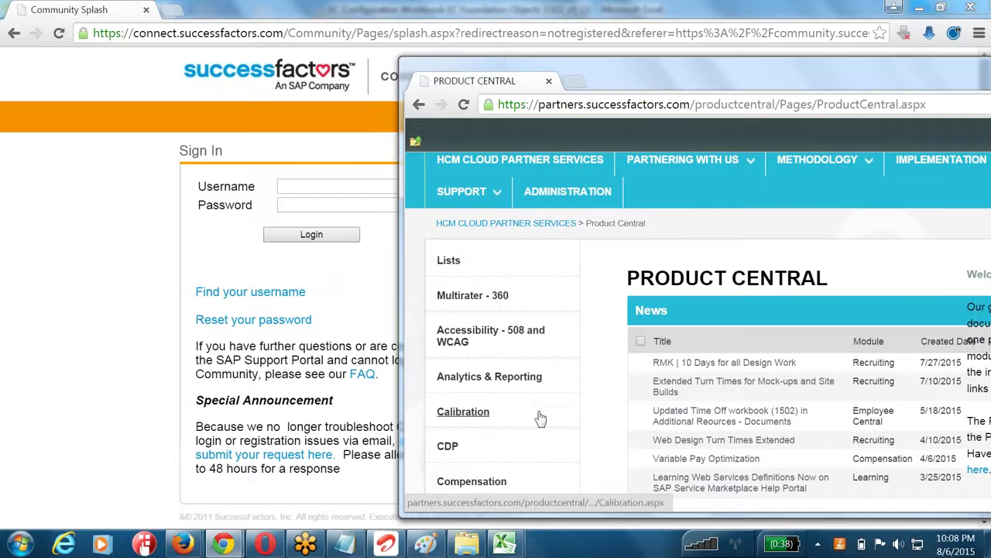
scroll(538, 416, down, 3)
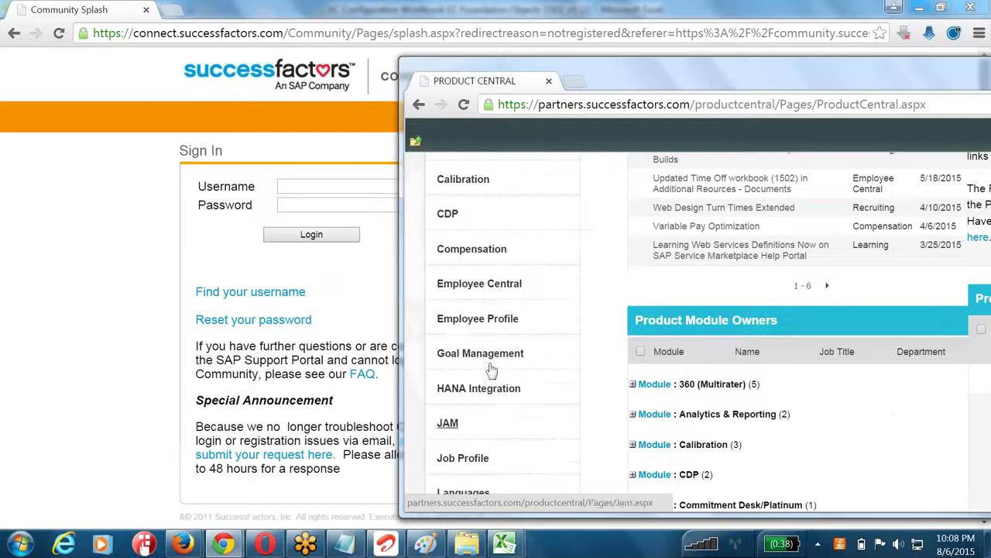
click(483, 286)
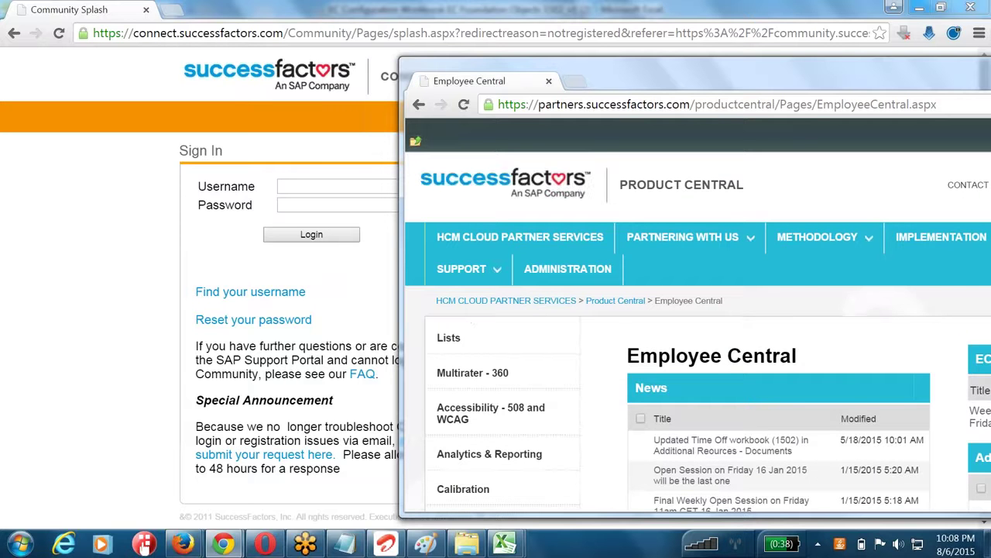
- Examine the Key Resources on the Employee Central page, from the EC Foundation Objects Configuration Workbook 1502 to Data Models and Picklists
scroll(697, 353, down, 4)
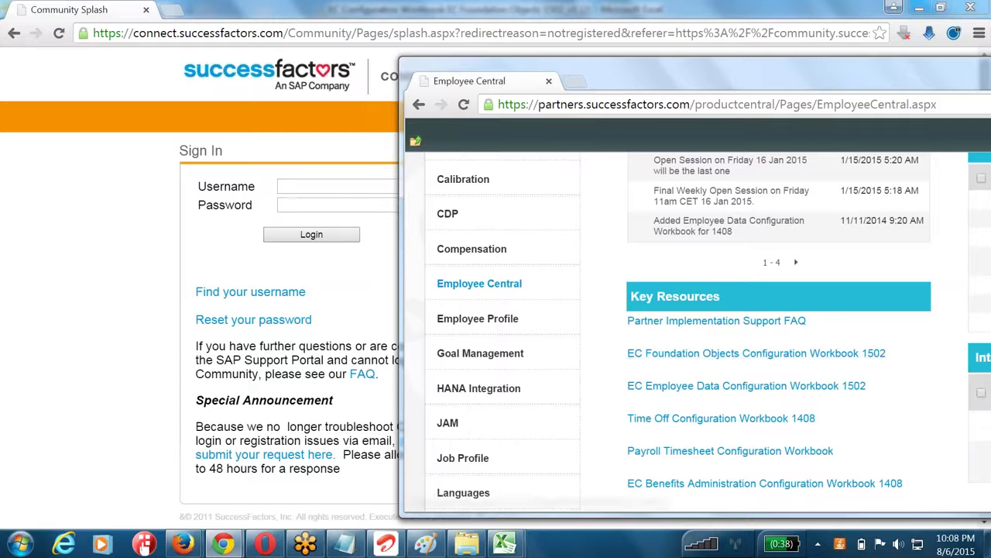
scroll(743, 205, down, 2)
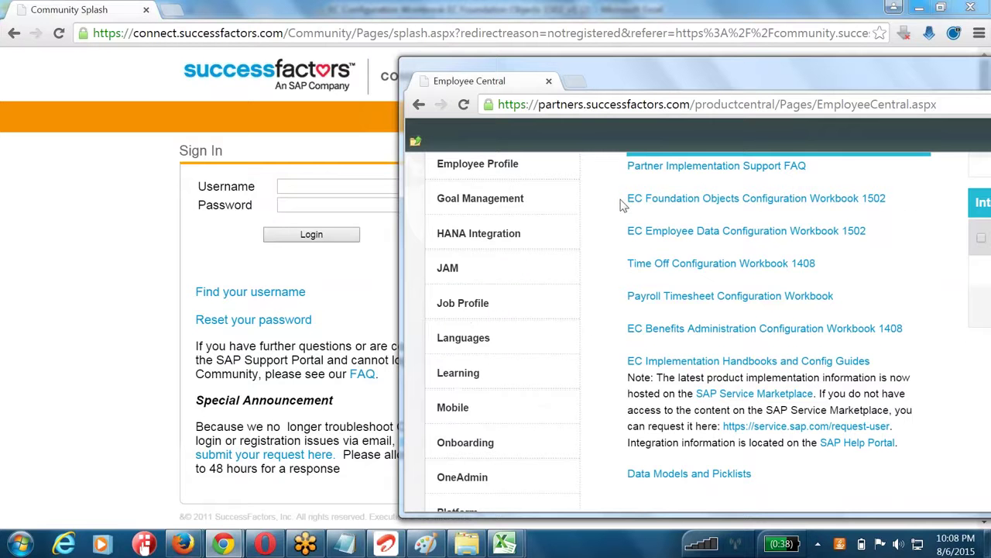
drag(625, 198, 755, 474)
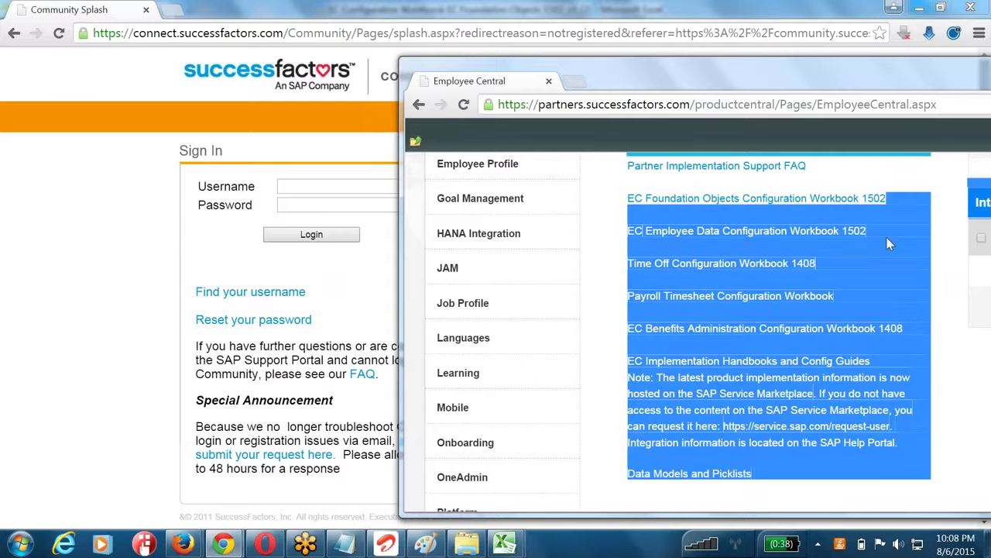
click(890, 294)
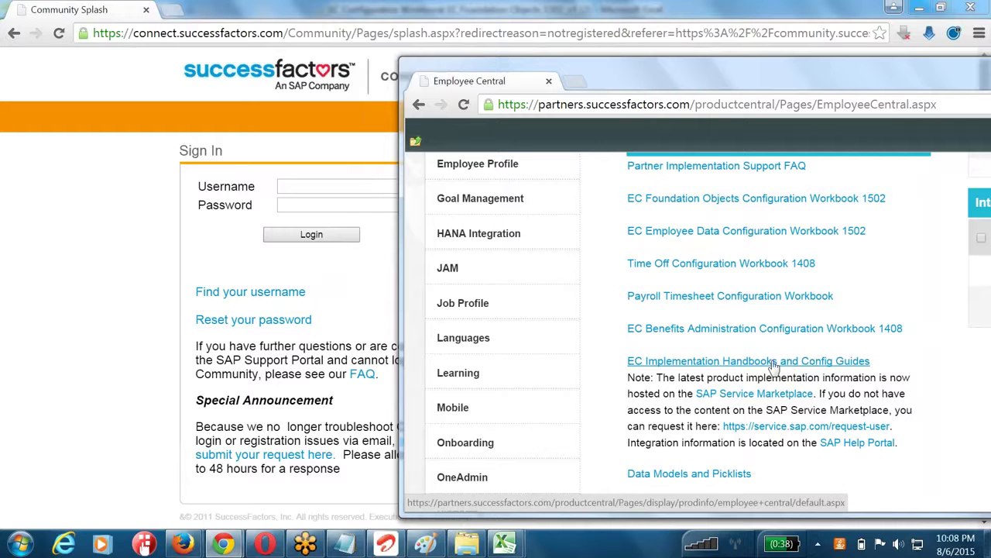
scroll(772, 367, up, 3)
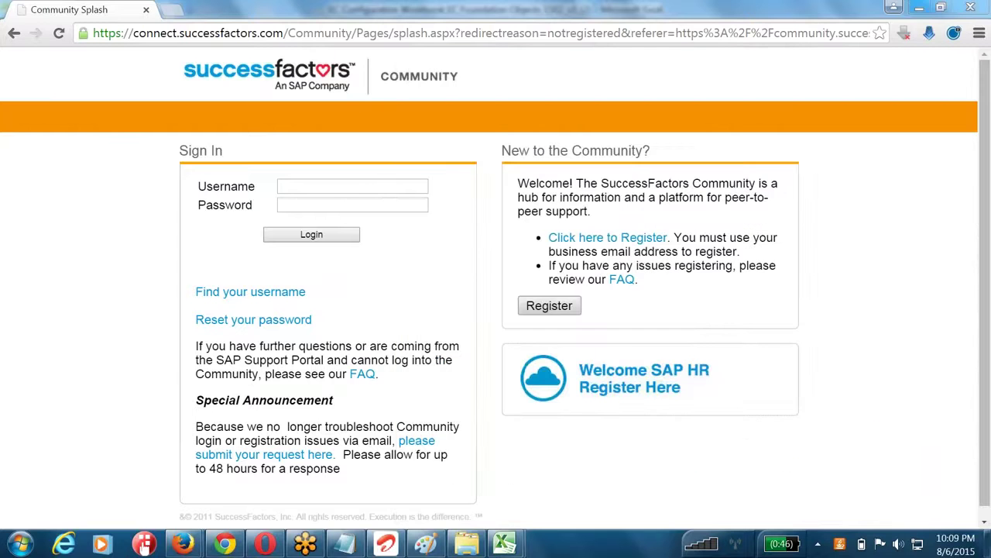
- Review the web address and the Username field of the SuccessFactors Community sign-in page
click(251, 33)
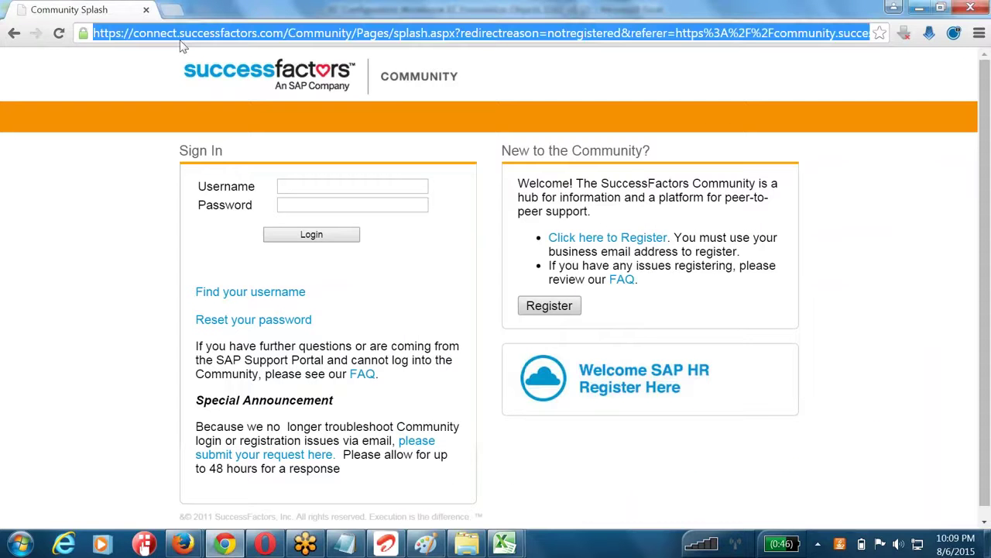
click(297, 188)
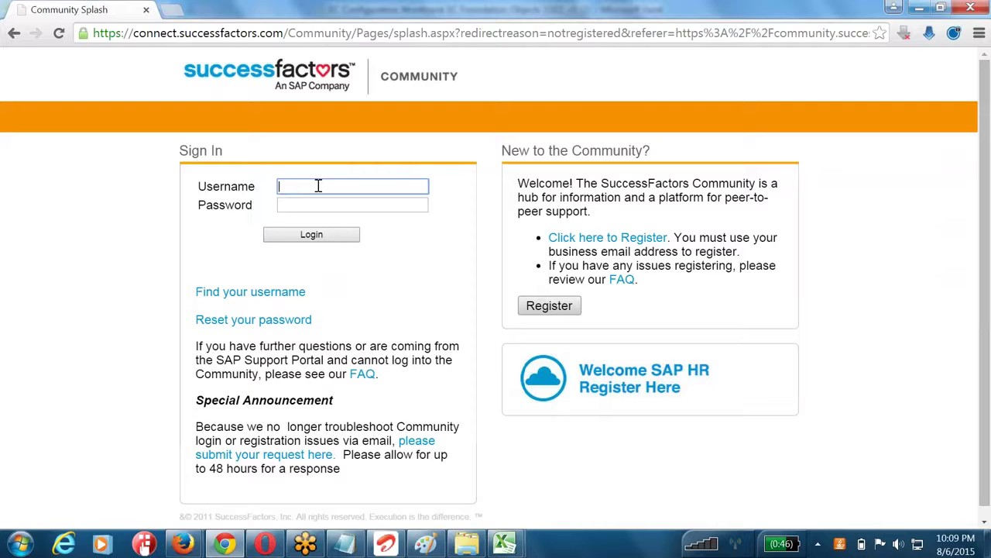
click(338, 35)
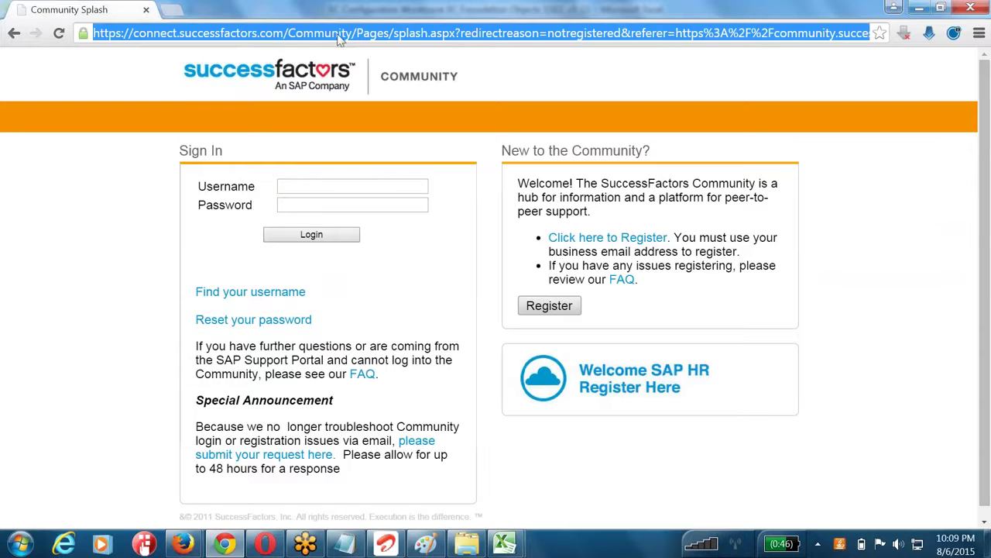
click(315, 186)
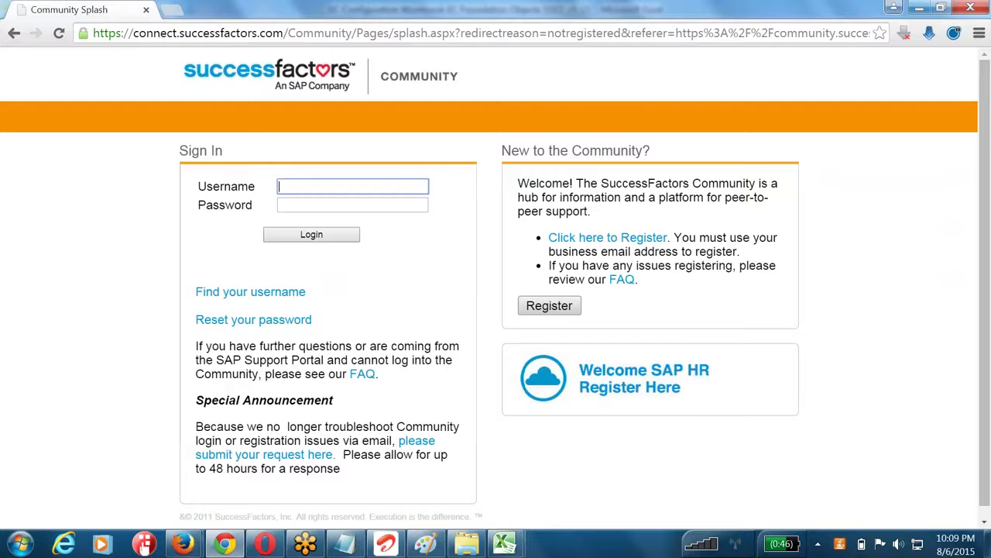
- Check the SuccessFactors Community sign-in page's address and Username field, and return to the Legal Entity sheet of the 1502 workbook
double_click(271, 33)
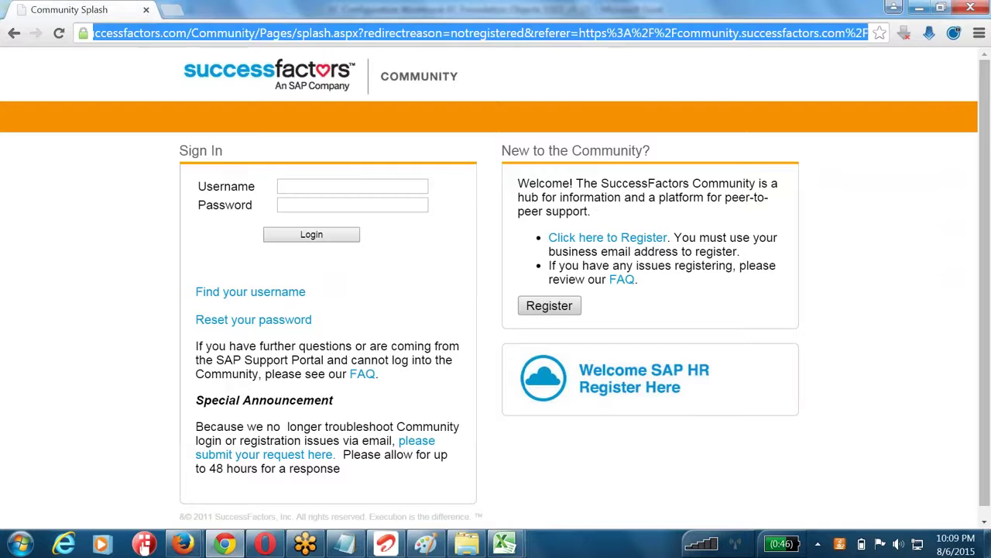
click(315, 186)
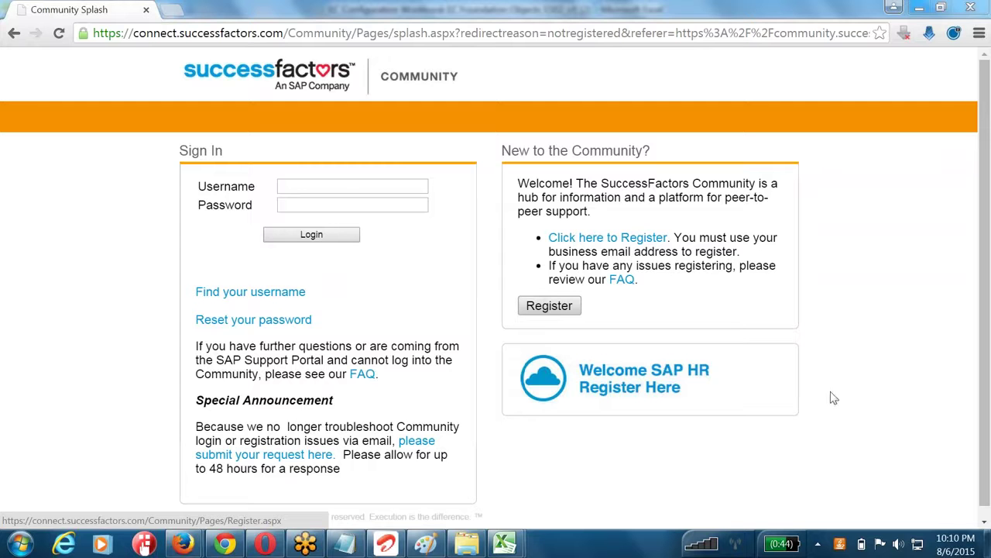
click(960, 12)
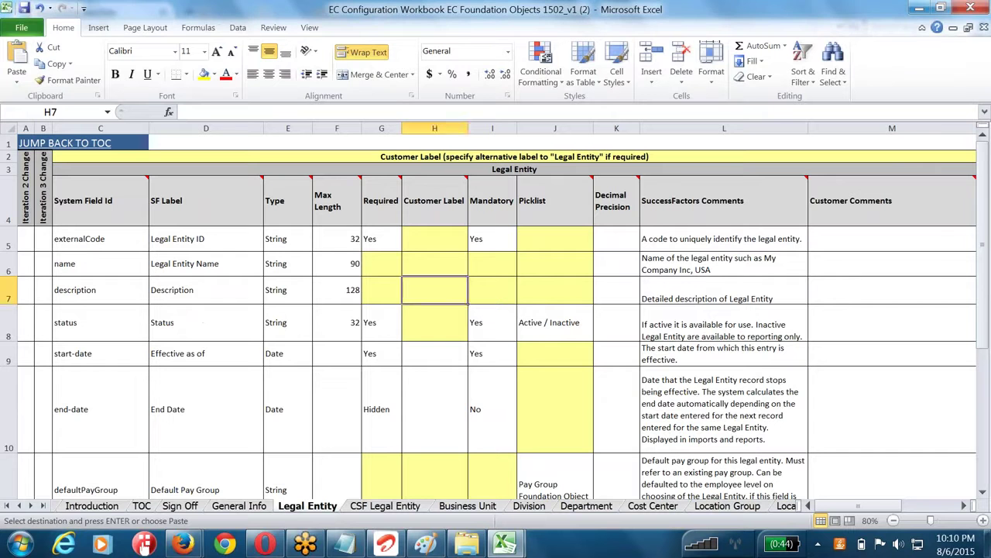
click(685, 262)
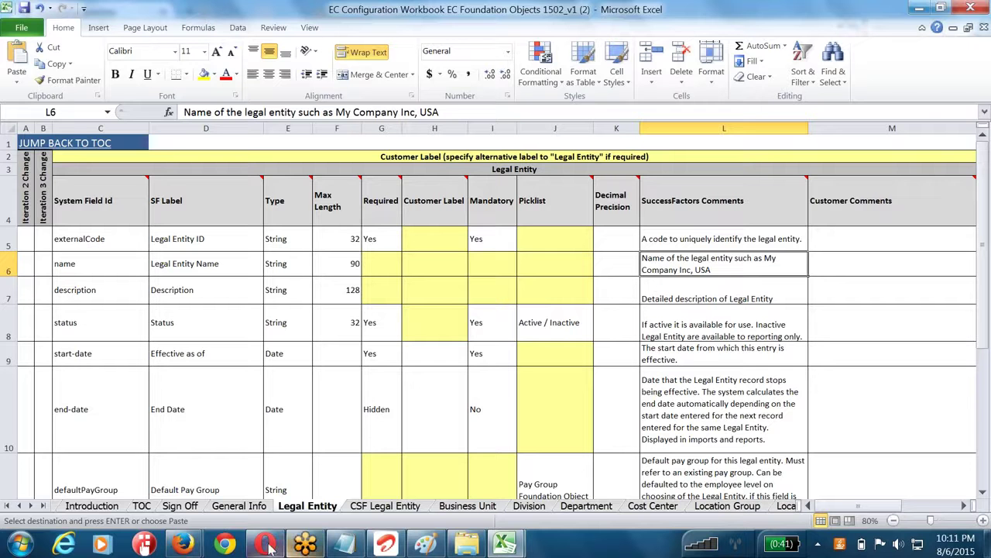
- Switch to the SuccessFactors window in Firefox and go back from Manage Data to the Admin Center
click(193, 545)
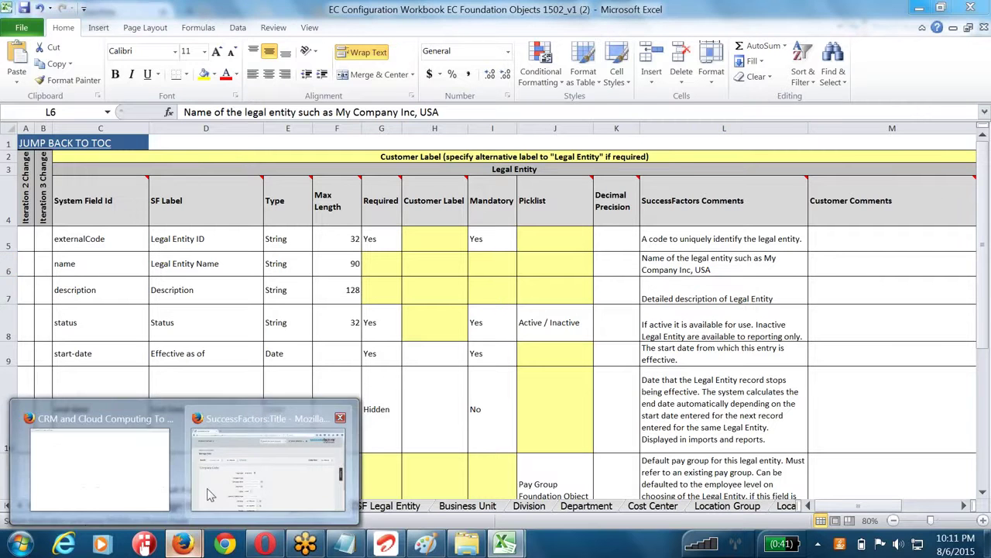
click(208, 491)
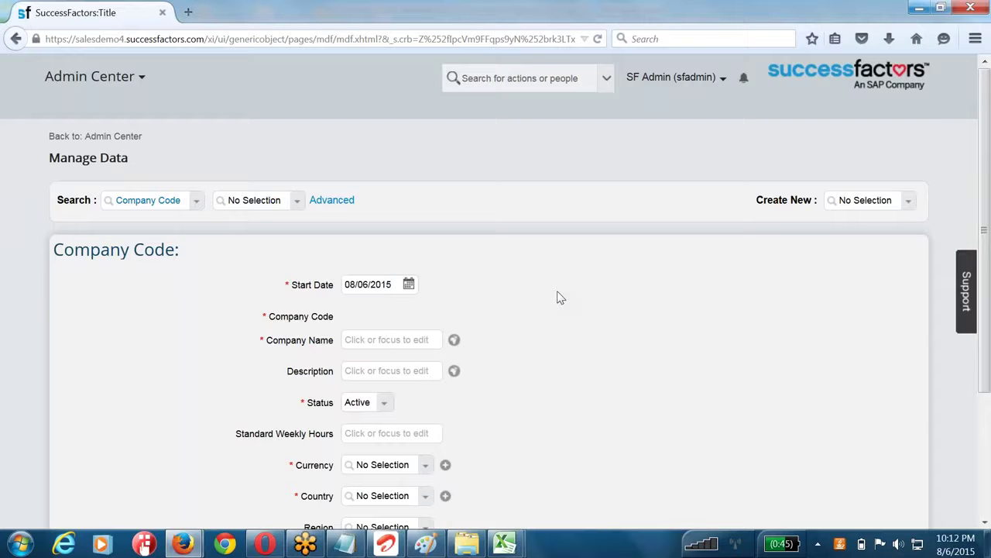
click(127, 139)
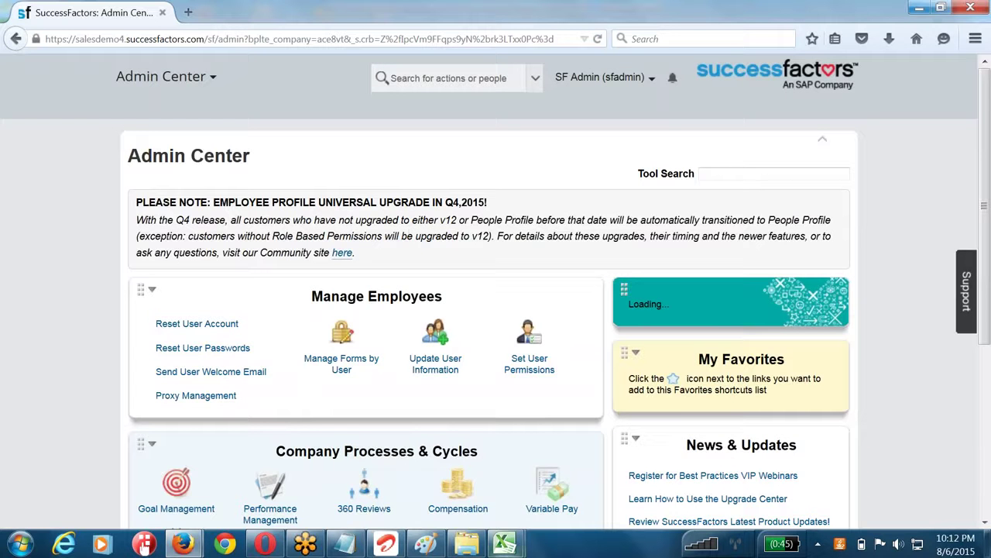
- Examine the externalCode and name rows on the 1502 workbook's Legal Entity sheet, including their Picklist and Customer Label cells
mouse_move(503, 542)
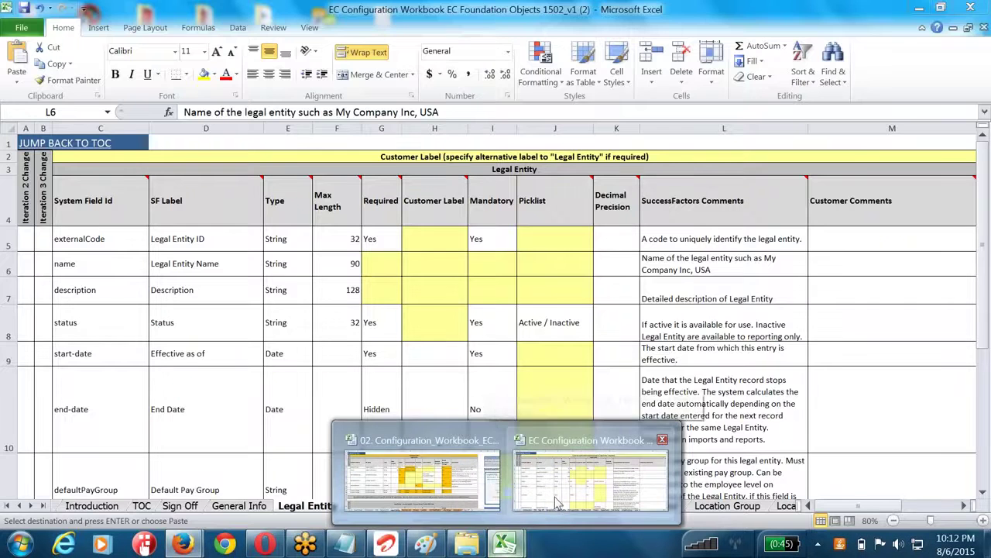
click(556, 502)
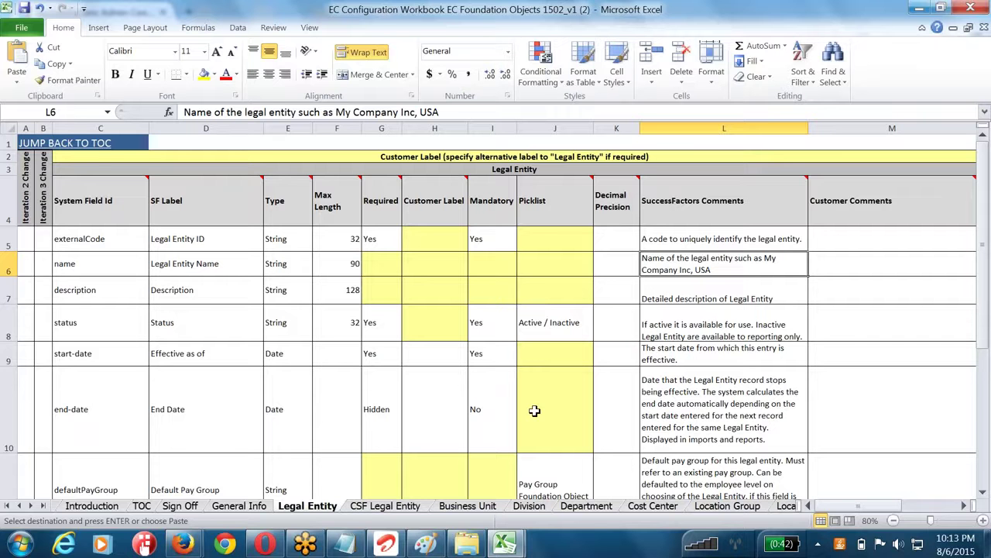
click(545, 241)
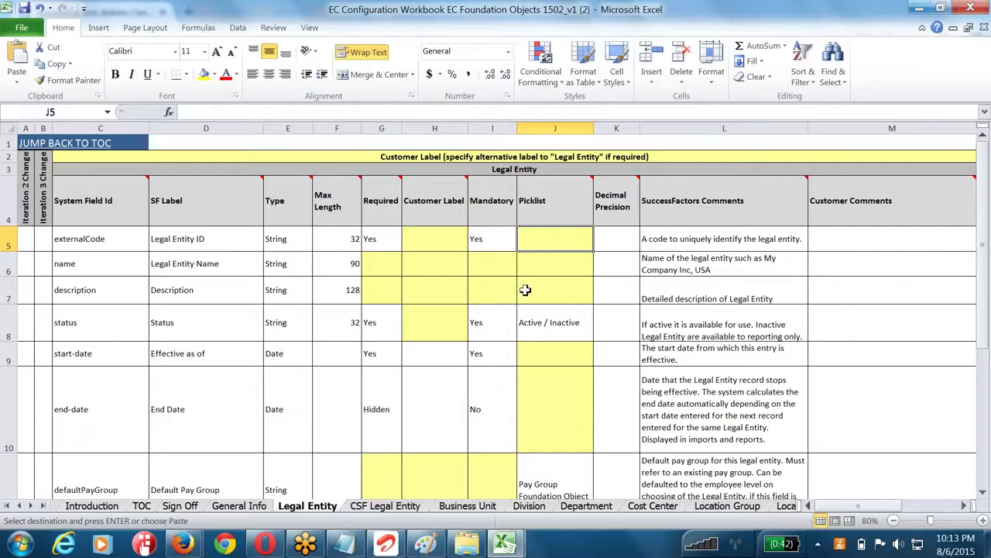
click(540, 272)
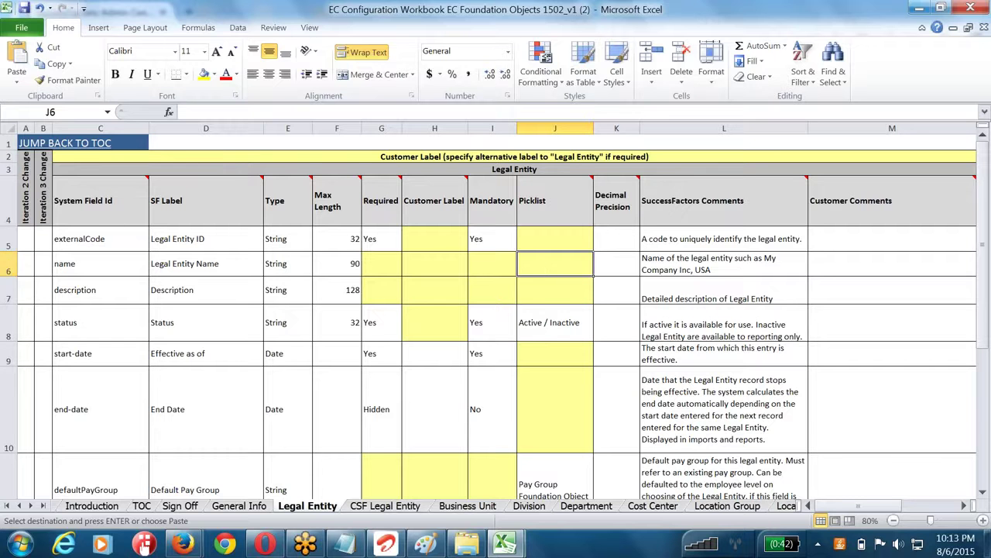
click(15, 264)
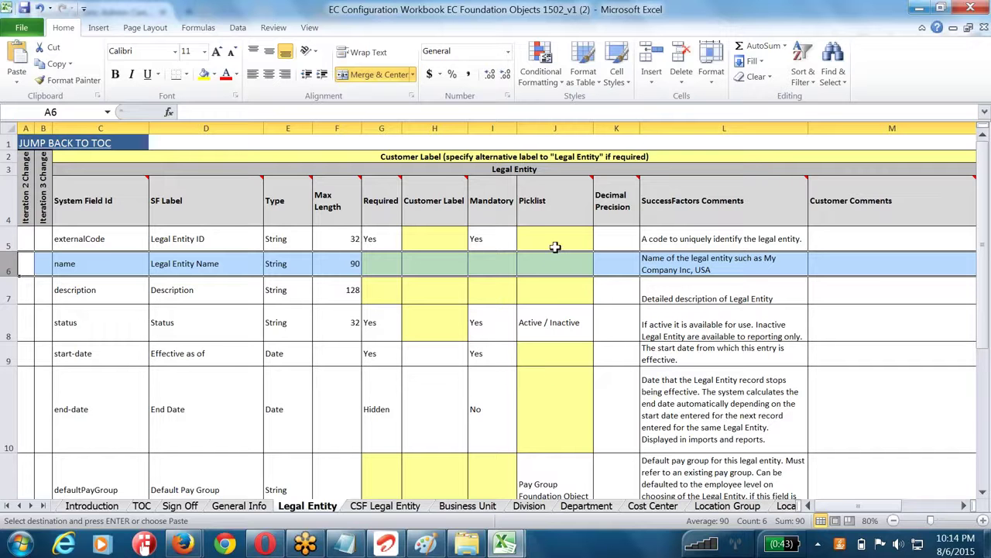
click(12, 240)
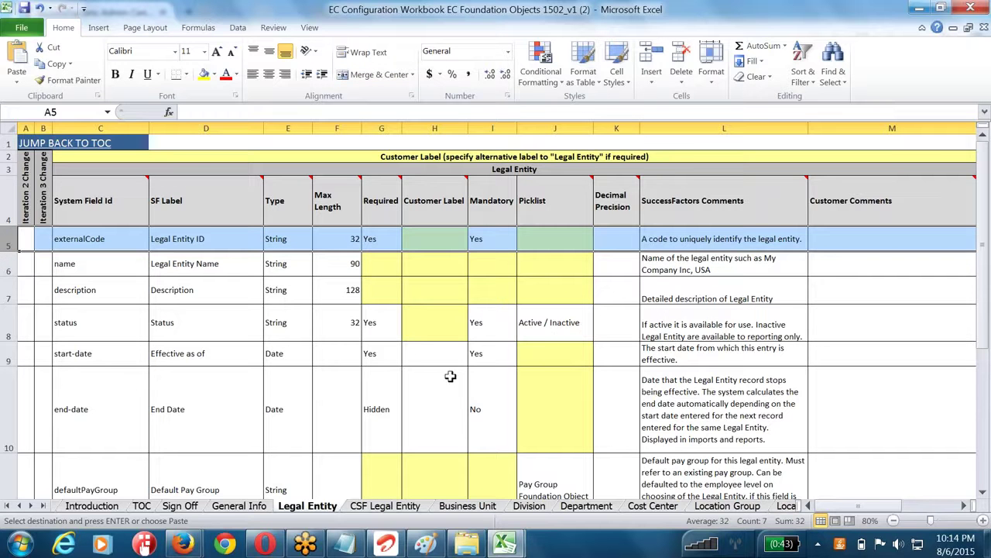
click(433, 261)
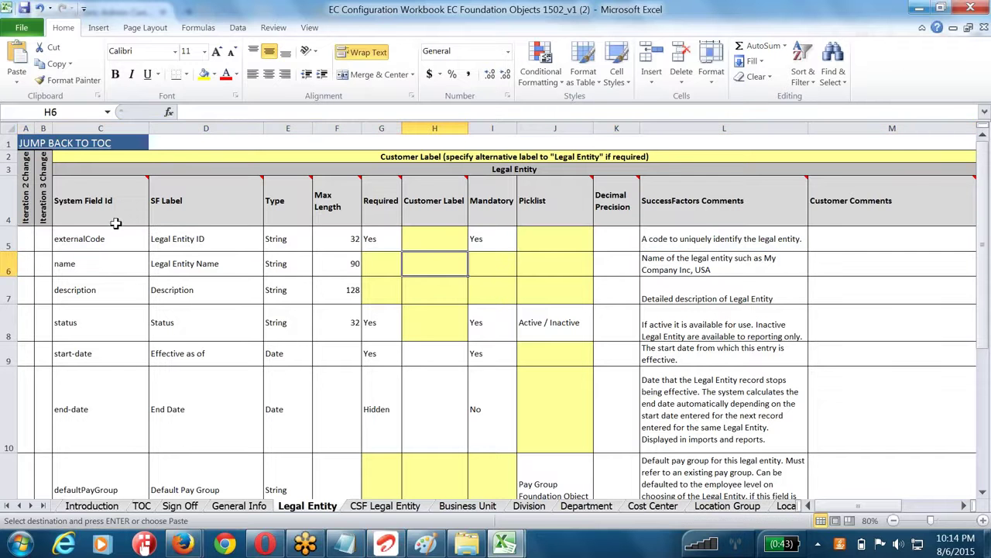
click(9, 240)
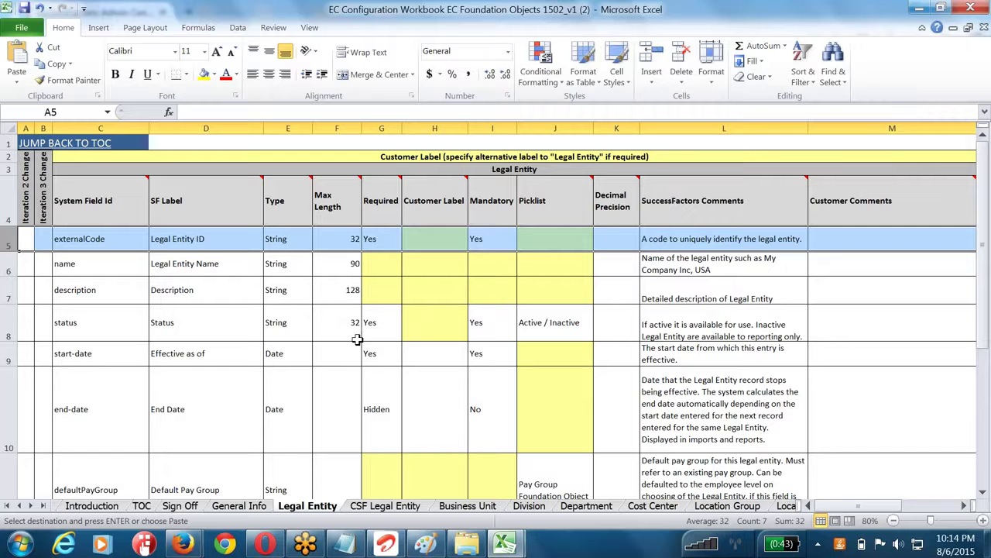
click(355, 346)
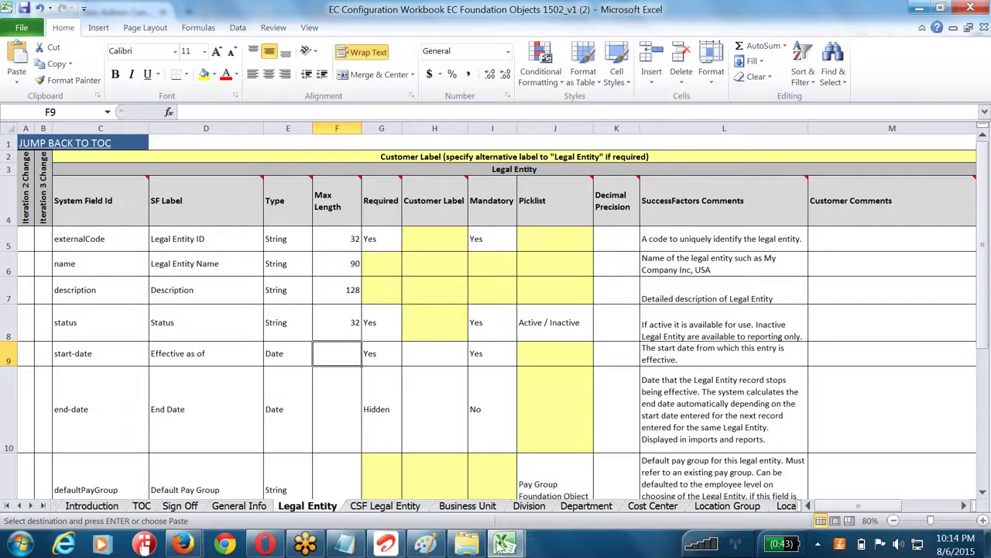
- Switch to the 02. Configuration_Workbook_EC_Foundation_Objects_ECM_v1 workbook and review the Used and Required columns on its Legal Entity sheet
mouse_move(510, 533)
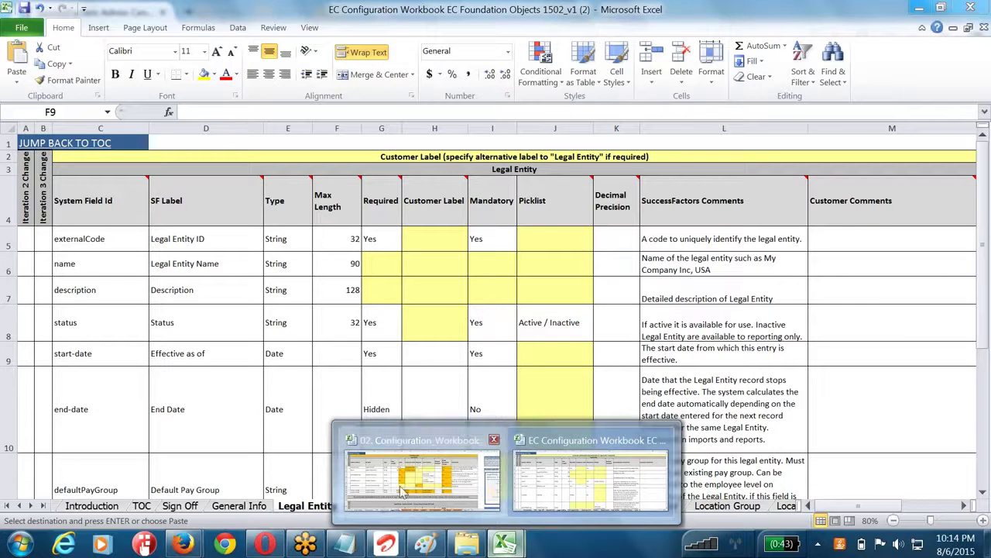
click(422, 476)
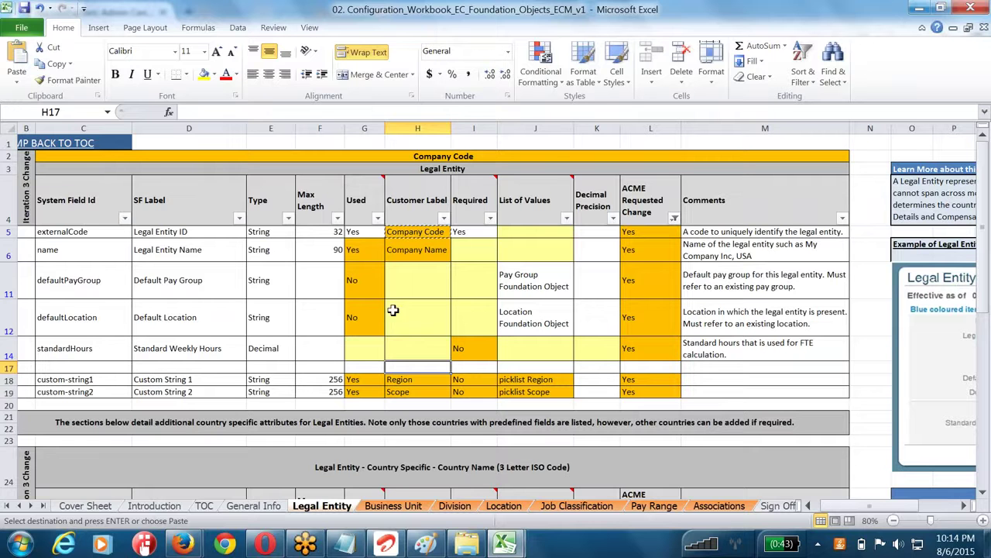
click(382, 246)
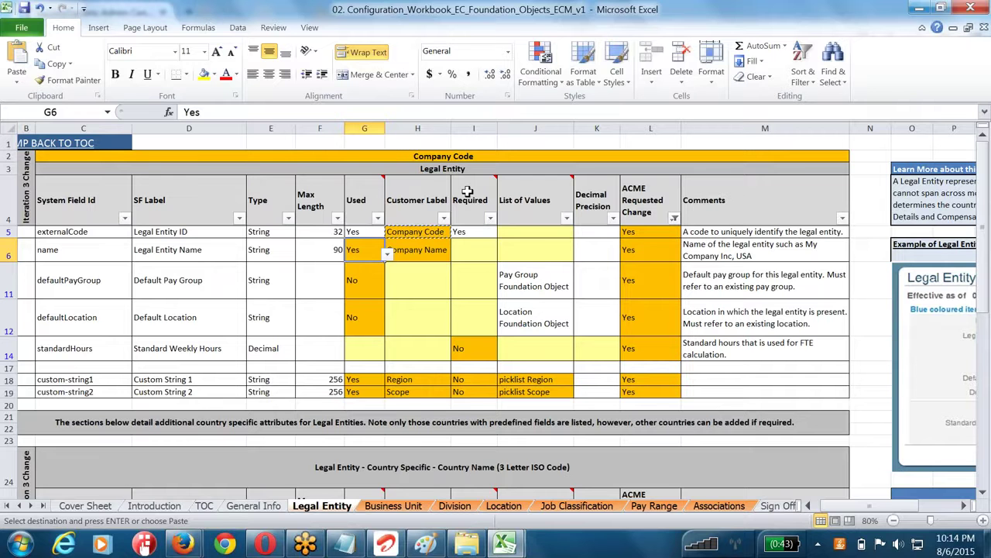
drag(467, 191, 481, 386)
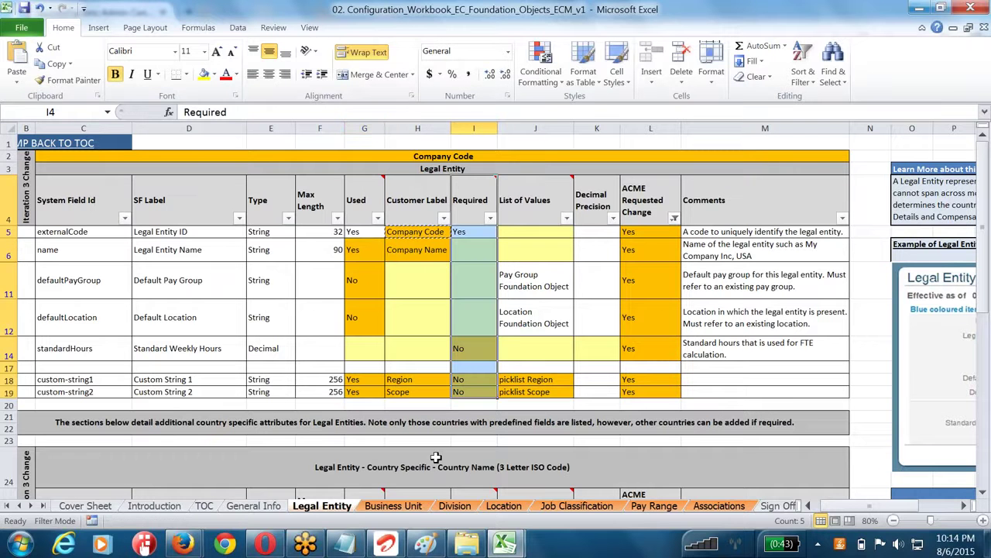
- Open the Business Unit sheet and review the customer labels given for the externalCode and name fields
click(395, 506)
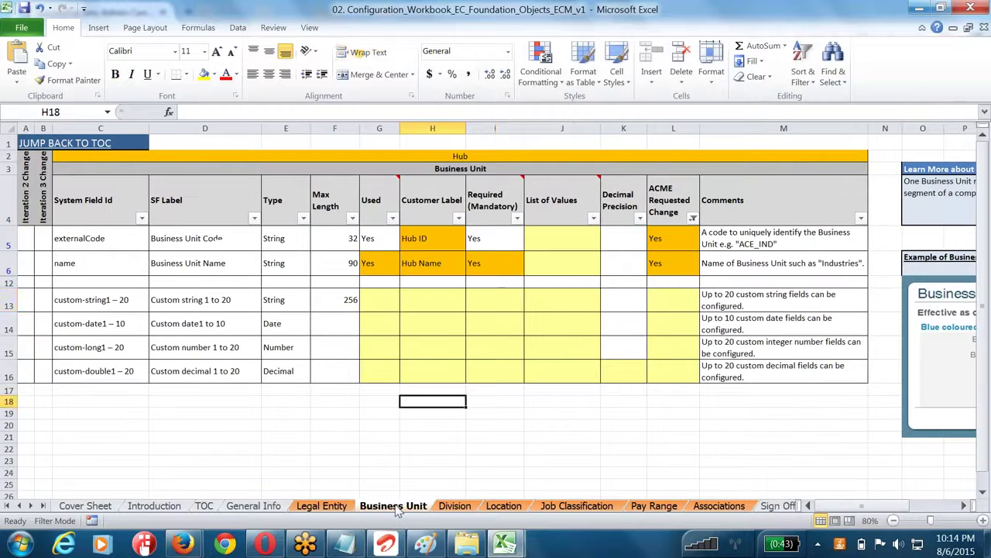
click(470, 302)
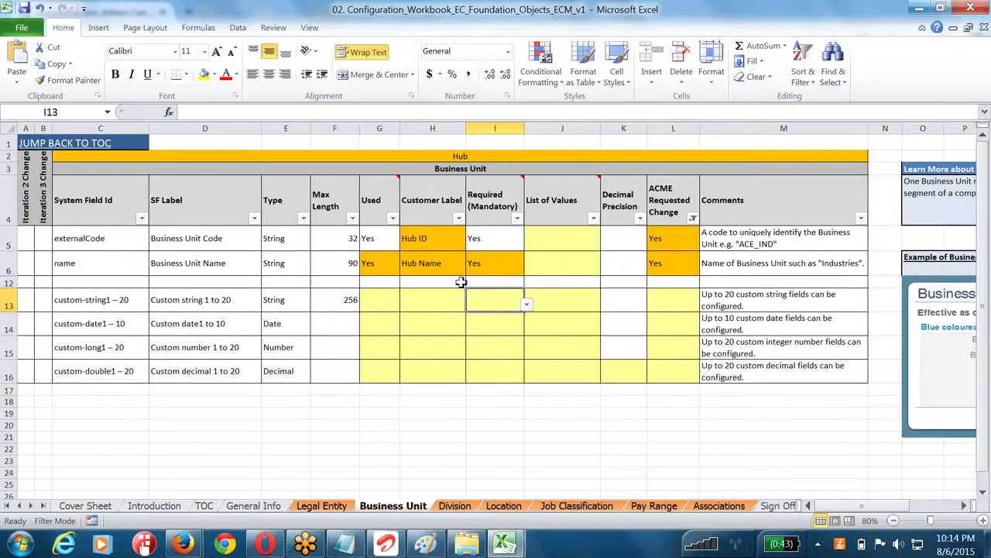
double_click(411, 506)
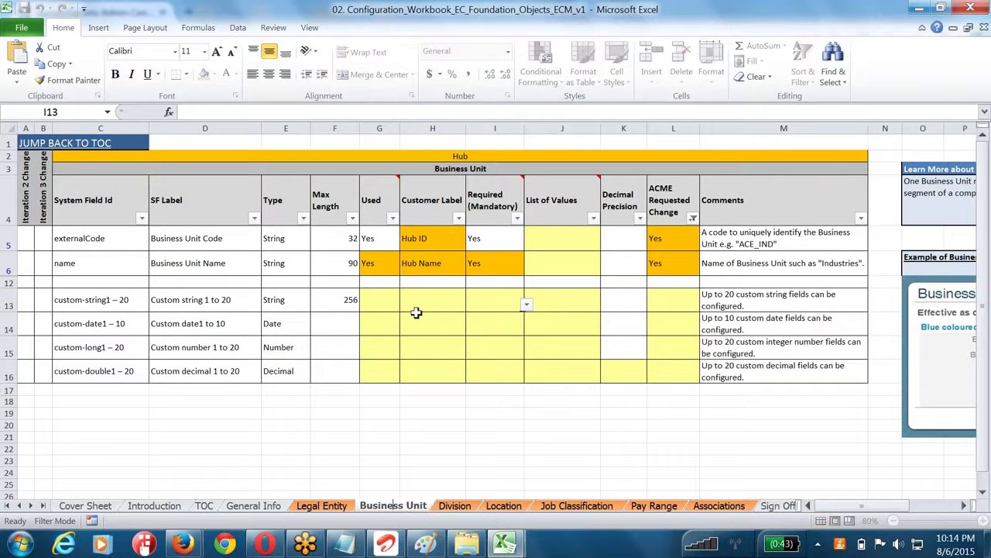
drag(412, 200, 430, 252)
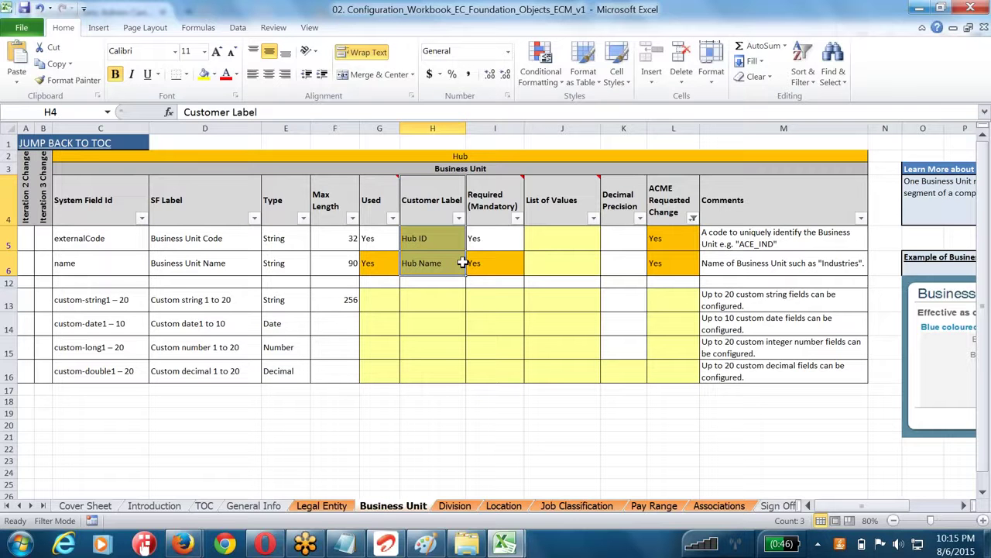
double_click(408, 505)
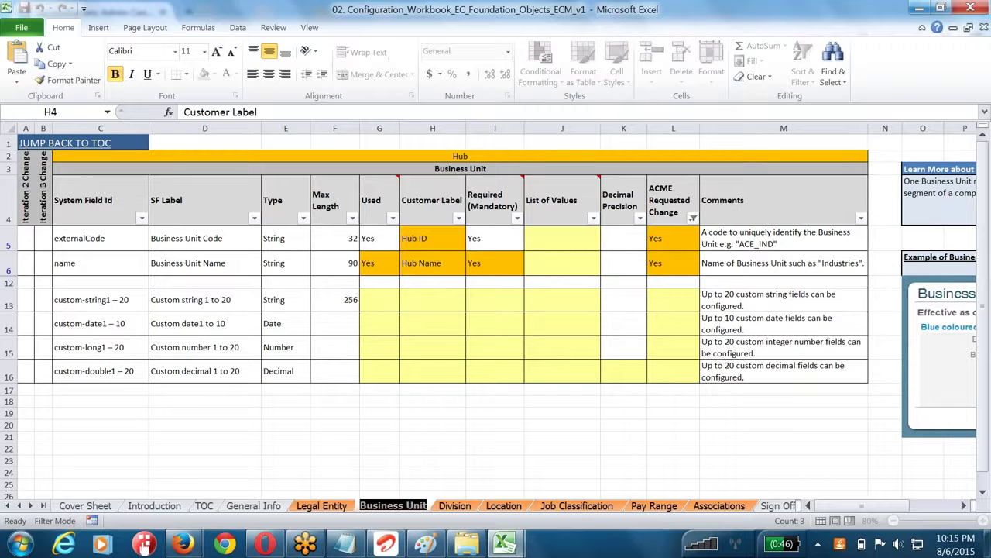
click(471, 325)
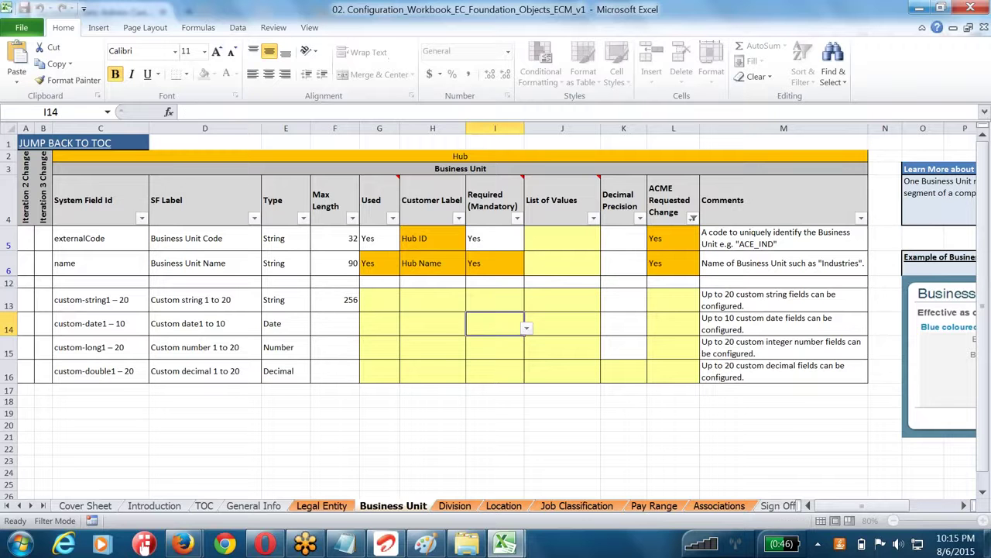
- Review the Business Unit name row, comparing its System Field Id and SF Label with its Customer Label
click(12, 265)
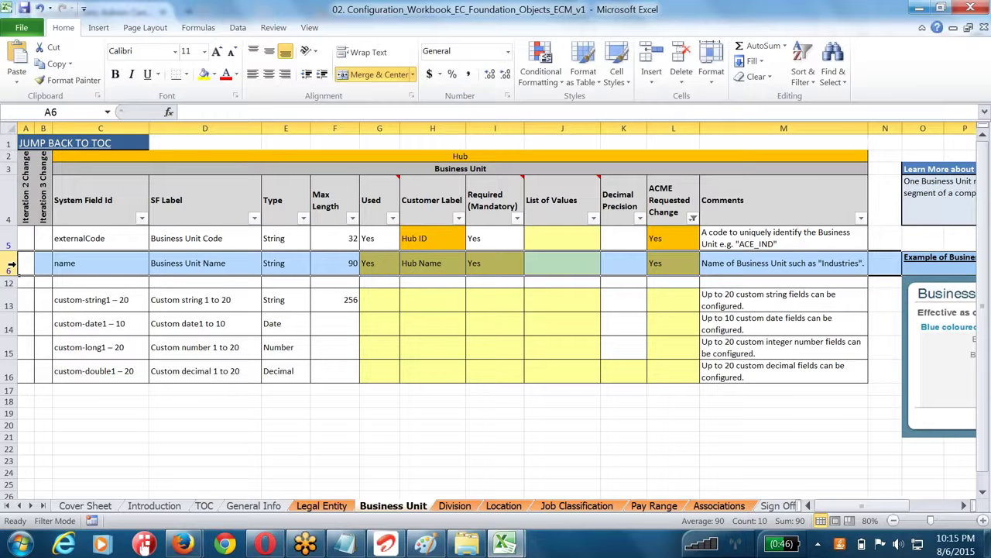
click(313, 299)
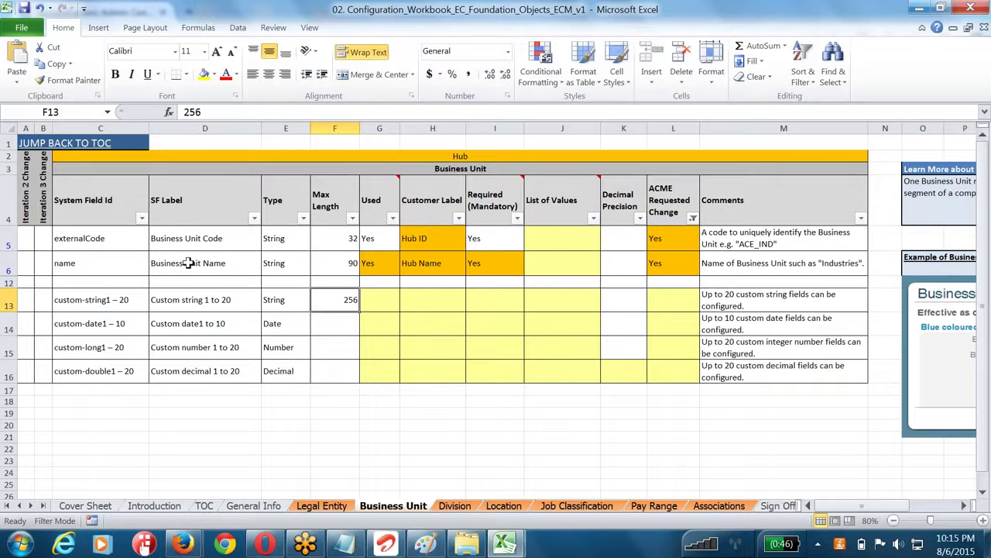
click(84, 262)
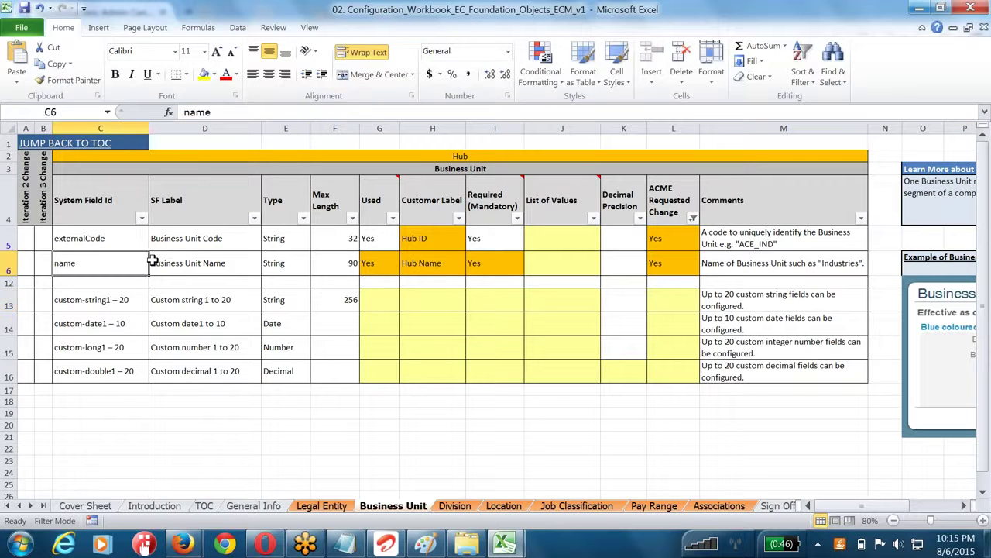
drag(153, 262, 214, 261)
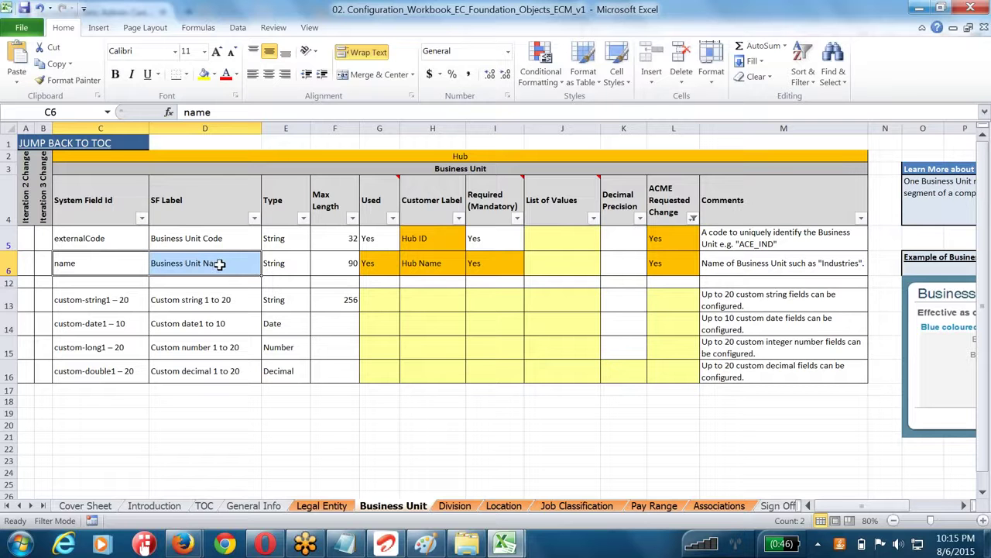
click(446, 263)
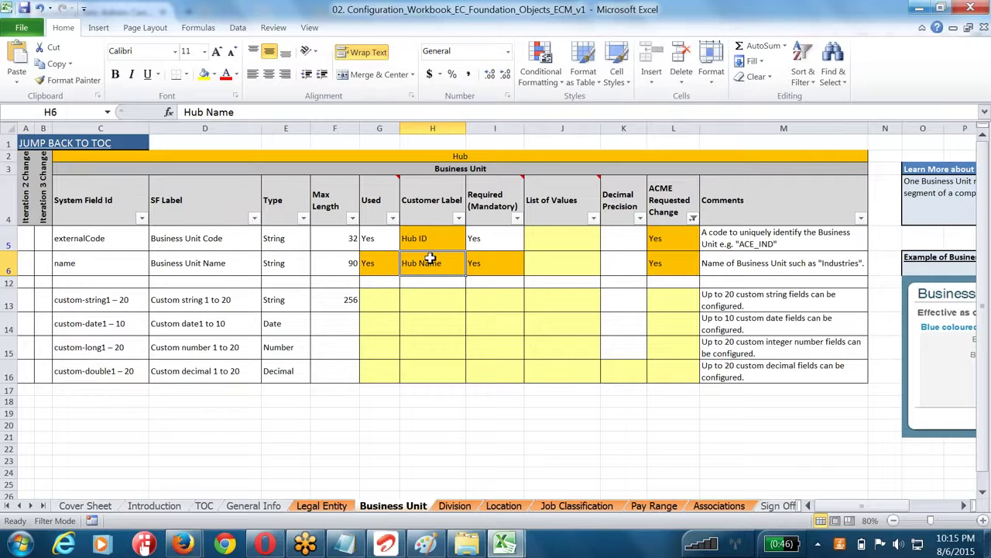
- Check the Required (Mandatory) setting and the column's comment for the Business Unit name field, and highlight the whole row
click(486, 262)
mouse_move(496, 206)
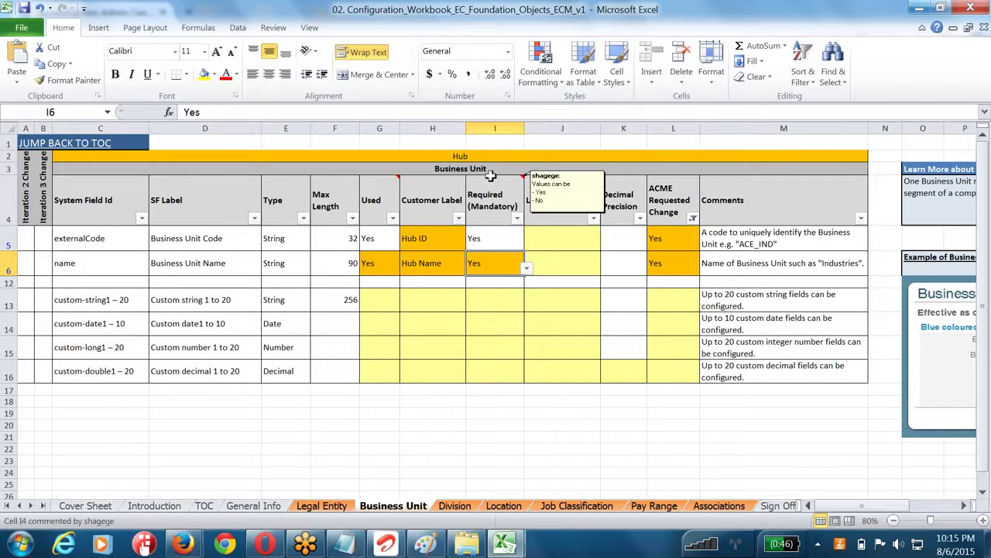
click(488, 188)
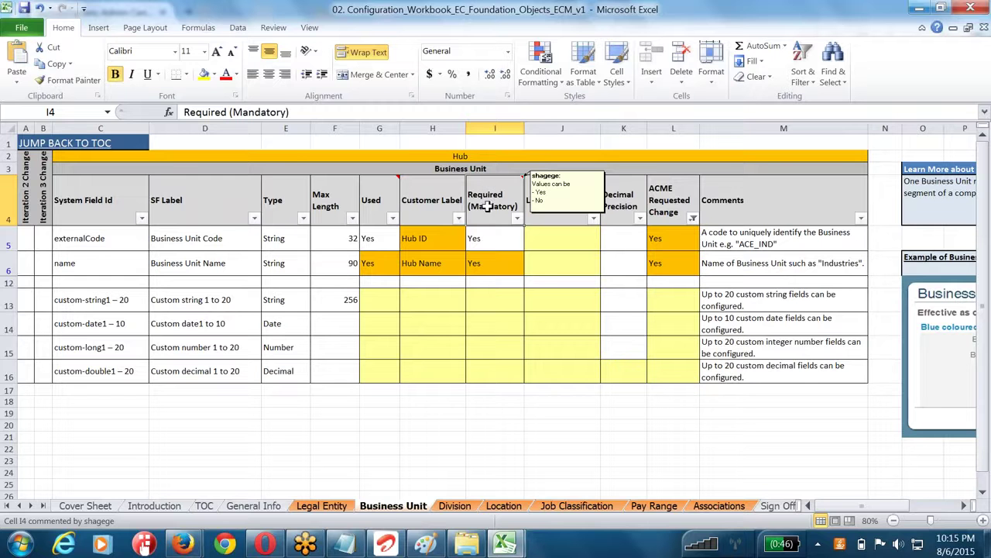
click(498, 263)
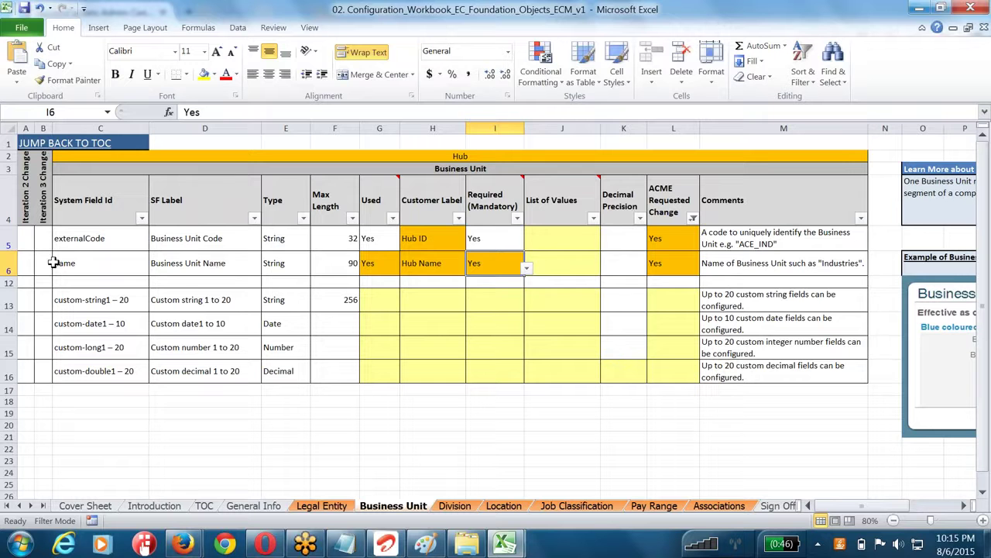
click(9, 263)
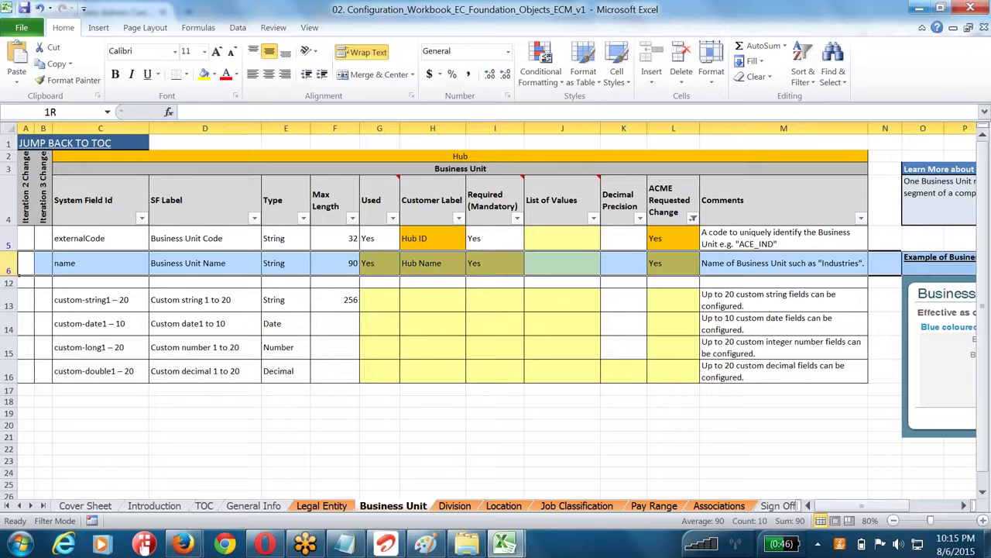
- Review the Required (Mandatory) column and the other settings of the name field on the Business Unit sheet
click(491, 262)
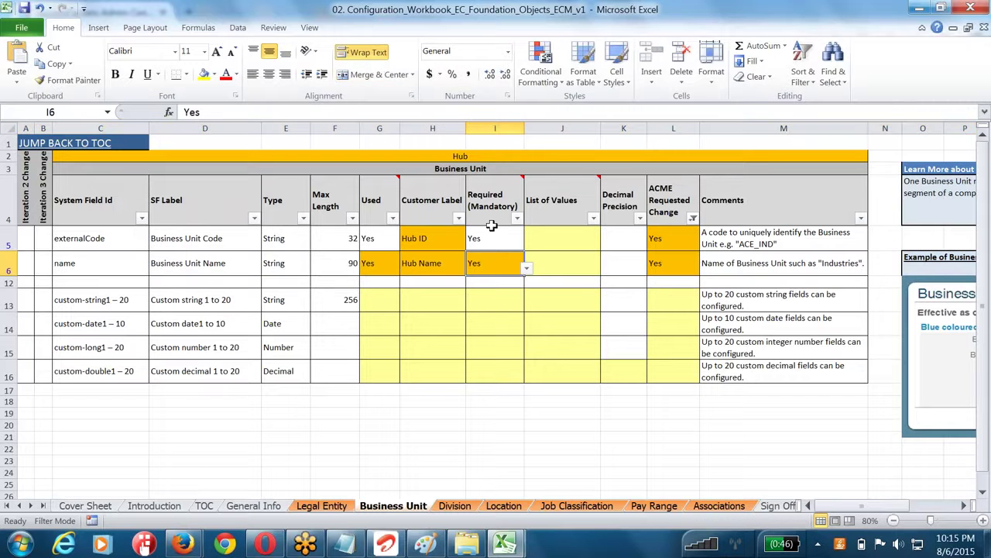
click(481, 126)
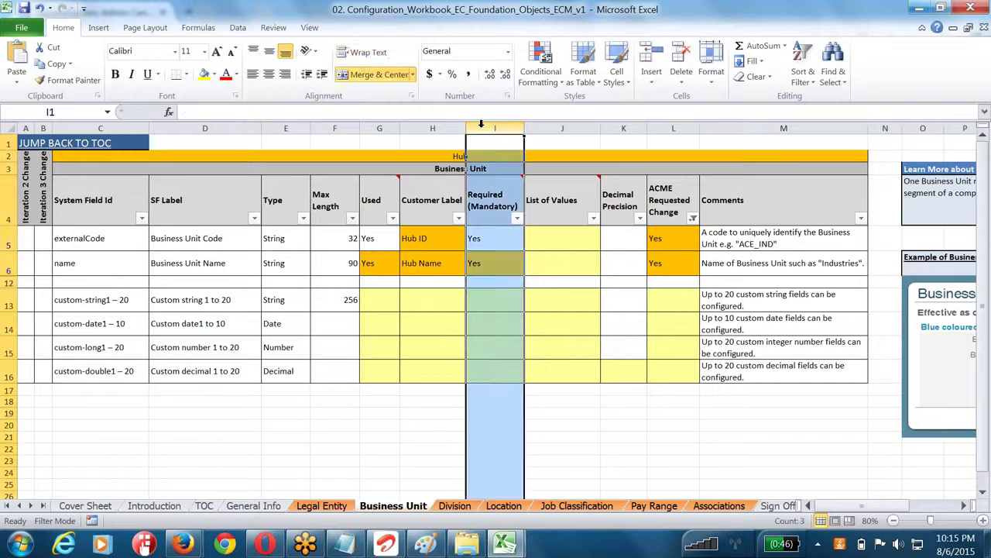
click(491, 262)
key(Left)
key(Left)
key(Left)
key(Left)
key(Left)
click(488, 264)
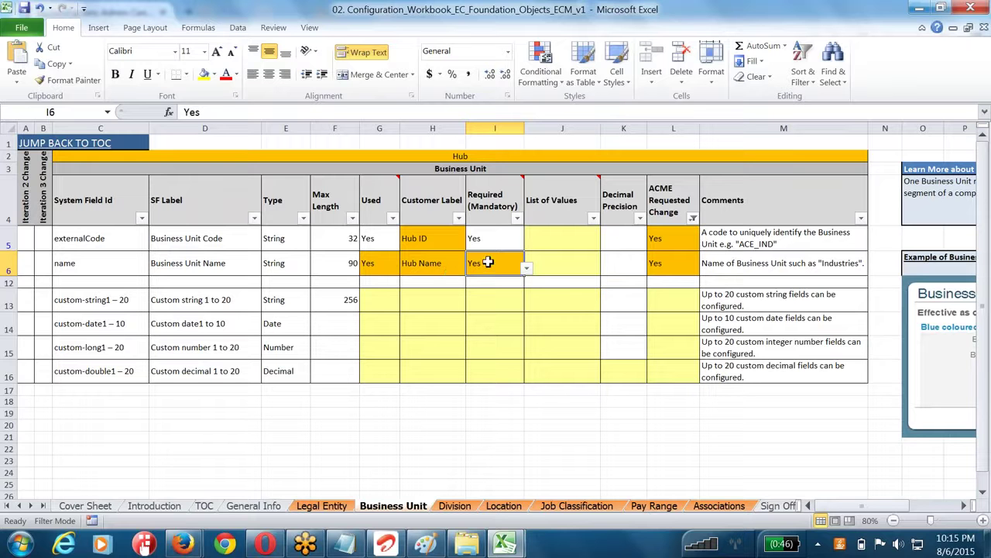
- Switch to SuccessFactors Admin Center in Firefox and open the Manage Data tool through the tool search
mouse_move(183, 544)
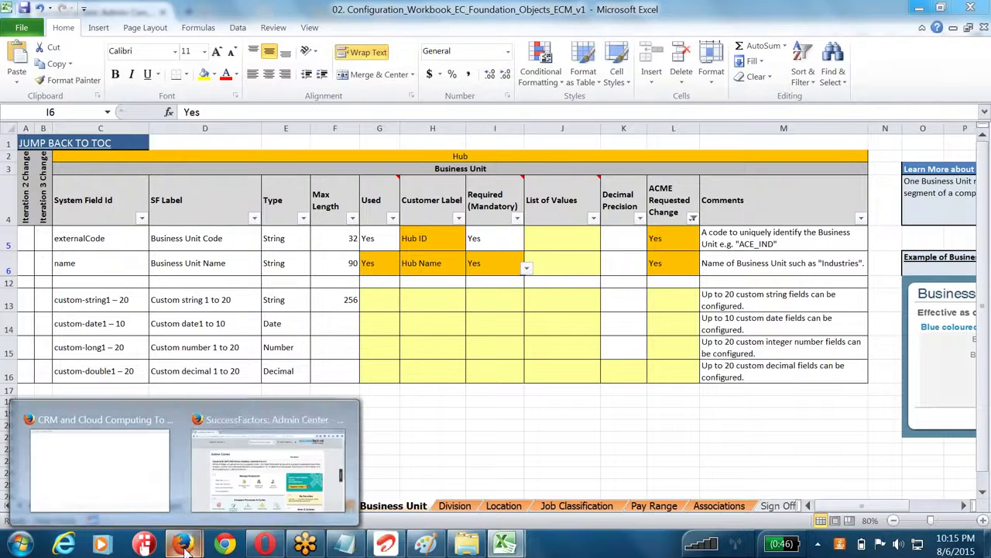
click(222, 477)
click(737, 174)
text(n)
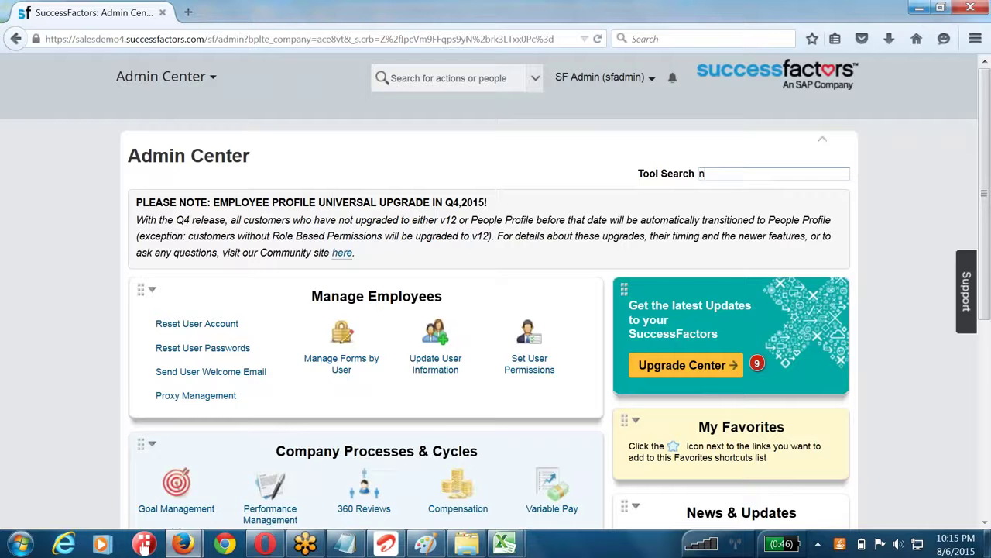
key(BackSpace)
text(msnshr z)
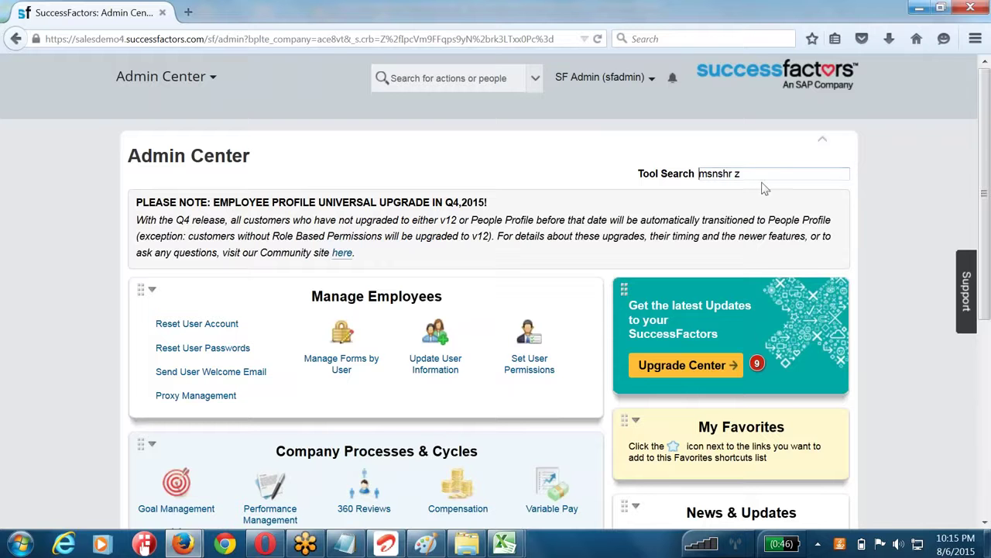
drag(759, 177, 246, 194)
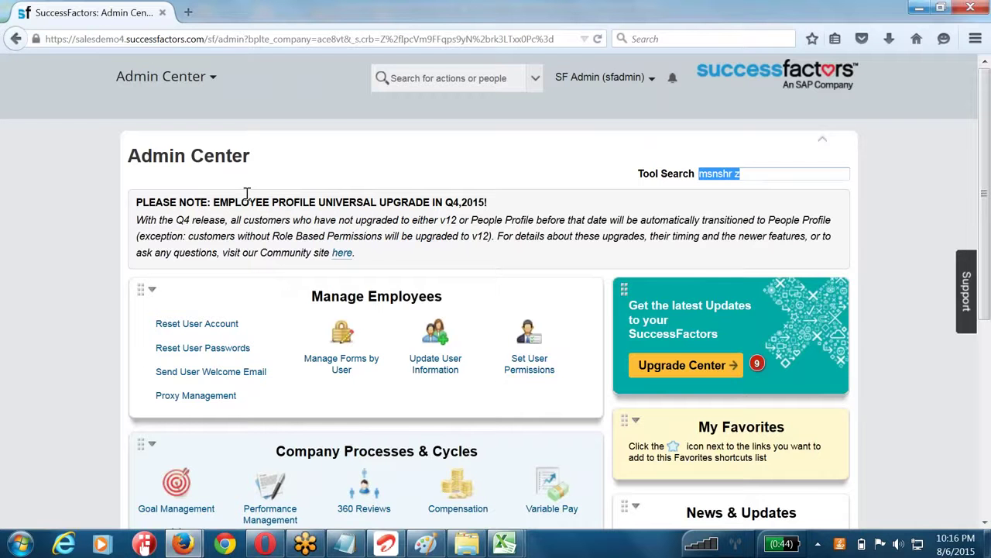
text(Manage data)
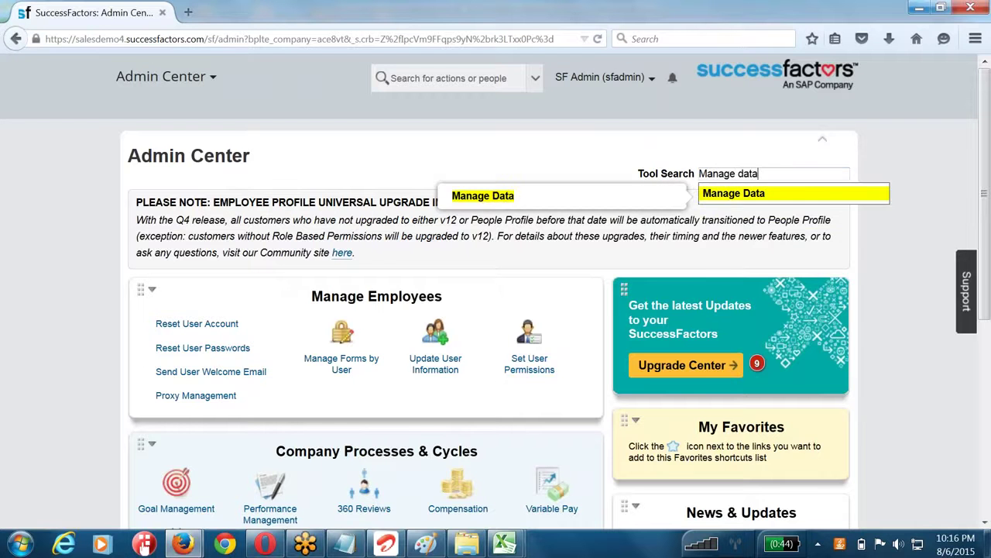
key(Return)
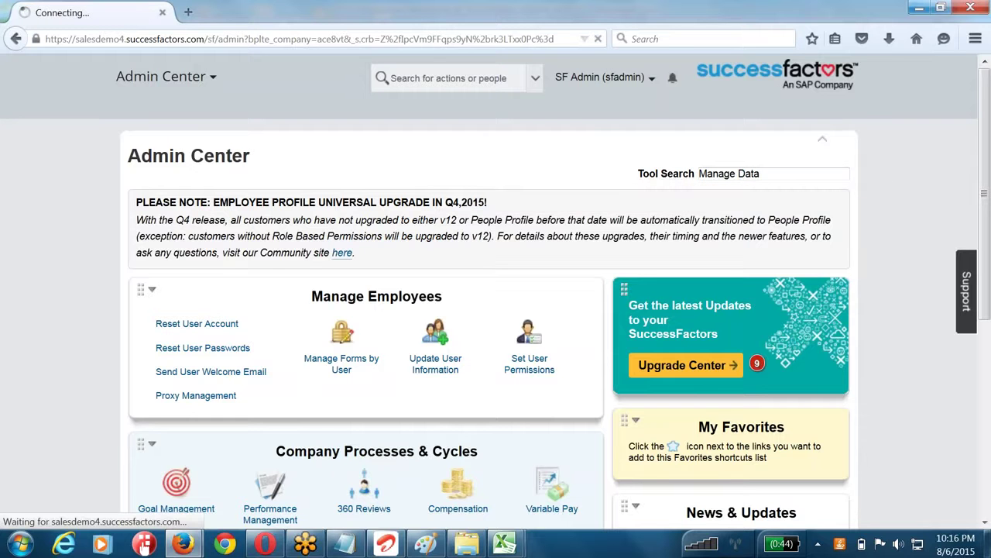
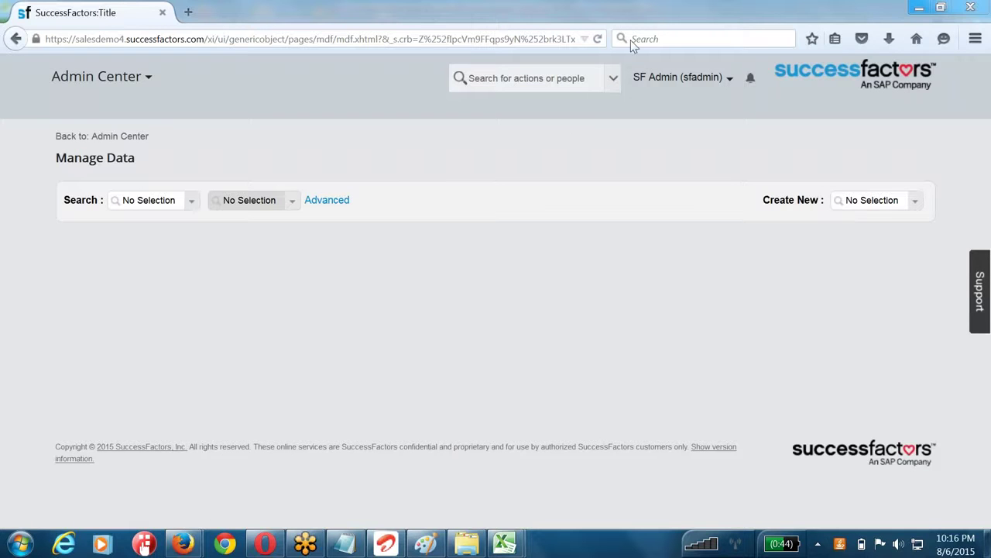
click(879, 200)
click(358, 447)
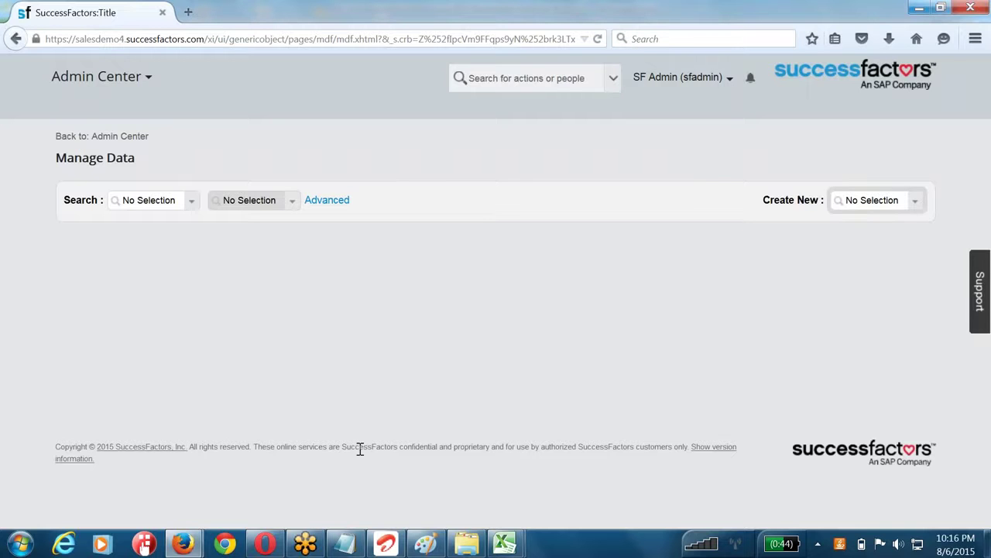
- Return to the 02. Configuration_Workbook_EC_Foundation_Objects_ECM_v1 workbook and highlight the Business Unit name row up to the Required (Mandatory) column
mouse_move(504, 544)
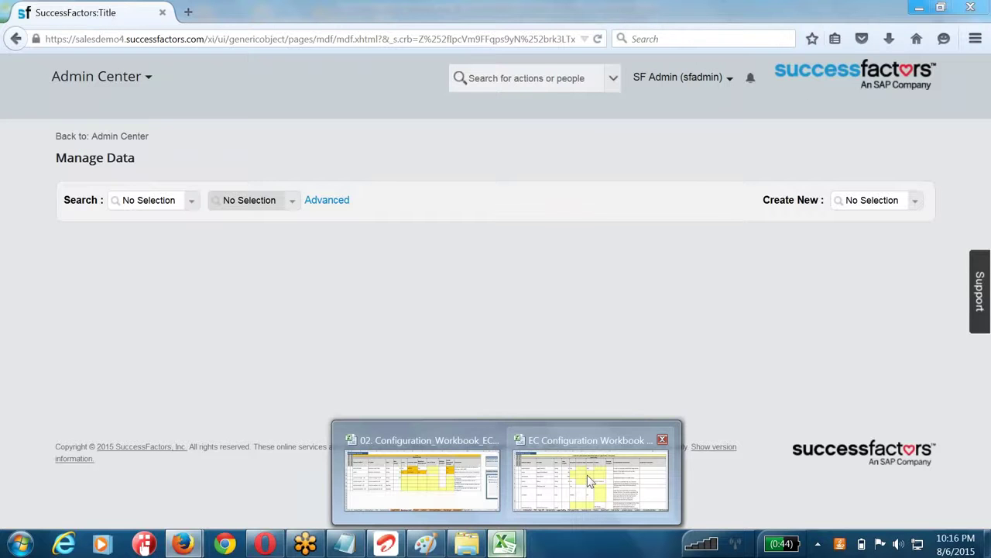
mouse_move(588, 475)
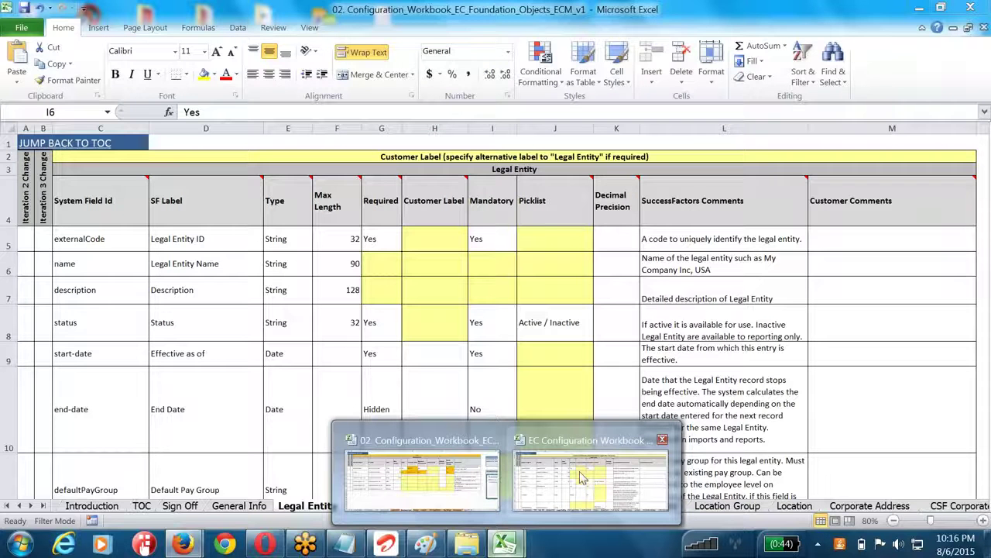
key(alt+Tab)
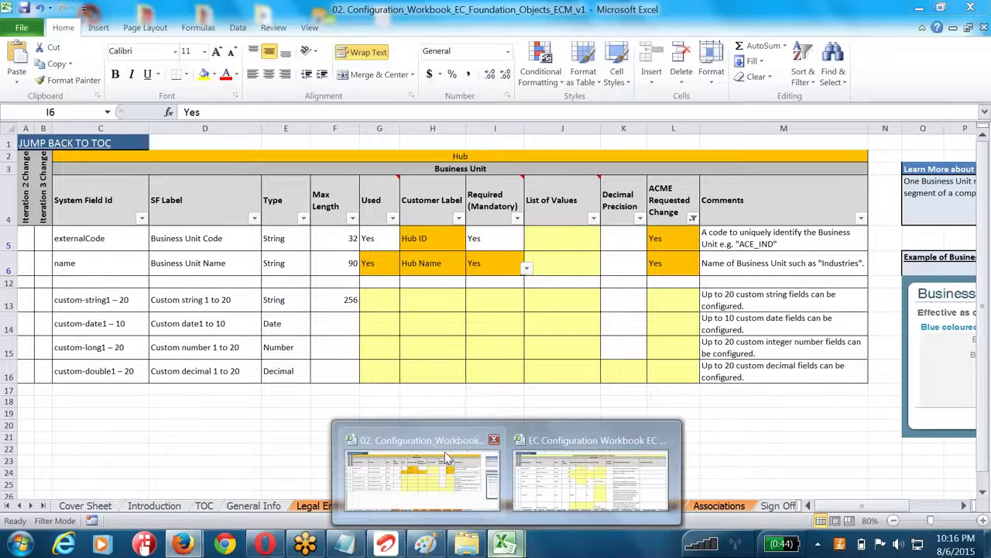
click(446, 457)
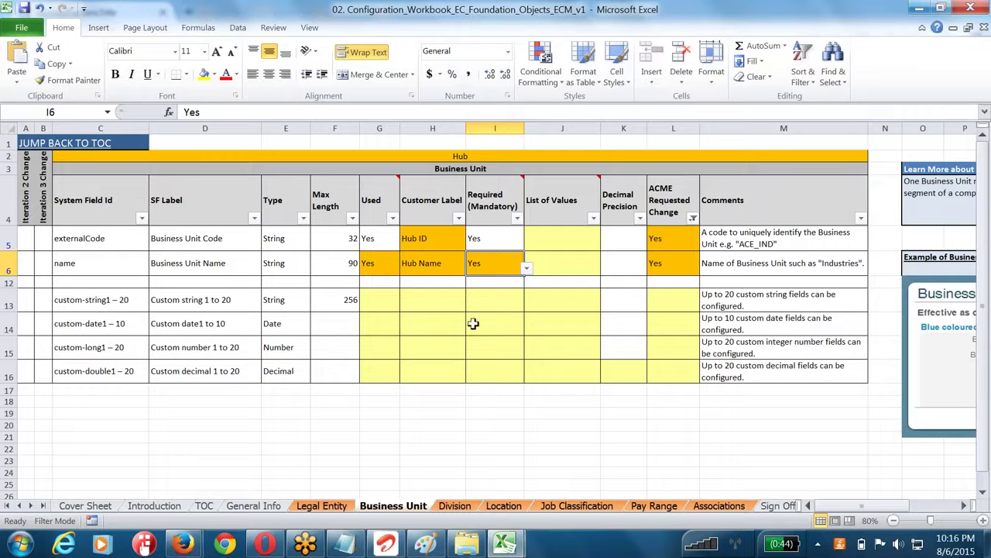
drag(504, 260, 27, 261)
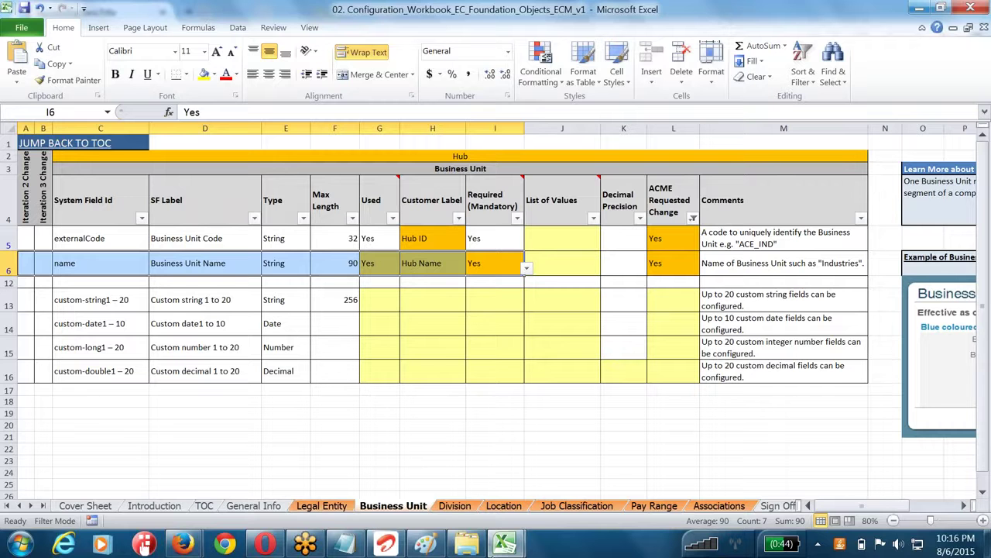
- Look over the Legal Entity sheet of the EC Configuration Workbook EC Foundation Objects 1502_v1 (2), then return to the customer workbook's Business Unit sheet
click(521, 542)
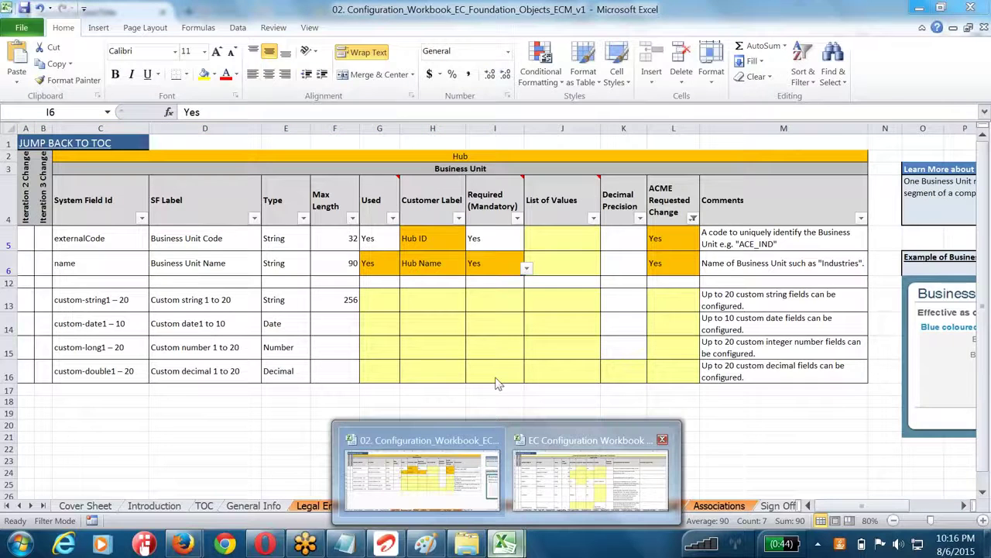
click(595, 488)
click(232, 279)
drag(85, 200, 745, 472)
scroll(746, 472, down, 10)
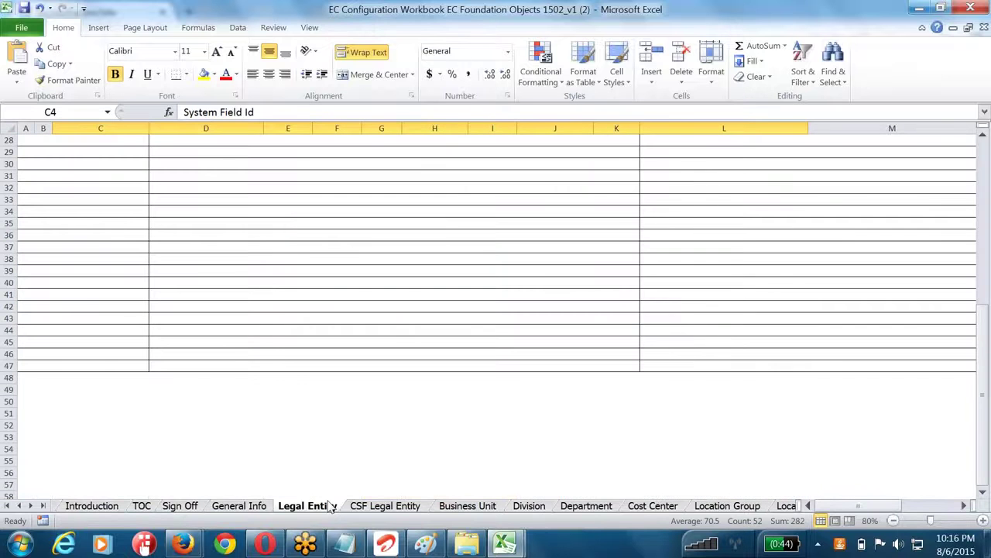
key(ctrl+Tab)
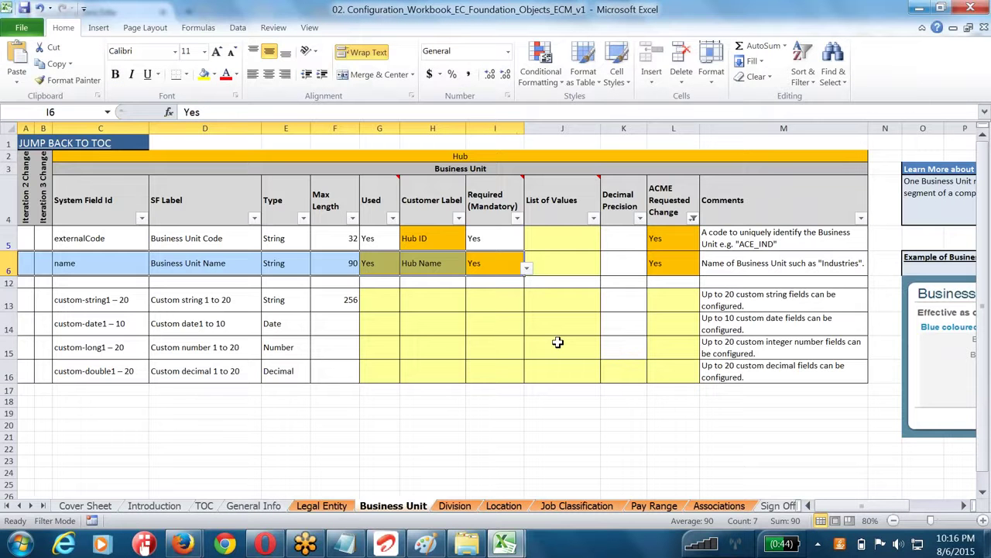
click(558, 341)
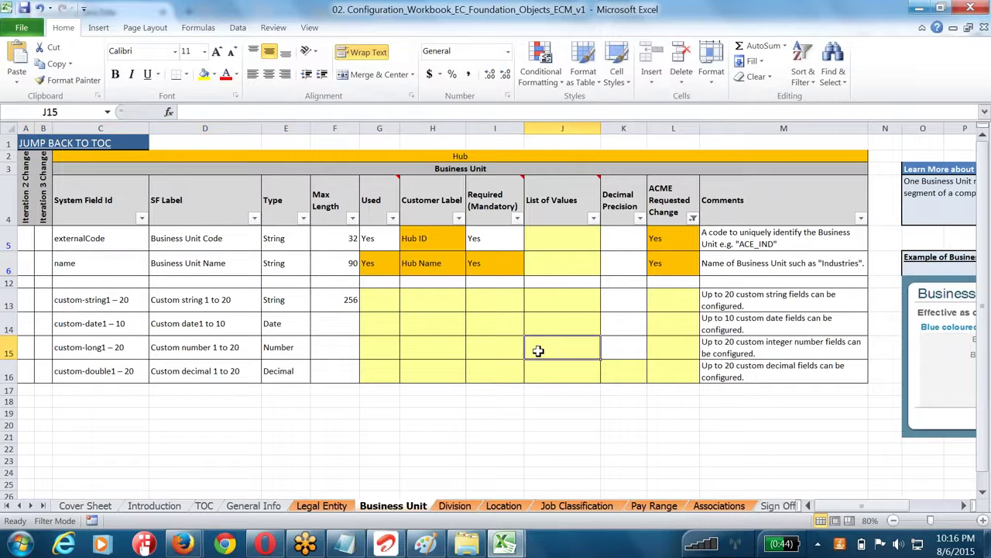
- Switch to SuccessFactors Manage Data and open a blank form for creating a new Business Unit
mouse_move(194, 546)
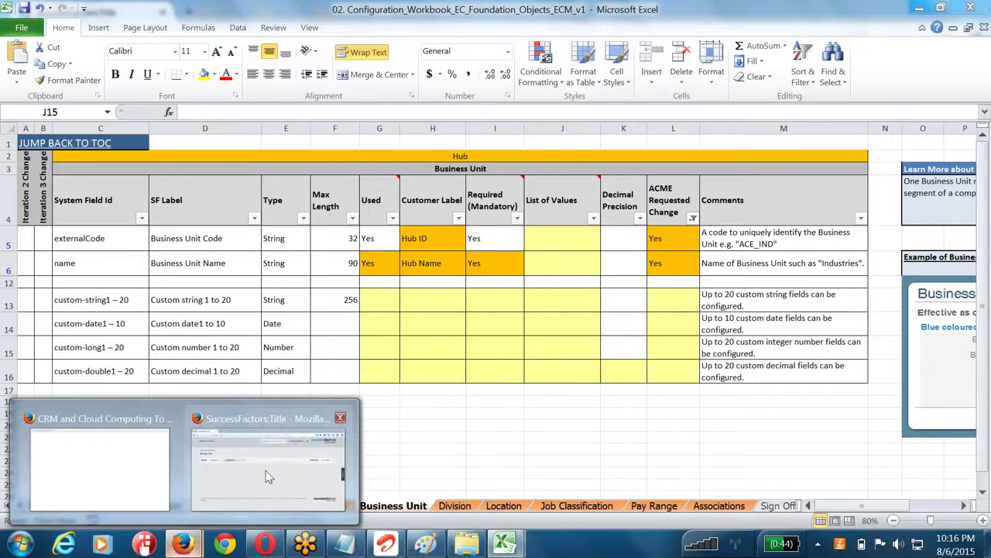
click(248, 470)
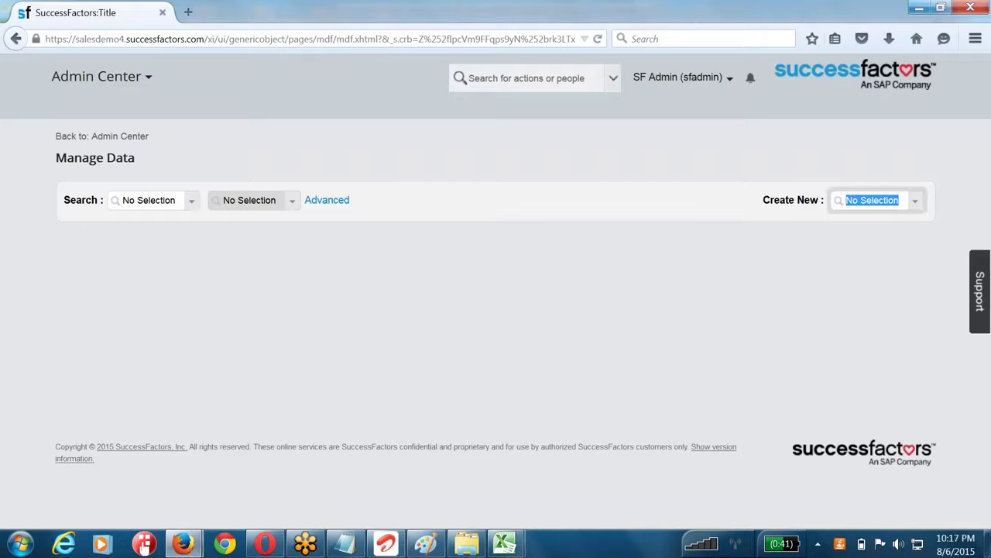
text(n)
key(ctrl+a)
text(nudior)
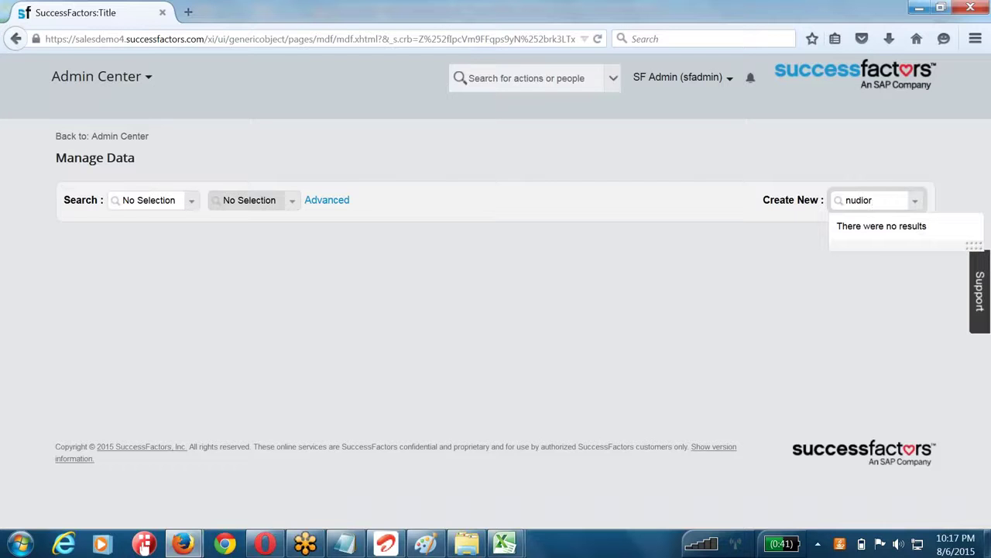
key(ctrl+a)
text(busienss)
key(ctrl+a)
key(BackSpace)
text(Business)
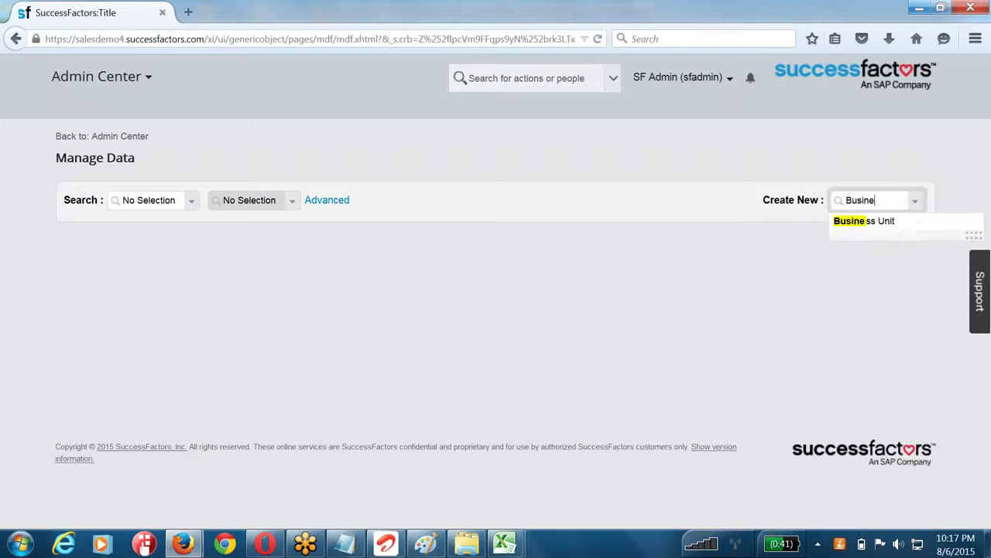
click(891, 224)
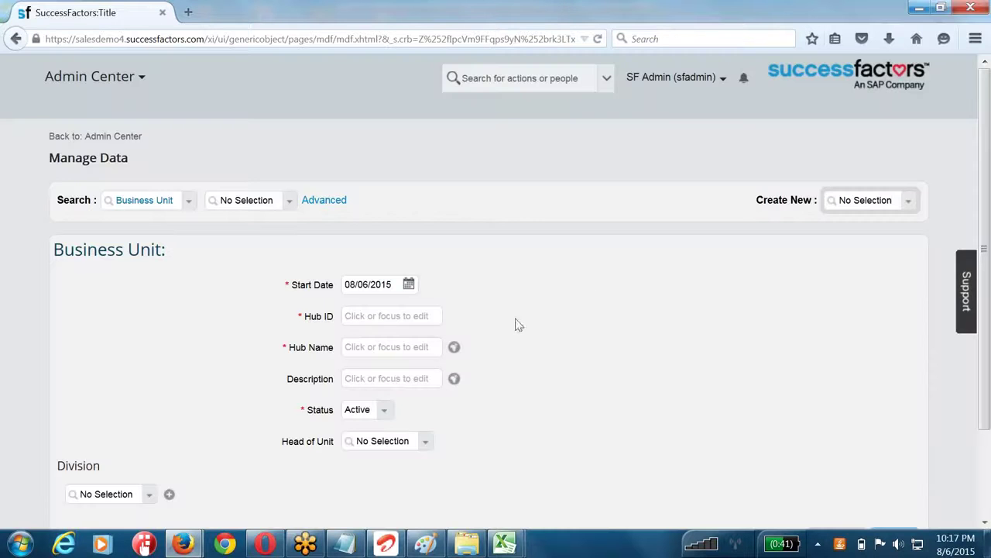
- Check the Hub Name label, its required mark and the Business Unit heading on the new form, and go back to Admin Center
triple_click(283, 350)
click(271, 388)
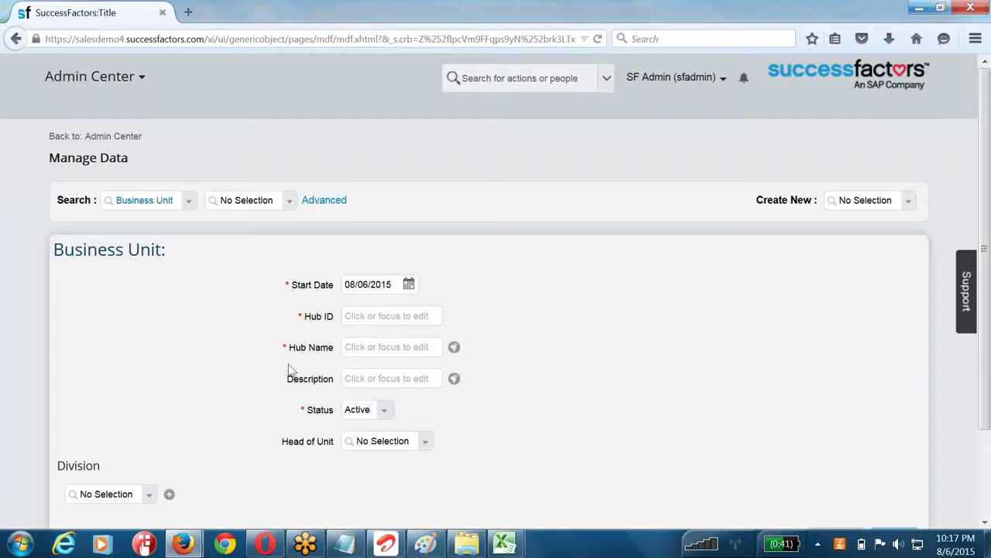
drag(162, 255, 56, 261)
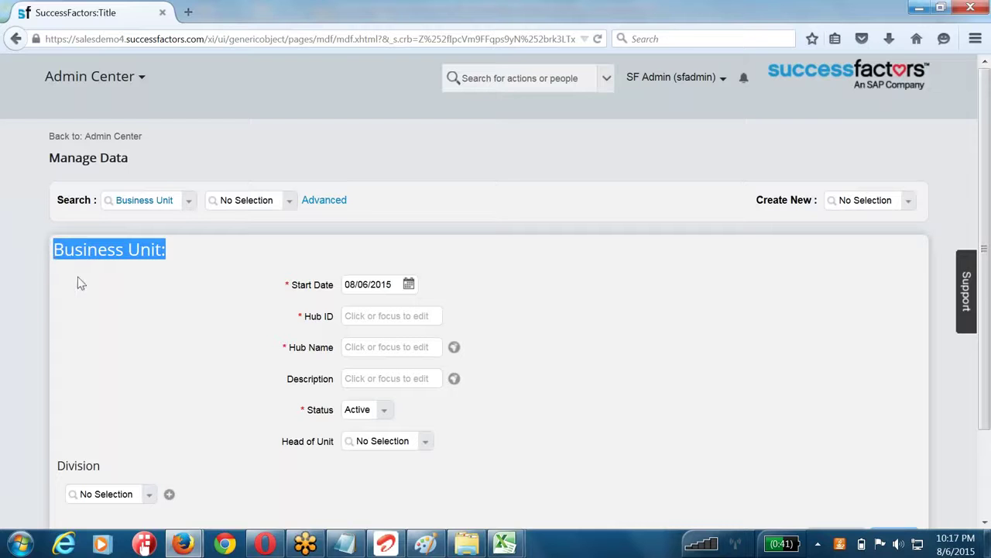
drag(284, 349, 334, 353)
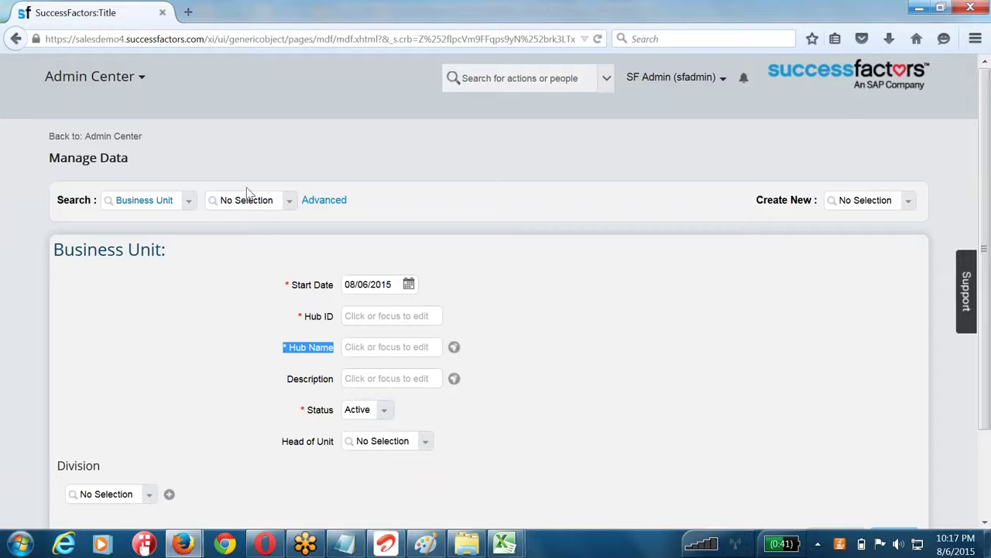
click(300, 369)
drag(301, 370, 346, 364)
drag(53, 250, 152, 265)
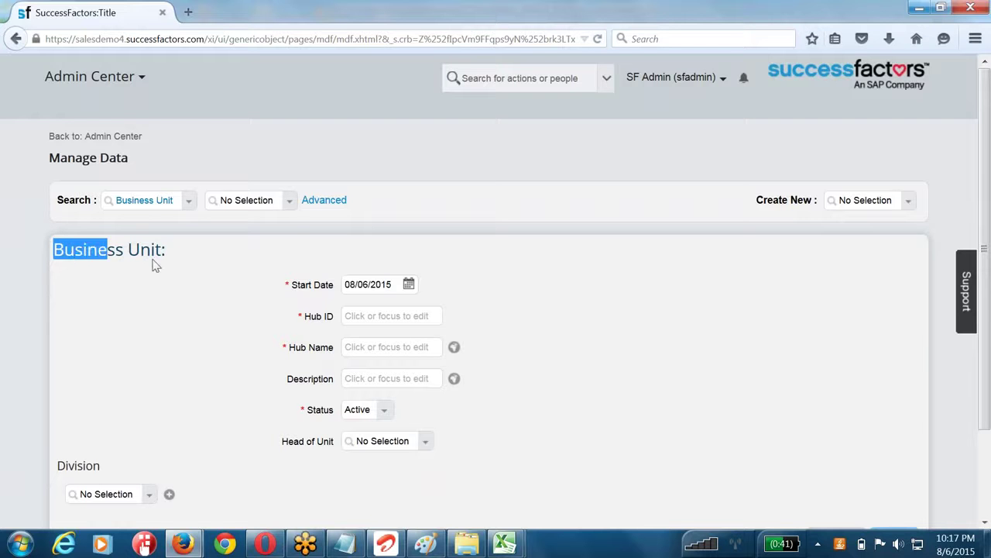
click(208, 262)
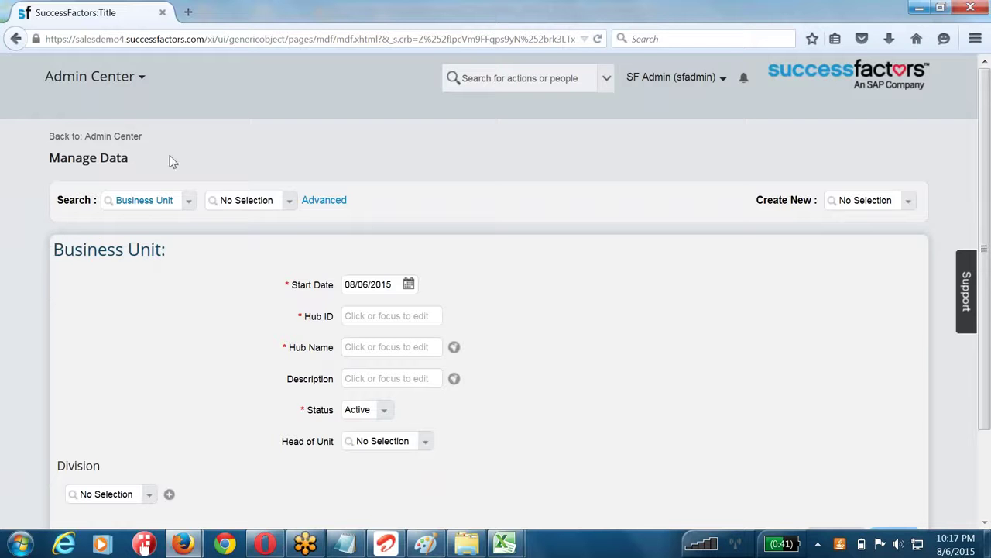
click(120, 137)
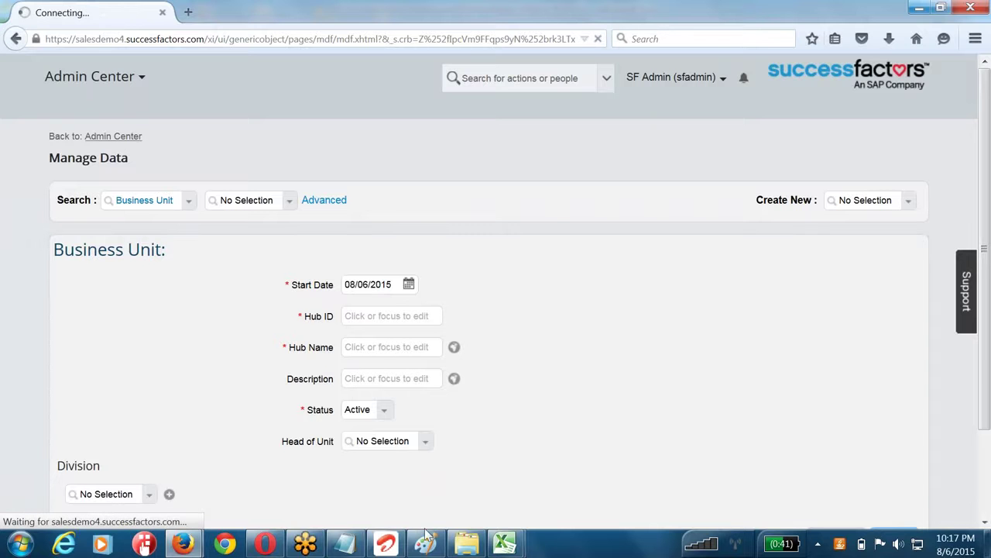
- Switch to the customer workbook and compare the name field's SF Label and Customer Label, plus the Business Unit sheet heading
mouse_move(505, 543)
click(422, 465)
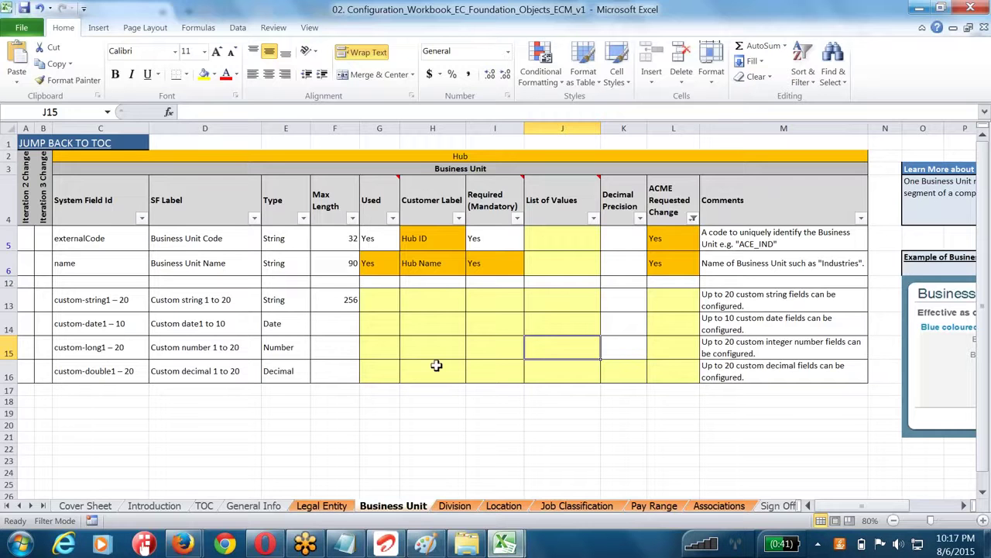
click(425, 269)
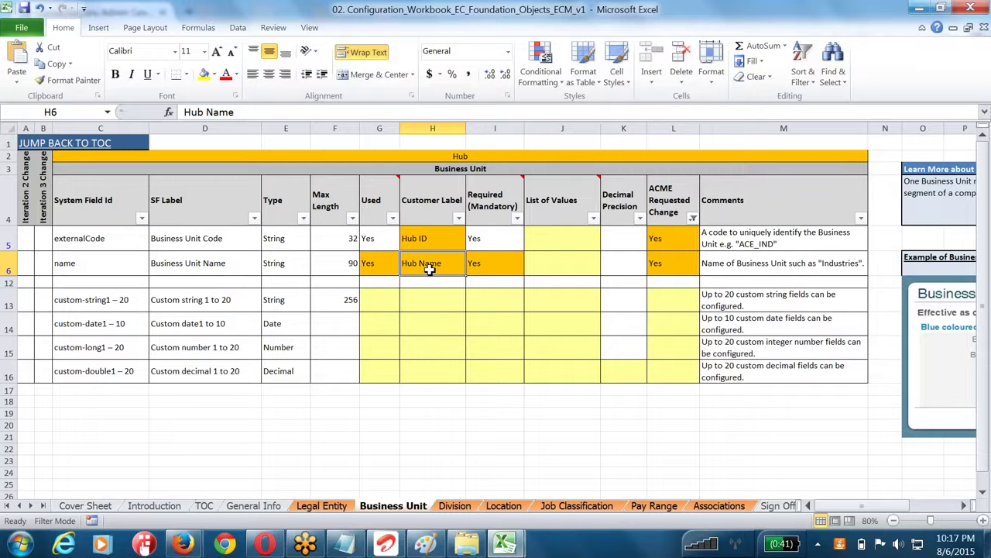
click(192, 265)
click(432, 265)
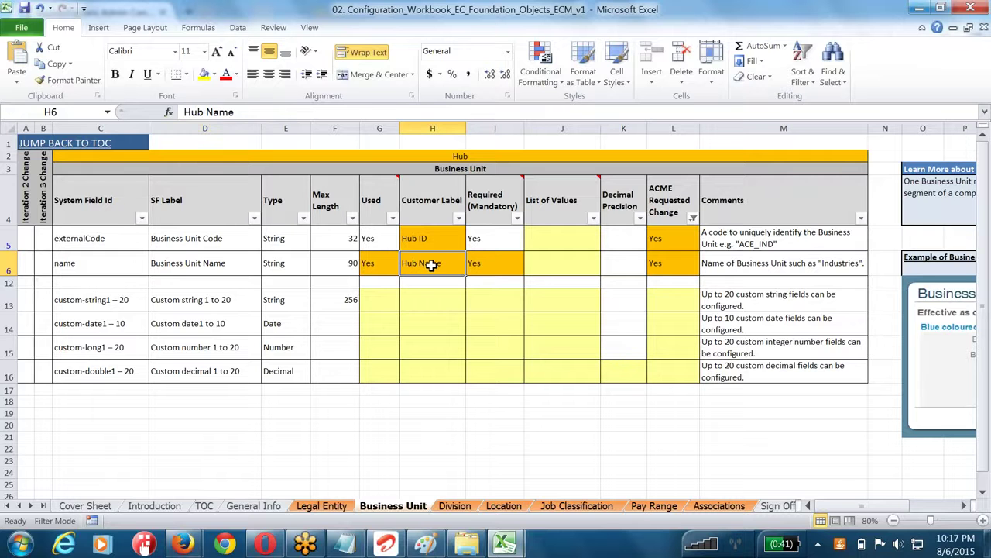
click(461, 167)
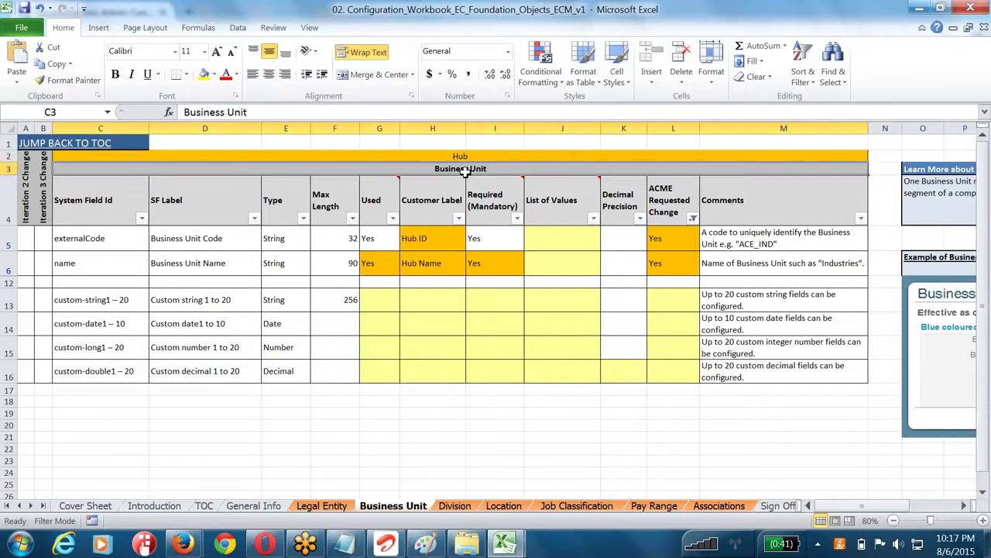
- Check the customer's Hub heading above the Business Unit title in the workbook, then return to SuccessFactors Admin Center
click(462, 156)
mouse_move(480, 204)
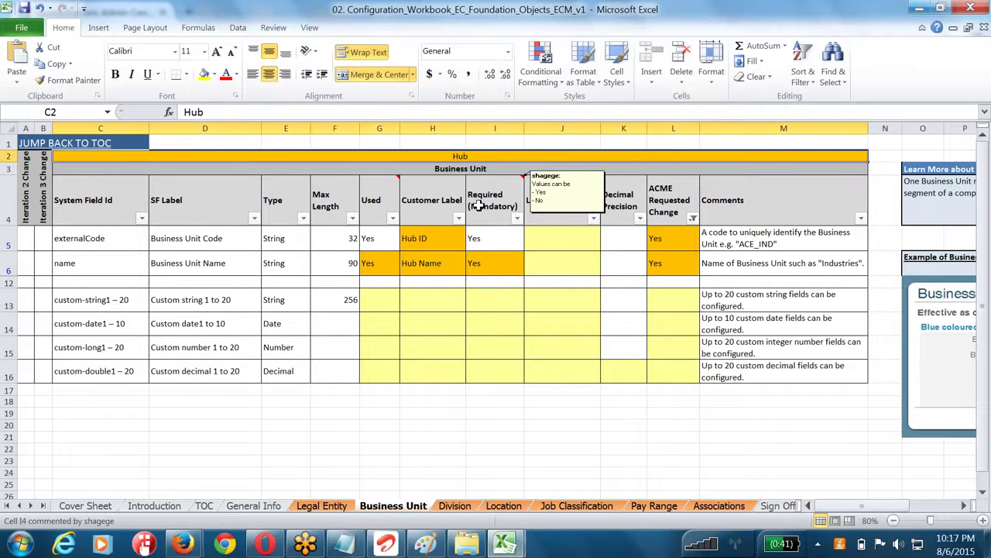
key(alt+Tab)
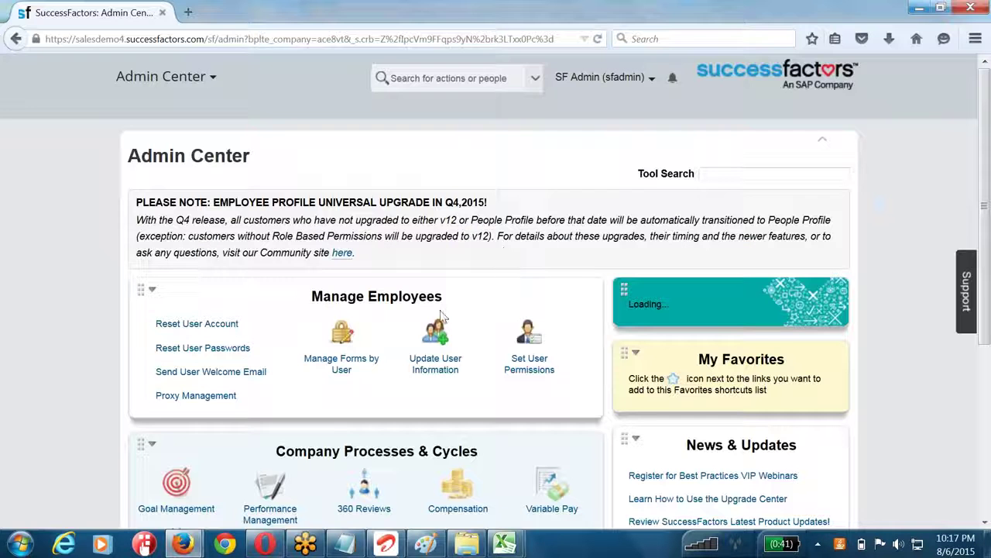
- Find the Configure Object Definitions tool by searching for Configure Object, and open it
click(755, 178)
text(manag)
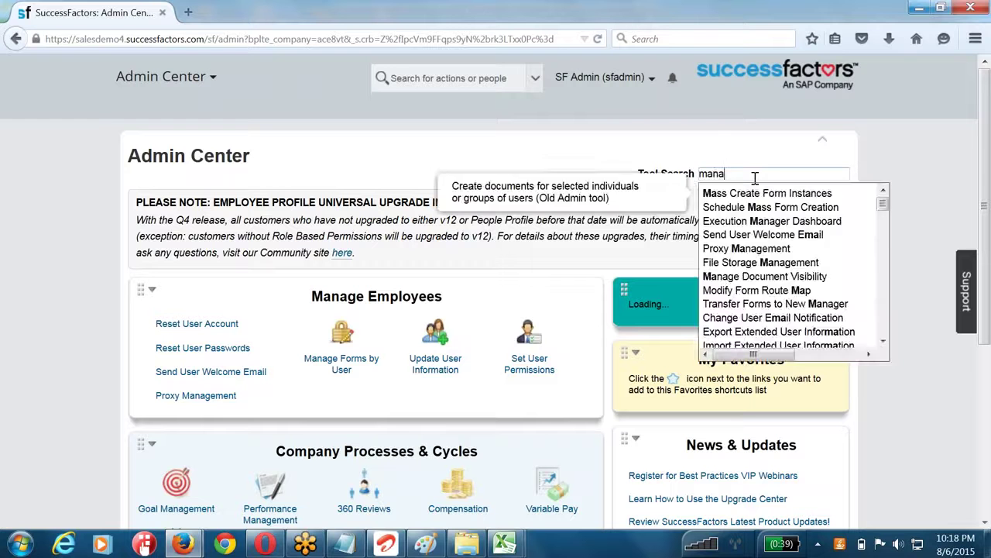
key(BackSpace)
key(BackSpace)
key(BackSpace)
key(BackSpace)
key(BackSpace)
text(Conf)
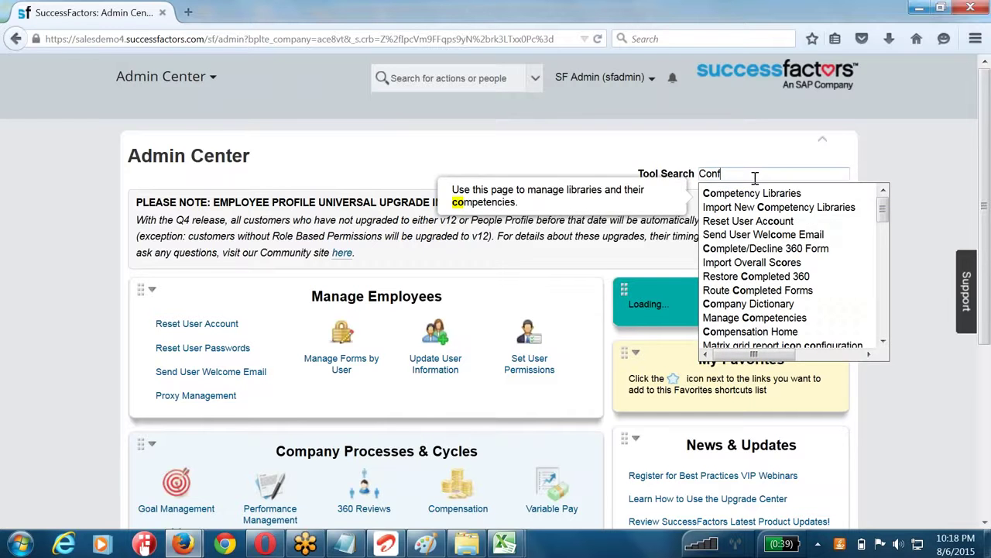
text(igure Orject)
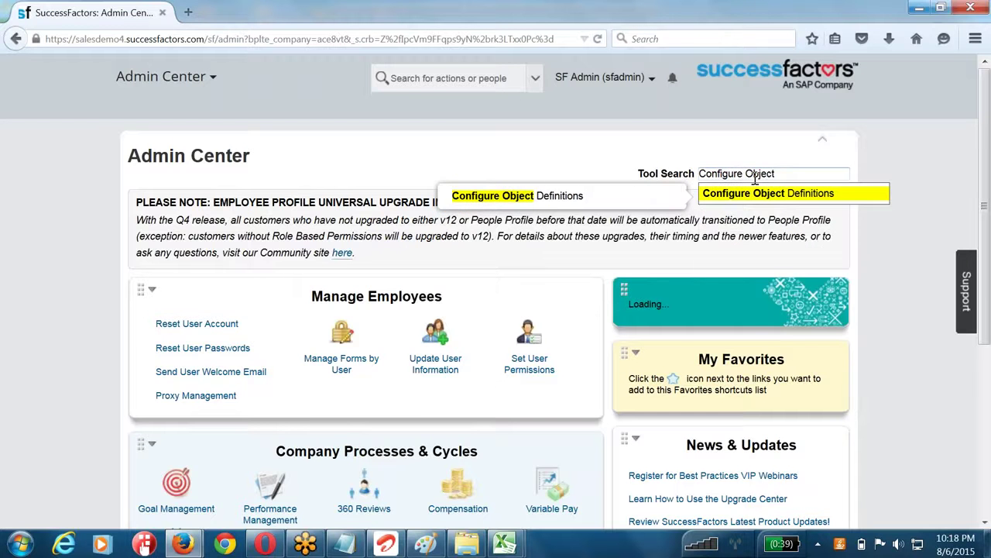
key(Return)
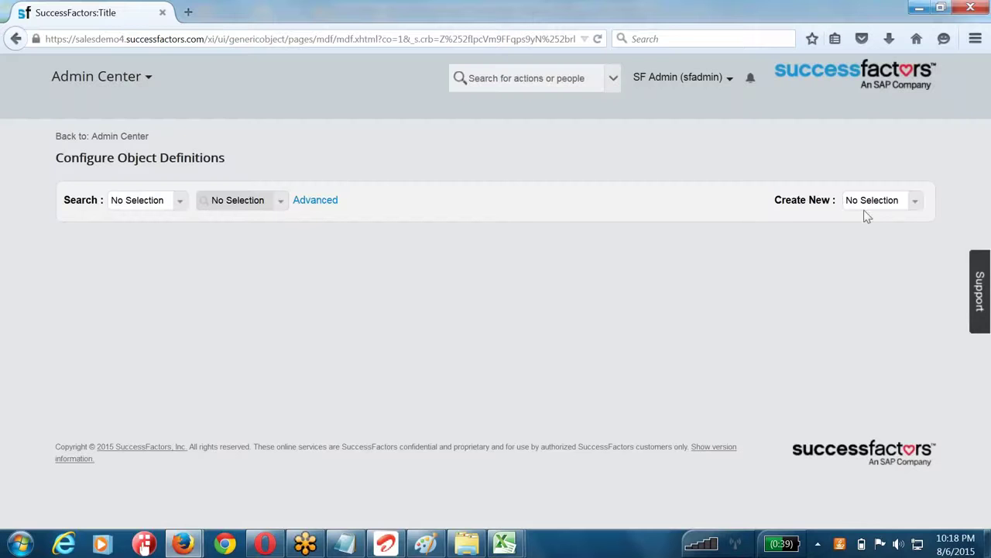
- Look up the Business Unit entry among the object definitions and load it
click(870, 203)
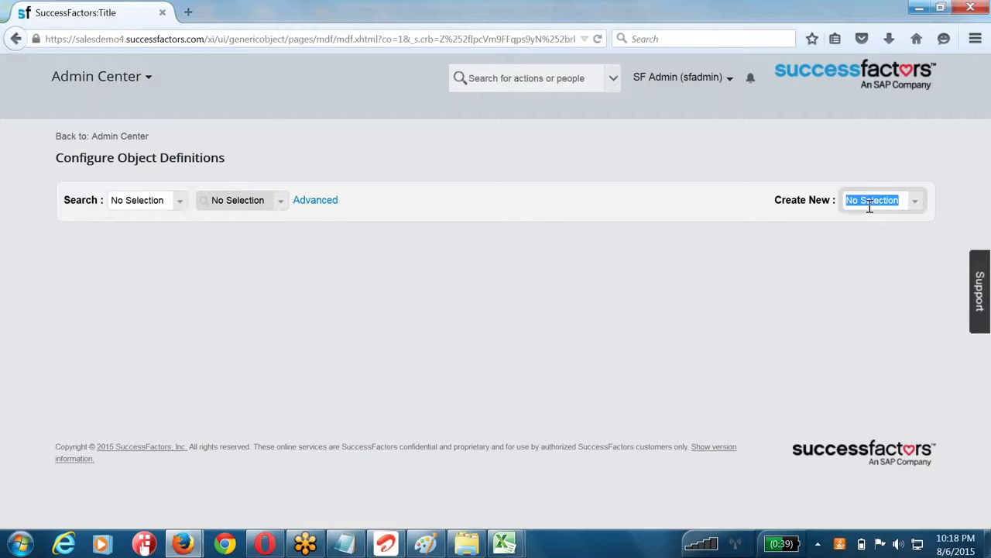
click(155, 195)
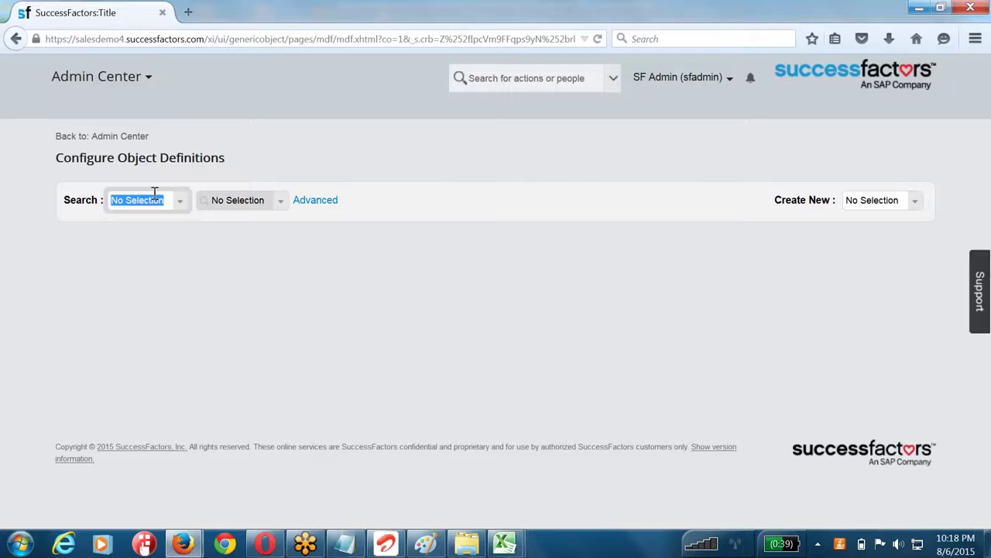
click(179, 203)
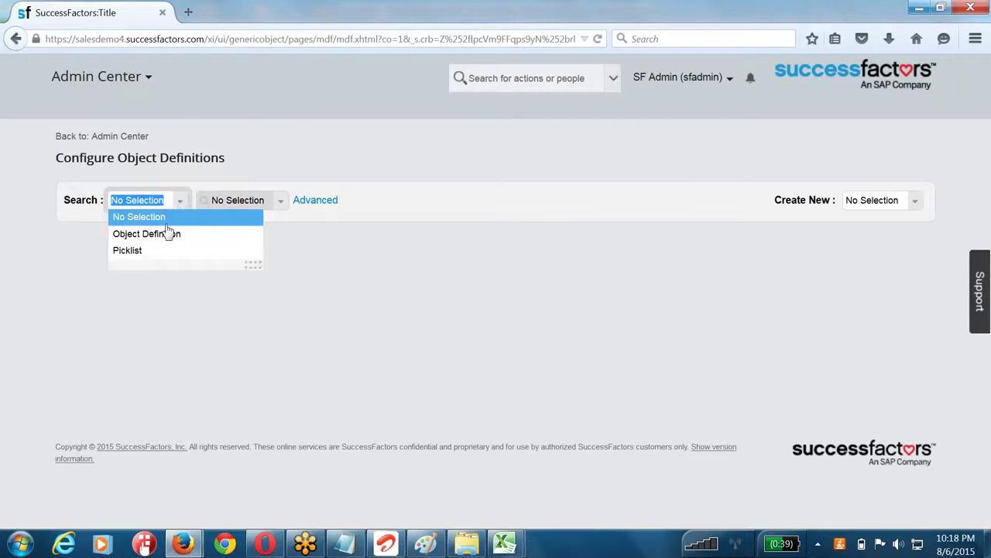
click(163, 234)
click(281, 198)
text(business)
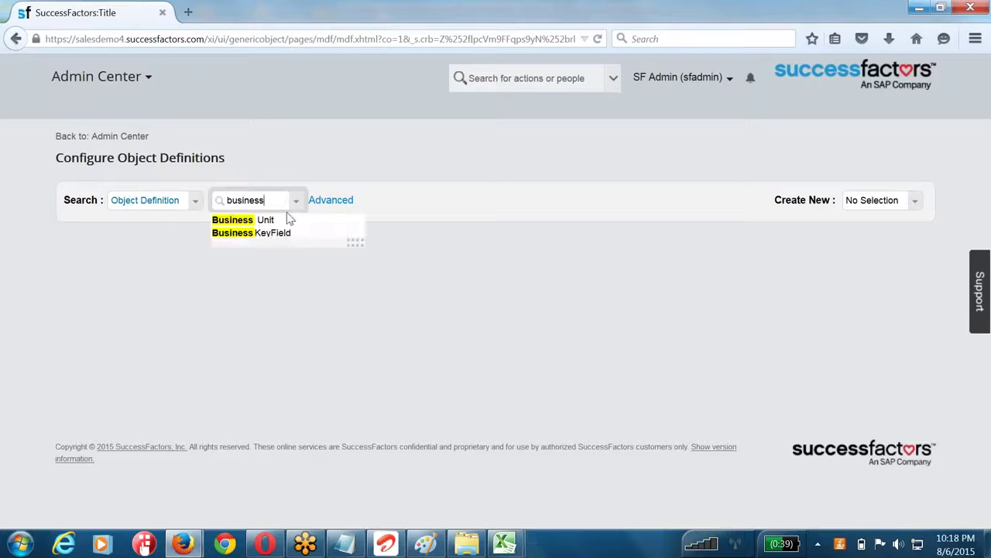
click(287, 220)
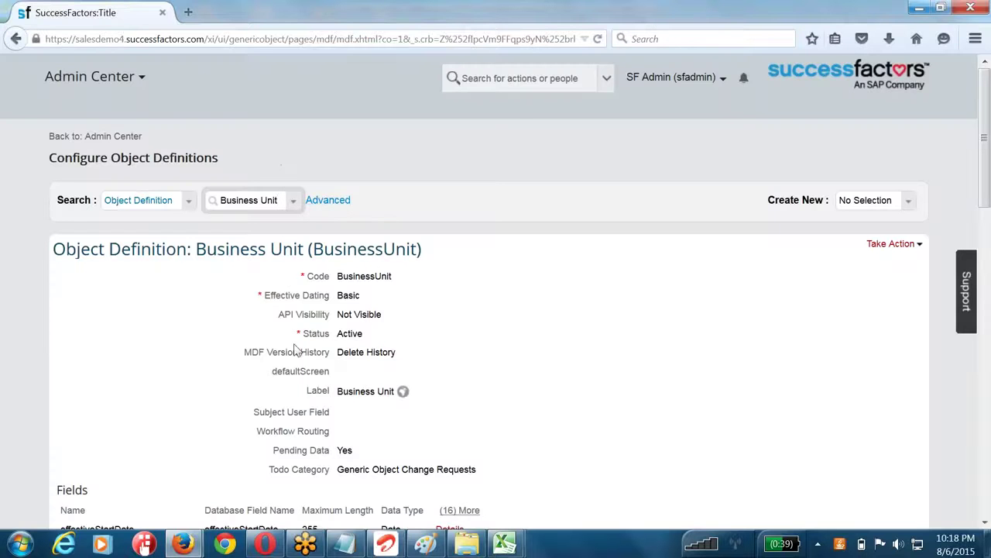
- Start a correction of the Business Unit object definition and set the object's label to HUB
click(891, 244)
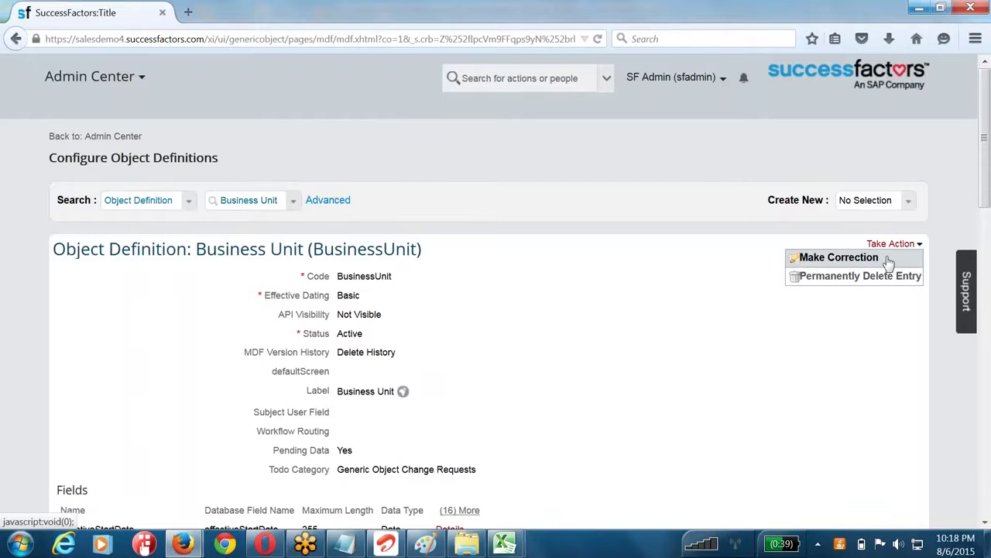
click(839, 257)
scroll(465, 388, down, 3)
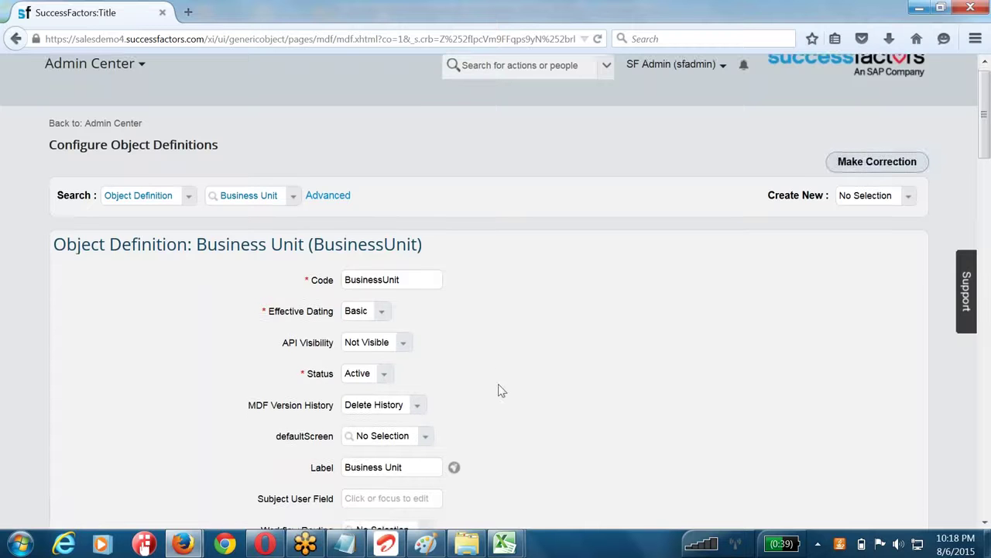
drag(393, 306, 71, 344)
text(H)
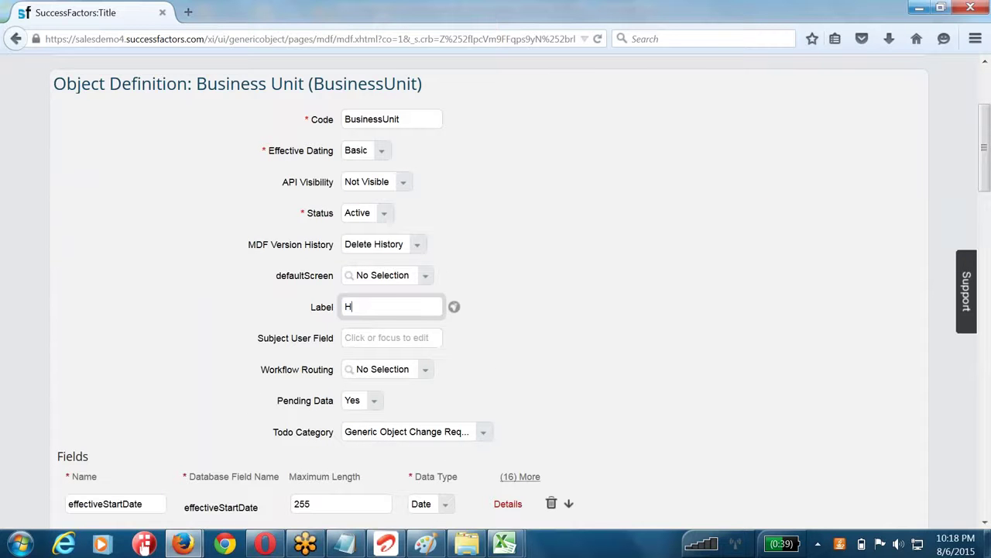
text(UB Name)
key(BackSpace)
key(BackSpace)
- Open the details of the name field (externalName) and select its label text for replacement
scroll(329, 401, down, 4)
scroll(195, 409, down, 4)
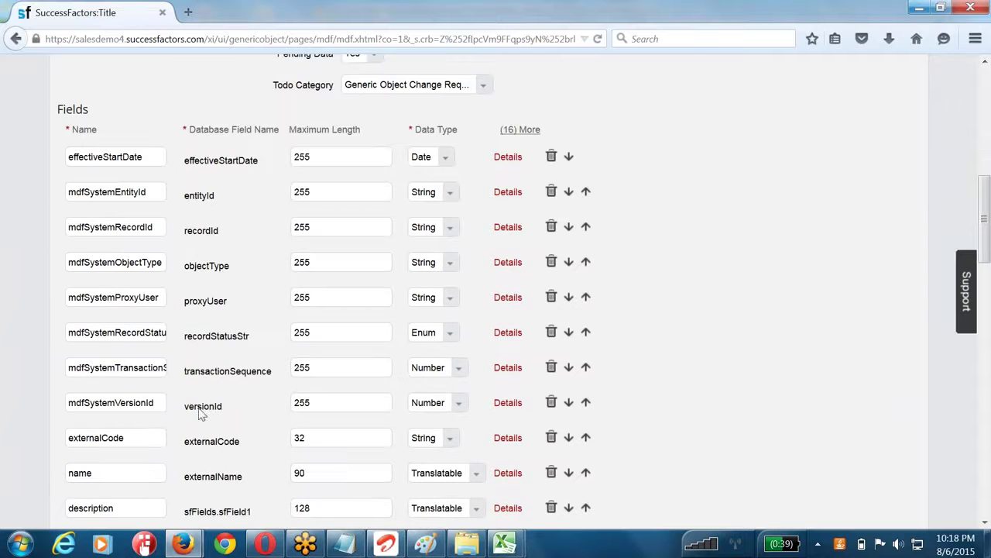
double_click(224, 480)
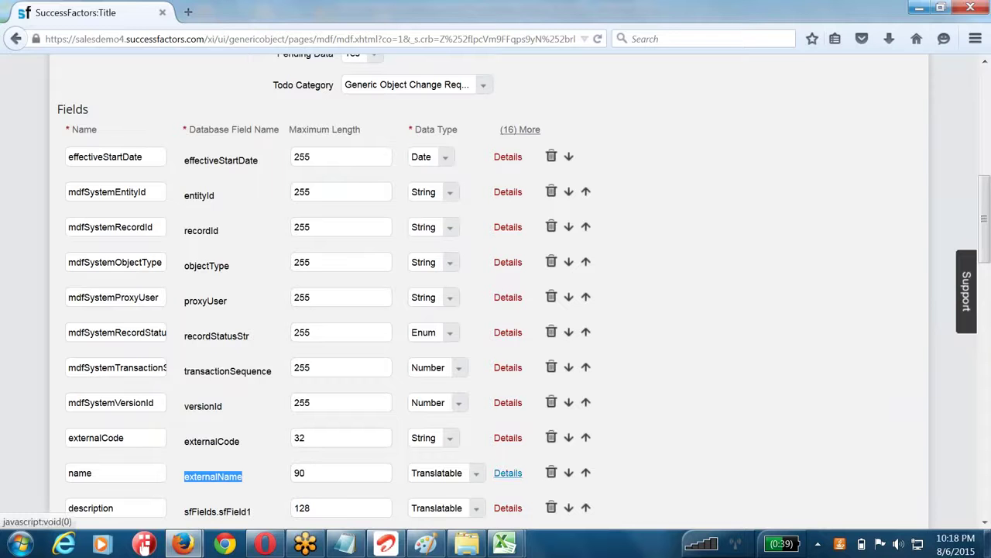
click(508, 474)
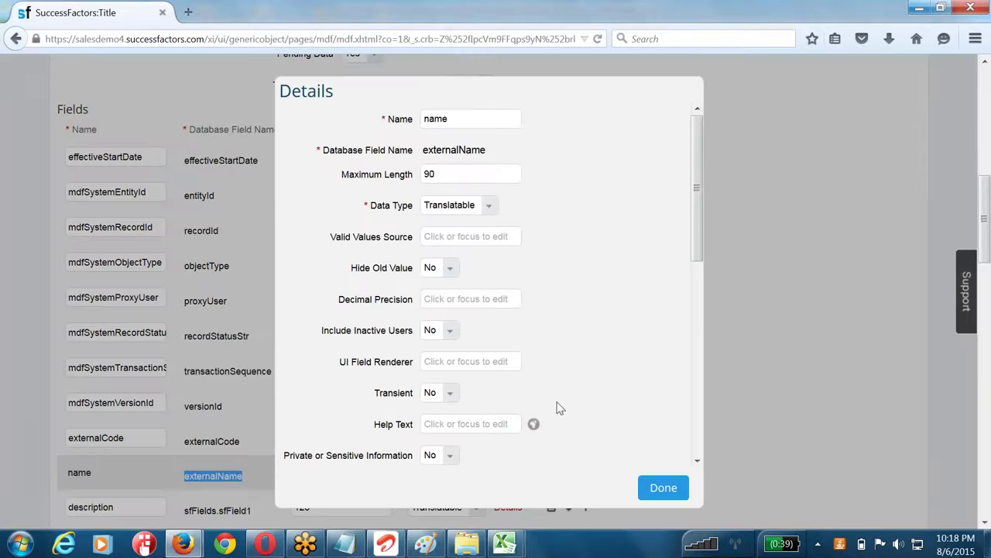
scroll(670, 257, down, 4)
drag(488, 325, 367, 323)
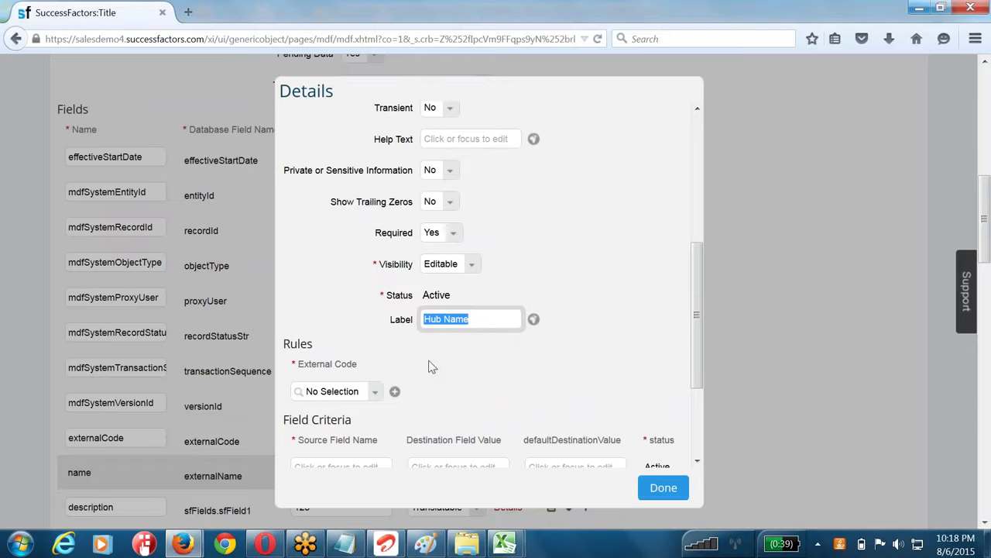
- Copy Business Unit Name from the workbook's SF Label column and paste it as the name field's label
click(511, 543)
click(418, 411)
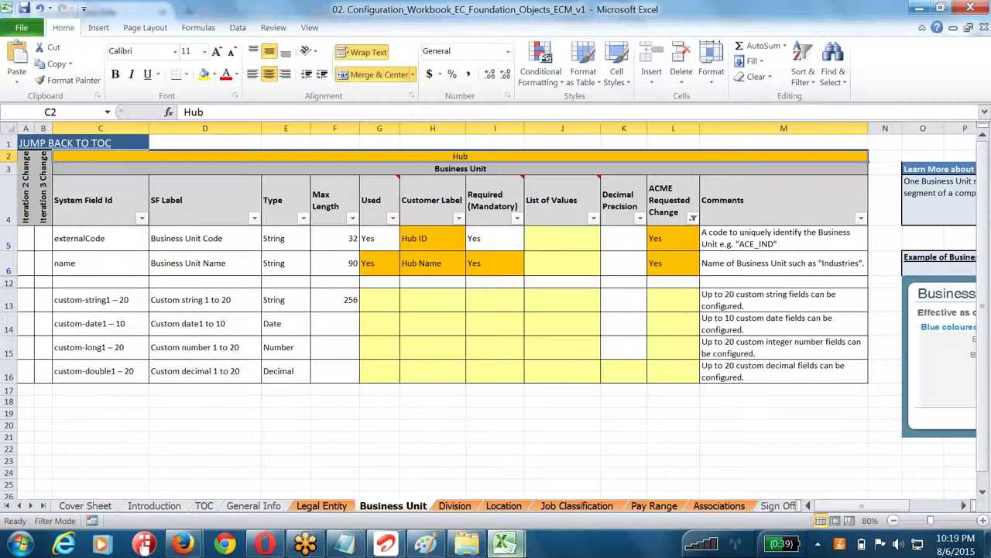
drag(92, 263, 254, 261)
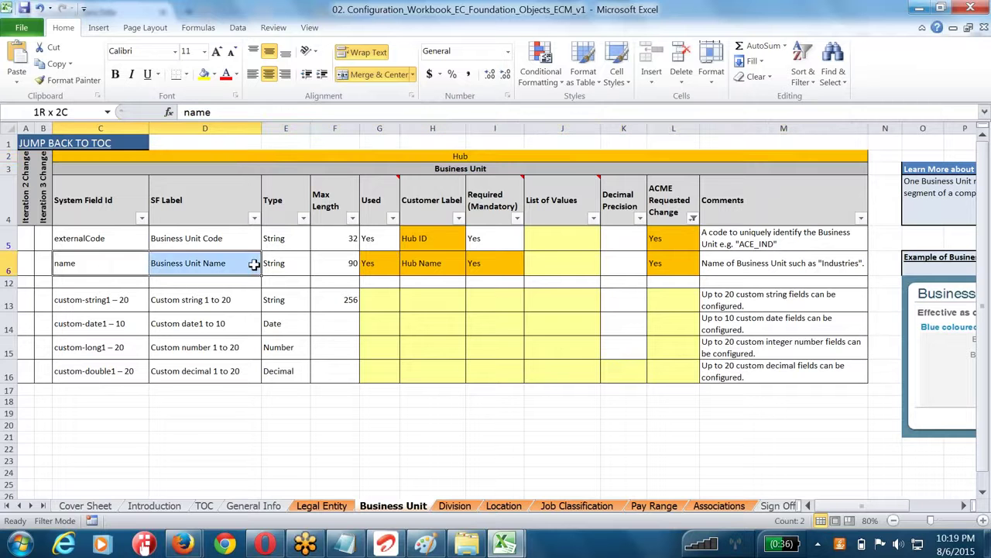
click(177, 267)
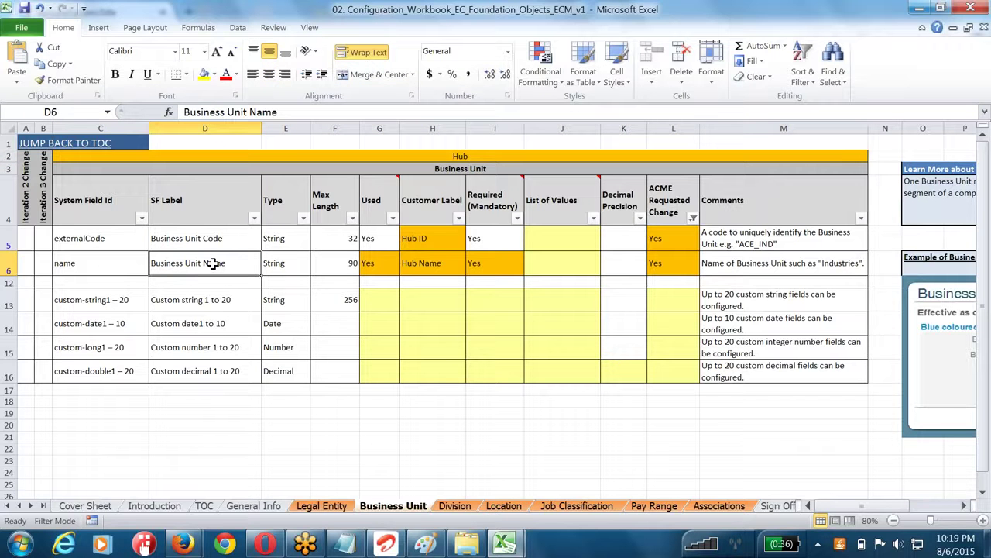
key(ctrl+c)
key(alt+Tab)
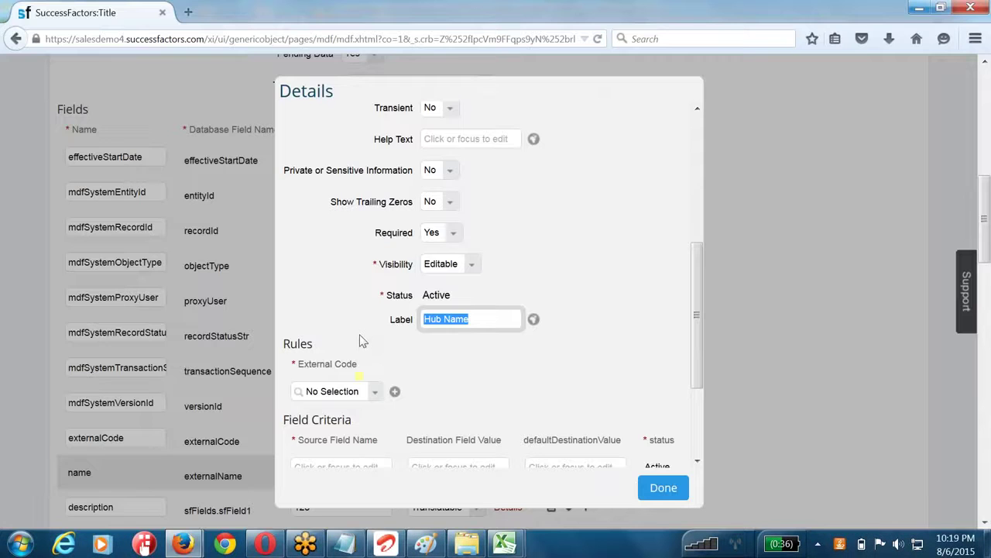
key(ctrl+v)
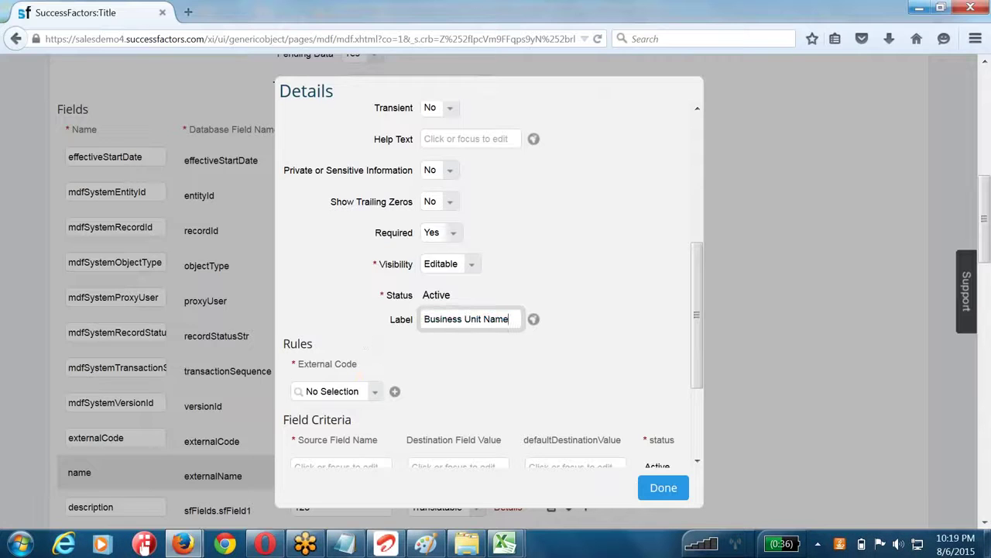
- Set the name field's label to Hub Name and its Required setting to No, then accept the field details
drag(509, 319, 277, 300)
text(Hub Name)
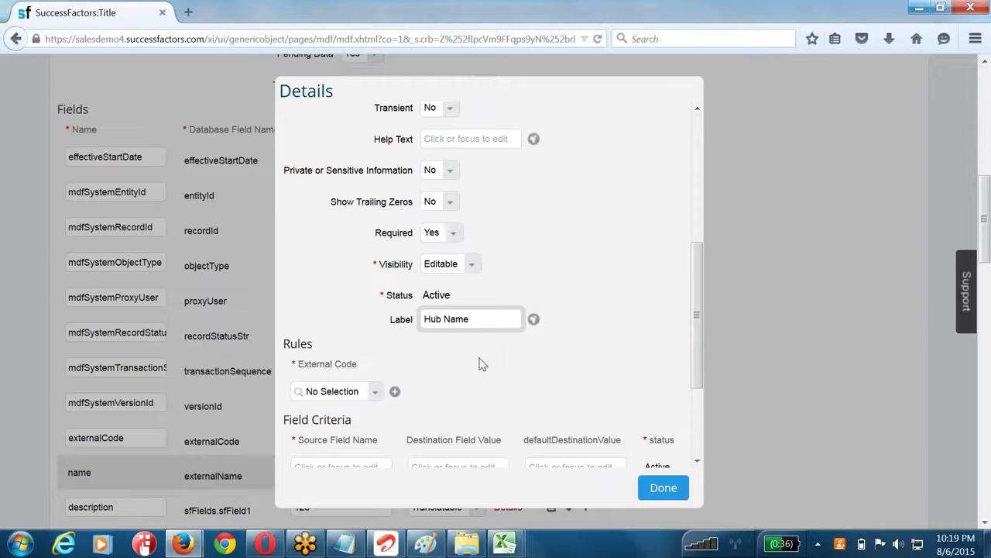
scroll(480, 360, up, 2)
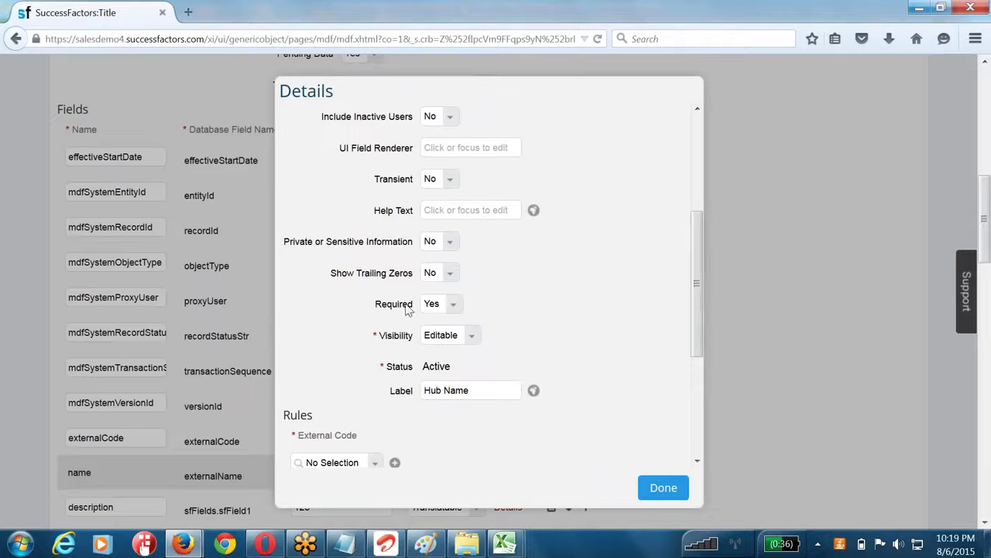
drag(375, 305, 416, 310)
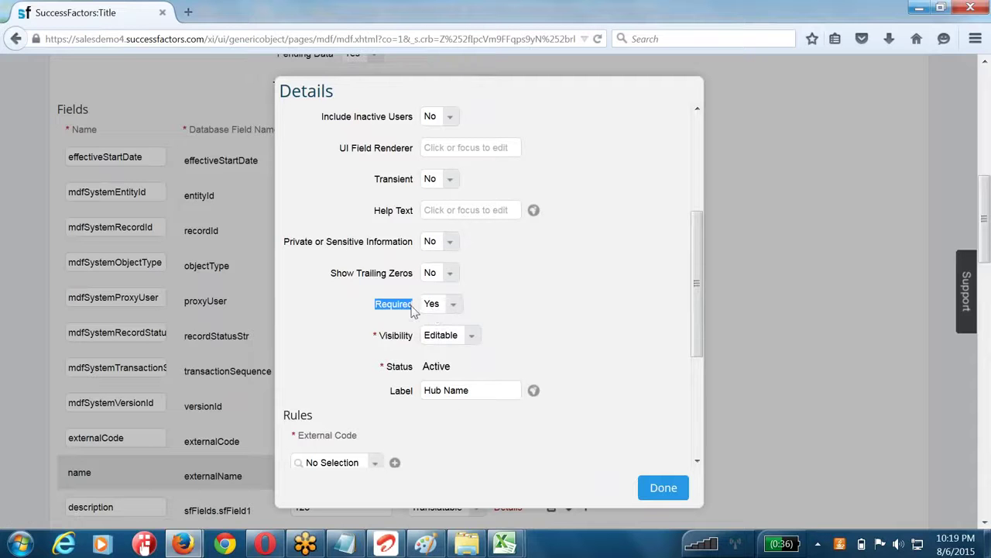
click(455, 309)
click(455, 307)
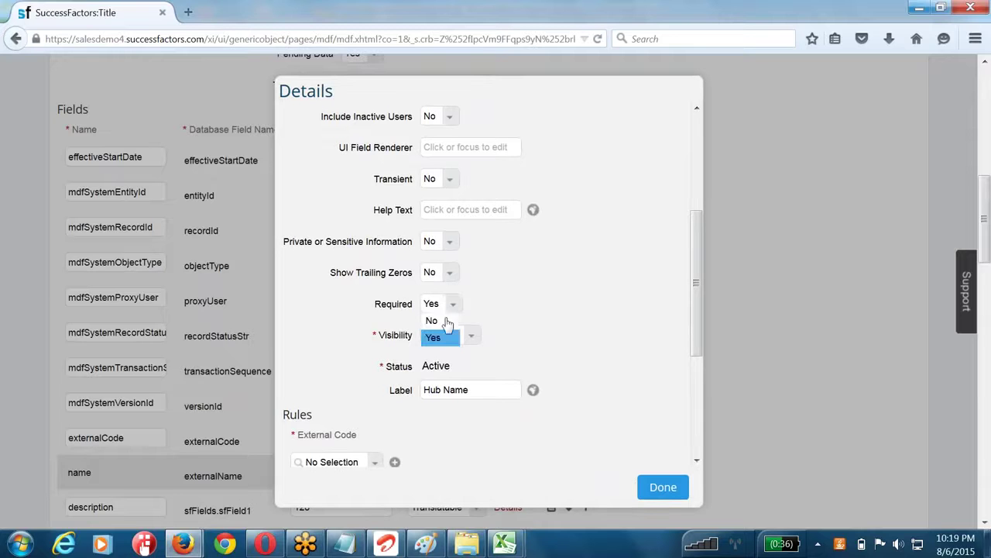
click(436, 318)
click(652, 484)
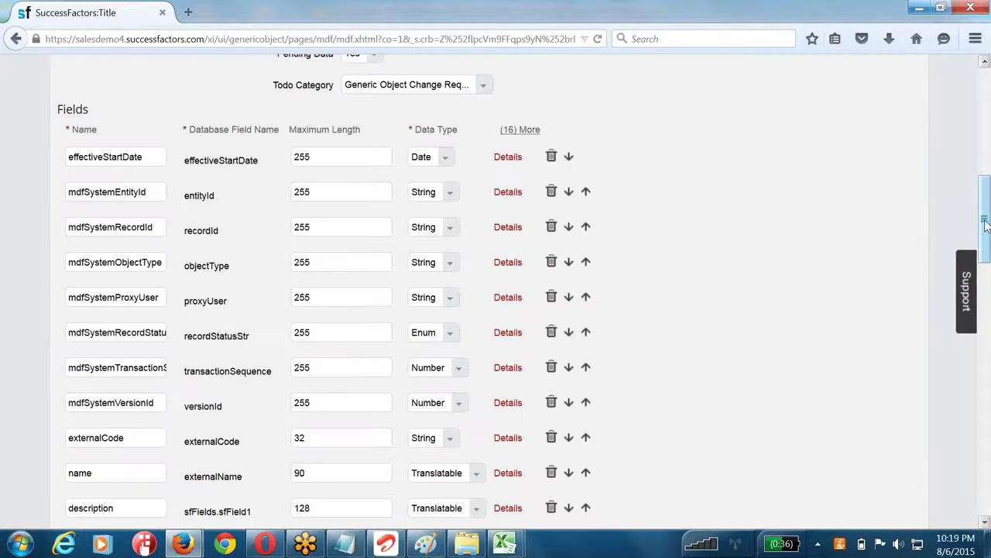
- Save the corrected Business Unit object definition
drag(986, 256, 988, 302)
scroll(659, 259, up, 4)
scroll(982, 282, down, 3)
scroll(677, 376, down, 10)
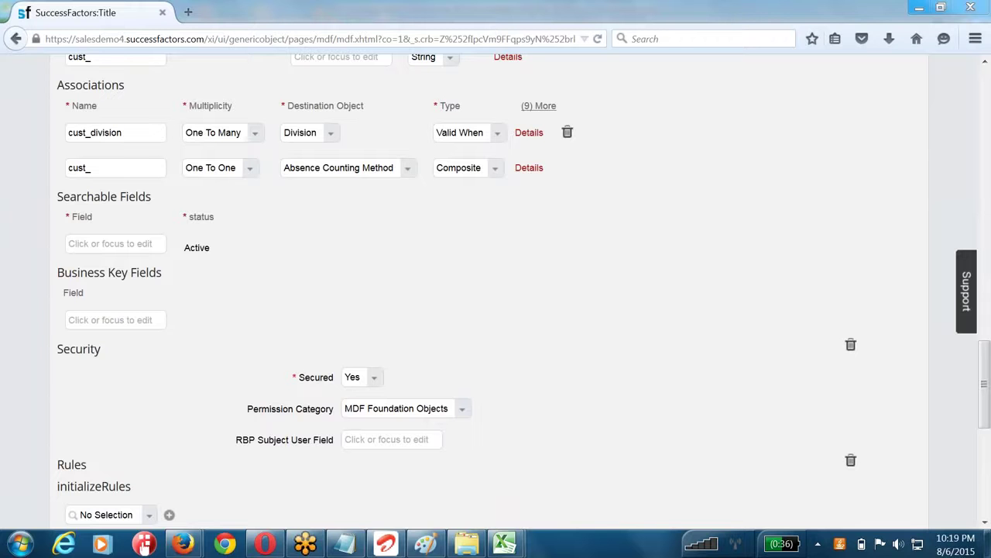
scroll(980, 387, down, 5)
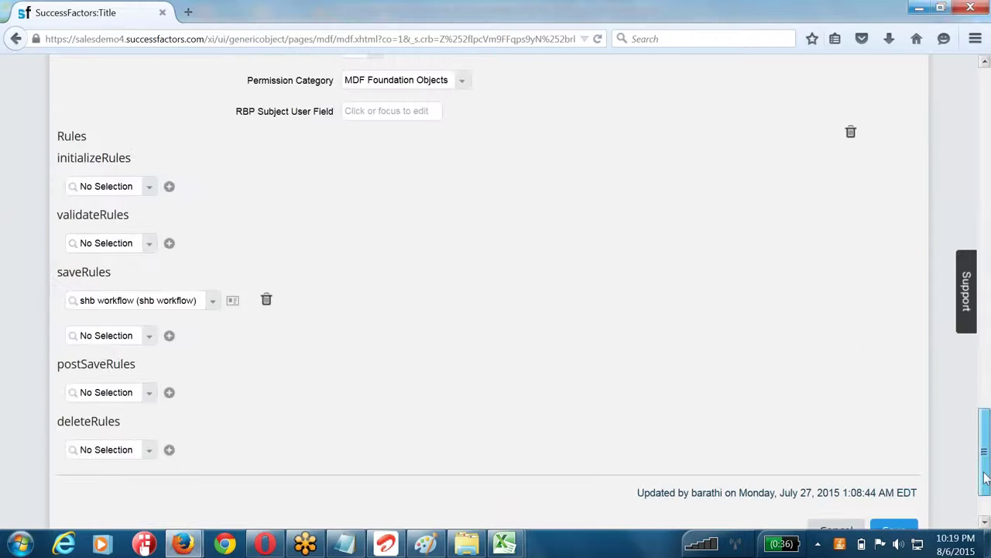
click(915, 447)
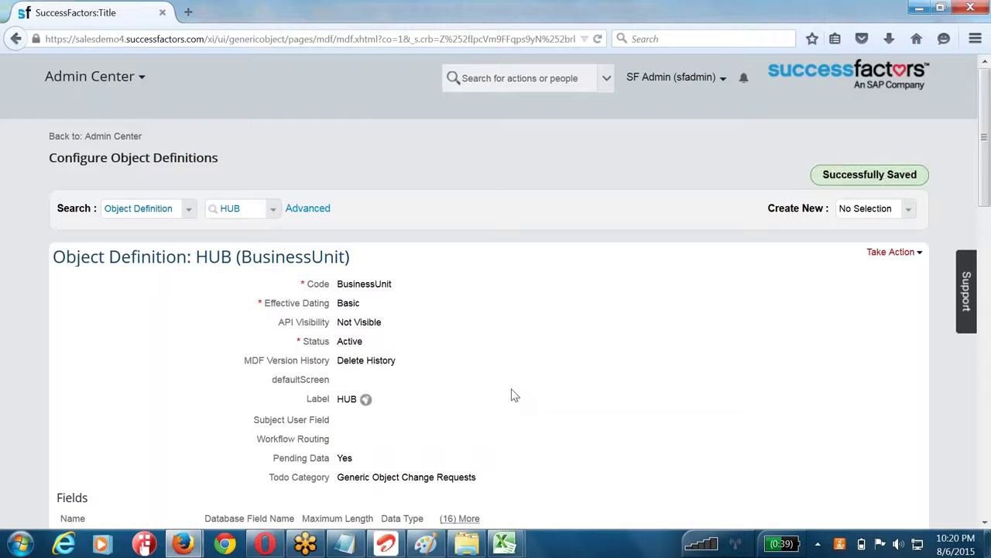
- Return to the Admin Center and open the Manage Data tool
click(123, 141)
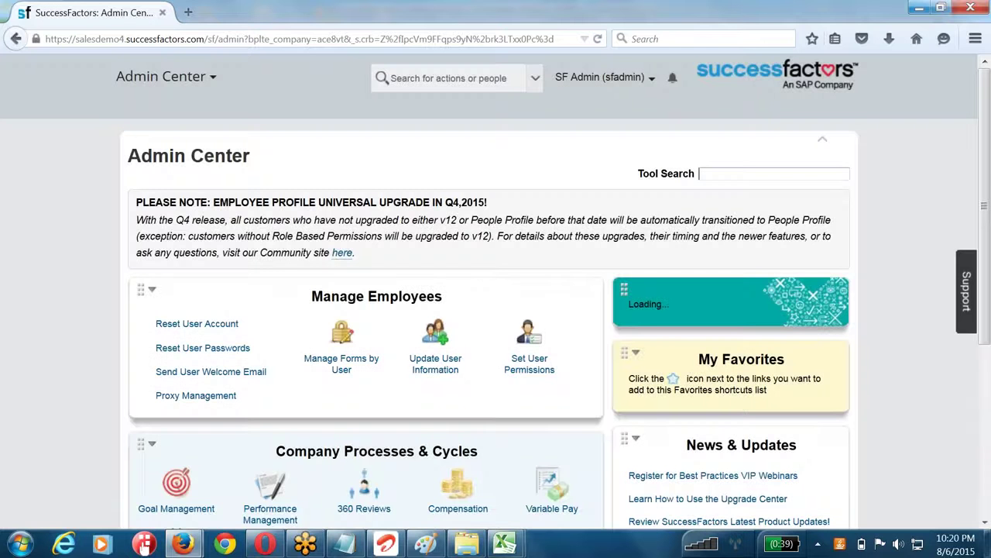
text(manage data)
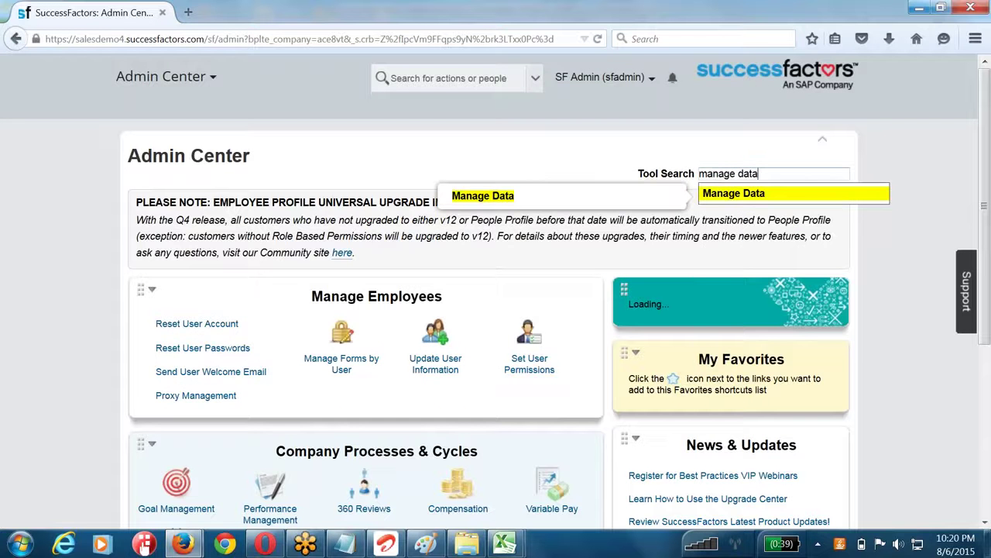
key(Return)
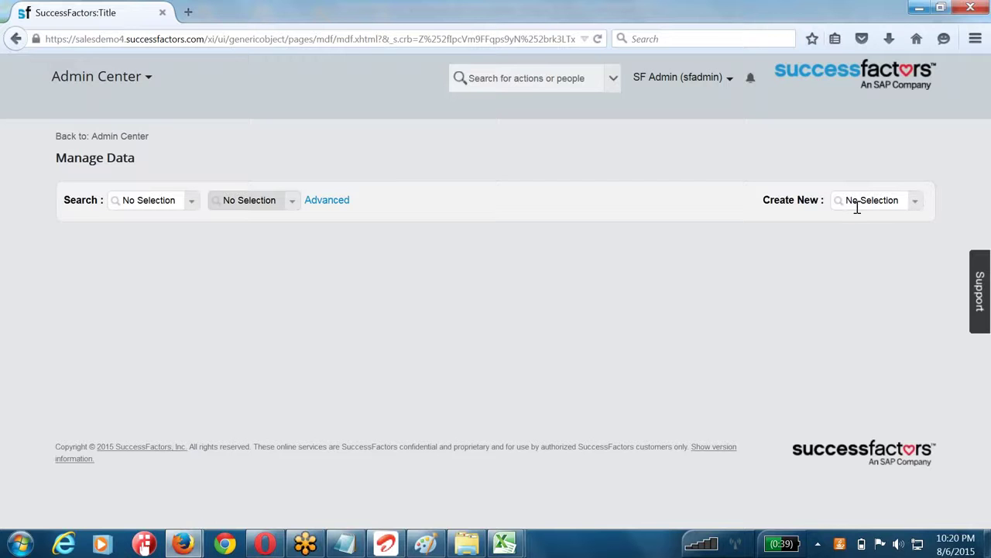
- Open a blank new HUB record in Manage Data
click(866, 202)
text(business)
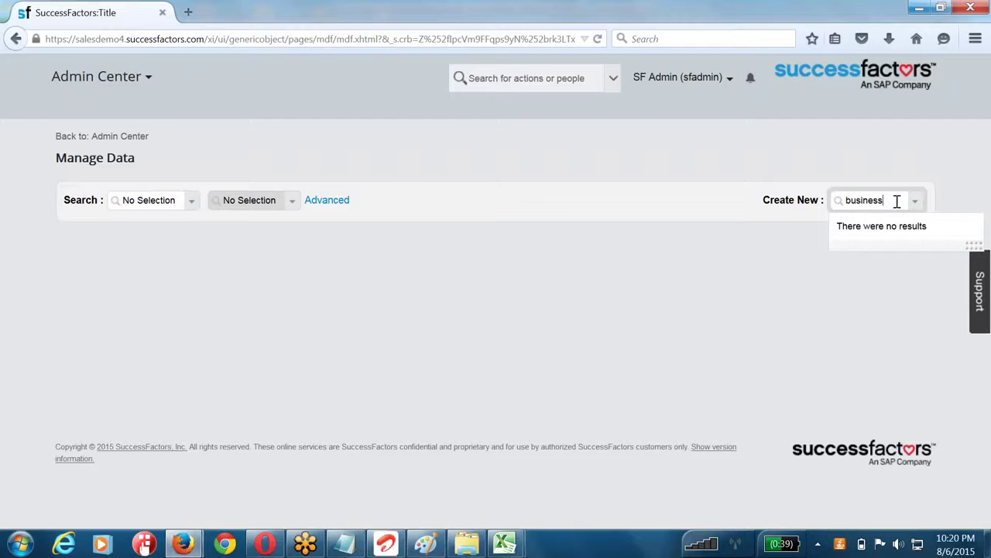
key(ctrl+a)
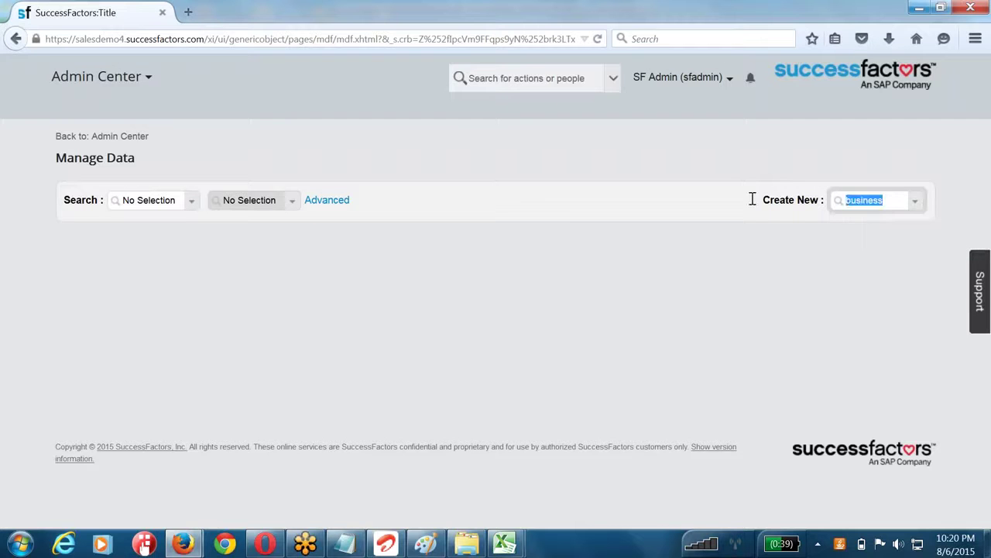
text(hub)
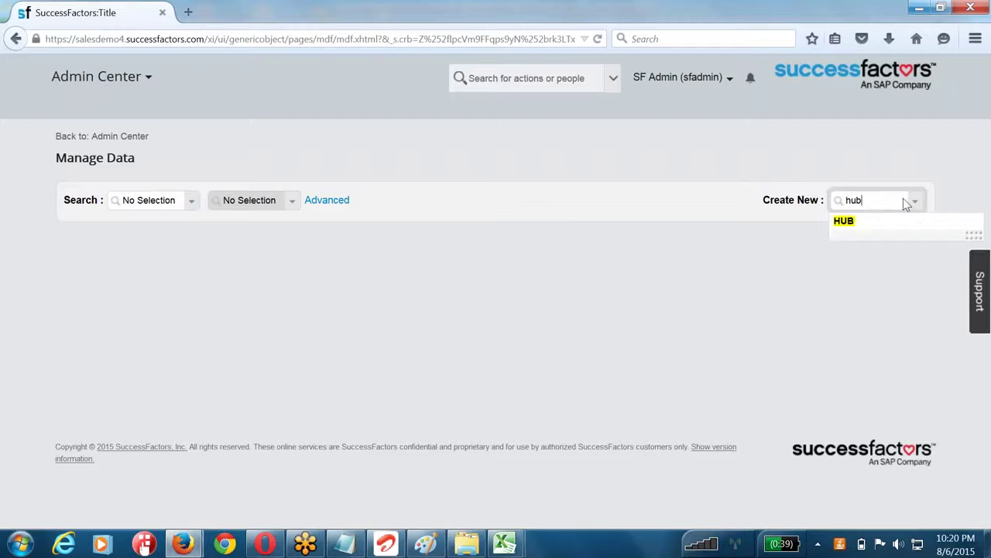
click(899, 222)
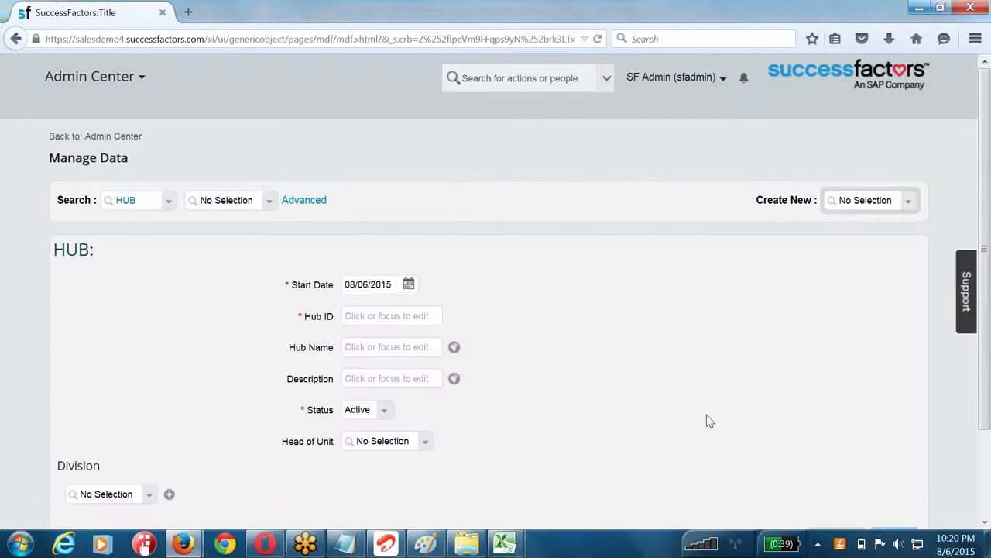
- Check the HUB form's title and its Hub ID and Hub Name labels and required markers
scroll(707, 421, down, 3)
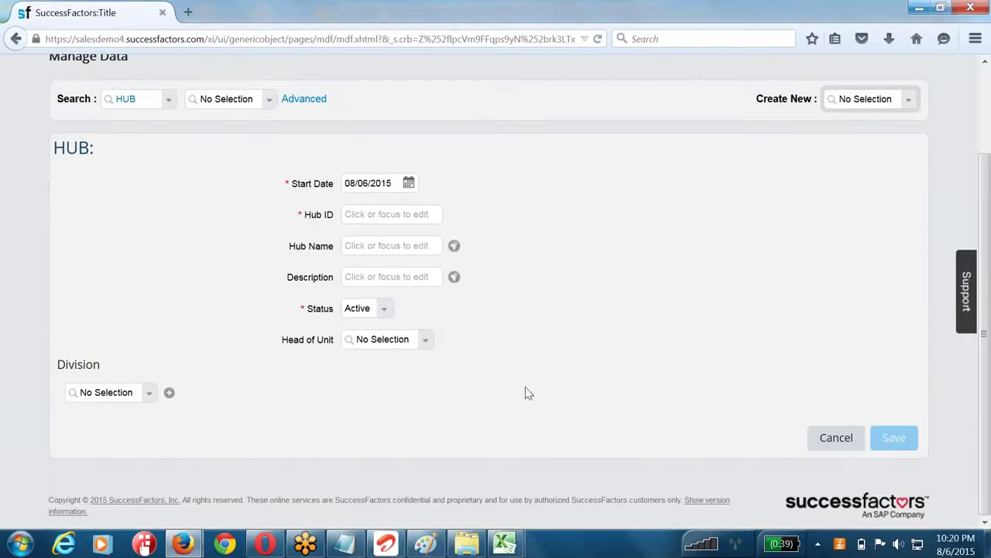
click(299, 214)
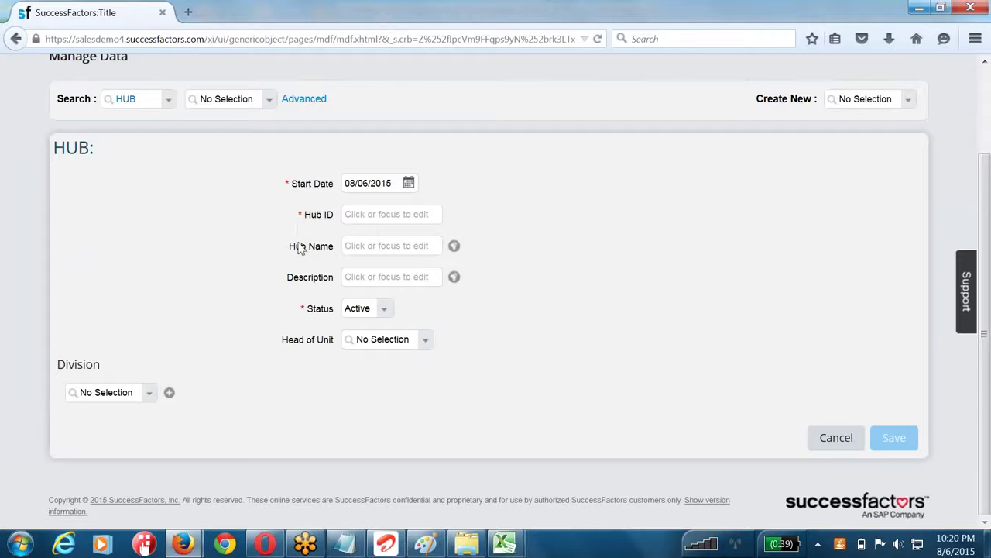
drag(291, 246, 342, 249)
click(283, 258)
drag(279, 256, 339, 256)
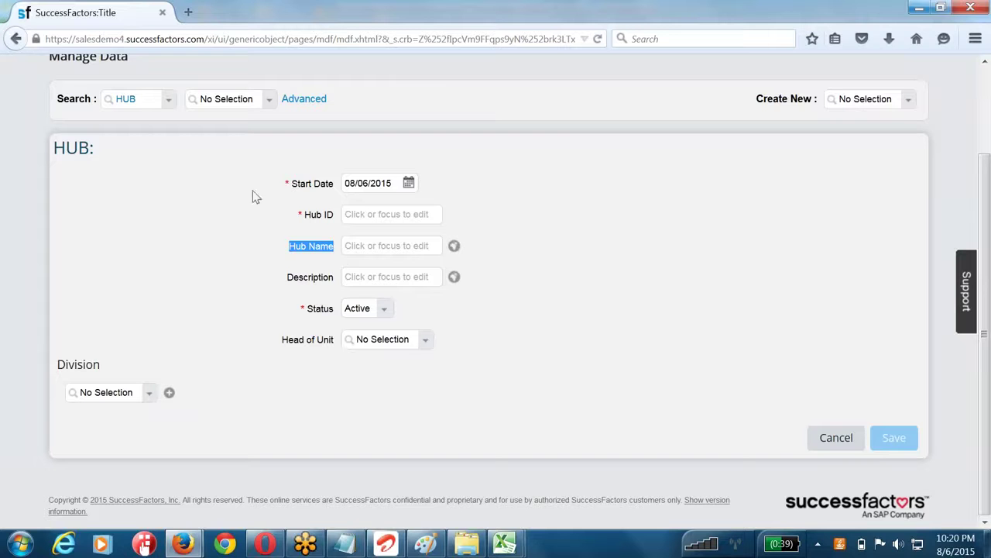
mouse_move(54, 148)
mouse_down()
mouse_move(81, 151)
mouse_move(68, 154)
mouse_up()
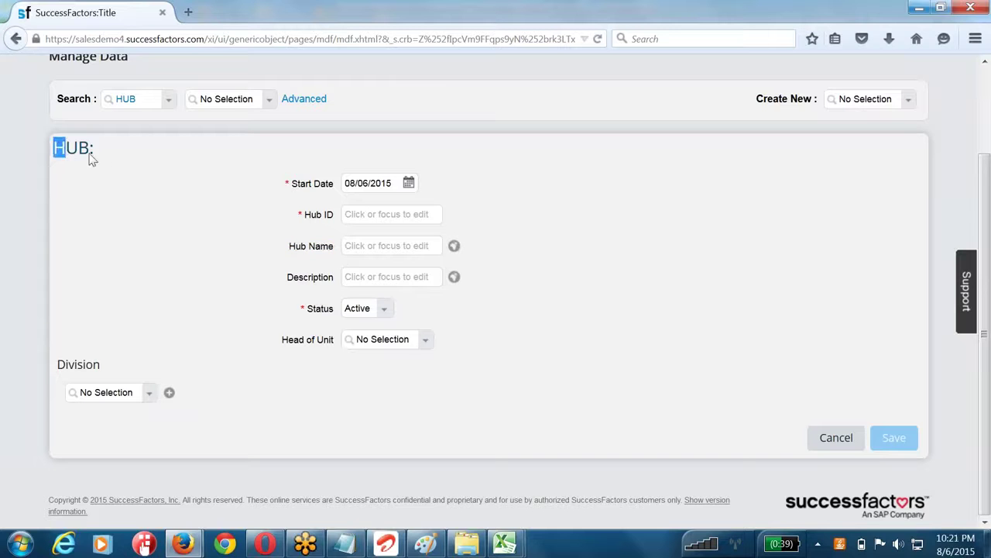
click(96, 159)
double_click(88, 159)
click(98, 158)
drag(54, 149, 68, 152)
click(111, 158)
- Switch to the foundation objects workbook in Excel and check the name field's Customer Label and Required (Mandatory) value on the Business Unit sheet
click(505, 545)
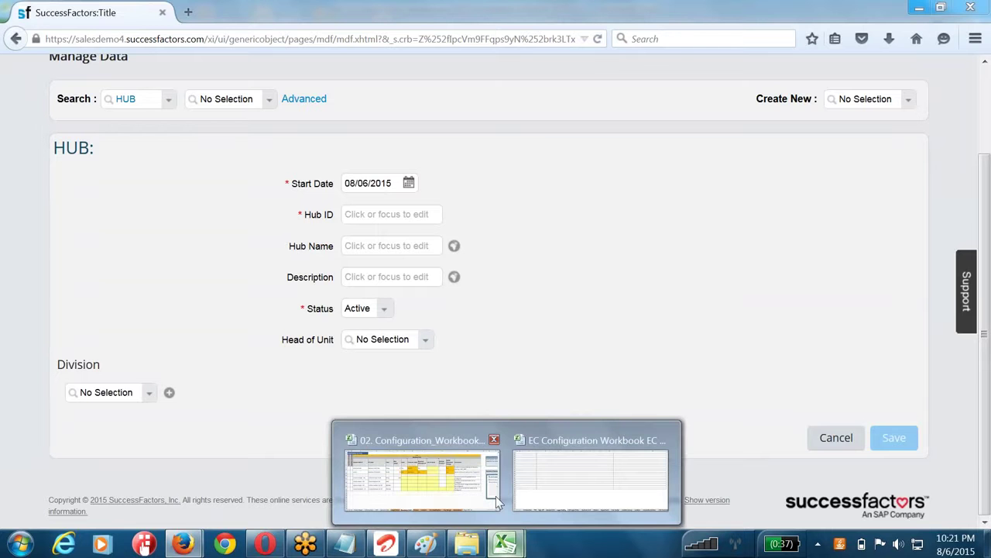
click(458, 469)
click(478, 265)
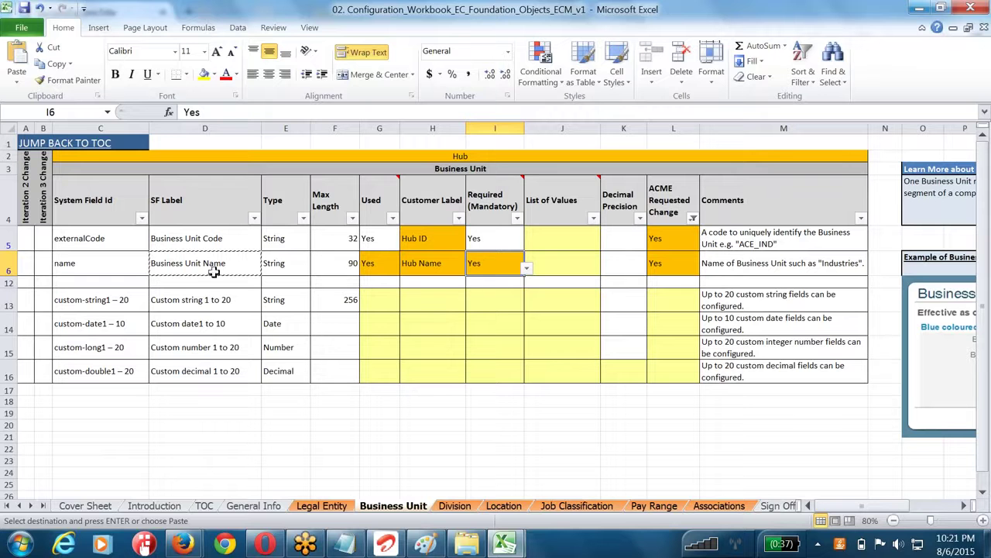
click(445, 263)
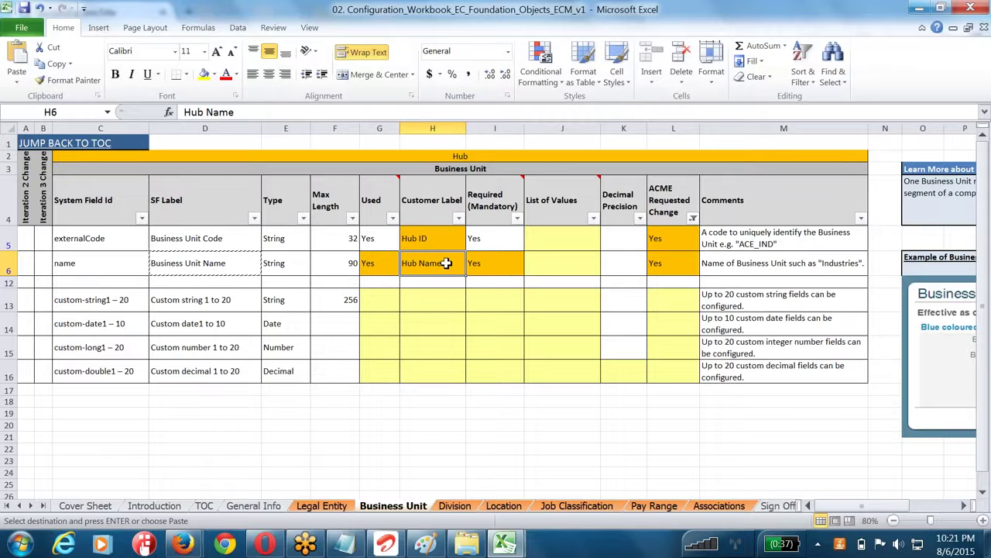
click(152, 263)
click(139, 269)
drag(139, 269, 505, 263)
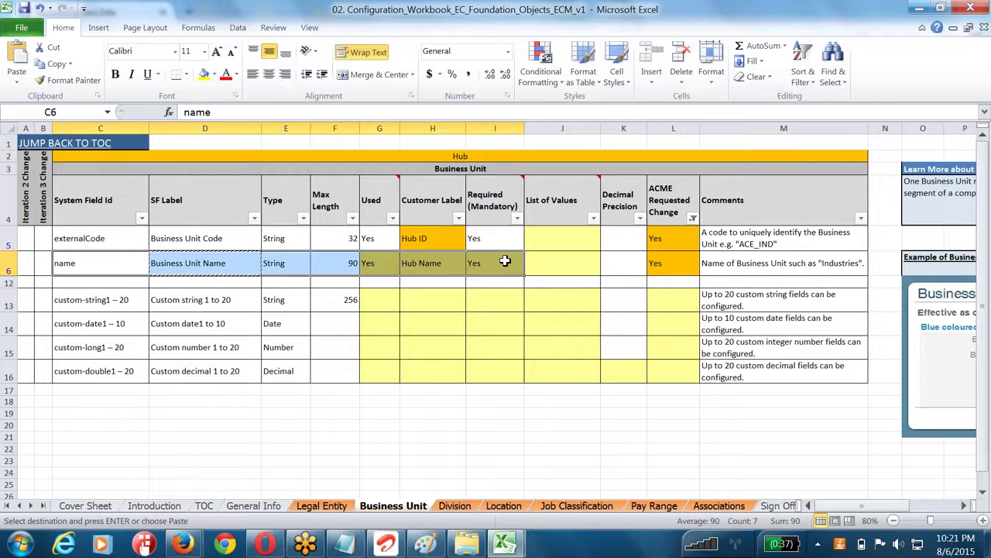
click(505, 263)
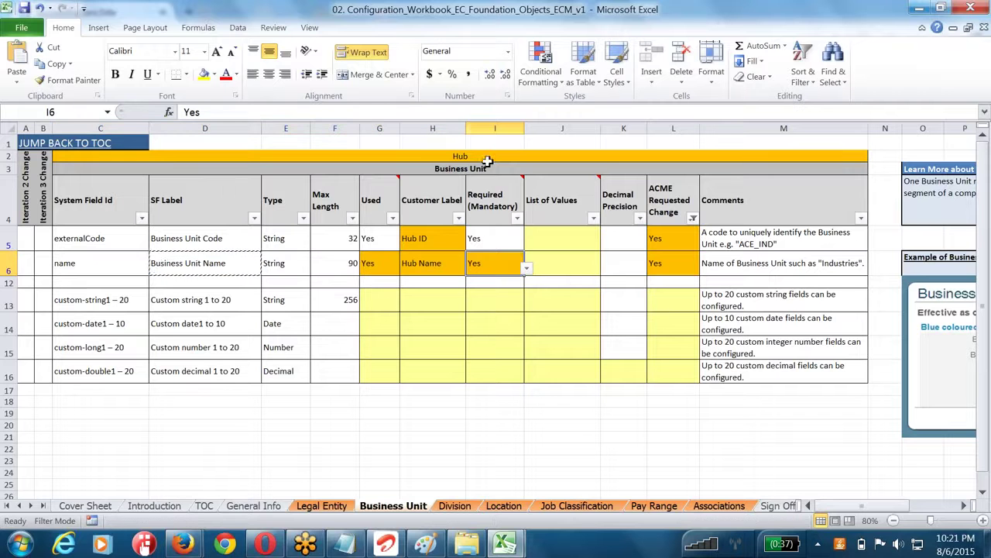
click(495, 128)
click(485, 192)
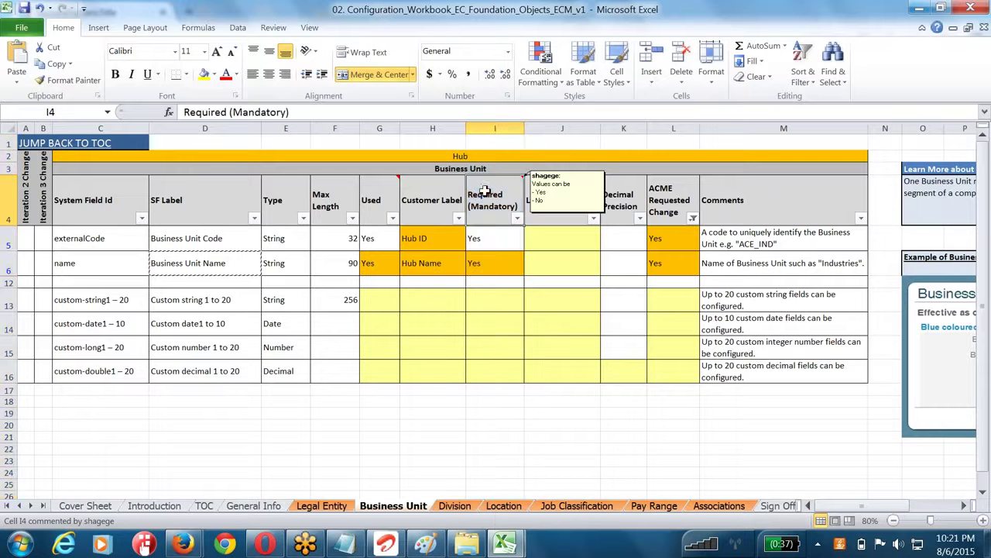
click(472, 262)
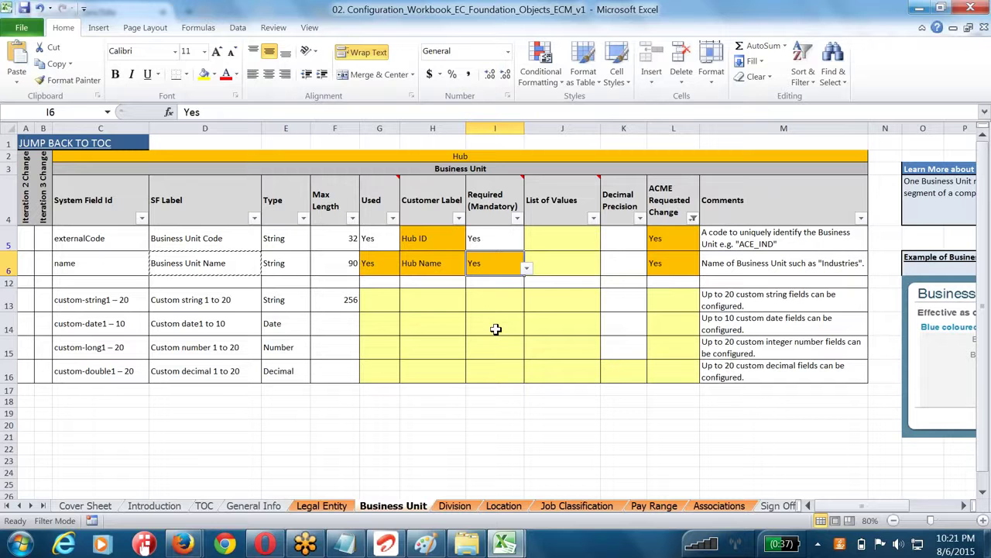
- Switch back to SuccessFactors in the browser and open Configure Object Definitions from the Admin Center
key(alt+Tab)
scroll(589, 306, up, 3)
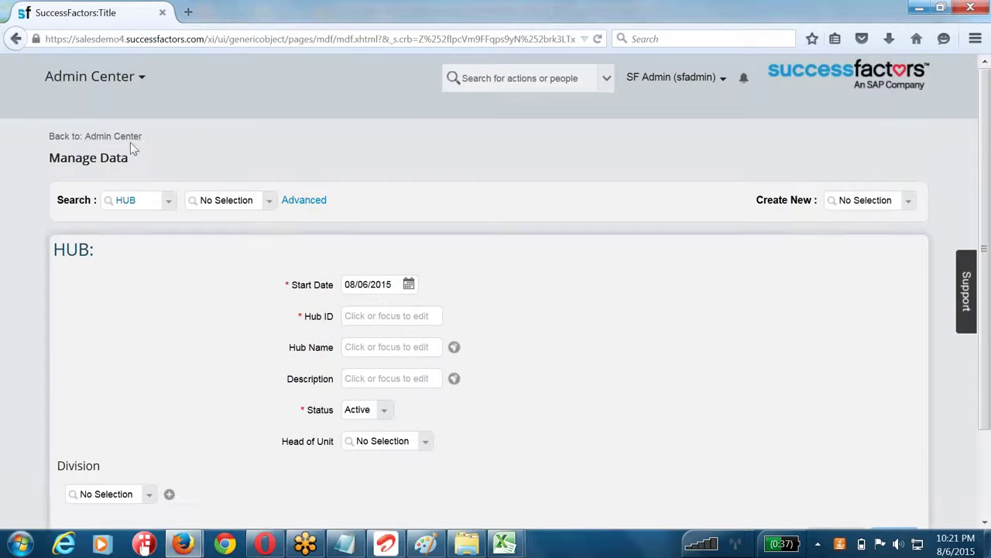
click(113, 136)
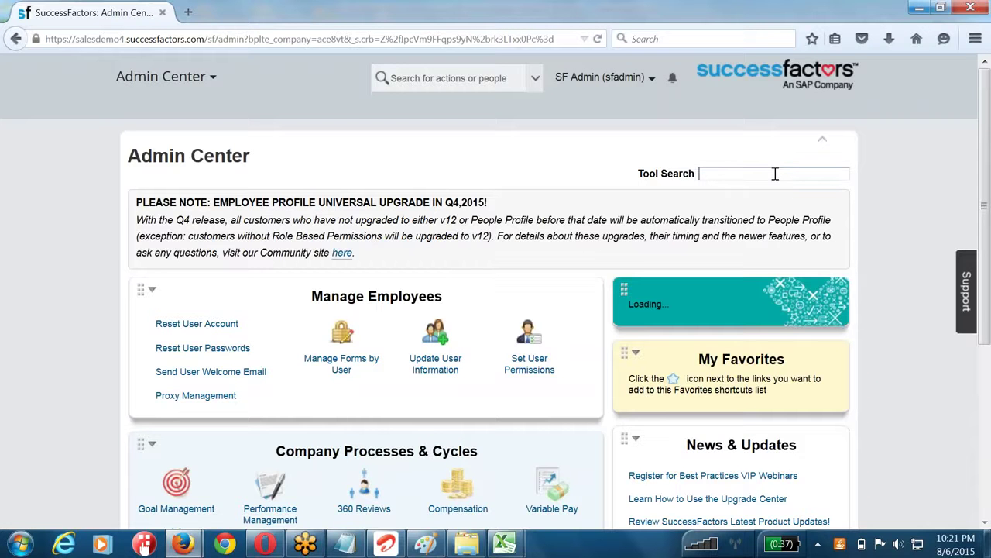
text(nfigure obj)
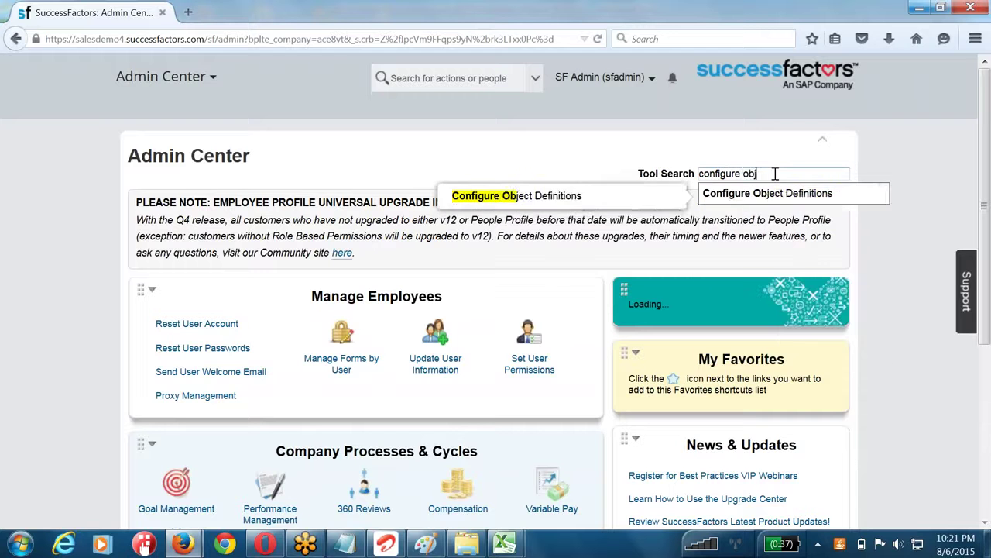
key(Return)
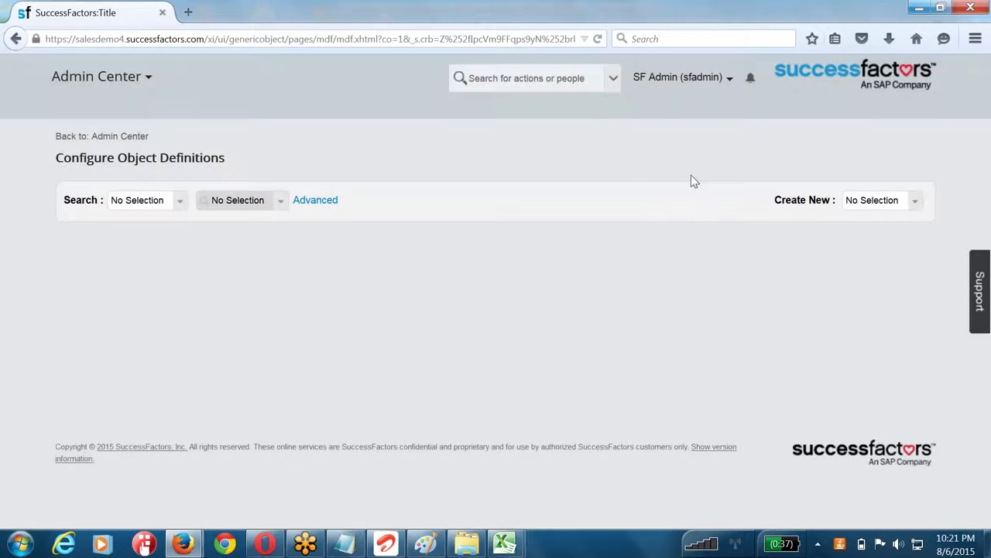
- Find and open the HUB object definition
click(148, 205)
click(166, 234)
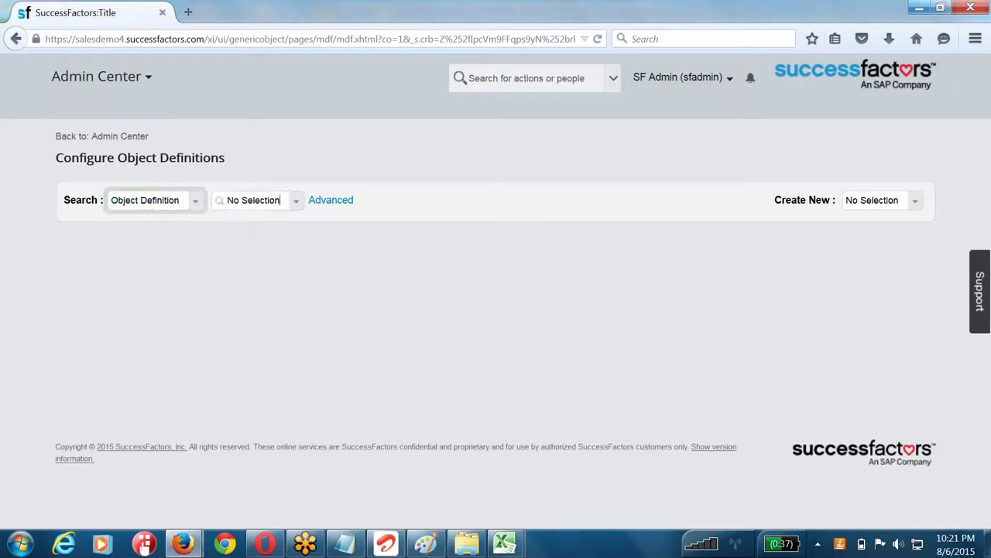
click(280, 199)
text(hub)
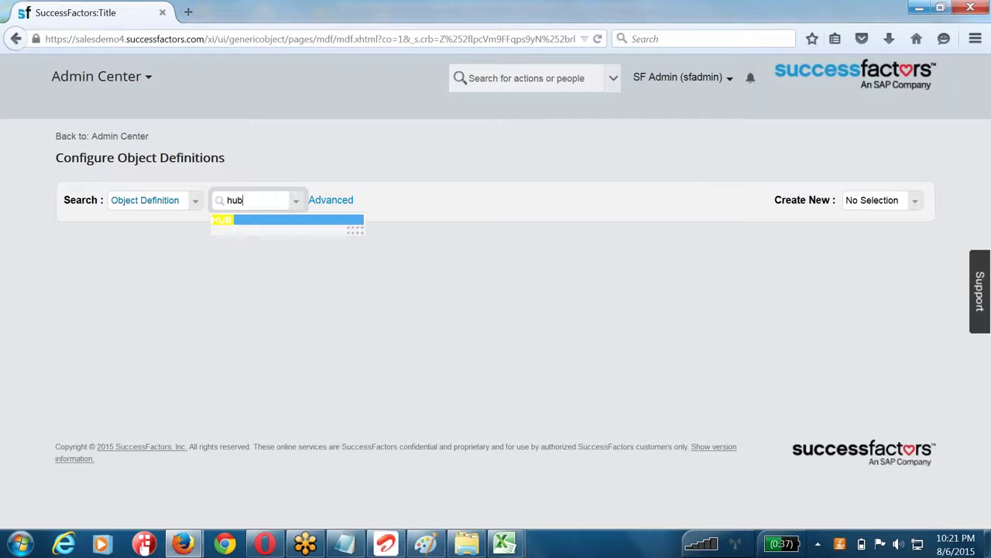
key(Return)
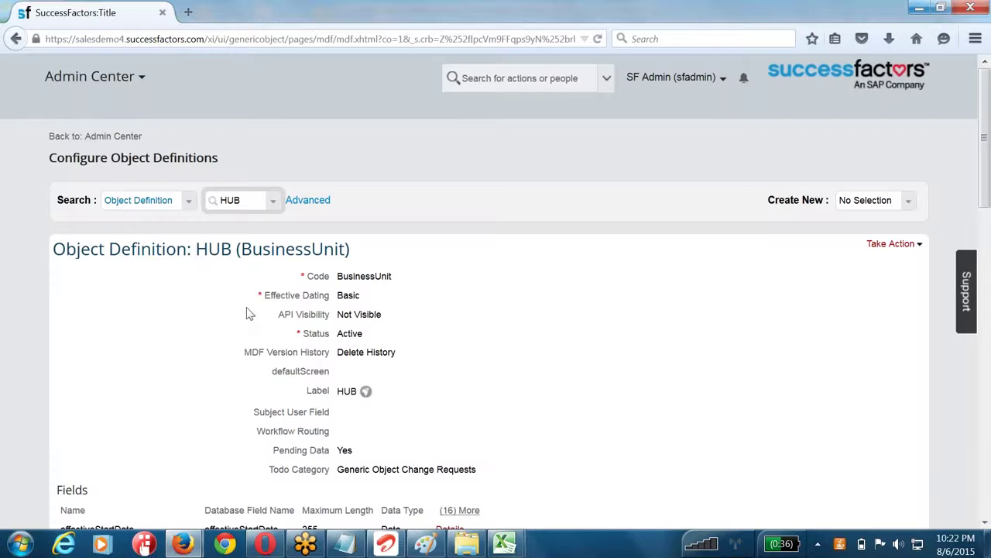
- Start a correction of the HUB object definition and open the details of its name field (externalName)
scroll(248, 313, down, 5)
click(887, 71)
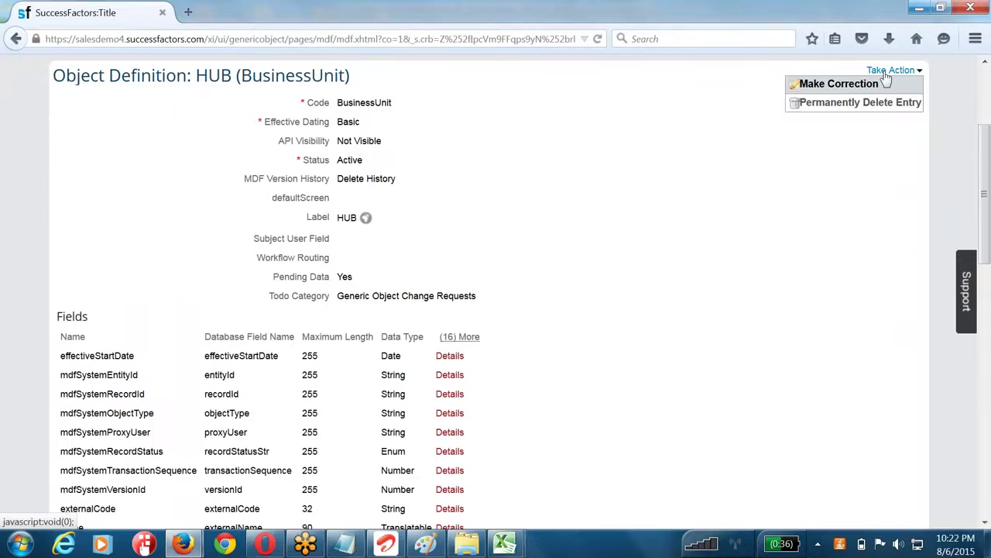
click(884, 84)
scroll(755, 272, down, 7)
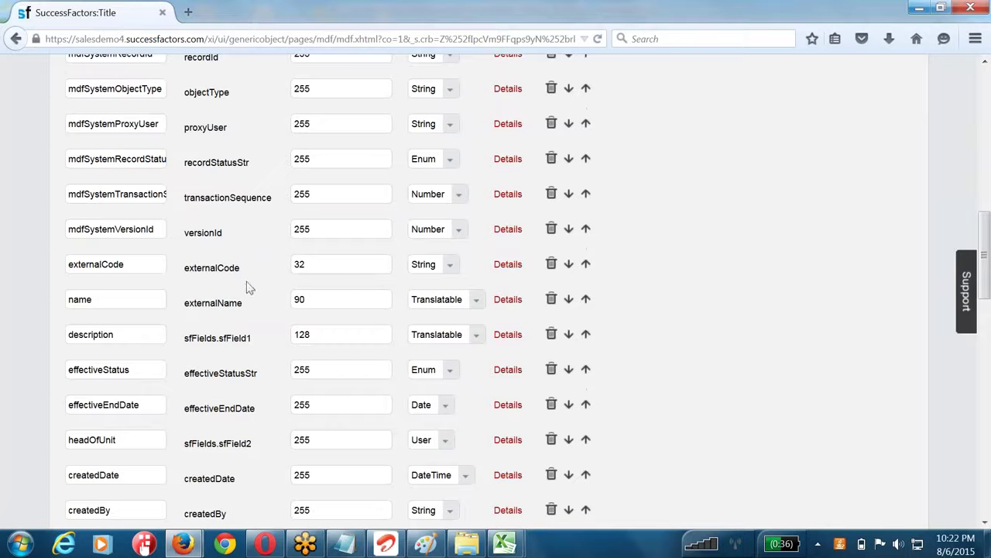
drag(205, 303, 299, 313)
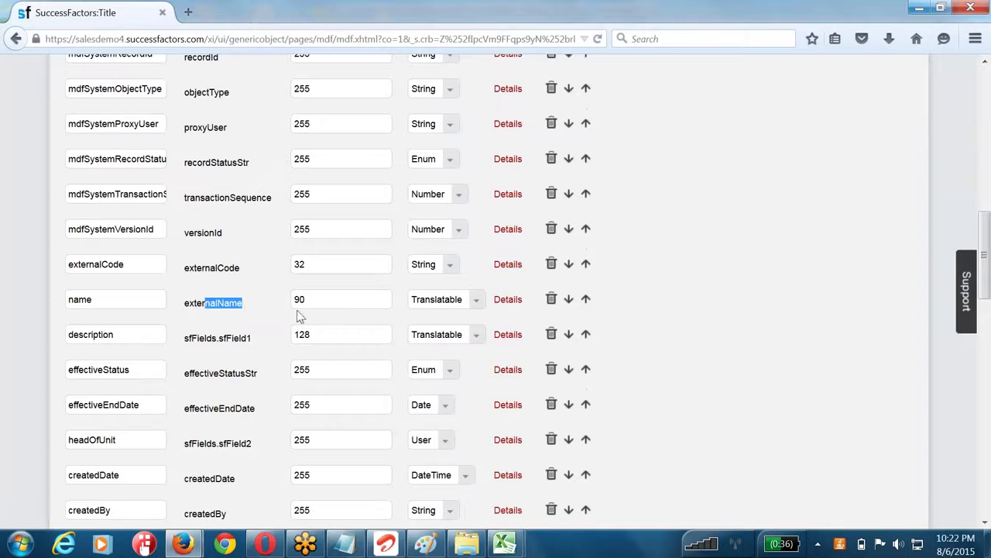
click(509, 299)
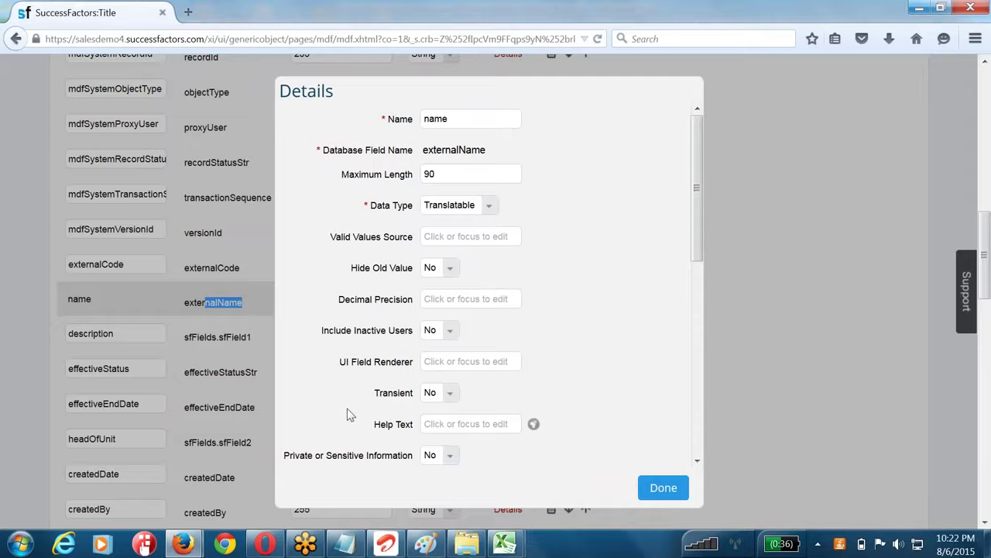
- Set the name field's Required setting to Yes and save the corrected HUB object definition
scroll(347, 408, down, 4)
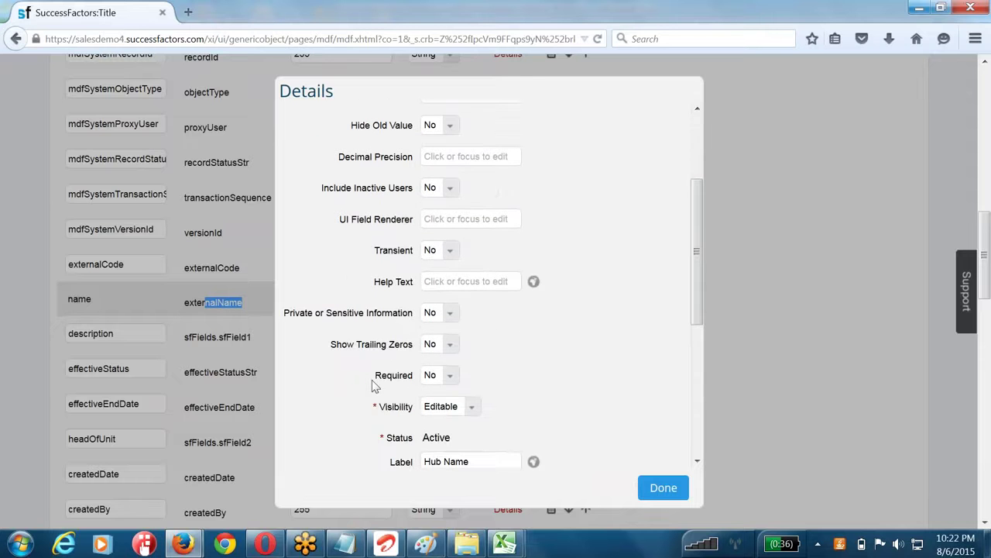
drag(375, 379, 423, 385)
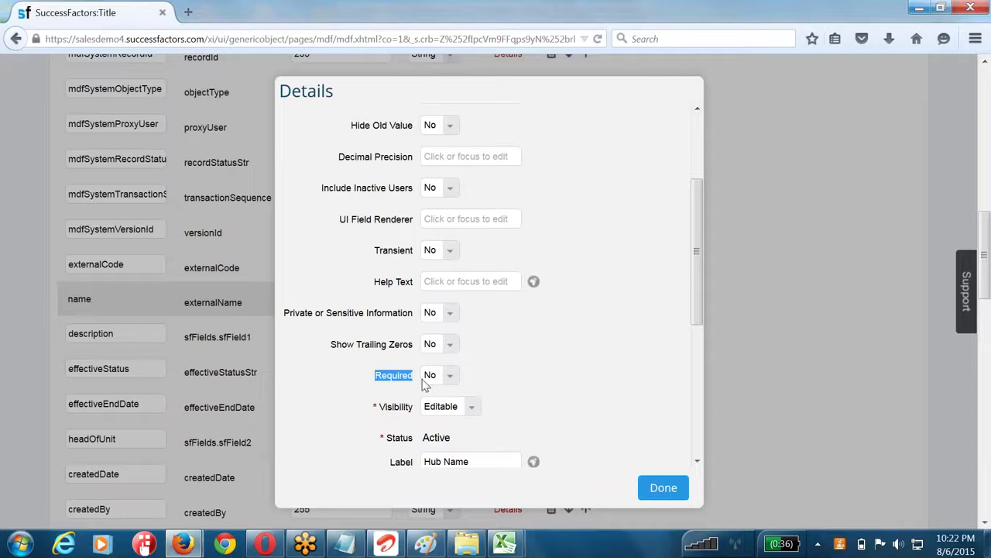
click(434, 376)
click(436, 408)
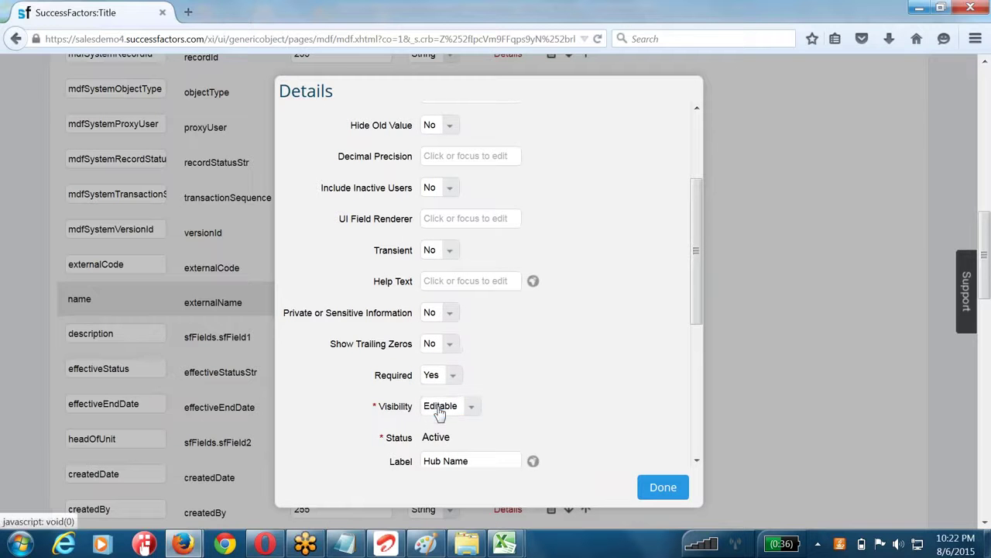
click(642, 485)
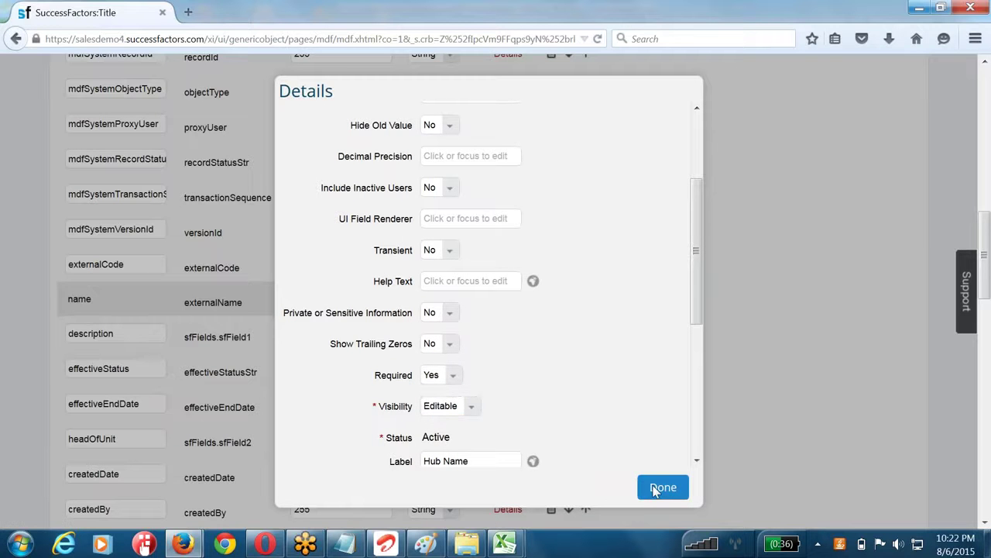
scroll(717, 364, down, 15)
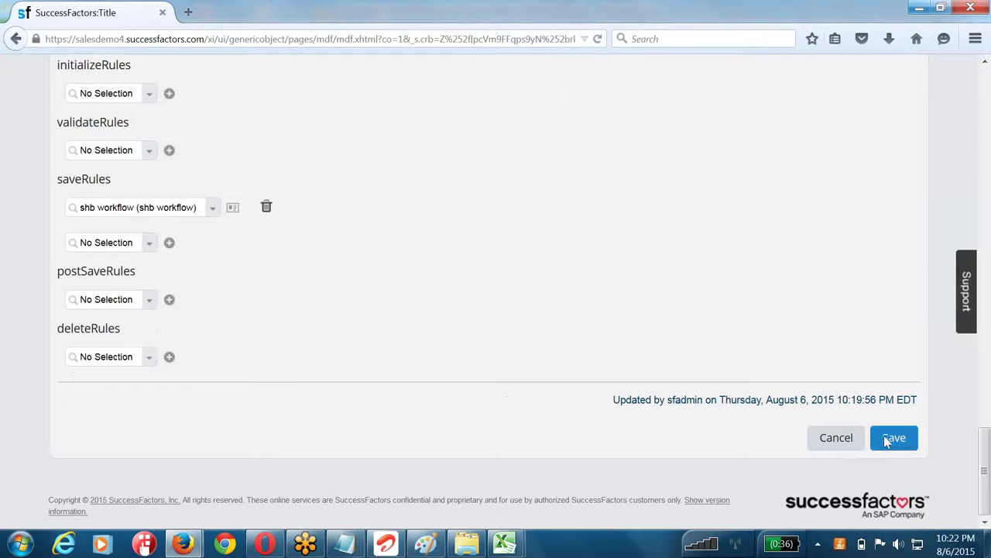
click(884, 436)
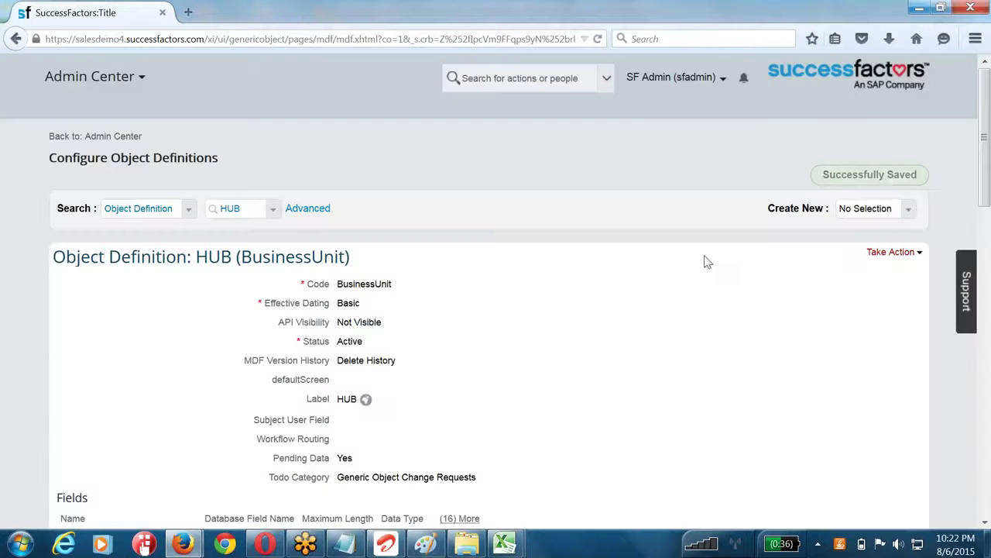
- Return to the Admin Center, open Manage Data and start creating a new HUB record
click(108, 137)
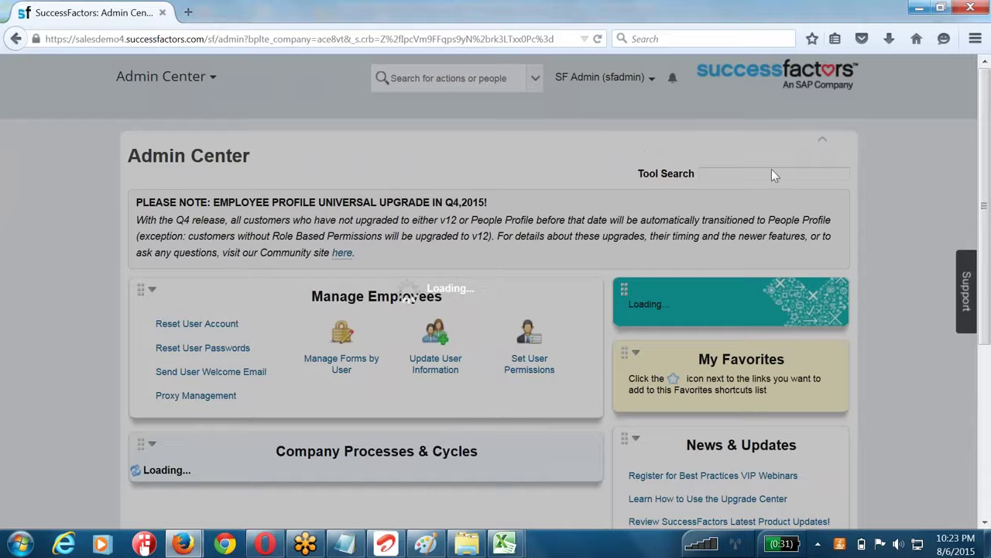
text(manage data)
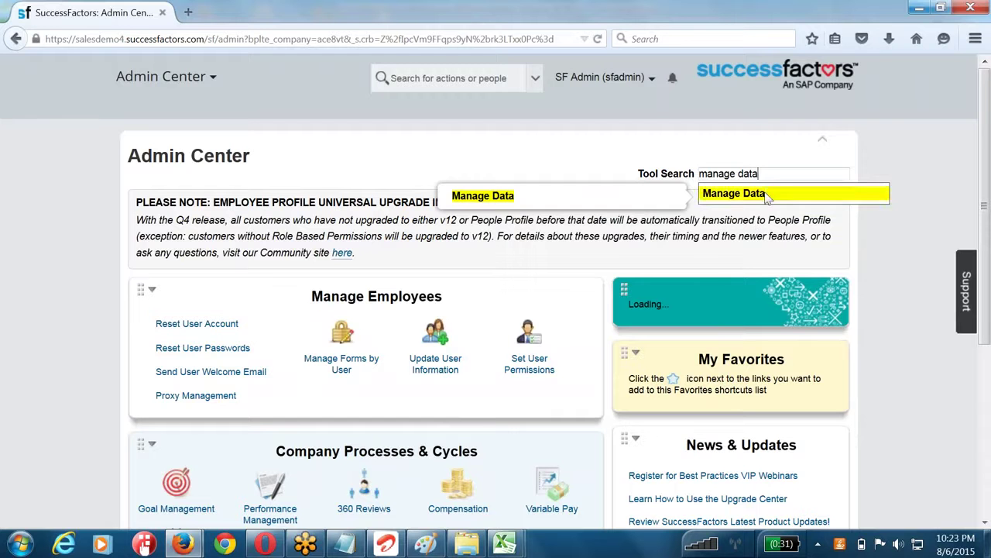
click(767, 197)
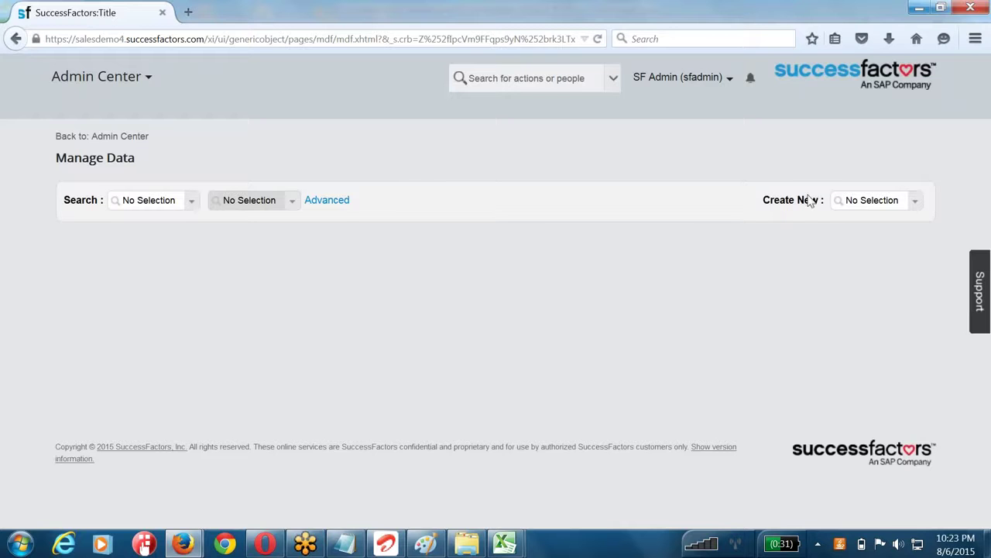
click(878, 202)
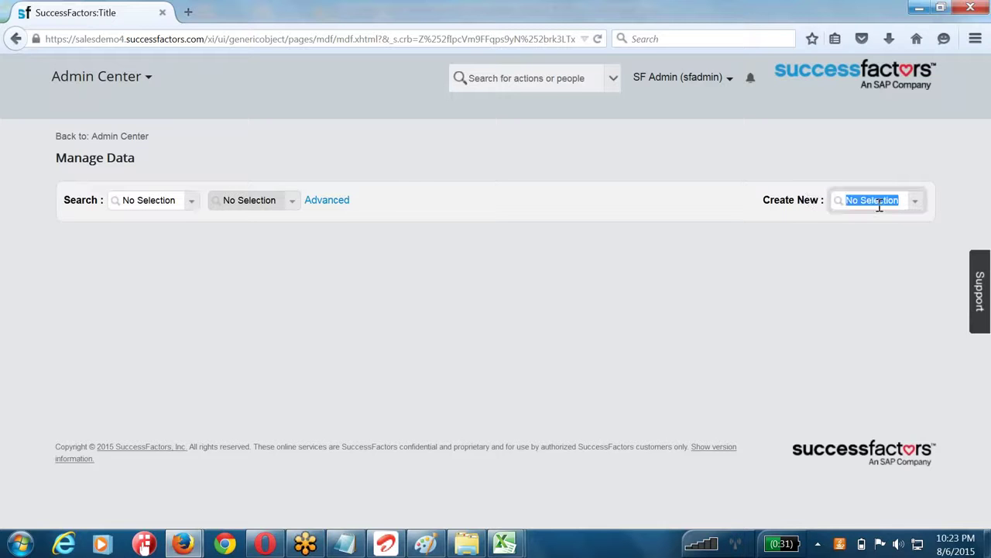
text(hub)
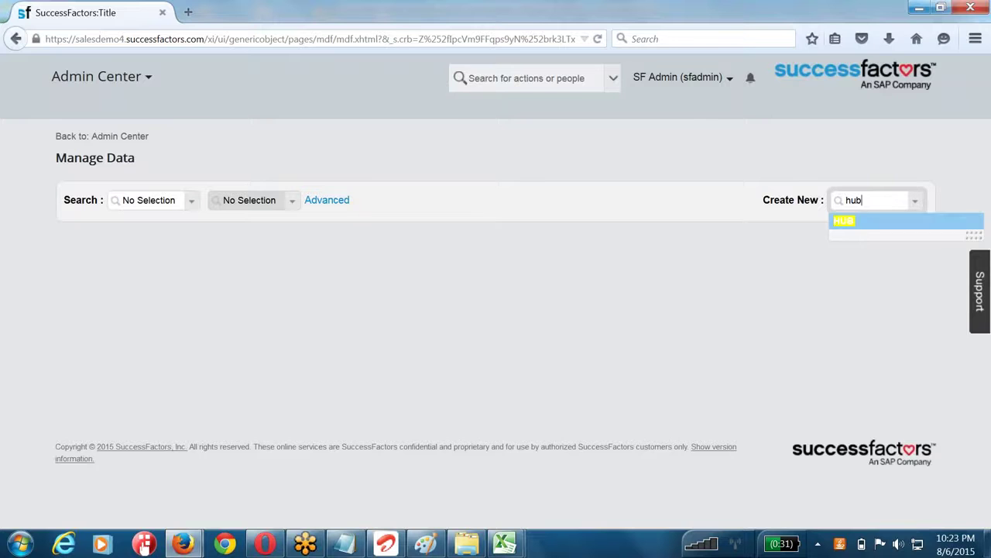
click(852, 220)
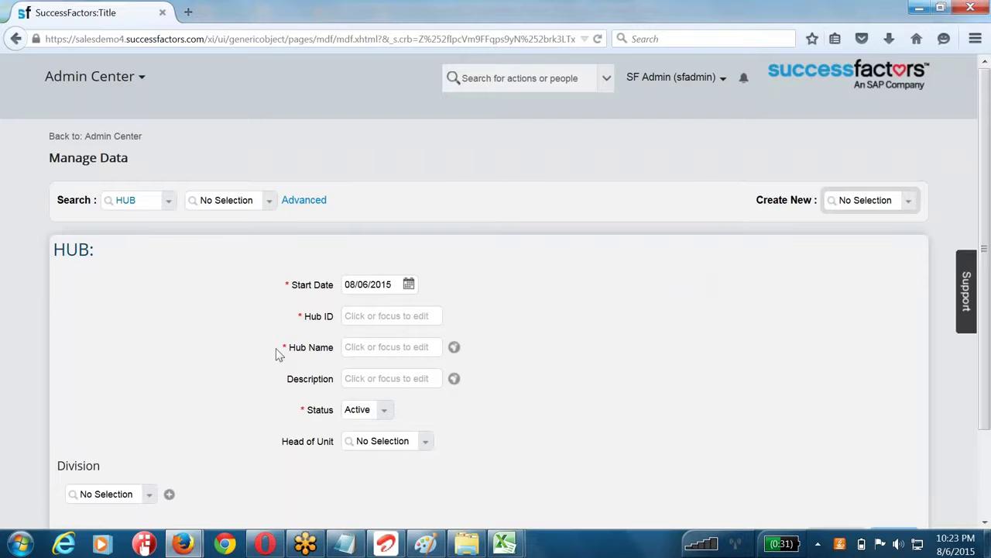
drag(277, 349, 339, 349)
- Enter ACE_GOODS_MANU as the Hub ID of the new HUB record
click(369, 315)
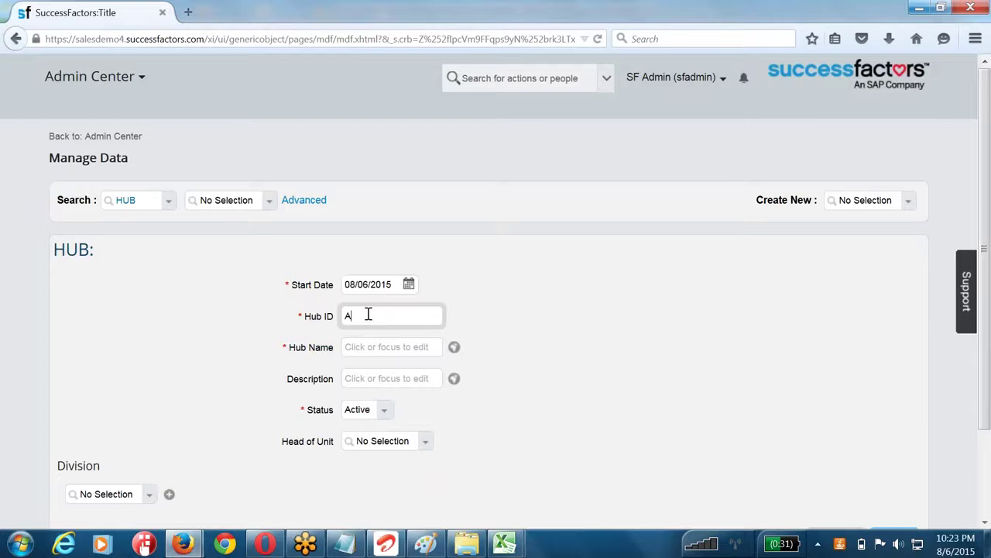
text(ACE_MAN)
key(BackSpace)
key(BackSpace)
text(GOODS_MAN)
click(377, 348)
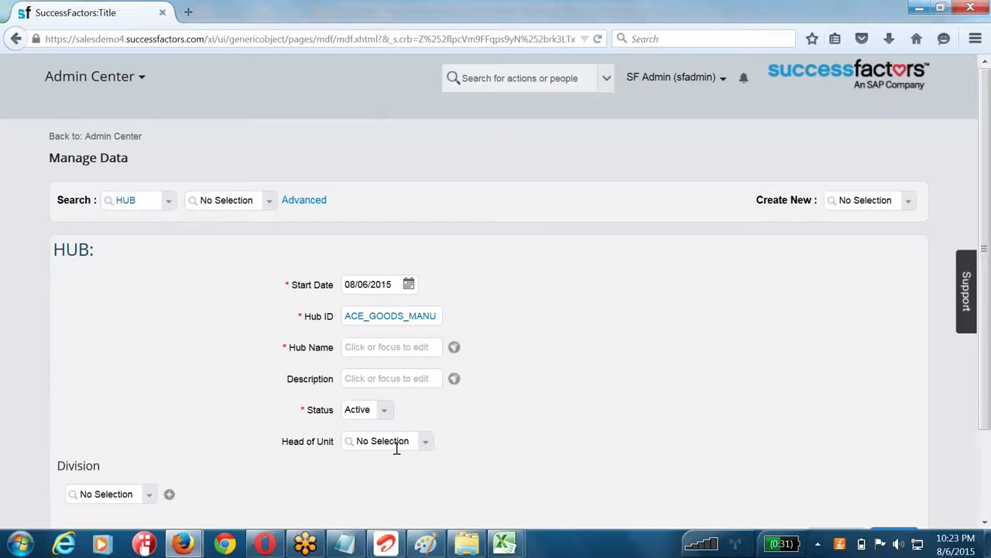
- Try to save the HUB record with Hub Name left empty to test its required setting
drag(281, 350, 341, 348)
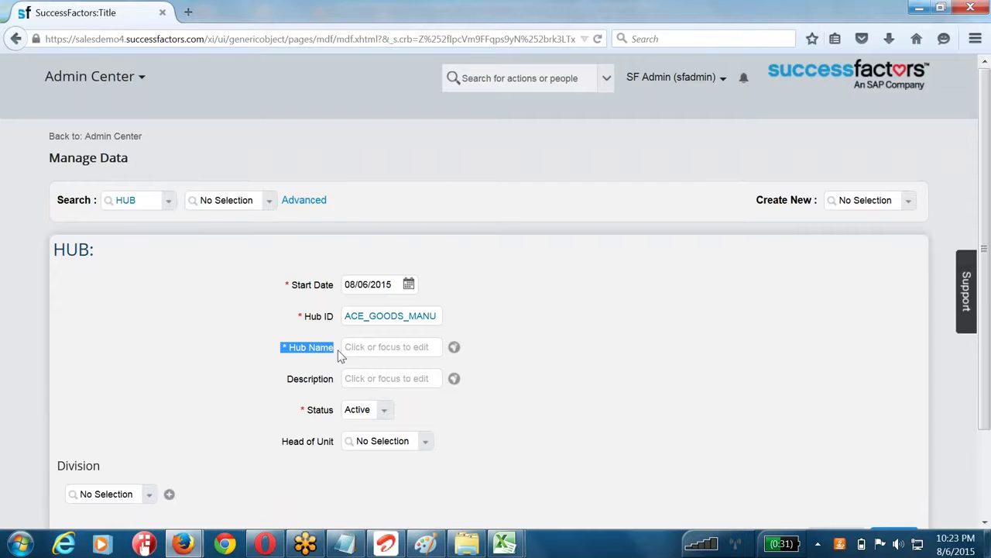
scroll(281, 328, down, 3)
click(891, 438)
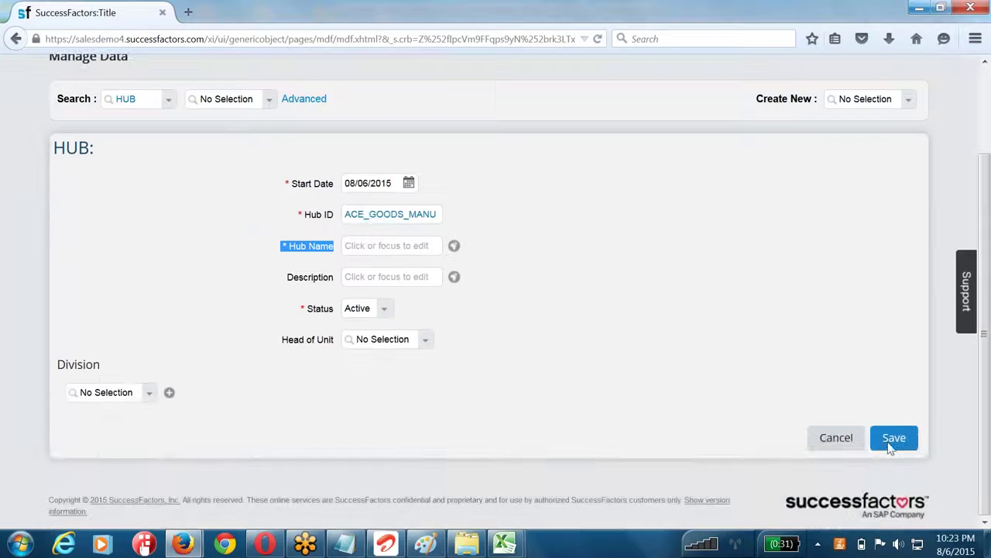
drag(391, 285, 516, 278)
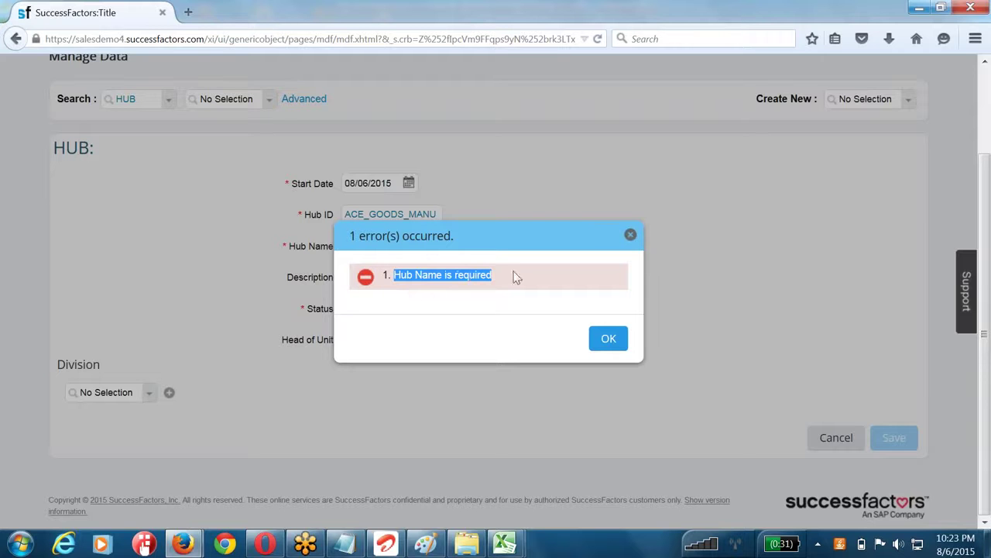
click(608, 338)
drag(284, 246, 336, 255)
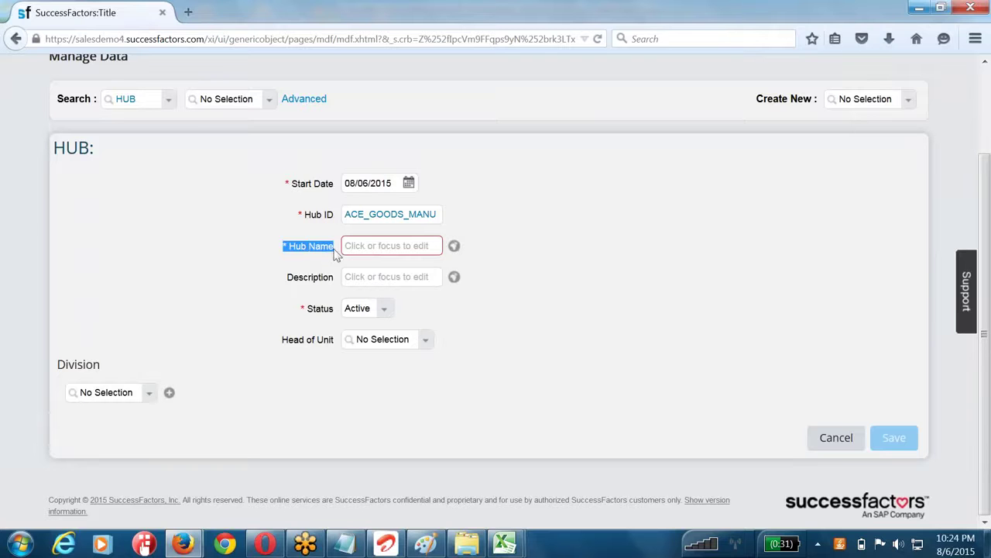
- Enter ACE GOOD MANUFACUTRING as the Hub Name and save the HUB record
click(367, 247)
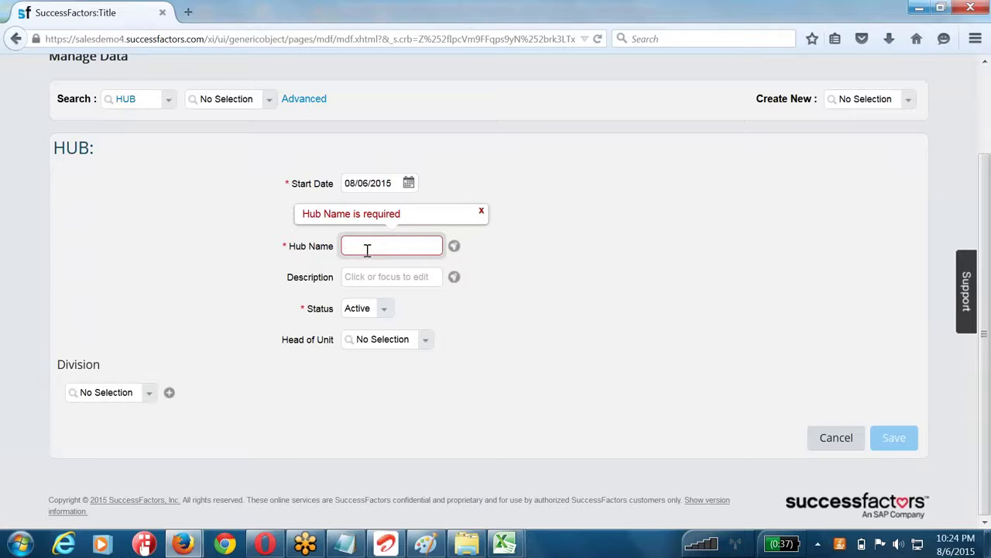
text(AC)
text(E GOOD MANUFACUT)
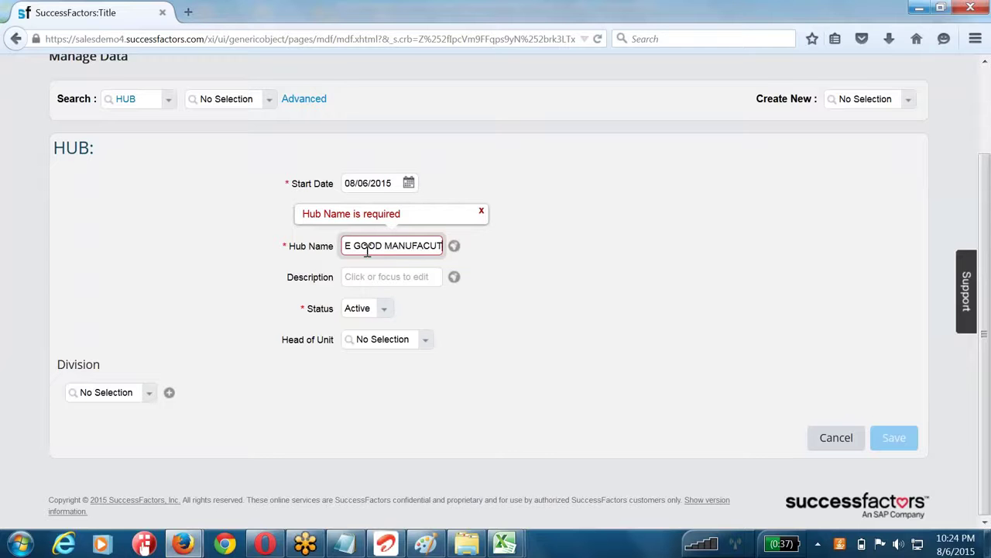
text(RING)
click(840, 358)
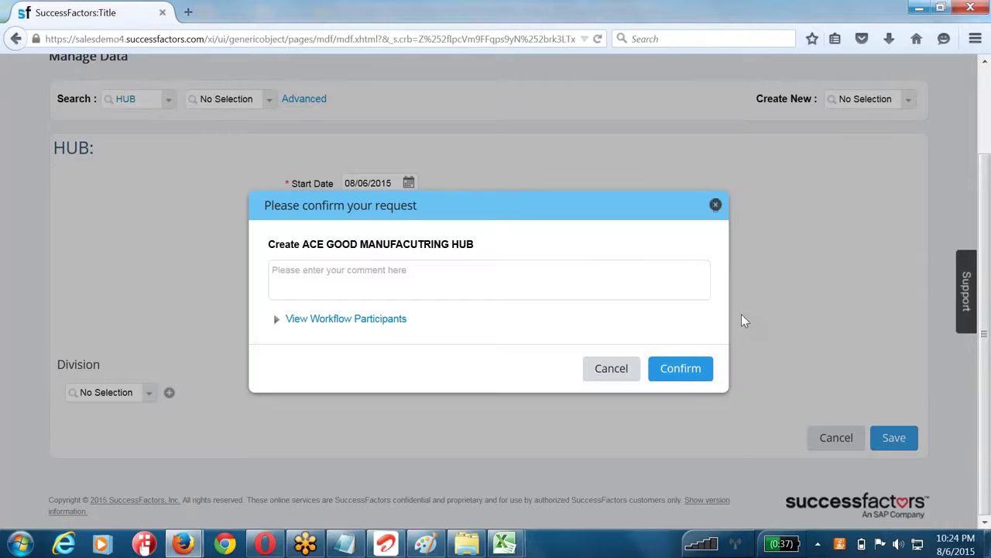
- Expand the workflow participants in the confirmation request and review the approvers, contributors and Cc roles
click(456, 276)
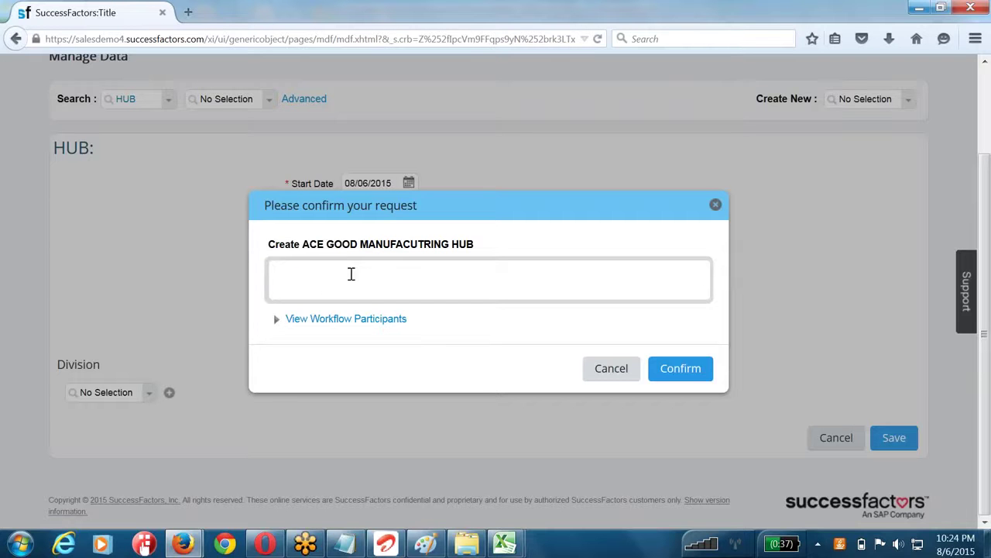
click(334, 318)
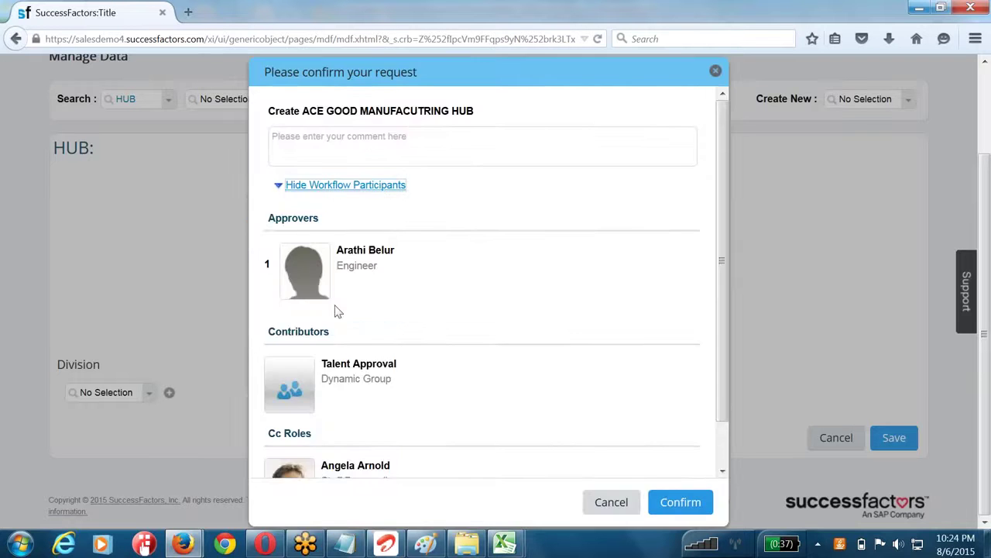
scroll(371, 341, down, 1)
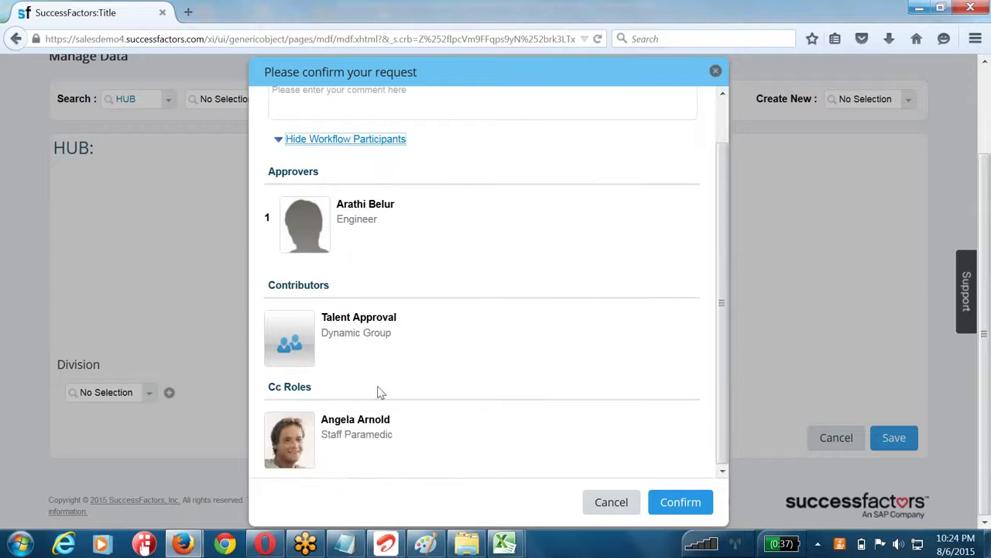
scroll(387, 375, up, 1)
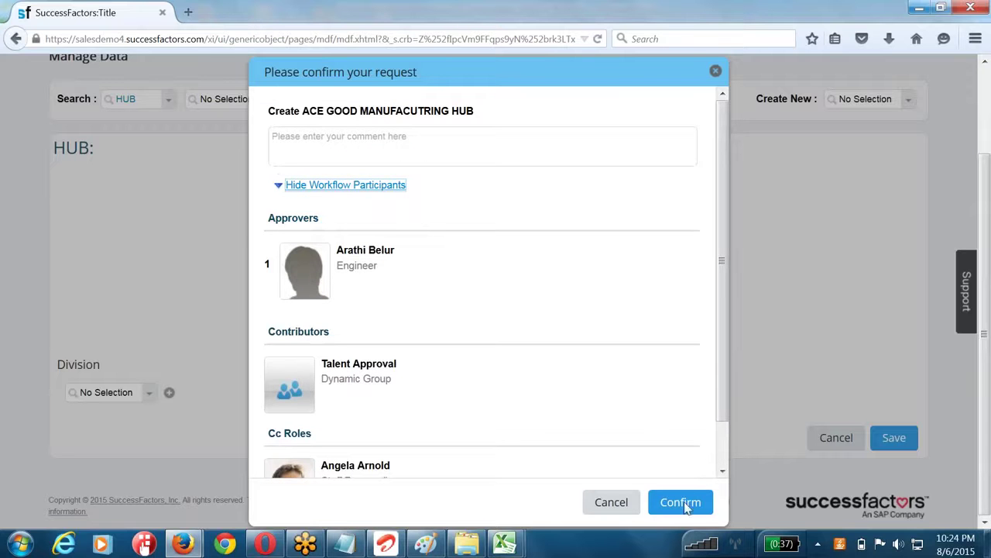
- Add the comment "please approve." to the HUB creation request, confirm it and check the record's approval status
click(314, 155)
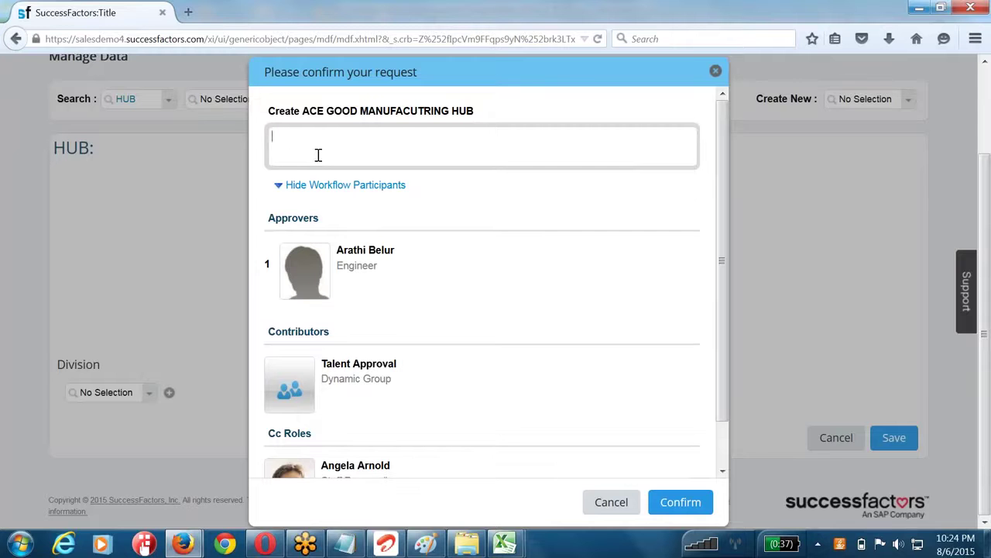
text(please approve.)
click(668, 512)
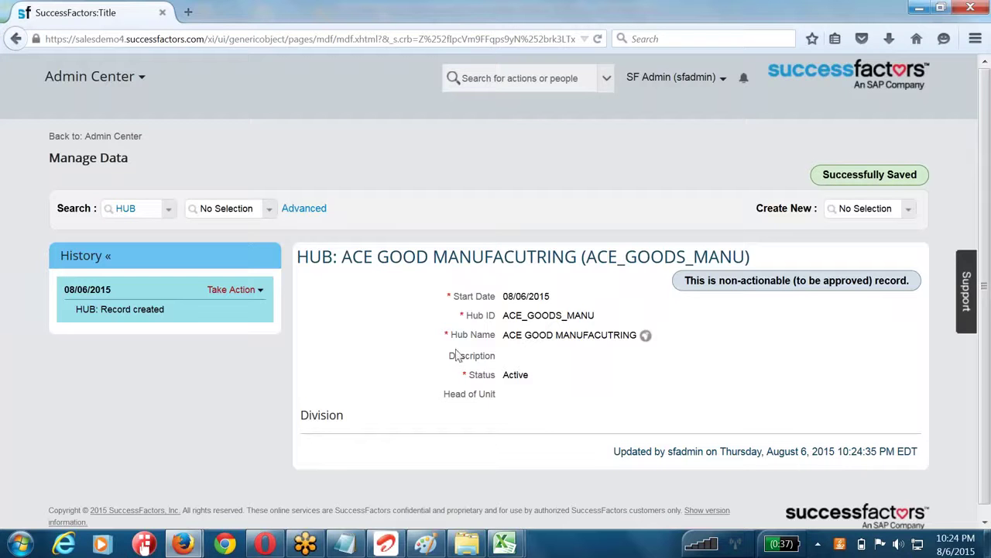
drag(866, 287, 801, 282)
click(799, 337)
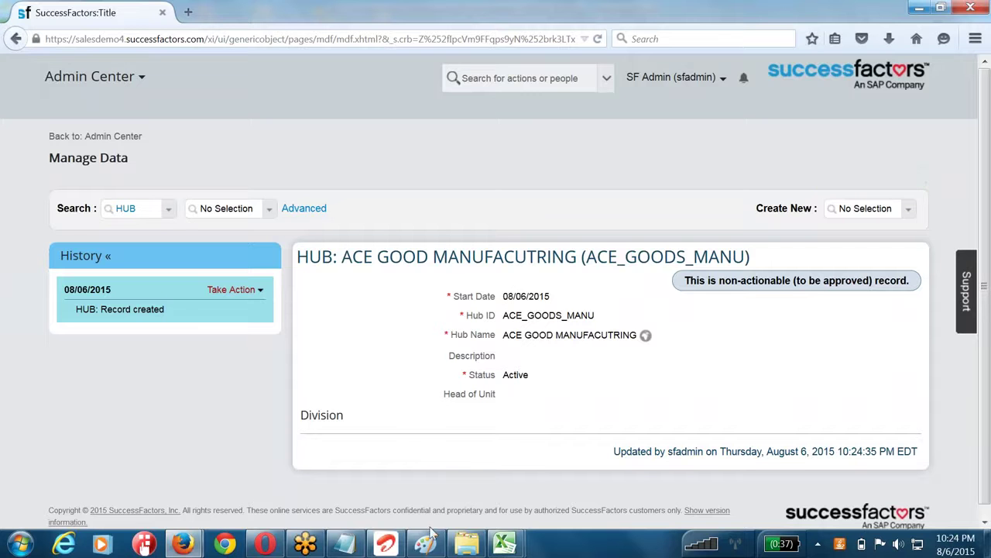
- Switch to the foundation objects configuration workbook in Excel and review the Business Unit and Legal Entity sheets
mouse_move(497, 548)
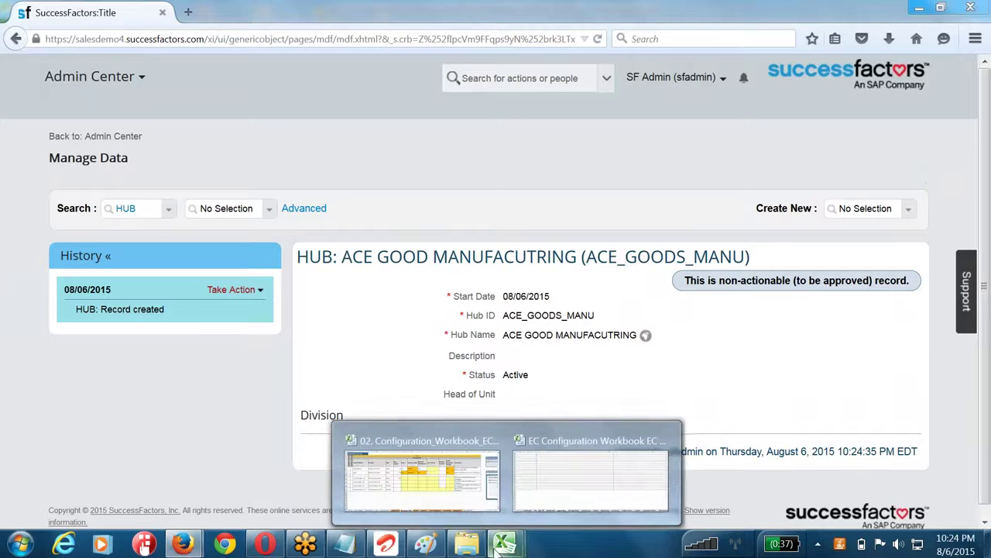
click(471, 505)
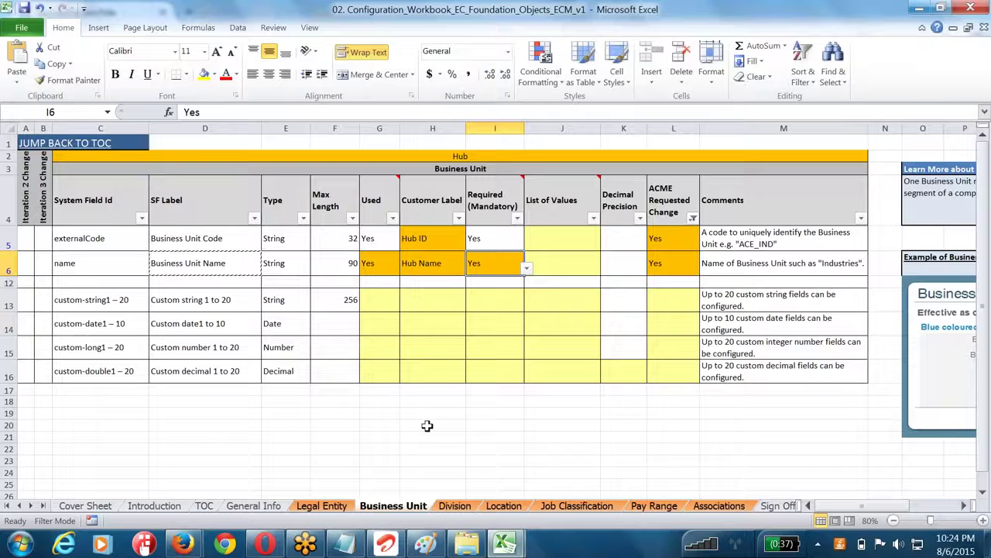
click(346, 508)
click(388, 506)
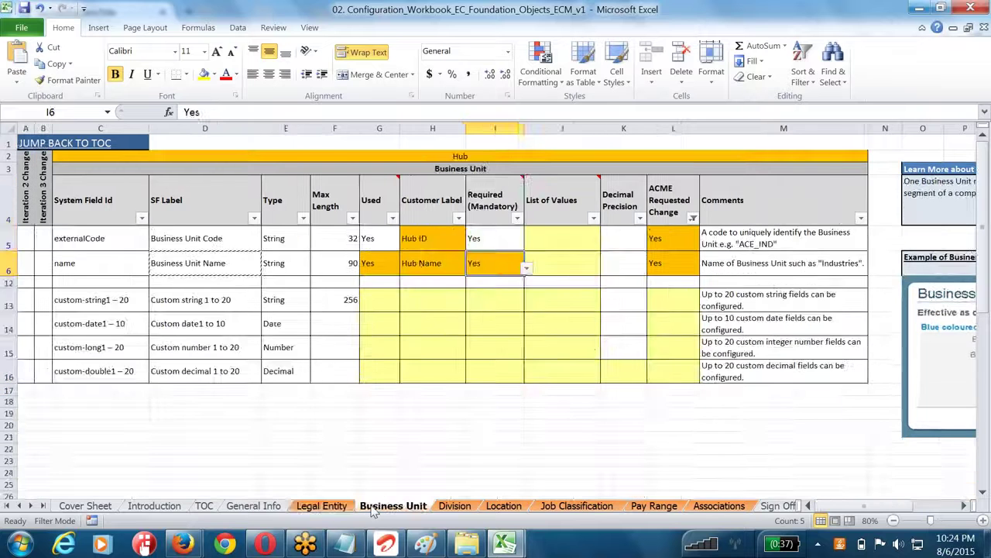
click(320, 512)
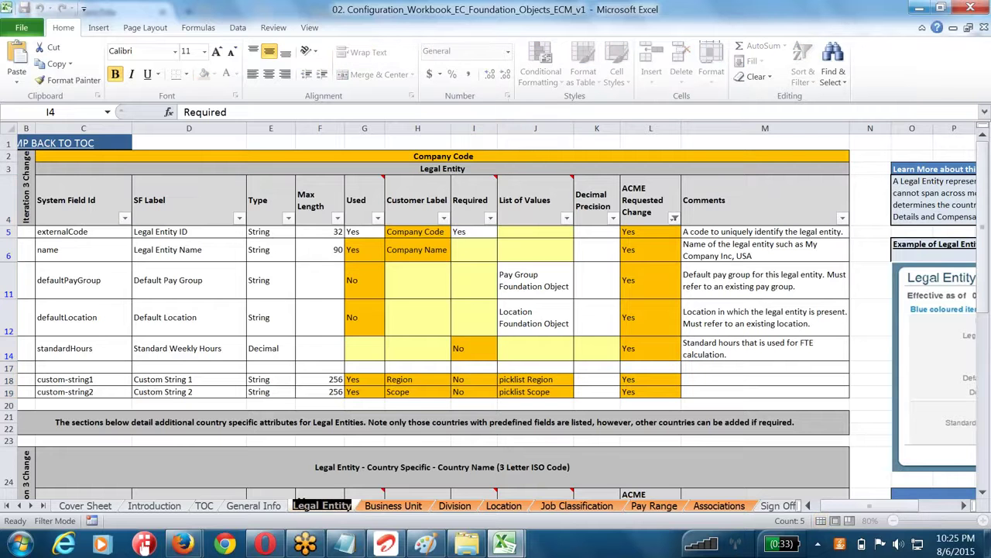
drag(186, 232, 524, 407)
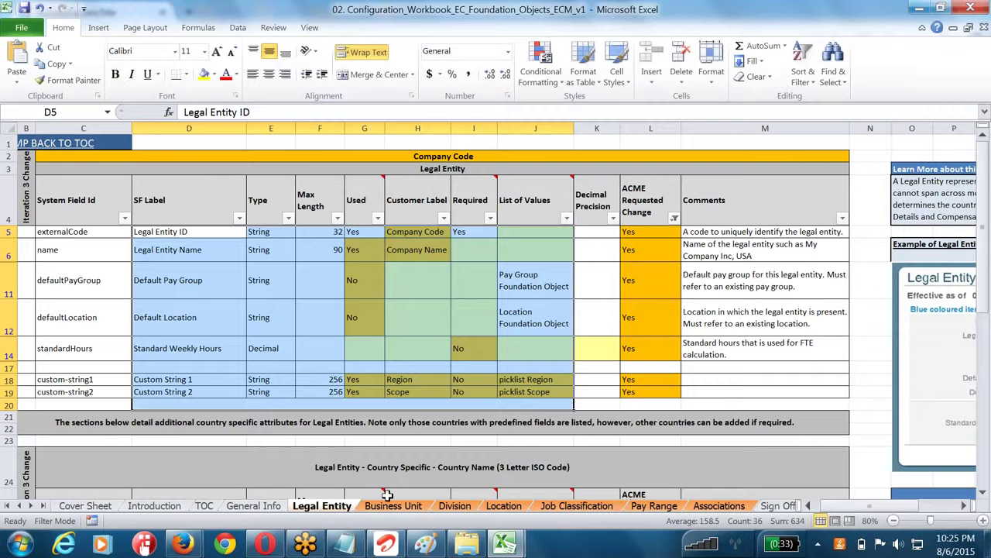
click(393, 506)
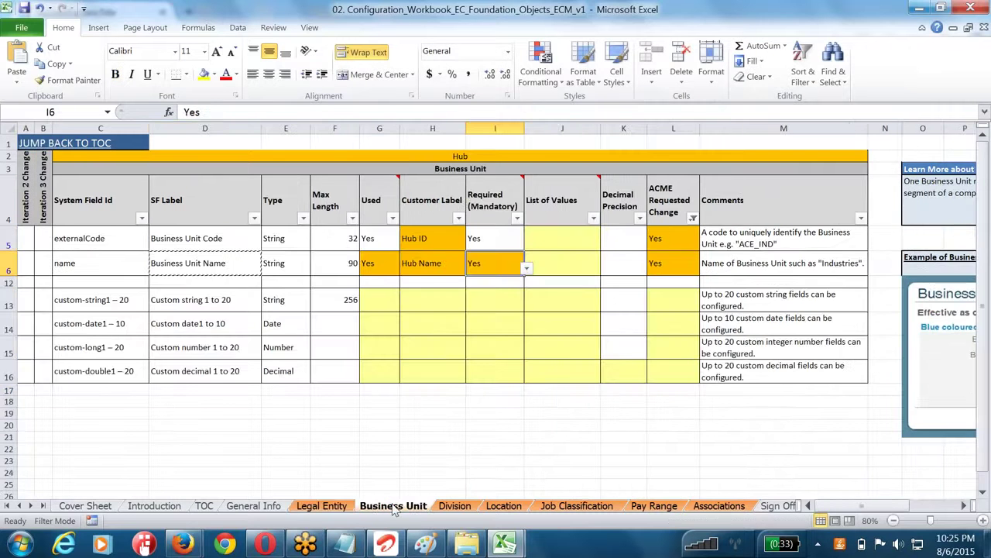
- Examine the requested changes on the workbook's Division and Location sheets and glance at the Associations sheet
click(456, 507)
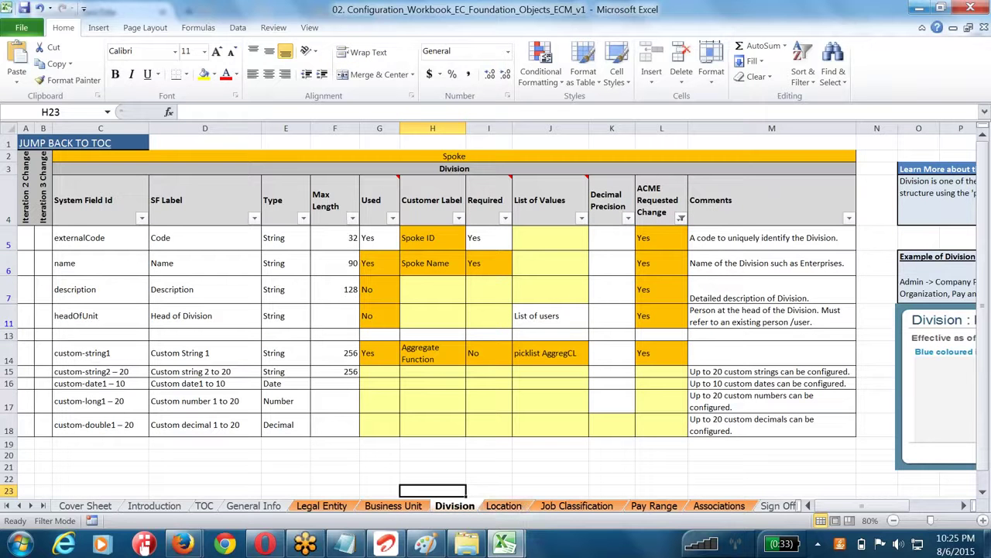
click(500, 508)
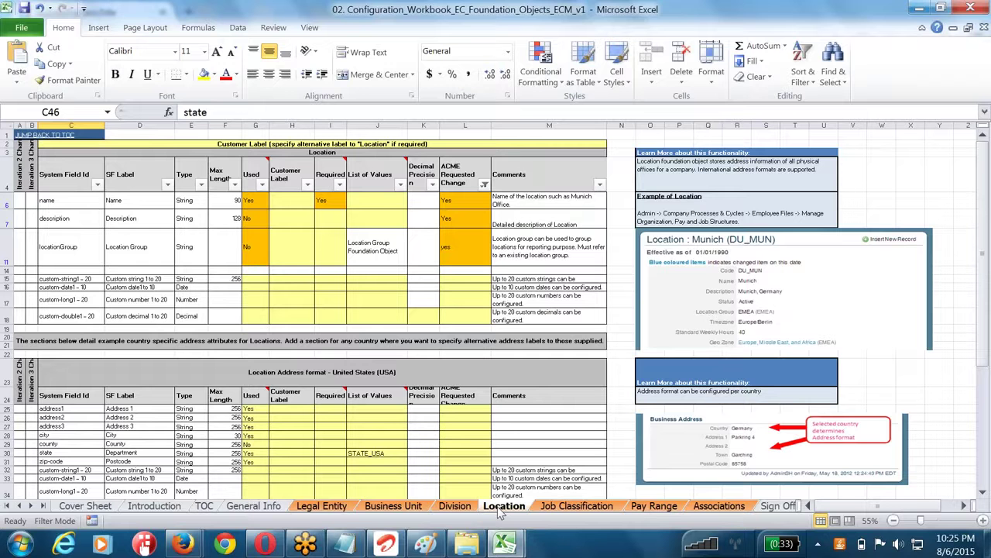
drag(220, 215, 284, 276)
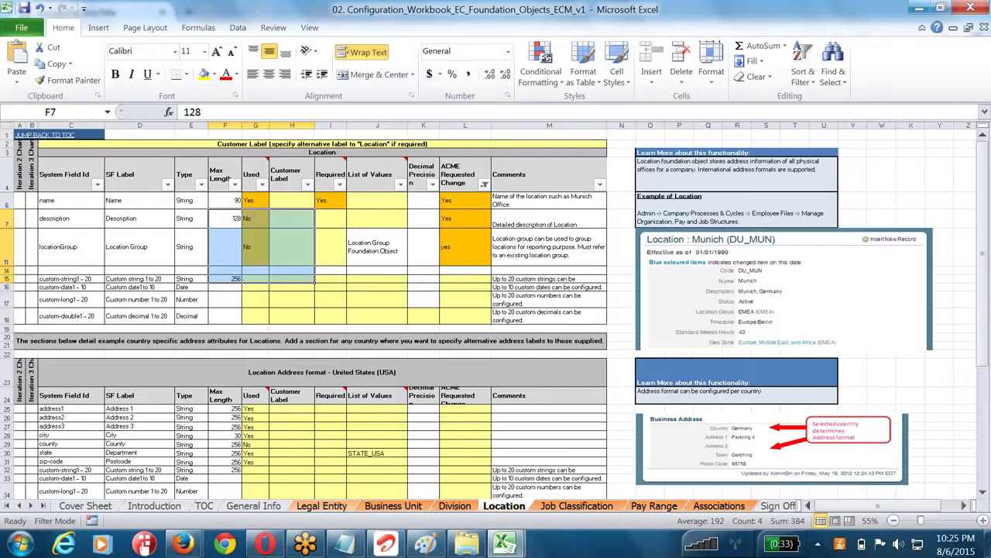
click(469, 506)
click(513, 506)
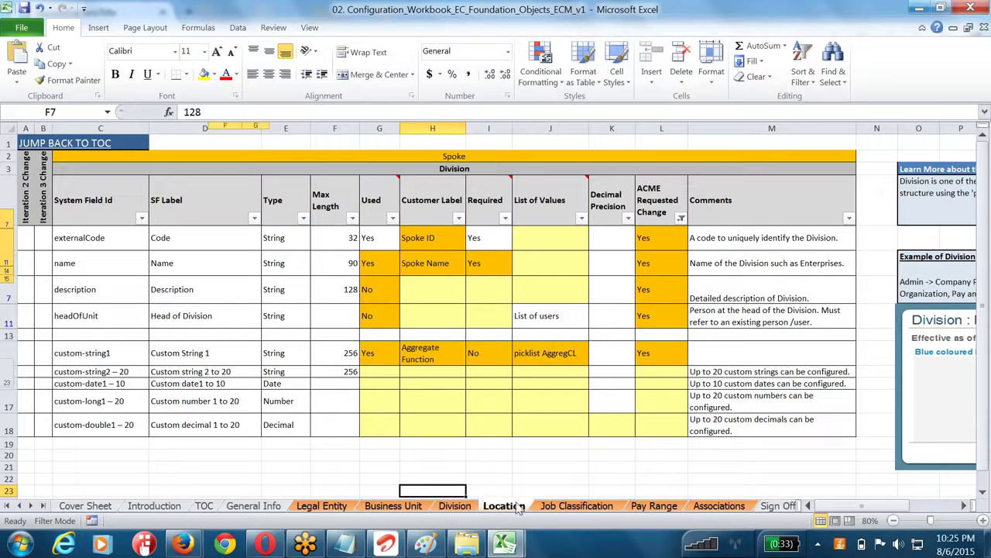
click(718, 506)
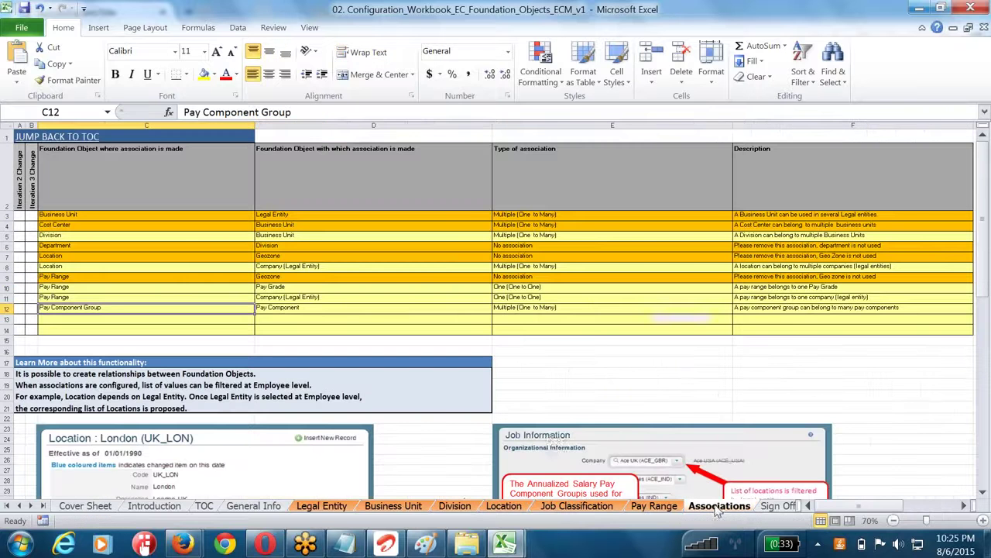
click(454, 506)
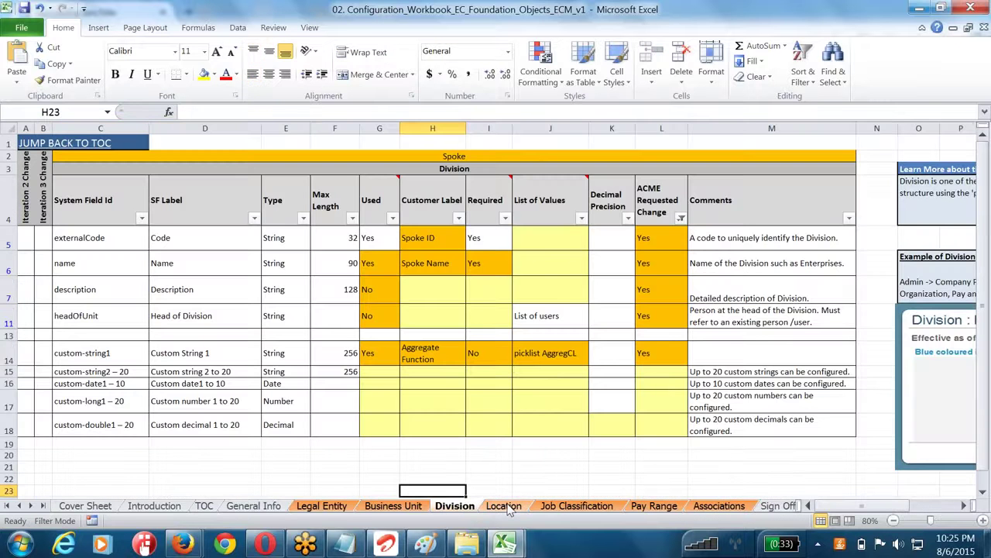
click(508, 507)
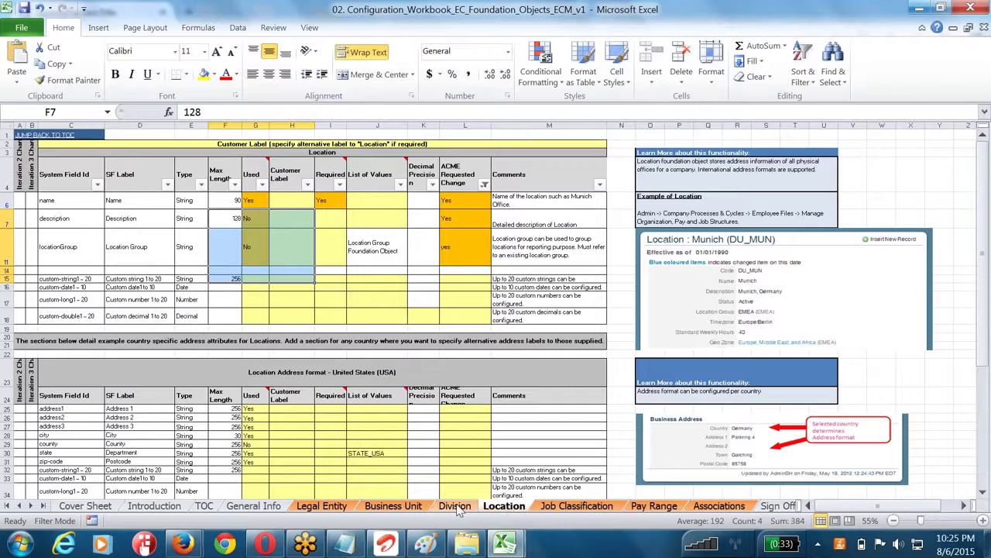
- Return to the workbook's Division sheet and review the customer labels, required settings and requested changes for its fields
click(457, 506)
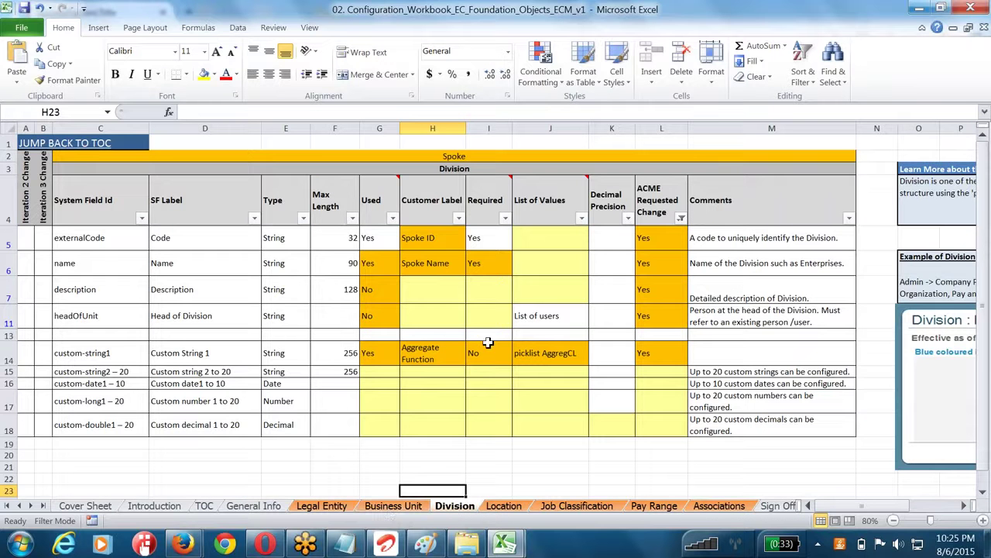
click(480, 392)
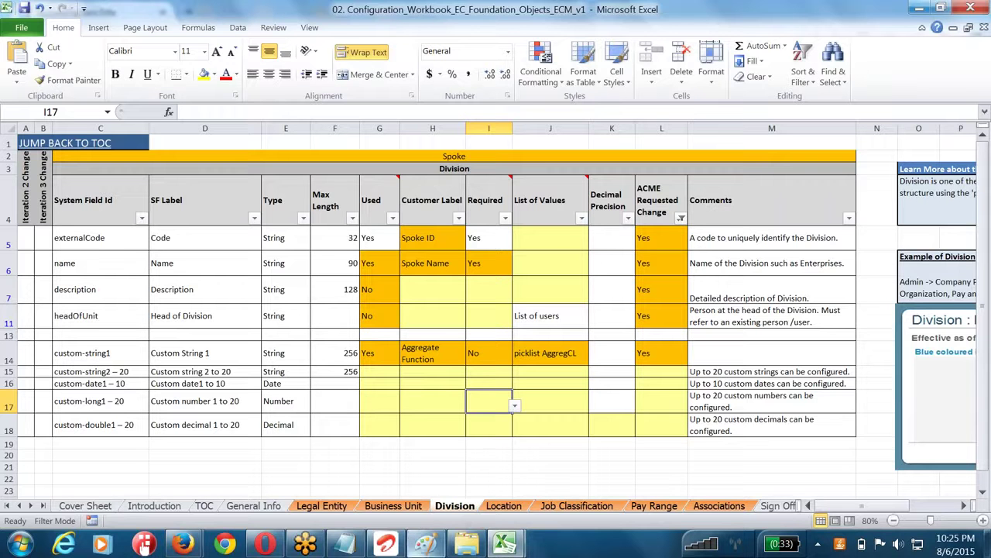
click(401, 457)
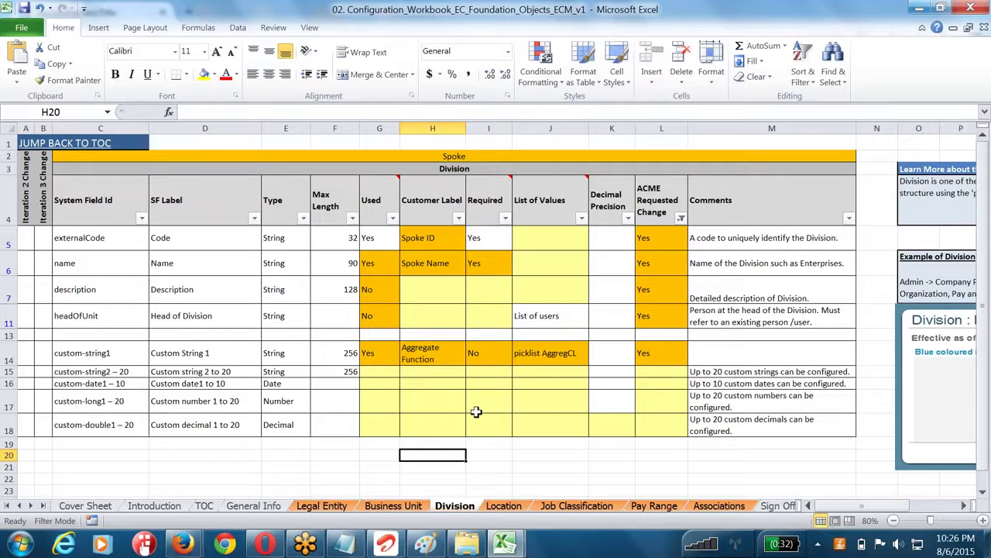
click(449, 443)
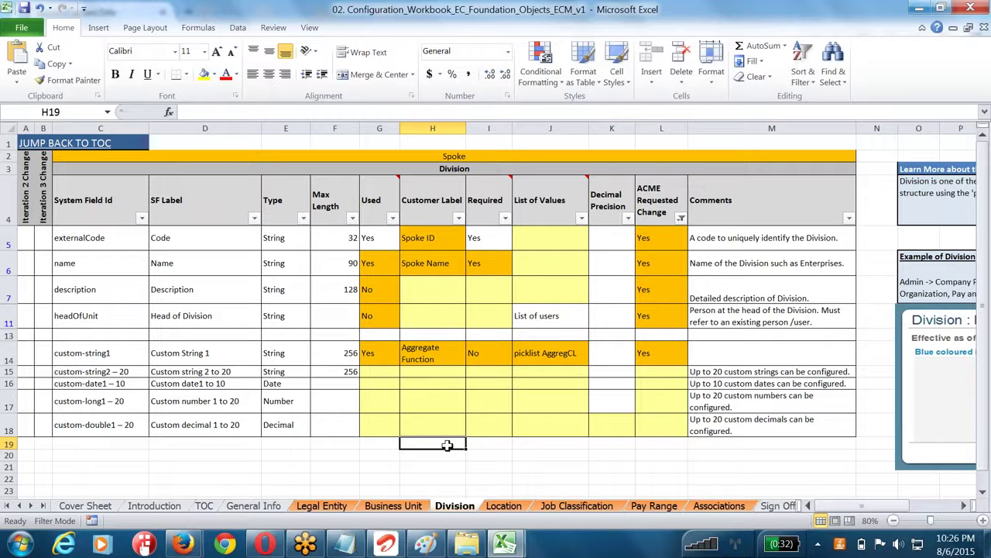
click(303, 544)
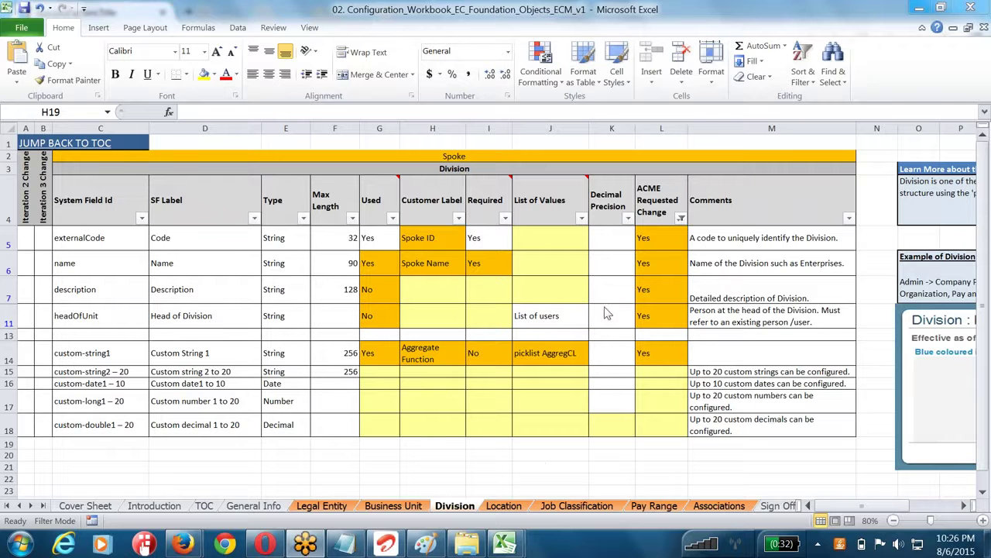
click(538, 453)
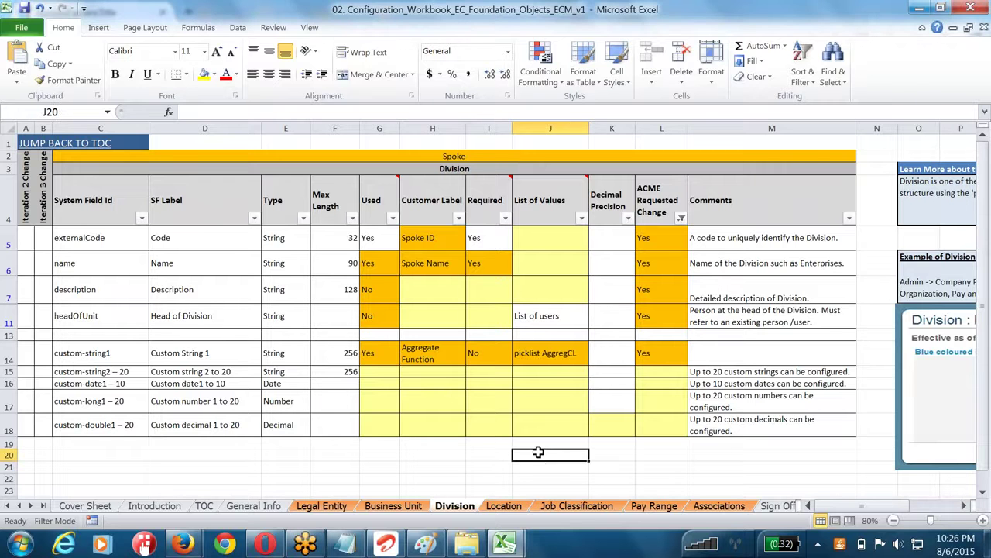